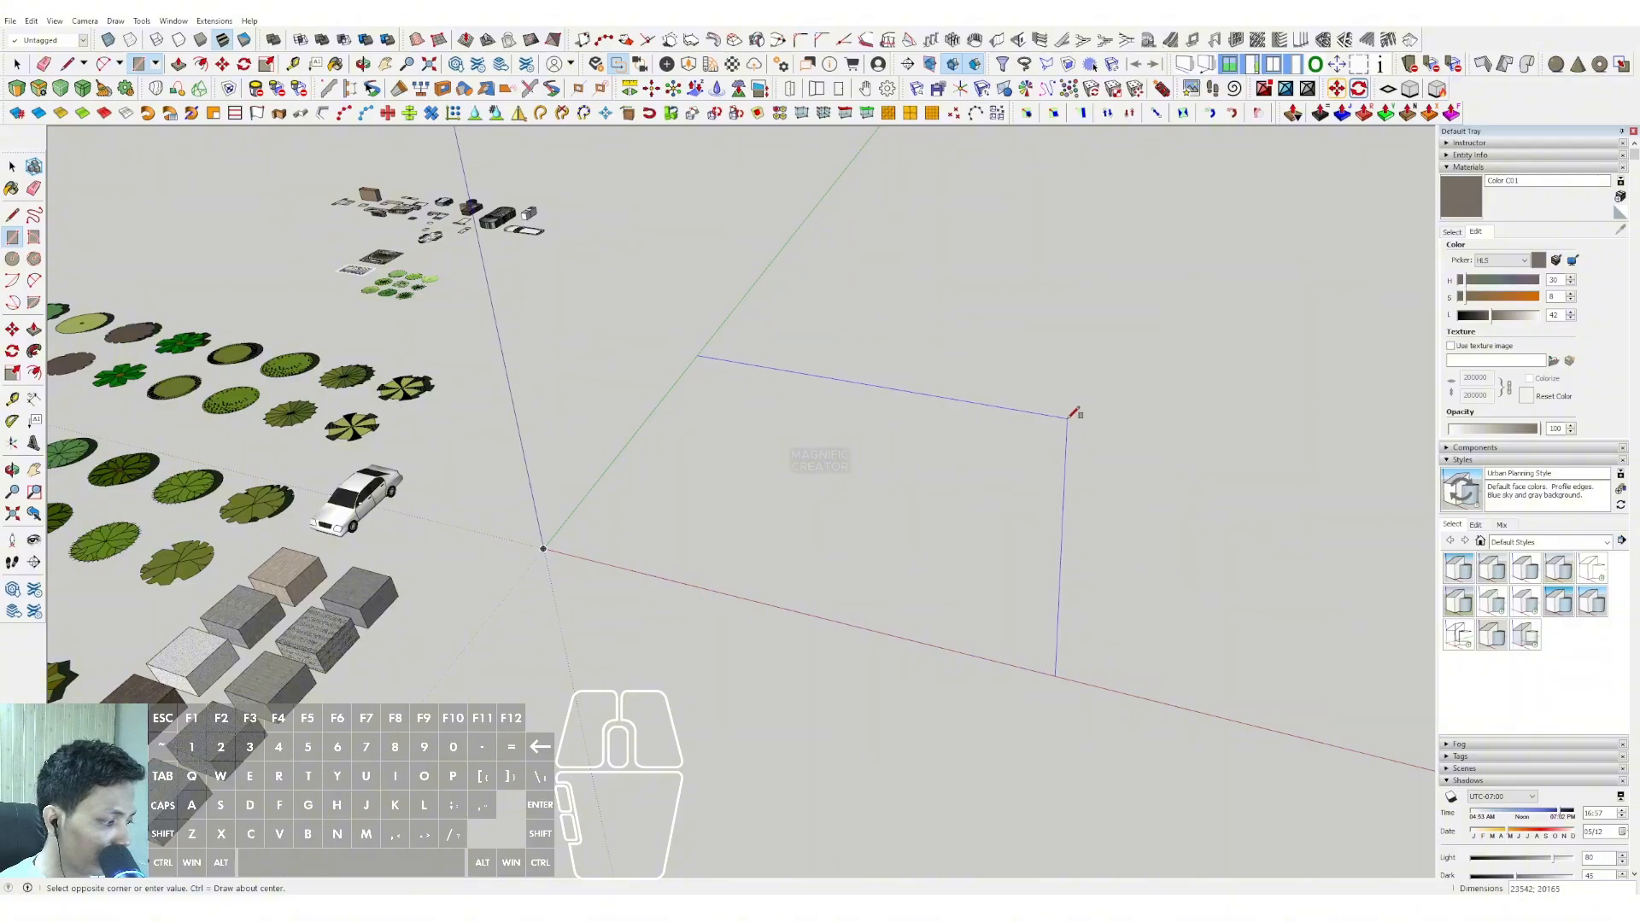
- Draw a rectangle about 23500 by 20200 on the ground from the origin and pull it up 1000
{"action": "left_click", "coordinate": [1071, 417]}
{"action": "key", "text": "space"}
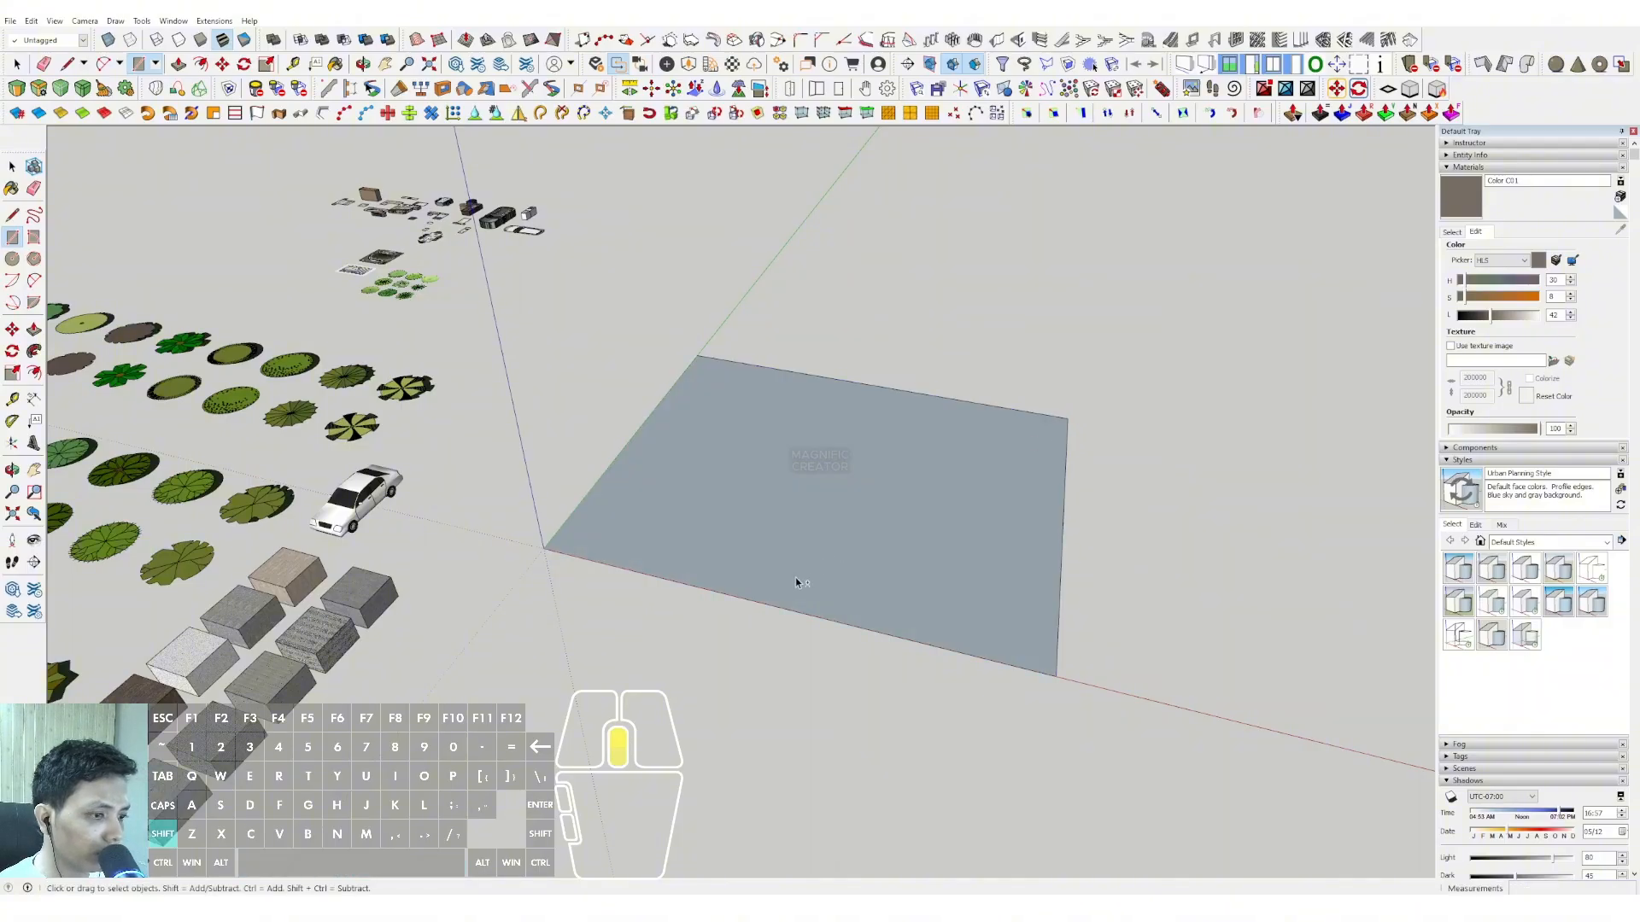
{"action": "middle_click_drag", "start_coordinate": [796, 577], "coordinate": [783, 509]}
{"action": "key", "text": "p"}
{"action": "left_click", "coordinate": [788, 509]}
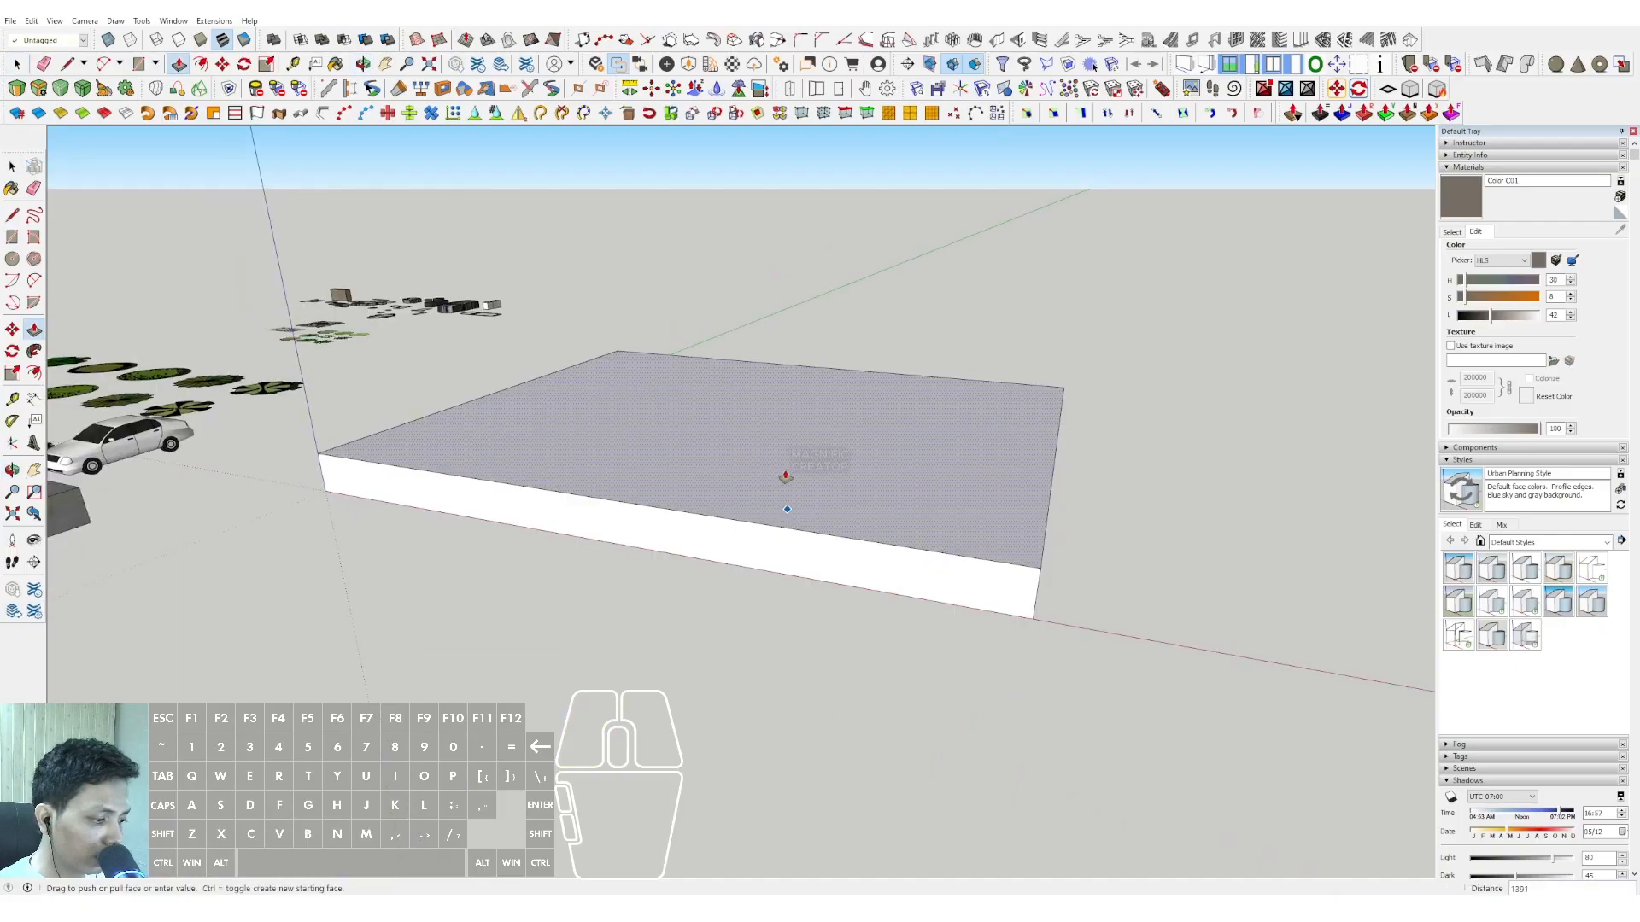
{"action": "key", "text": "Return"}
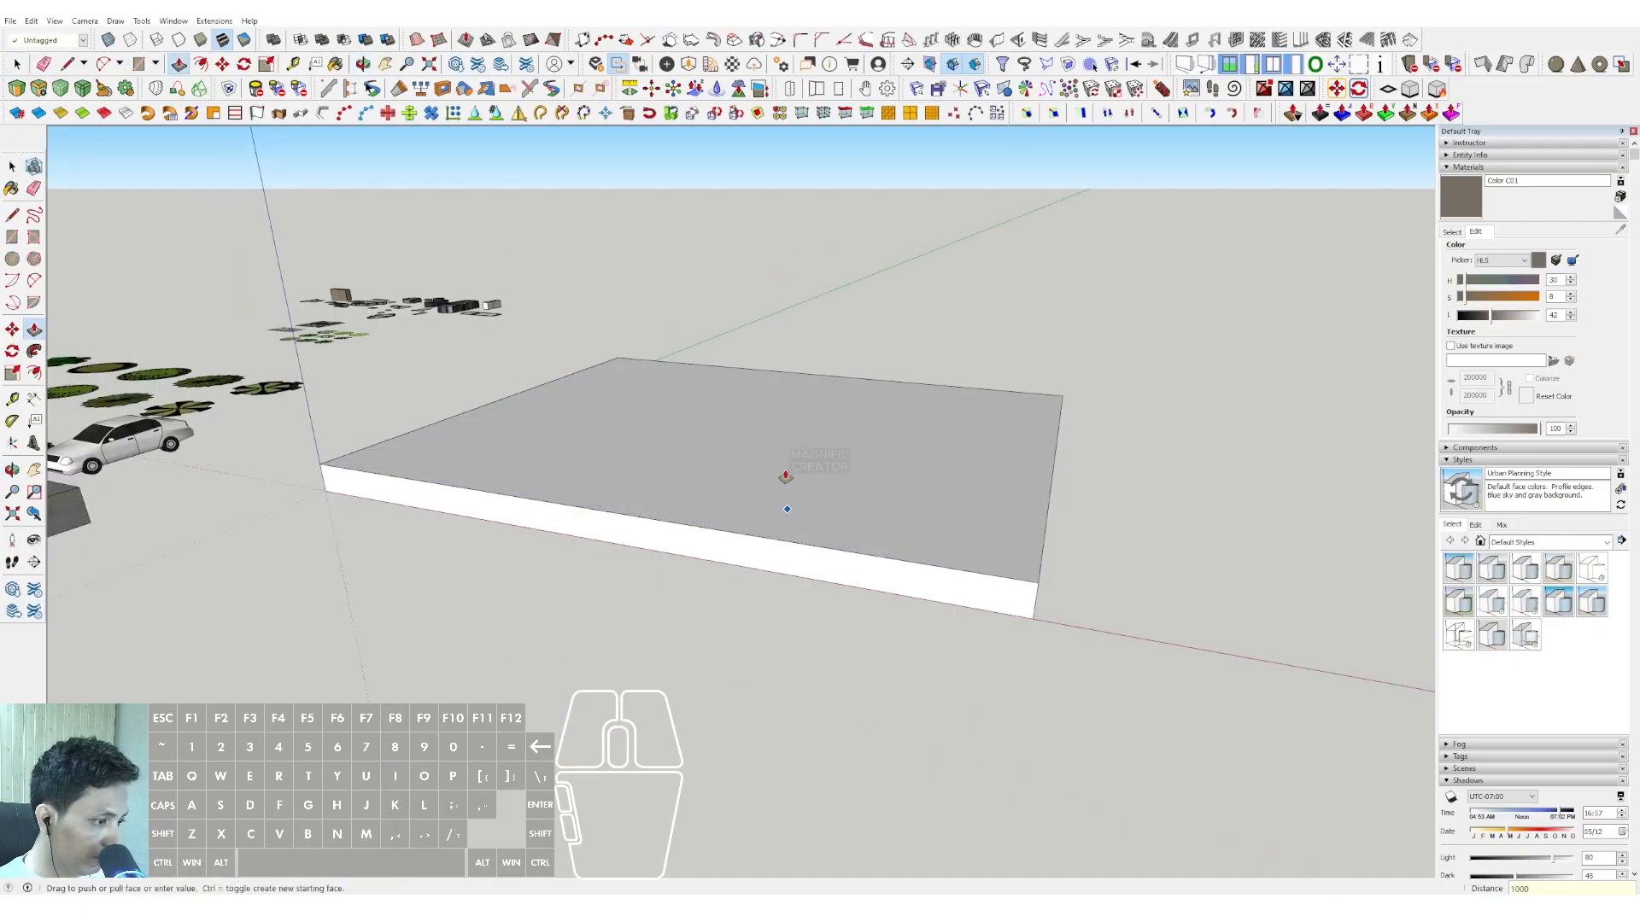
- Select the entire slab geometry and make it a component
{"action": "mouse_move", "coordinate": [829, 507]}
{"action": "middle_mouse_down"}
{"action": "mouse_move", "coordinate": [813, 548]}
{"action": "mouse_move", "coordinate": [833, 506]}
{"action": "middle_mouse_up"}
{"action": "triple_click", "coordinate": [834, 506]}
{"action": "right_click", "coordinate": [834, 506]}
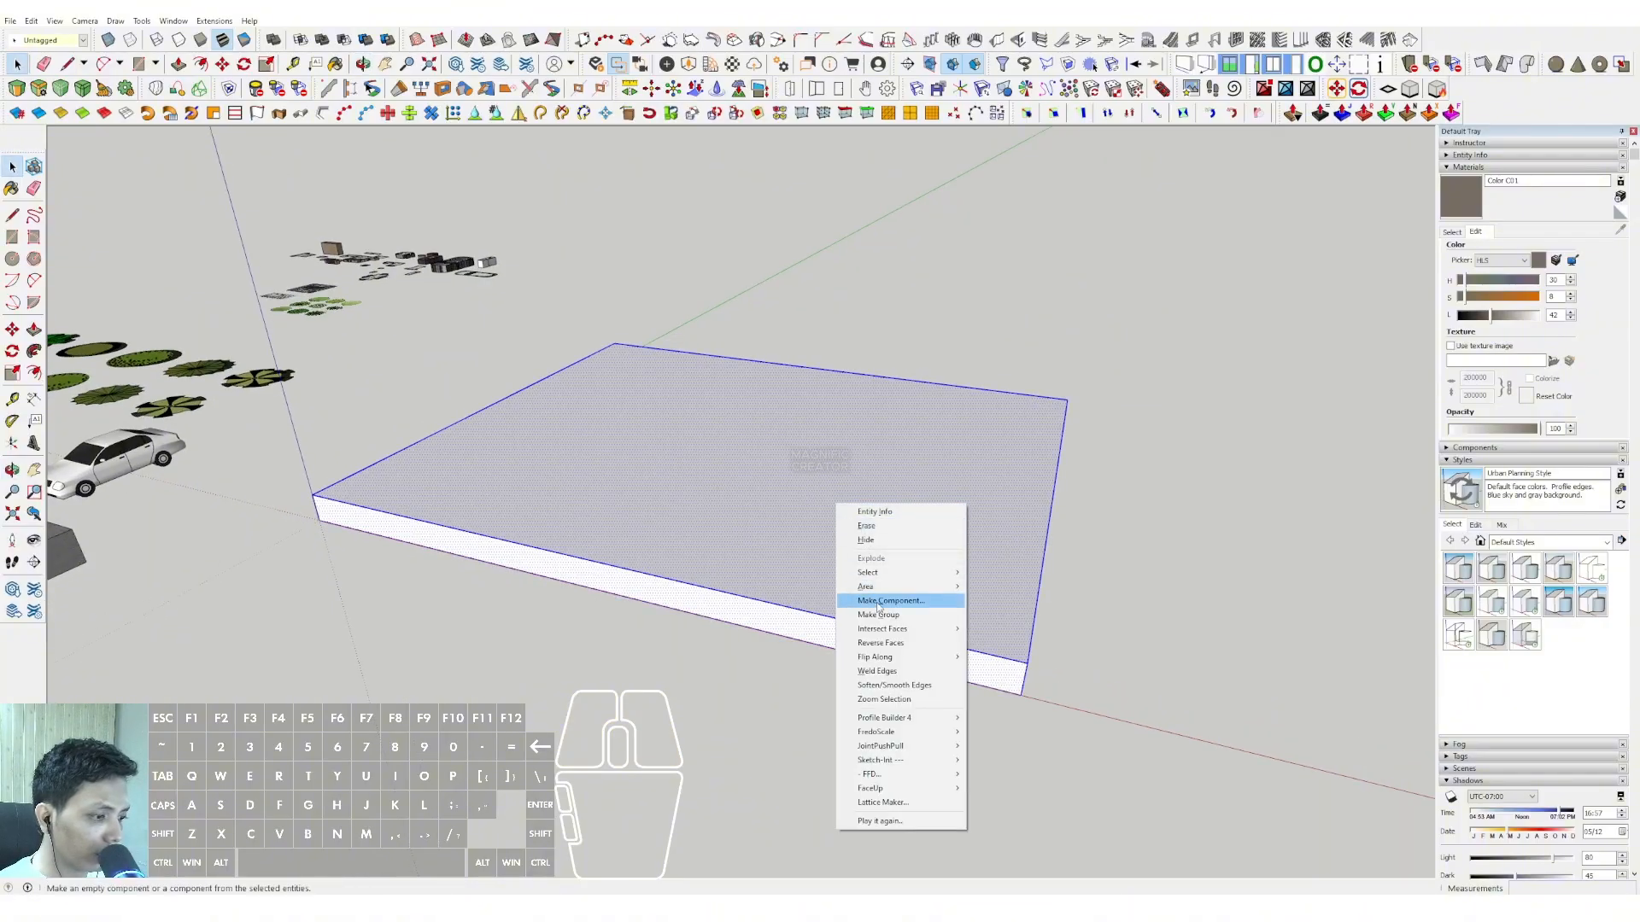
{"action": "right_click", "coordinate": [727, 564]}
{"action": "left_click", "coordinate": [759, 650]}
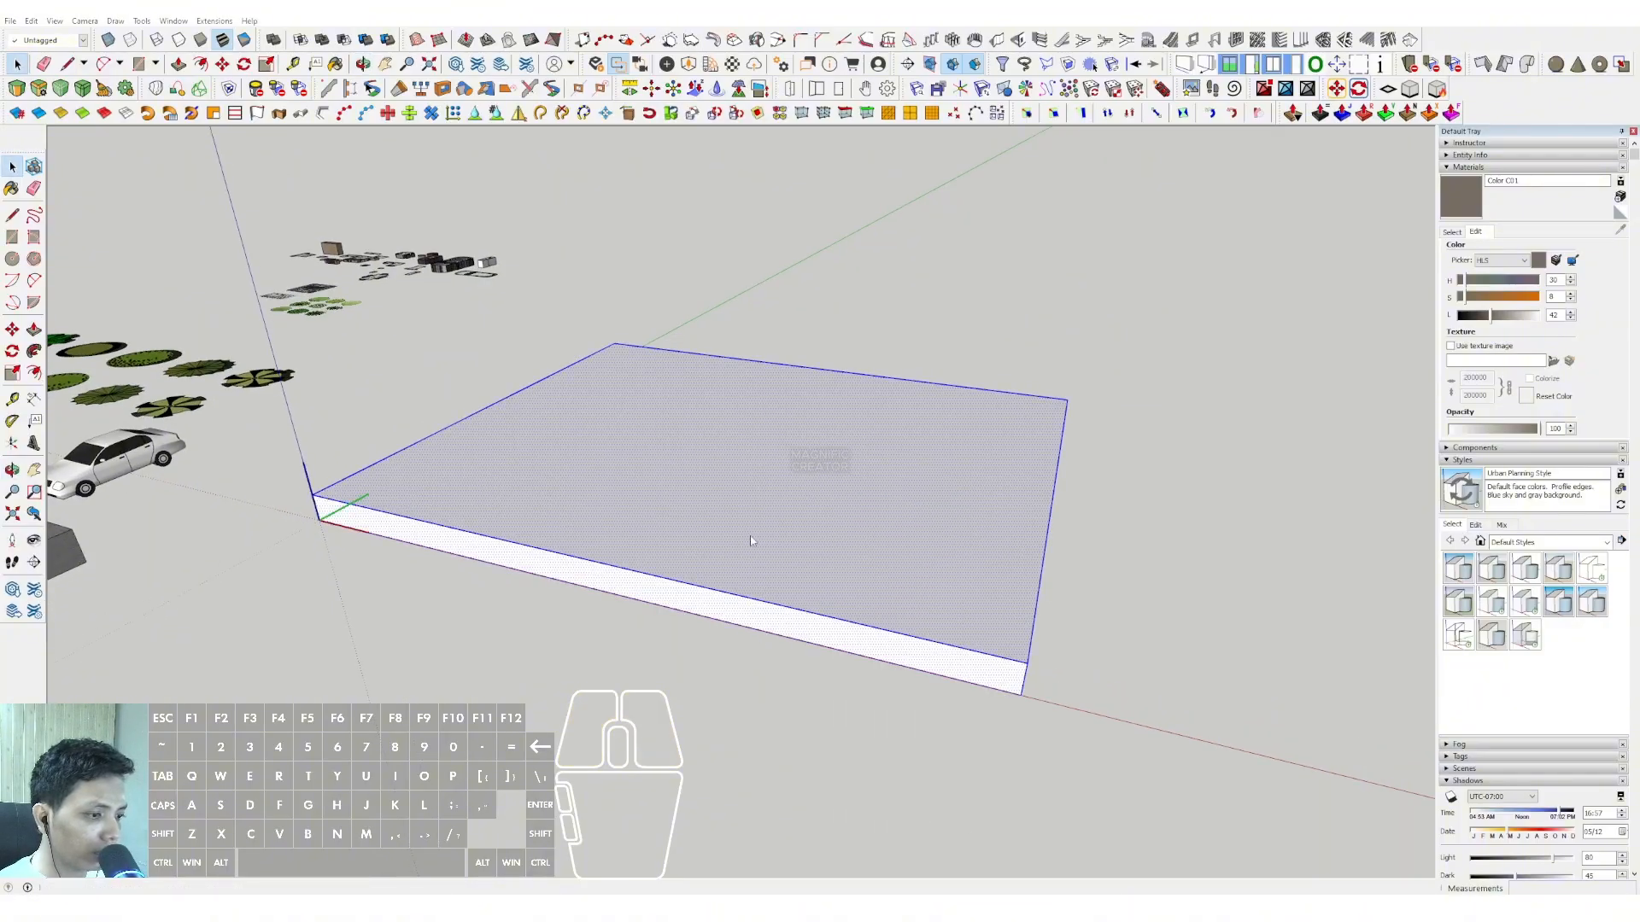
{"action": "left_click", "coordinate": [567, 487]}
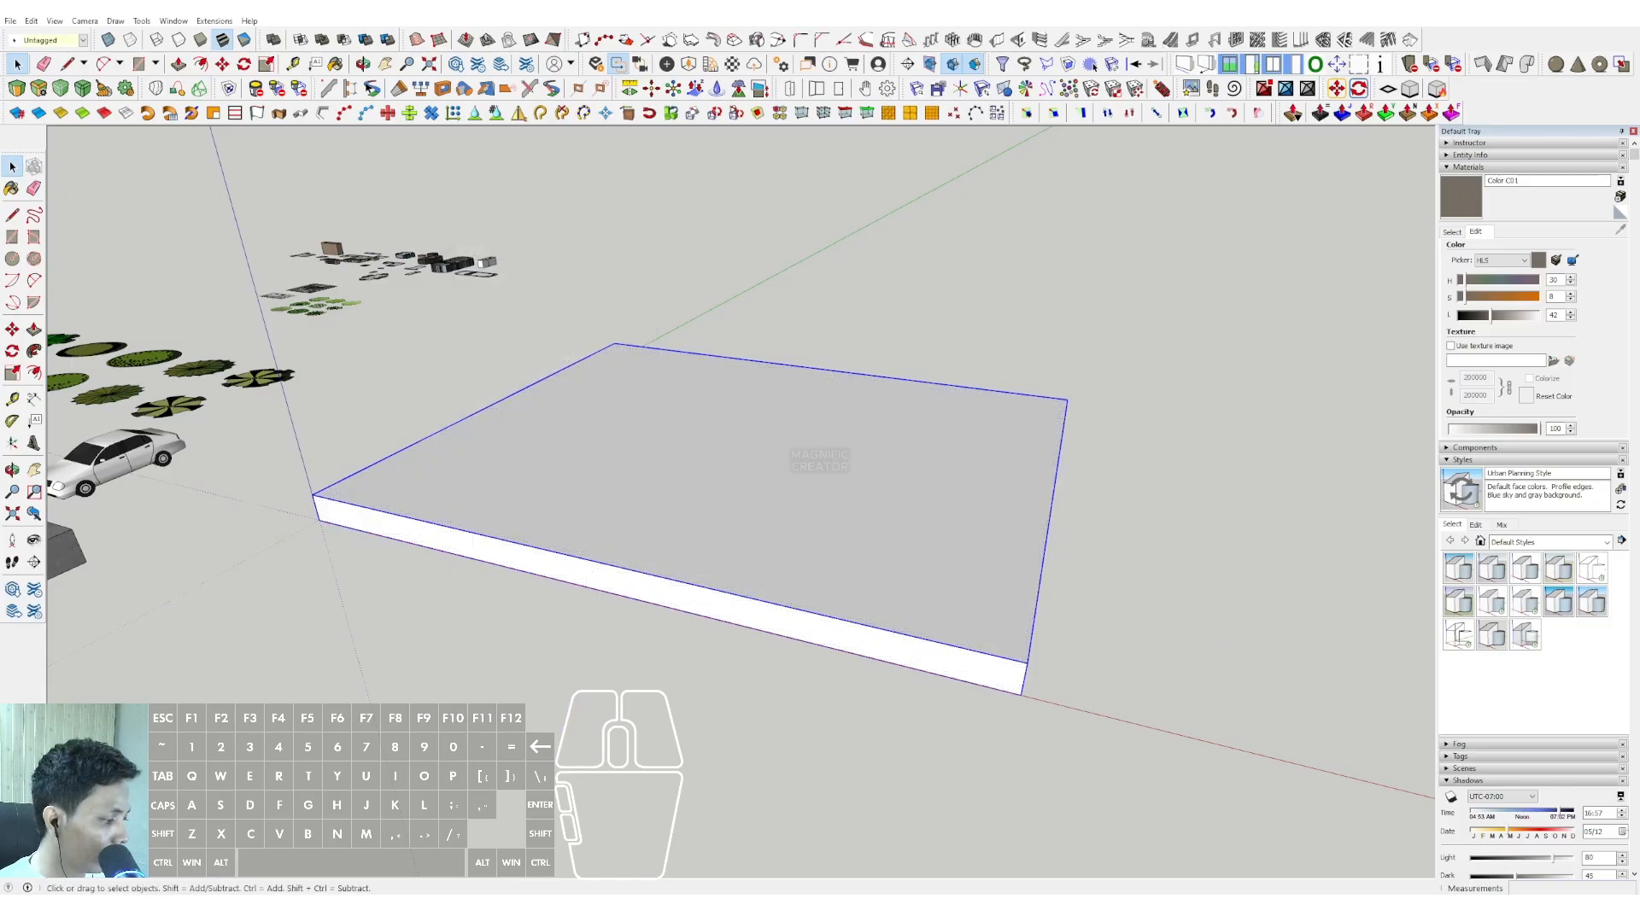
- Switch the Highlight Pen or Mouse option of the pointer utility off and on again
{"action": "left_click", "coordinate": [1477, 909]}
{"action": "right_click", "coordinate": [1453, 832]}
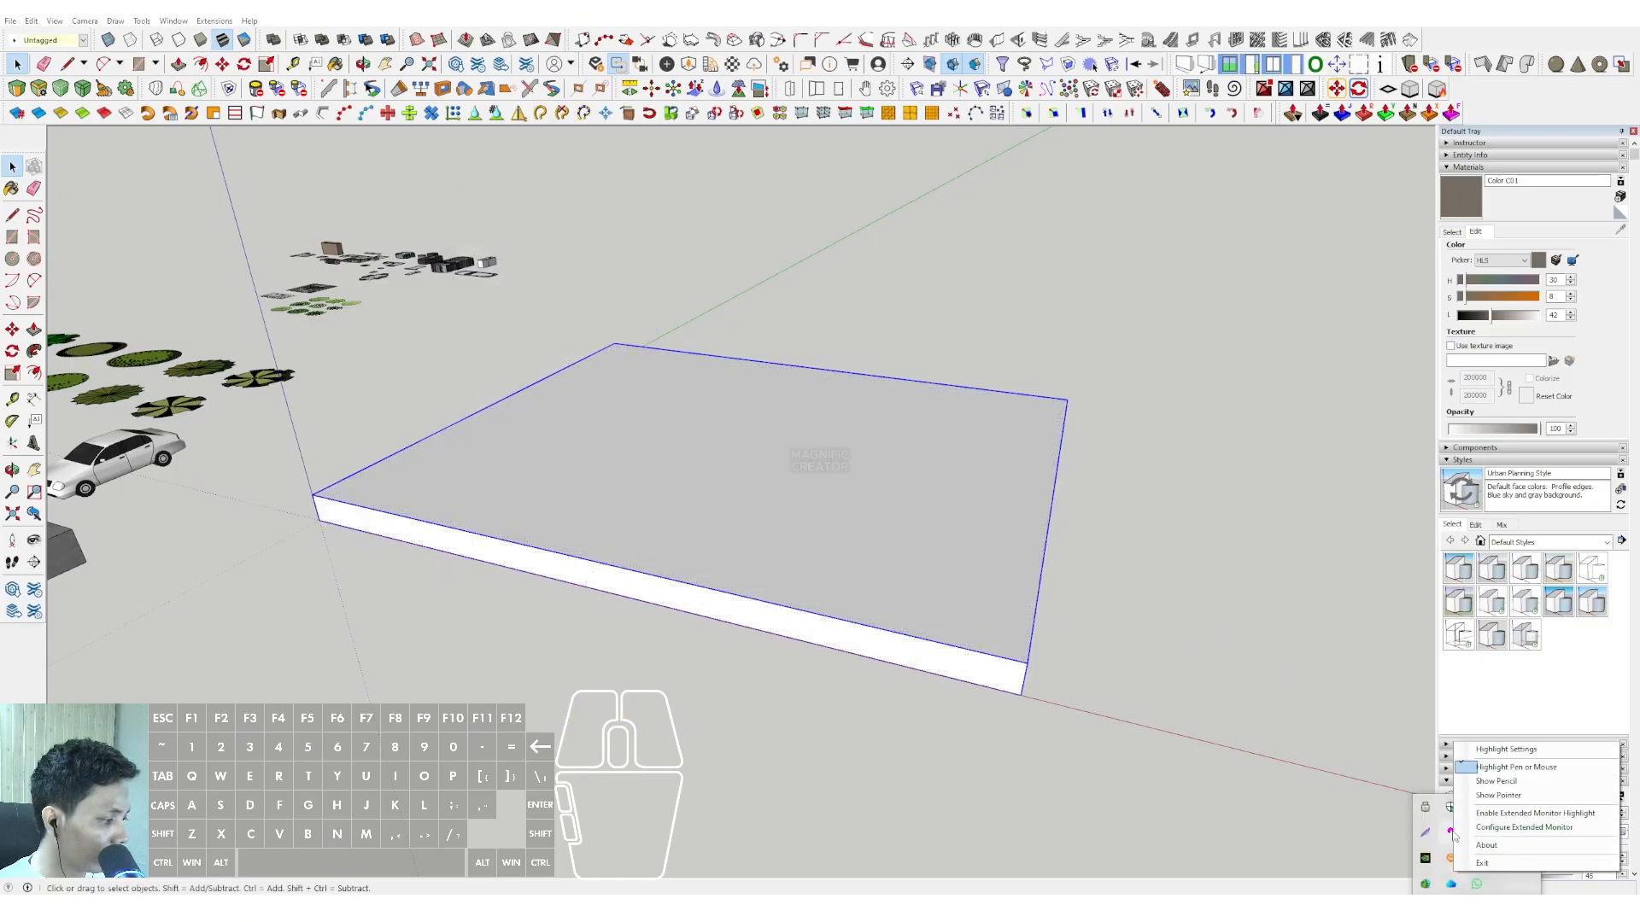
{"action": "left_click", "coordinate": [1490, 768]}
{"action": "right_click", "coordinate": [1453, 834]}
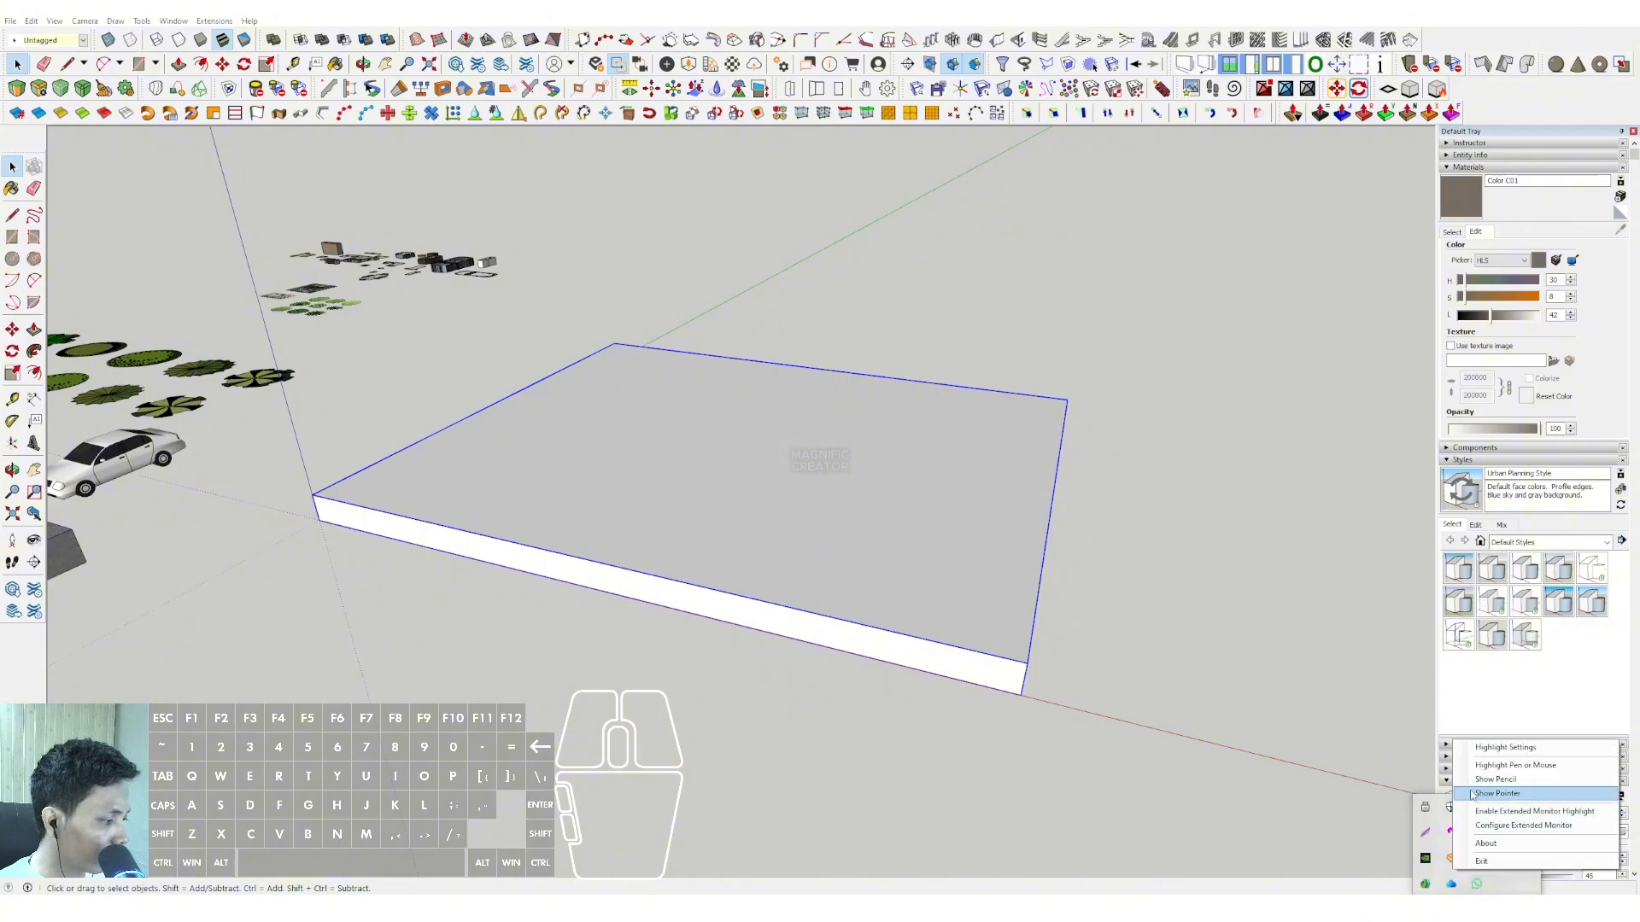
{"action": "left_click", "coordinate": [1490, 768]}
{"action": "left_click", "coordinate": [777, 557]}
- Copy the slab vertically onto the top of the original and raise the copy another 4000
{"action": "middle_click_drag", "start_coordinate": [776, 556], "coordinate": [741, 573]}
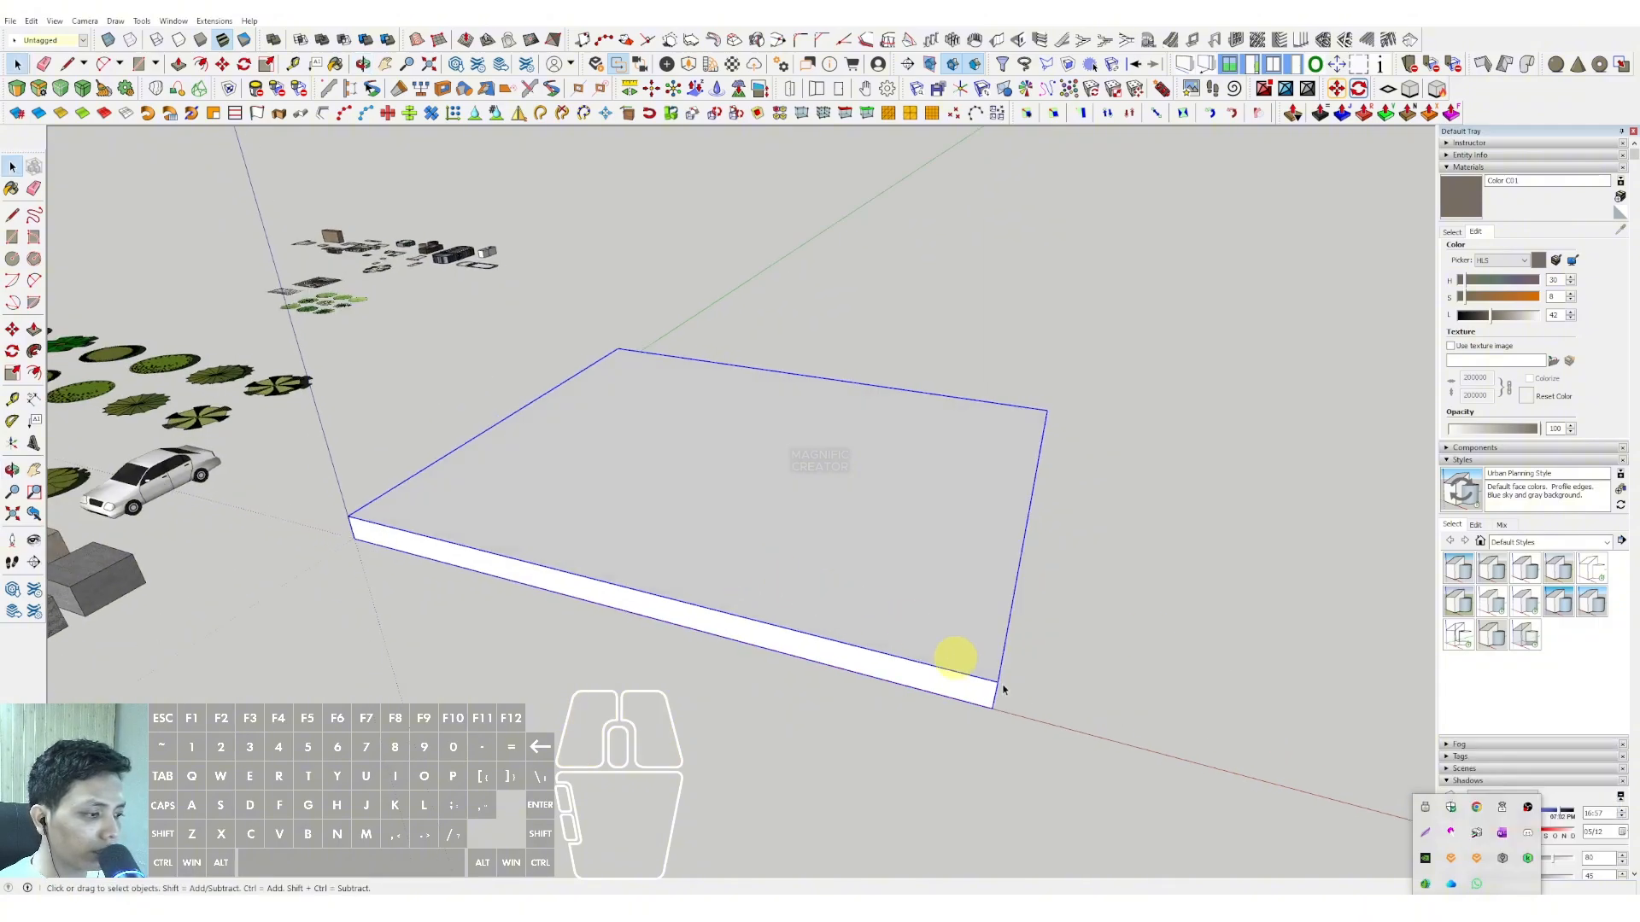
{"action": "left_click", "coordinate": [932, 595]}
{"action": "middle_click_drag", "start_coordinate": [933, 629], "coordinate": [891, 608]}
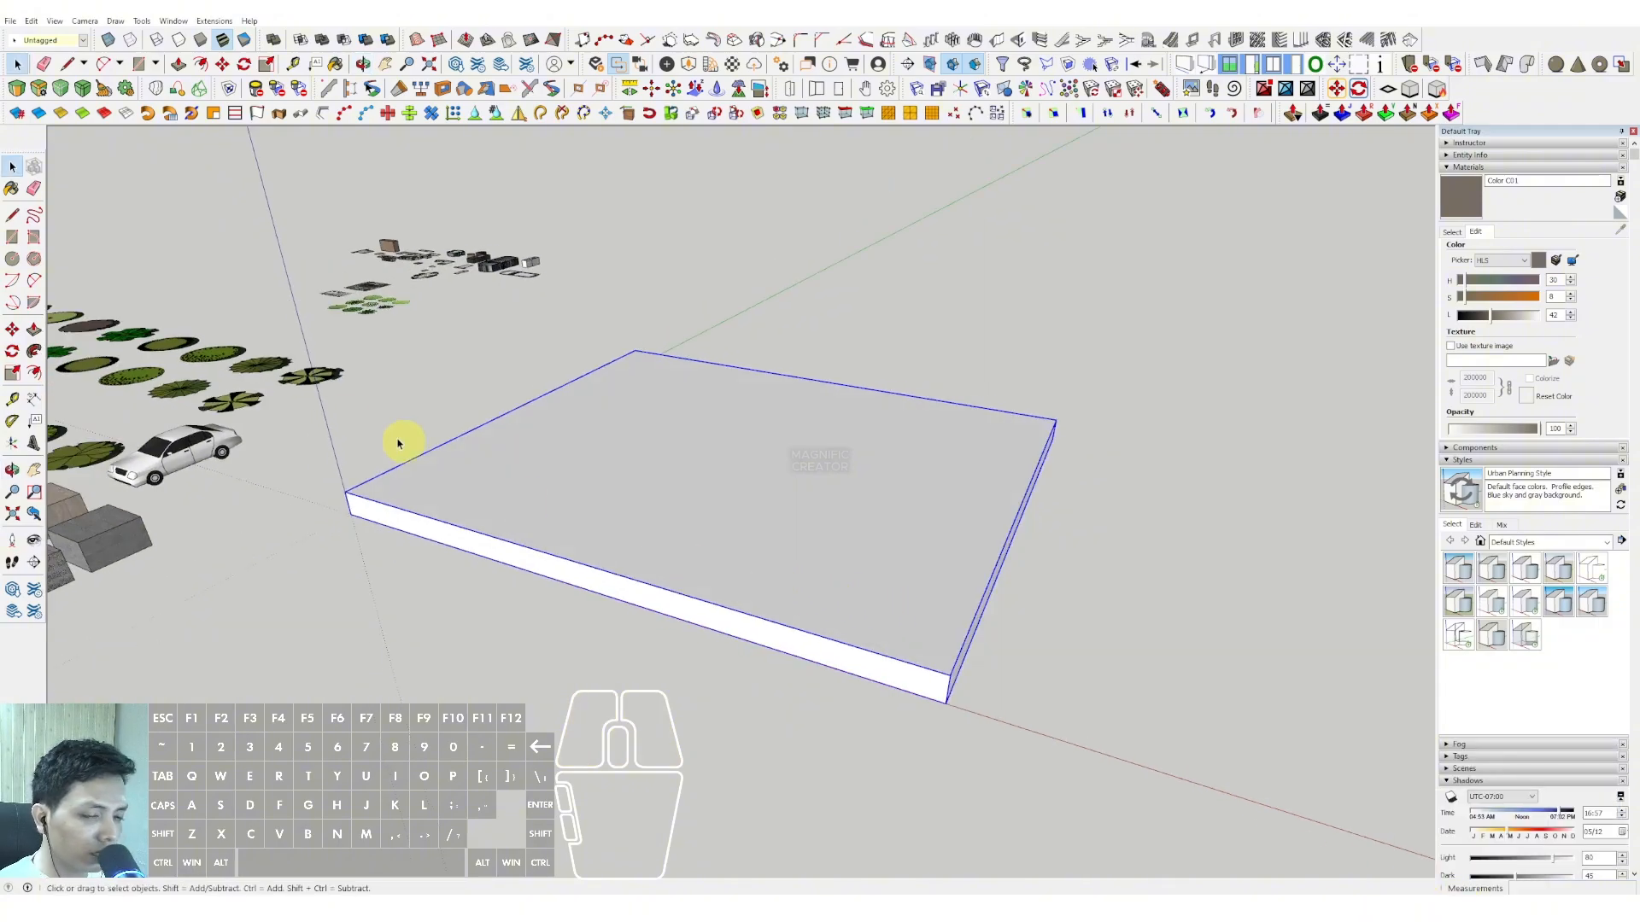
{"action": "right_click", "coordinate": [700, 498]}
{"action": "left_click", "coordinate": [88, 321]}
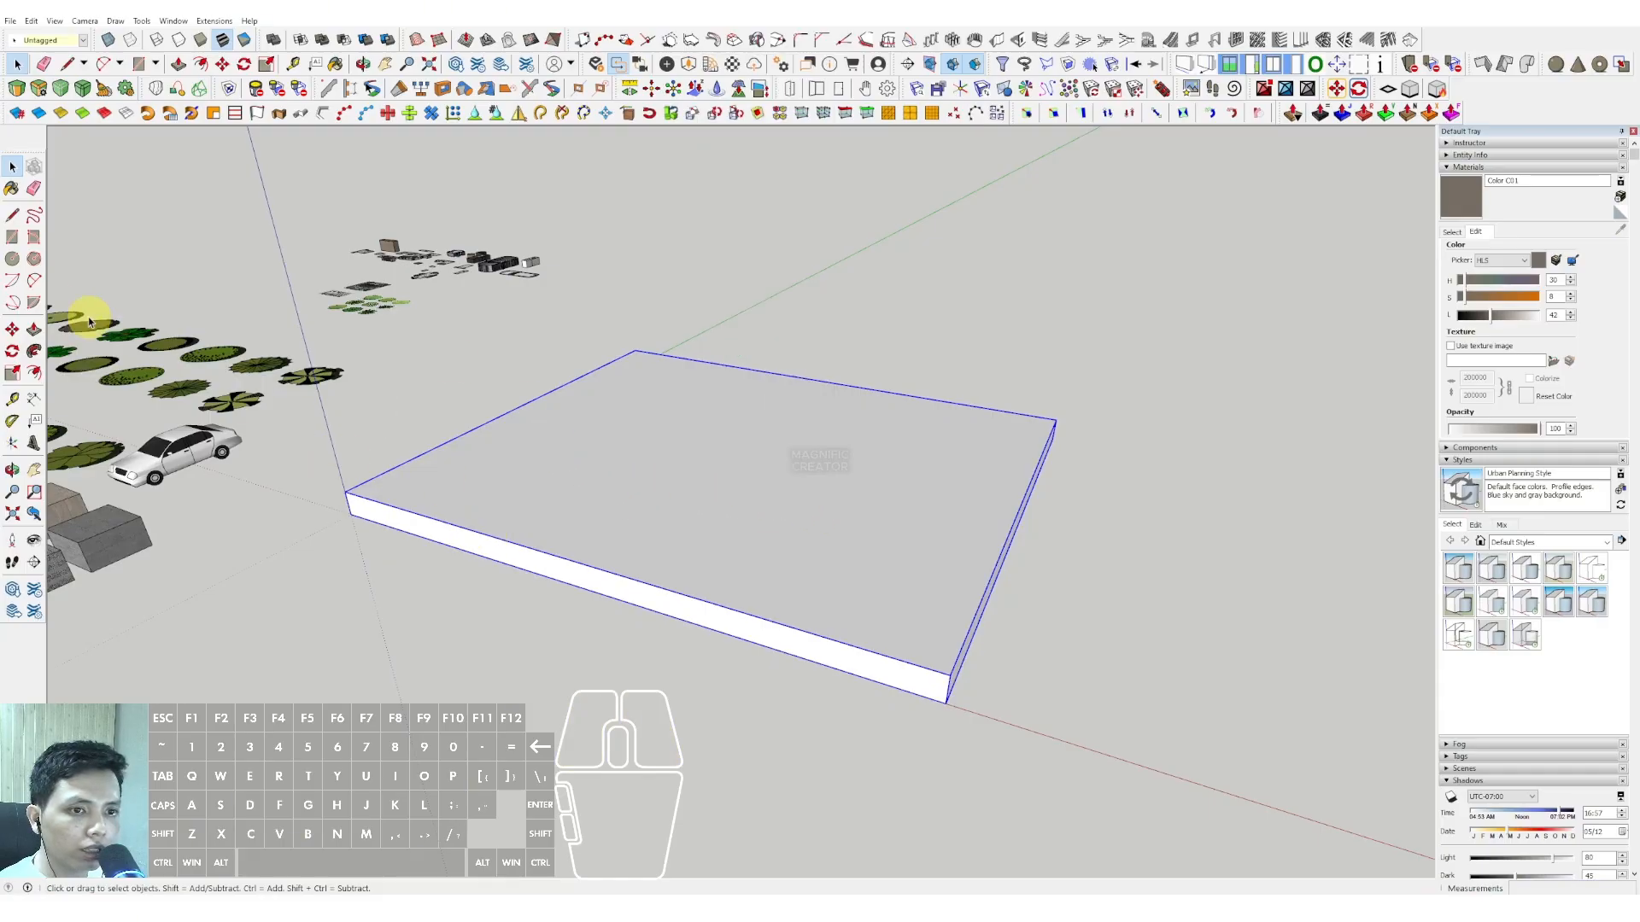
{"action": "left_click", "coordinate": [14, 327]}
{"action": "left_click", "coordinate": [944, 704]}
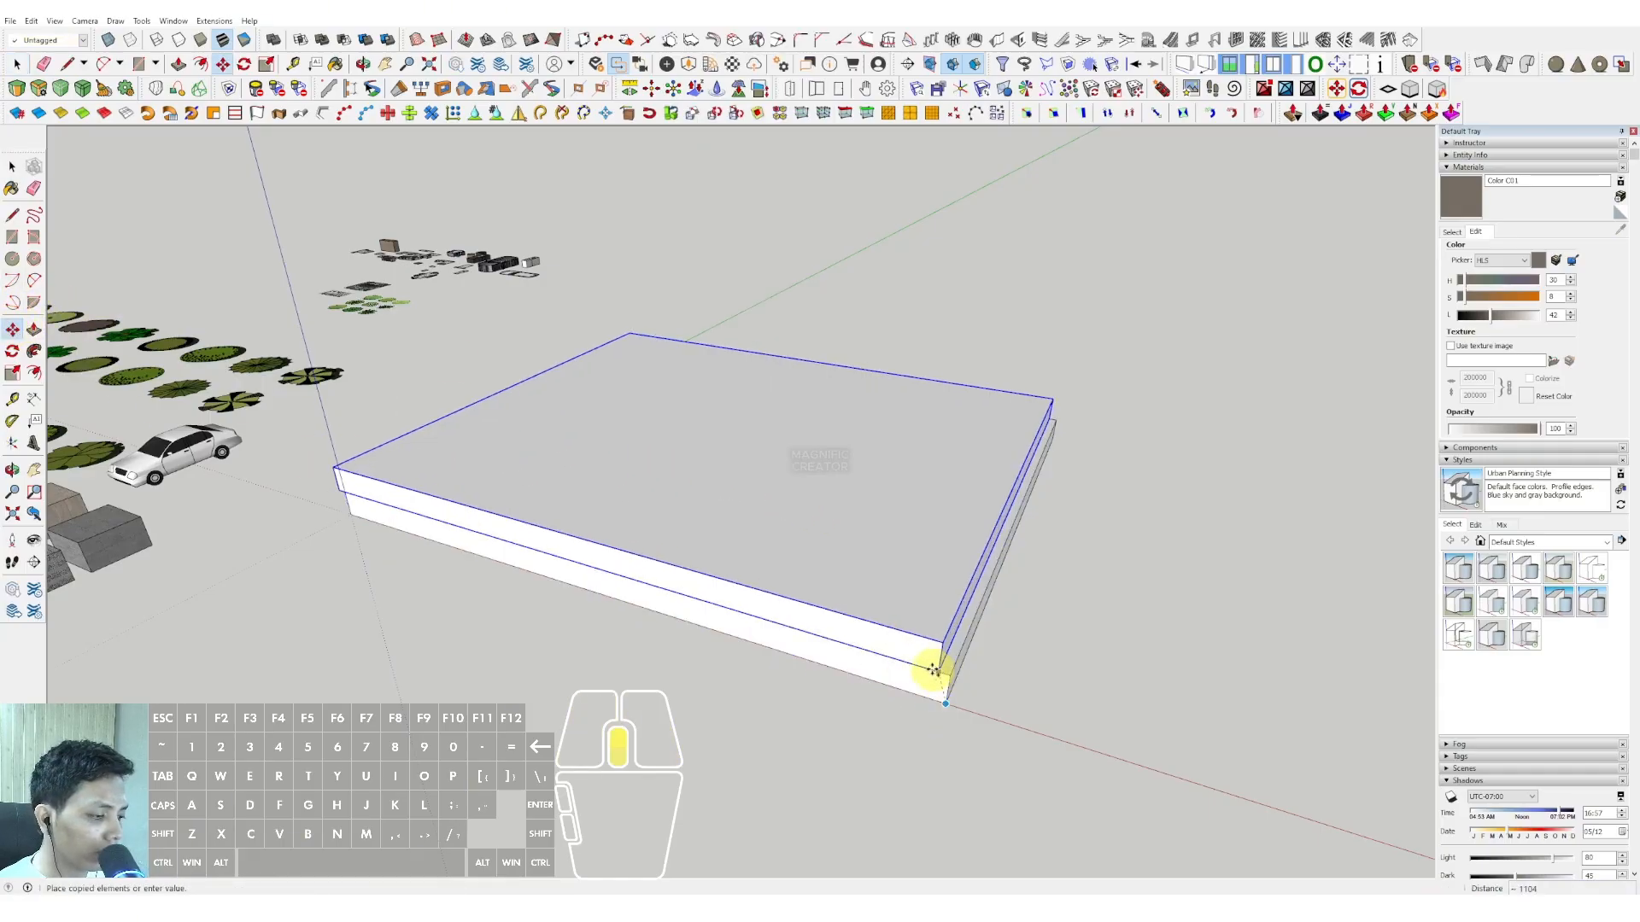
{"action": "middle_click_drag", "start_coordinate": [940, 669], "coordinate": [907, 643]}
{"action": "left_click", "coordinate": [897, 648]}
{"action": "left_click", "coordinate": [897, 628]}
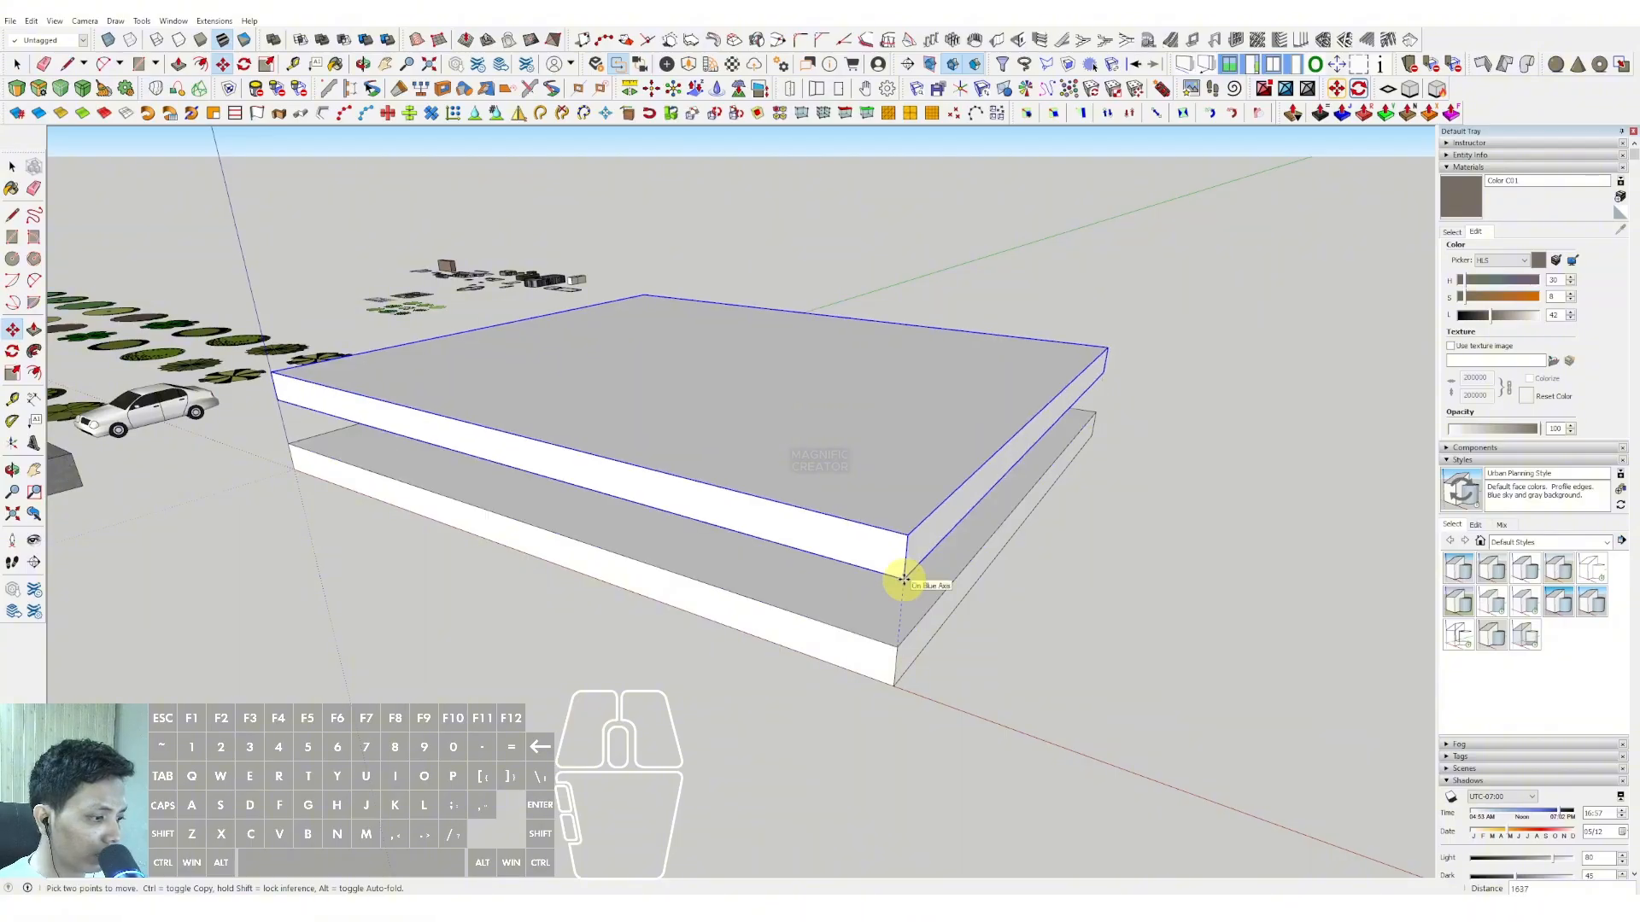
{"action": "key", "text": "Return"}
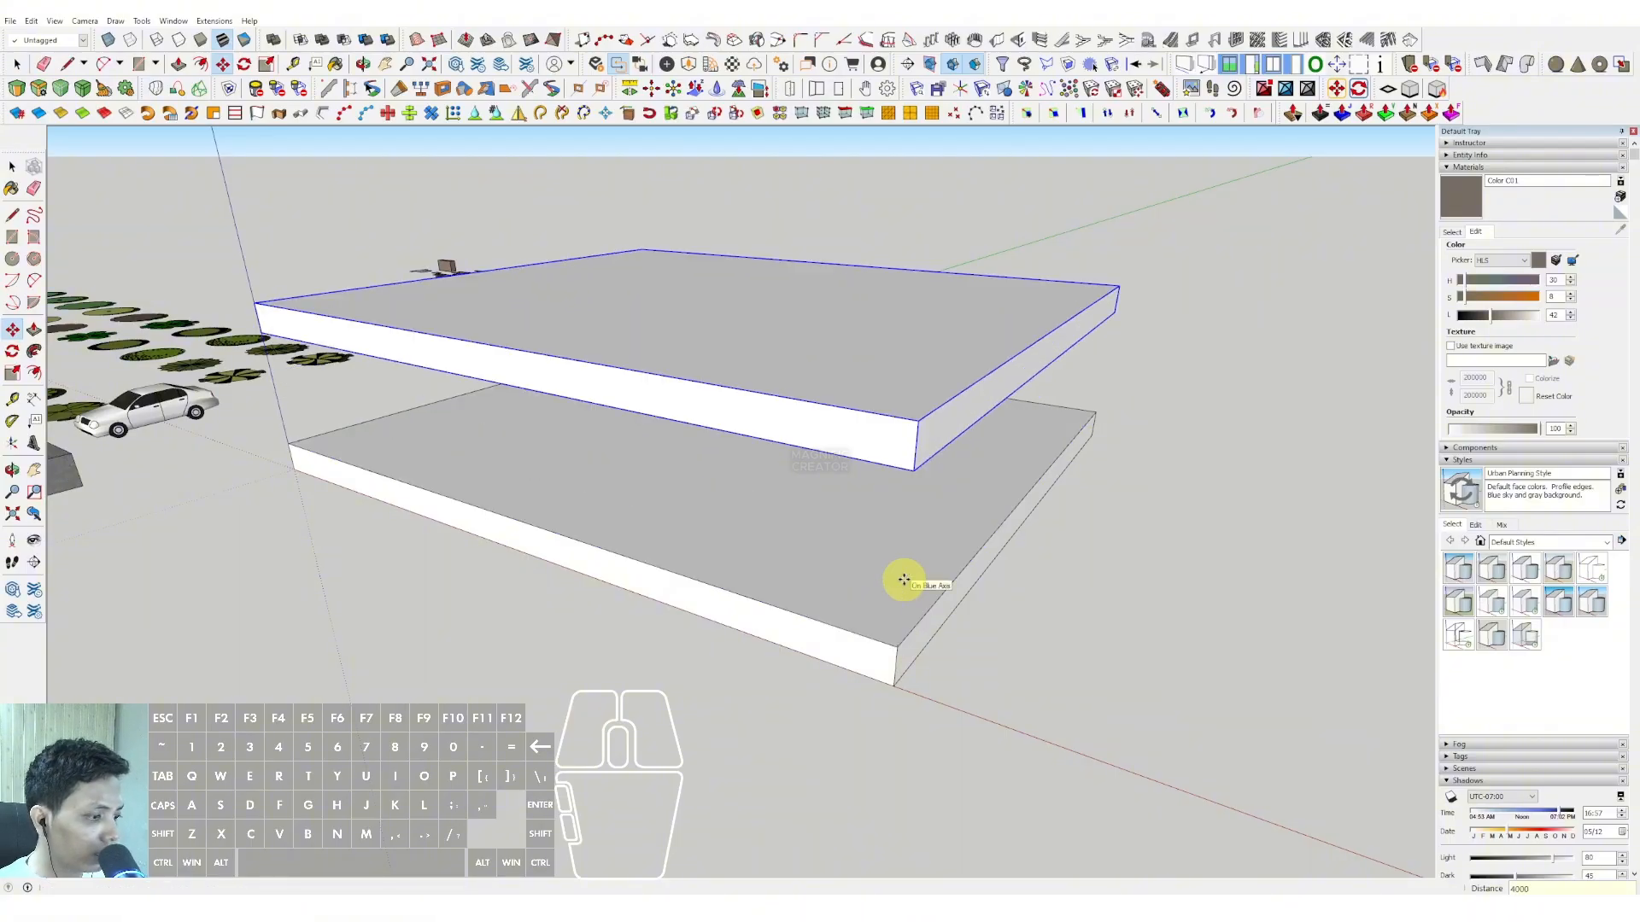
- Copy the slab upward repeatedly at the same floor spacing, snapping corner to corner, to stack more storeys
{"action": "left_click", "coordinate": [897, 645]}
{"action": "key", "text": "ctrl"}
{"action": "left_click", "coordinate": [916, 420]}
{"action": "scroll", "coordinate": [911, 450], "scroll_direction": "down", "scroll_amount": 2}
{"action": "middle_click_drag", "start_coordinate": [912, 451], "coordinate": [879, 556], "text": "shift"}
{"action": "scroll", "coordinate": [891, 522], "scroll_direction": "down", "scroll_amount": 2}
{"action": "left_click", "coordinate": [891, 380]}
{"action": "left_click", "coordinate": [891, 377]}
{"action": "scroll", "coordinate": [897, 376], "scroll_direction": "down", "scroll_amount": 2}
{"action": "middle_click_drag", "start_coordinate": [911, 373], "coordinate": [882, 495], "text": "shift"}
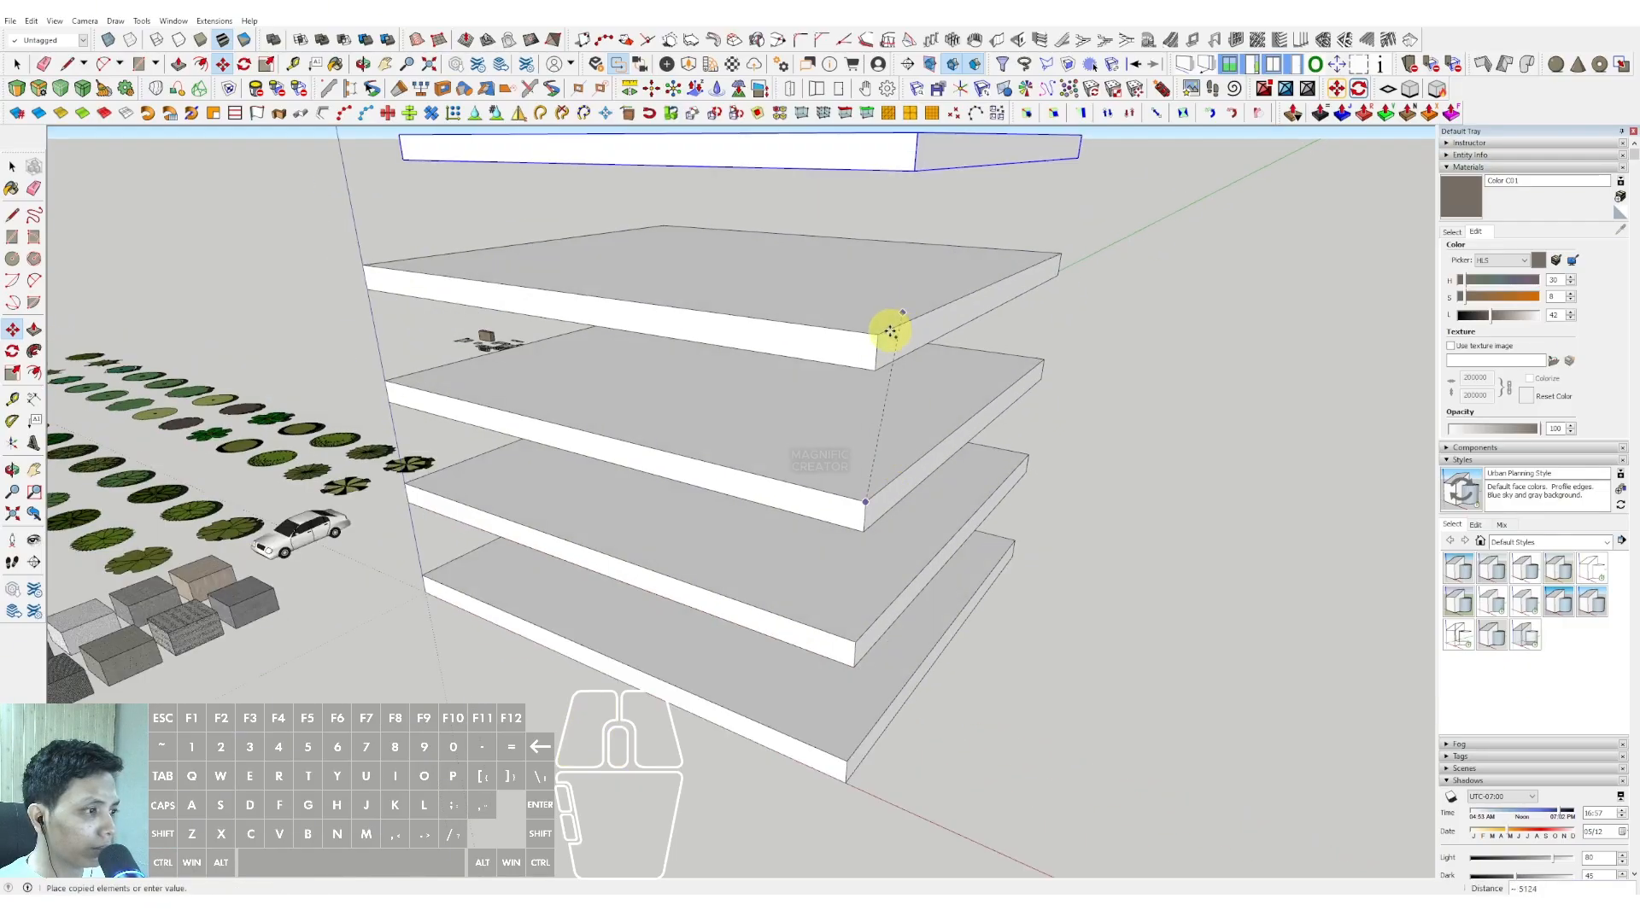
{"action": "left_click", "coordinate": [891, 332]}
- Draw a rectangle about 6200 by 10500 on the top slab, starting from its back corner on the blue-axis side
{"action": "middle_click_drag", "start_coordinate": [879, 348], "coordinate": [840, 556]}
{"action": "middle_click_drag", "start_coordinate": [888, 302], "coordinate": [745, 583]}
{"action": "left_click", "coordinate": [805, 511]}
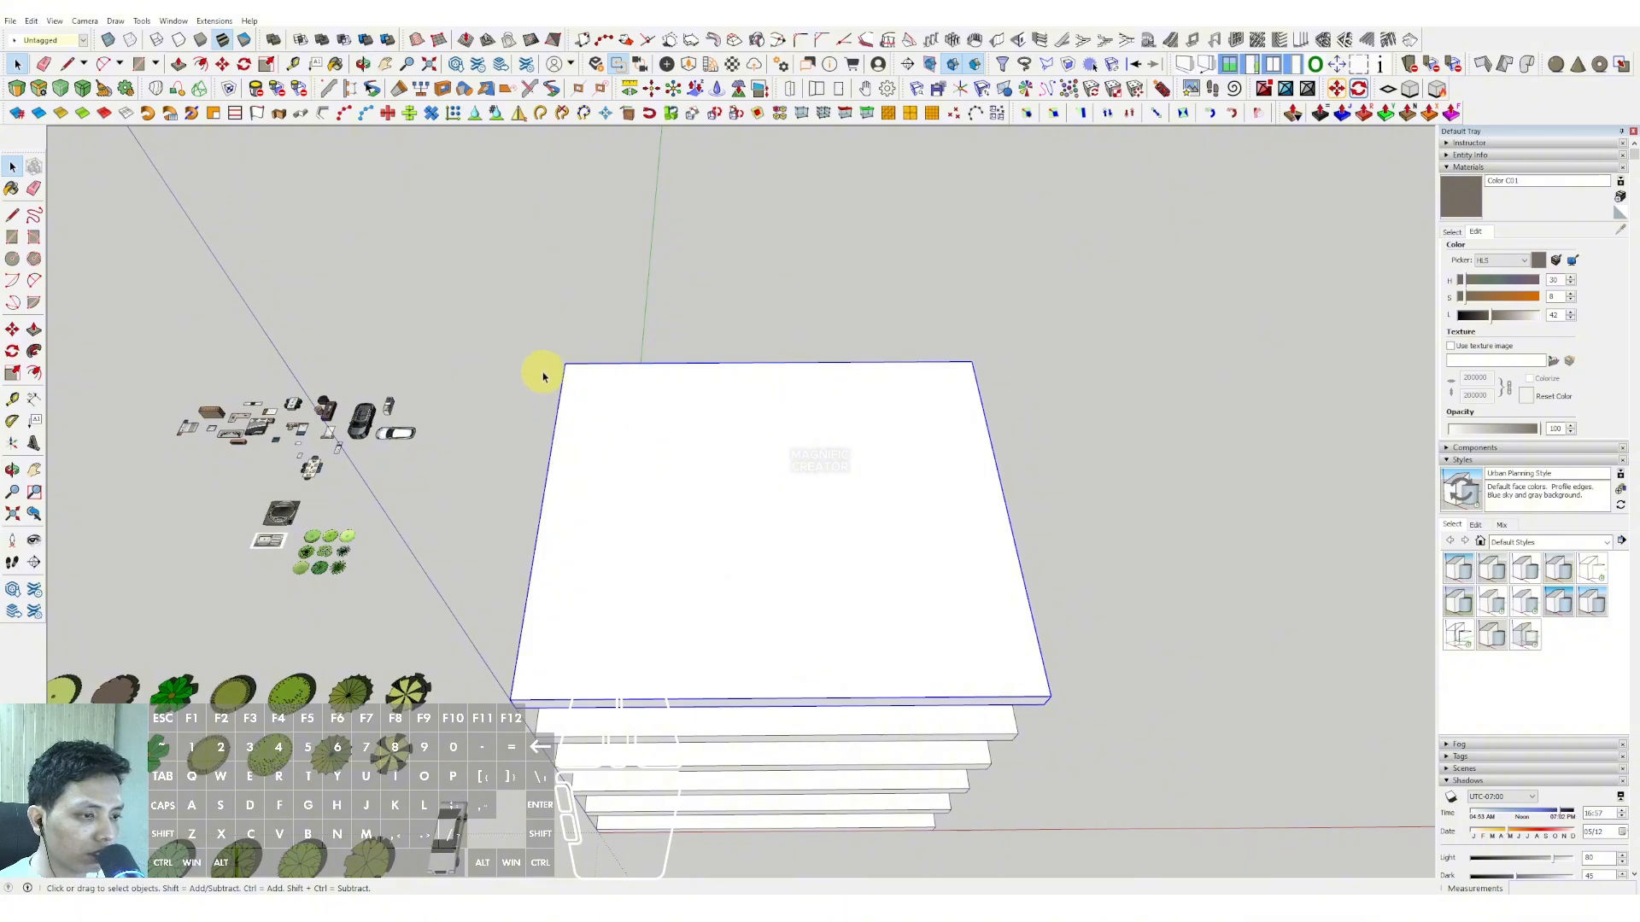
{"action": "left_click_drag", "start_coordinate": [322, 260], "coordinate": [285, 307]}
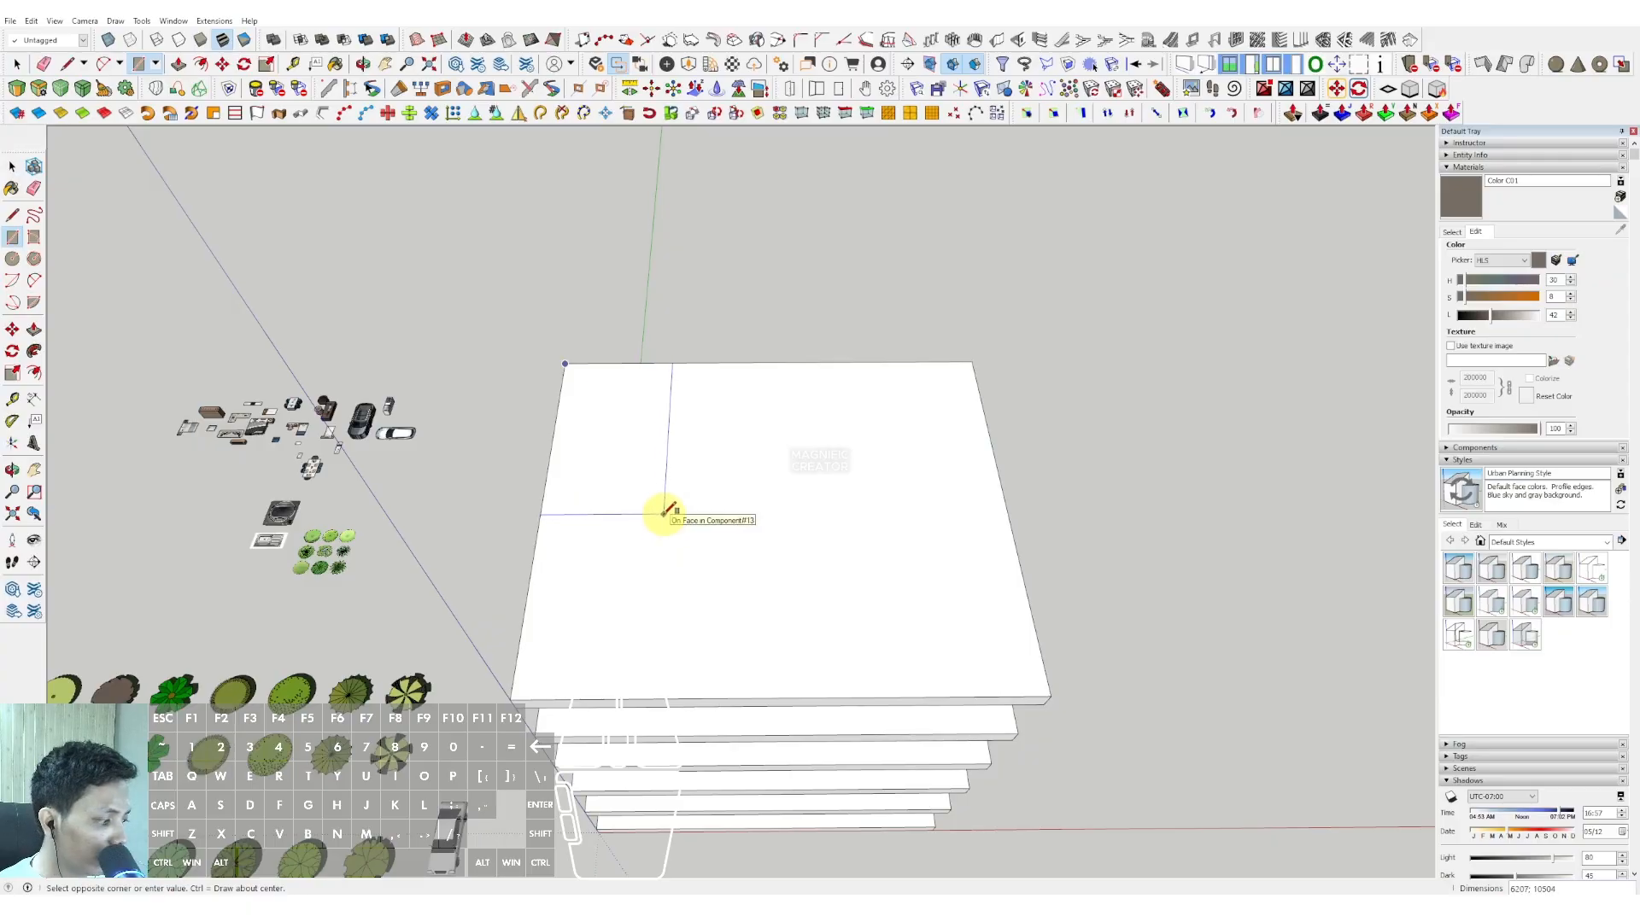
{"action": "left_click", "coordinate": [667, 510]}
{"action": "key", "text": "p"}
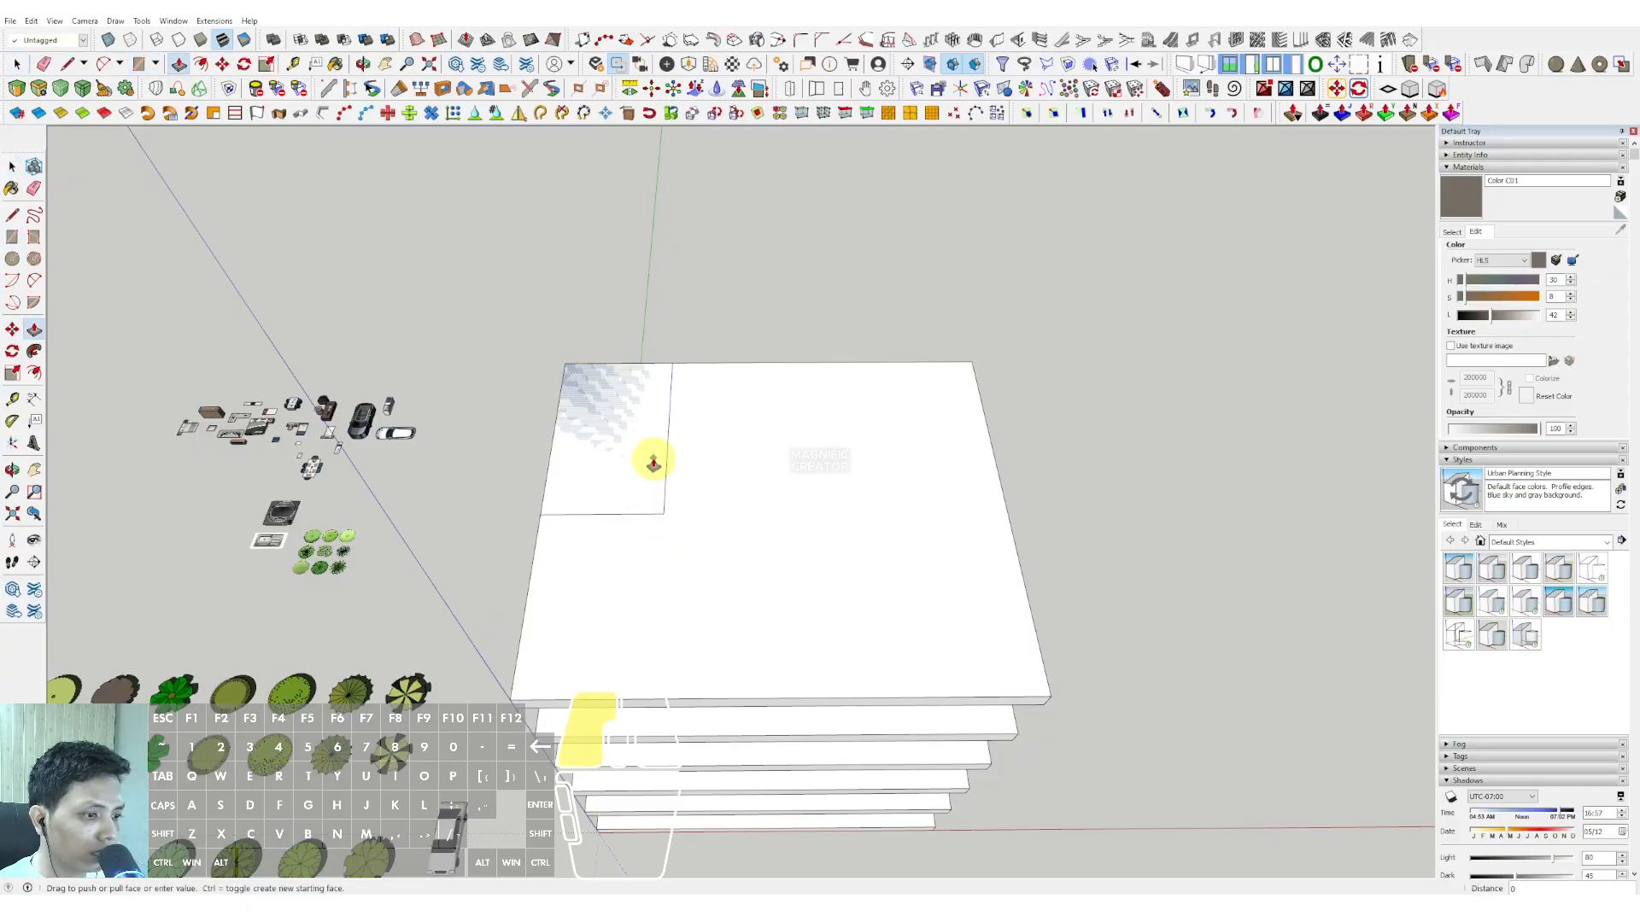
{"action": "mouse_move", "coordinate": [651, 461]}
{"action": "middle_mouse_down"}
{"action": "mouse_move", "coordinate": [663, 552]}
{"action": "mouse_move", "coordinate": [630, 602]}
{"action": "middle_mouse_up"}
{"action": "key", "text": "space"}
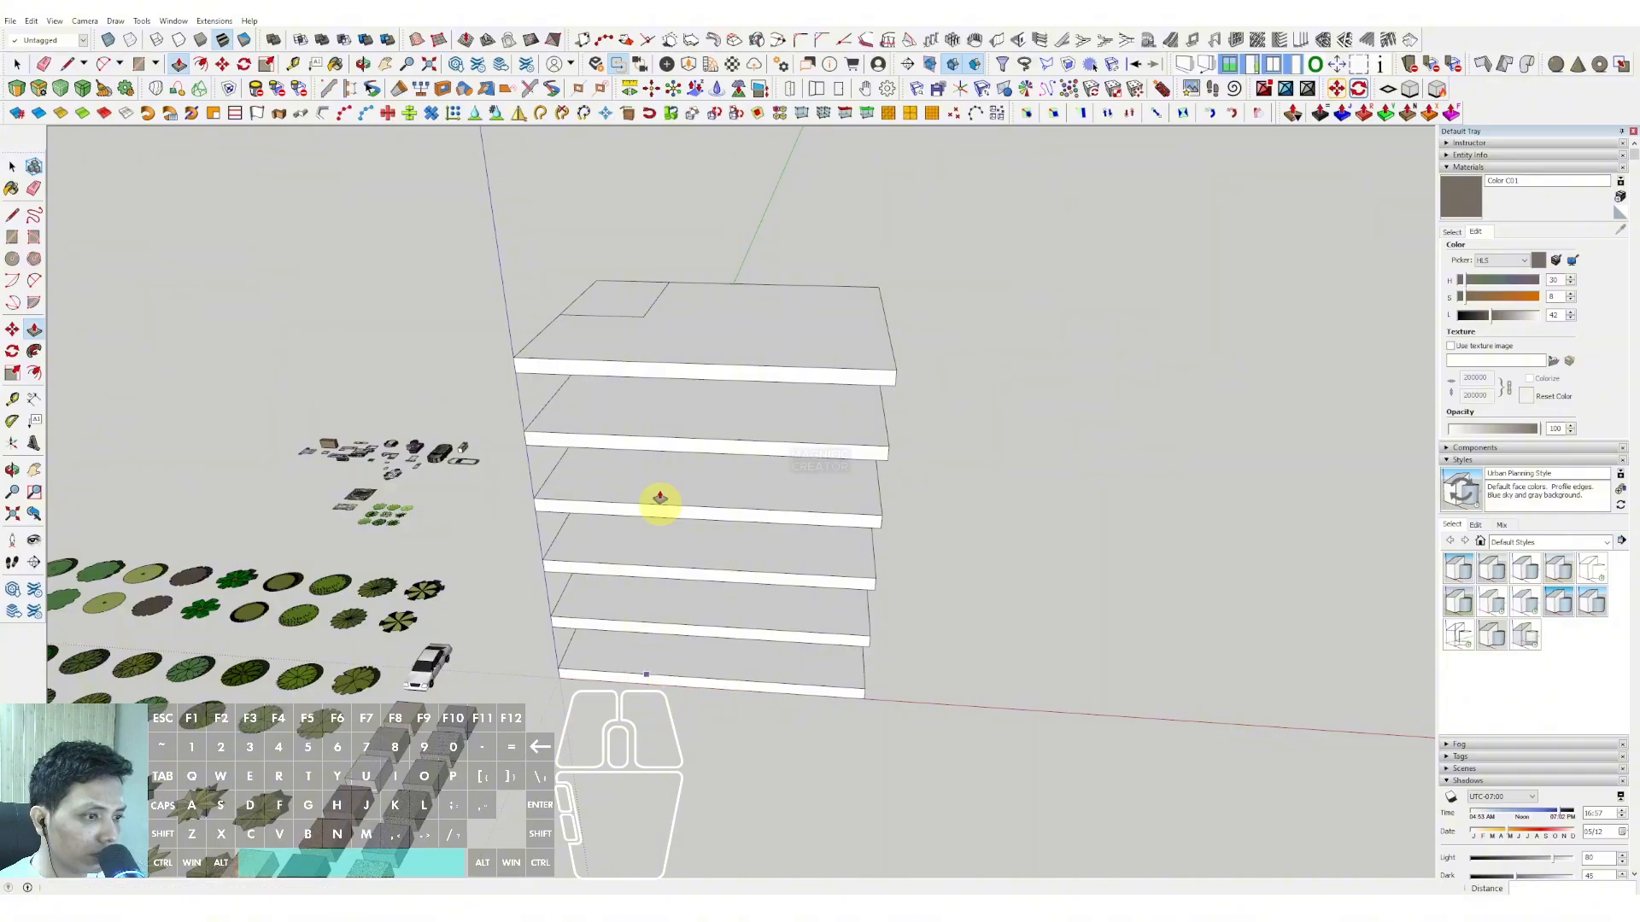
{"action": "middle_click_drag", "start_coordinate": [659, 502], "coordinate": [637, 325]}
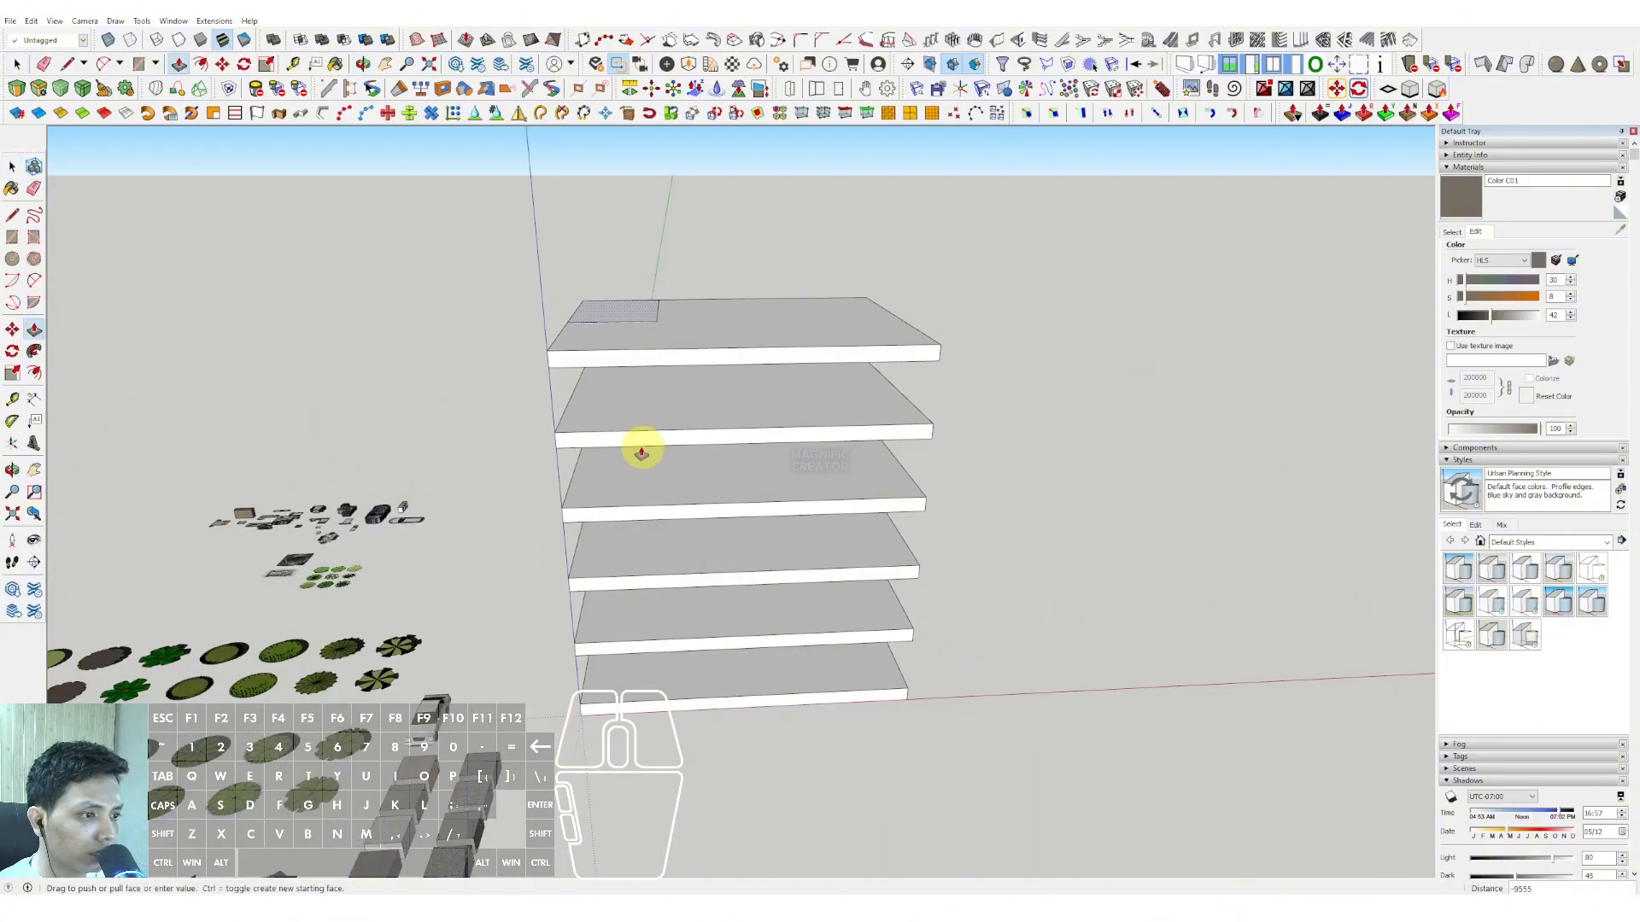
{"action": "middle_click_drag", "start_coordinate": [641, 447], "coordinate": [664, 374]}
- Push the corner rectangle down through all floors to the underside of the lowest slab to form the core
{"action": "left_click", "coordinate": [620, 256]}
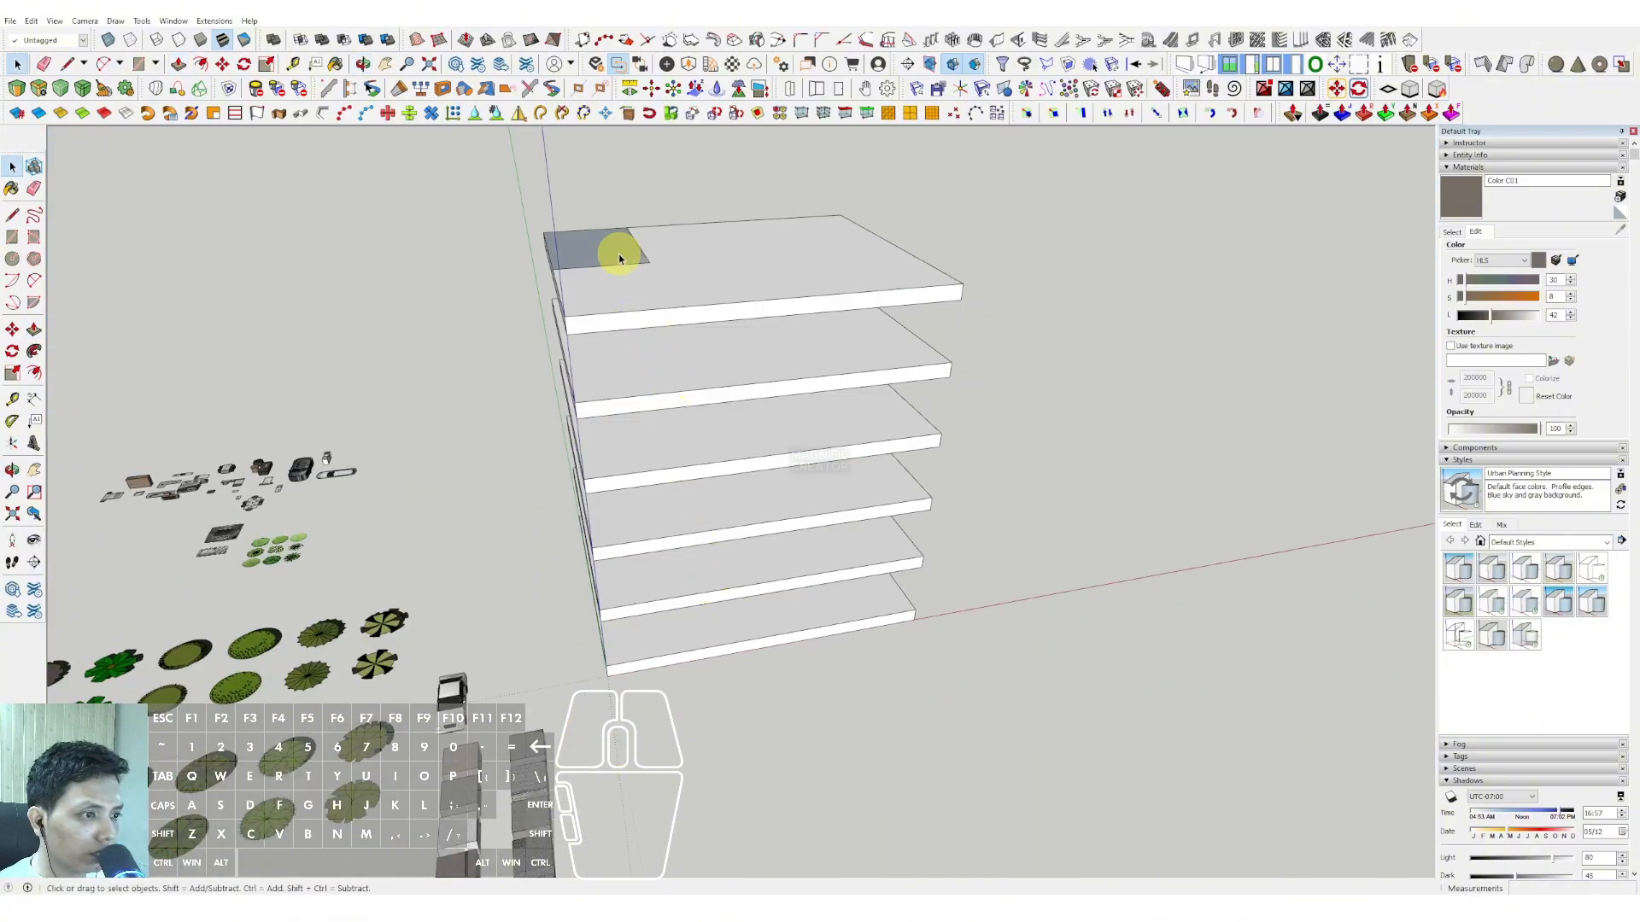
{"action": "scroll", "coordinate": [617, 252], "scroll_direction": "up", "scroll_amount": 2}
{"action": "key", "text": "v"}
{"action": "left_click", "coordinate": [612, 245]}
{"action": "middle_click_drag", "start_coordinate": [663, 586], "coordinate": [697, 660]}
{"action": "left_click", "coordinate": [697, 661]}
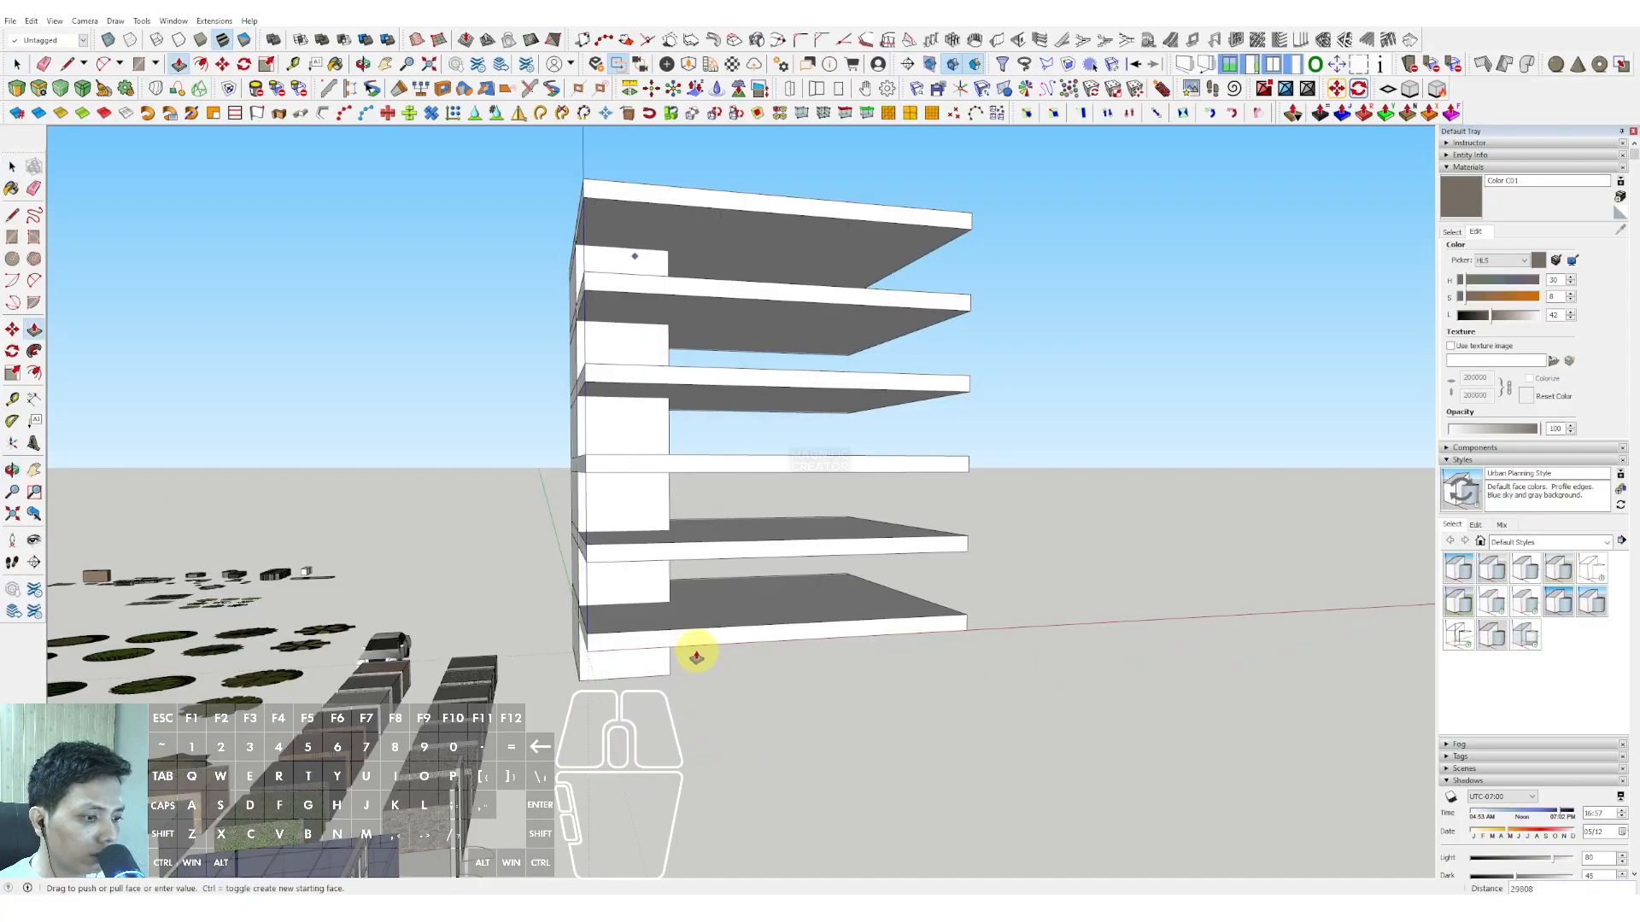
- Select all geometry of the core volume and make it a group
{"action": "key", "text": "space"}
{"action": "triple_click", "coordinate": [629, 413]}
{"action": "right_click", "coordinate": [635, 421]}
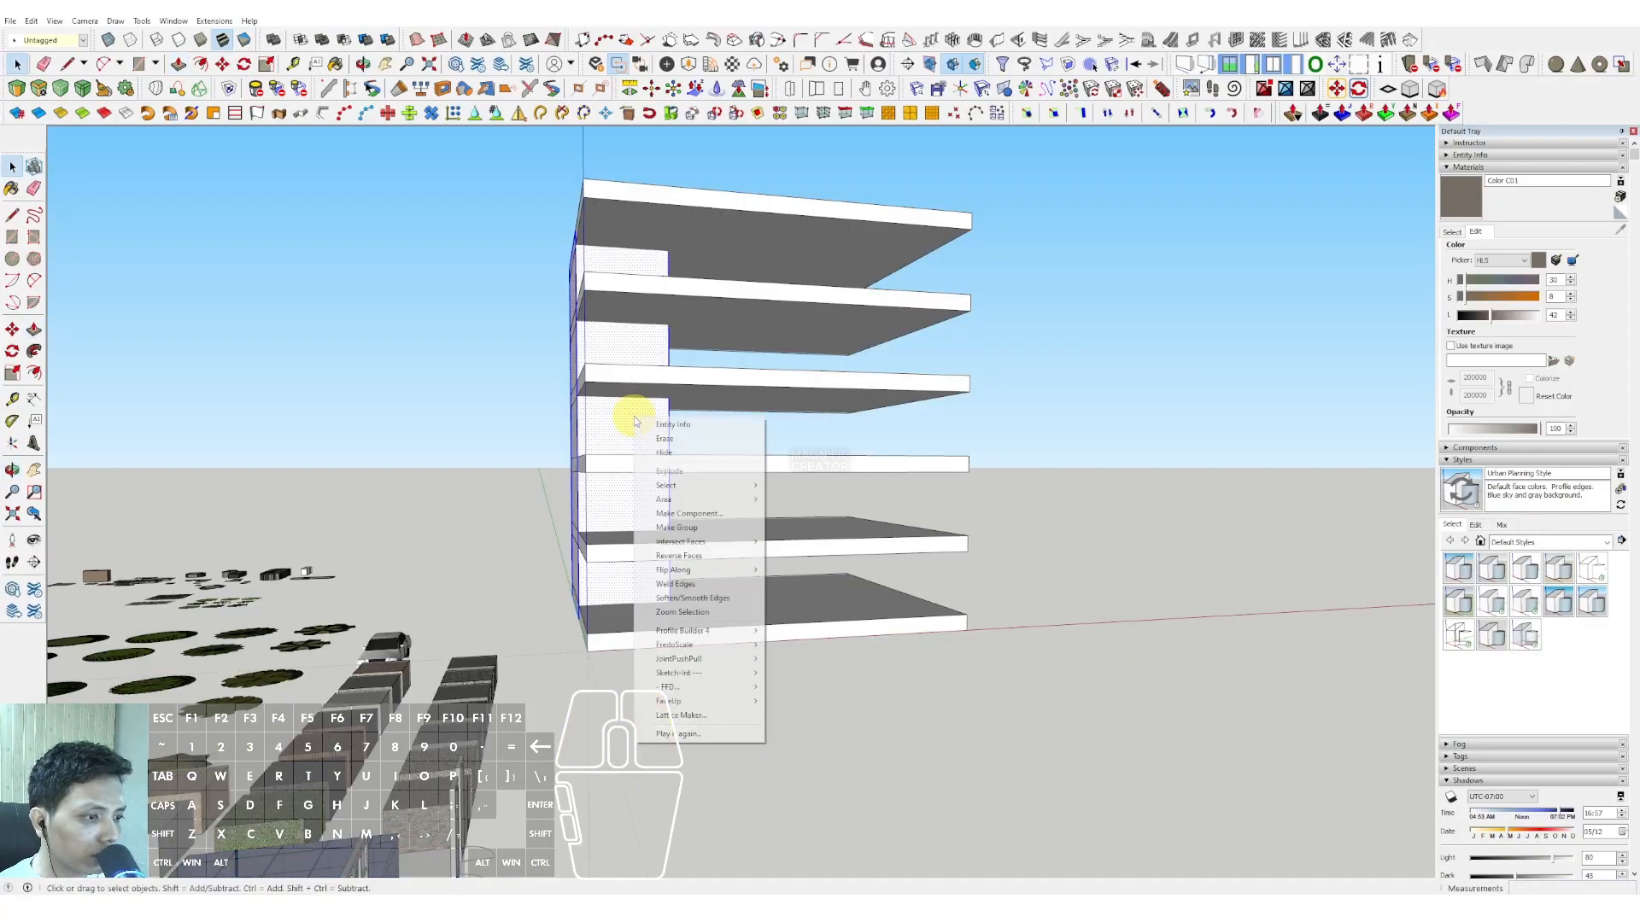
{"action": "left_click", "coordinate": [677, 528]}
- Open the core group and pull its top face up 5000 above the top slab
{"action": "scroll", "coordinate": [624, 423], "scroll_direction": "down", "scroll_amount": 2}
{"action": "middle_click_drag", "start_coordinate": [626, 432], "coordinate": [628, 598]}
{"action": "scroll", "coordinate": [609, 397], "scroll_direction": "up", "scroll_amount": 2}
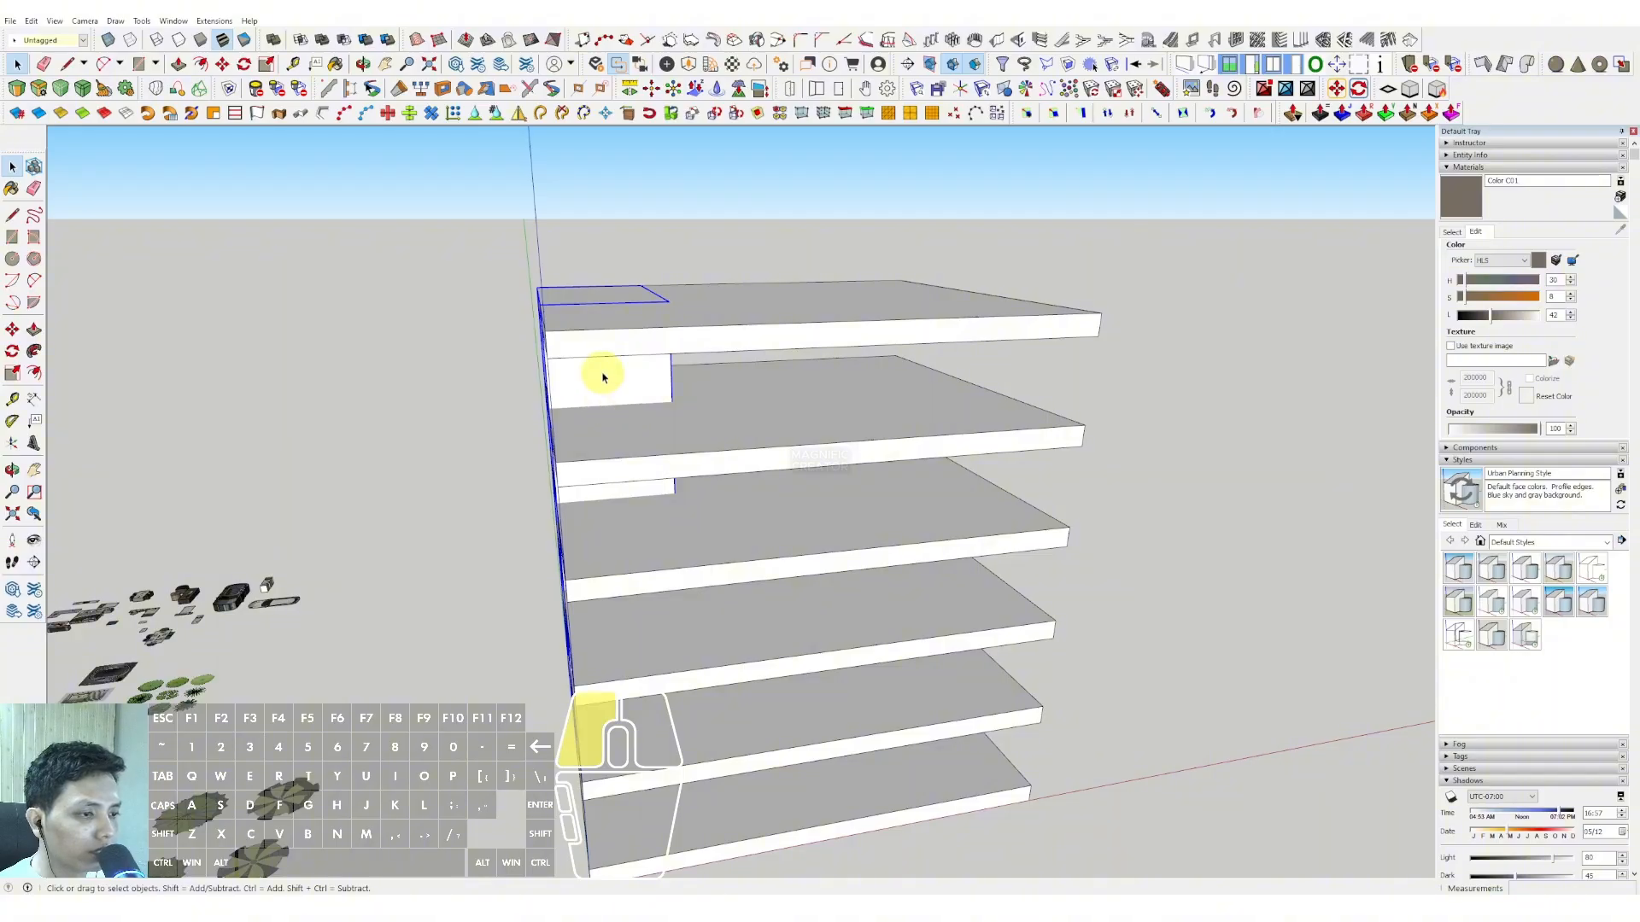
{"action": "double_click", "coordinate": [603, 376]}
{"action": "middle_click_drag", "start_coordinate": [612, 289], "coordinate": [605, 381], "text": "shift"}
{"action": "scroll", "coordinate": [601, 381], "scroll_direction": "up", "scroll_amount": 1}
{"action": "key", "text": "v"}
{"action": "left_click", "coordinate": [597, 372]}
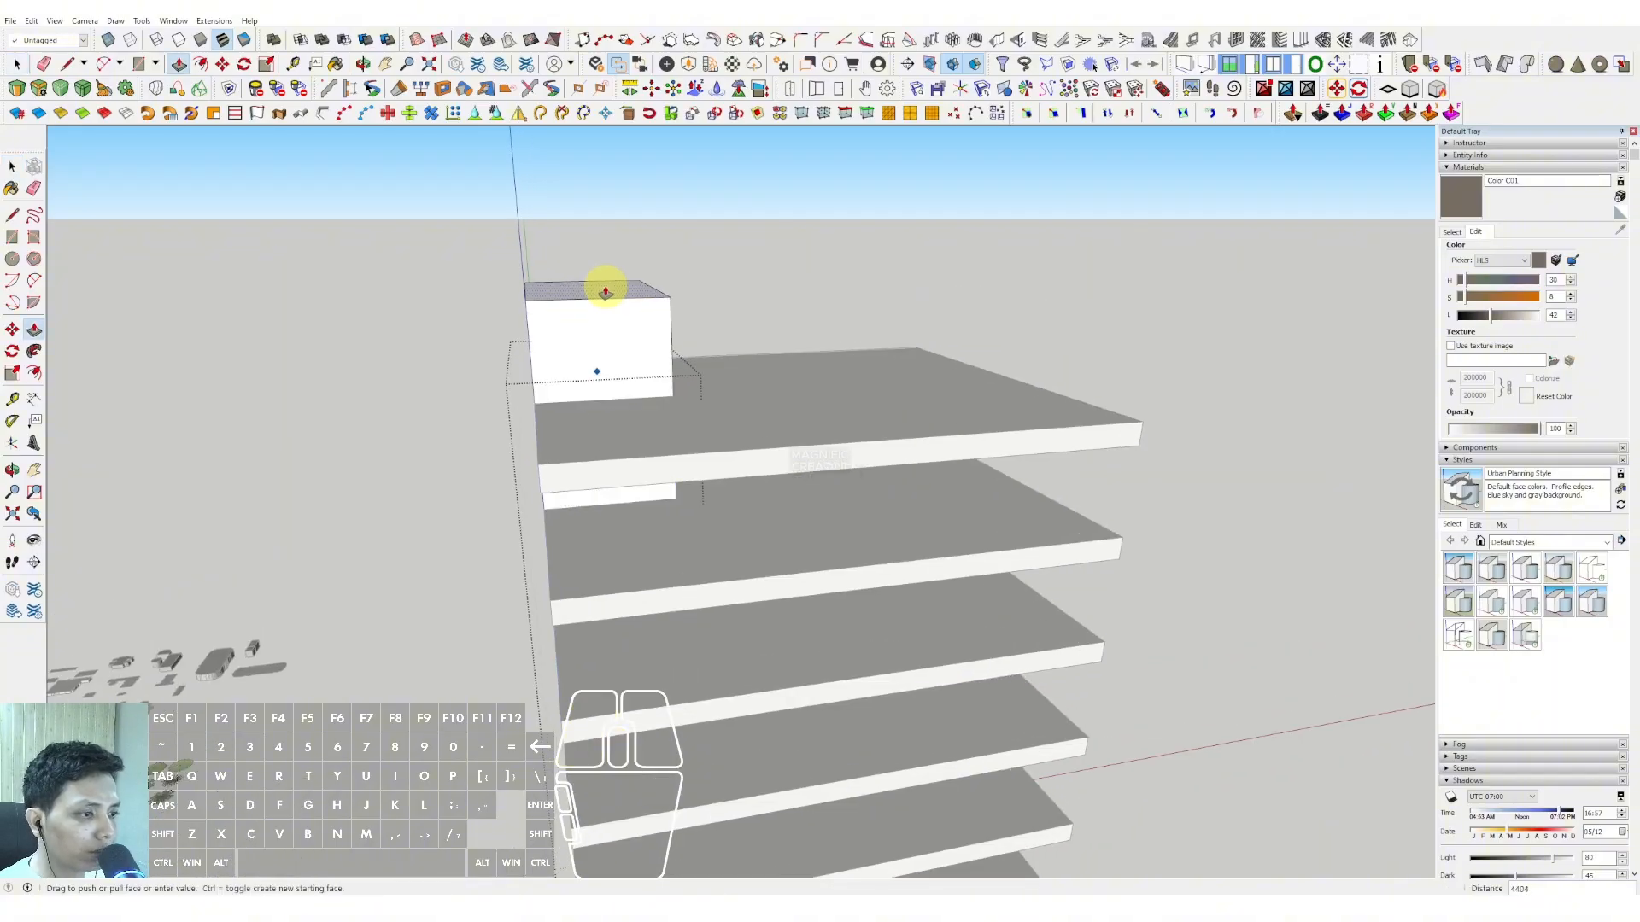
{"action": "left_click", "coordinate": [605, 291]}
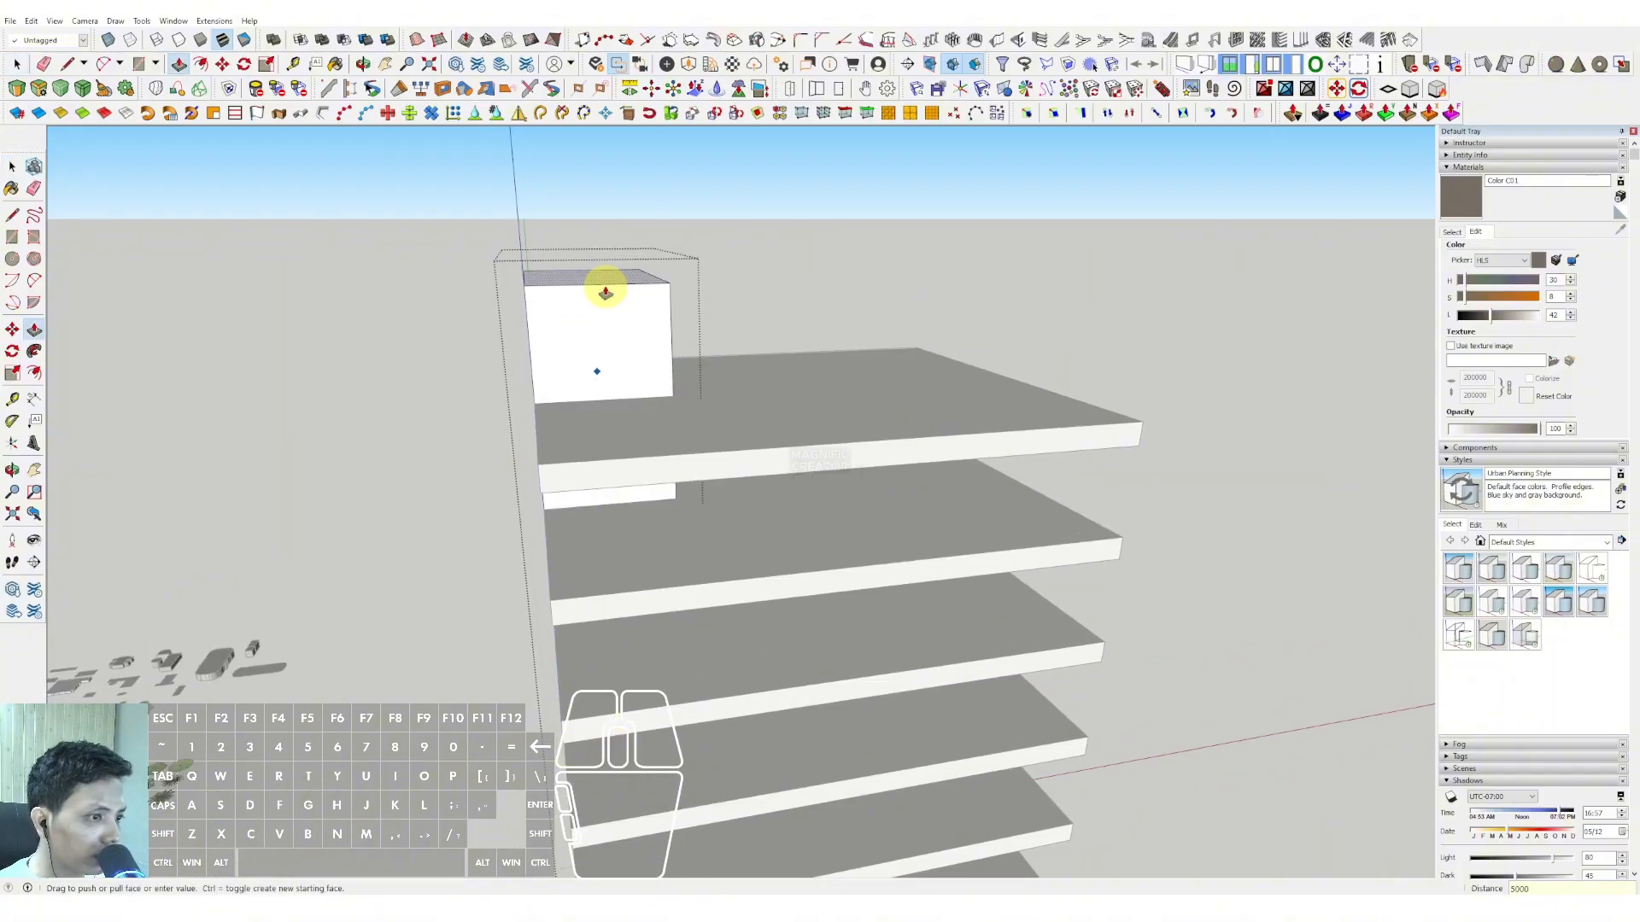
{"action": "key", "text": "space"}
- Draw a small rotated rectangle about 930 by 1200 at the front corner of the top slab near the blue axis
{"action": "scroll", "coordinate": [706, 293], "scroll_direction": "down", "scroll_amount": 3}
{"action": "middle_click_drag", "start_coordinate": [751, 300], "coordinate": [443, 496]}
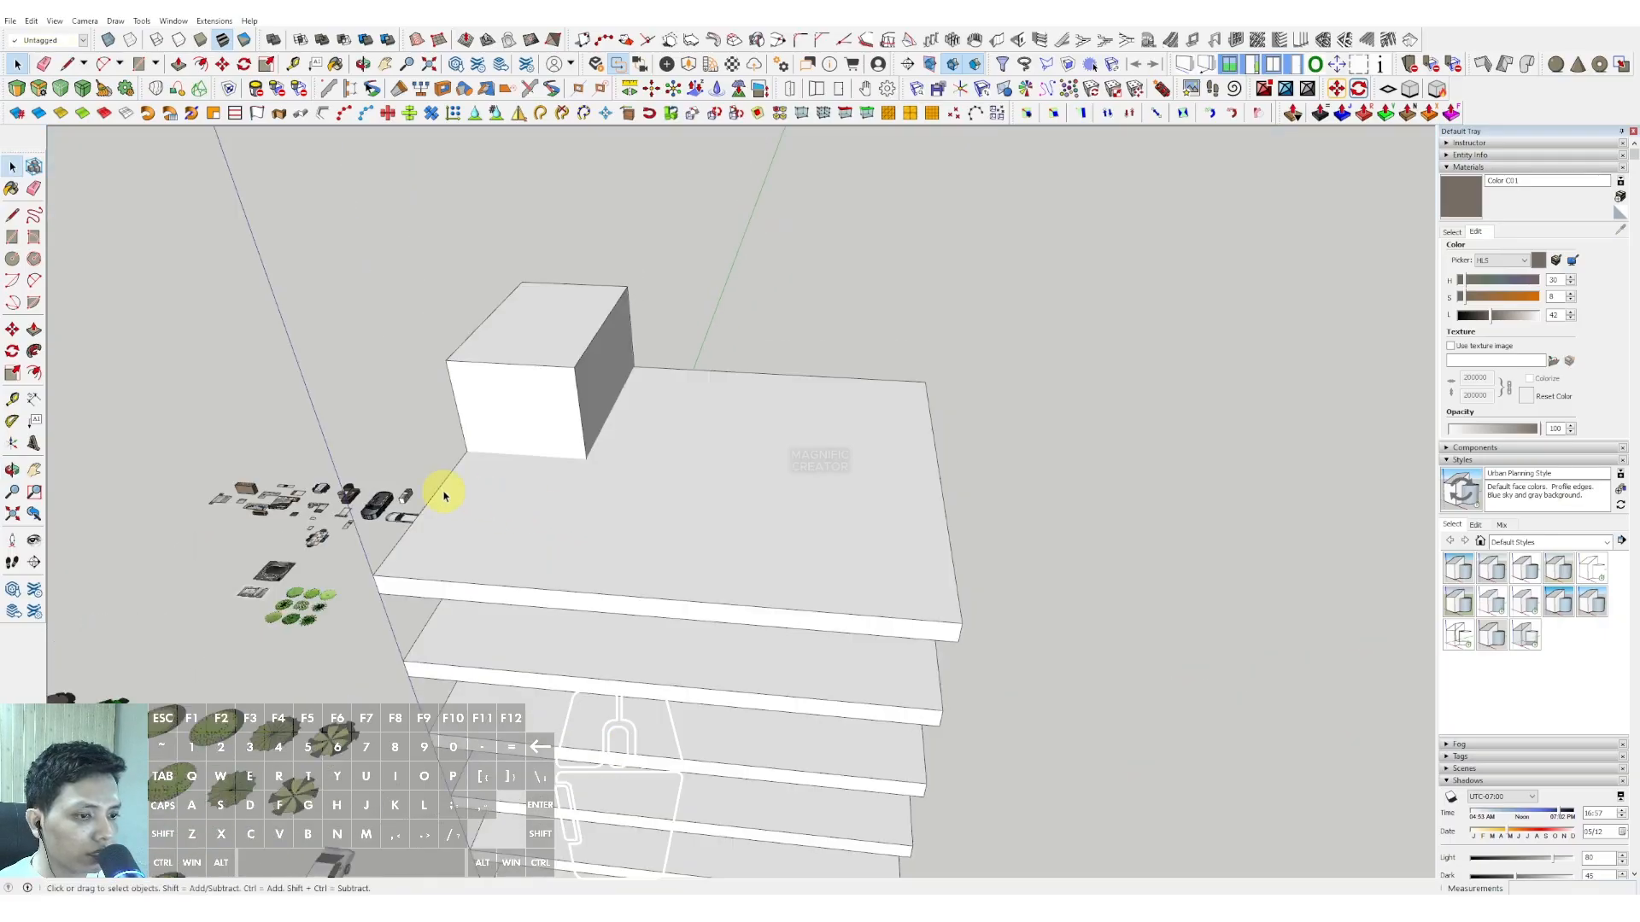
{"action": "scroll", "coordinate": [412, 494], "scroll_direction": "up", "scroll_amount": 3}
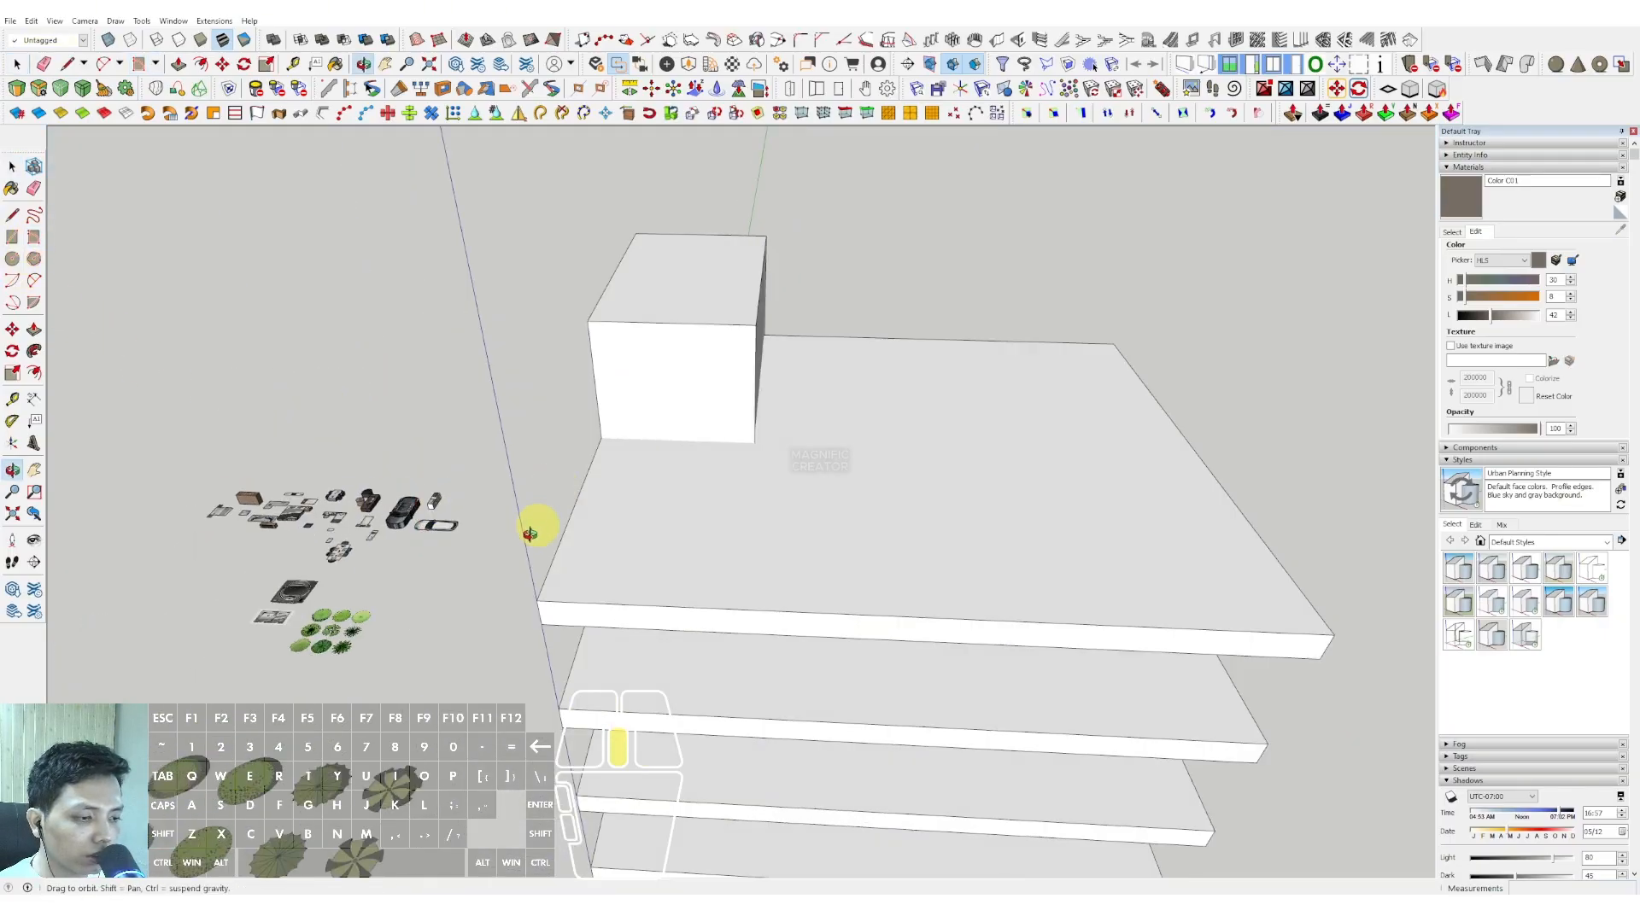
{"action": "left_click", "coordinate": [500, 677]}
{"action": "scroll", "coordinate": [534, 678], "scroll_direction": "up", "scroll_amount": 1}
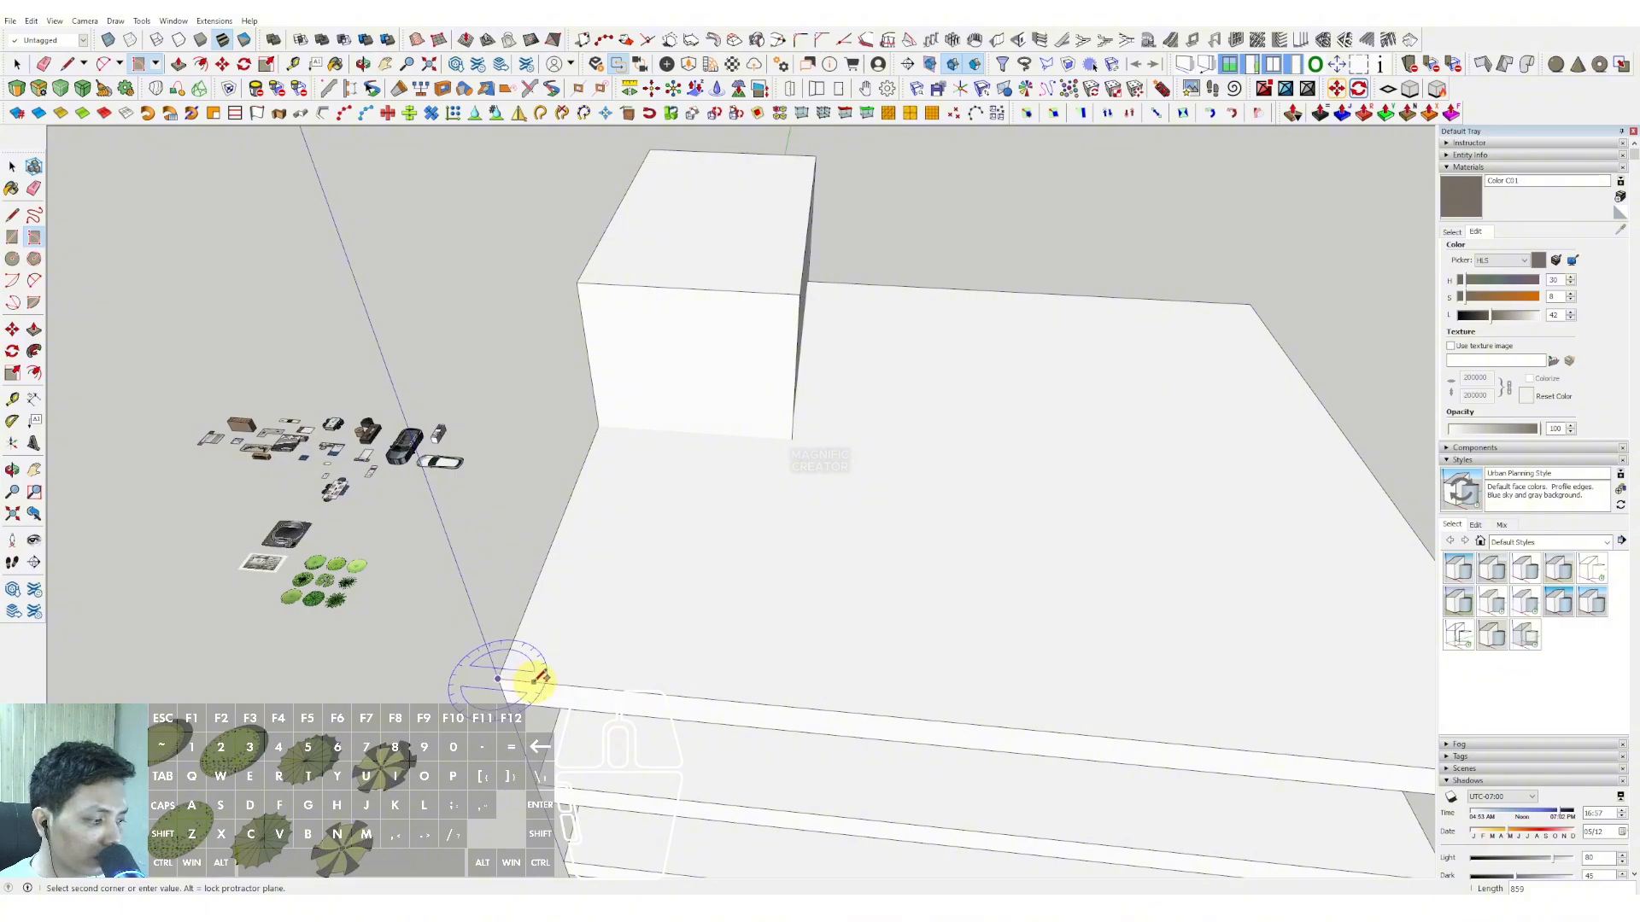
{"action": "left_click", "coordinate": [543, 679]}
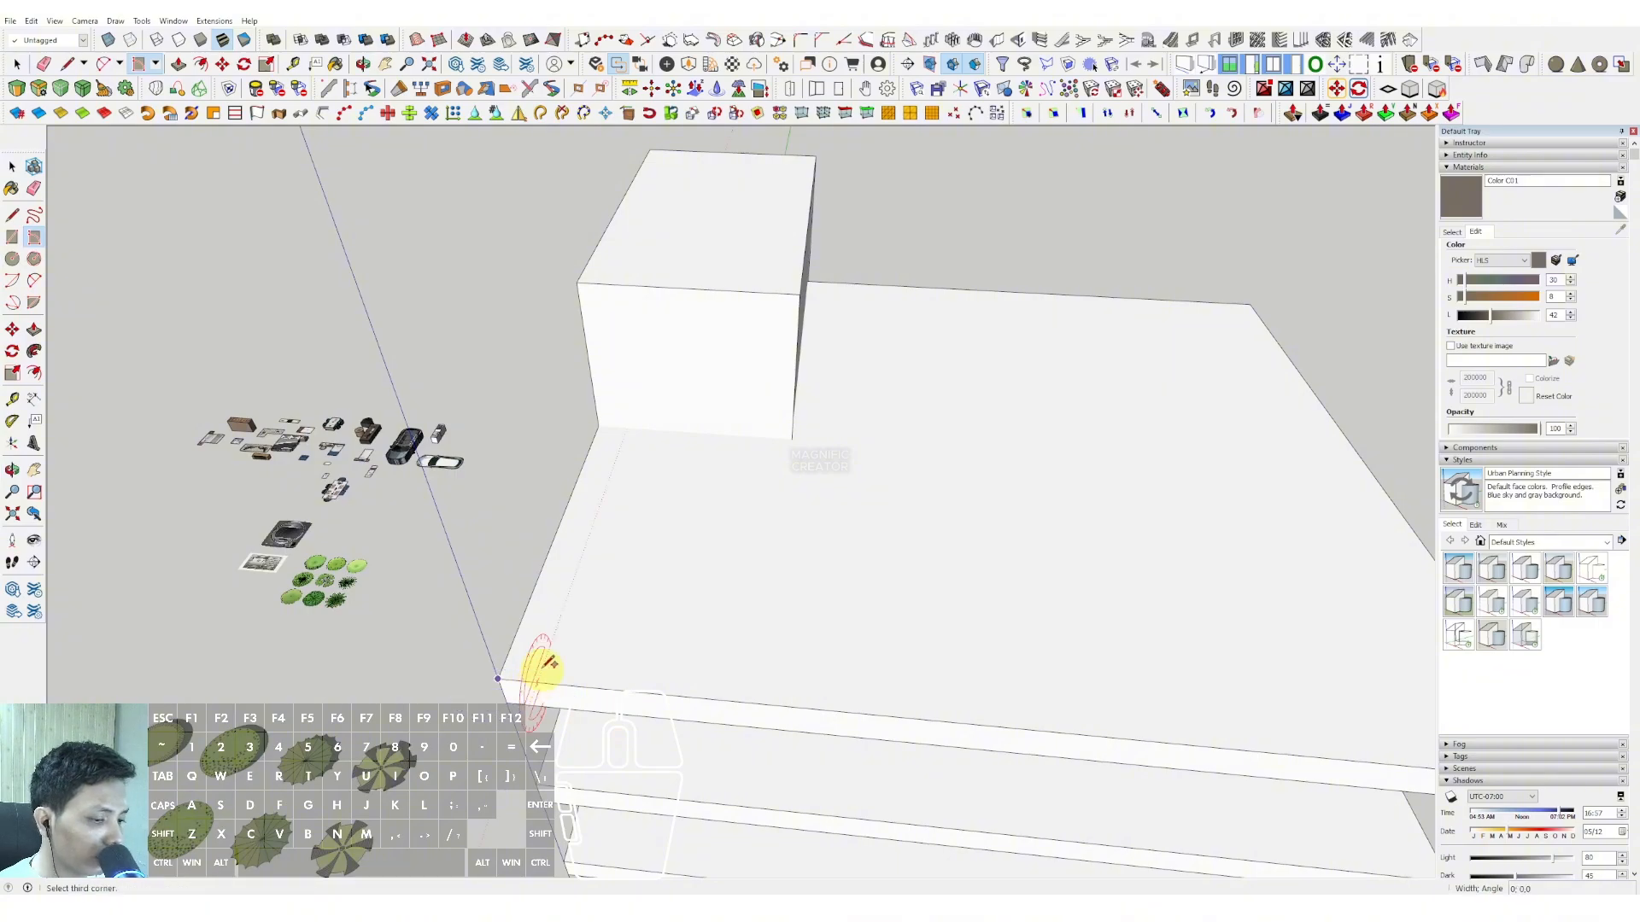
{"action": "scroll", "coordinate": [556, 637], "scroll_direction": "up", "scroll_amount": 1}
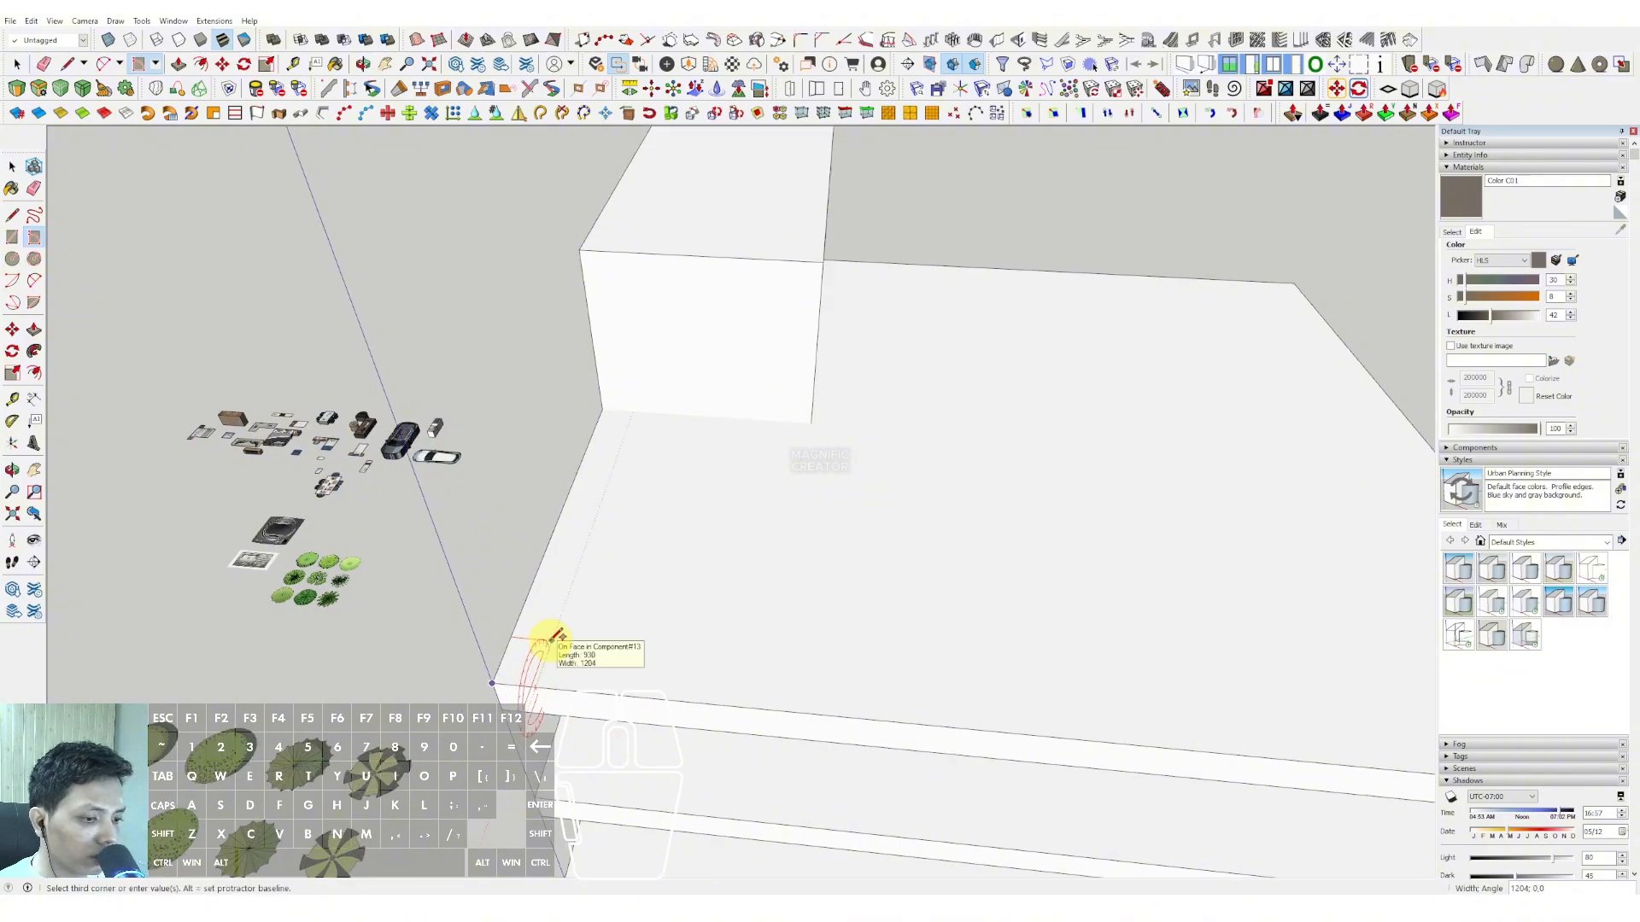
{"action": "scroll", "coordinate": [538, 658], "scroll_direction": "down", "scroll_amount": 3}
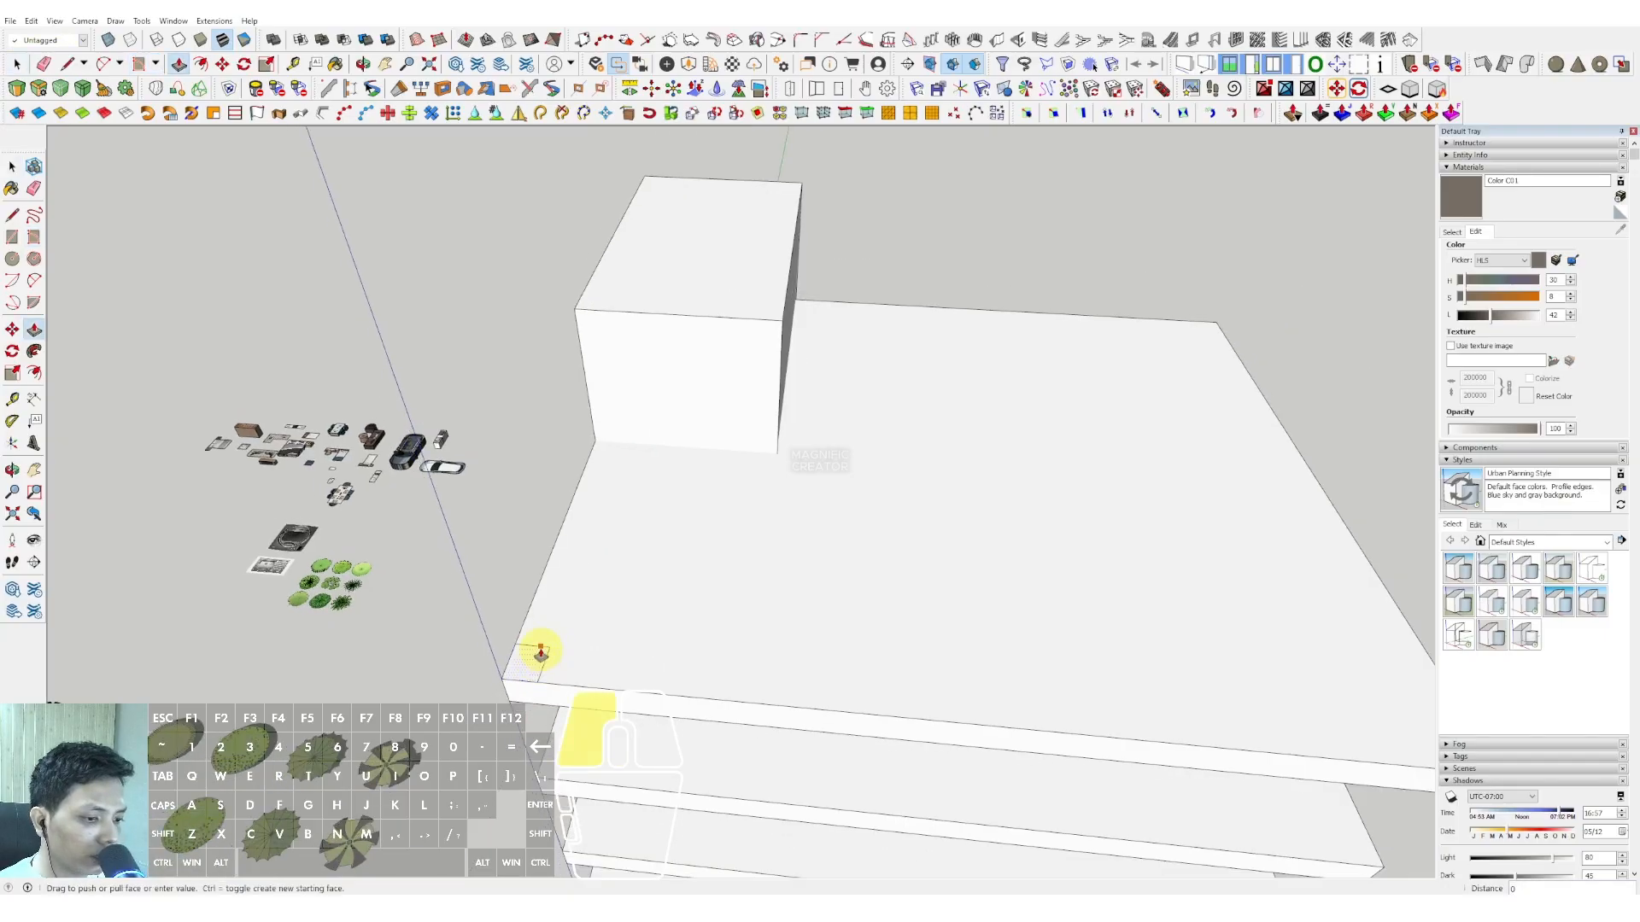
- Push the small corner rectangle down 26000 to the lowest slab's base and make the resulting column a component
{"action": "middle_click_drag", "start_coordinate": [542, 652], "coordinate": [620, 699]}
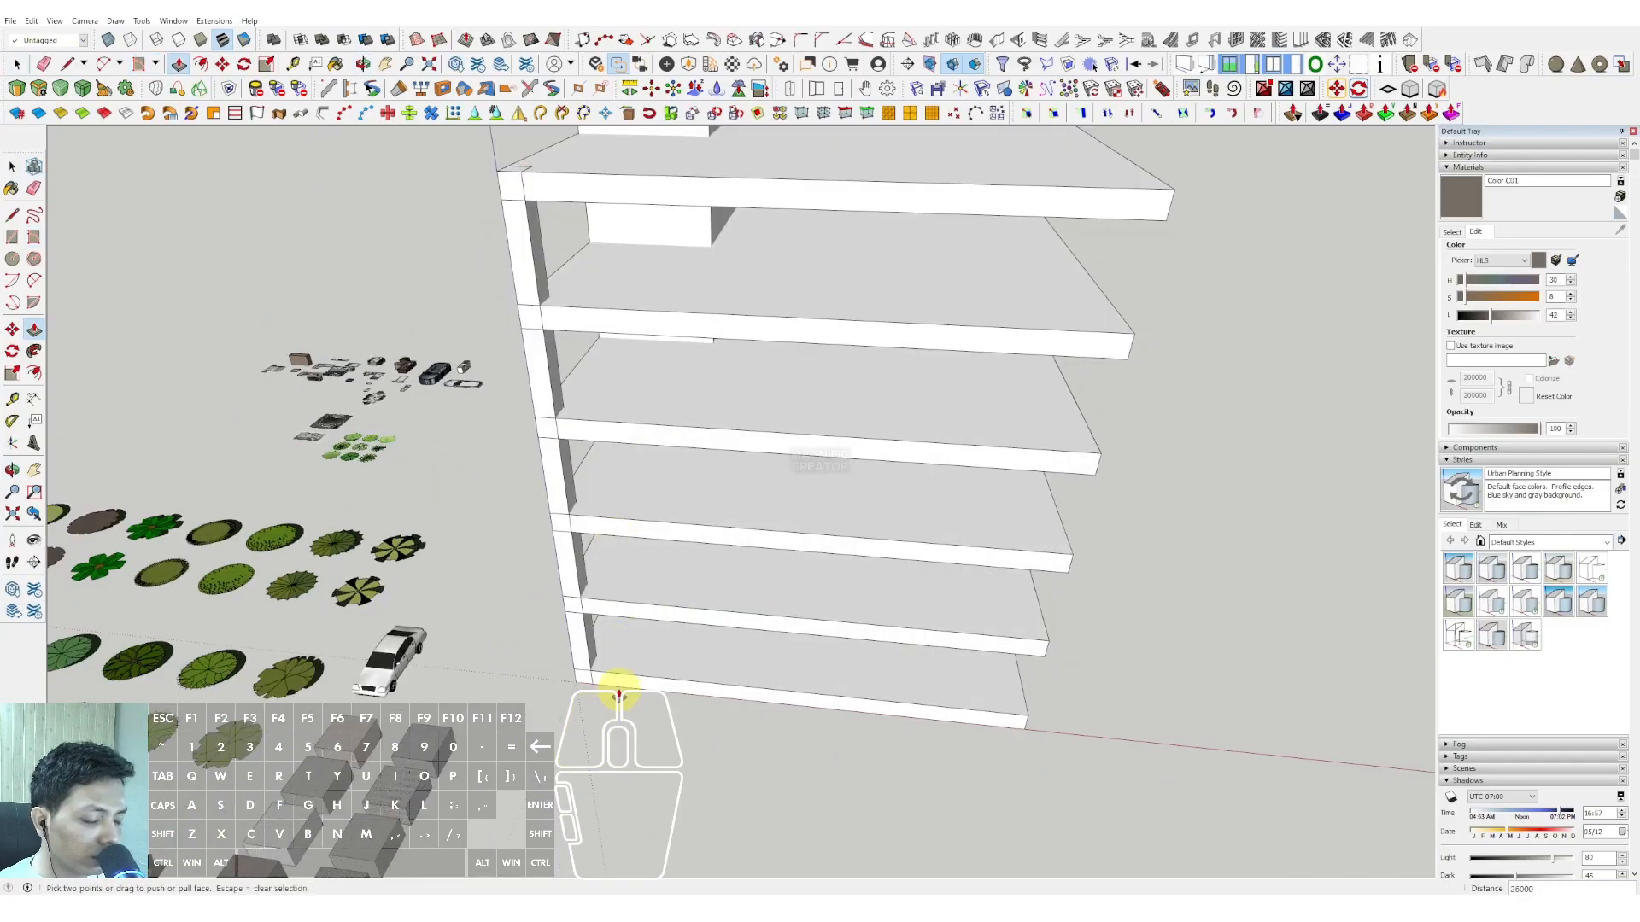
{"action": "scroll", "coordinate": [567, 549], "scroll_direction": "up", "scroll_amount": 2}
{"action": "key", "text": "space"}
{"action": "left_click", "coordinate": [567, 555]}
{"action": "right_click", "coordinate": [569, 556]}
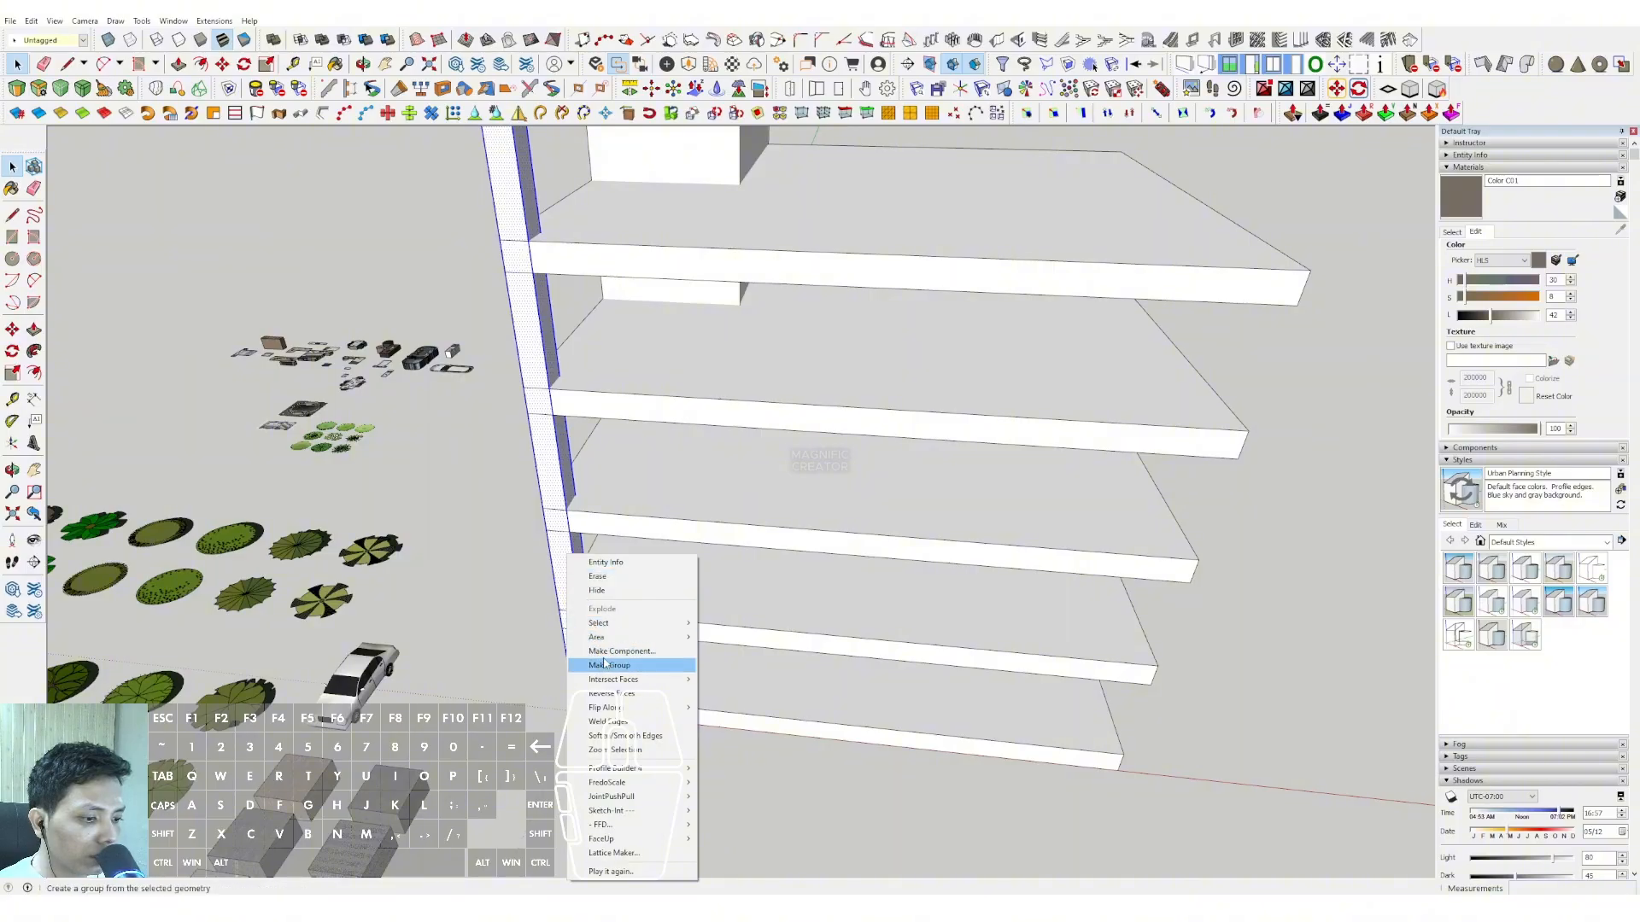
{"action": "left_click", "coordinate": [604, 652]}
{"action": "left_click", "coordinate": [558, 477]}
{"action": "mouse_move", "coordinate": [597, 516]}
{"action": "middle_mouse_down"}
{"action": "mouse_move", "coordinate": [629, 540]}
{"action": "mouse_move", "coordinate": [618, 496]}
{"action": "middle_mouse_up"}
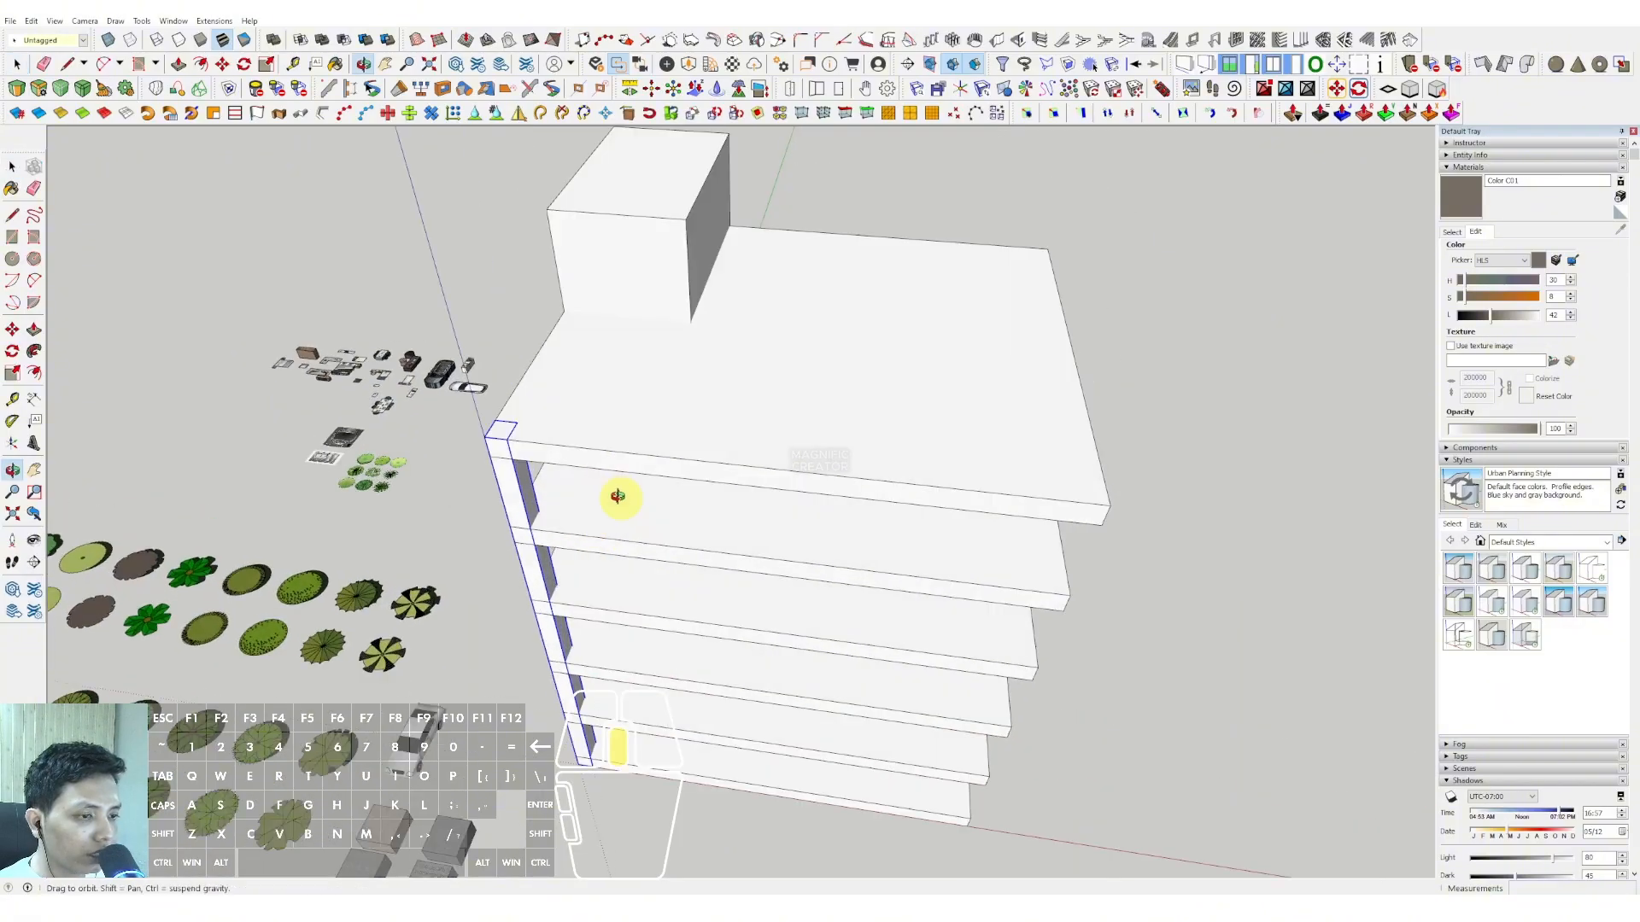
- Copy the corner column to the other end of the slab's front edge and array it at three equal divisions
{"action": "left_click", "coordinate": [498, 444]}
{"action": "scroll", "coordinate": [586, 444], "scroll_direction": "down", "scroll_amount": 2}
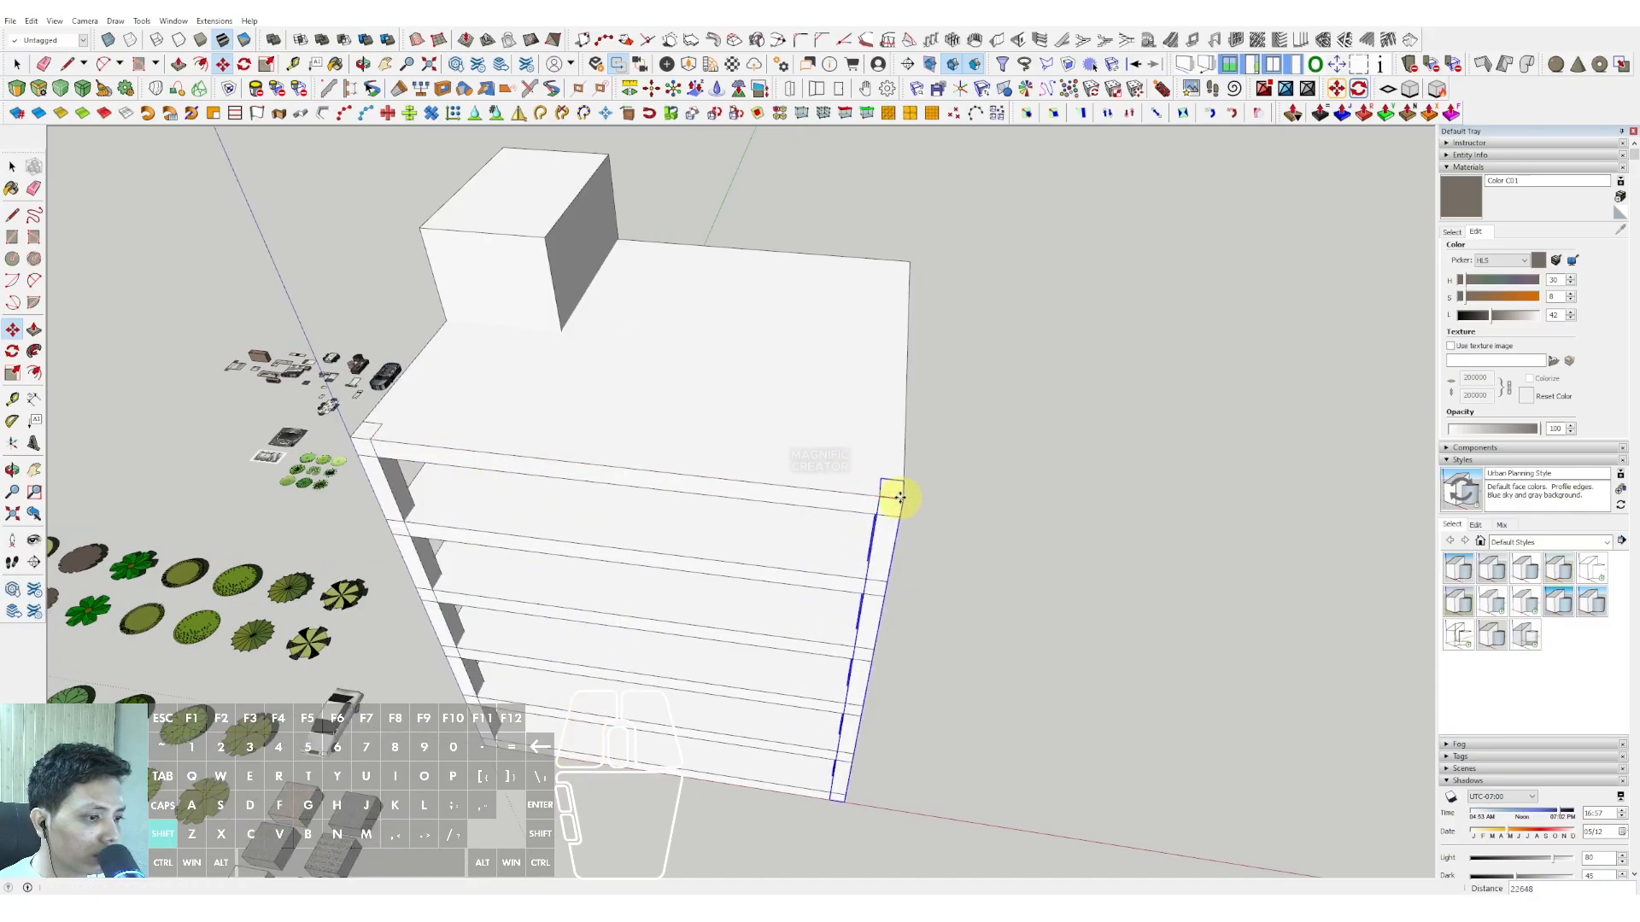
{"action": "key", "text": "Return"}
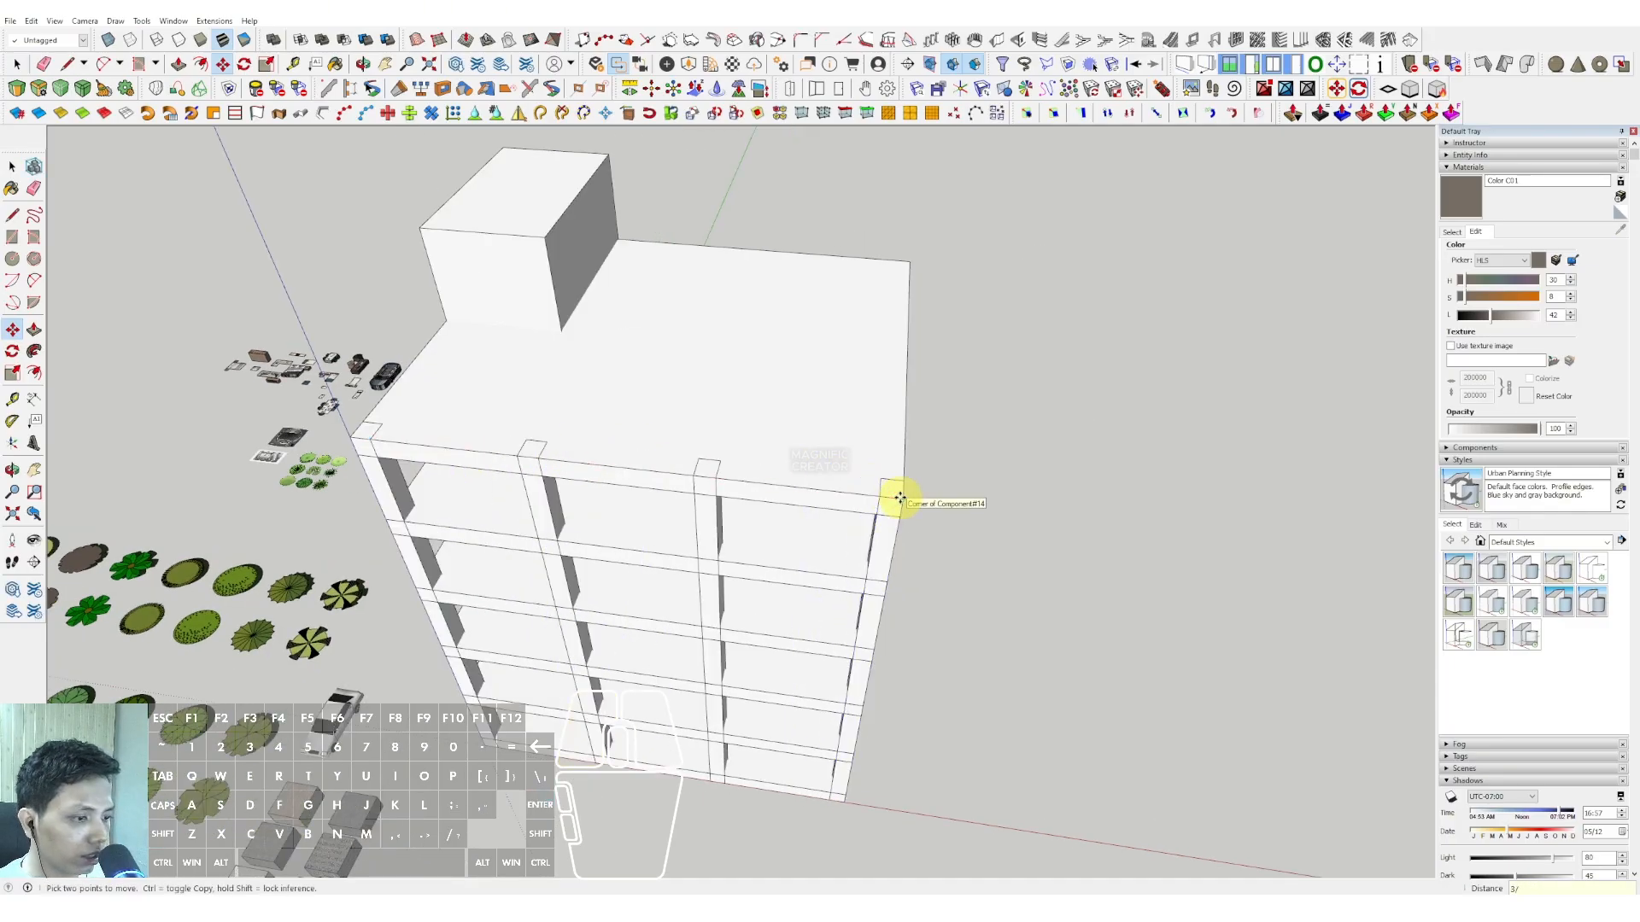
{"action": "key", "text": "space"}
- Measure the spacing between the last two front columns with the Line tool
{"action": "scroll", "coordinate": [746, 476], "scroll_direction": "up", "scroll_amount": 2}
{"action": "key", "text": "l"}
{"action": "scroll", "coordinate": [895, 476], "scroll_direction": "up", "scroll_amount": 1}
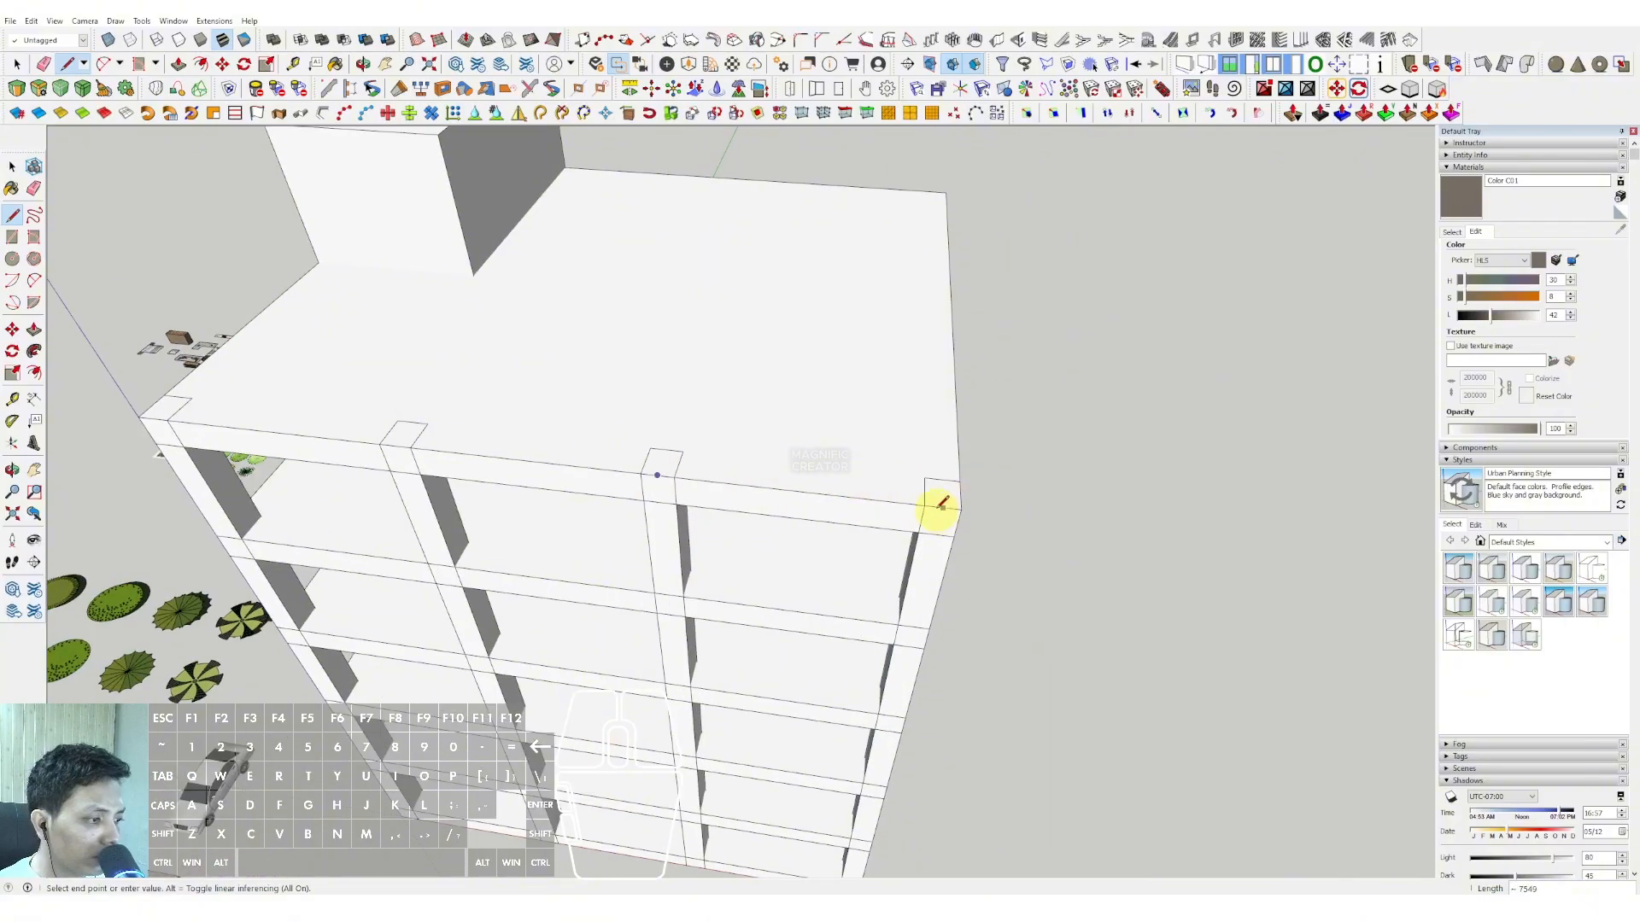
{"action": "key", "text": "space"}
- Select the four front columns and copy them to the slab's rear edge, divided by 2 to add a middle row
{"action": "scroll", "coordinate": [707, 486], "scroll_direction": "down", "scroll_amount": 3}
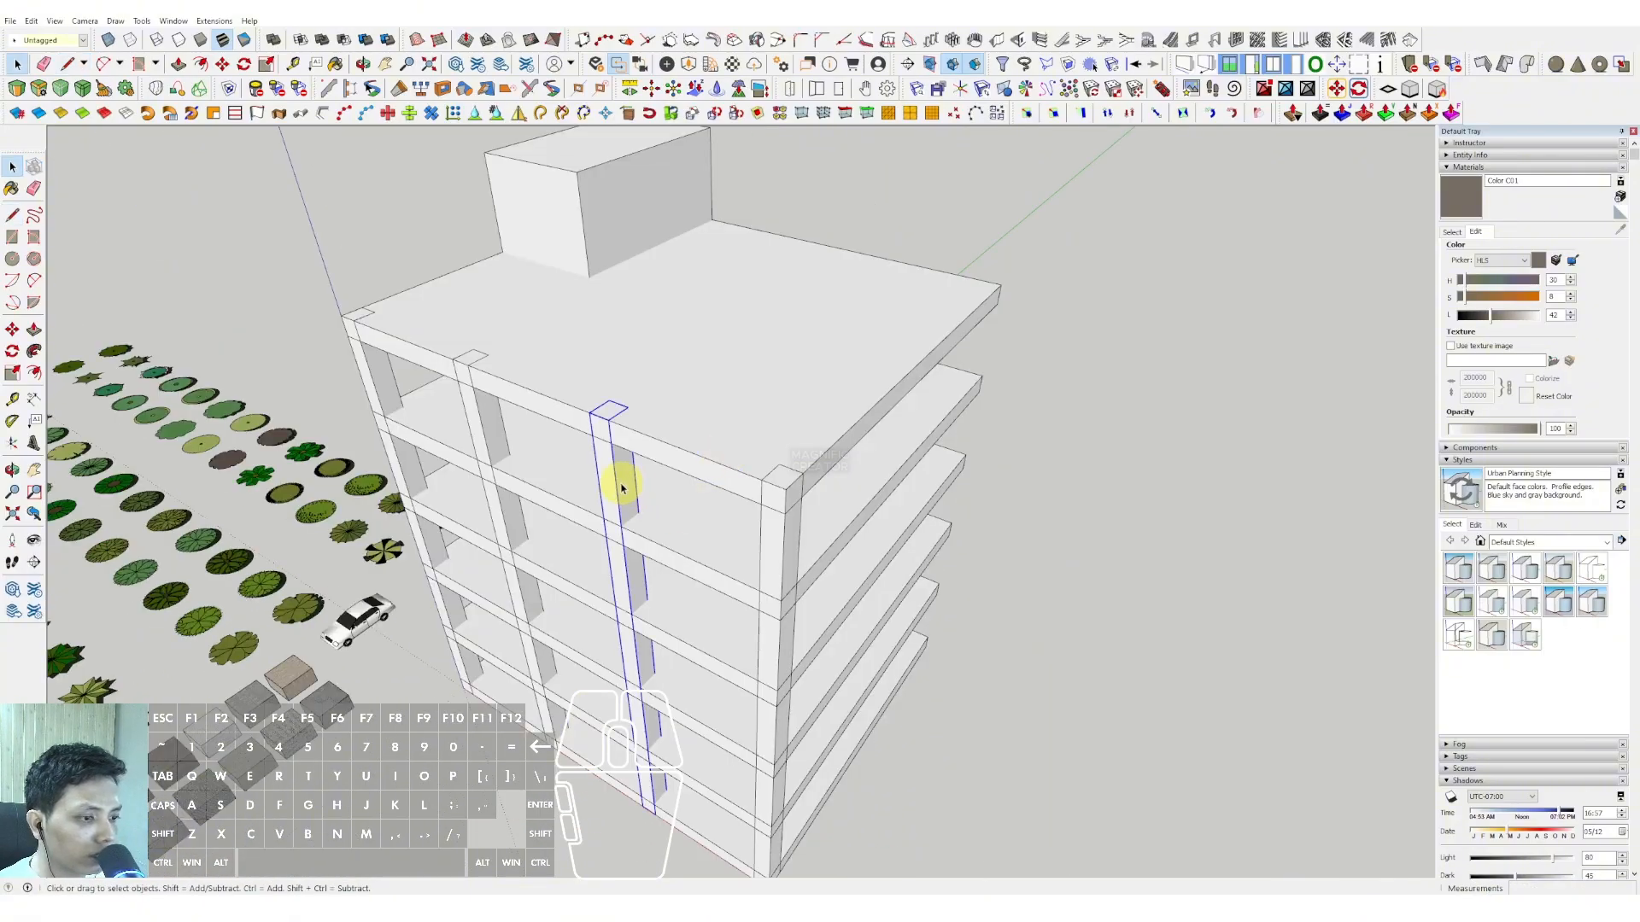
{"action": "left_click", "coordinate": [485, 427], "text": "shift"}
{"action": "left_click", "coordinate": [411, 396], "text": "shift"}
{"action": "left_click", "coordinate": [788, 530], "text": "shift"}
{"action": "scroll", "coordinate": [769, 547], "scroll_direction": "up", "scroll_amount": 1}
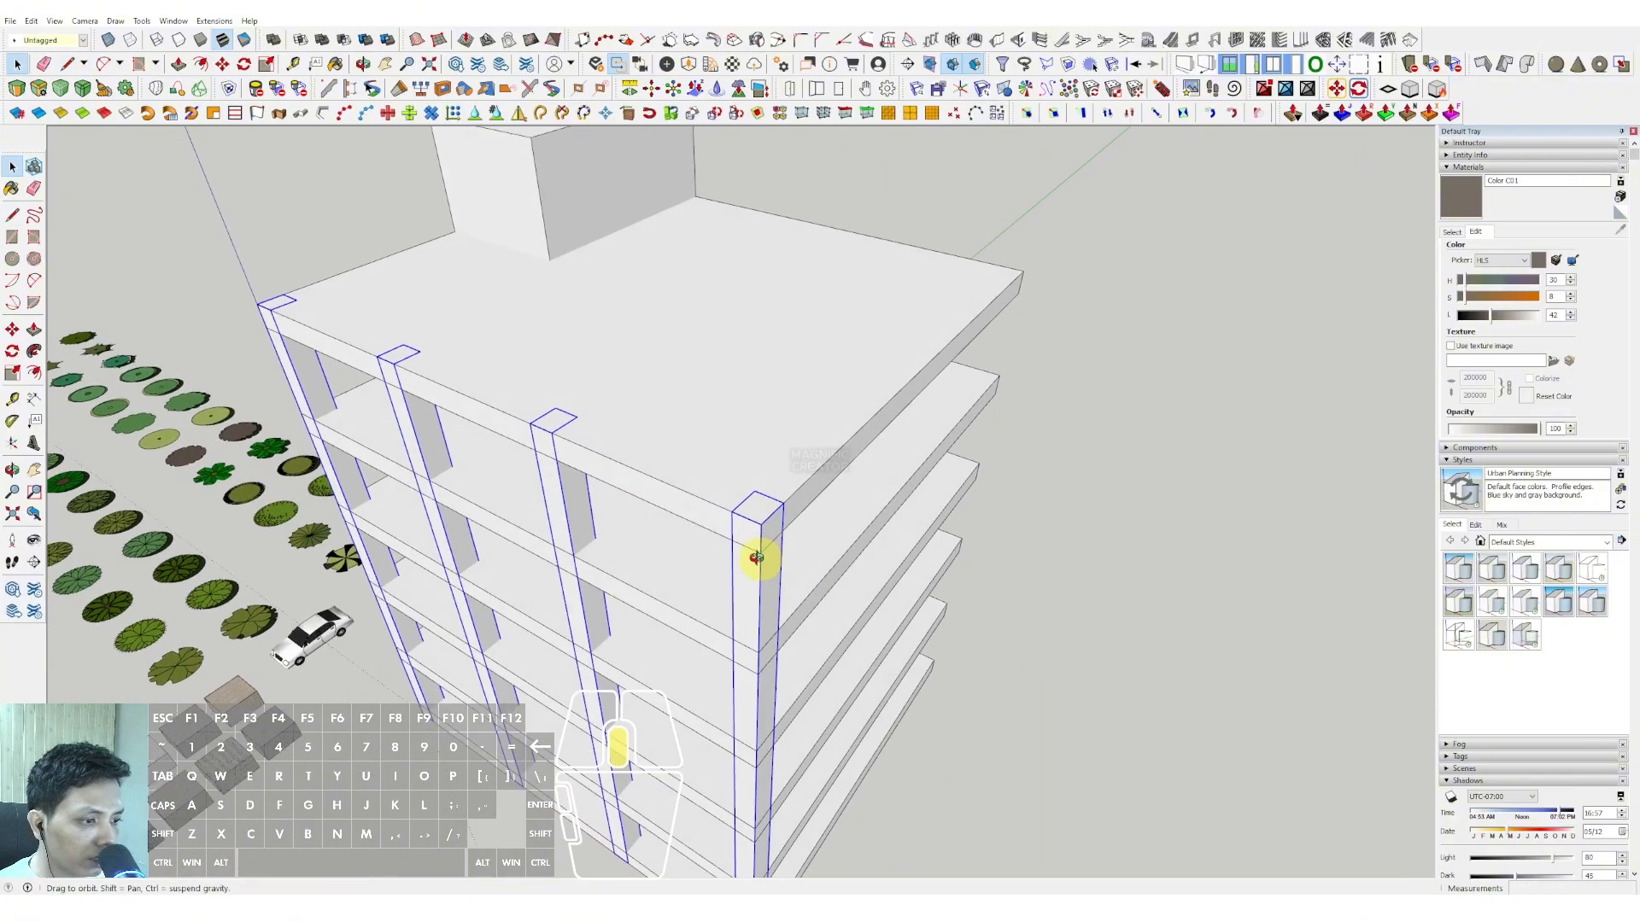
{"action": "middle_click_drag", "start_coordinate": [753, 587], "coordinate": [49, 395]}
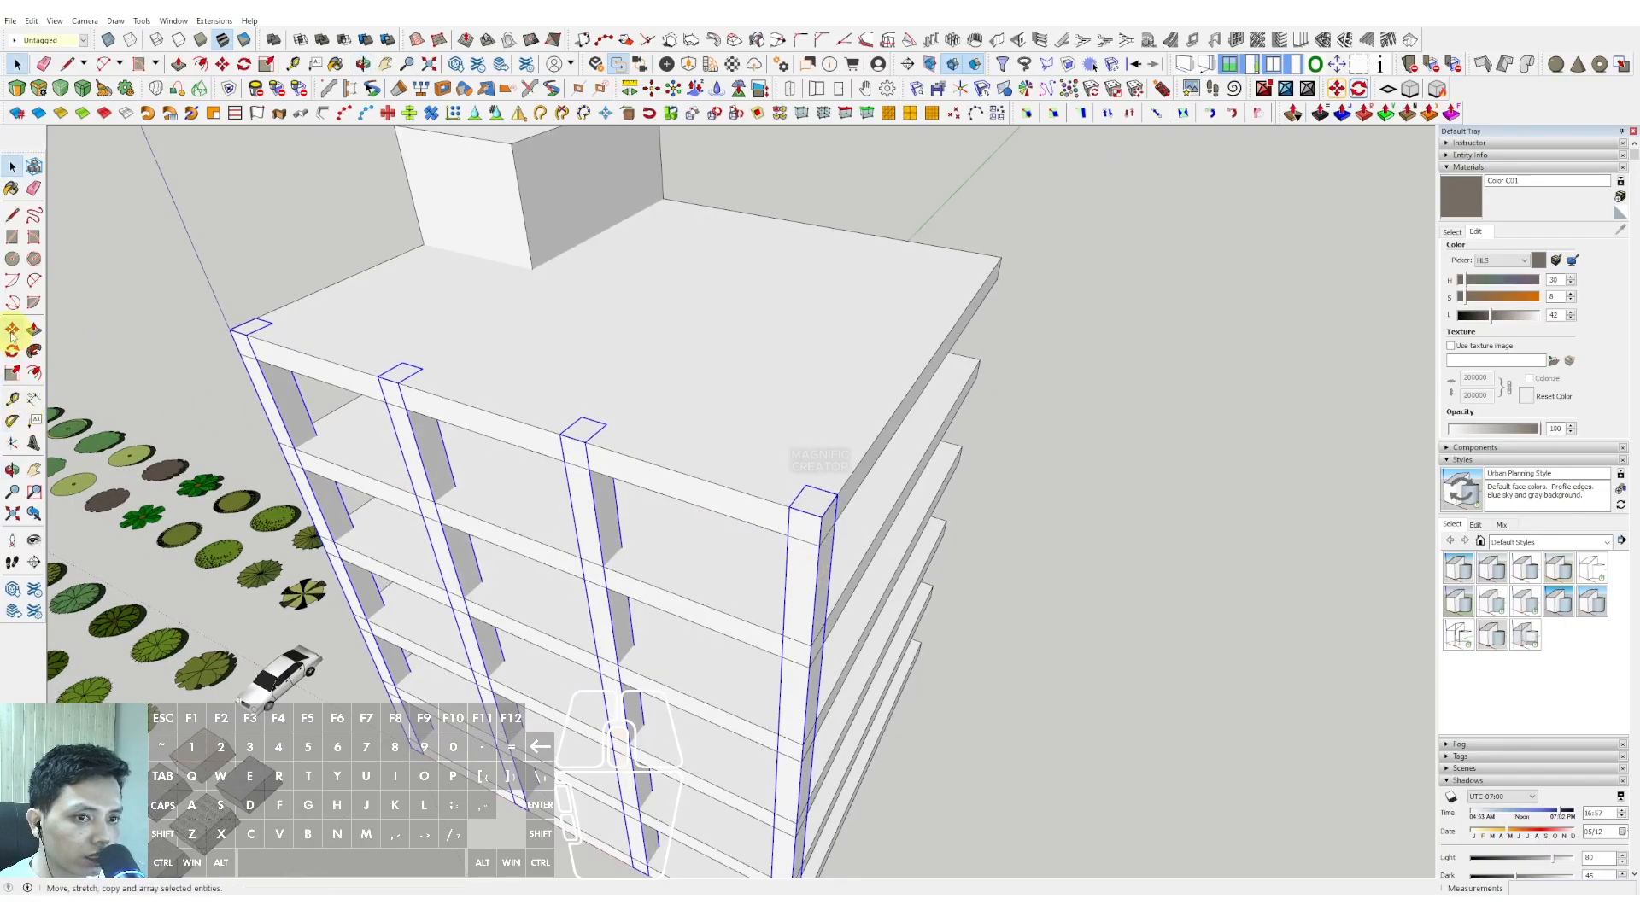
{"action": "key", "text": "shift"}
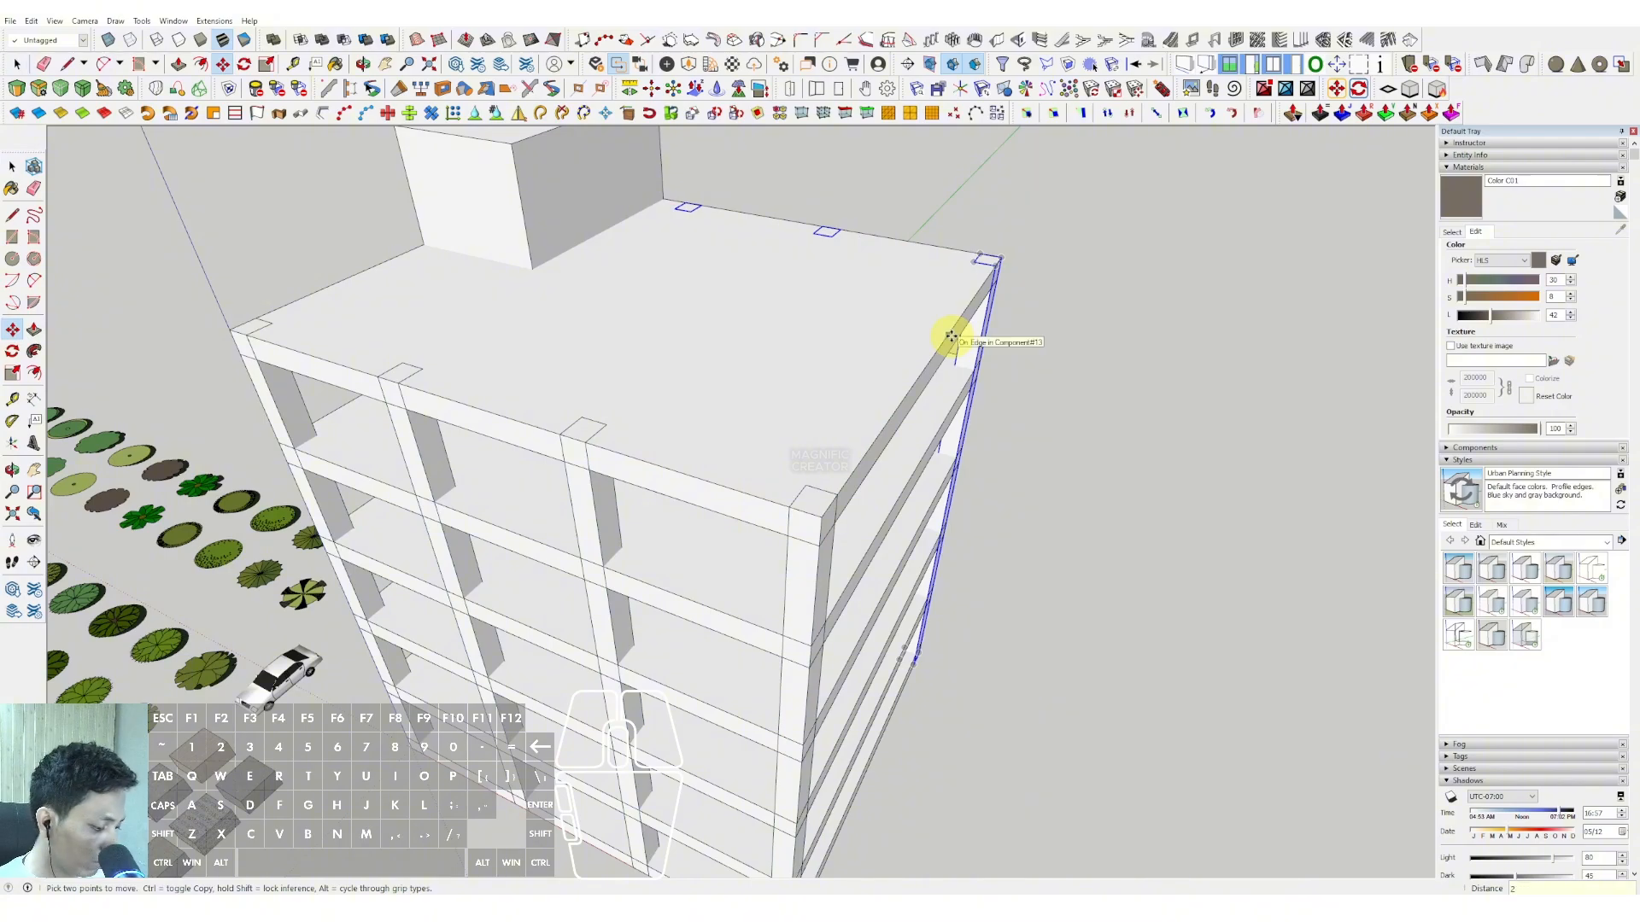
{"action": "key", "text": "Return"}
- Select the entire building and move it about 27267 away from the axes origin
{"action": "middle_click_drag", "start_coordinate": [948, 337], "coordinate": [915, 615]}
{"action": "left_click_drag", "start_coordinate": [1049, 778], "coordinate": [623, 301]}
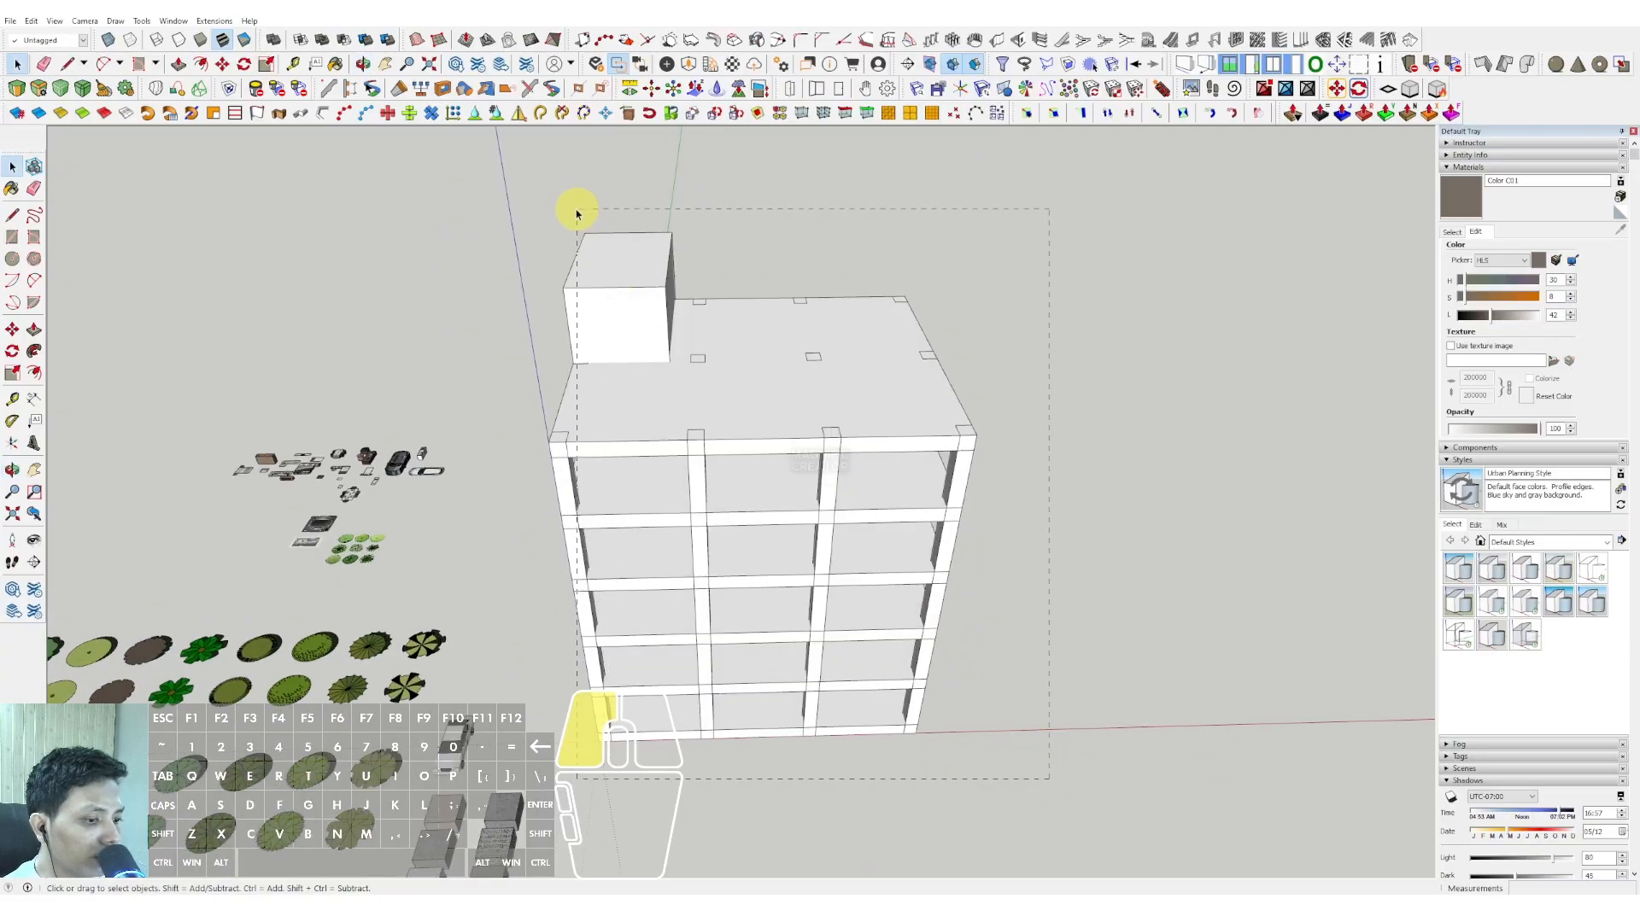
{"action": "left_click_drag", "start_coordinate": [569, 217], "coordinate": [568, 217]}
{"action": "middle_click_drag", "start_coordinate": [838, 414], "coordinate": [977, 648]}
{"action": "key", "text": "m"}
{"action": "left_click", "coordinate": [1029, 647]}
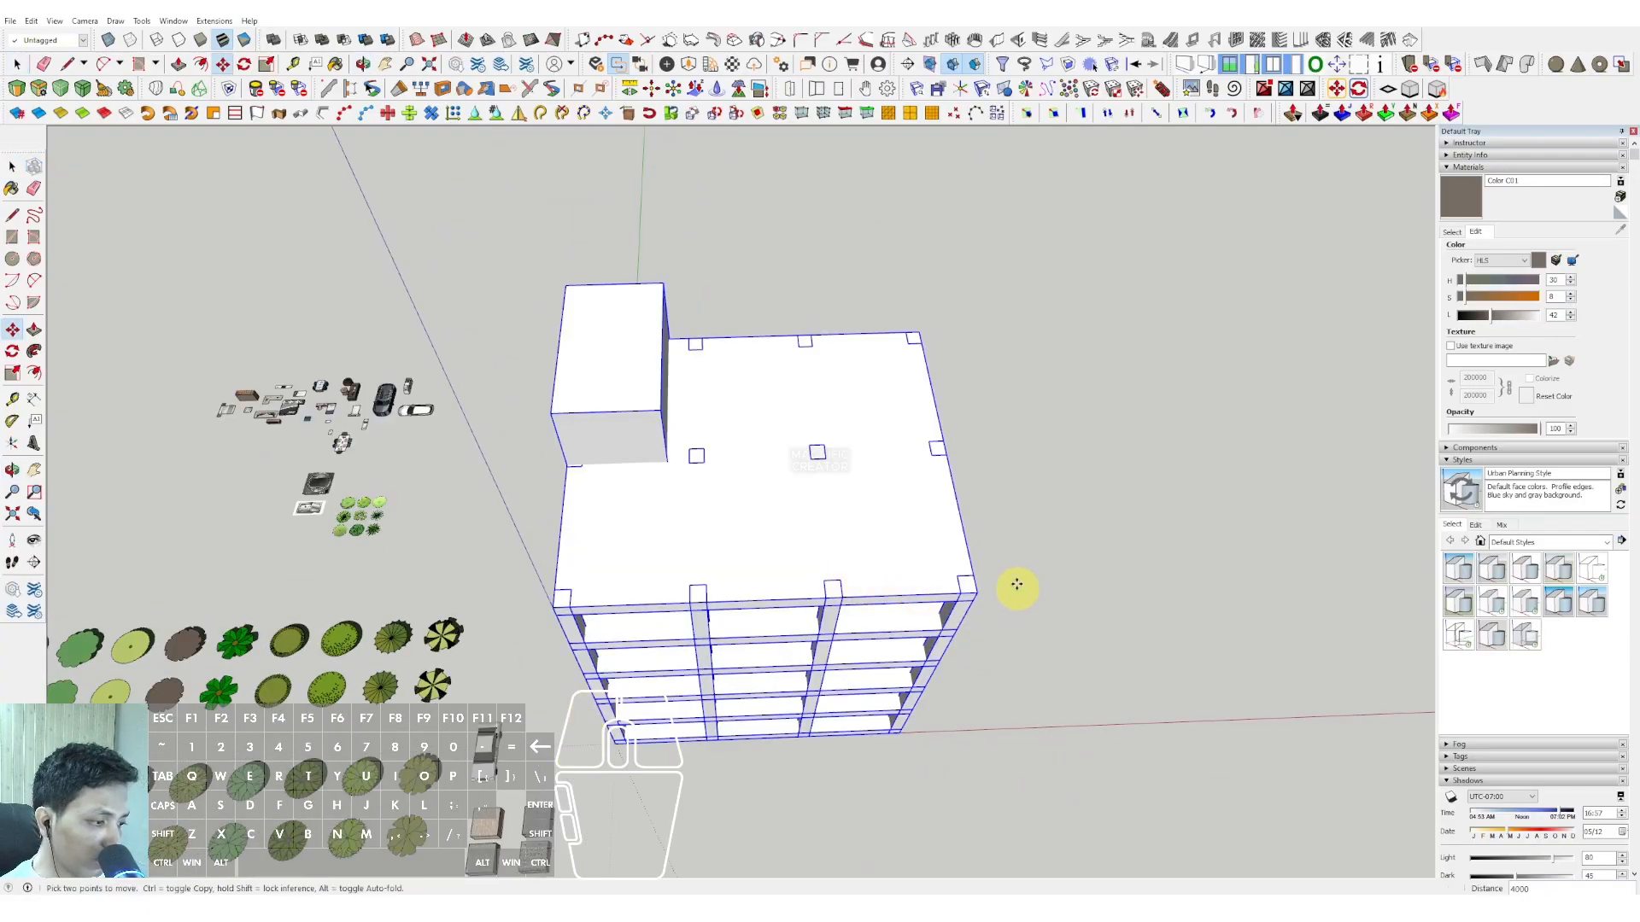
{"action": "left_click", "coordinate": [951, 426]}
{"action": "left_click", "coordinate": [951, 426]}
{"action": "left_click", "coordinate": [1217, 416]}
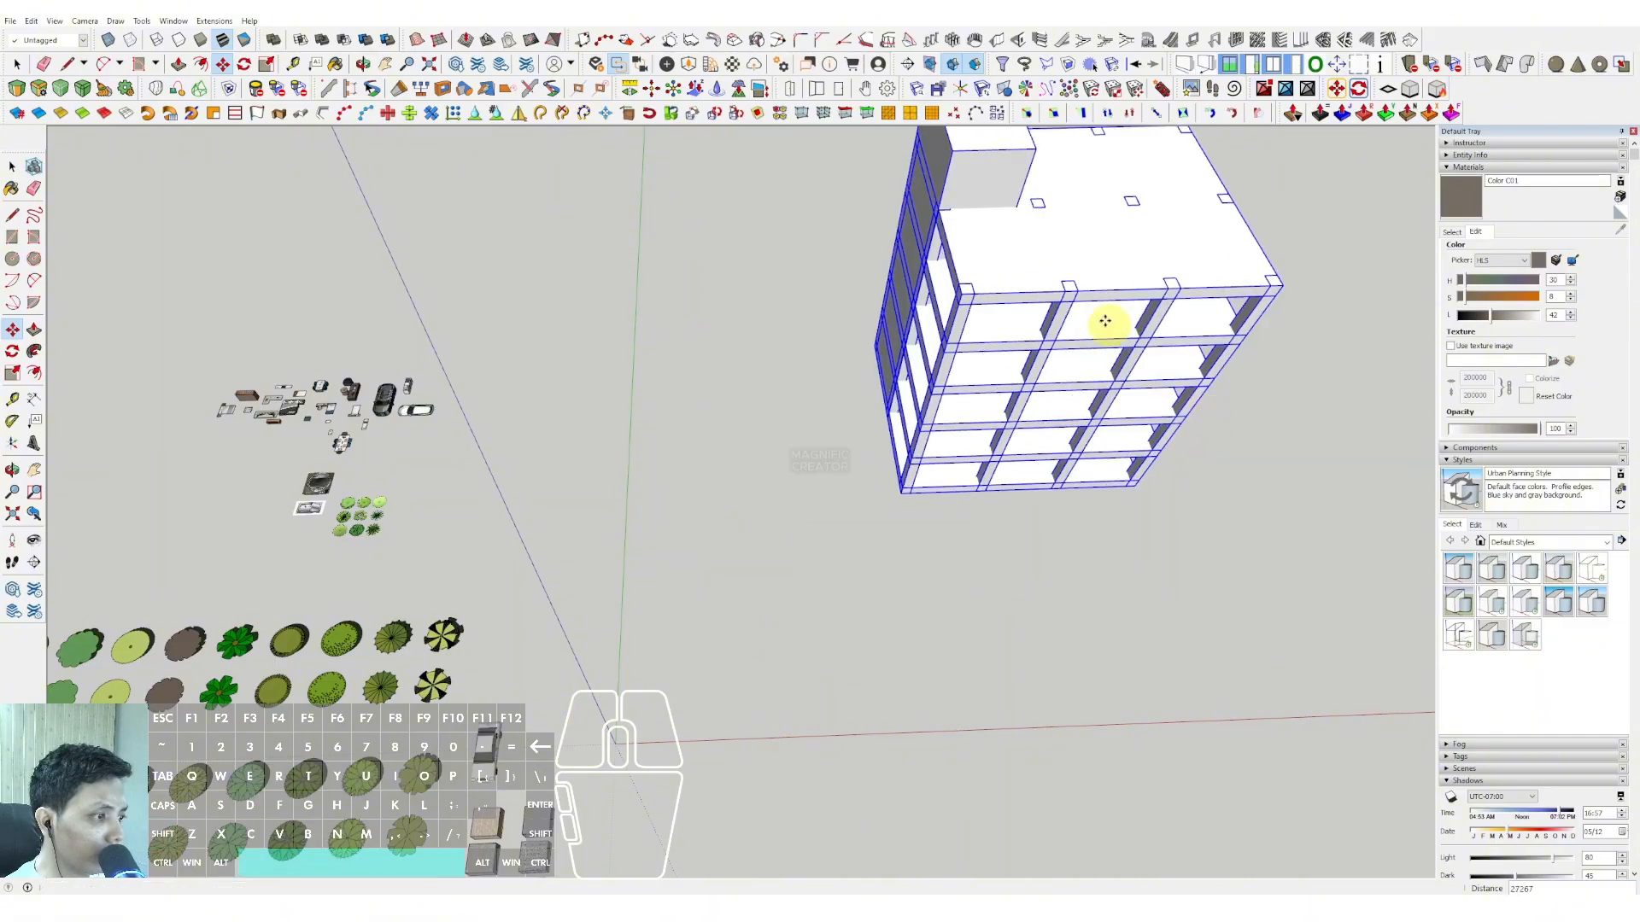
{"action": "key", "text": "space"}
- Open the top slab component and offset its top face outline outward by 500
{"action": "middle_click_drag", "start_coordinate": [1105, 322], "coordinate": [845, 450]}
{"action": "scroll", "coordinate": [852, 468], "scroll_direction": "up", "scroll_amount": 3}
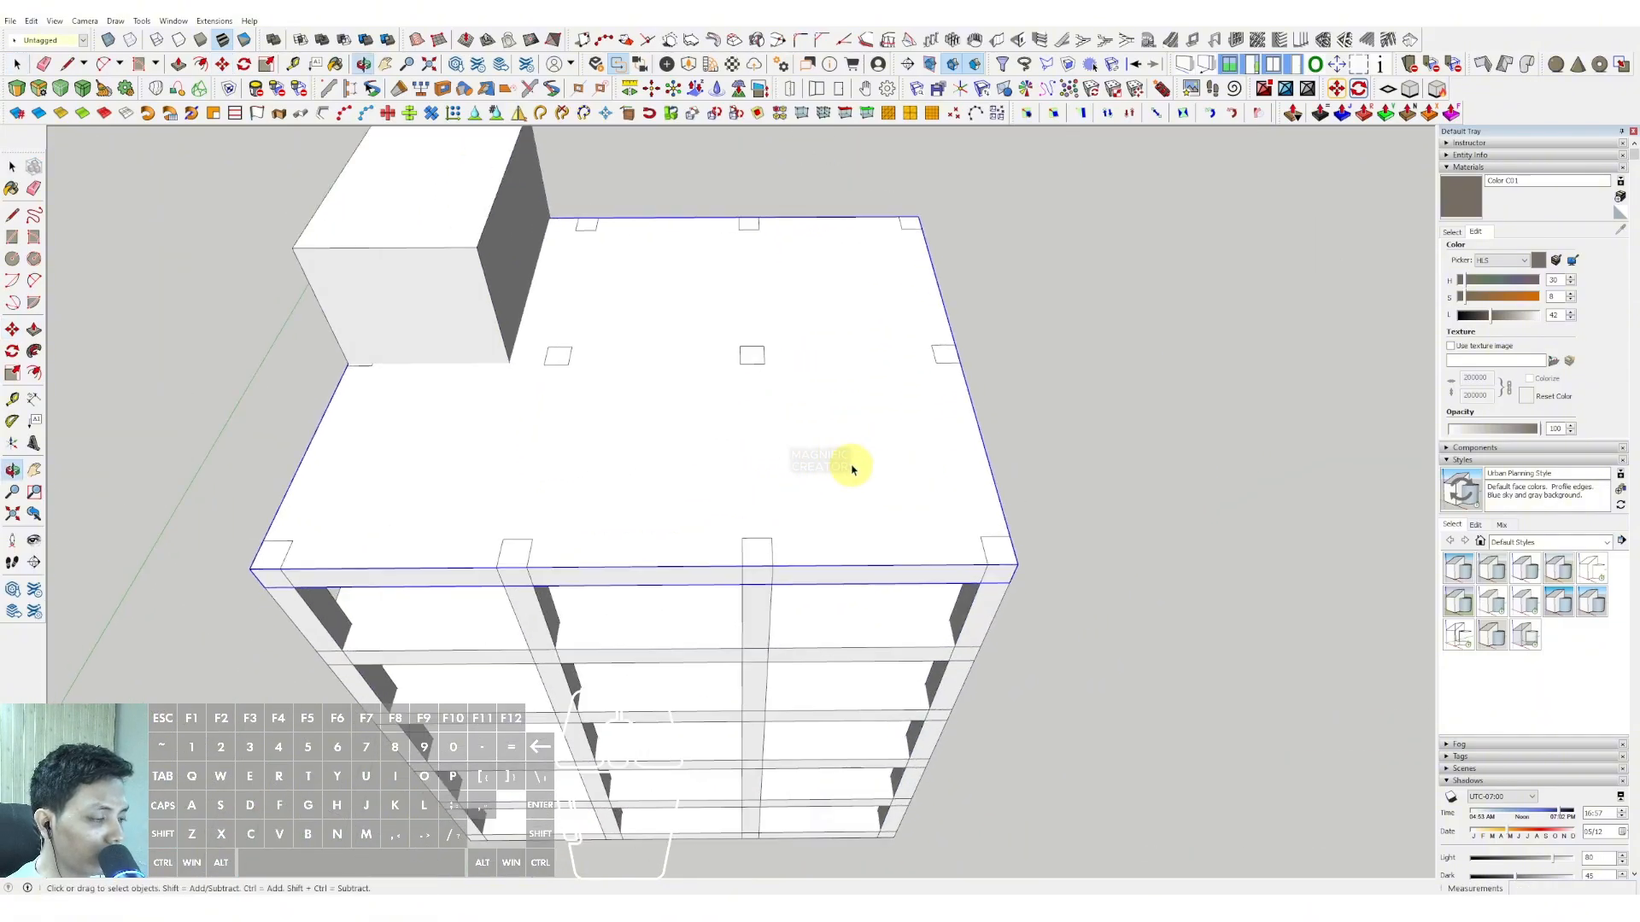
{"action": "double_click", "coordinate": [923, 464]}
{"action": "double_click", "coordinate": [922, 463]}
{"action": "scroll", "coordinate": [924, 473], "scroll_direction": "down", "scroll_amount": 1}
{"action": "key", "text": "f"}
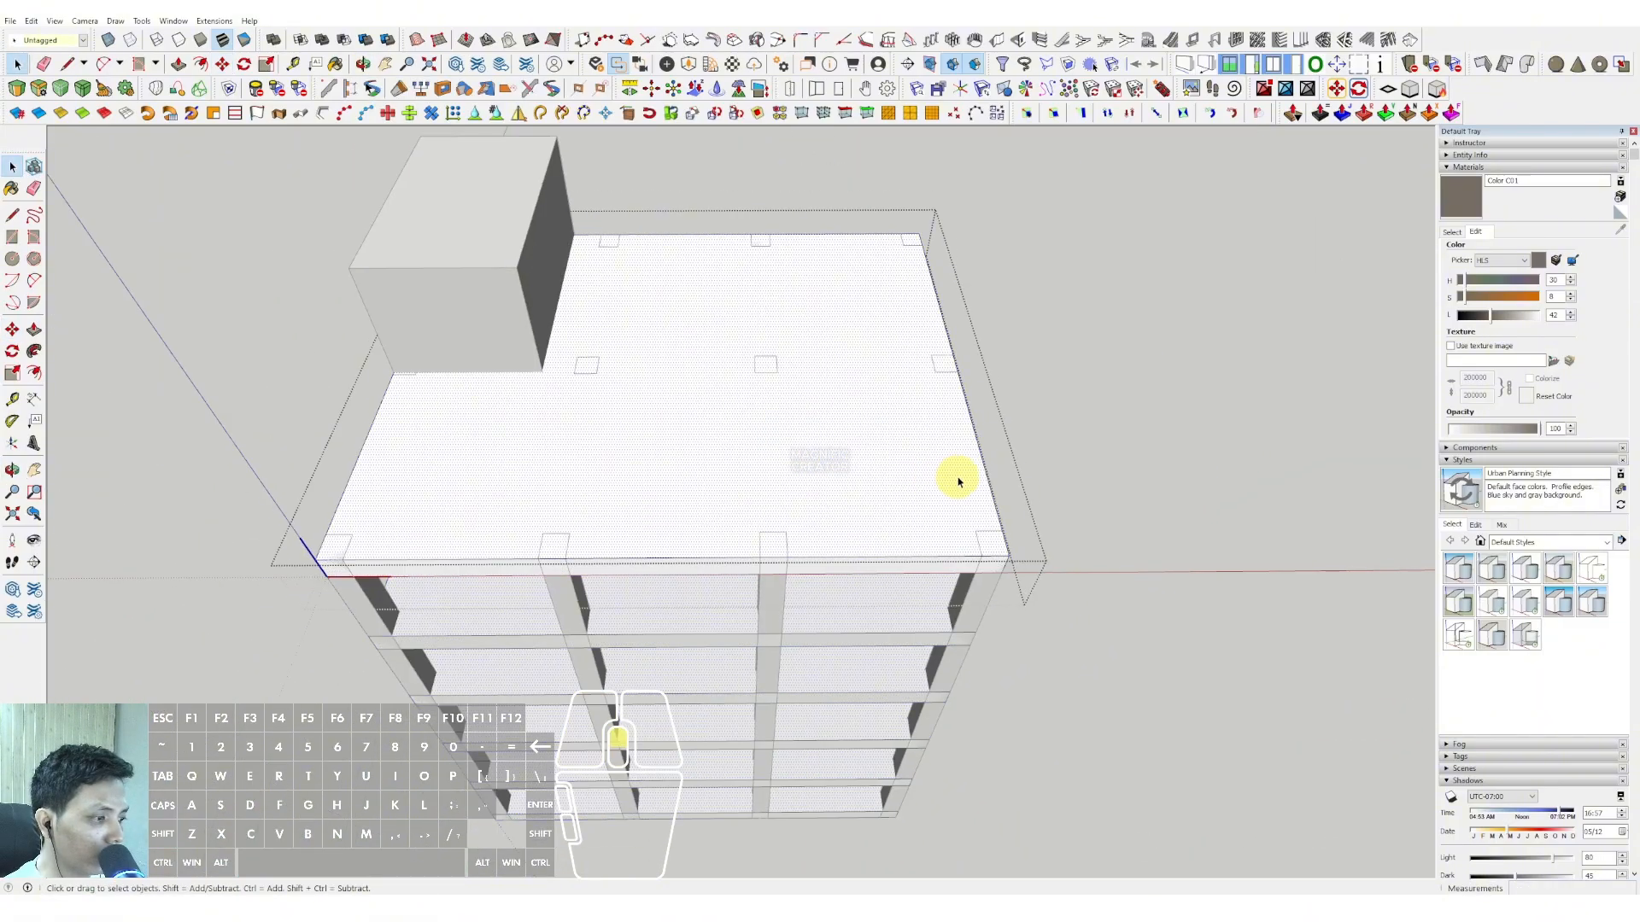
{"action": "scroll", "coordinate": [957, 480], "scroll_direction": "up", "scroll_amount": 1}
{"action": "left_click", "coordinate": [979, 440]}
{"action": "type", "text": "5"}
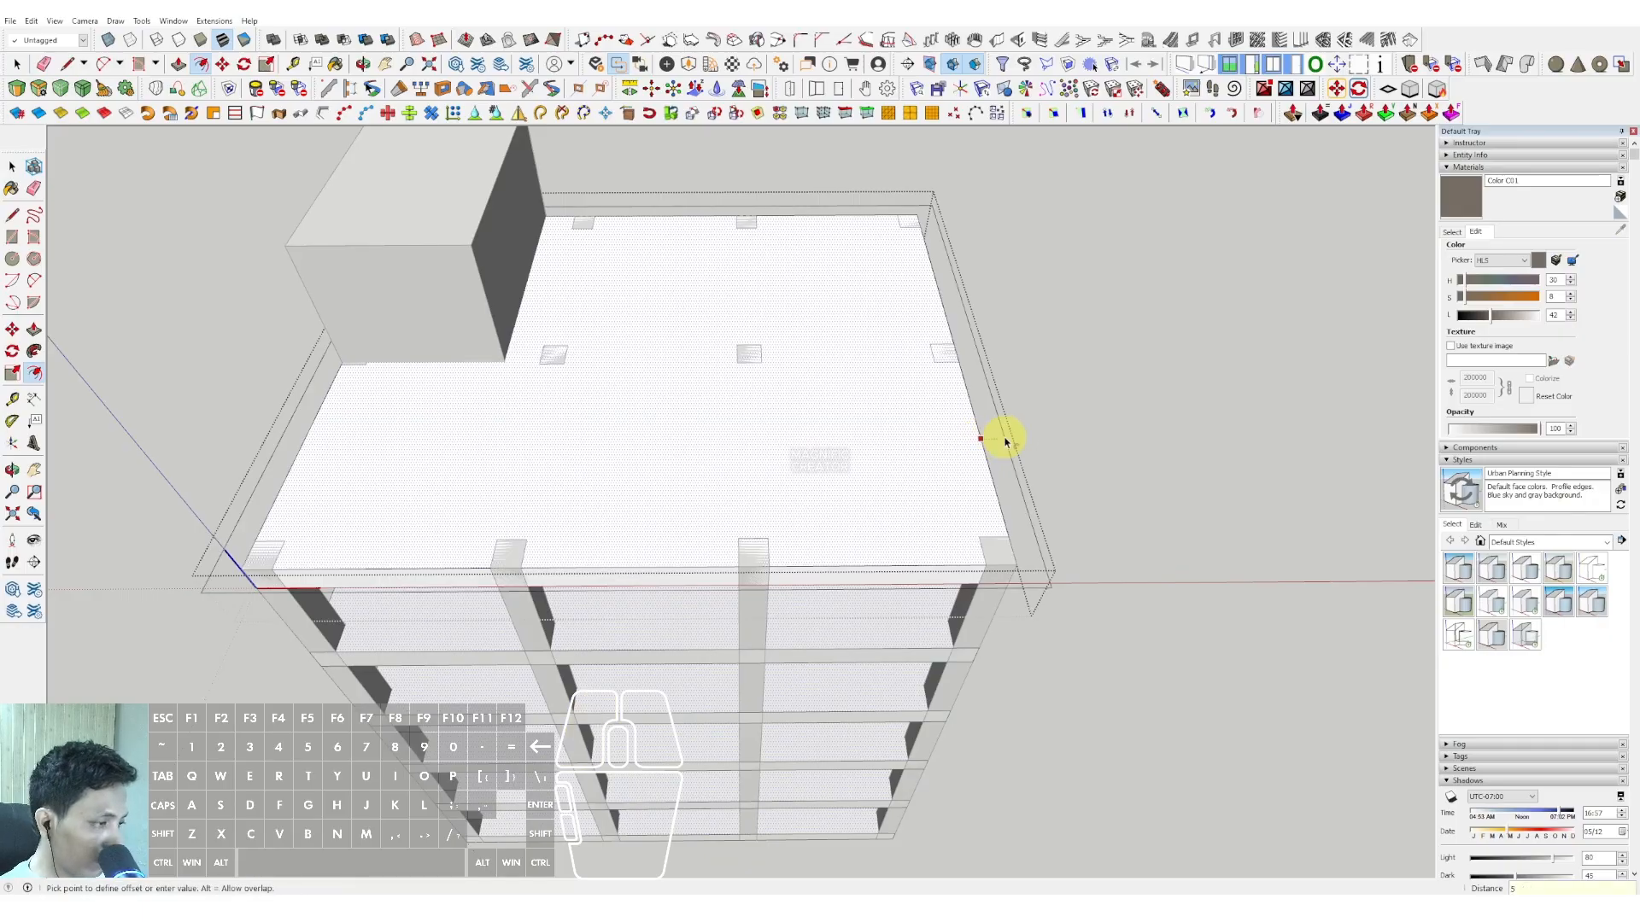
{"action": "type", "text": "00"}
{"action": "key", "text": "Return"}
- Push the new border strip around the slab down 1000 to the slab's underside
{"action": "middle_click_drag", "start_coordinate": [991, 491], "coordinate": [915, 274]}
{"action": "key", "text": "p"}
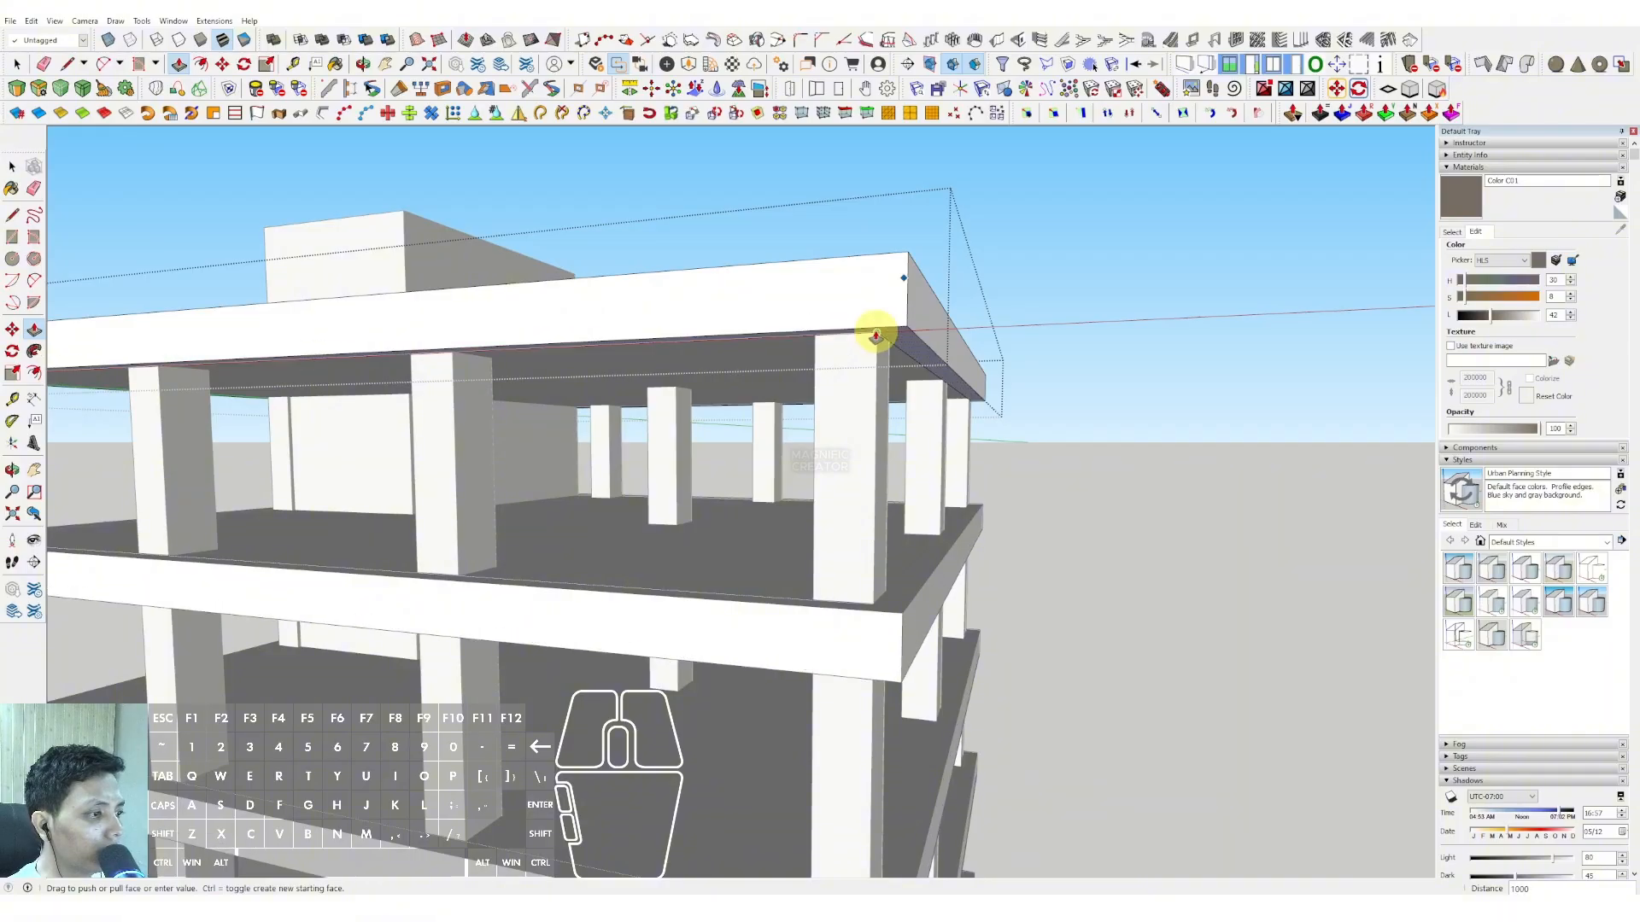
{"action": "key", "text": "space"}
{"action": "middle_click_drag", "start_coordinate": [868, 330], "coordinate": [909, 517]}
{"action": "scroll", "coordinate": [909, 516], "scroll_direction": "down", "scroll_amount": 5}
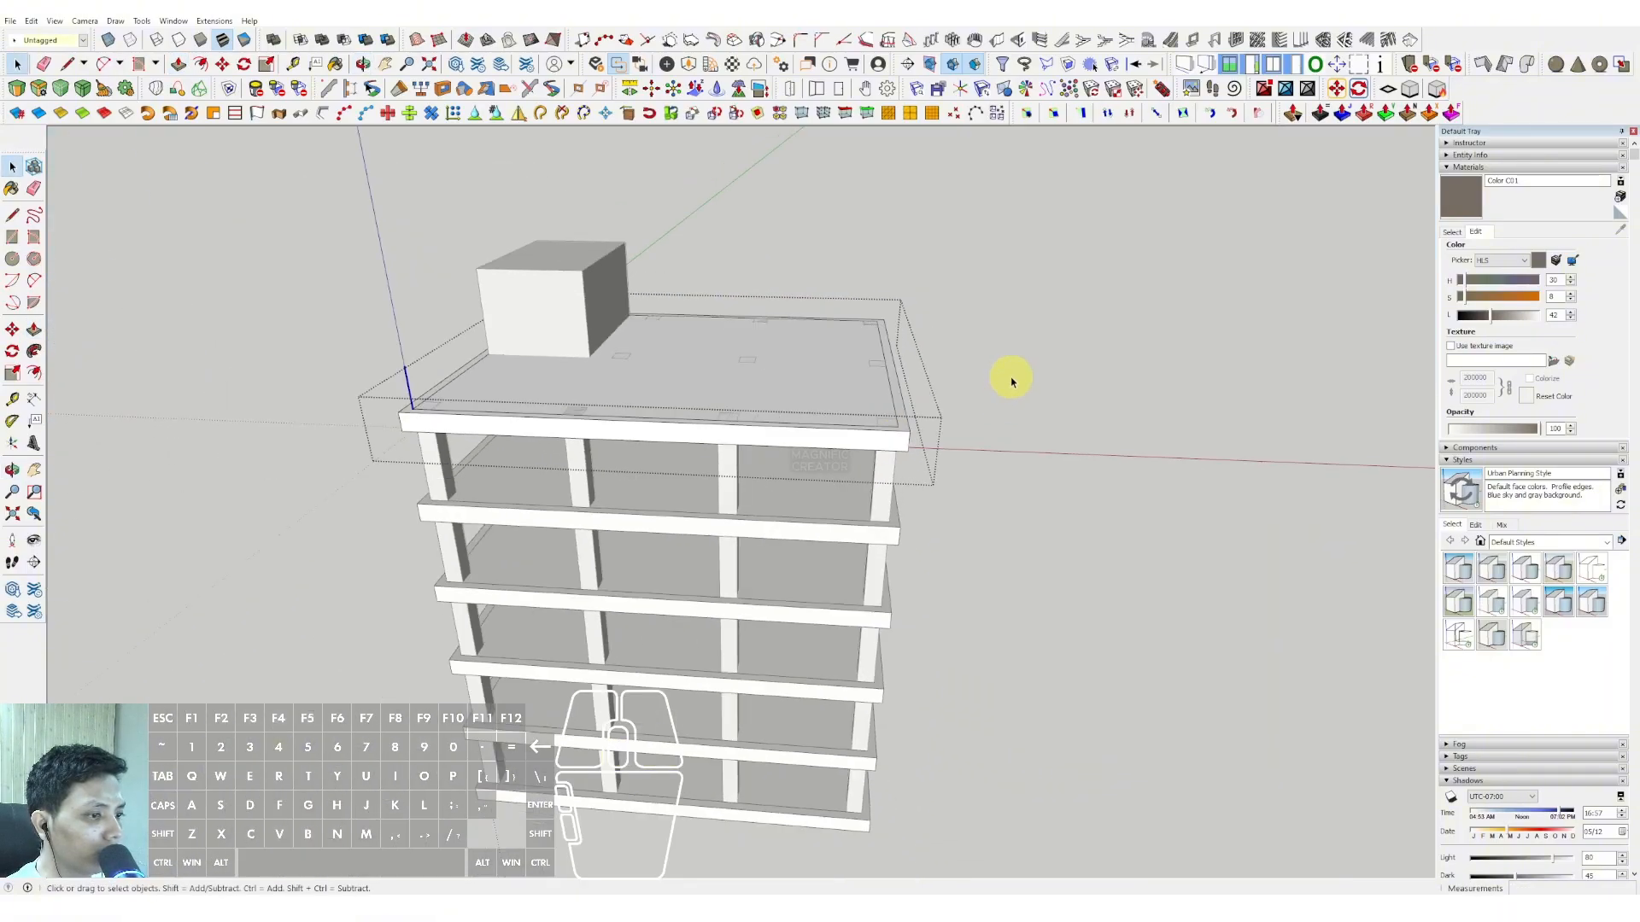
{"action": "middle_click_drag", "start_coordinate": [1011, 374], "coordinate": [604, 502]}
- Draw a rectangle over the full outline of the top slab and push it down to the lowest slab as an envelope box
{"action": "scroll", "coordinate": [777, 505], "scroll_direction": "up", "scroll_amount": 3}
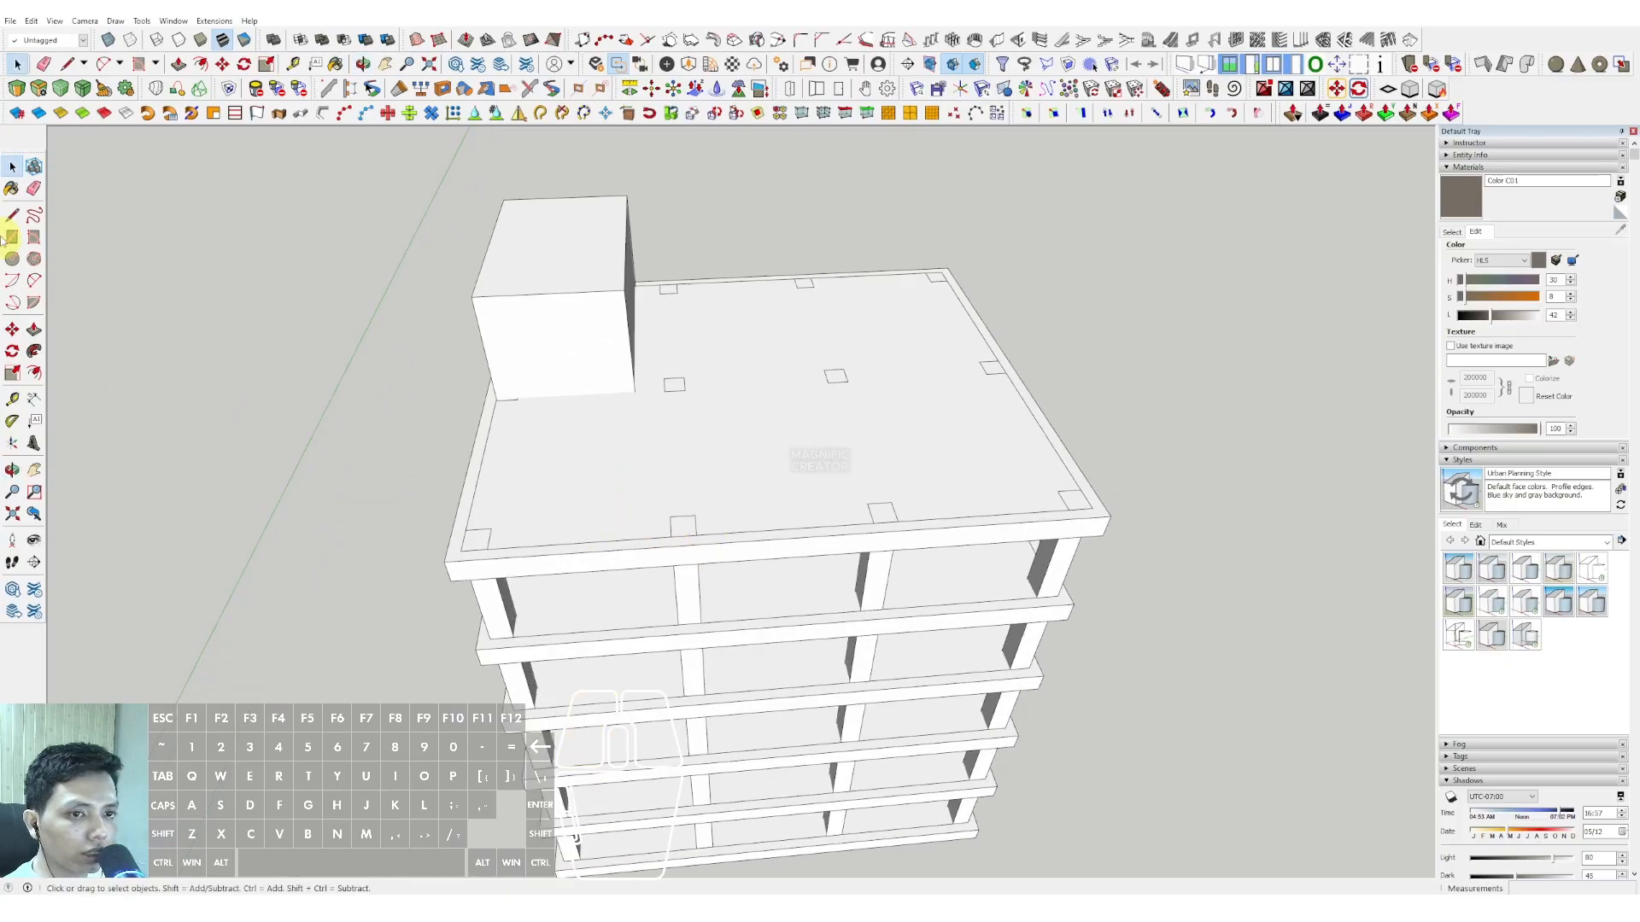
{"action": "middle_click_drag", "start_coordinate": [964, 489], "coordinate": [757, 410]}
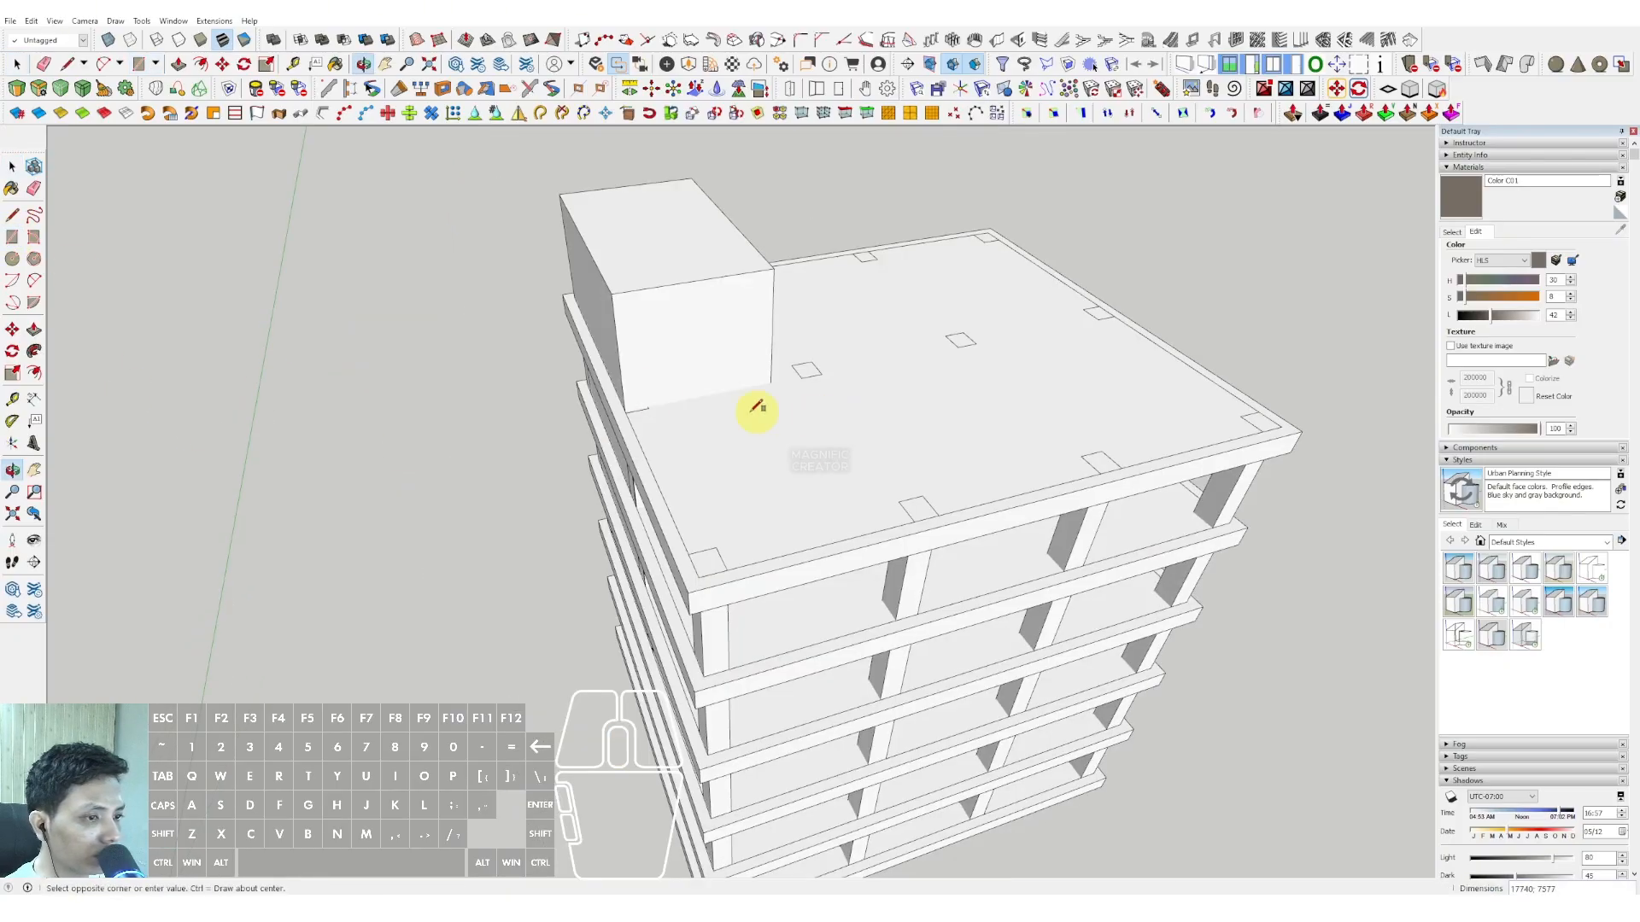
{"action": "left_click", "coordinate": [562, 294]}
{"action": "key", "text": "p"}
{"action": "scroll", "coordinate": [647, 454], "scroll_direction": "up", "scroll_amount": 1}
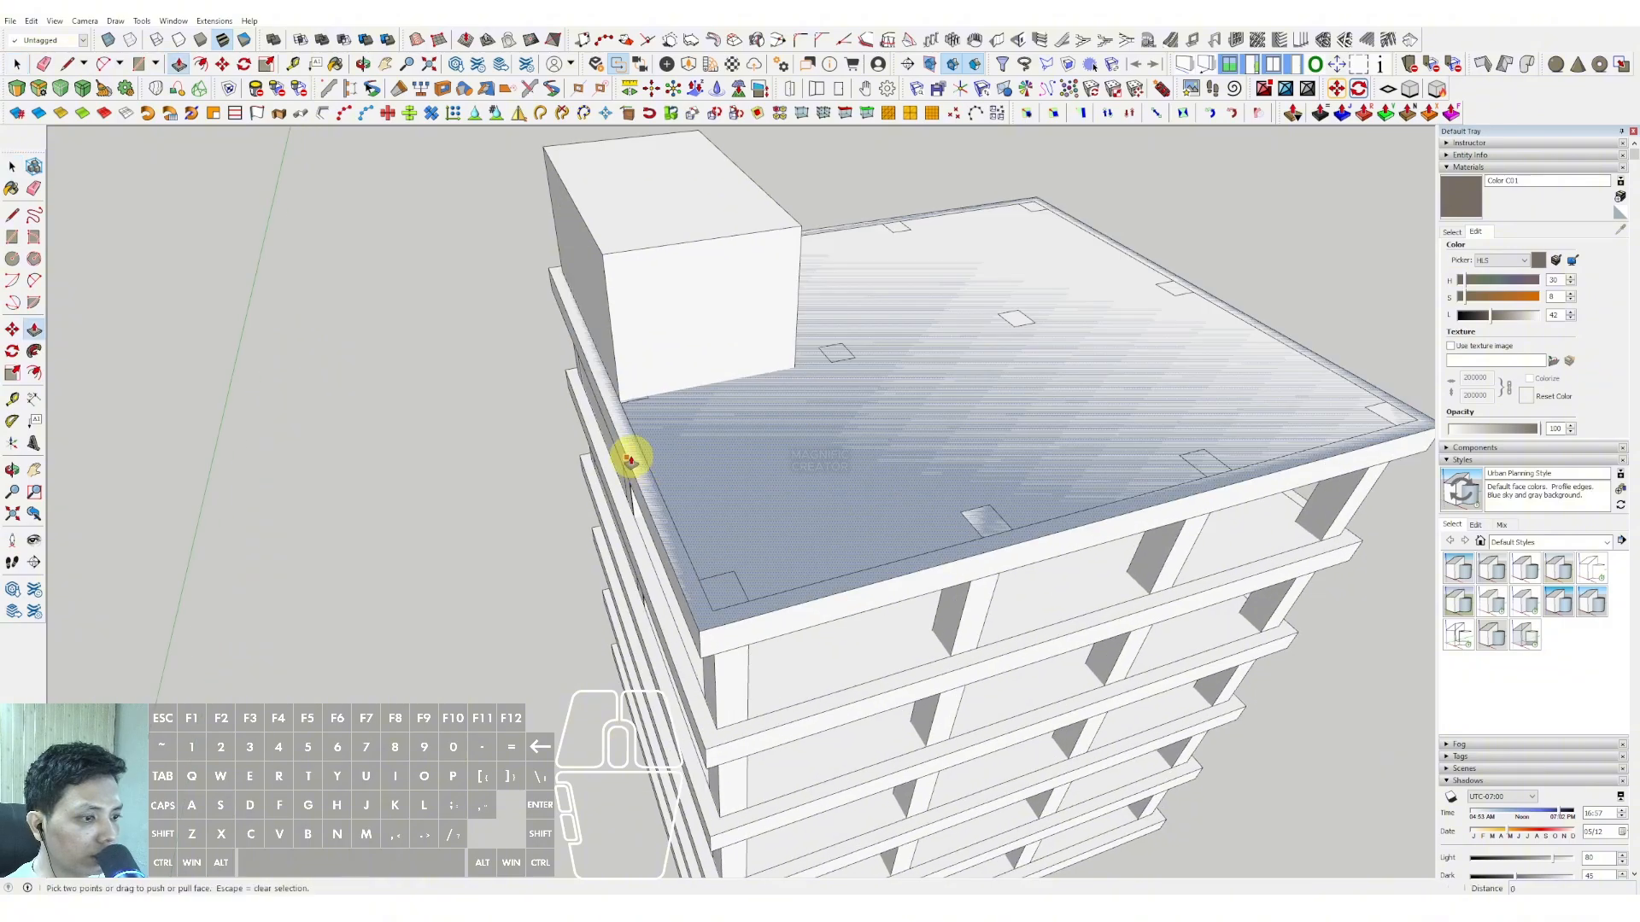
{"action": "left_click", "coordinate": [628, 461]}
{"action": "scroll", "coordinate": [632, 666], "scroll_direction": "down", "scroll_amount": 2}
{"action": "middle_click_drag", "start_coordinate": [709, 812], "coordinate": [760, 472], "text": "shift"}
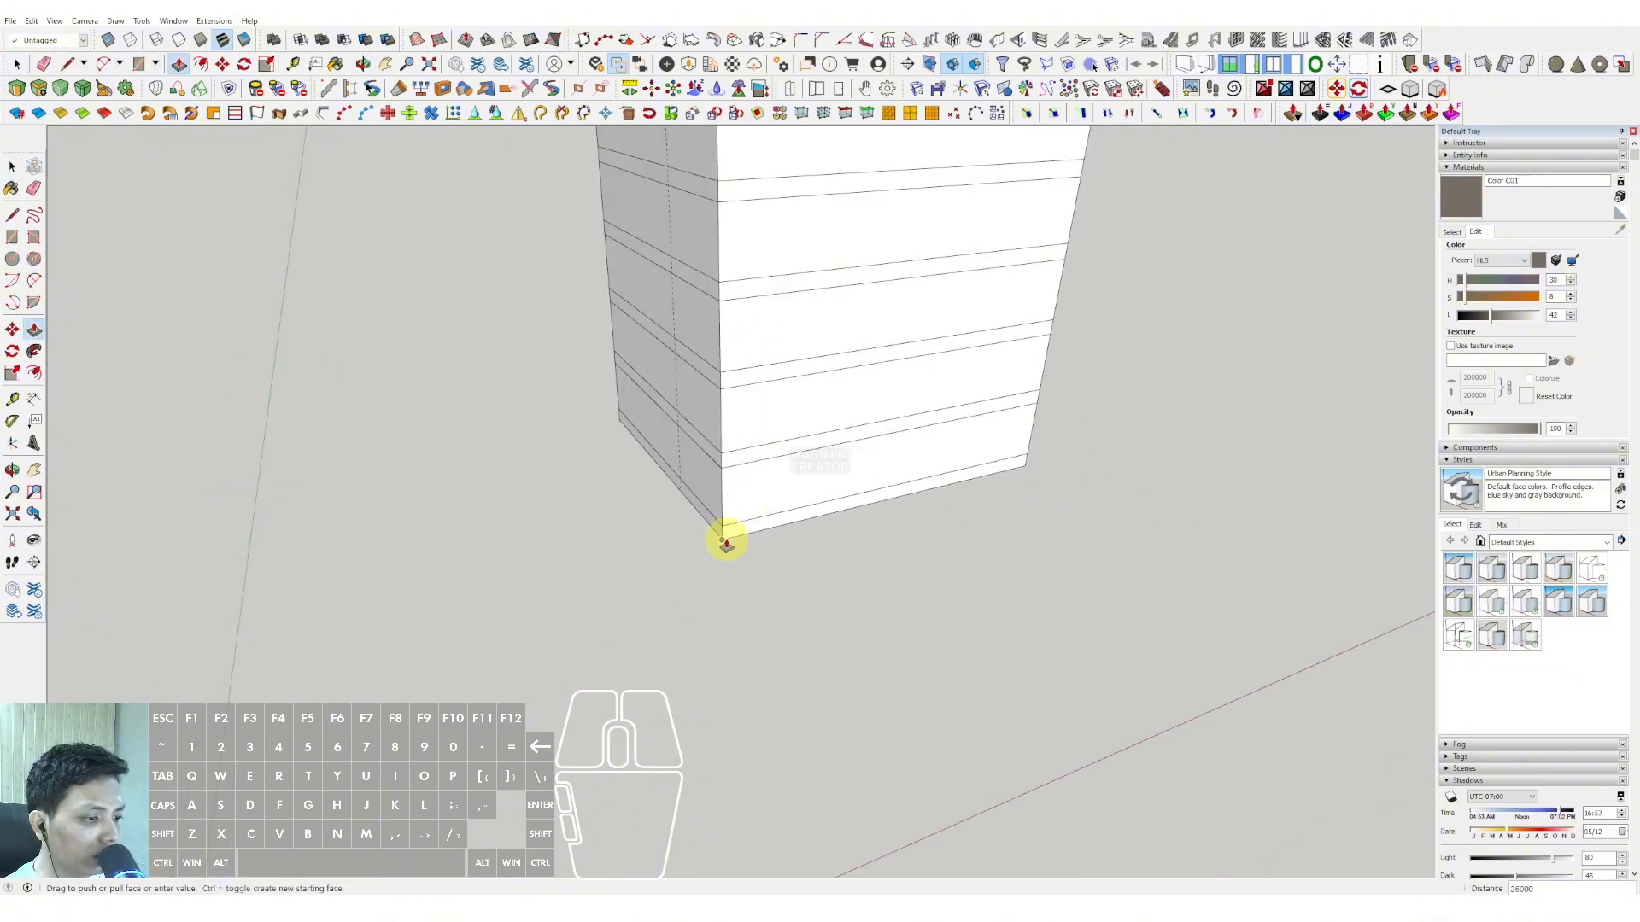
{"action": "key", "text": "space"}
- Pull the top face of the envelope box up 2500 to form a roof parapet
{"action": "scroll", "coordinate": [790, 445], "scroll_direction": "down", "scroll_amount": 3}
{"action": "middle_click_drag", "start_coordinate": [834, 308], "coordinate": [818, 358]}
{"action": "middle_click_drag", "start_coordinate": [818, 358], "coordinate": [802, 405], "text": "shift"}
{"action": "scroll", "coordinate": [796, 389], "scroll_direction": "up", "scroll_amount": 2}
{"action": "left_click", "coordinate": [784, 363]}
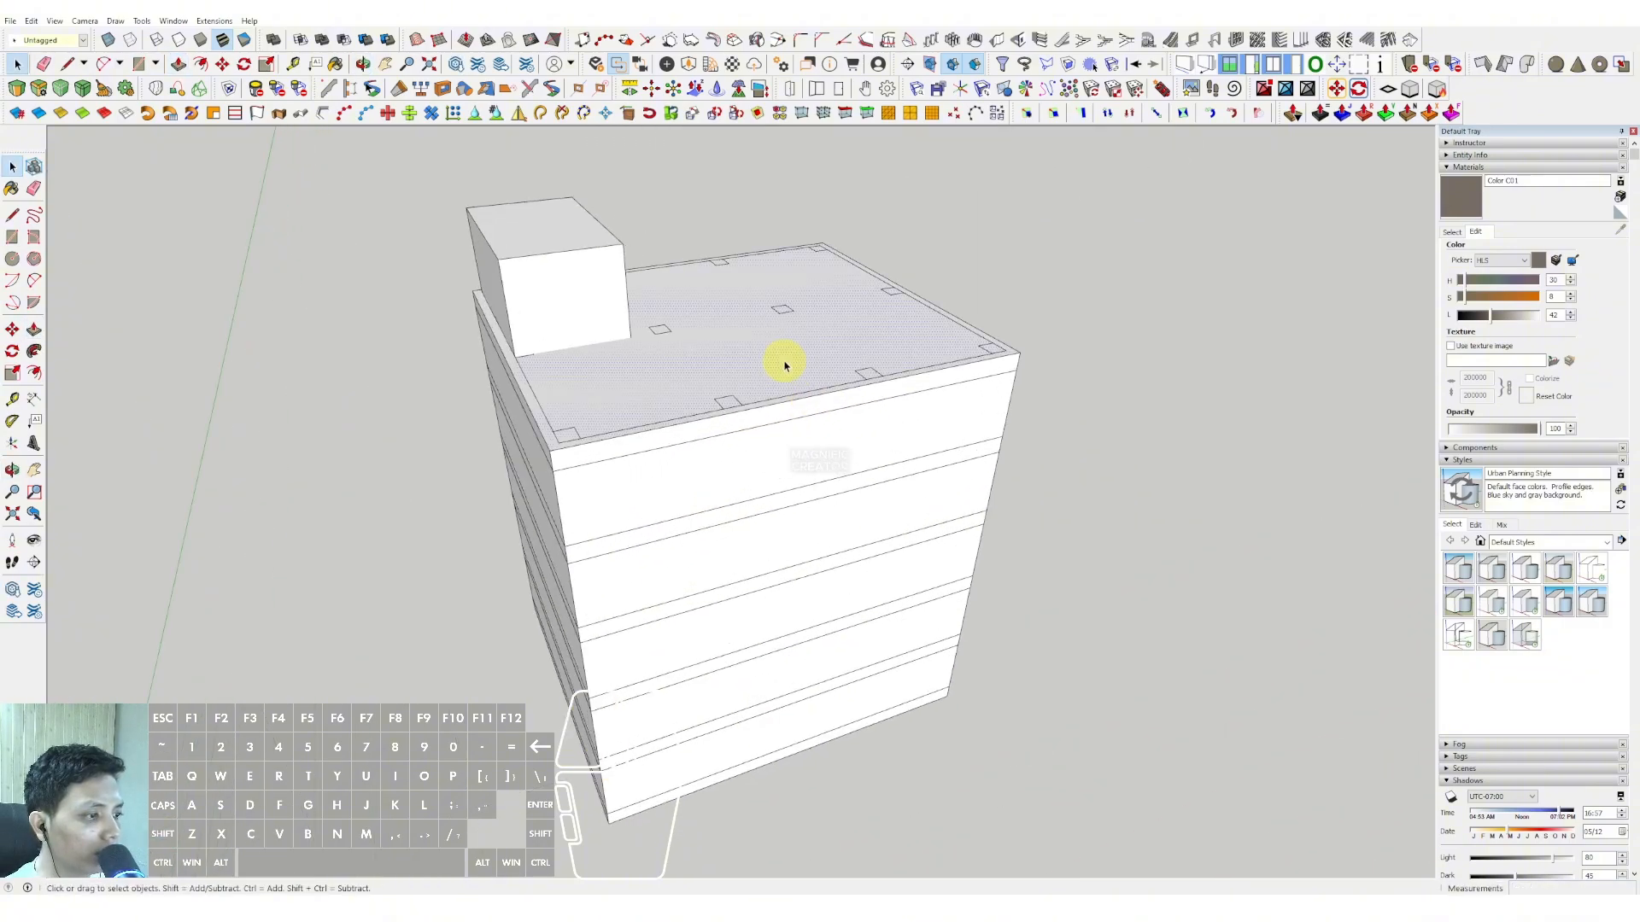
{"action": "scroll", "coordinate": [794, 342], "scroll_direction": "up", "scroll_amount": 1}
{"action": "key", "text": "v"}
{"action": "left_click", "coordinate": [835, 311]}
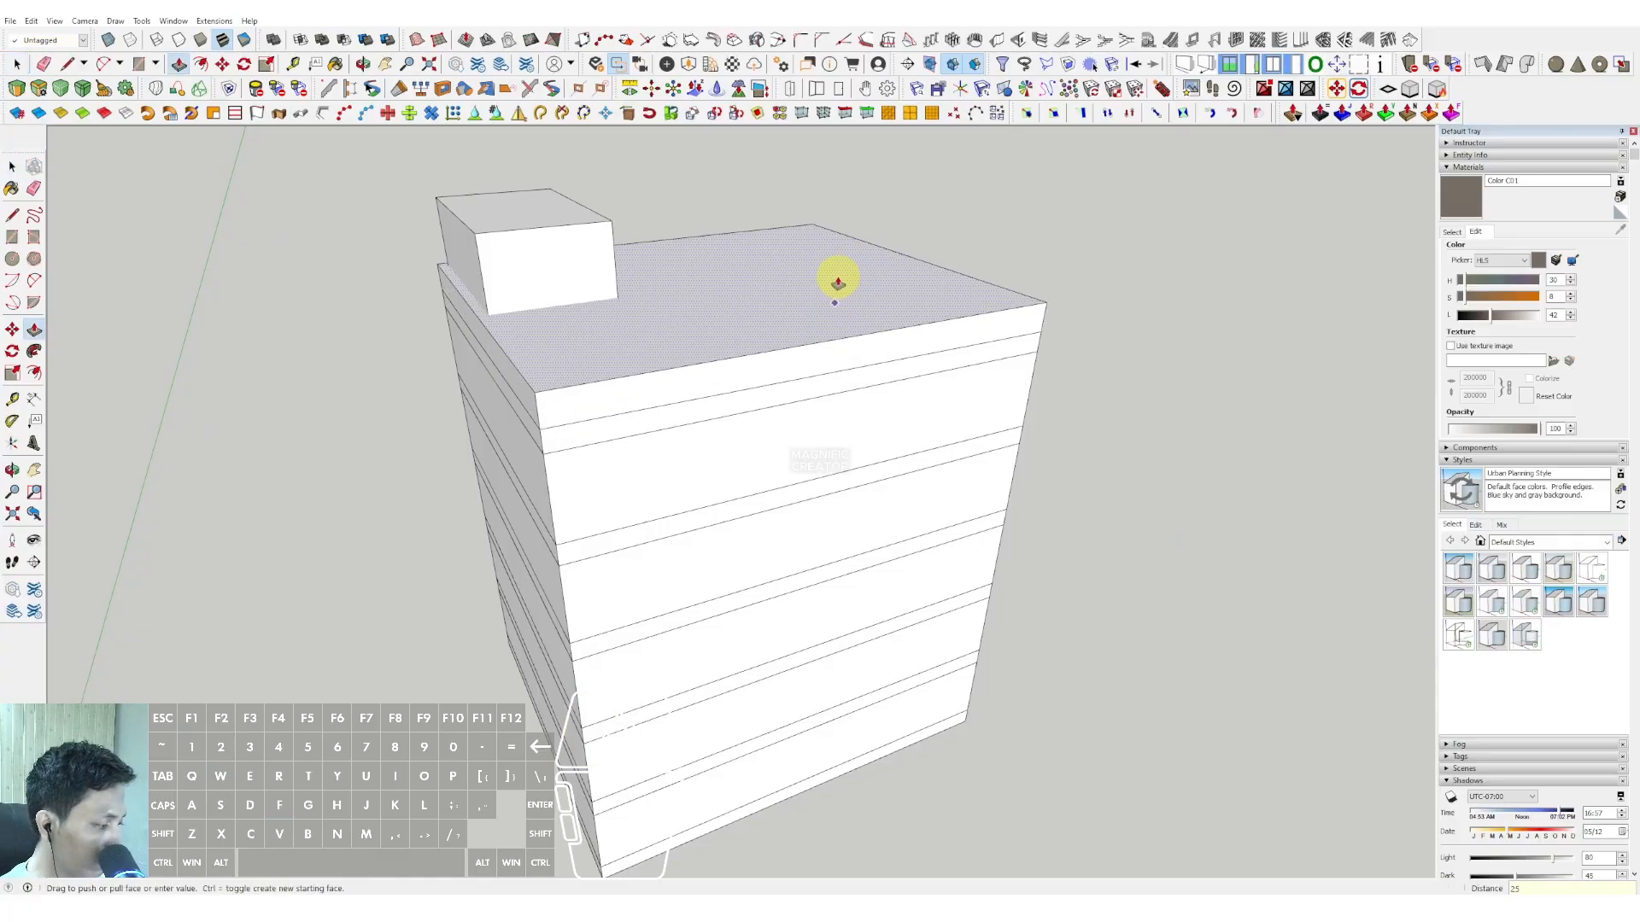
{"action": "type", "text": "2500"}
{"action": "key", "text": "Return"}
- Group the envelope box, open the group and delete its top face
{"action": "triple_click", "coordinate": [819, 293]}
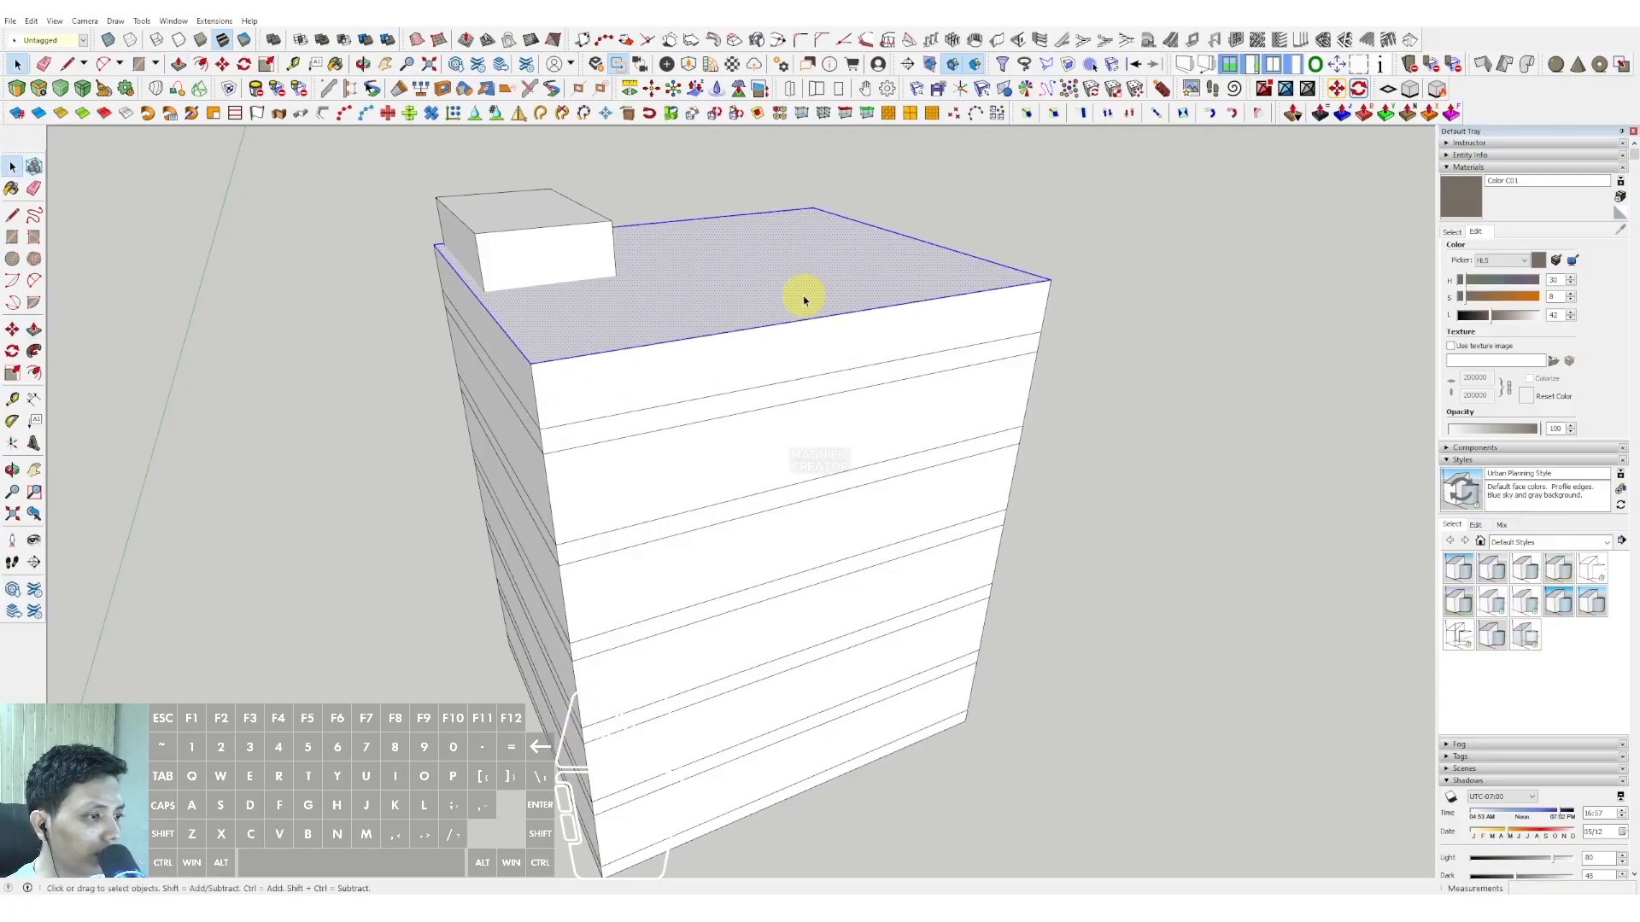
{"action": "right_click", "coordinate": [807, 295]}
{"action": "left_click", "coordinate": [867, 392]}
{"action": "middle_click_drag", "start_coordinate": [815, 305], "coordinate": [772, 345]}
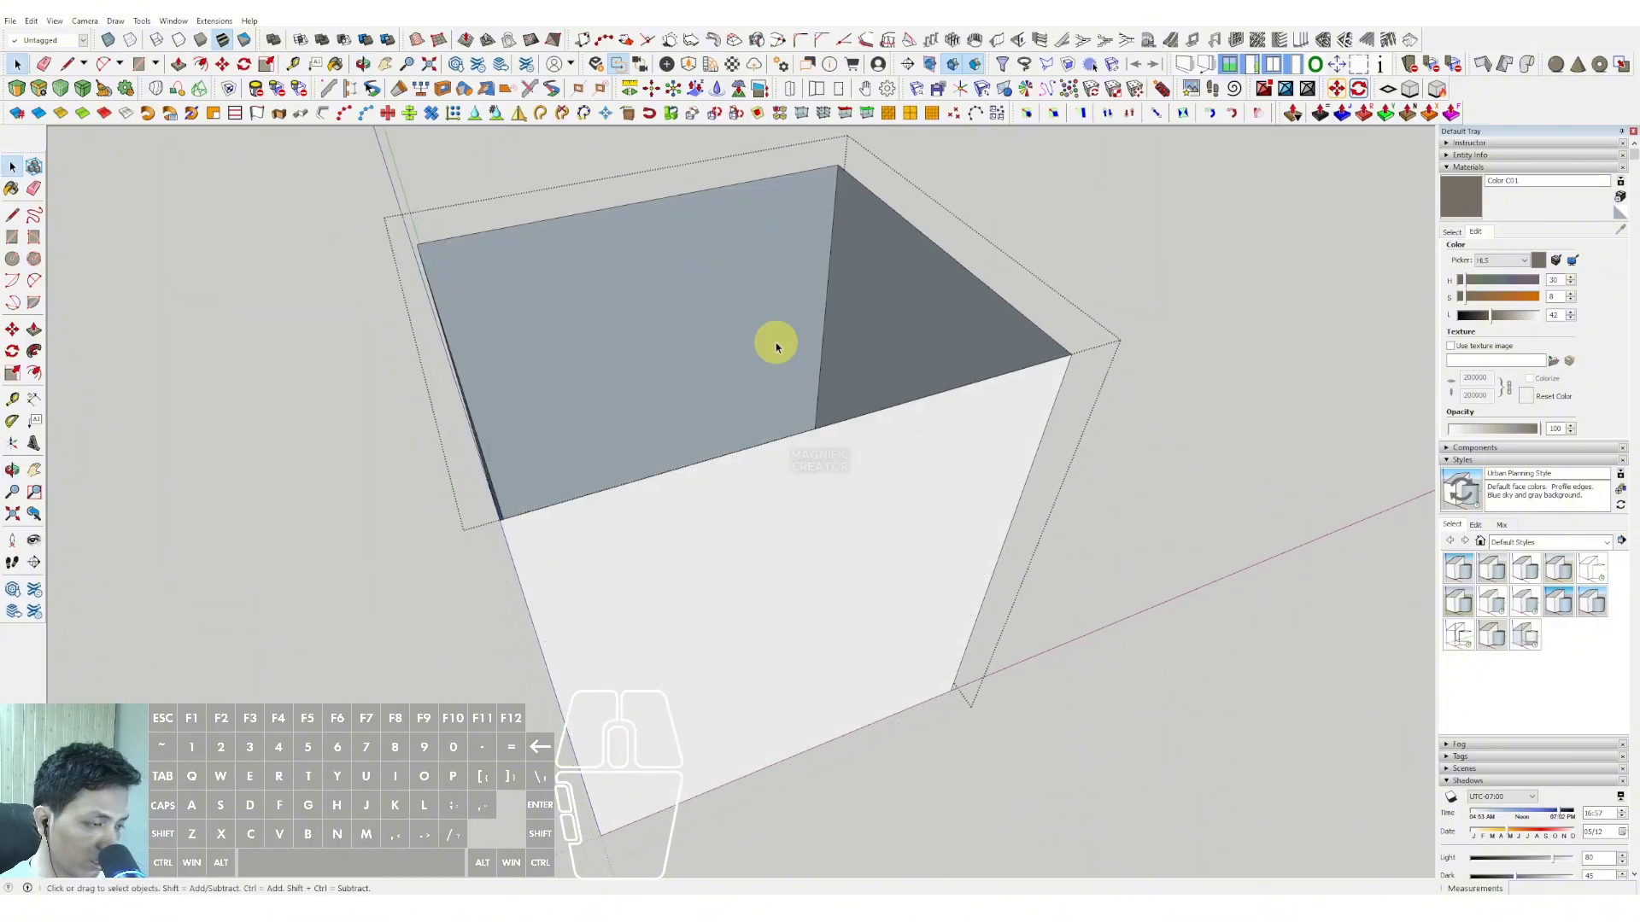
{"action": "middle_click_drag", "start_coordinate": [776, 340], "coordinate": [691, 344]}
- Copy the vertical corner edges across the front and back walls of the envelope in 12 equal divisions
{"action": "middle_click_drag", "start_coordinate": [872, 499], "coordinate": [993, 457]}
{"action": "left_click", "coordinate": [847, 264], "text": "shift"}
{"action": "key", "text": "m"}
{"action": "left_click", "coordinate": [1037, 430]}
{"action": "key", "text": "ctrl"}
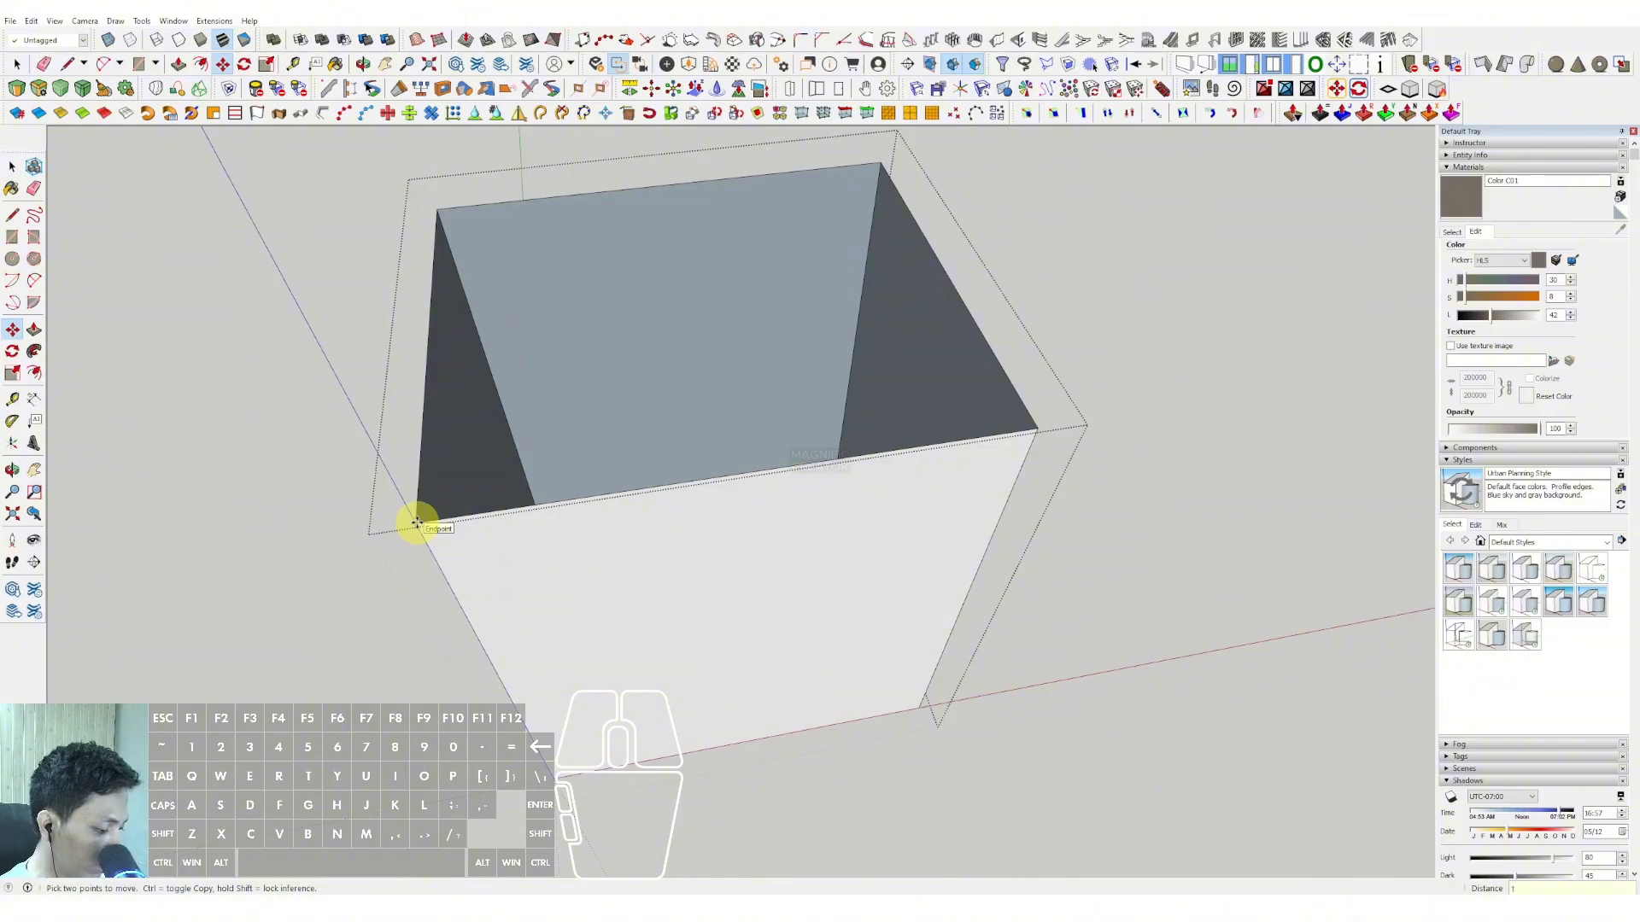
{"action": "key", "text": "Return"}
{"action": "key", "text": "space"}
- Copy the vertical corner edges across both side walls of the envelope in 11 equal divisions
{"action": "middle_click_drag", "start_coordinate": [889, 564], "coordinate": [989, 532]}
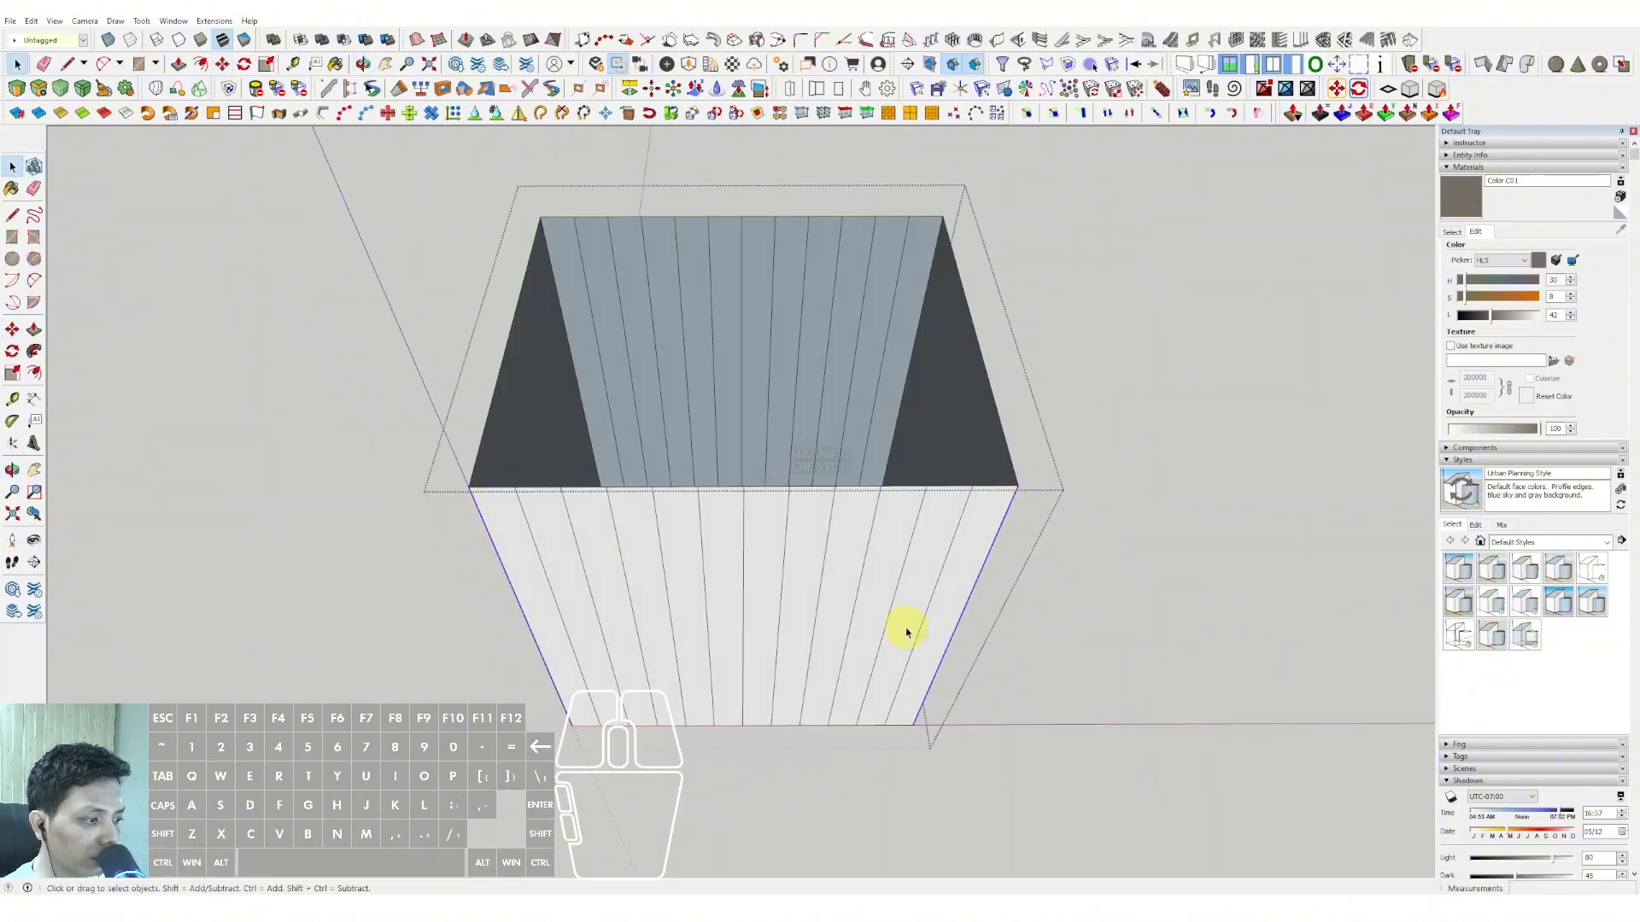
{"action": "middle_click_drag", "start_coordinate": [485, 519], "coordinate": [707, 581]}
{"action": "key", "text": "m"}
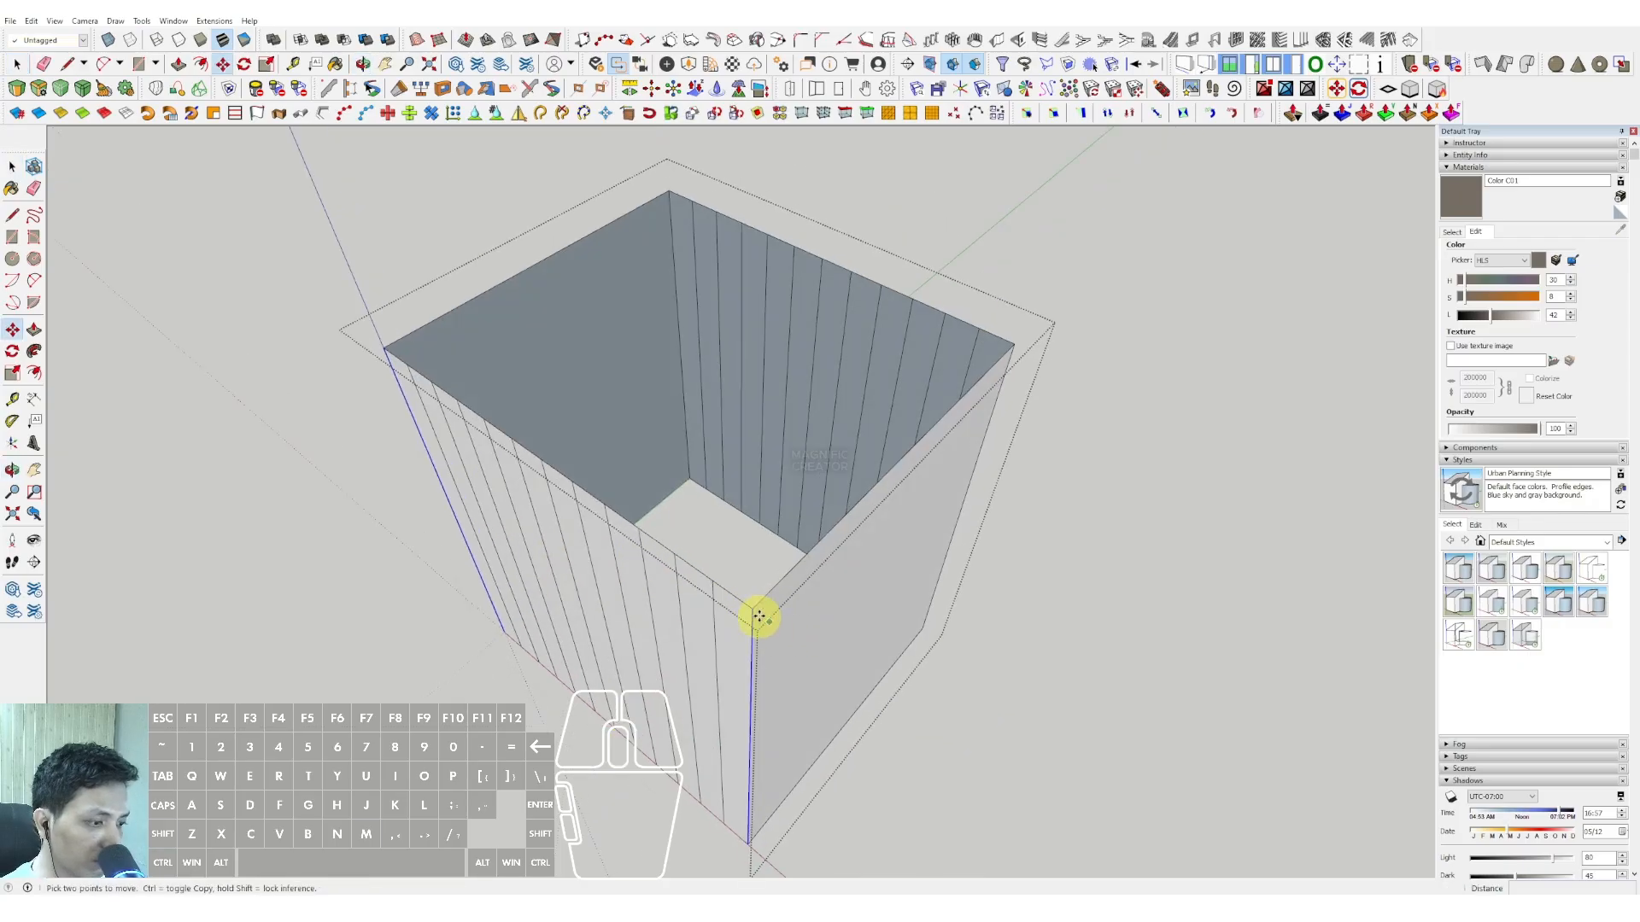
{"action": "left_click", "coordinate": [752, 609]}
{"action": "key", "text": "ctrl"}
{"action": "left_click", "coordinate": [1014, 345], "text": "shift"}
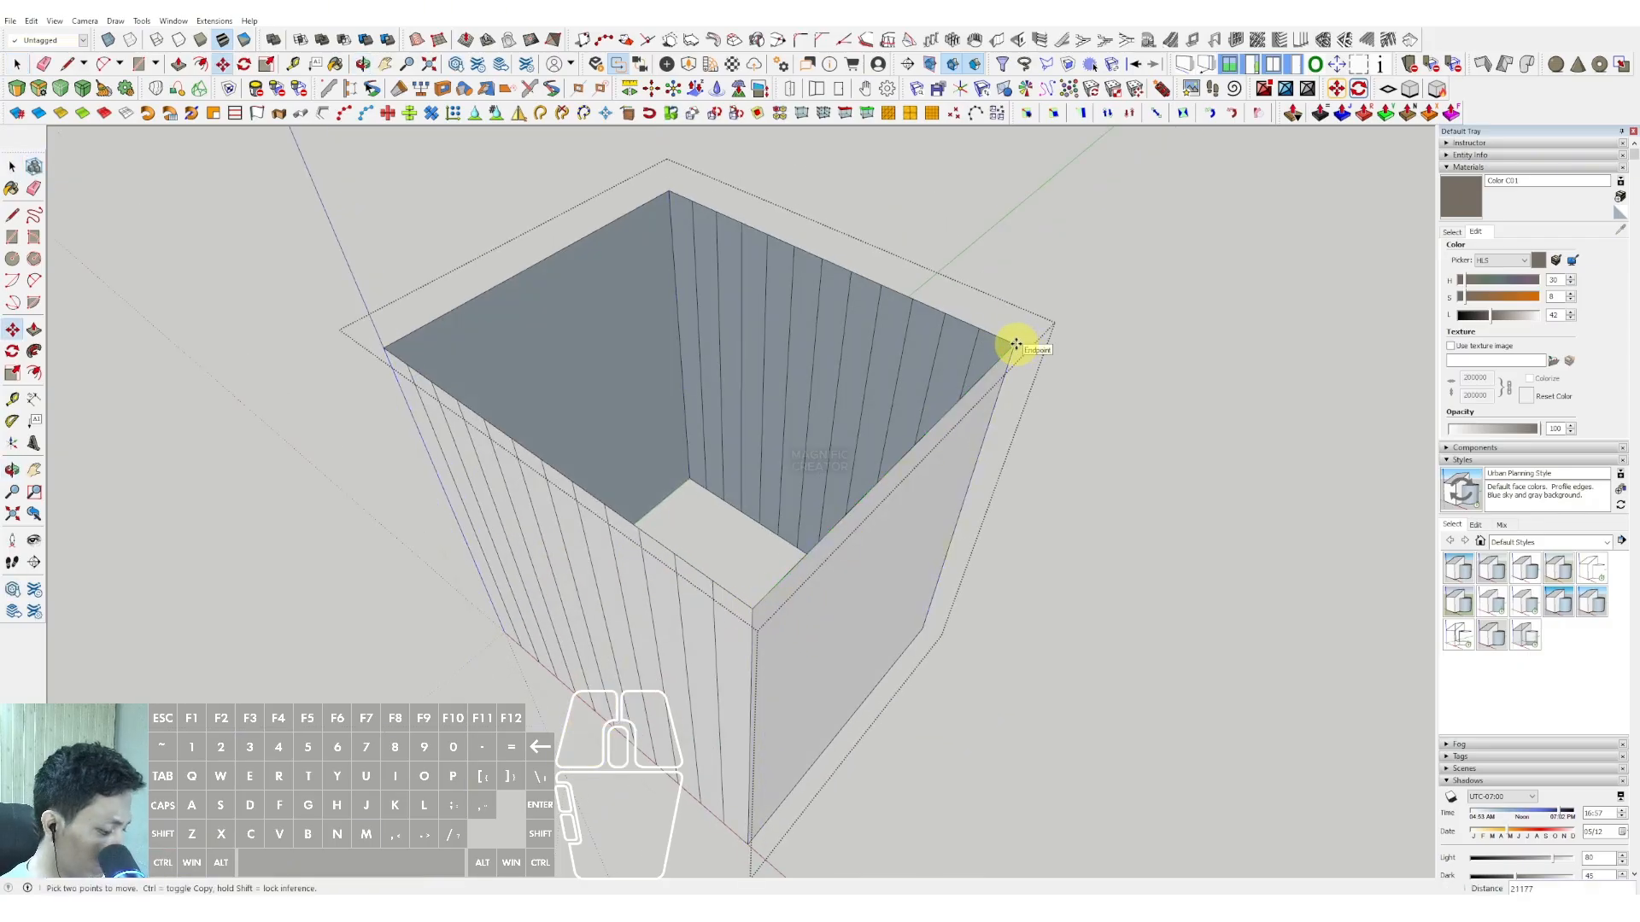
{"action": "type", "text": "11/"}
{"action": "key", "text": "Return"}
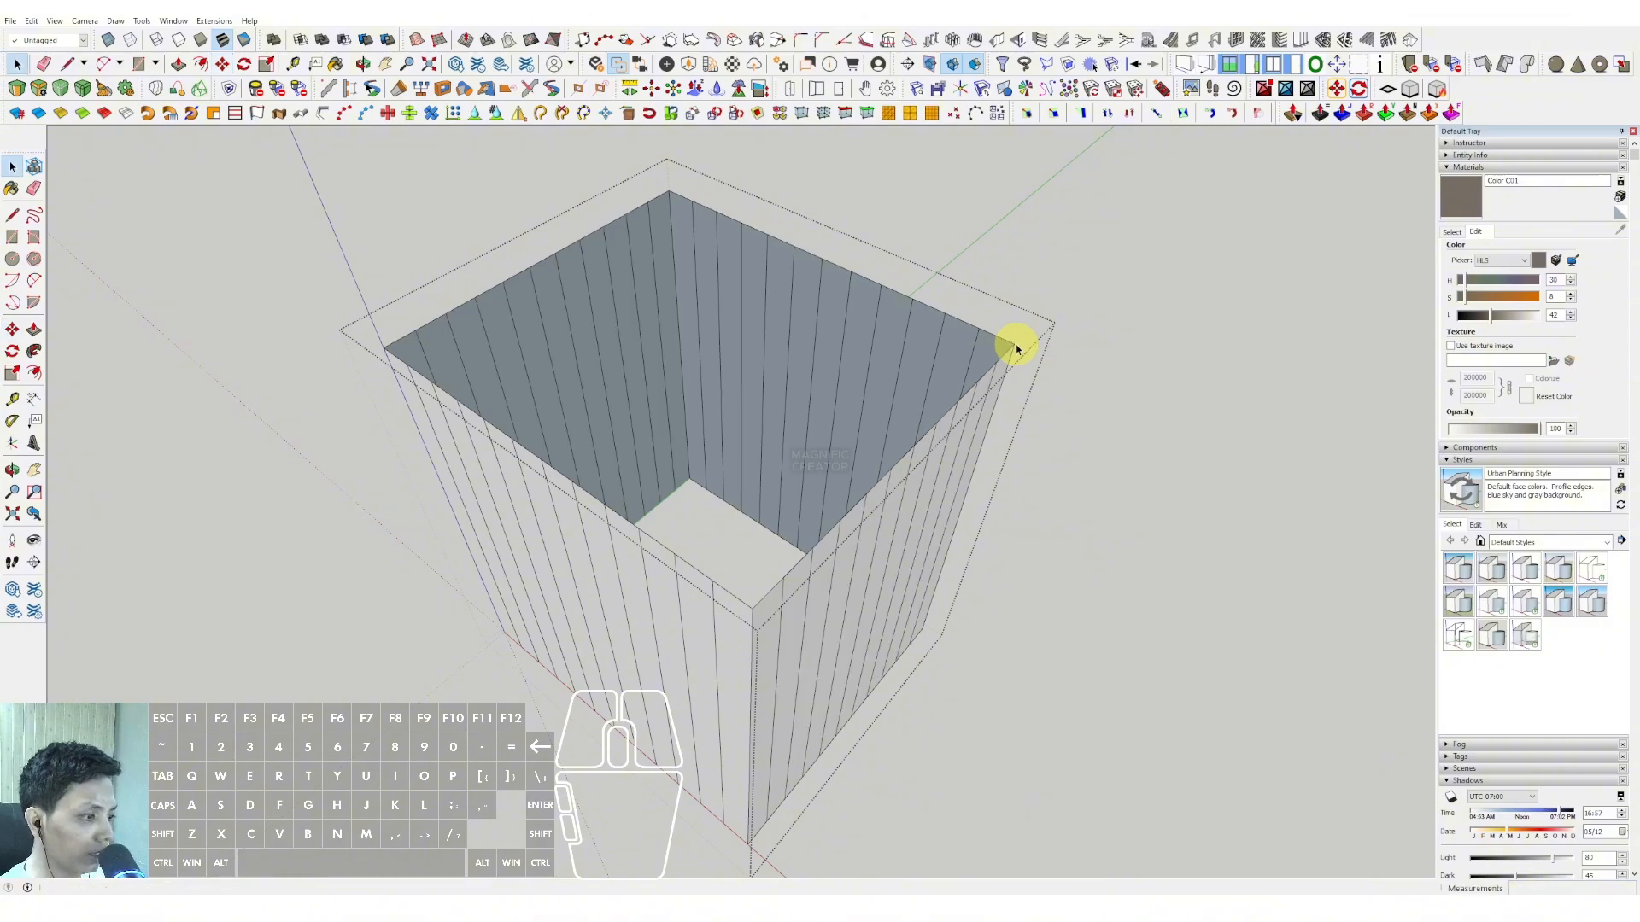
- Copy the envelope's top perimeter edges down 27500 to its base, dividing the walls into seven equal rows
{"action": "middle_click_drag", "start_coordinate": [1011, 344], "coordinate": [801, 475]}
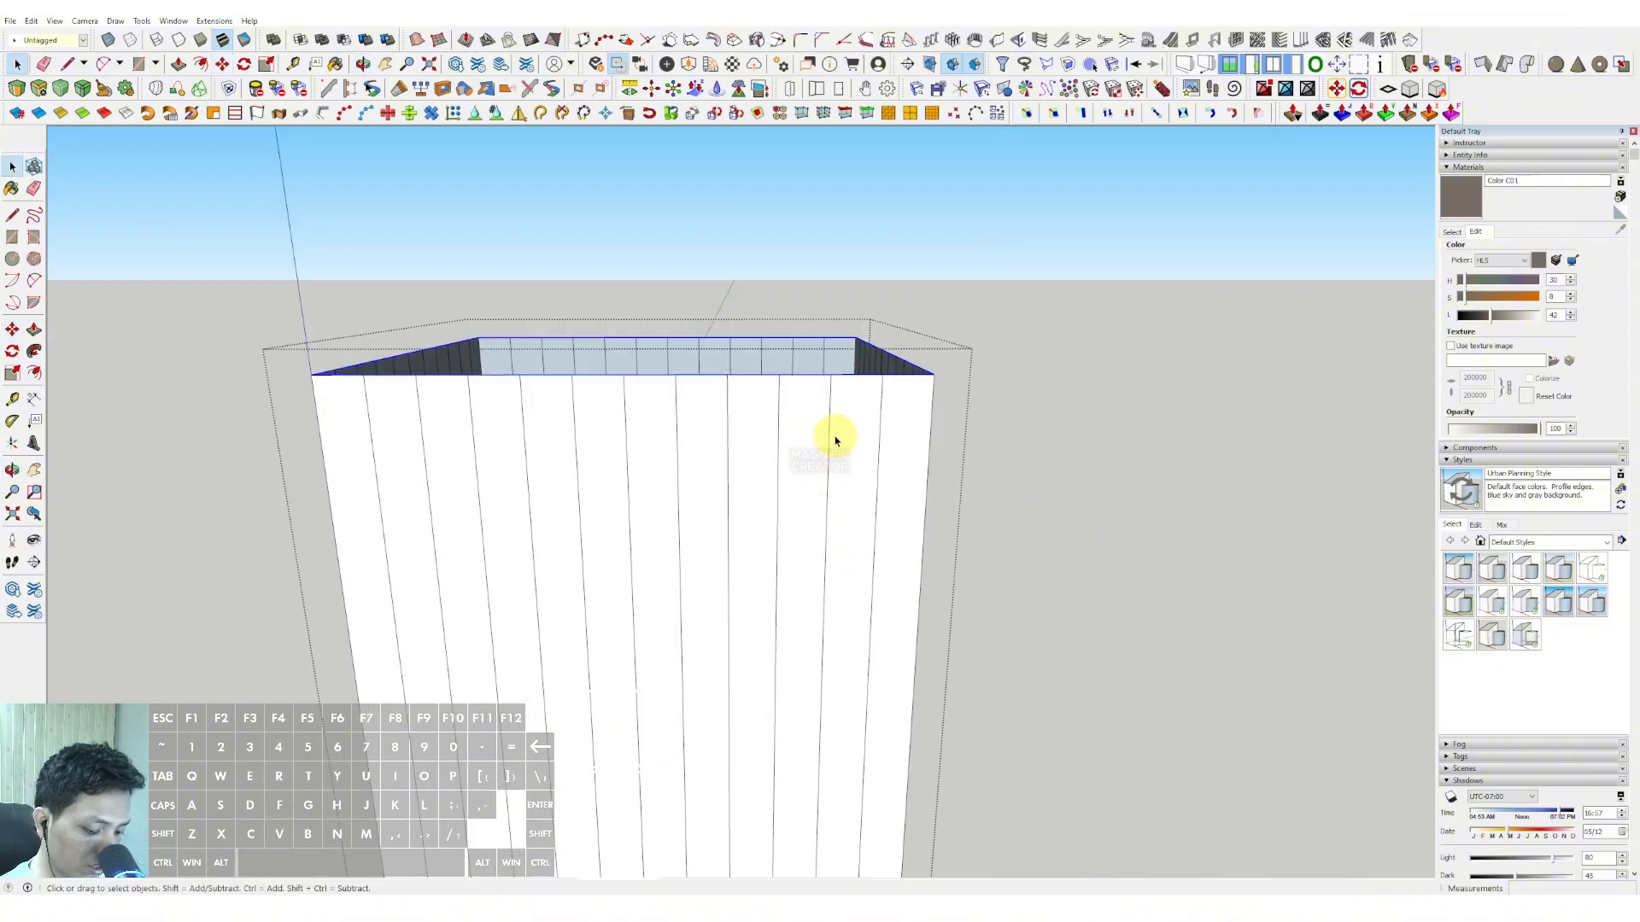
{"action": "key", "text": "ctrl"}
{"action": "left_click", "coordinate": [933, 376]}
{"action": "scroll", "coordinate": [924, 422], "scroll_direction": "down", "scroll_amount": 6, "text": "shift"}
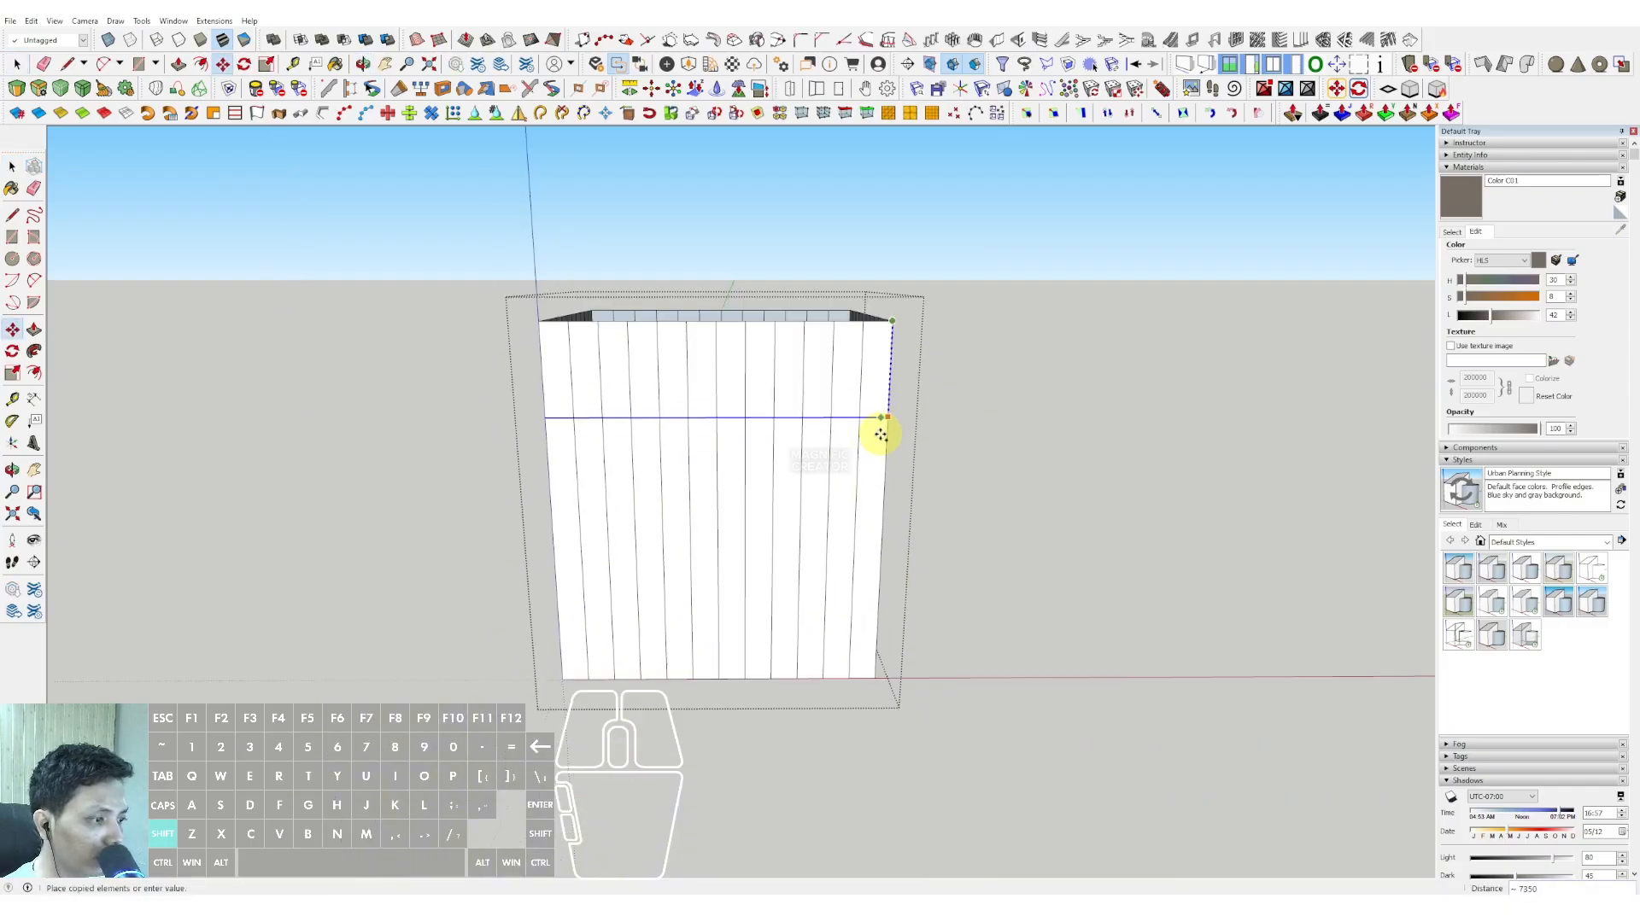
{"action": "scroll", "coordinate": [882, 478], "scroll_direction": "up", "scroll_amount": 1, "text": "shift"}
{"action": "left_click", "coordinate": [868, 689]}
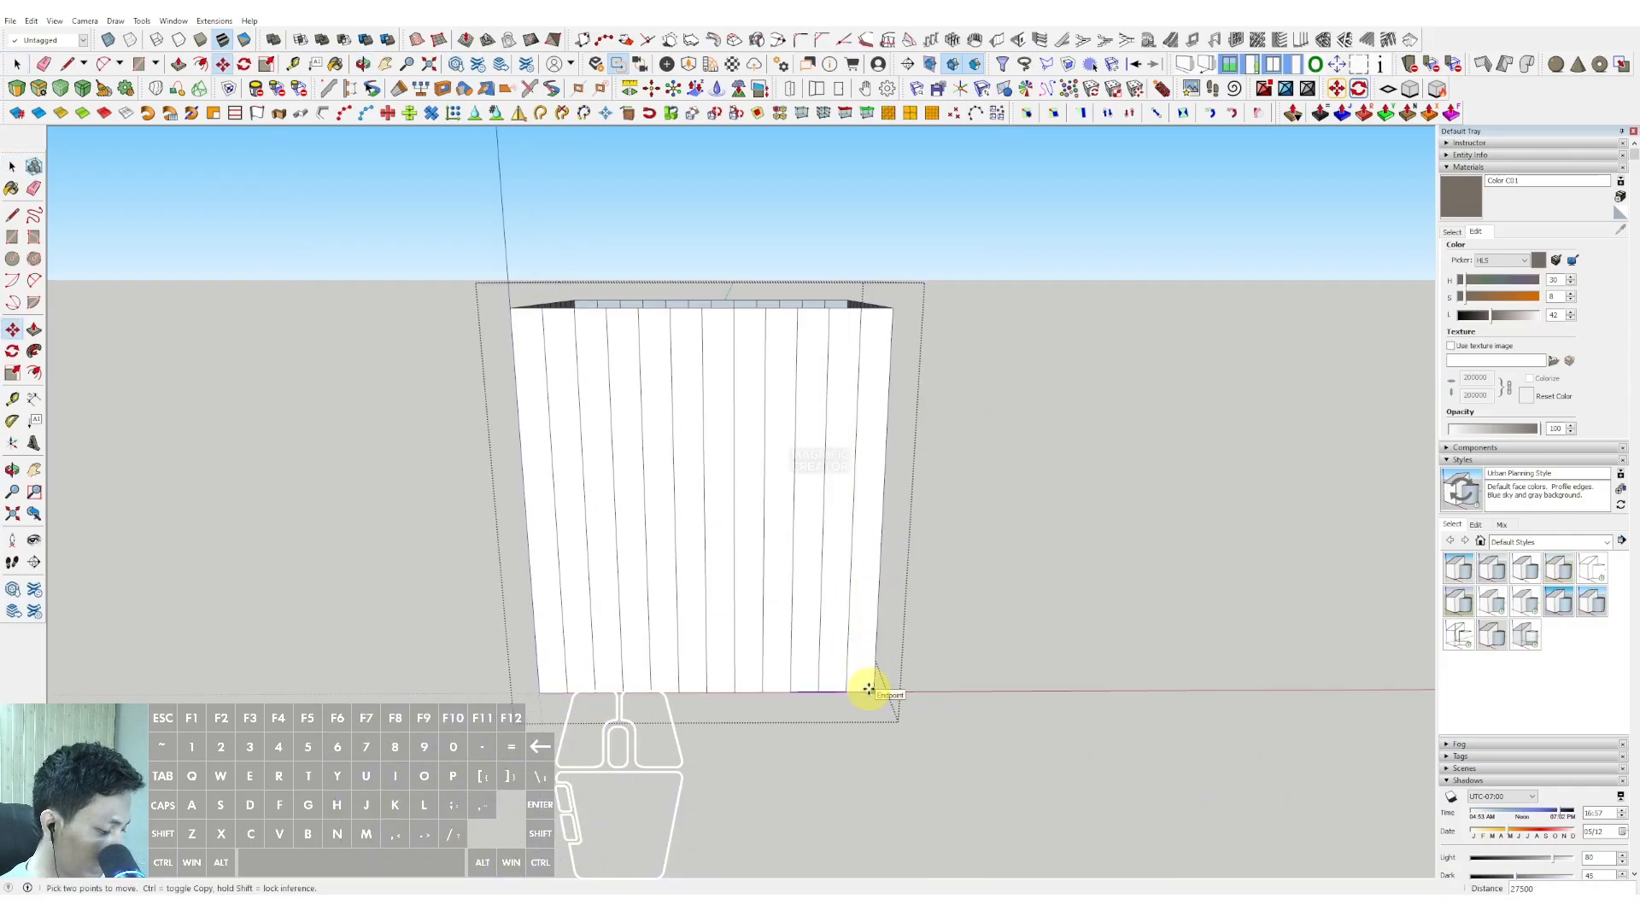
{"action": "key", "text": "Return"}
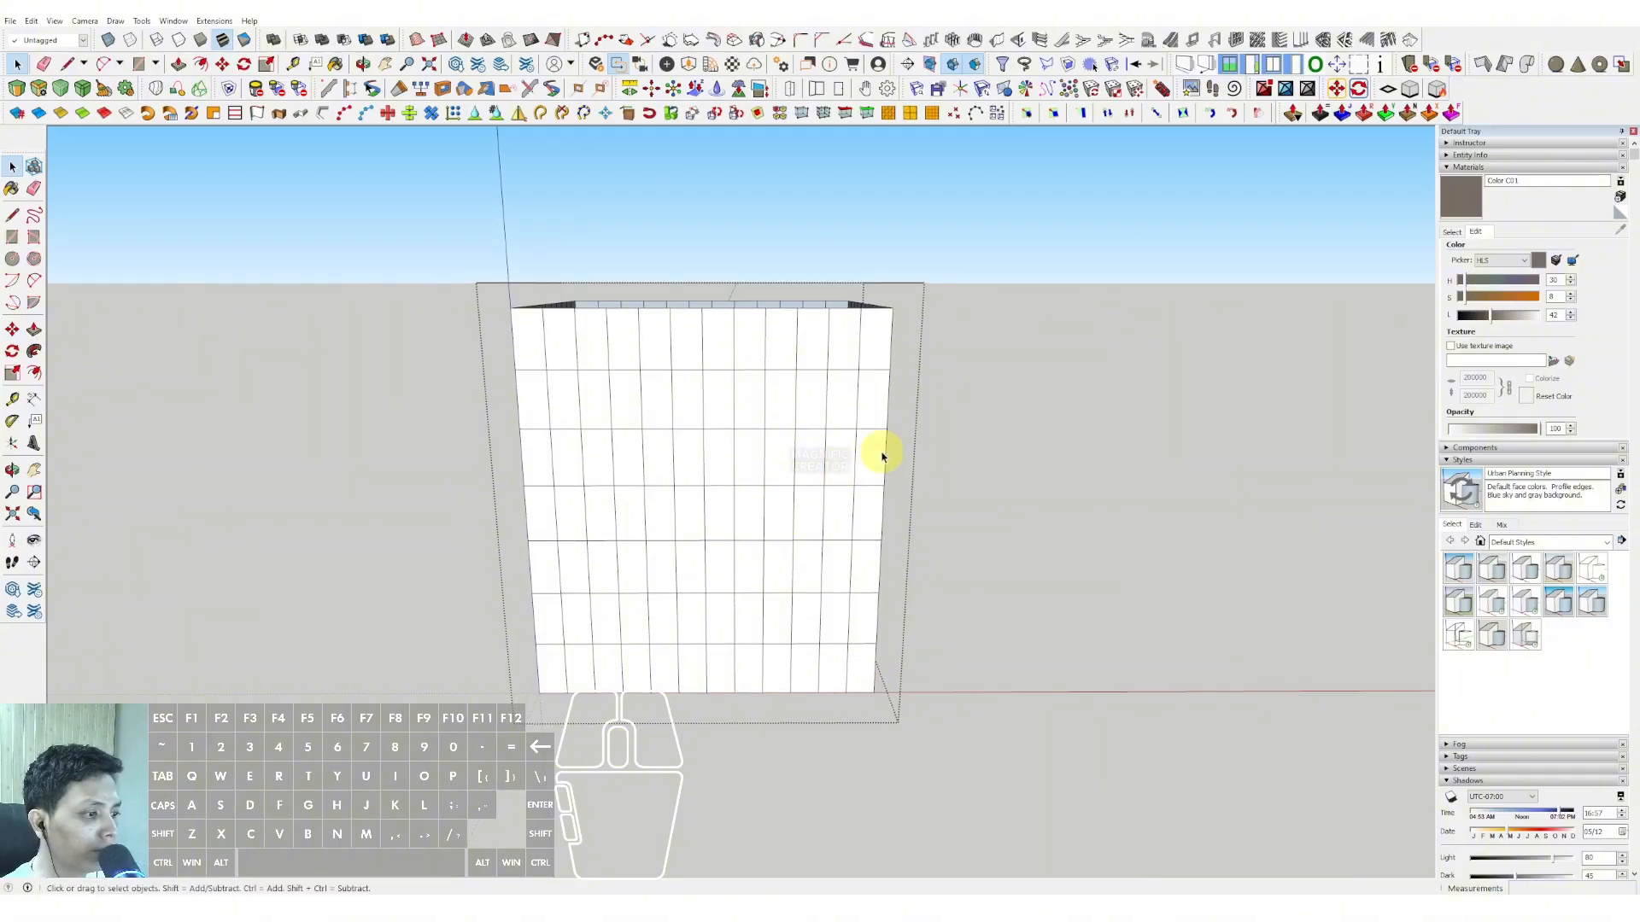
- Paint the envelope walls with Translucent Glass Blue from the Glass and Mirrors collection
{"action": "middle_click_drag", "start_coordinate": [879, 450], "coordinate": [776, 428]}
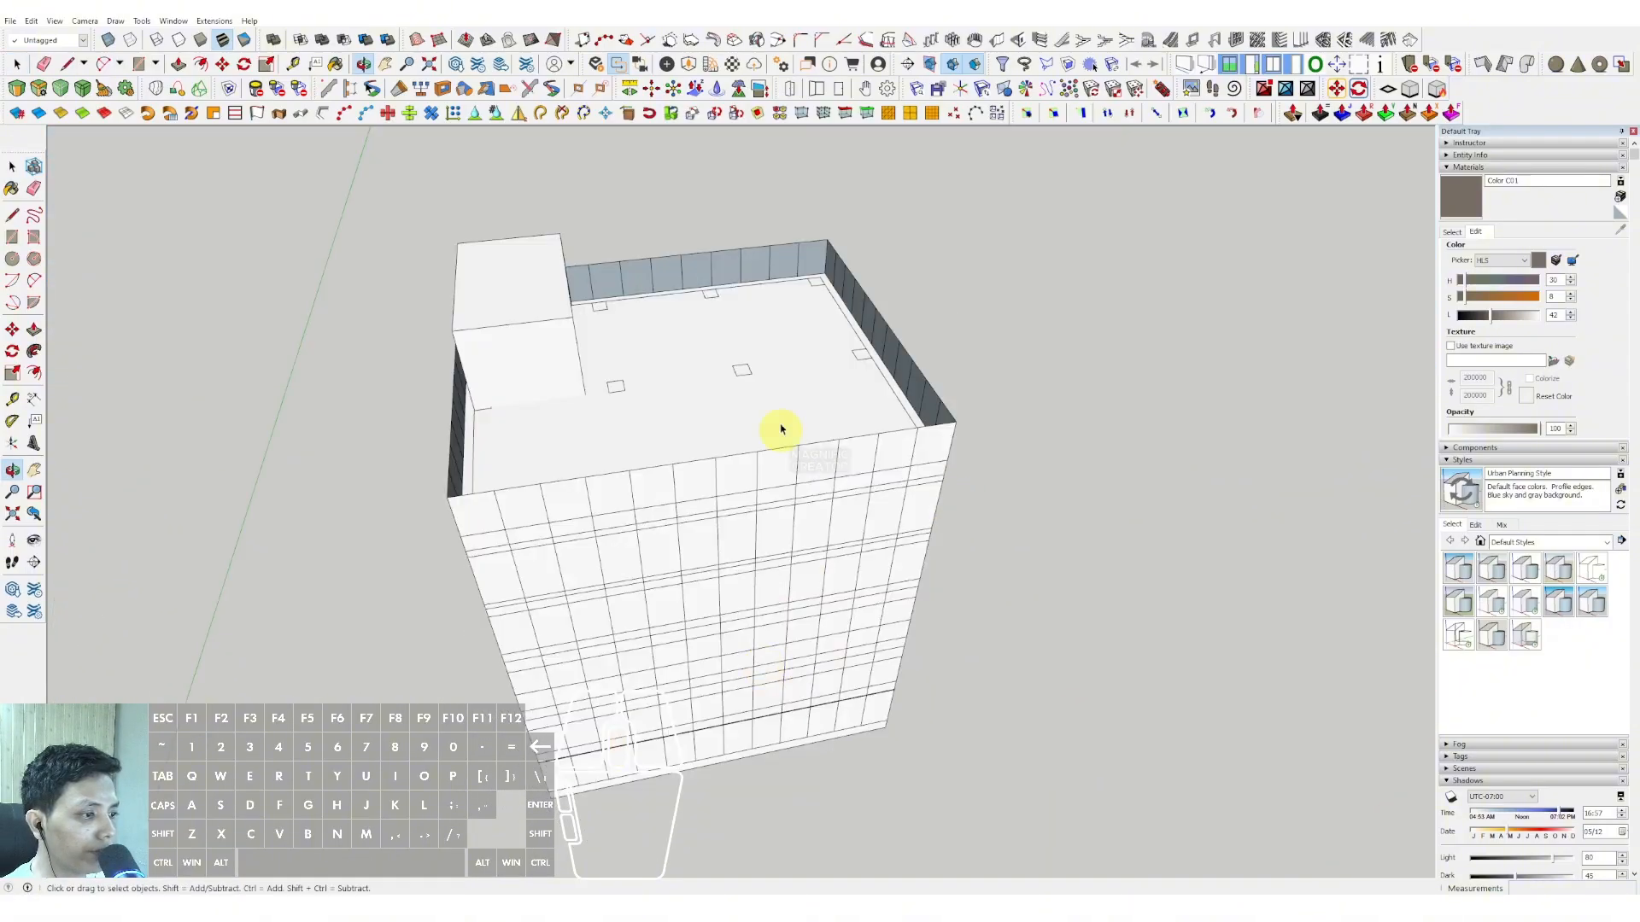
{"action": "scroll", "coordinate": [912, 493], "scroll_direction": "up", "scroll_amount": 3}
{"action": "left_click", "coordinate": [1452, 232]}
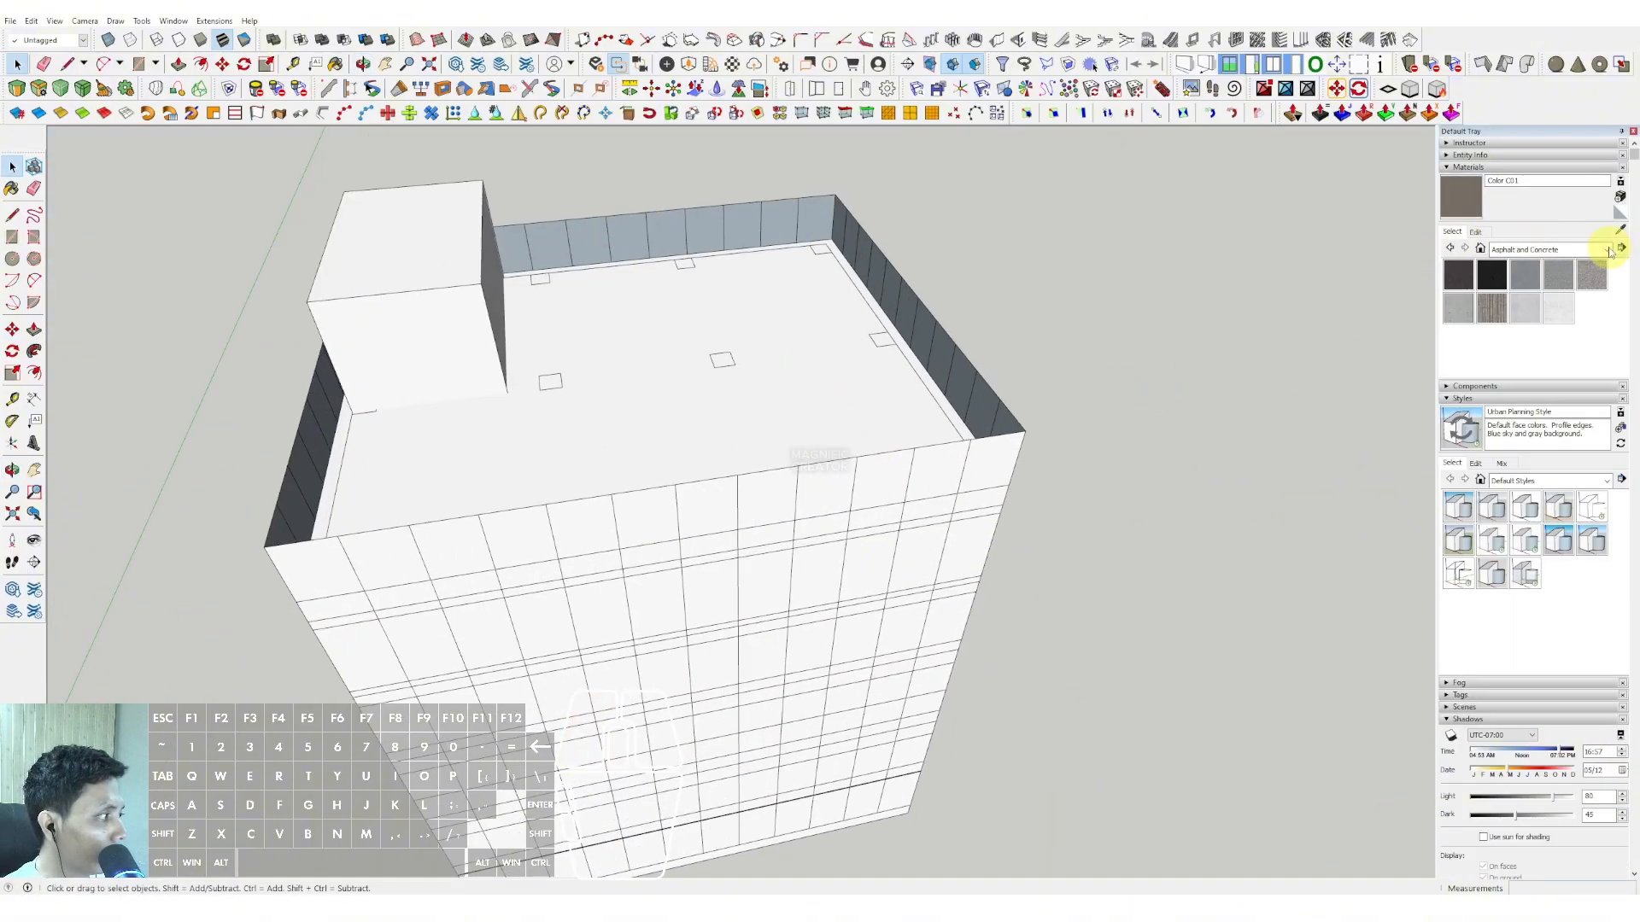
{"action": "left_click", "coordinate": [1607, 250]}
{"action": "left_click", "coordinate": [1520, 346]}
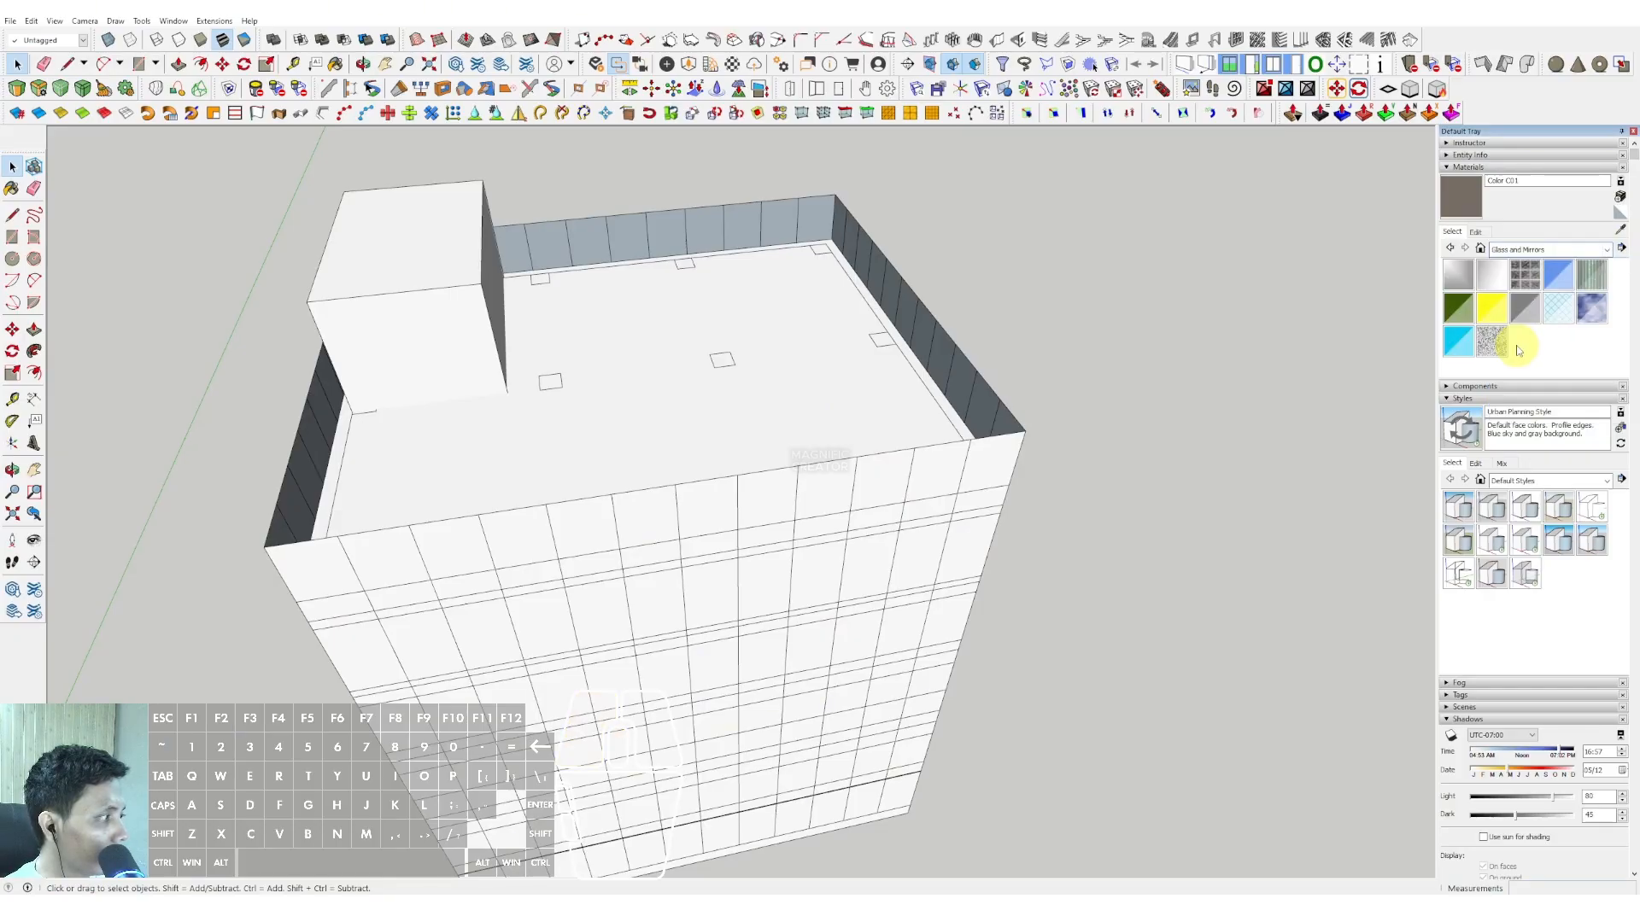
{"action": "left_click", "coordinate": [1555, 280]}
{"action": "left_click", "coordinate": [854, 465]}
- Offset the floor slab's top outline inward and push the resulting outer strip down 1000 to trim the slab edges
{"action": "scroll", "coordinate": [890, 457], "scroll_direction": "up", "scroll_amount": 5}
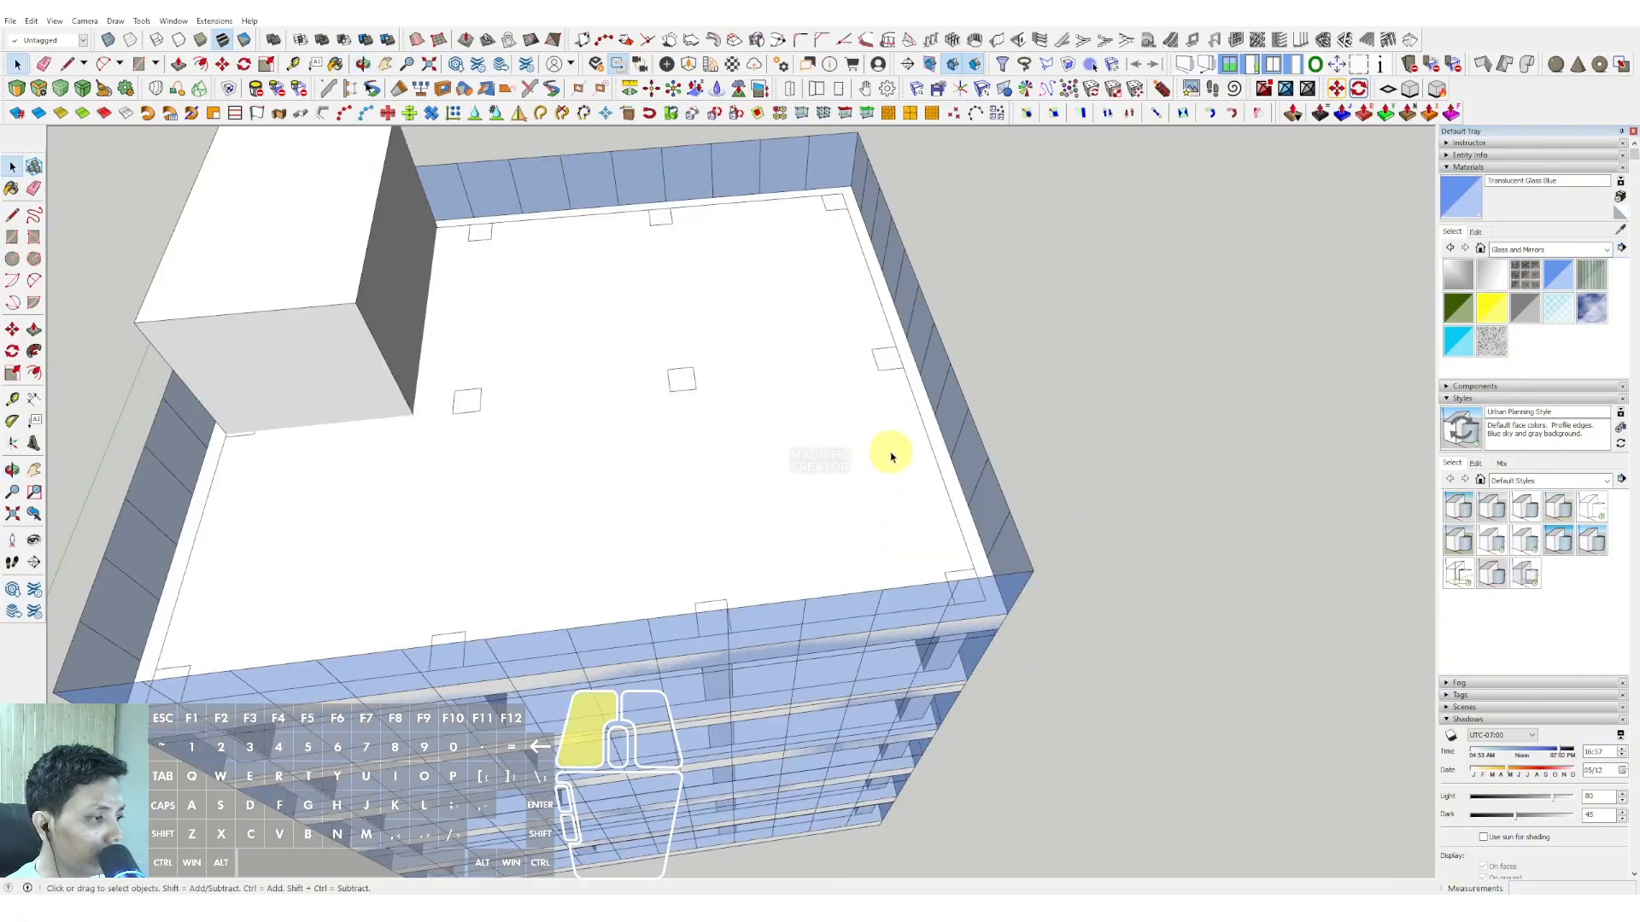
{"action": "scroll", "coordinate": [891, 457], "scroll_direction": "up", "scroll_amount": 5}
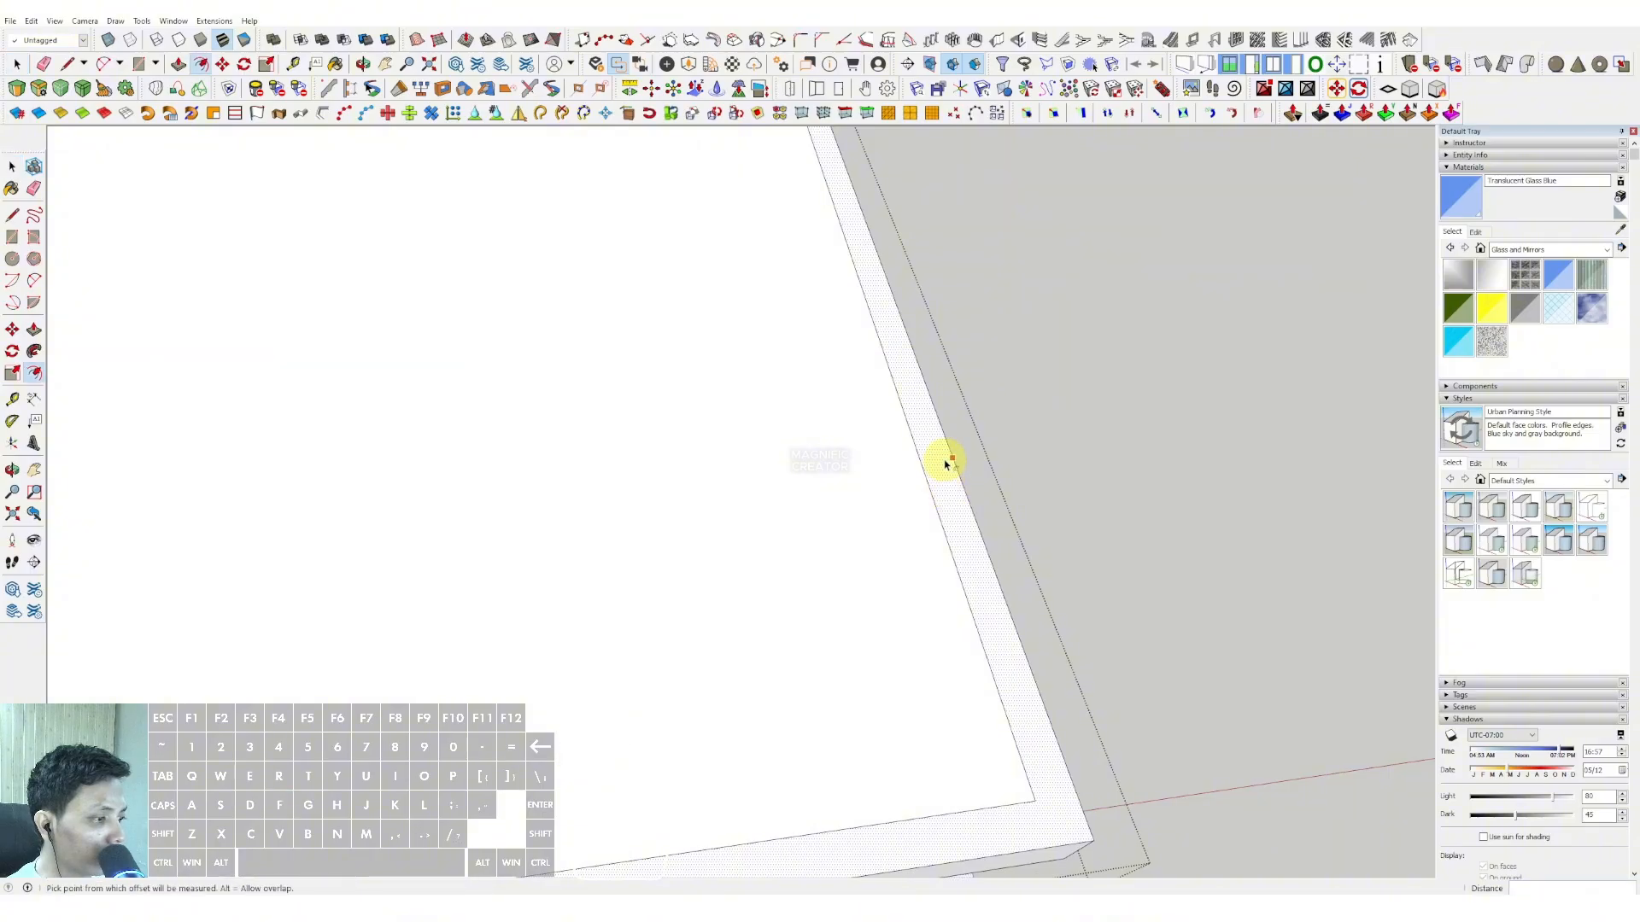
{"action": "key", "text": "space"}
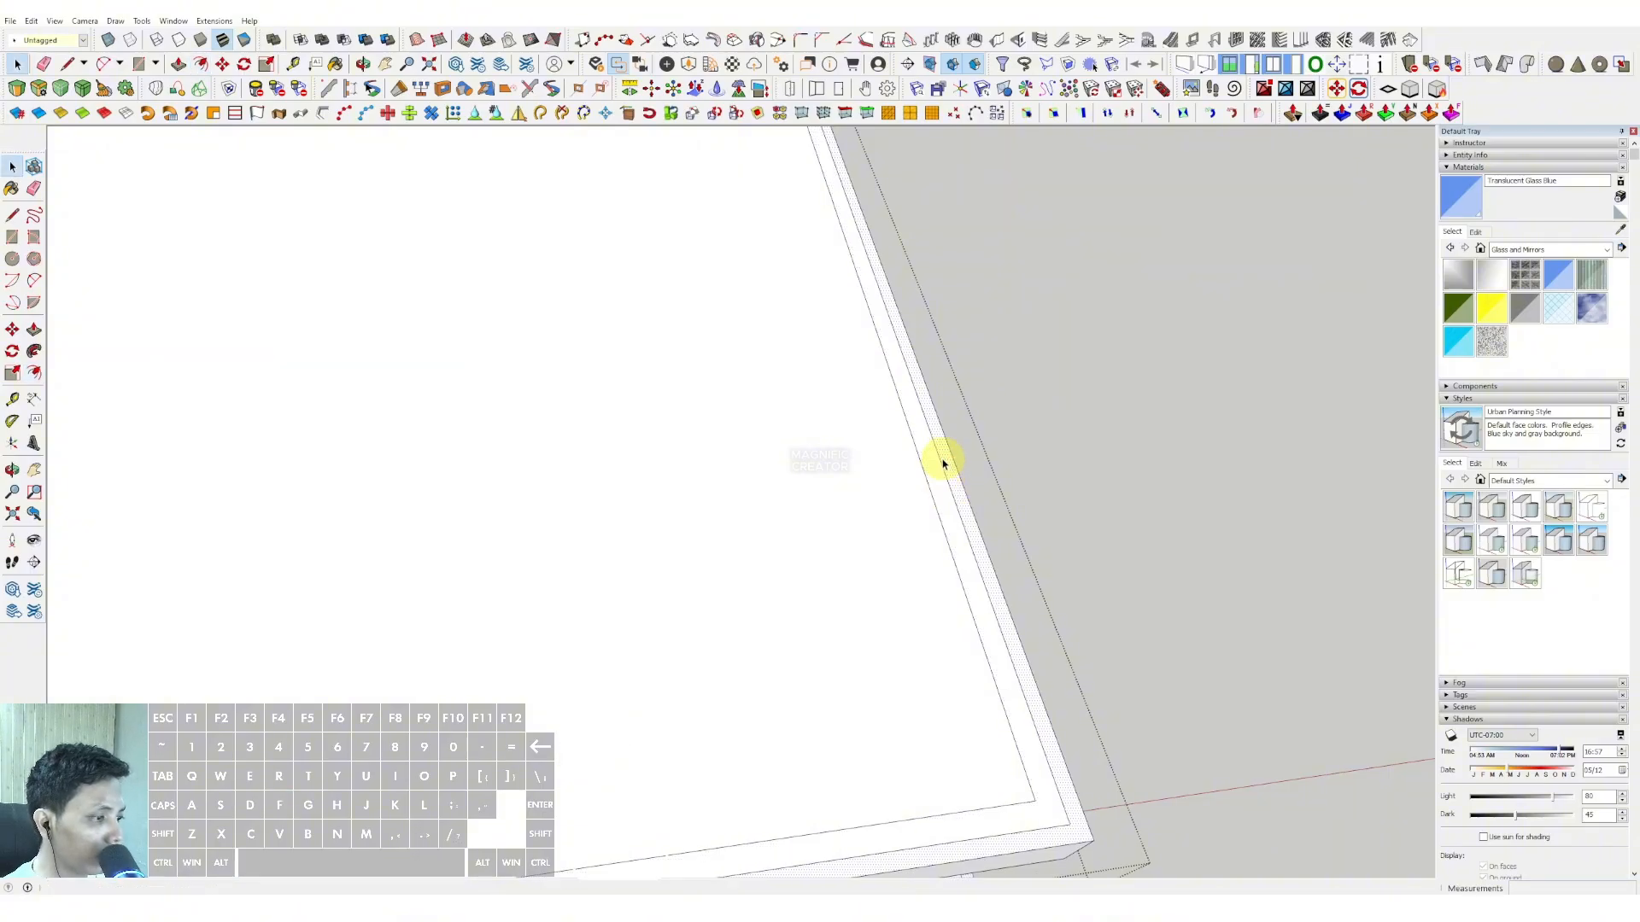
{"action": "middle_click_drag", "start_coordinate": [941, 461], "coordinate": [820, 489]}
{"action": "key", "text": "p"}
{"action": "left_click", "coordinate": [820, 488]}
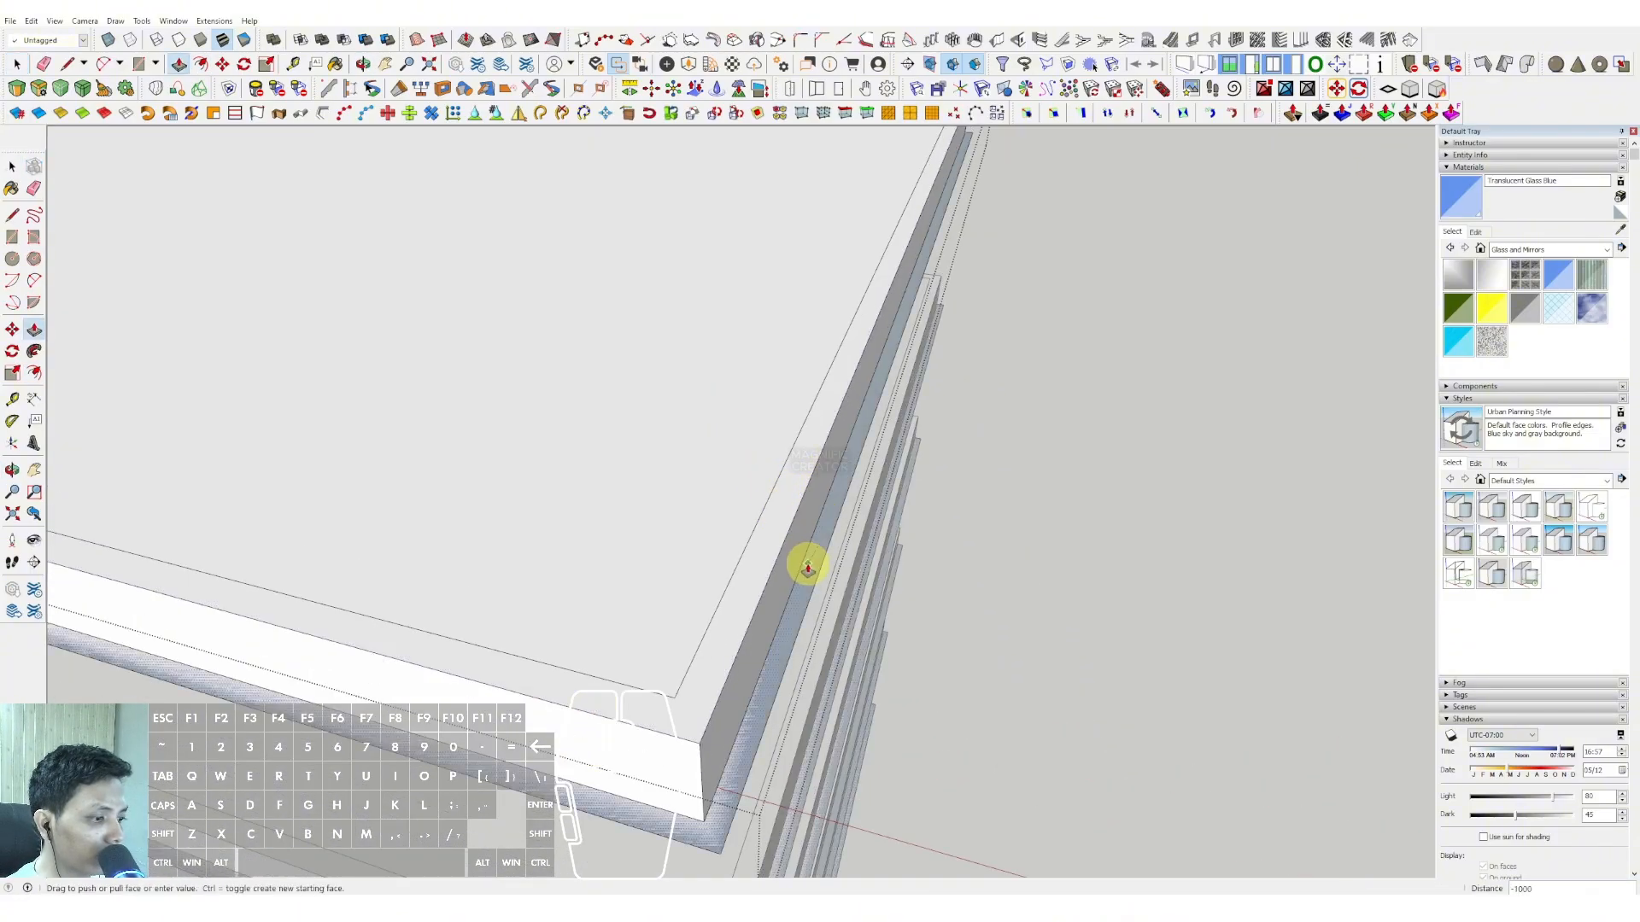
{"action": "left_click", "coordinate": [808, 588]}
{"action": "key", "text": "space"}
{"action": "scroll", "coordinate": [823, 505], "scroll_direction": "down", "scroll_amount": 4}
{"action": "middle_click_drag", "start_coordinate": [757, 624], "coordinate": [805, 531]}
{"action": "key", "text": "p"}
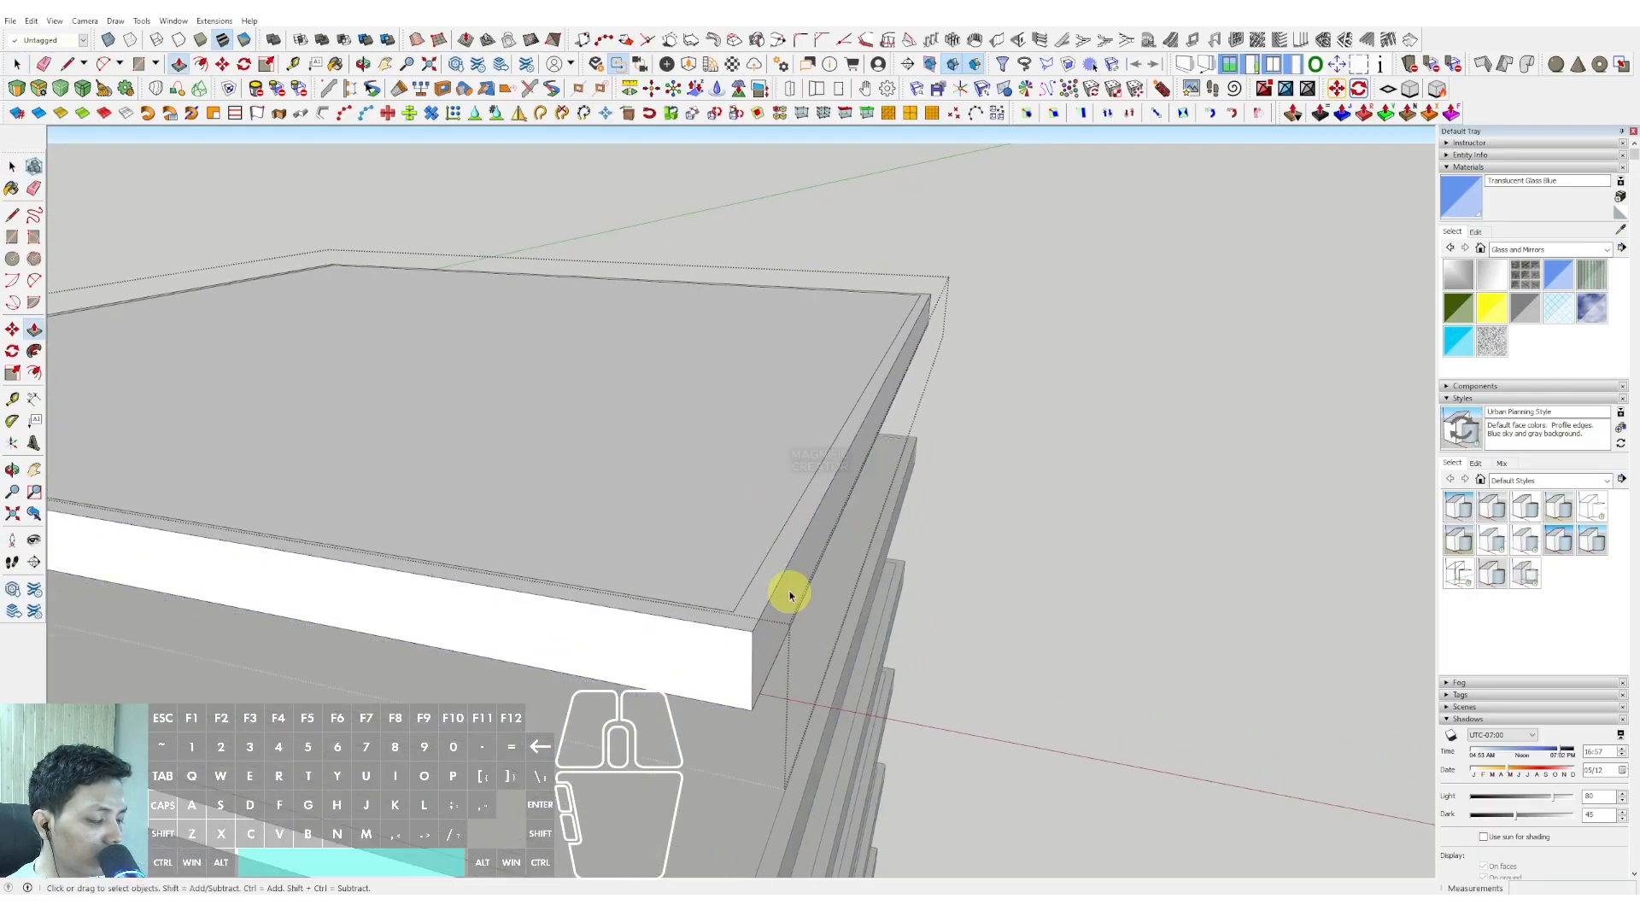
- Draw a short line across the strip at the base slab's underside corner, erase the leftover strip edges and close the slab
{"action": "scroll", "coordinate": [787, 586], "scroll_direction": "down", "scroll_amount": 4}
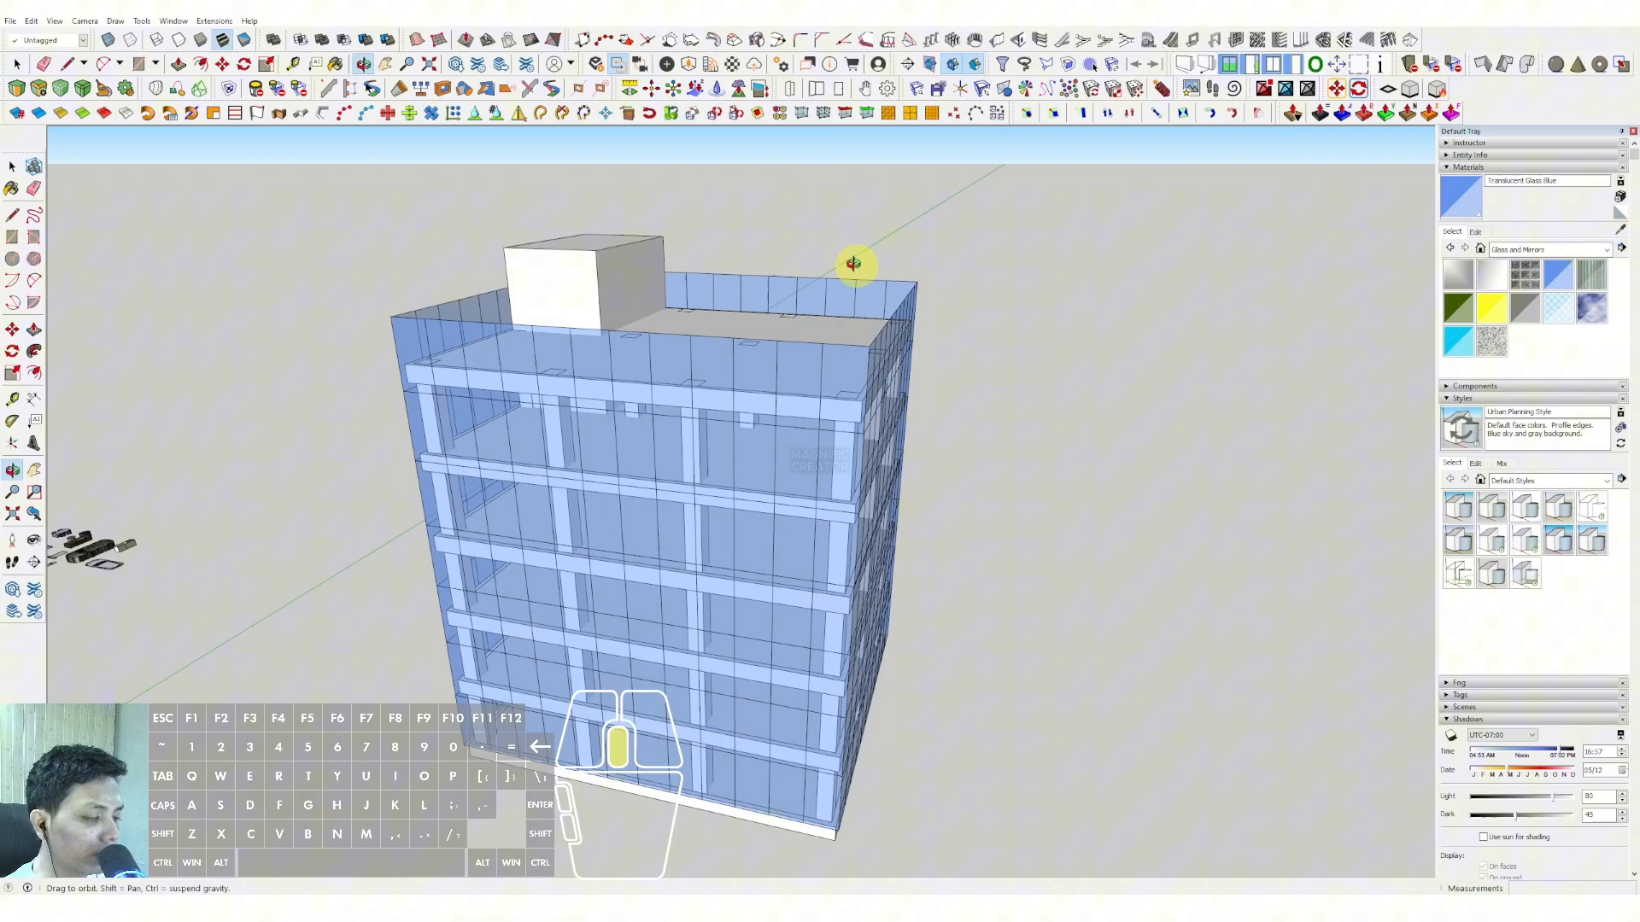
{"action": "middle_click_drag", "start_coordinate": [853, 264], "coordinate": [793, 467]}
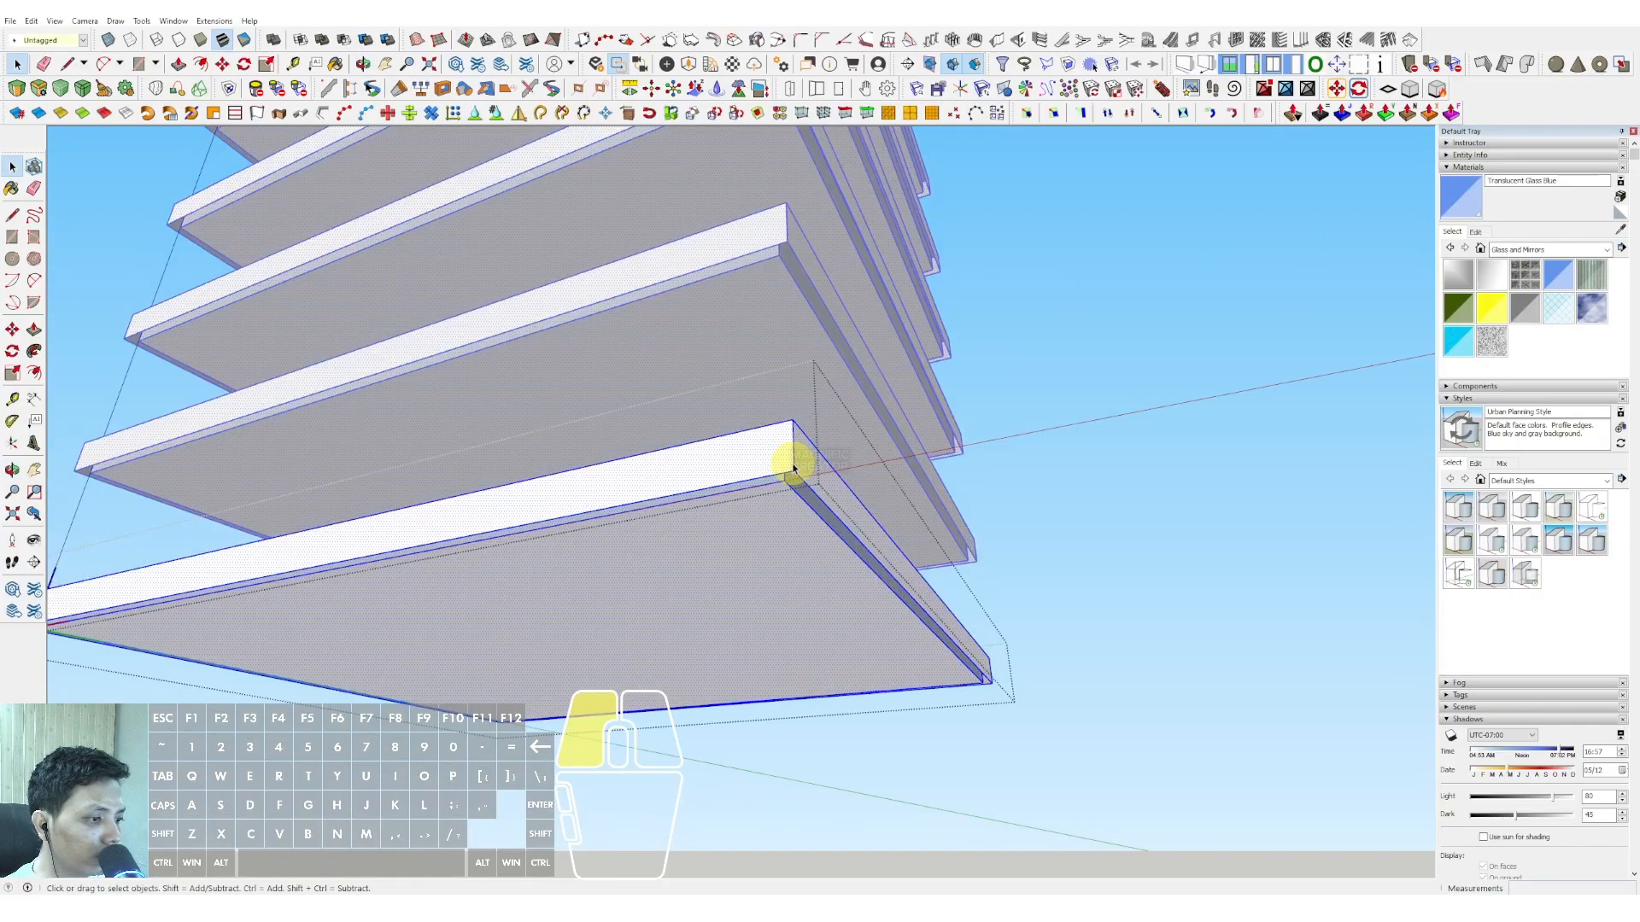
{"action": "mouse_move", "coordinate": [794, 458]}
{"action": "middle_mouse_down"}
{"action": "mouse_move", "coordinate": [714, 355]}
{"action": "mouse_move", "coordinate": [794, 487]}
{"action": "middle_mouse_up"}
{"action": "key", "text": "l"}
{"action": "left_click", "coordinate": [782, 448]}
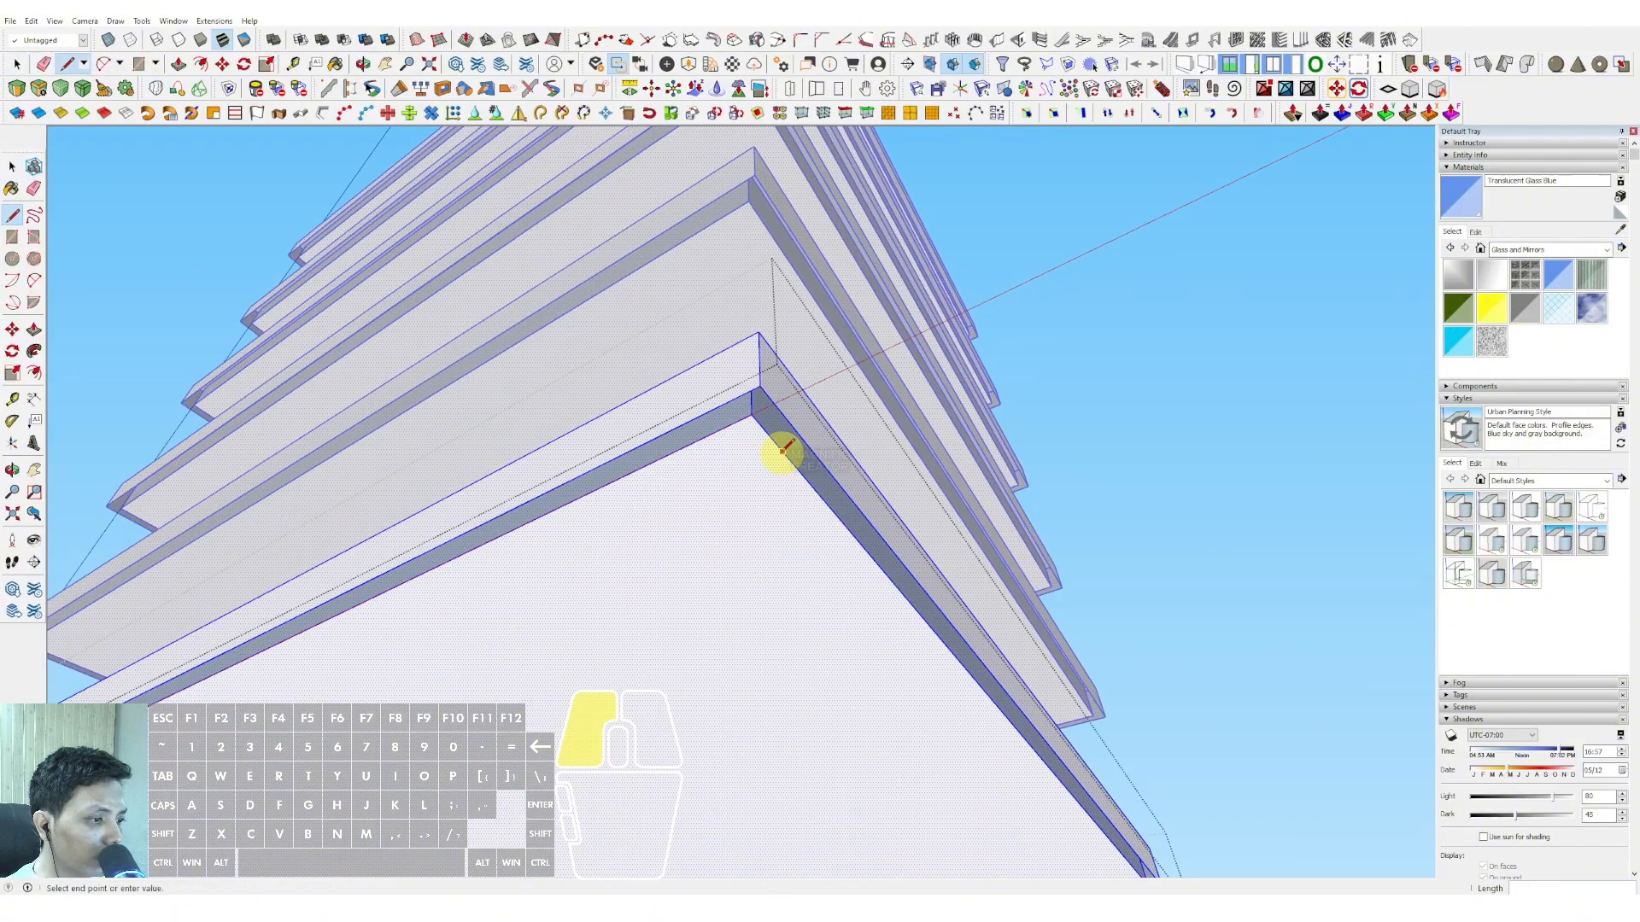
{"action": "scroll", "coordinate": [796, 472], "scroll_direction": "up", "scroll_amount": 1}
{"action": "key", "text": "l"}
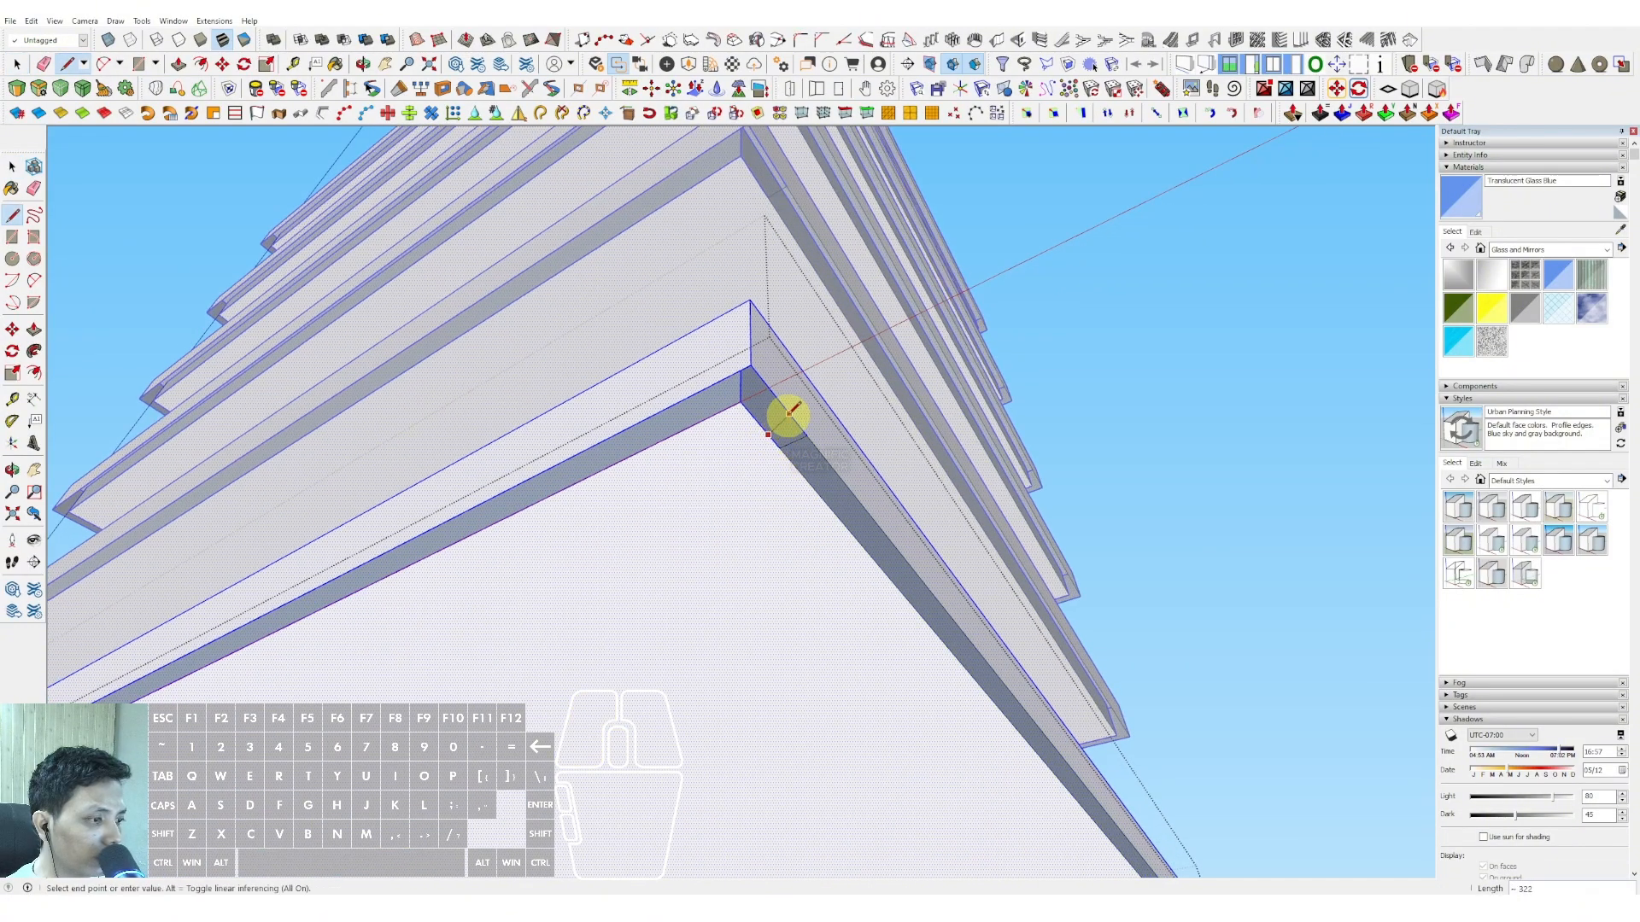
{"action": "left_click", "coordinate": [789, 414]}
{"action": "left_click_drag", "start_coordinate": [779, 416], "coordinate": [808, 459]}
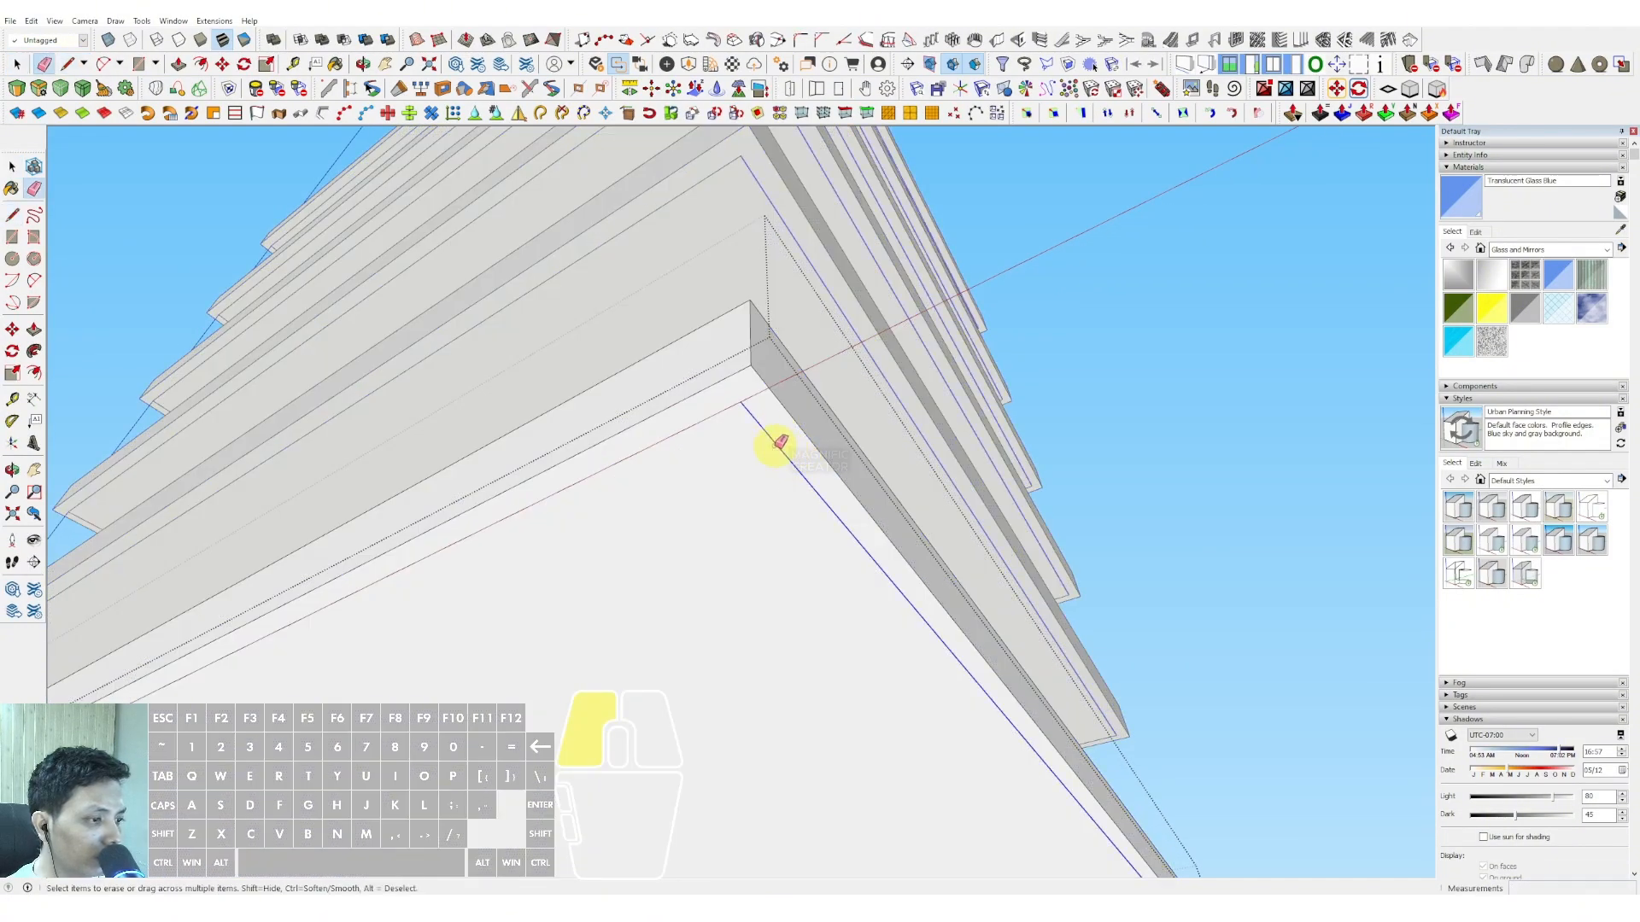
{"action": "left_click", "coordinate": [776, 445]}
{"action": "left_click", "coordinate": [729, 410]}
{"action": "middle_click_drag", "start_coordinate": [729, 411], "coordinate": [943, 764]}
{"action": "middle_click_drag", "start_coordinate": [774, 457], "coordinate": [822, 607], "text": "shift"}
{"action": "key", "text": "space"}
{"action": "scroll", "coordinate": [813, 574], "scroll_direction": "down", "scroll_amount": 2}
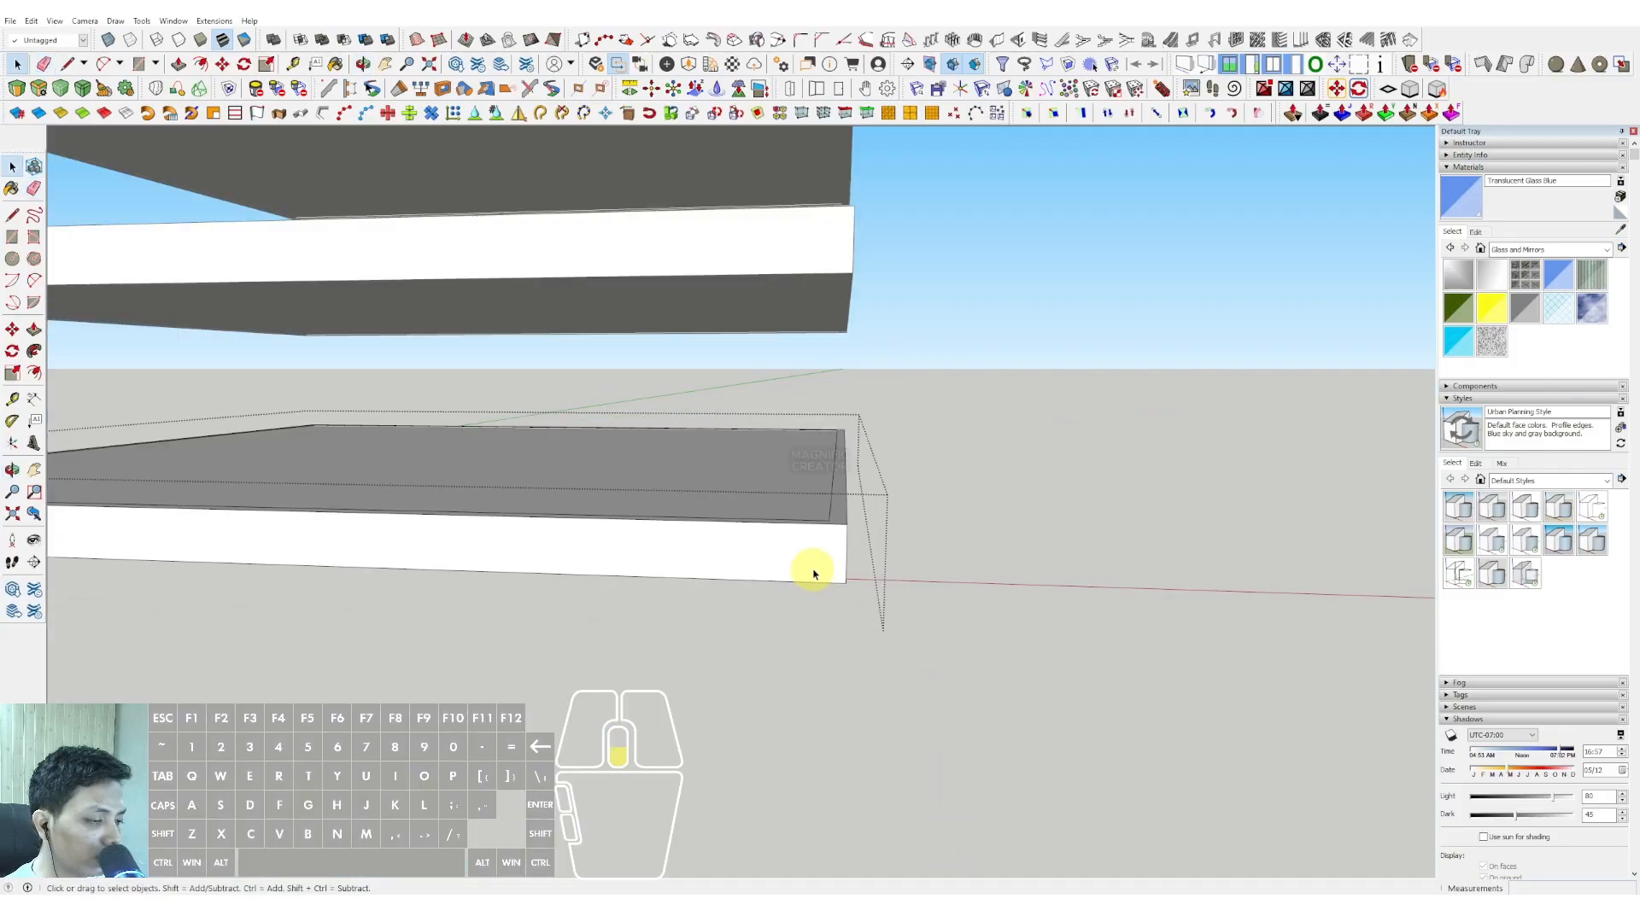
{"action": "scroll", "coordinate": [813, 574], "scroll_direction": "down", "scroll_amount": 3}
{"action": "left_click", "coordinate": [966, 541]}
- Make the base slab a unique component, independent of the other floor slabs
{"action": "scroll", "coordinate": [864, 523], "scroll_direction": "down", "scroll_amount": 4}
{"action": "middle_click_drag", "start_coordinate": [858, 542], "coordinate": [827, 625]}
{"action": "scroll", "coordinate": [796, 612], "scroll_direction": "down", "scroll_amount": 4}
{"action": "scroll", "coordinate": [714, 600], "scroll_direction": "up", "scroll_amount": 3}
{"action": "middle_click_drag", "start_coordinate": [714, 600], "coordinate": [863, 667], "text": "shift"}
{"action": "scroll", "coordinate": [821, 651], "scroll_direction": "up", "scroll_amount": 1}
{"action": "middle_click_drag", "start_coordinate": [863, 668], "coordinate": [714, 498]}
{"action": "scroll", "coordinate": [821, 651], "scroll_direction": "up", "scroll_amount": 3}
{"action": "scroll", "coordinate": [753, 542], "scroll_direction": "up", "scroll_amount": 3}
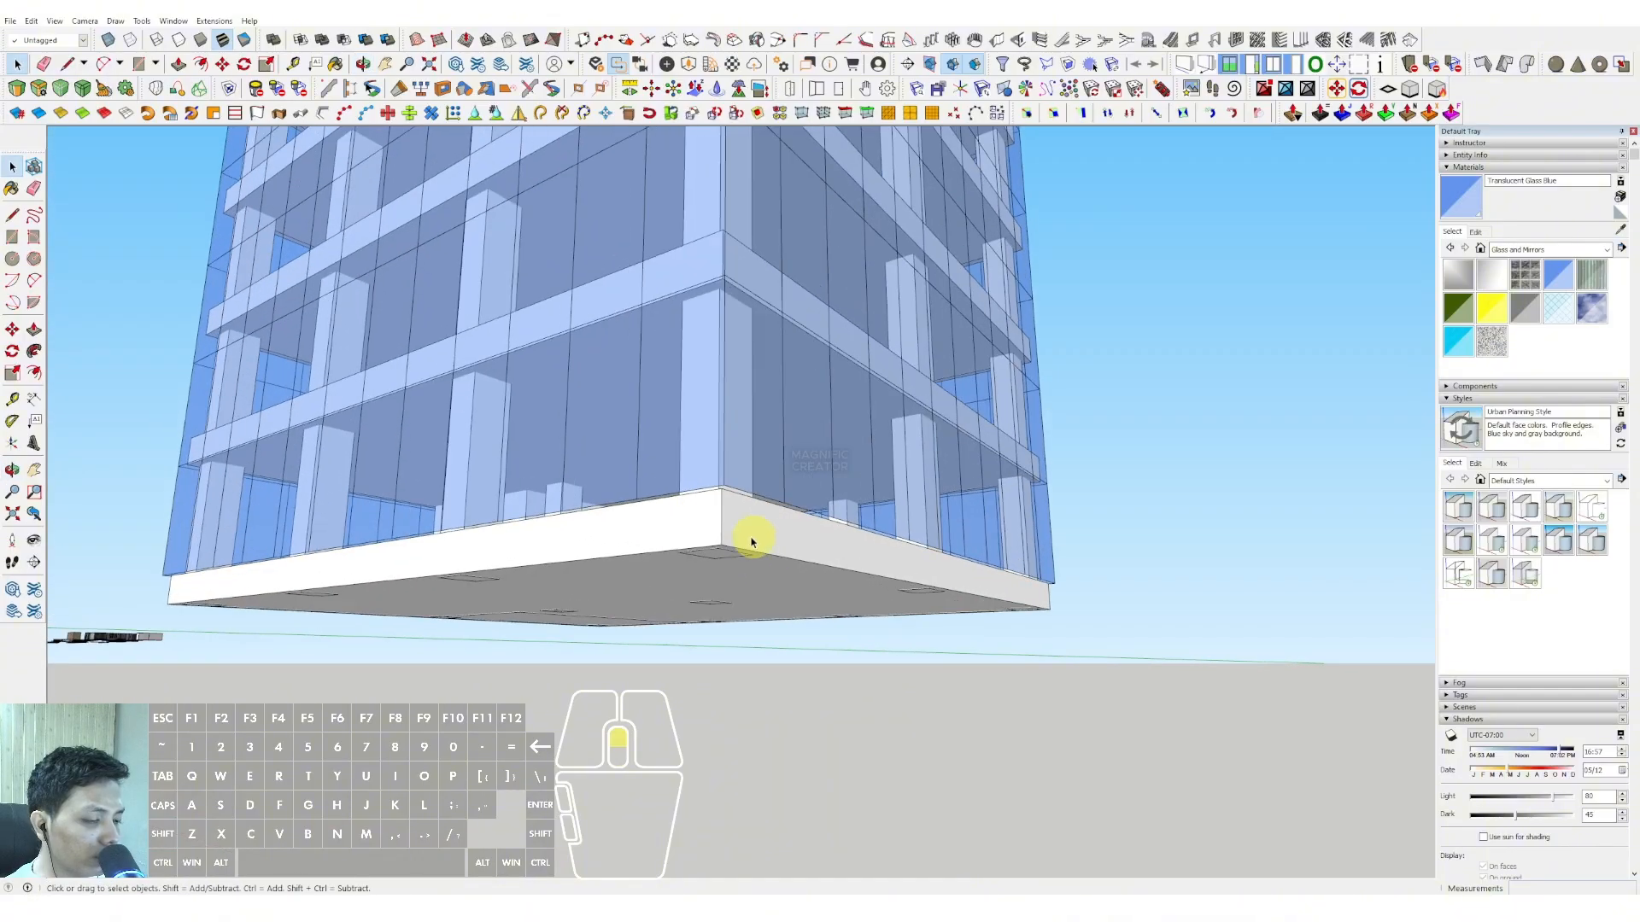
{"action": "double_click", "coordinate": [701, 530]}
{"action": "left_click", "coordinate": [1255, 535]}
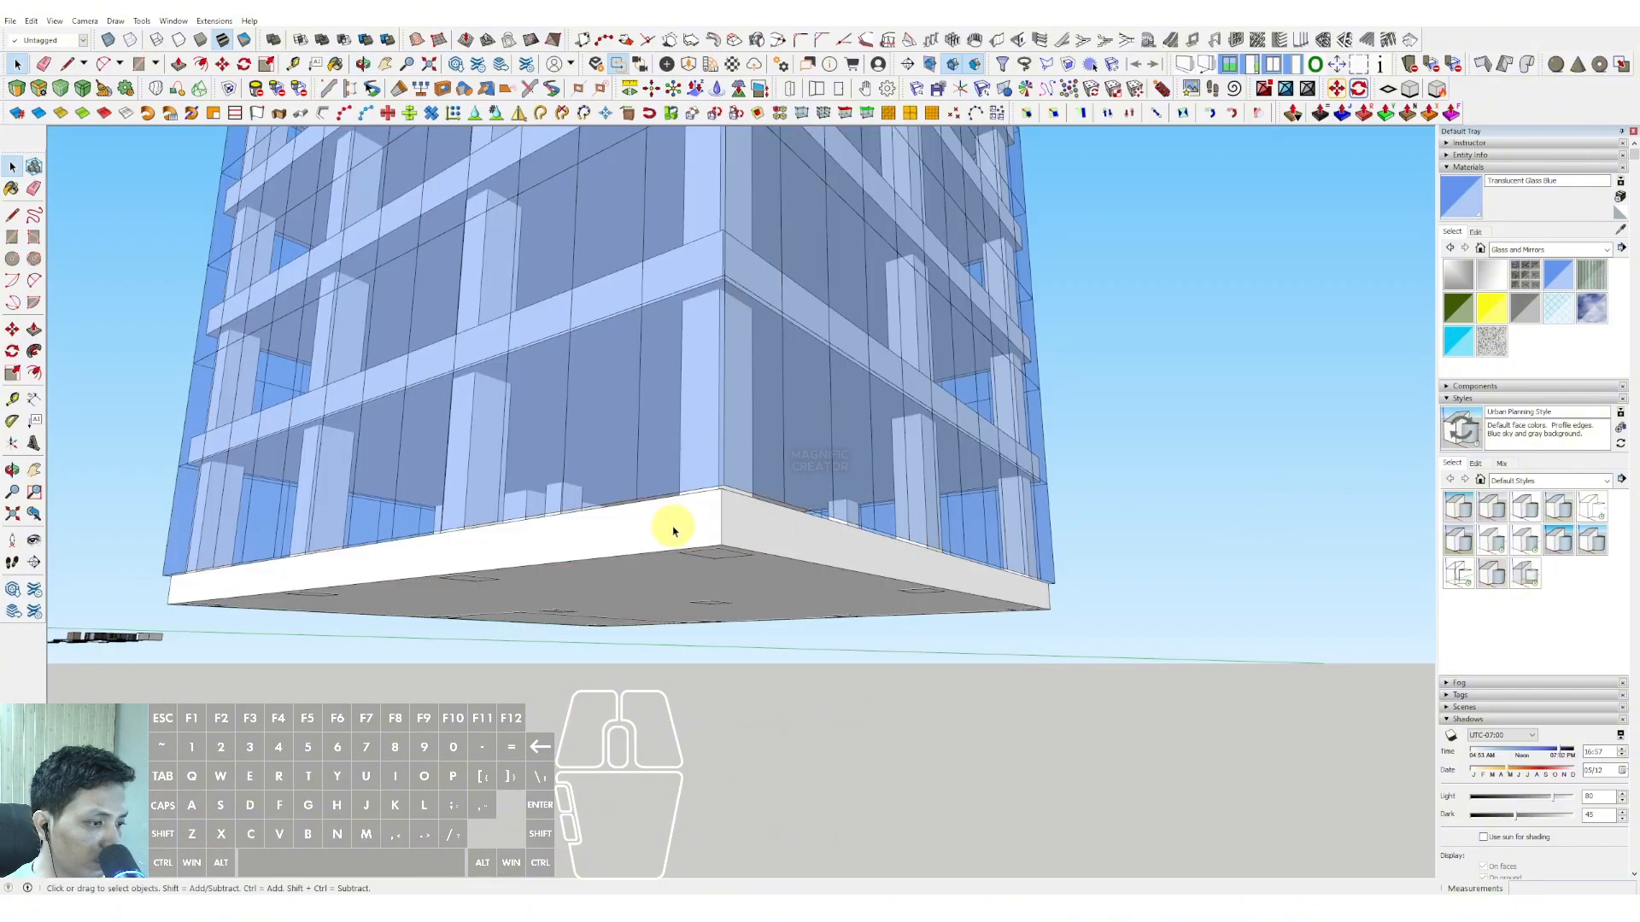
{"action": "right_click", "coordinate": [675, 521]}
{"action": "left_click", "coordinate": [727, 183]}
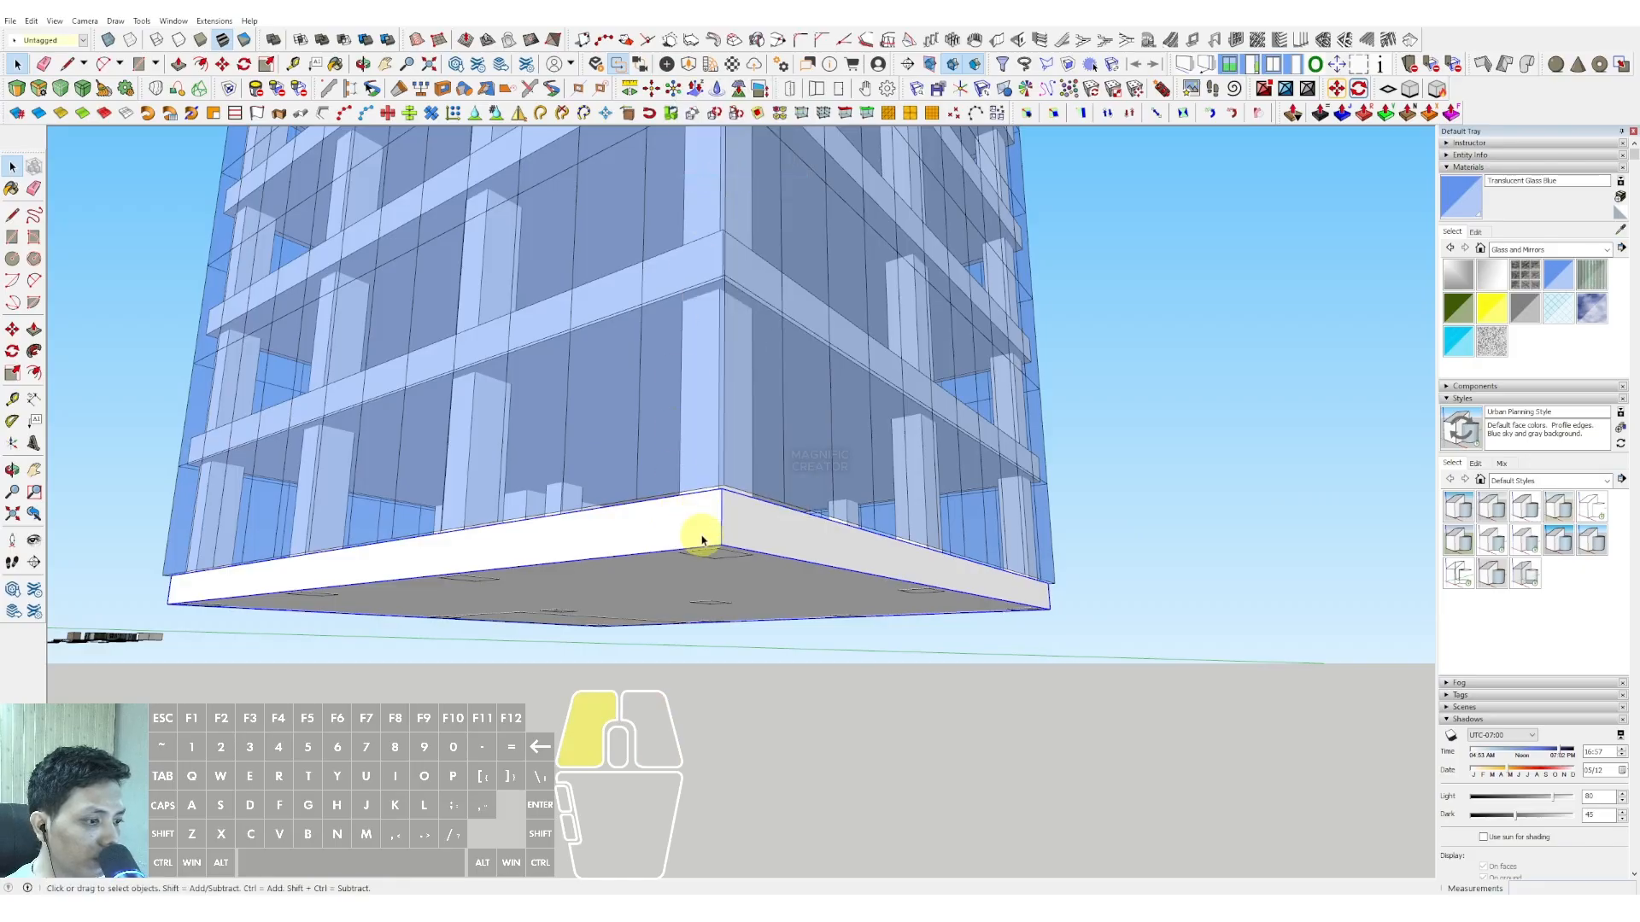
- Pull the base slab's side faces outward to the line of the glass envelope and close the slab
{"action": "double_click", "coordinate": [696, 530]}
{"action": "key", "text": "p"}
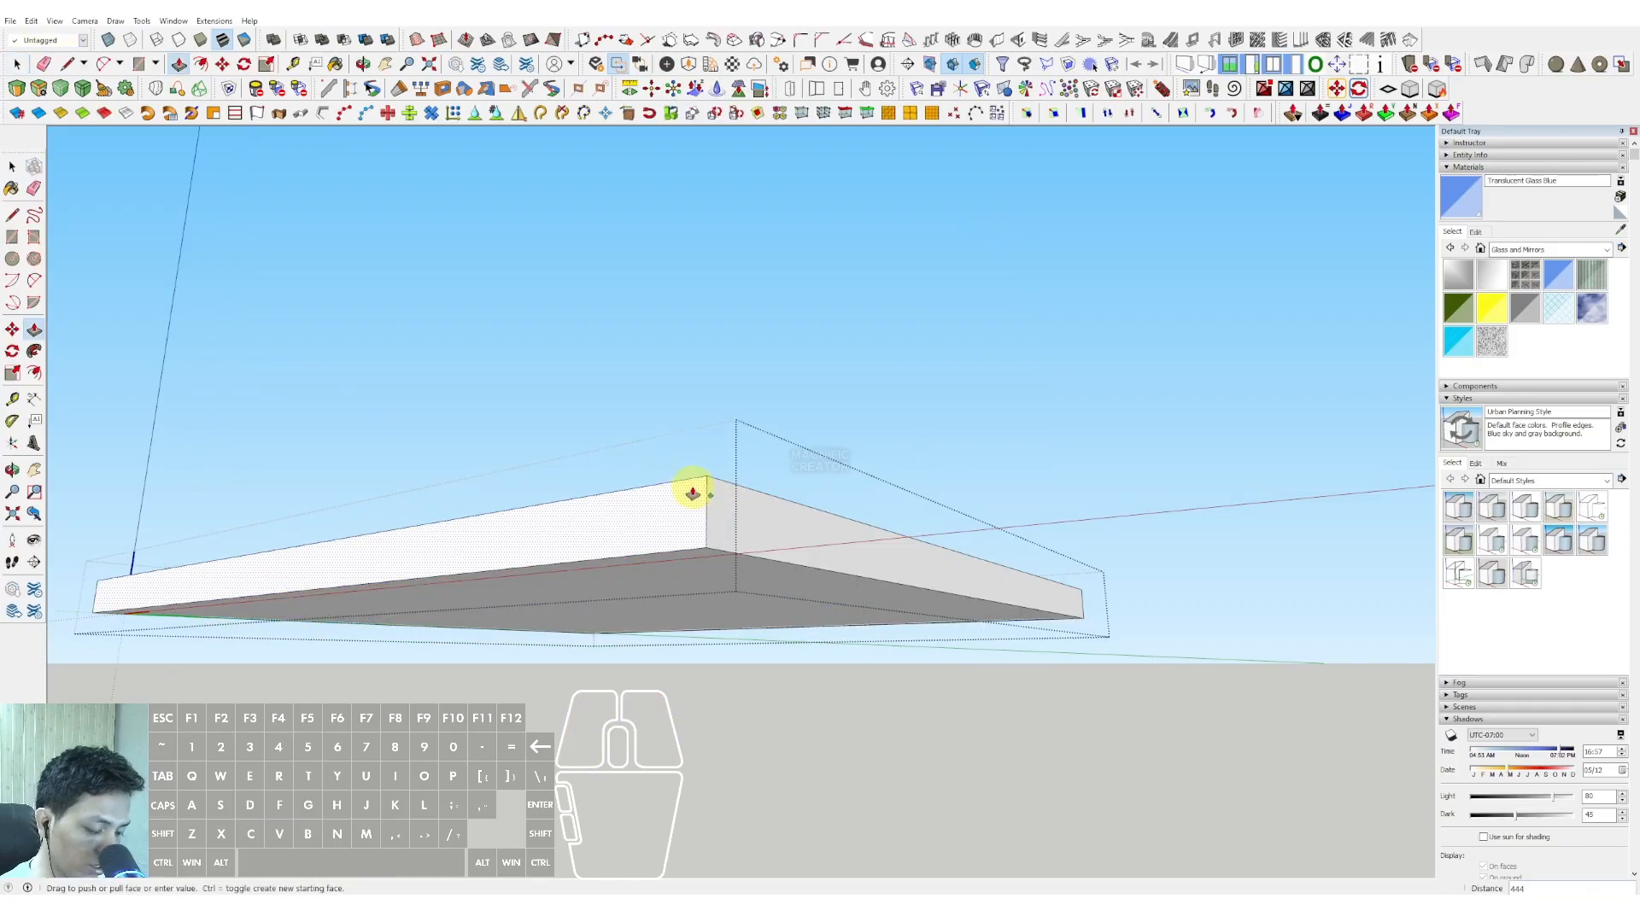
{"action": "key", "text": "i"}
{"action": "key", "text": "space"}
{"action": "left_click", "coordinate": [758, 529]}
{"action": "key", "text": "p"}
{"action": "key", "text": "space"}
{"action": "scroll", "coordinate": [529, 511], "scroll_direction": "down", "scroll_amount": 2}
{"action": "middle_click_drag", "start_coordinate": [482, 503], "coordinate": [781, 628]}
{"action": "key", "text": "space"}
{"action": "key", "text": "space"}
{"action": "middle_click_drag", "start_coordinate": [751, 560], "coordinate": [782, 602]}
{"action": "scroll", "coordinate": [490, 613], "scroll_direction": "down", "scroll_amount": 1}
{"action": "left_click", "coordinate": [971, 465]}
{"action": "scroll", "coordinate": [662, 536], "scroll_direction": "down", "scroll_amount": 3}
{"action": "middle_click_drag", "start_coordinate": [783, 603], "coordinate": [917, 546]}
{"action": "scroll", "coordinate": [760, 478], "scroll_direction": "up", "scroll_amount": 2}
{"action": "scroll", "coordinate": [670, 512], "scroll_direction": "up", "scroll_amount": 2}
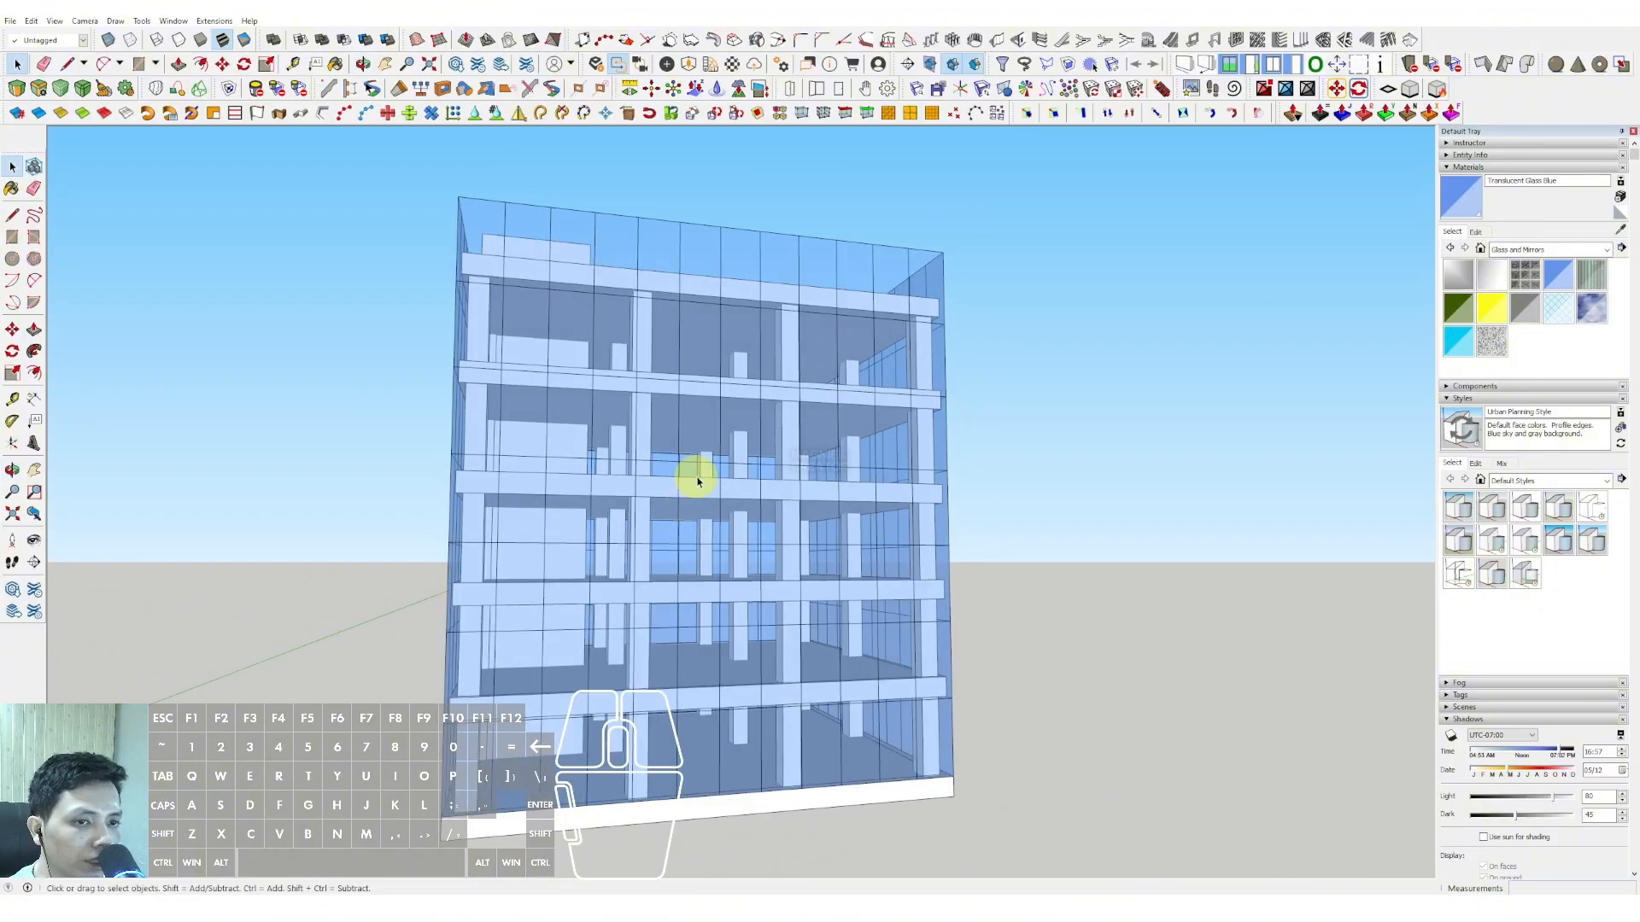
{"action": "middle_click_drag", "start_coordinate": [516, 430], "coordinate": [592, 418]}
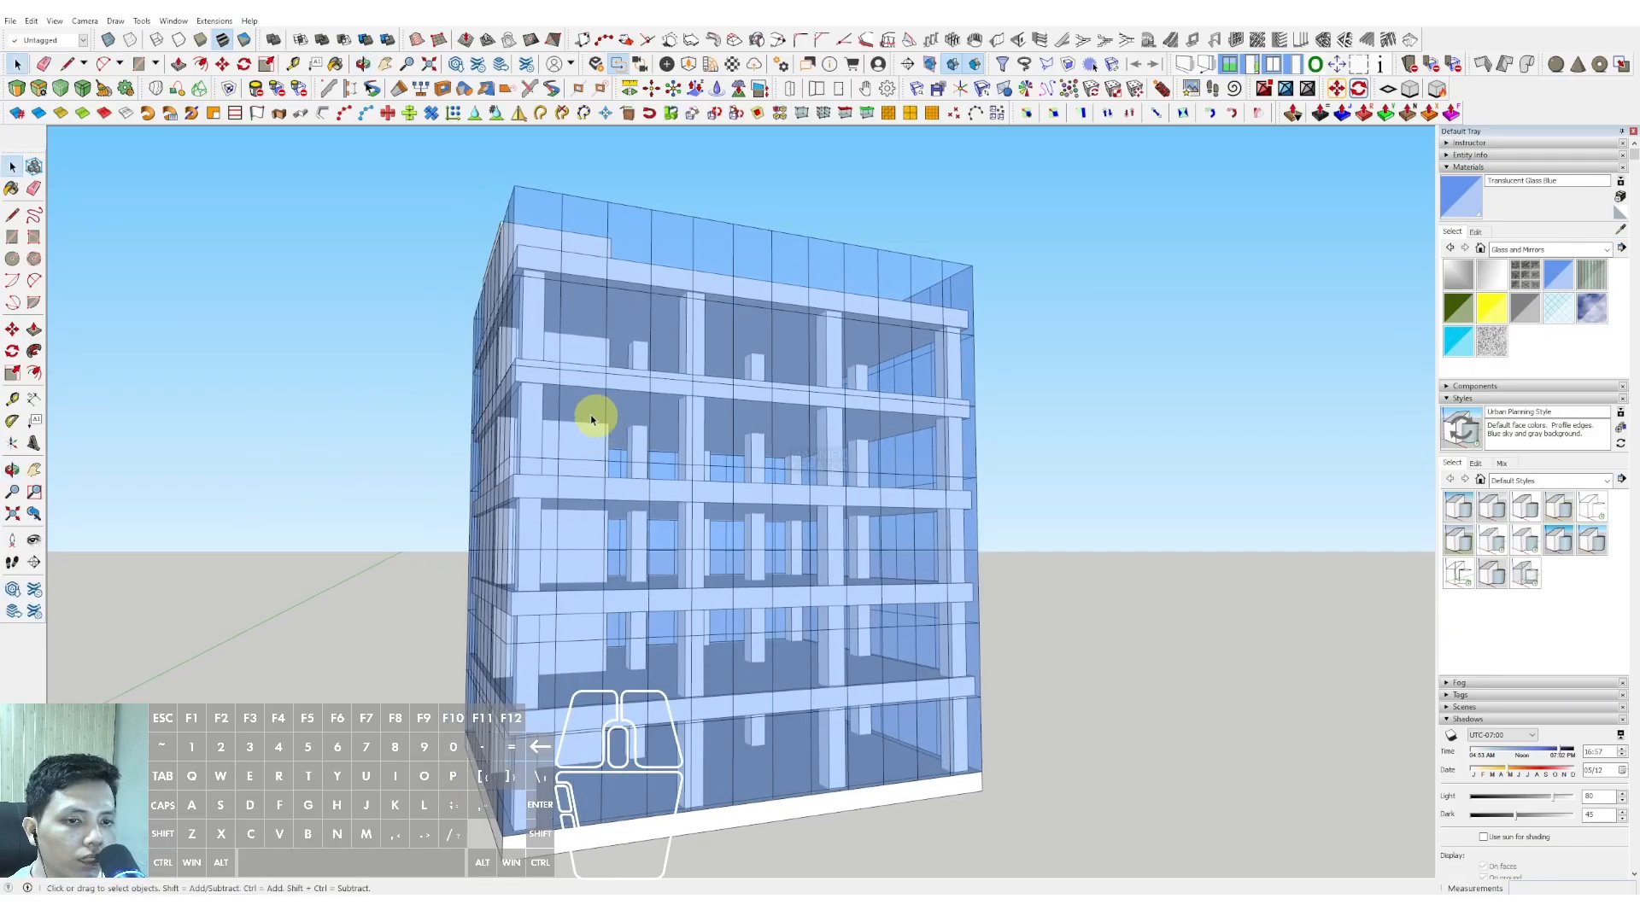
{"action": "left_click", "coordinate": [33, 261]}
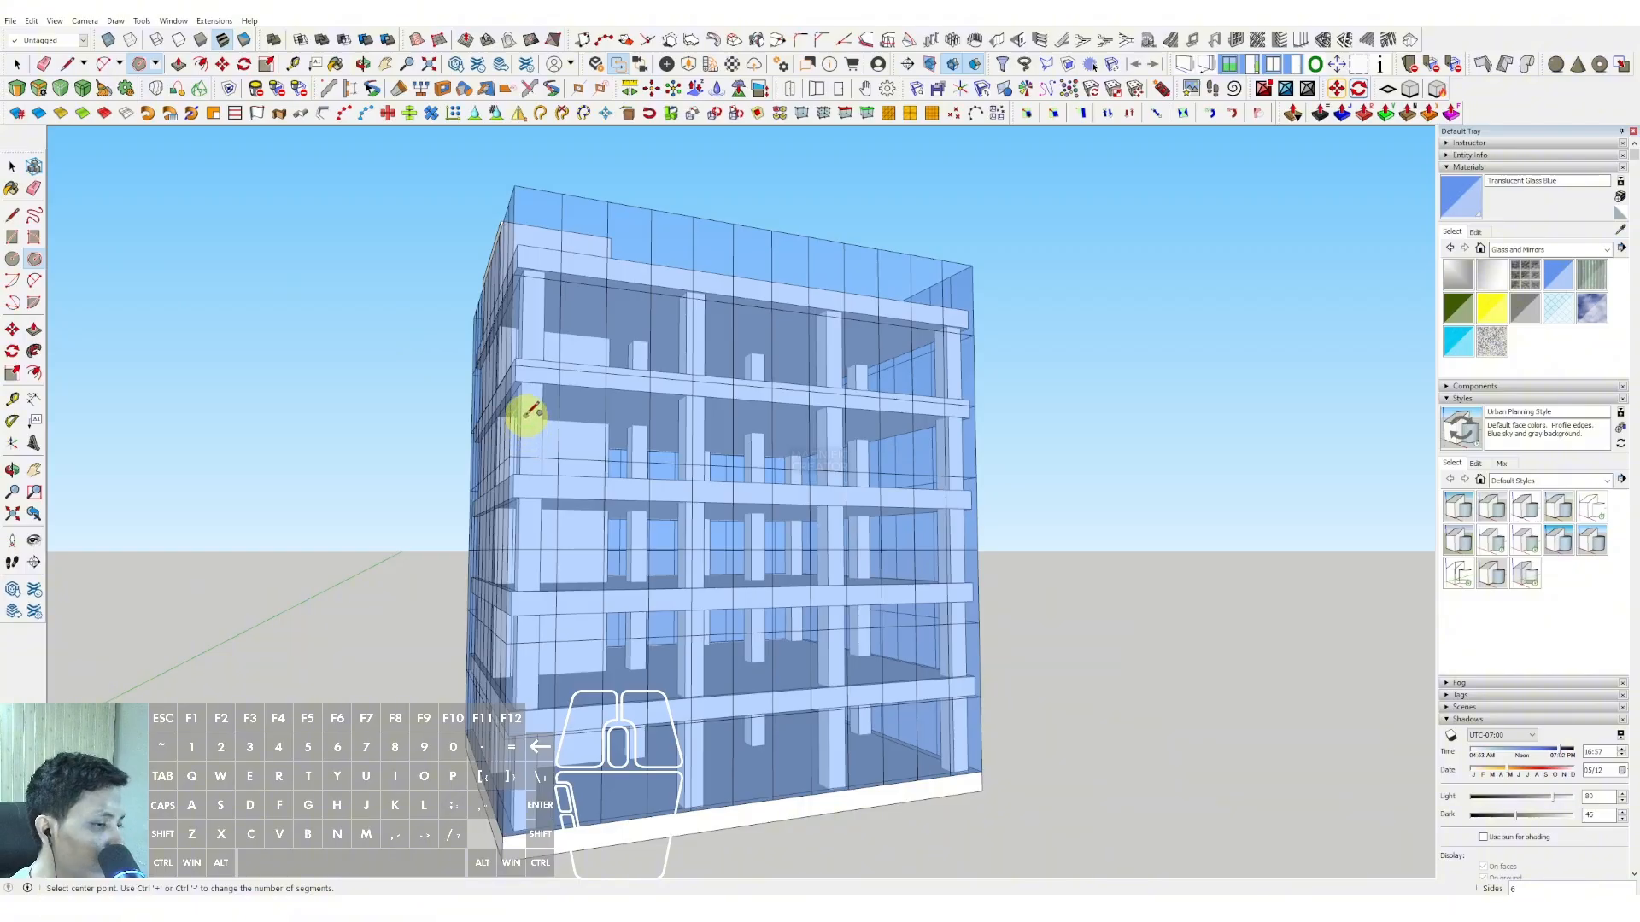
{"action": "scroll", "coordinate": [616, 420], "scroll_direction": "up", "scroll_amount": 2}
{"action": "left_click", "coordinate": [621, 422]}
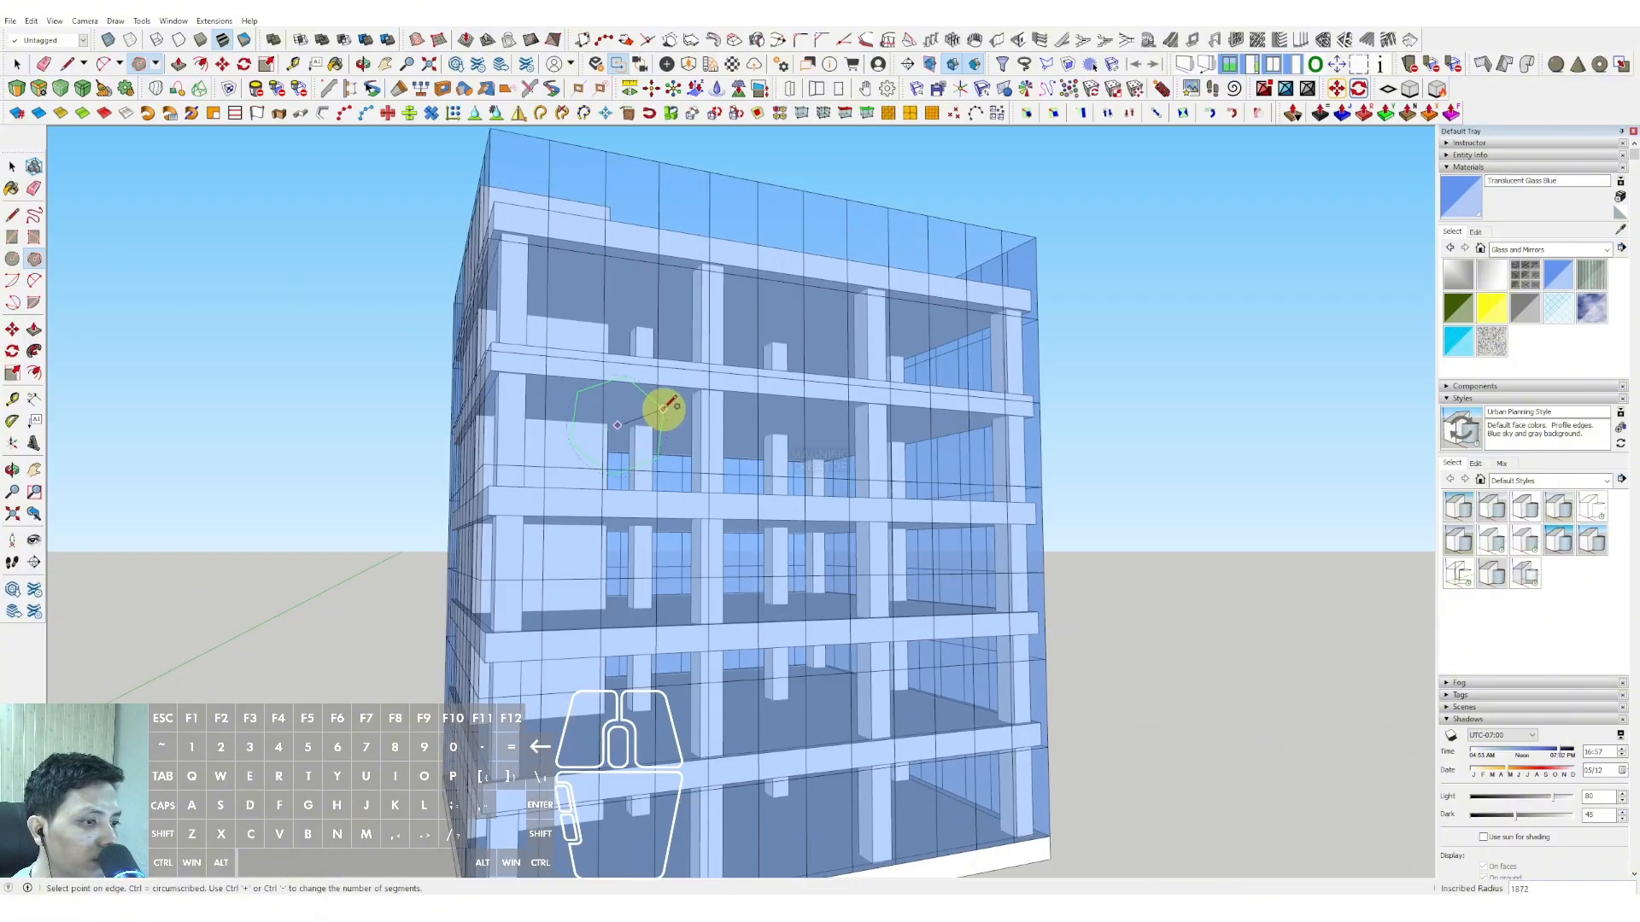
{"action": "scroll", "coordinate": [688, 423], "scroll_direction": "down", "scroll_amount": 2}
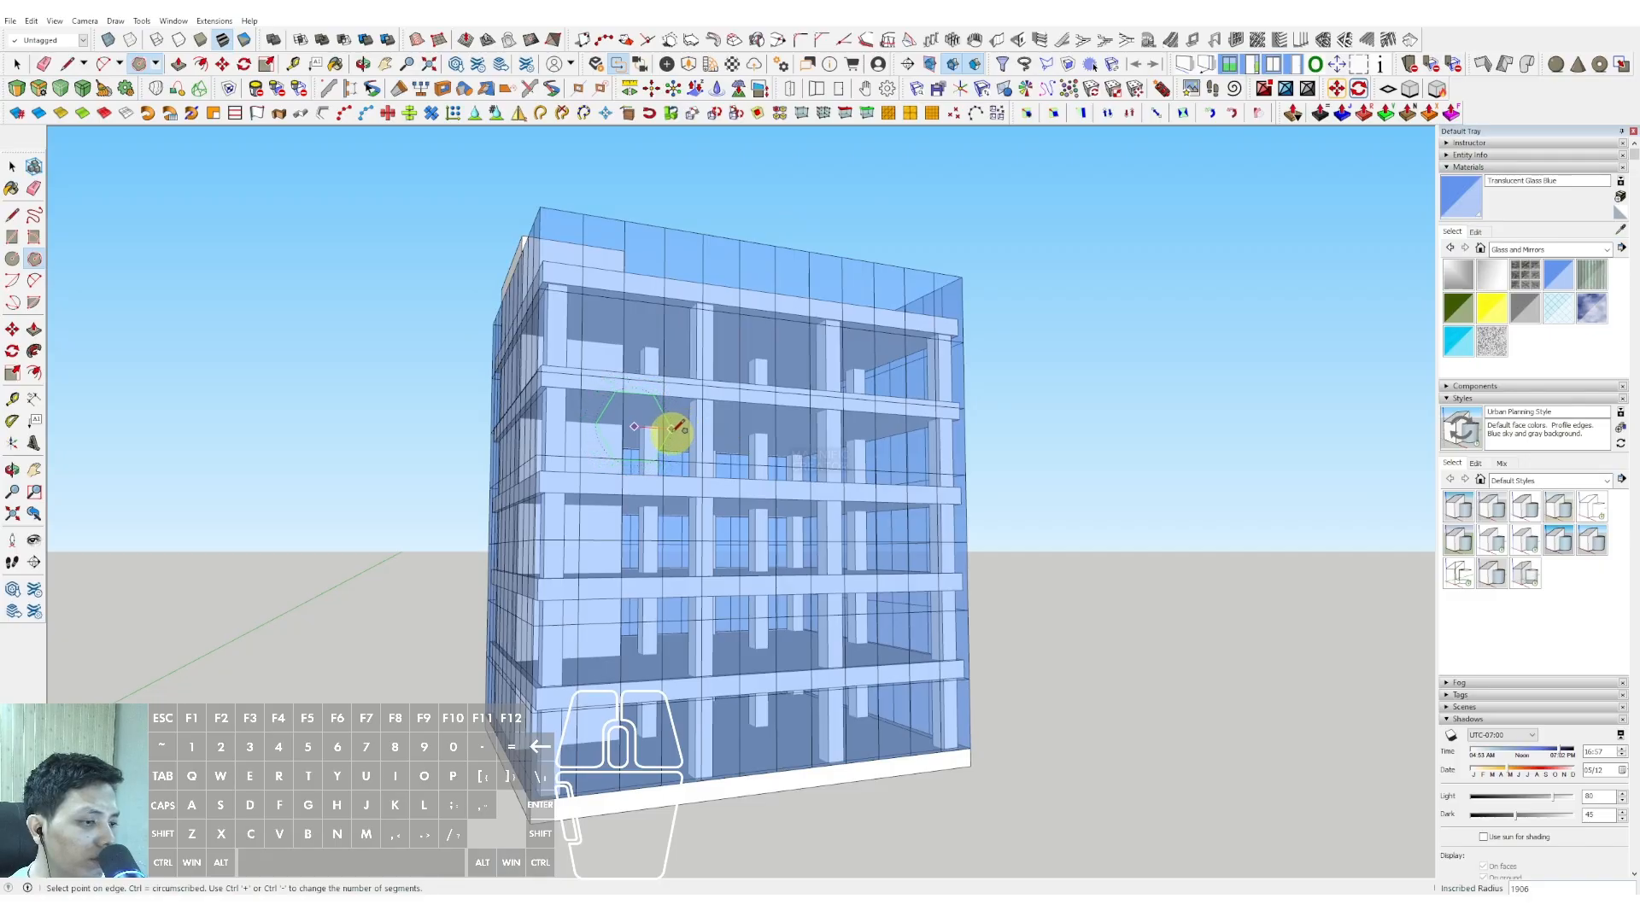
{"action": "scroll", "coordinate": [673, 430], "scroll_direction": "up", "scroll_amount": 3}
{"action": "key", "text": "space"}
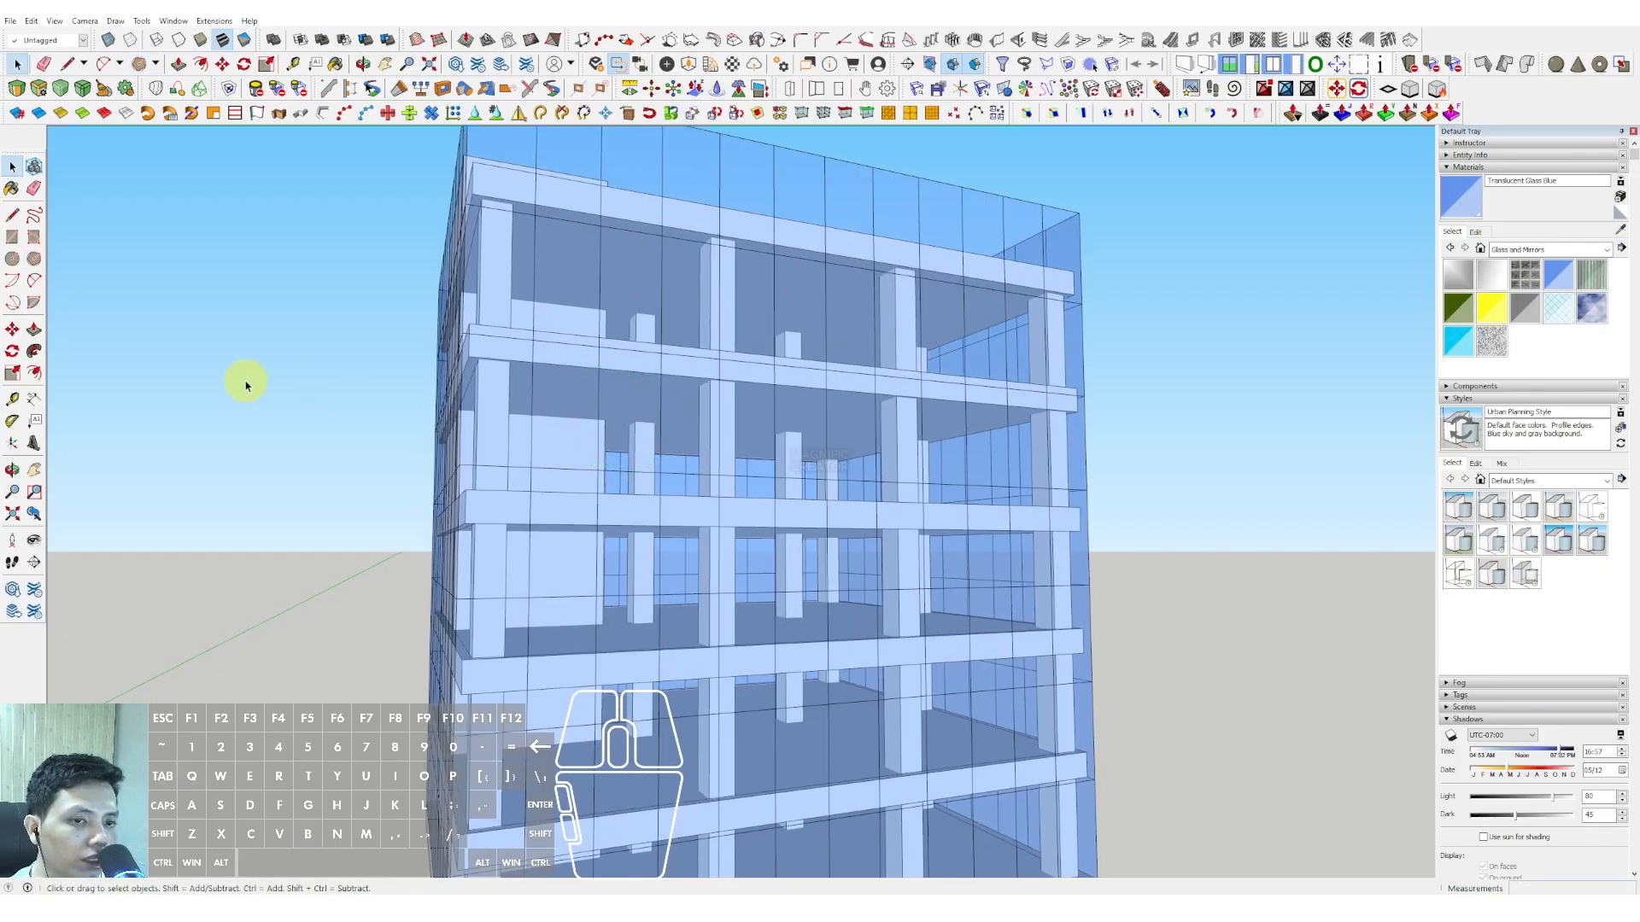
- Draw a six-sided polygon with a radius of about 1984 on the front glass wall, centred on a vertical grid line
{"action": "left_click", "coordinate": [34, 266]}
{"action": "scroll", "coordinate": [717, 435], "scroll_direction": "up", "scroll_amount": 1}
{"action": "left_click", "coordinate": [654, 406]}
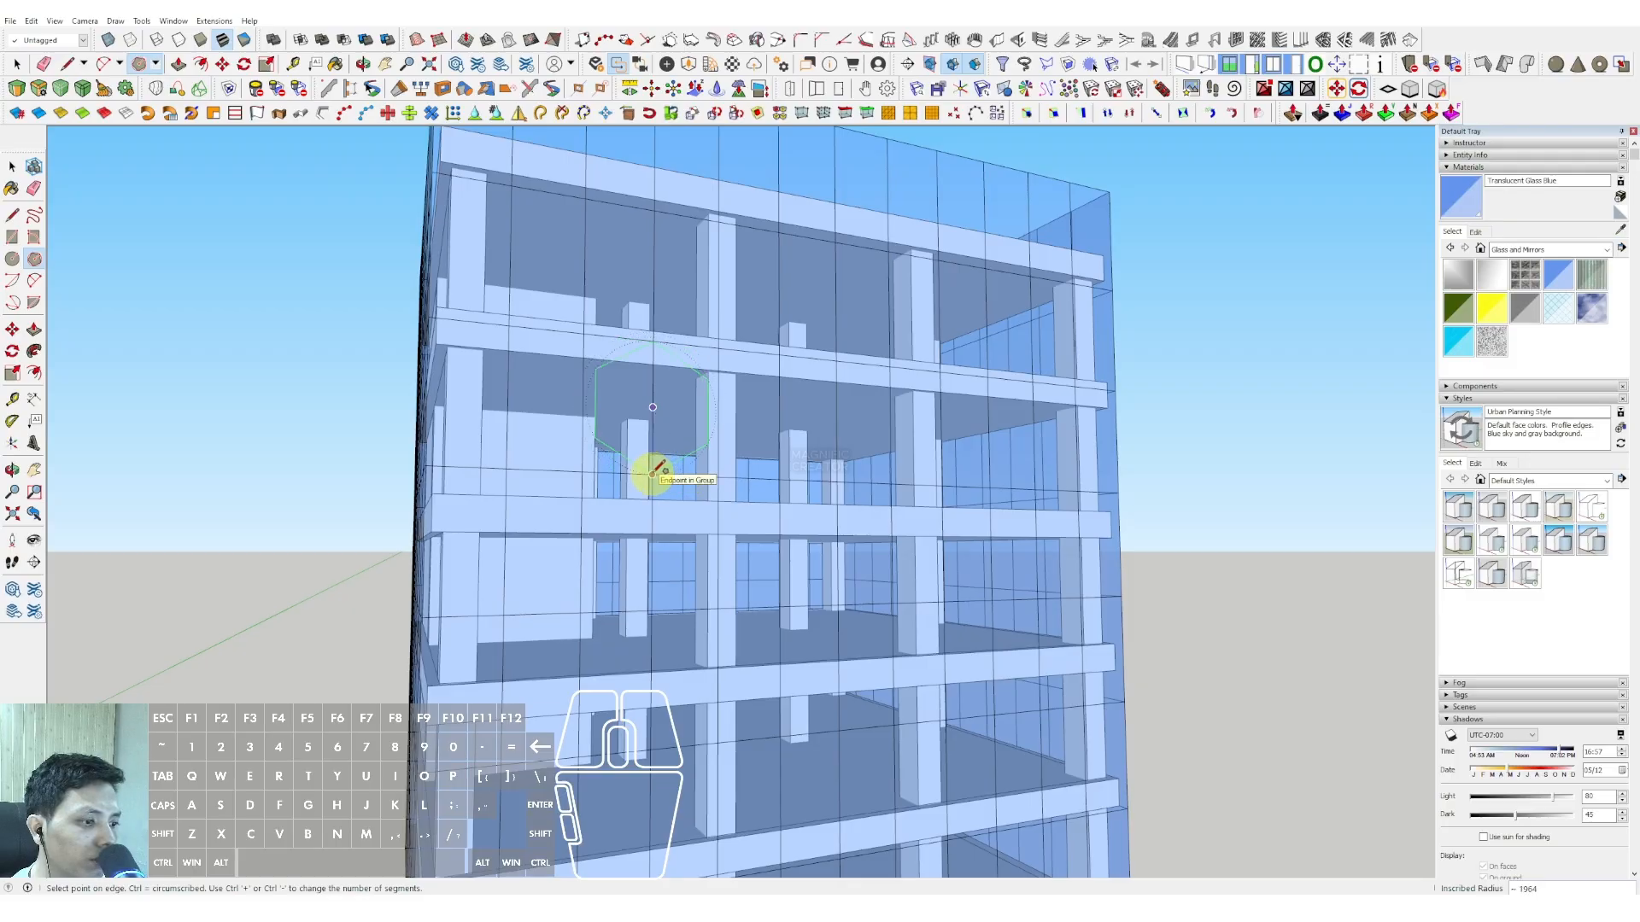
{"action": "left_click", "coordinate": [658, 470]}
{"action": "key", "text": "space"}
{"action": "scroll", "coordinate": [665, 414], "scroll_direction": "up", "scroll_amount": 2}
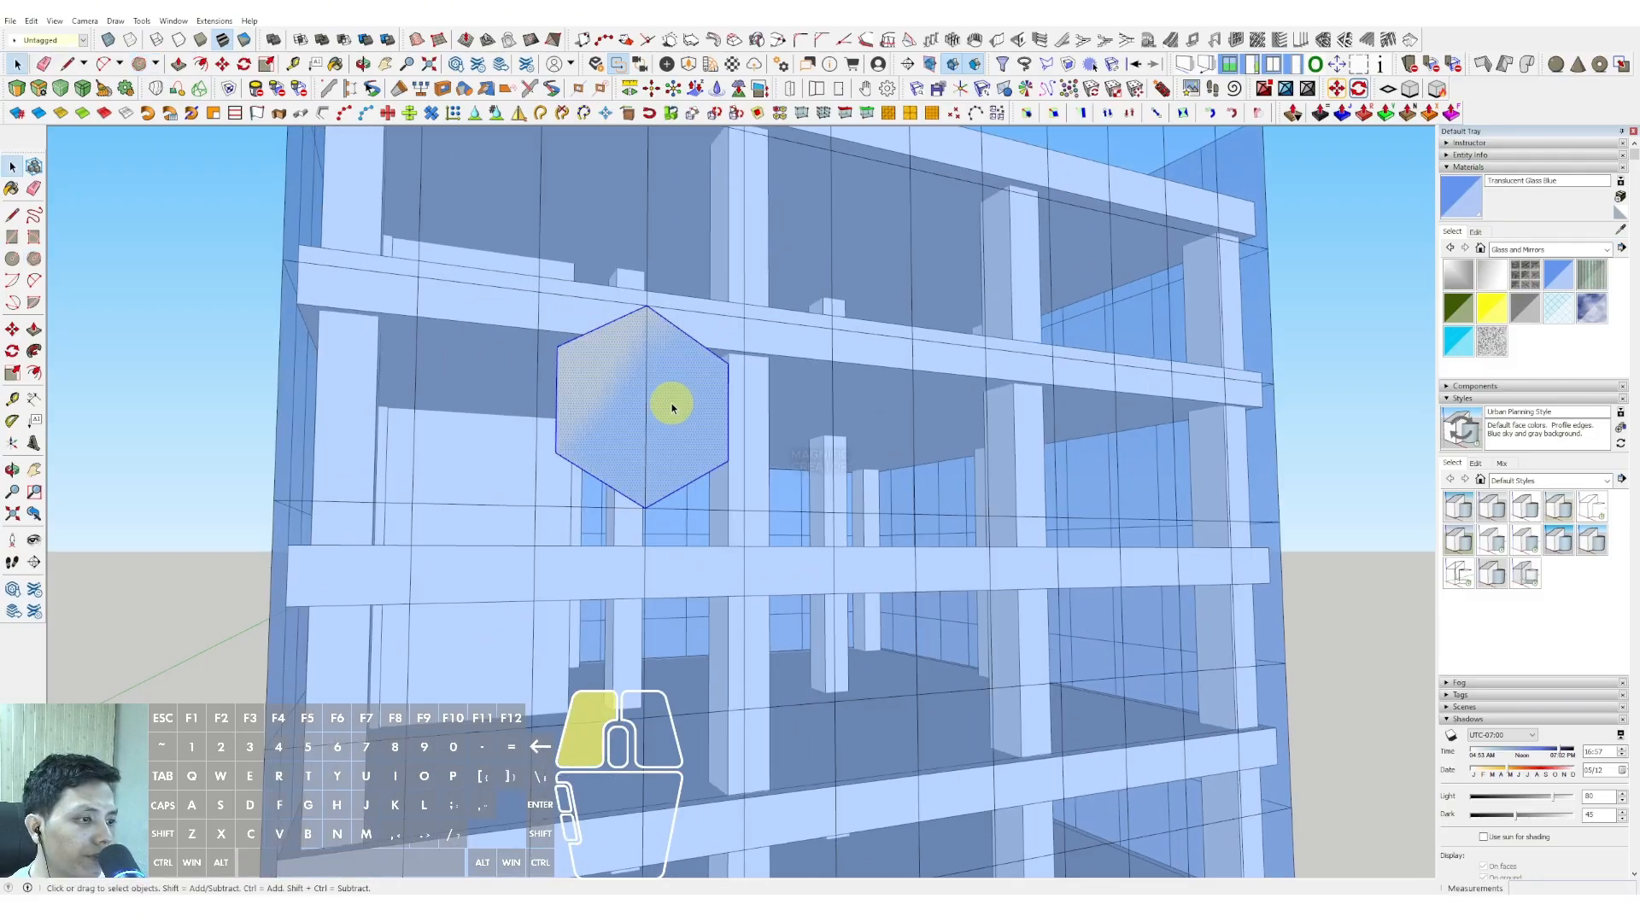
- Rotate the hexagon 90 degrees in the plane of the front glass wall
{"action": "key", "text": "q"}
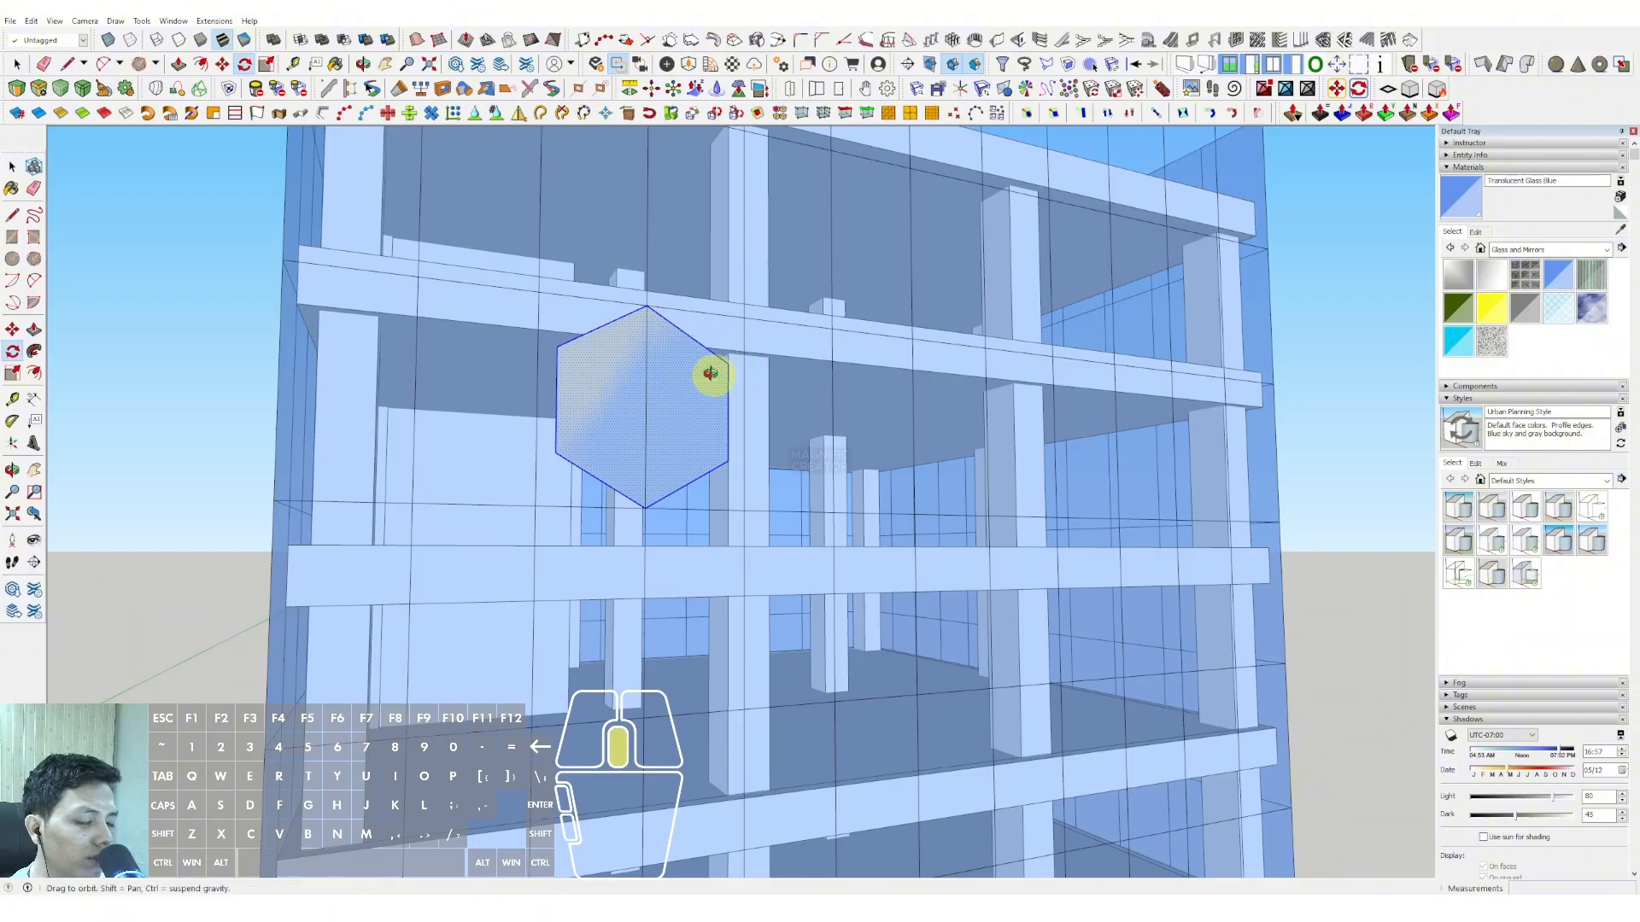
{"action": "middle_click_drag", "start_coordinate": [710, 373], "coordinate": [661, 492]}
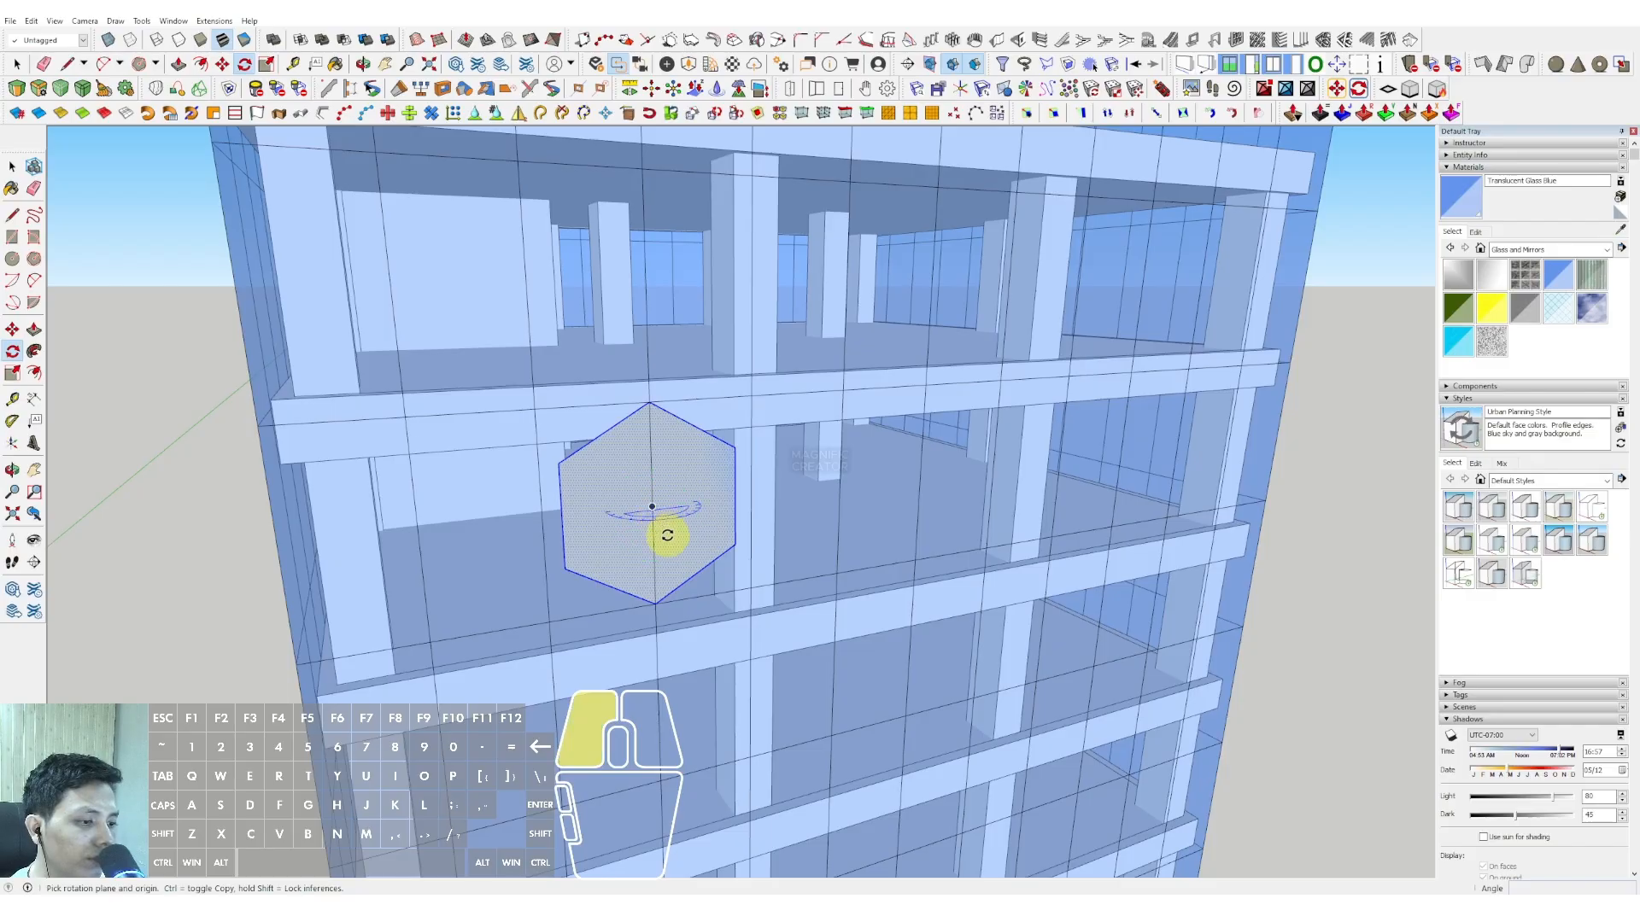
{"action": "key", "text": "space"}
{"action": "middle_click_drag", "start_coordinate": [633, 515], "coordinate": [730, 493]}
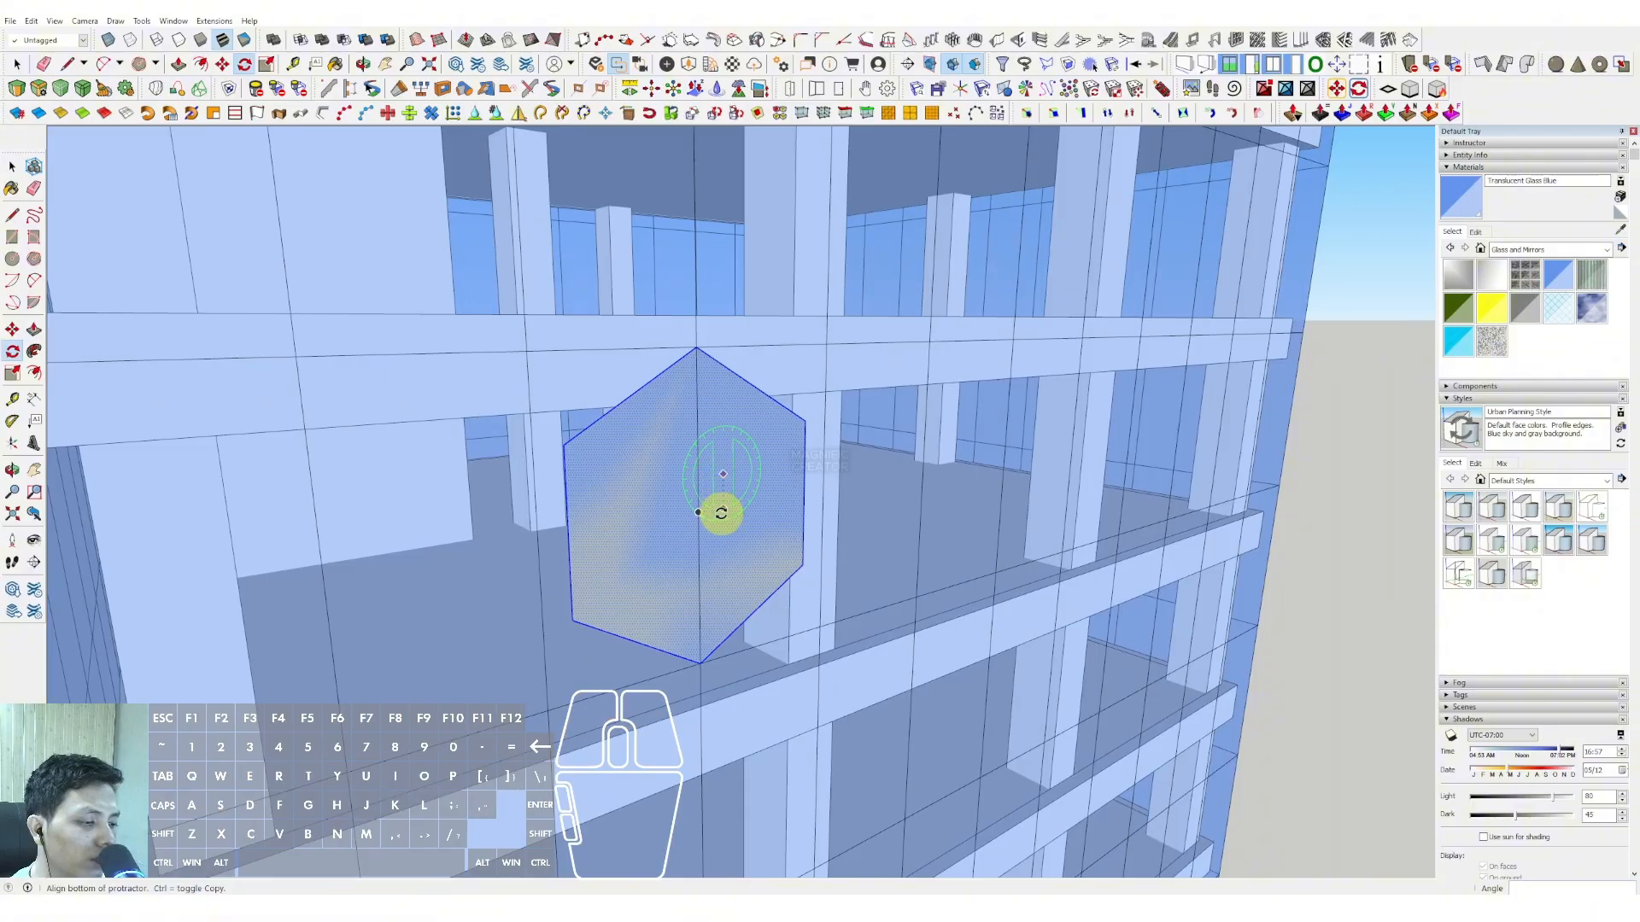
{"action": "left_click", "coordinate": [722, 510]}
{"action": "left_click", "coordinate": [776, 495]}
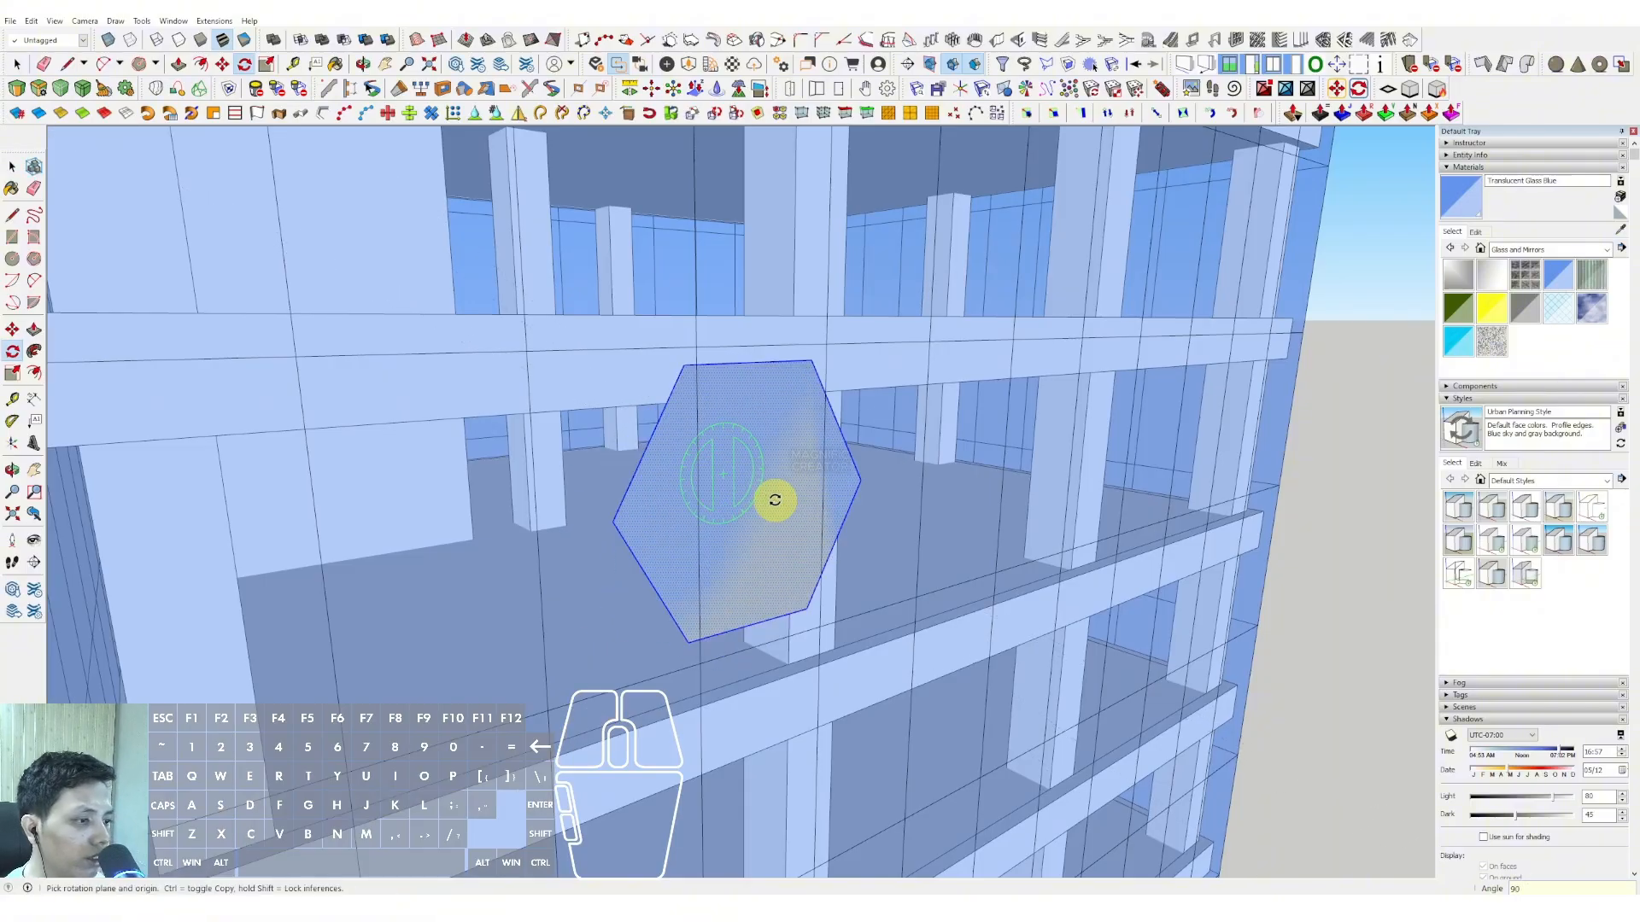
{"action": "key", "text": "space"}
- Move the hexagon by its lower-left corner onto the nearby facade grid intersection
{"action": "middle_click_drag", "start_coordinate": [776, 501], "coordinate": [812, 454]}
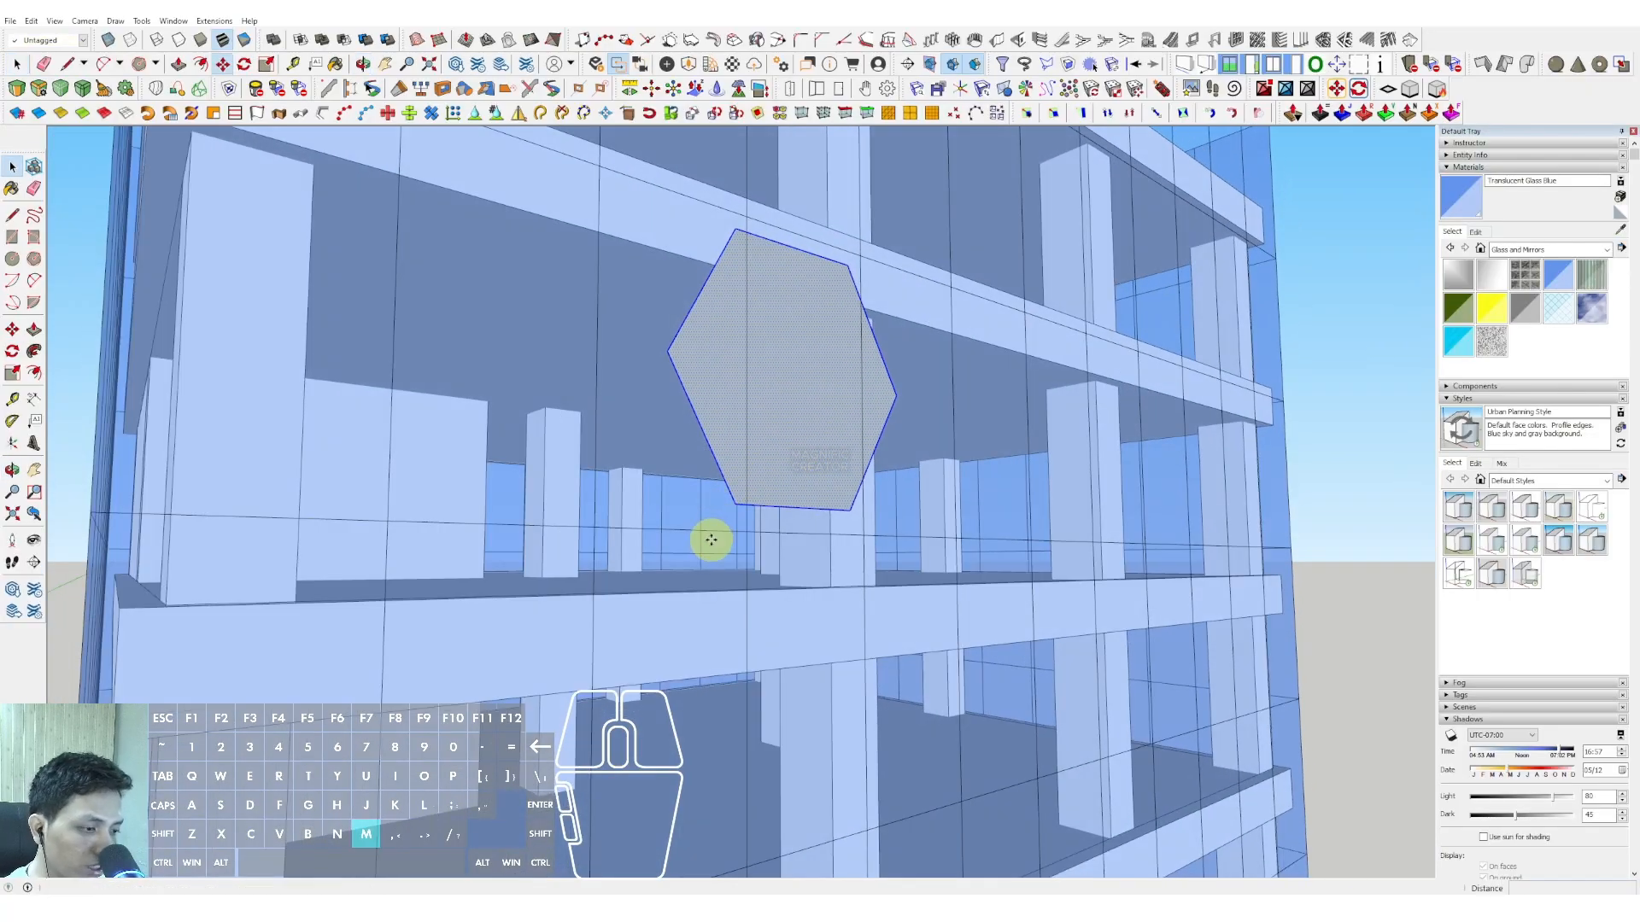
{"action": "left_click", "coordinate": [733, 504]}
{"action": "left_click", "coordinate": [599, 522]}
{"action": "key", "text": "space"}
{"action": "middle_click_drag", "start_coordinate": [685, 424], "coordinate": [725, 311]}
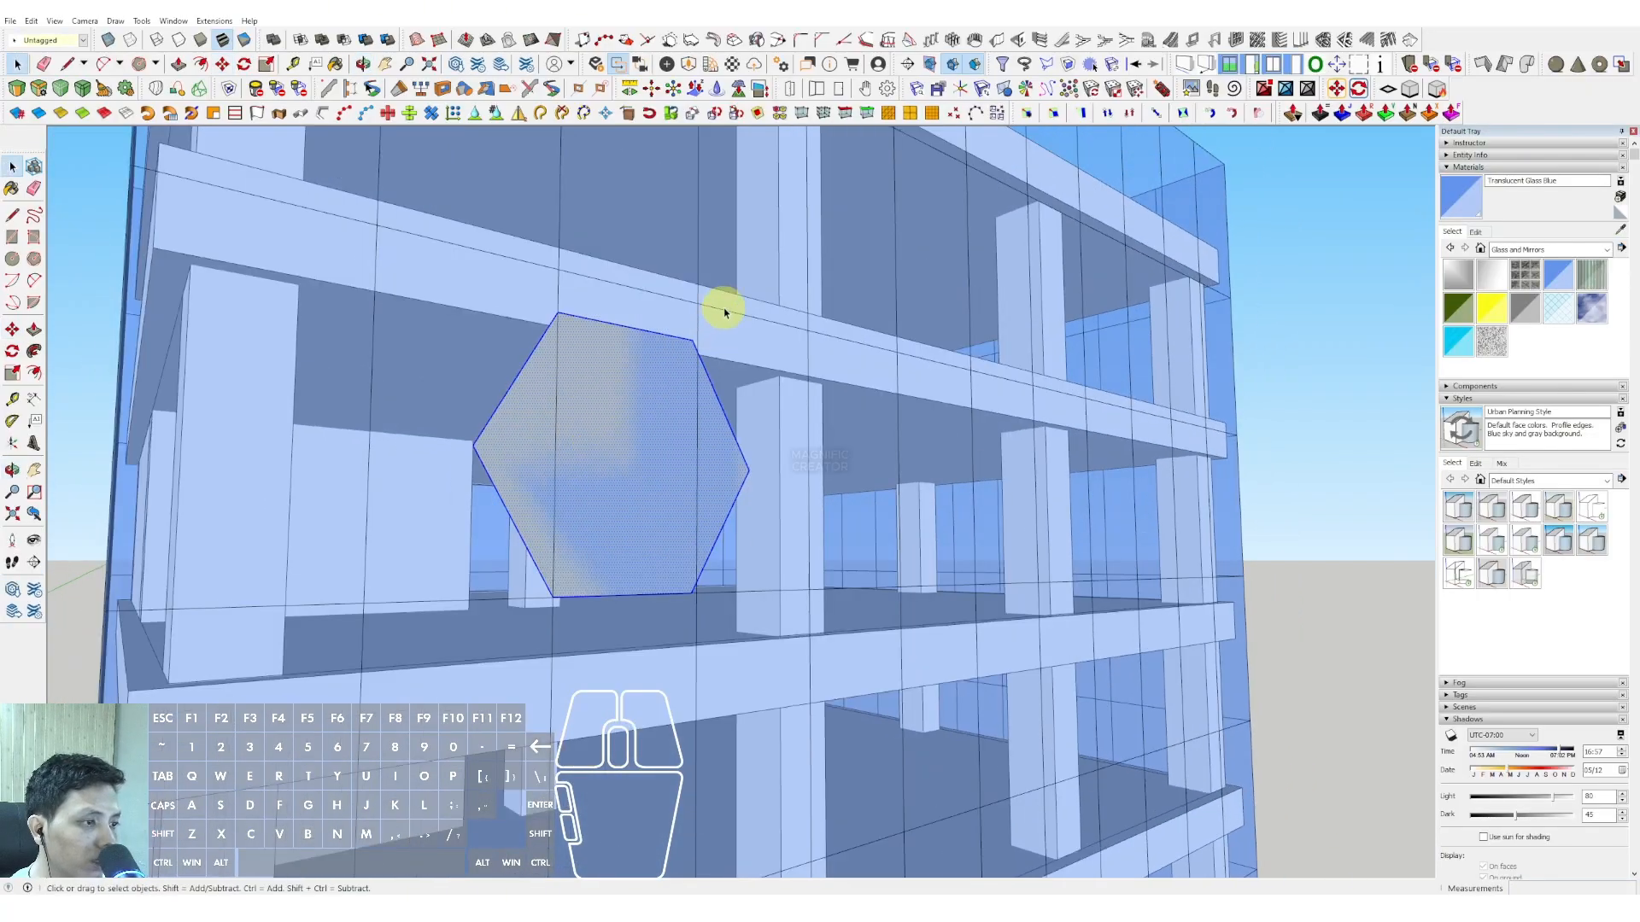
- Scale up the hexagon until its top edge meets the horizontal facade grid line above
{"action": "scroll", "coordinate": [725, 311], "scroll_direction": "up", "scroll_amount": 1}
{"action": "key", "text": "s"}
{"action": "left_click_drag", "start_coordinate": [752, 356], "coordinate": [780, 322]}
{"action": "key", "text": "space"}
{"action": "middle_click_drag", "start_coordinate": [779, 322], "coordinate": [567, 444]}
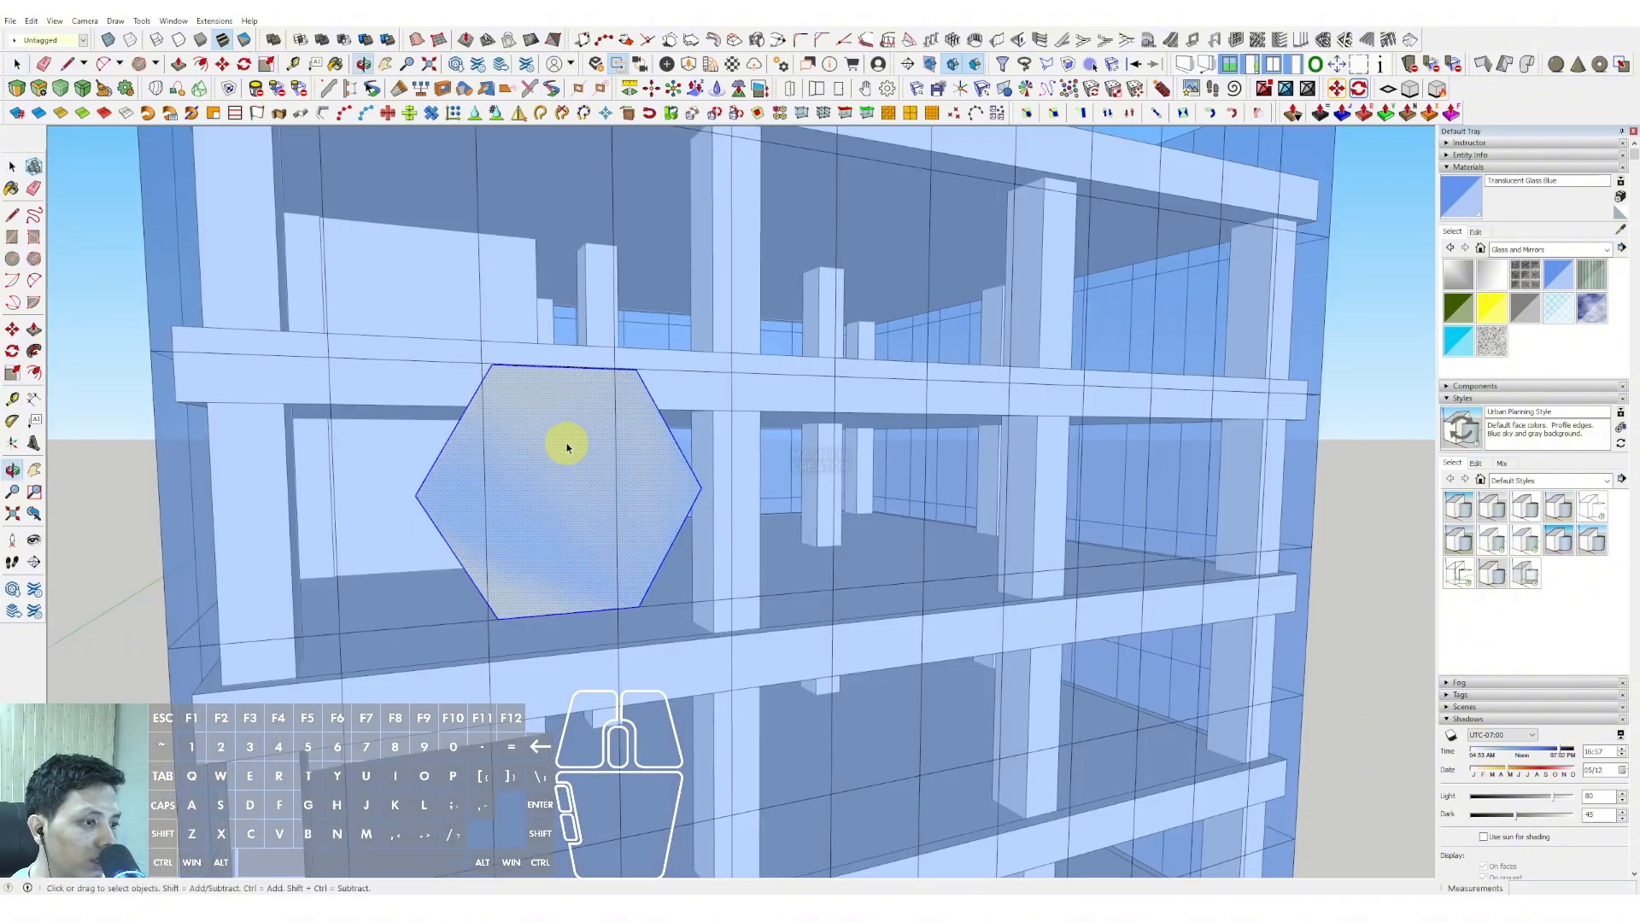
{"action": "key", "text": "s"}
{"action": "scroll", "coordinate": [732, 381], "scroll_direction": "up", "scroll_amount": 5}
{"action": "left_click_drag", "start_coordinate": [714, 339], "coordinate": [714, 340]}
{"action": "key", "text": "space"}
{"action": "scroll", "coordinate": [701, 350], "scroll_direction": "down", "scroll_amount": 3}
{"action": "middle_click_drag", "start_coordinate": [582, 443], "coordinate": [687, 385]}
- Offset the hexagon's outline inward on the front glass wall and delete the inner face to leave a hexagonal ring
{"action": "left_click", "coordinate": [748, 382]}
{"action": "scroll", "coordinate": [748, 383], "scroll_direction": "down", "scroll_amount": 1}
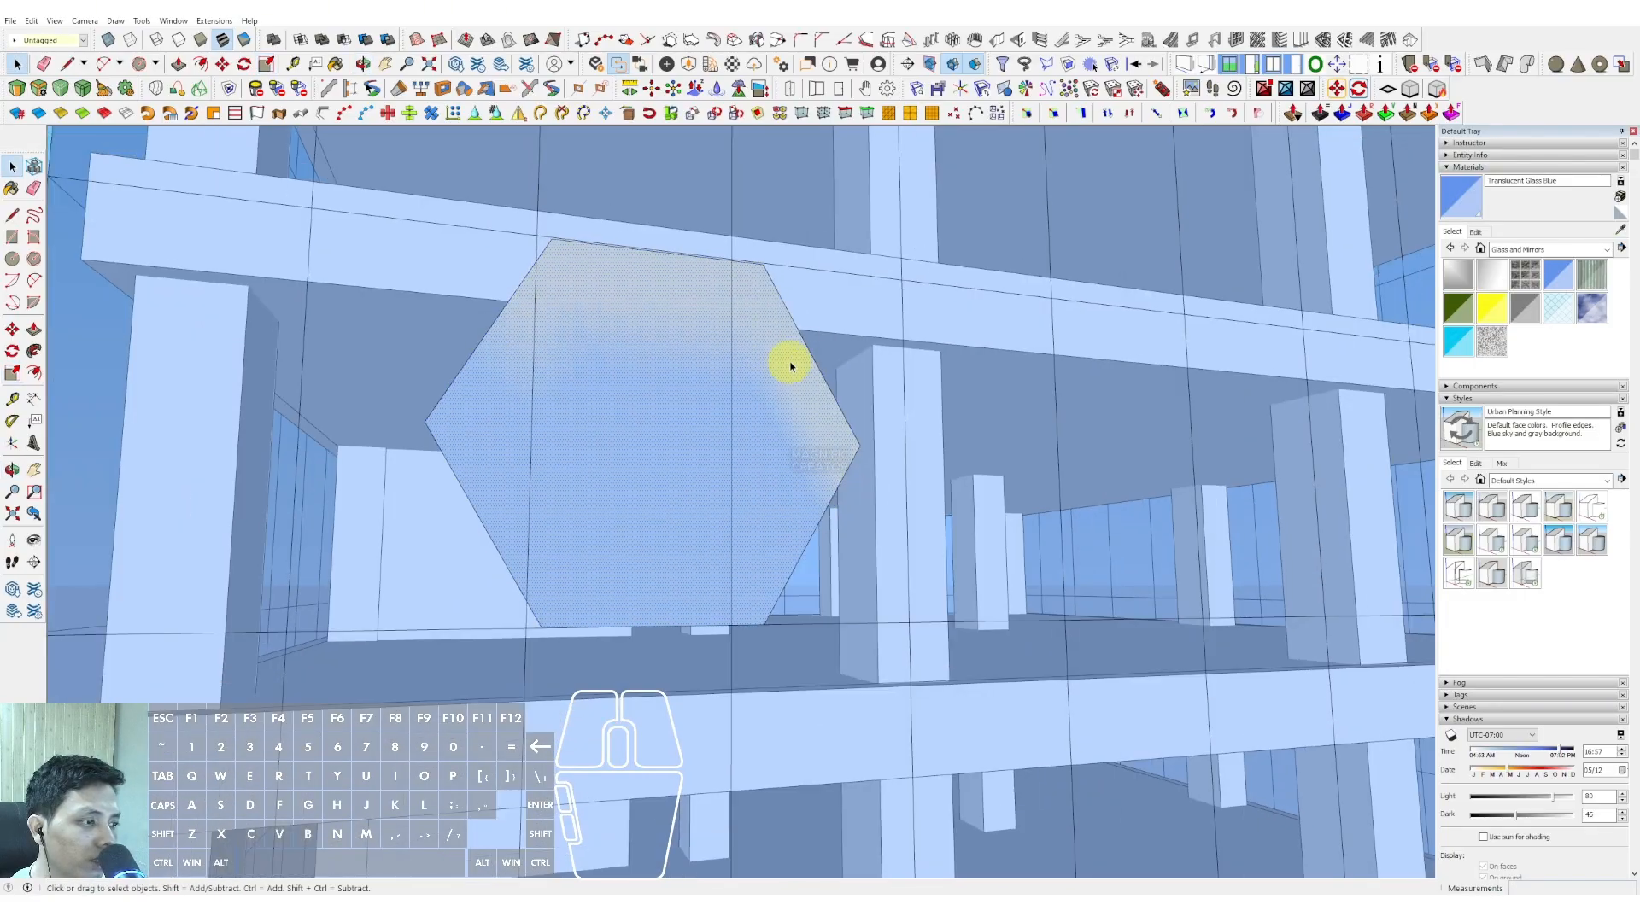
{"action": "left_click", "coordinate": [802, 341]}
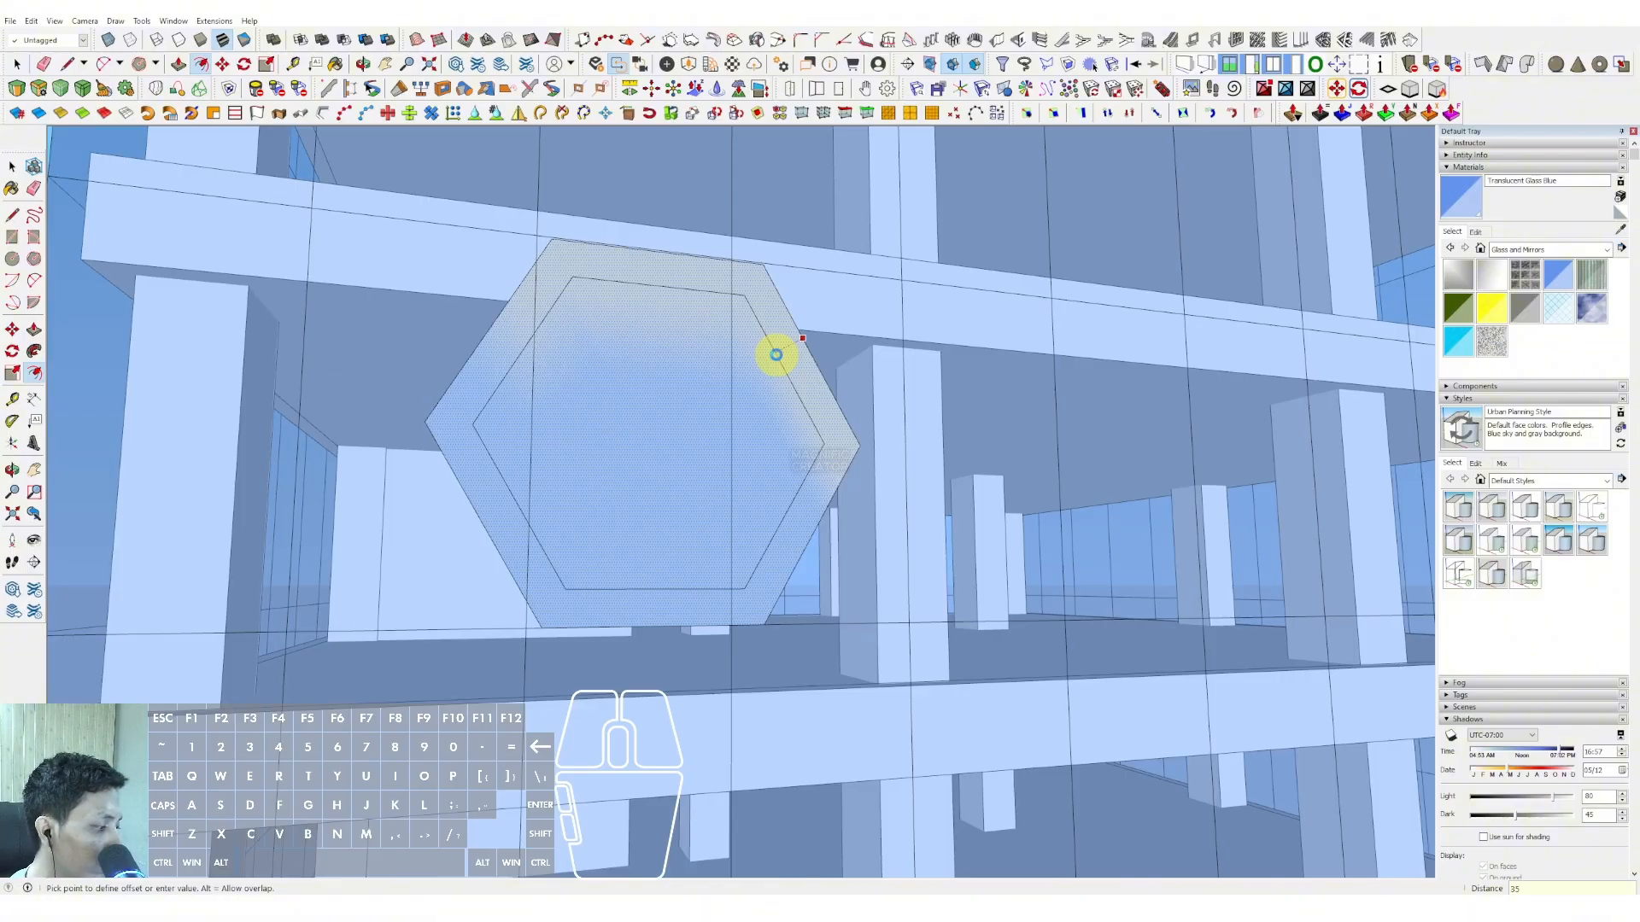
{"action": "left_click", "coordinate": [777, 357]}
{"action": "key", "text": "space"}
{"action": "left_click", "coordinate": [611, 381]}
{"action": "key", "text": "Delete"}
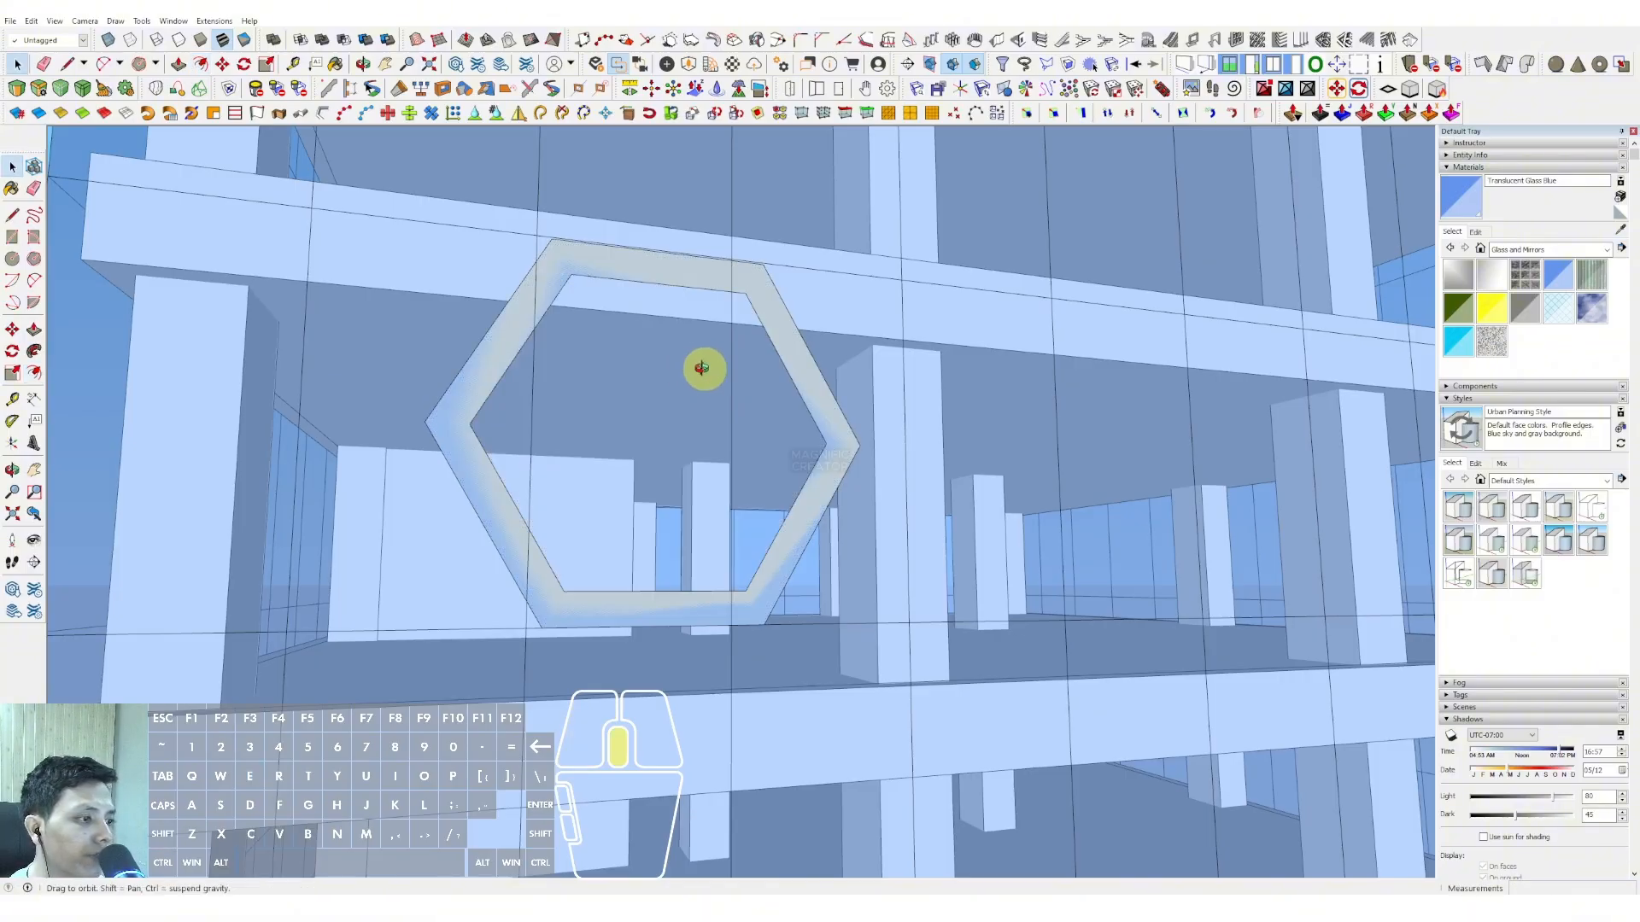
- Extrude the hexagonal ring outward from the glass wall by about 315
{"action": "middle_click_drag", "start_coordinate": [695, 367], "coordinate": [766, 333]}
{"action": "key", "text": "p"}
{"action": "left_click", "coordinate": [757, 300]}
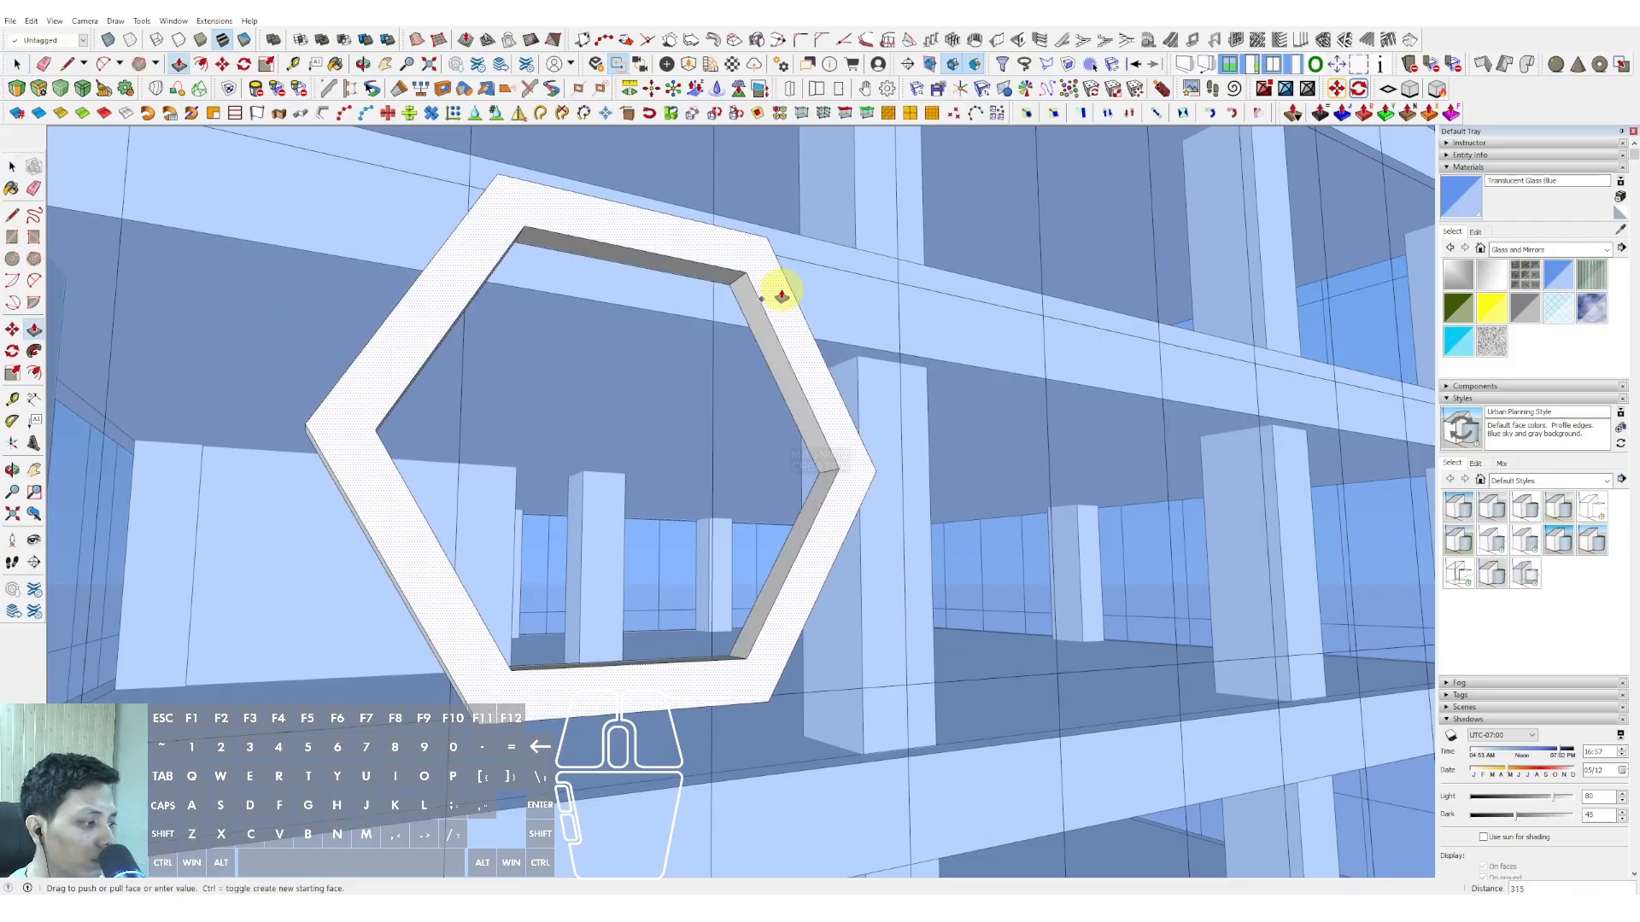
{"action": "key", "text": "Return"}
{"action": "key", "text": "space"}
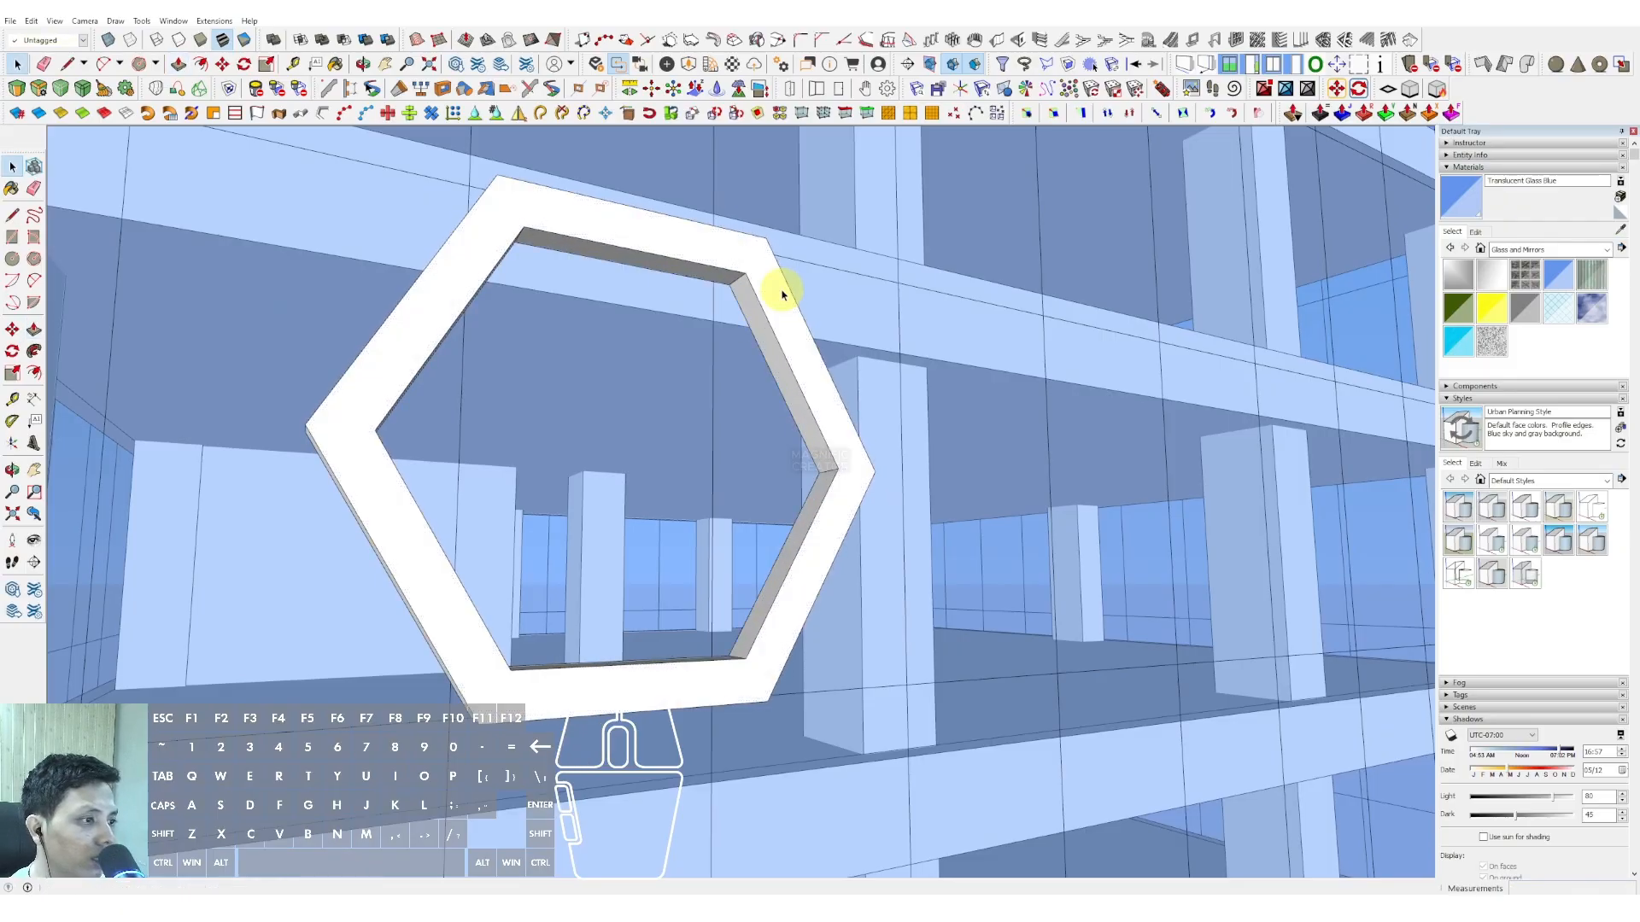
- Select the whole extruded hexagonal frame and make it a group
{"action": "triple_click", "coordinate": [781, 290]}
{"action": "right_click", "coordinate": [782, 289]}
{"action": "left_click", "coordinate": [813, 400]}
{"action": "scroll", "coordinate": [775, 409], "scroll_direction": "down", "scroll_amount": 6}
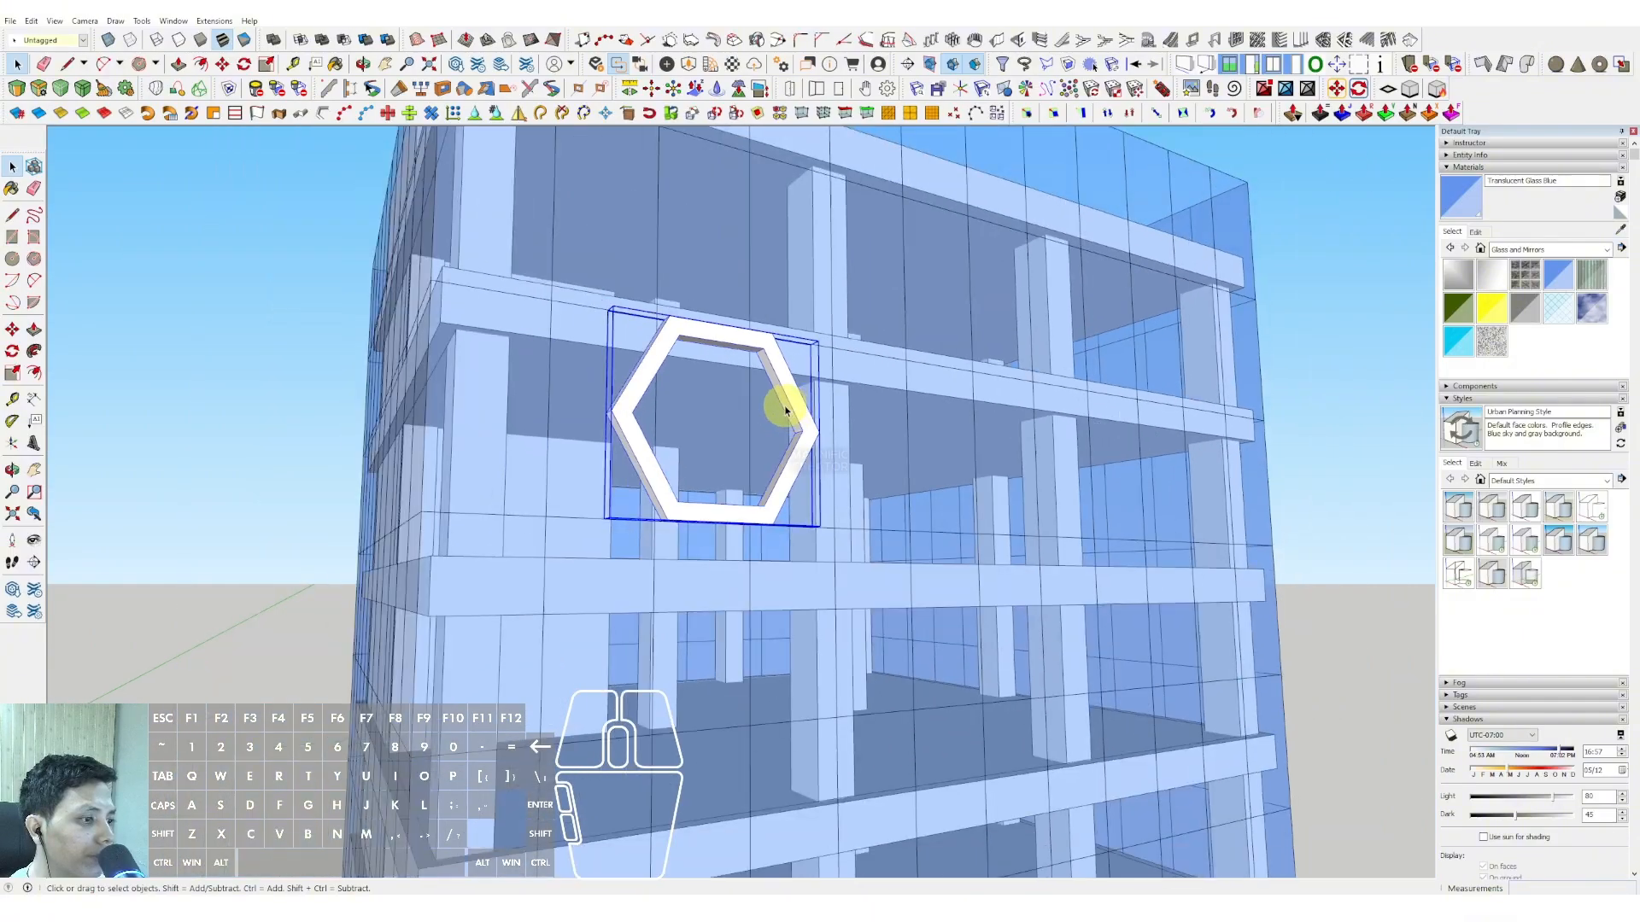
- Create a new material named HONEYCOMB based on a light grey from the Colors collection
{"action": "middle_click_drag", "start_coordinate": [719, 418], "coordinate": [601, 434]}
{"action": "left_click", "coordinate": [1614, 252]}
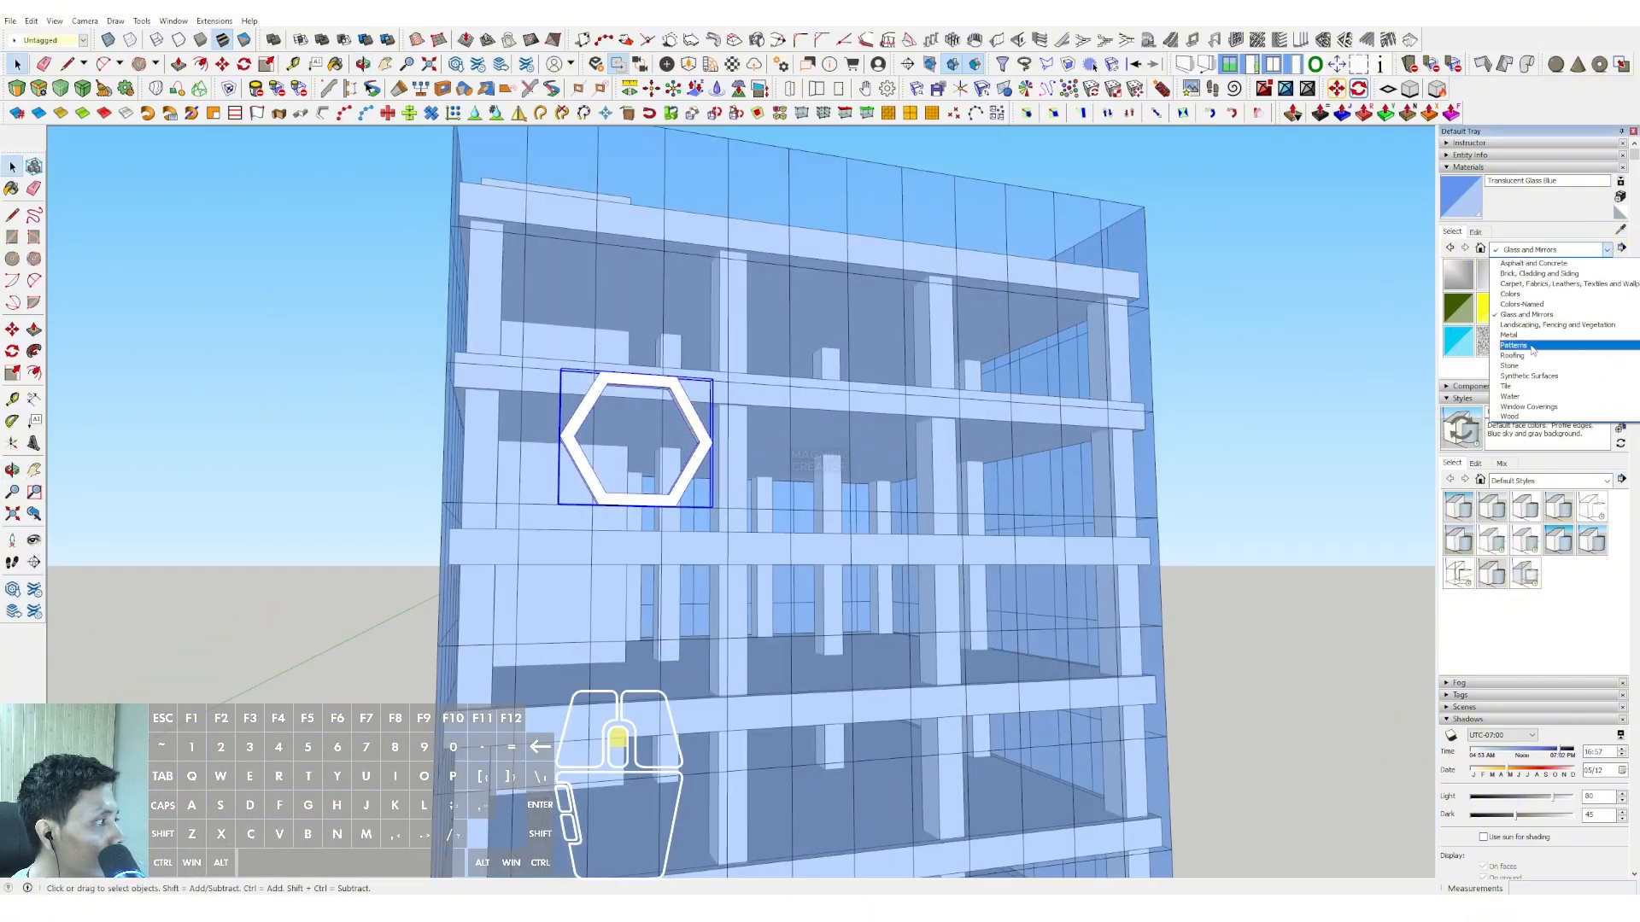
{"action": "left_click", "coordinate": [1506, 312]}
{"action": "scroll", "coordinate": [1516, 315], "scroll_direction": "down", "scroll_amount": 10}
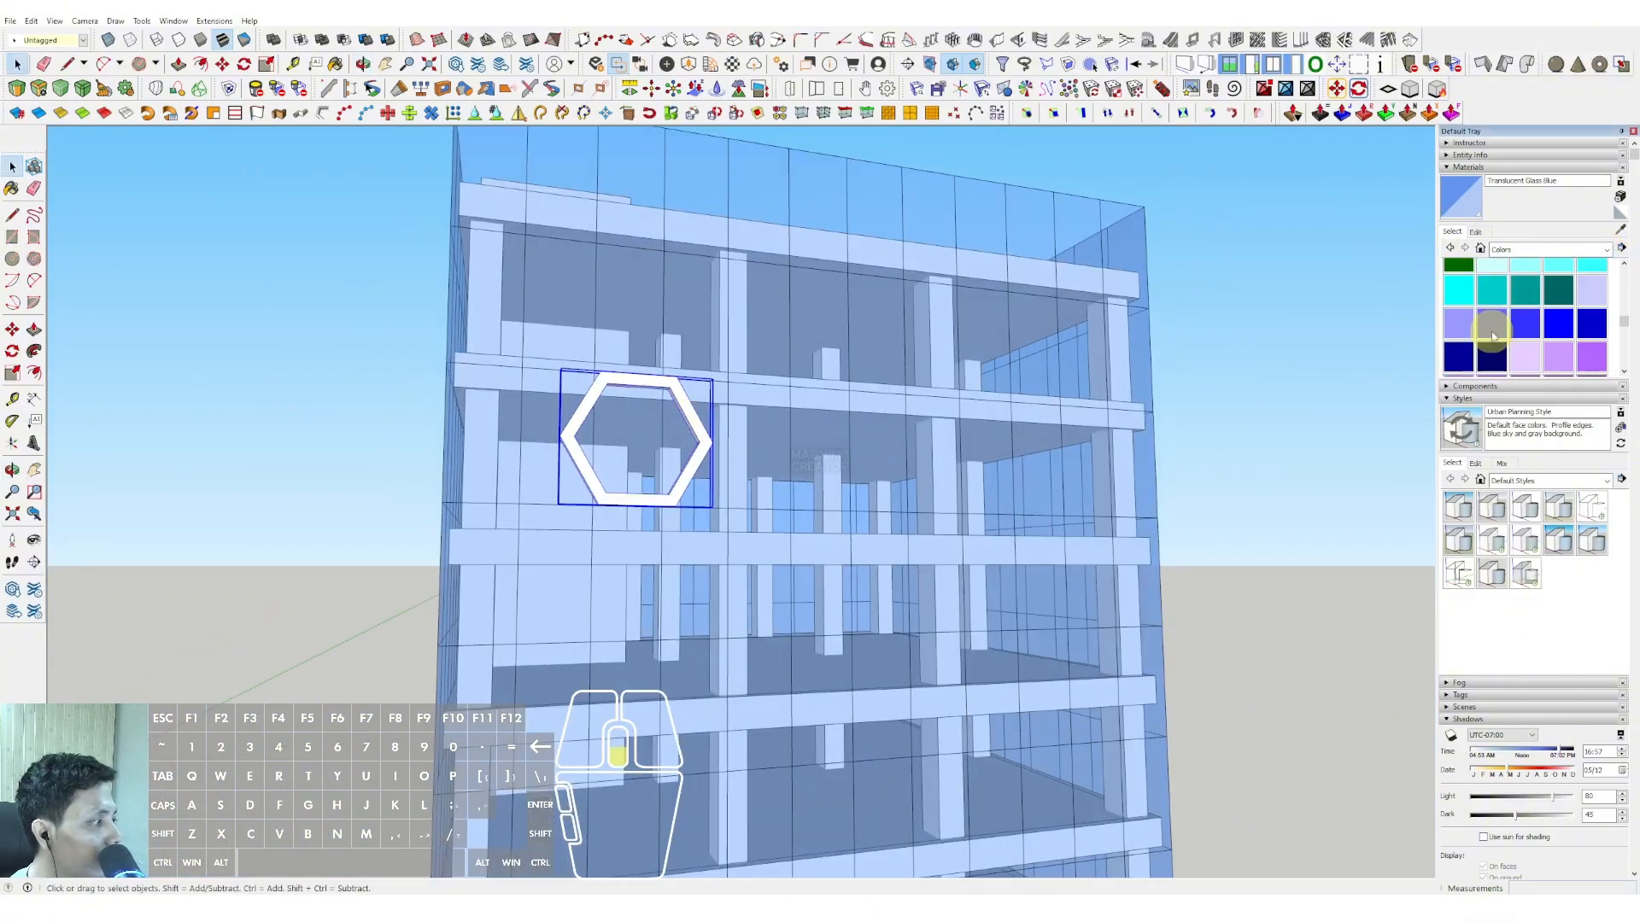
{"action": "left_click", "coordinate": [1535, 296]}
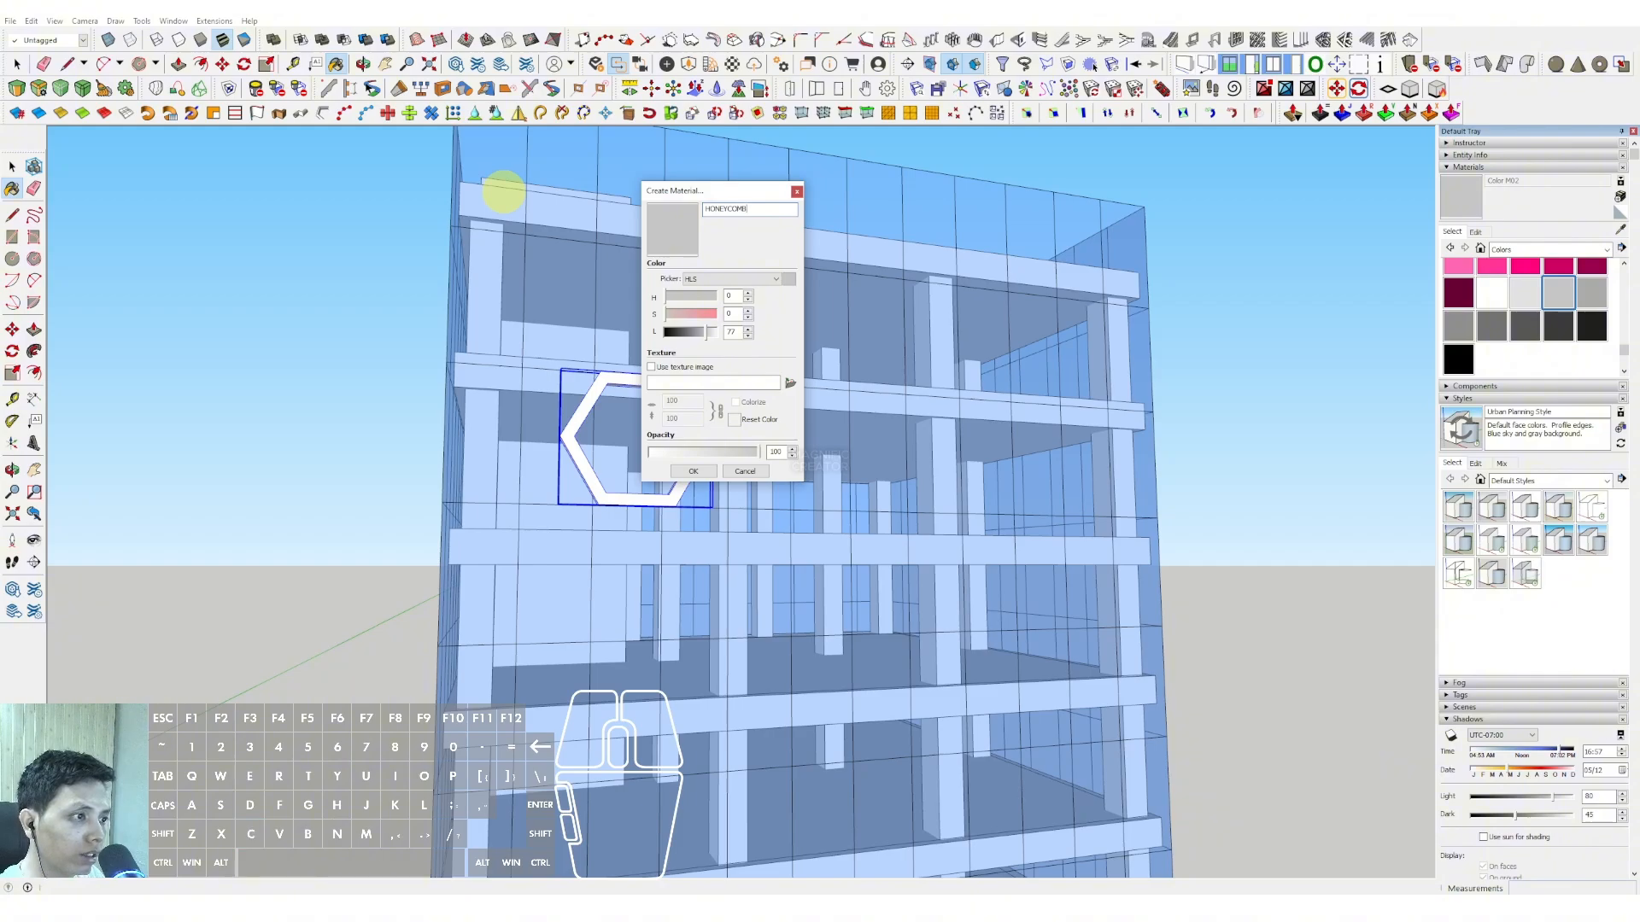
{"action": "left_click", "coordinate": [694, 473]}
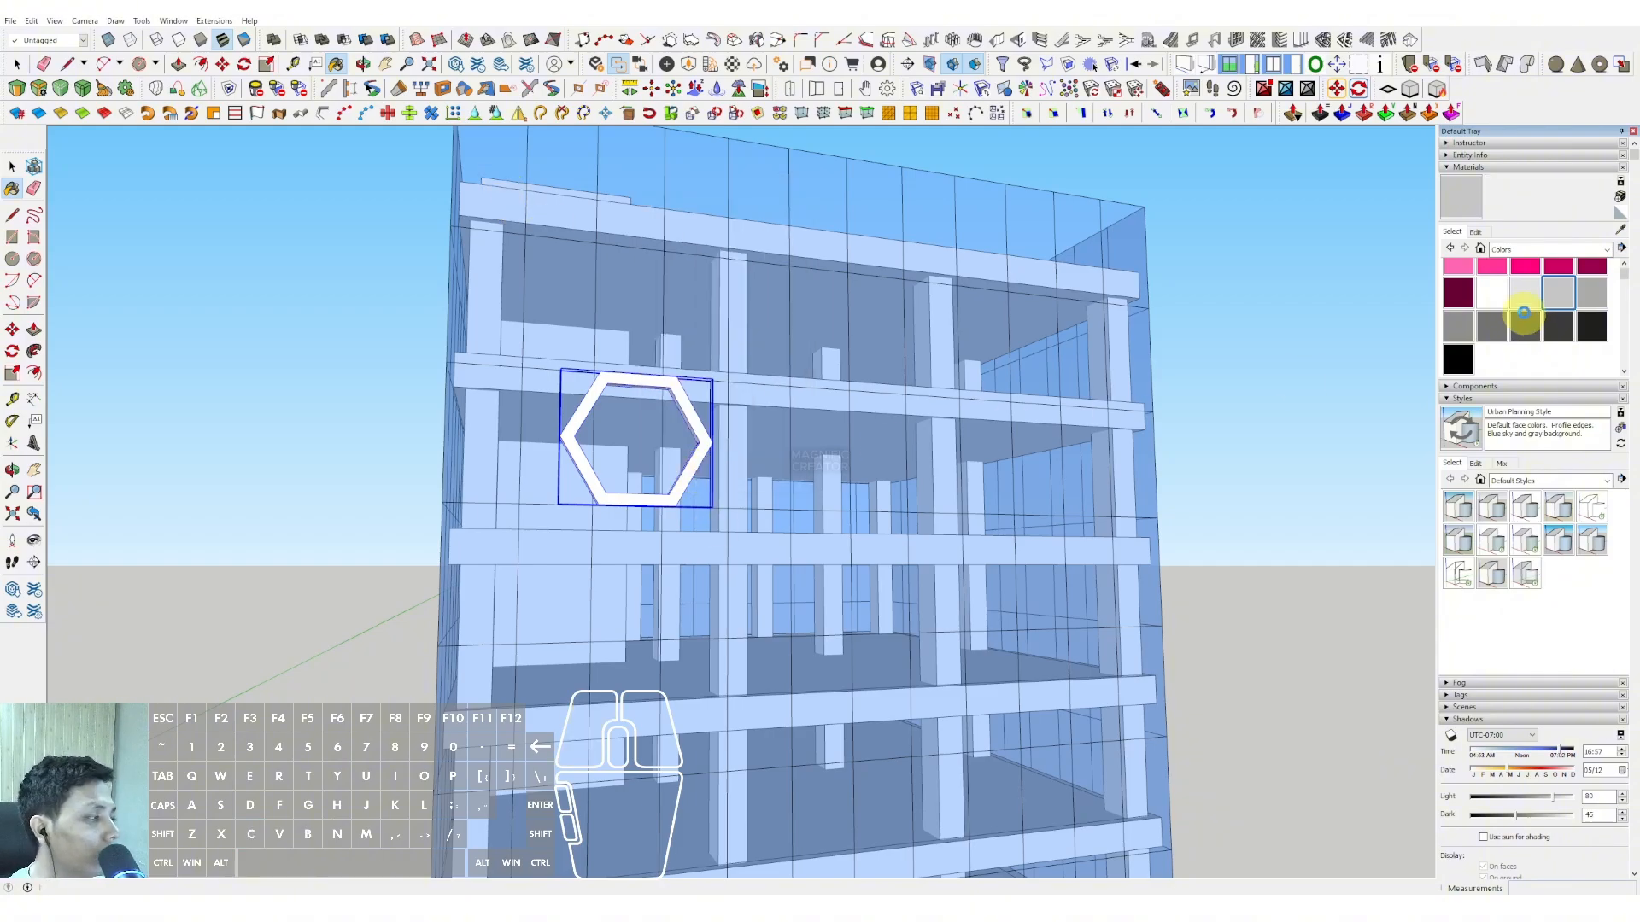
- Paint the hexagonal frame group with the HONEYCOMB material
{"action": "left_click", "coordinate": [1463, 205]}
{"action": "scroll", "coordinate": [682, 398], "scroll_direction": "up", "scroll_amount": 4}
{"action": "left_click", "coordinate": [682, 399]}
{"action": "scroll", "coordinate": [682, 398], "scroll_direction": "down", "scroll_amount": 1}
{"action": "scroll", "coordinate": [688, 390], "scroll_direction": "down", "scroll_amount": 4}
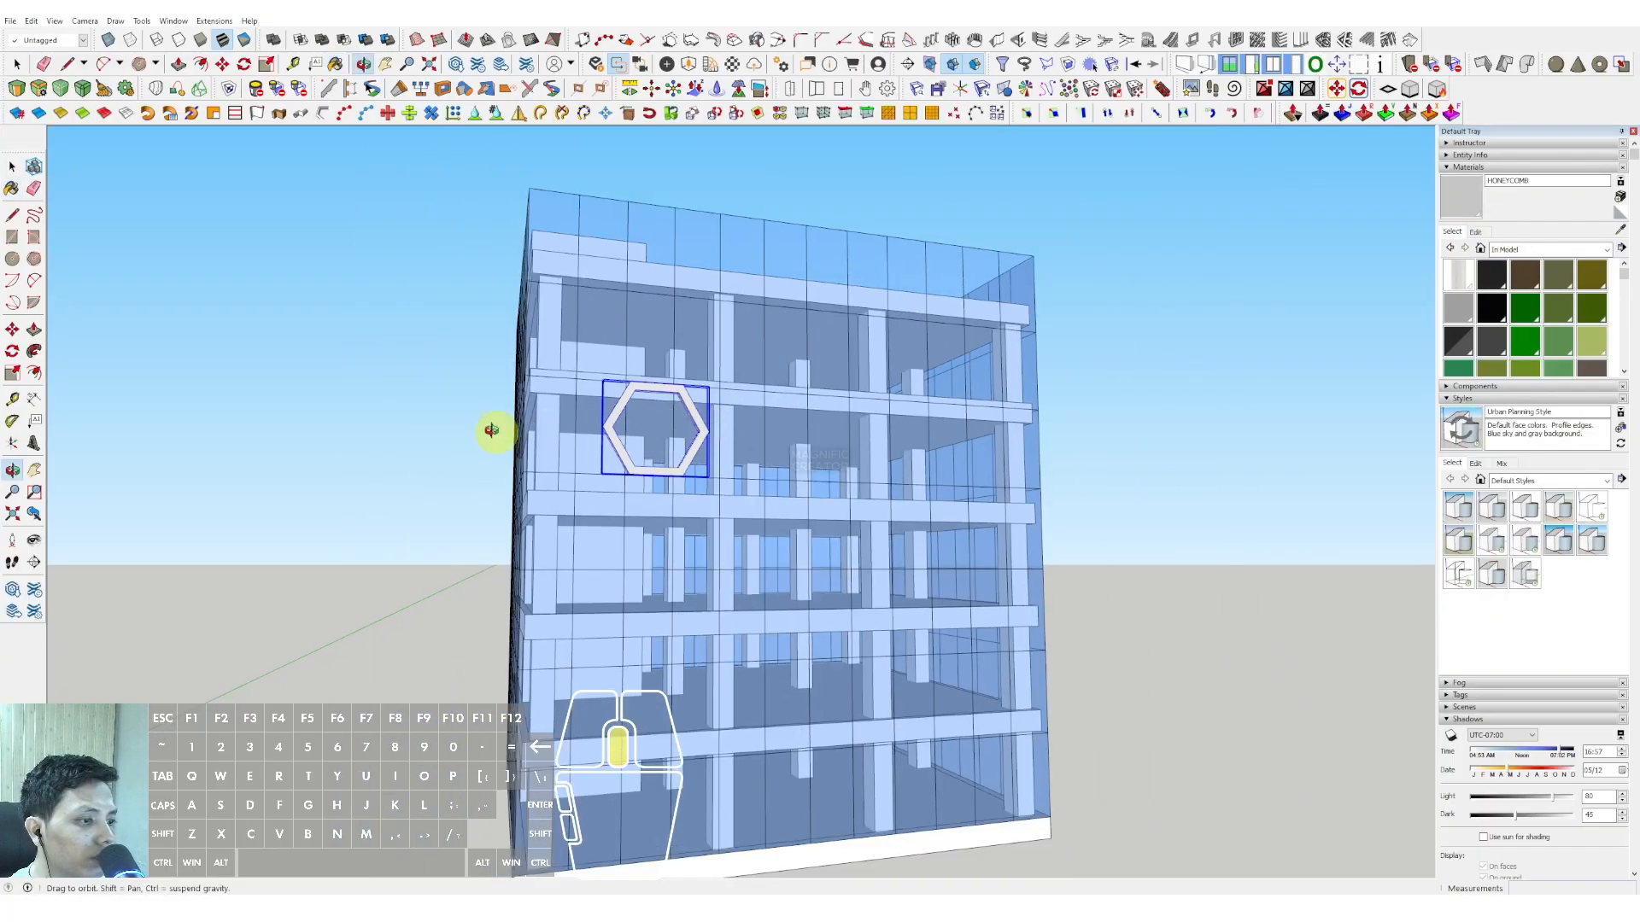
- Move the hexagonal frame sideways along the front wall so its outer corner meets the vertical grid line nearer the building corner
{"action": "key", "text": "space"}
{"action": "scroll", "coordinate": [591, 447], "scroll_direction": "up", "scroll_amount": 3}
{"action": "middle_click_drag", "start_coordinate": [592, 447], "coordinate": [712, 589]}
{"action": "scroll", "coordinate": [509, 479], "scroll_direction": "up", "scroll_amount": 2}
{"action": "scroll", "coordinate": [745, 506], "scroll_direction": "up", "scroll_amount": 1}
{"action": "middle_click_drag", "start_coordinate": [745, 506], "coordinate": [787, 539]}
{"action": "scroll", "coordinate": [791, 535], "scroll_direction": "up", "scroll_amount": 1}
{"action": "scroll", "coordinate": [787, 539], "scroll_direction": "up", "scroll_amount": 1}
{"action": "key", "text": "m"}
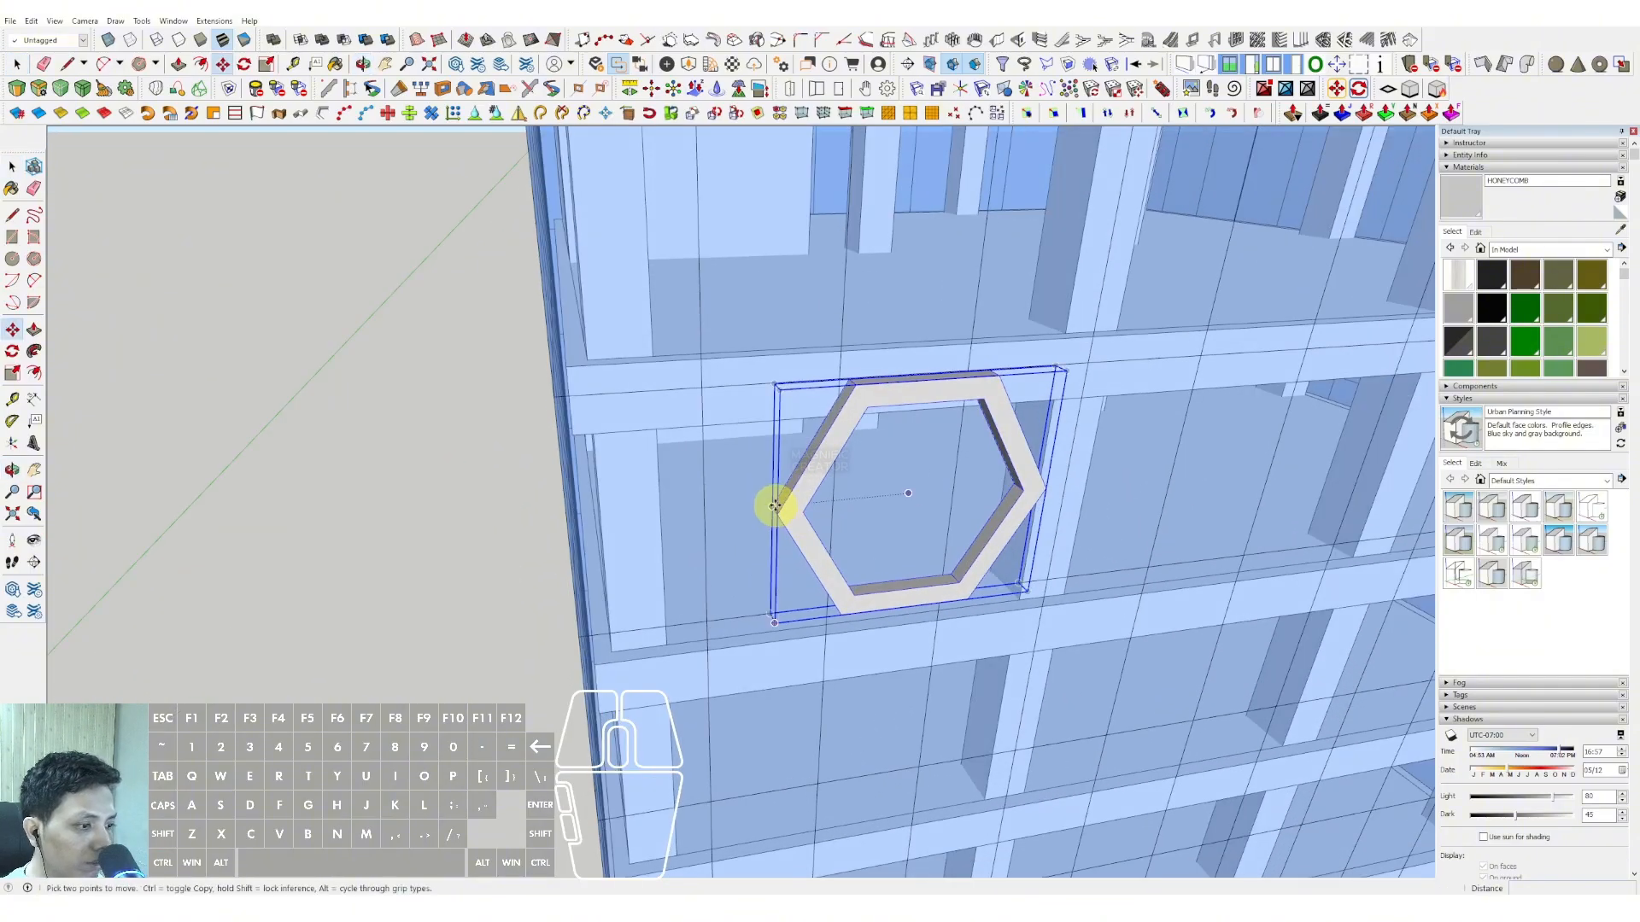
{"action": "left_click_drag", "start_coordinate": [780, 502], "coordinate": [704, 509]}
{"action": "key", "text": "space"}
- Convert the hexagonal frame group into a component
{"action": "right_click", "coordinate": [731, 496]}
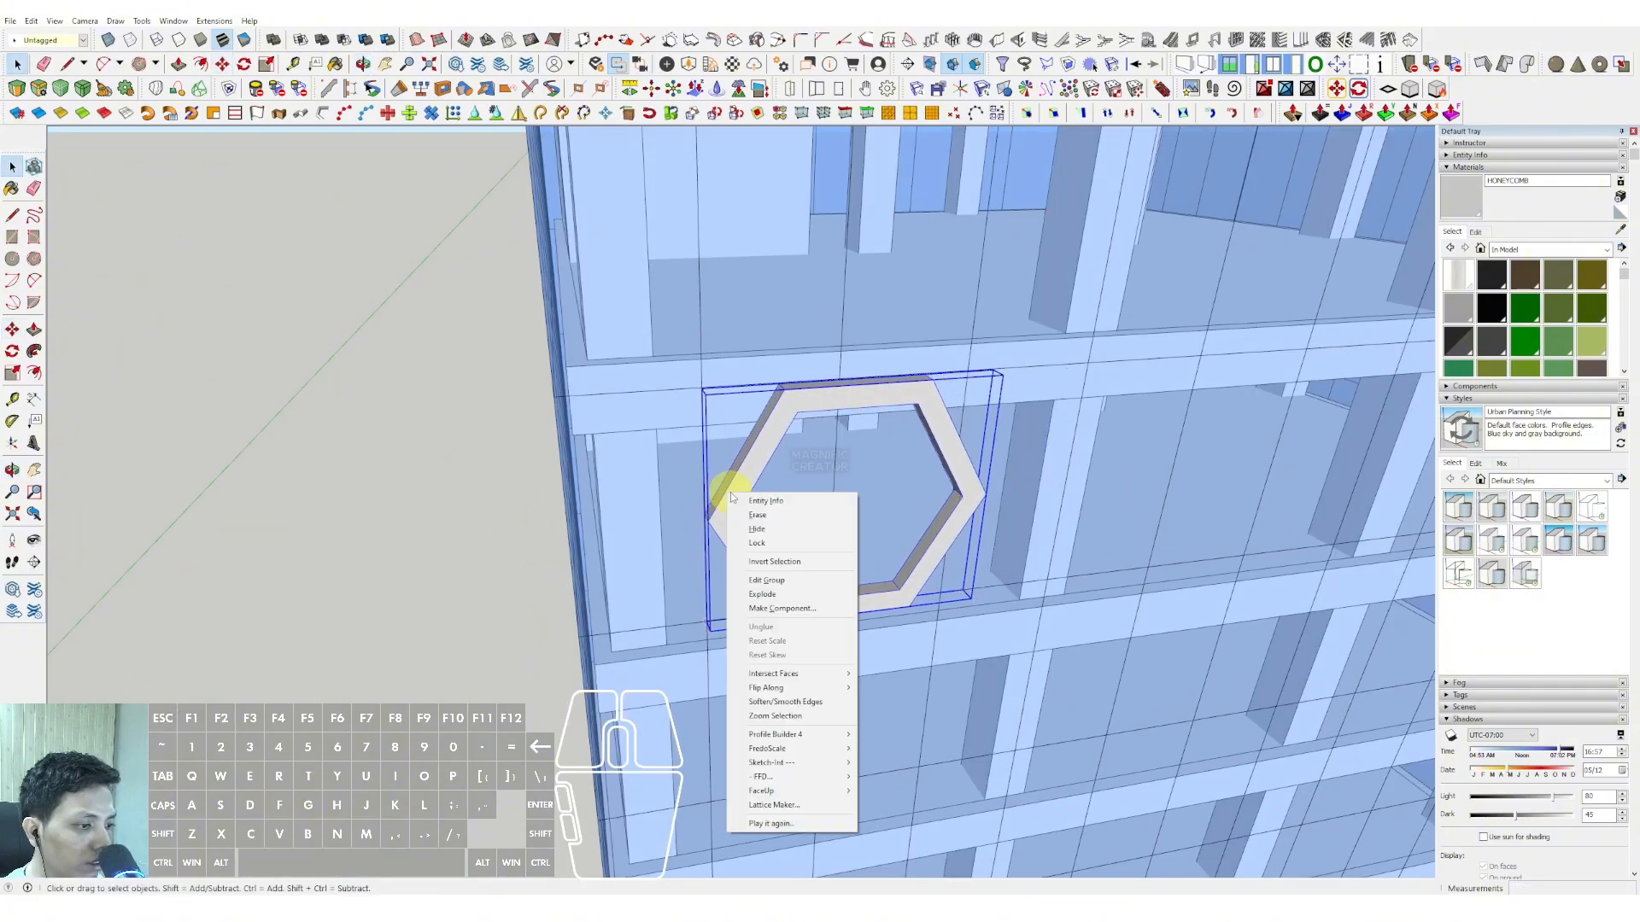
{"action": "left_click", "coordinate": [764, 608]}
{"action": "left_click", "coordinate": [553, 483]}
{"action": "scroll", "coordinate": [755, 557], "scroll_direction": "up", "scroll_amount": 3}
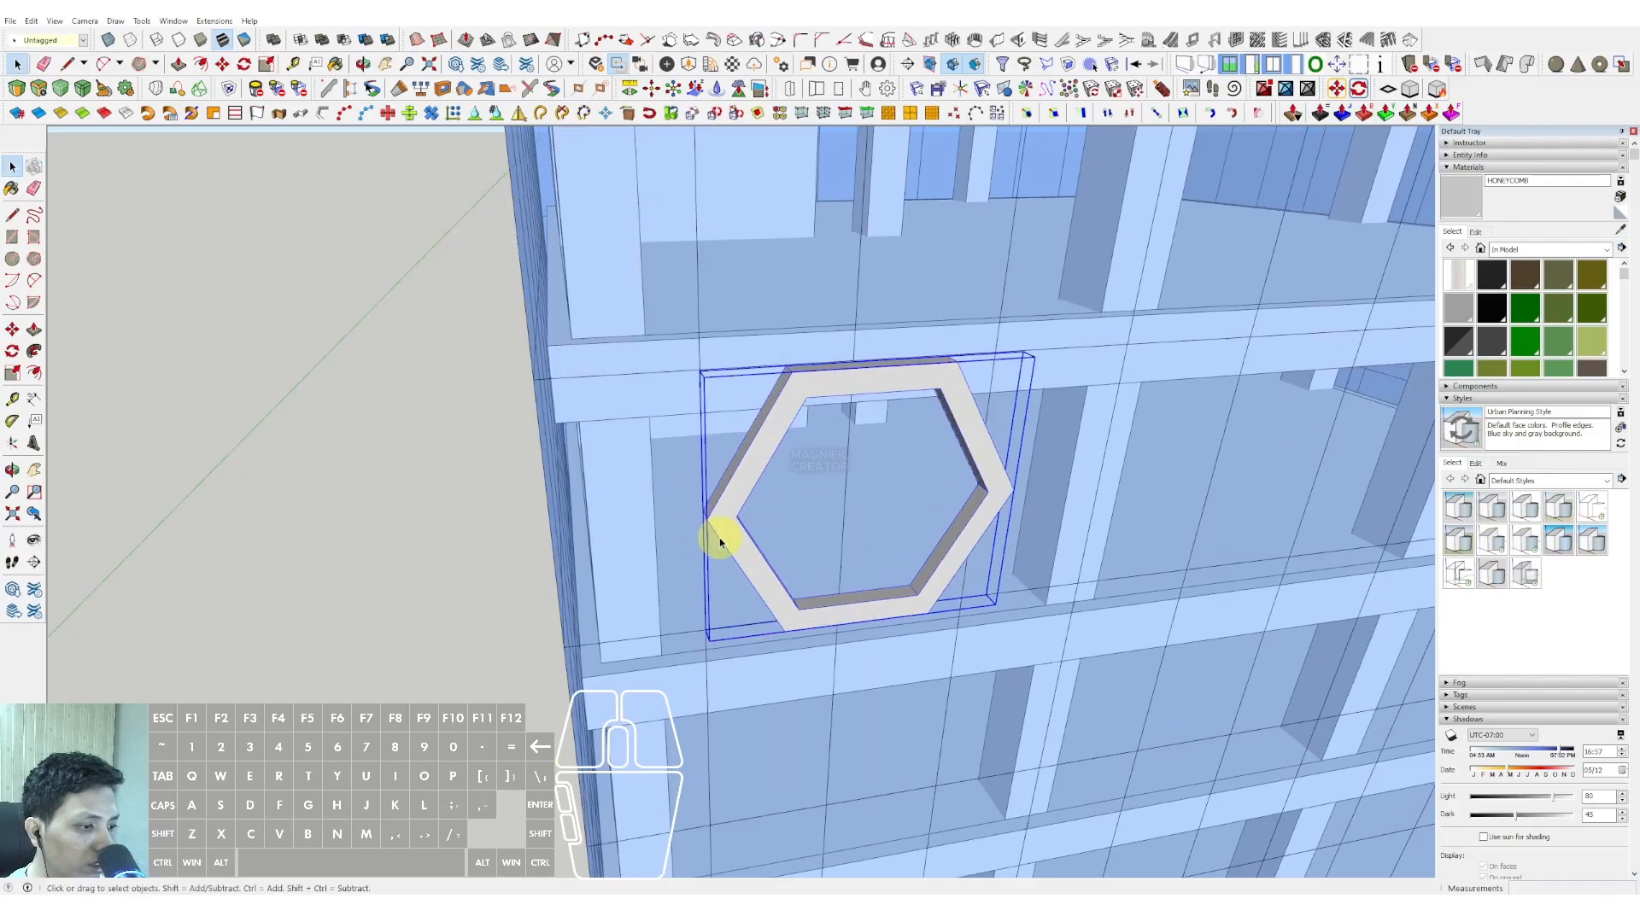
- Copy the hexagonal frame corner to corner across the front wall to form a row of five
{"action": "scroll", "coordinate": [869, 485], "scroll_direction": "down", "scroll_amount": 1}
{"action": "middle_click_drag", "start_coordinate": [870, 485], "coordinate": [577, 502], "text": "shift"}
{"action": "left_click", "coordinate": [731, 474]}
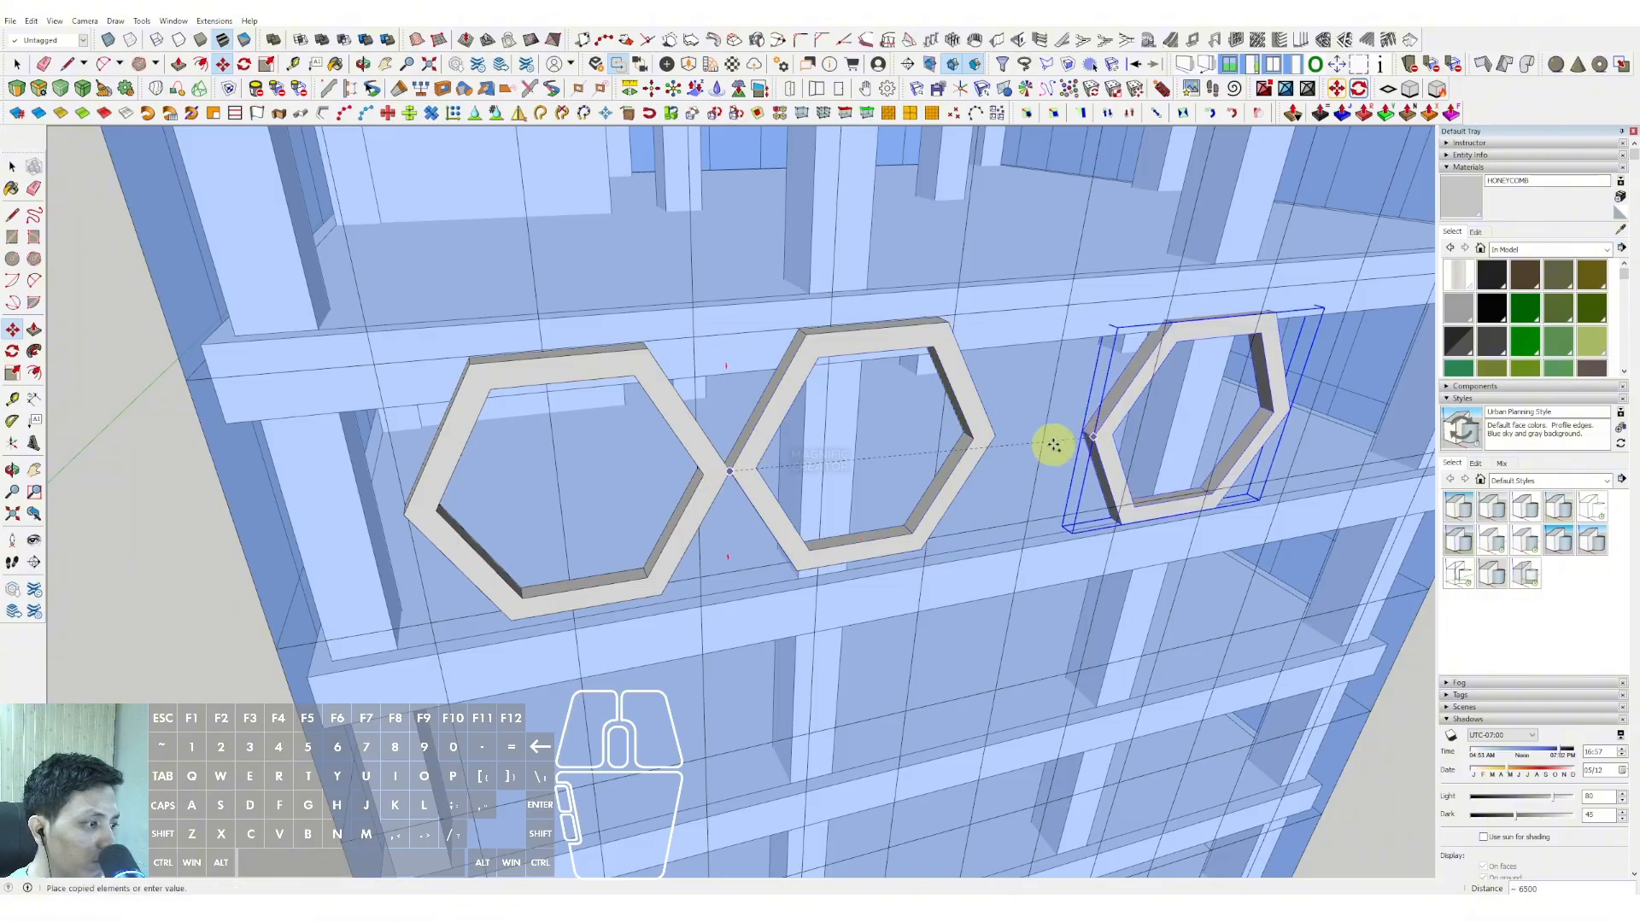
{"action": "left_click", "coordinate": [998, 438]}
{"action": "middle_click_drag", "start_coordinate": [998, 438], "coordinate": [681, 475], "text": "shift"}
{"action": "scroll", "coordinate": [811, 470], "scroll_direction": "up", "scroll_amount": 2}
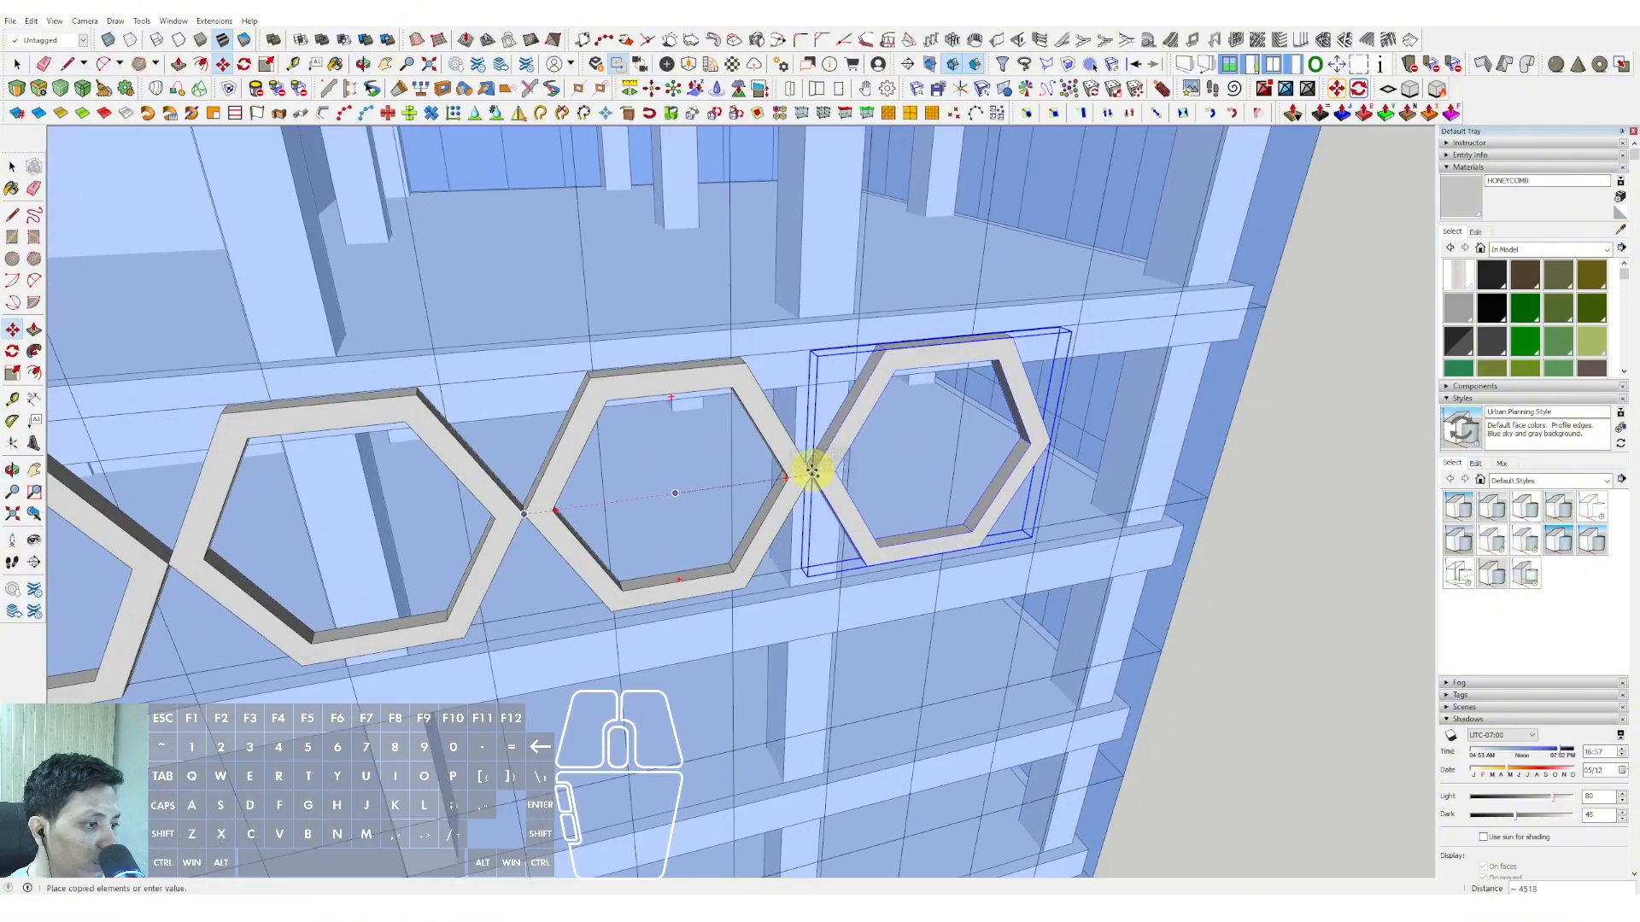
{"action": "left_click", "coordinate": [818, 476]}
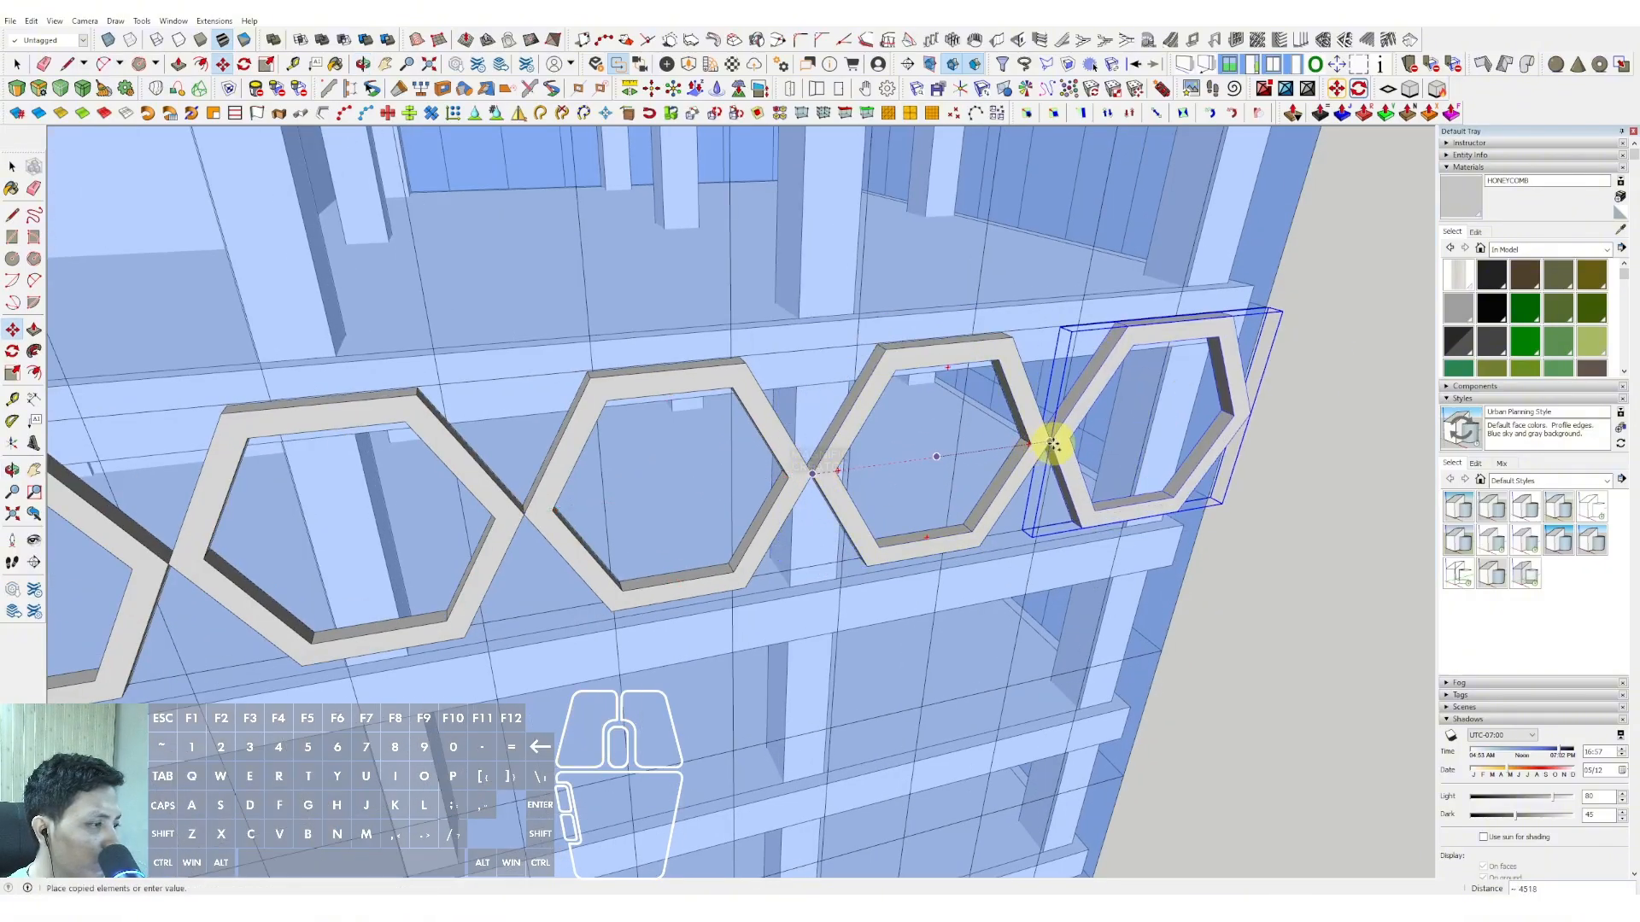
{"action": "left_click", "coordinate": [1052, 444]}
{"action": "key", "text": "space"}
- Select the five hexagonal frames in the row and combine them into one group
{"action": "middle_click_drag", "start_coordinate": [999, 469], "coordinate": [666, 320]}
{"action": "scroll", "coordinate": [956, 447], "scroll_direction": "down", "scroll_amount": 2}
{"action": "middle_click_drag", "start_coordinate": [633, 418], "coordinate": [546, 427]}
{"action": "left_click_drag", "start_coordinate": [392, 370], "coordinate": [1156, 523]}
{"action": "scroll", "coordinate": [769, 513], "scroll_direction": "up", "scroll_amount": 5}
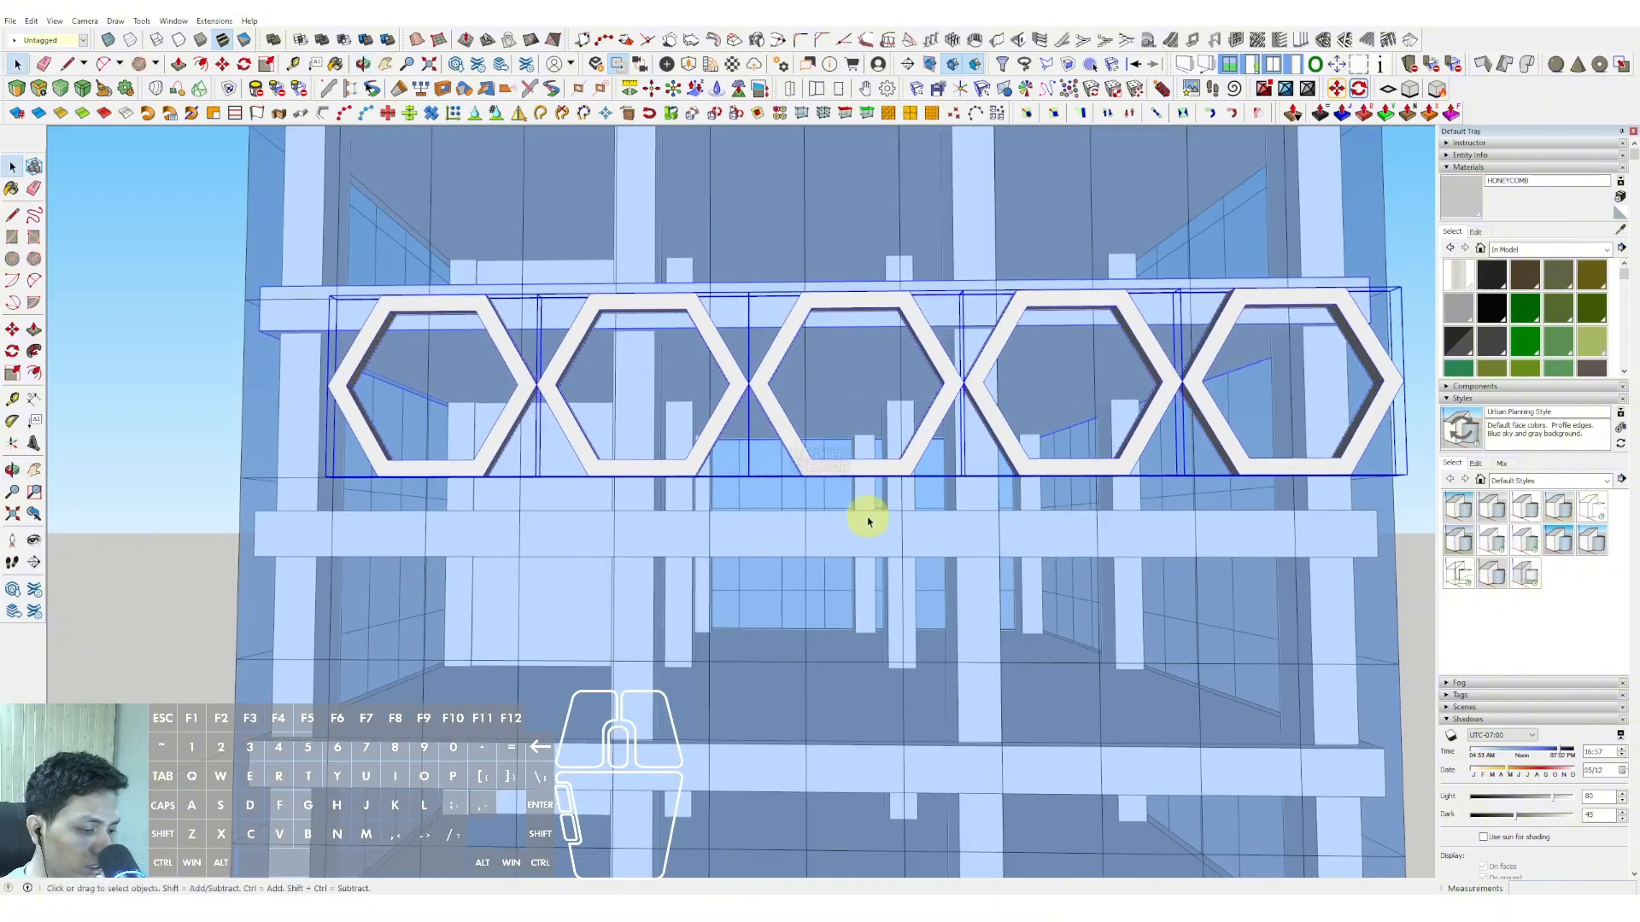
{"action": "middle_click_drag", "start_coordinate": [868, 521], "coordinate": [598, 495]}
{"action": "scroll", "coordinate": [860, 513], "scroll_direction": "down", "scroll_amount": 3}
{"action": "scroll", "coordinate": [675, 487], "scroll_direction": "up", "scroll_amount": 4}
{"action": "scroll", "coordinate": [692, 400], "scroll_direction": "down", "scroll_amount": 3}
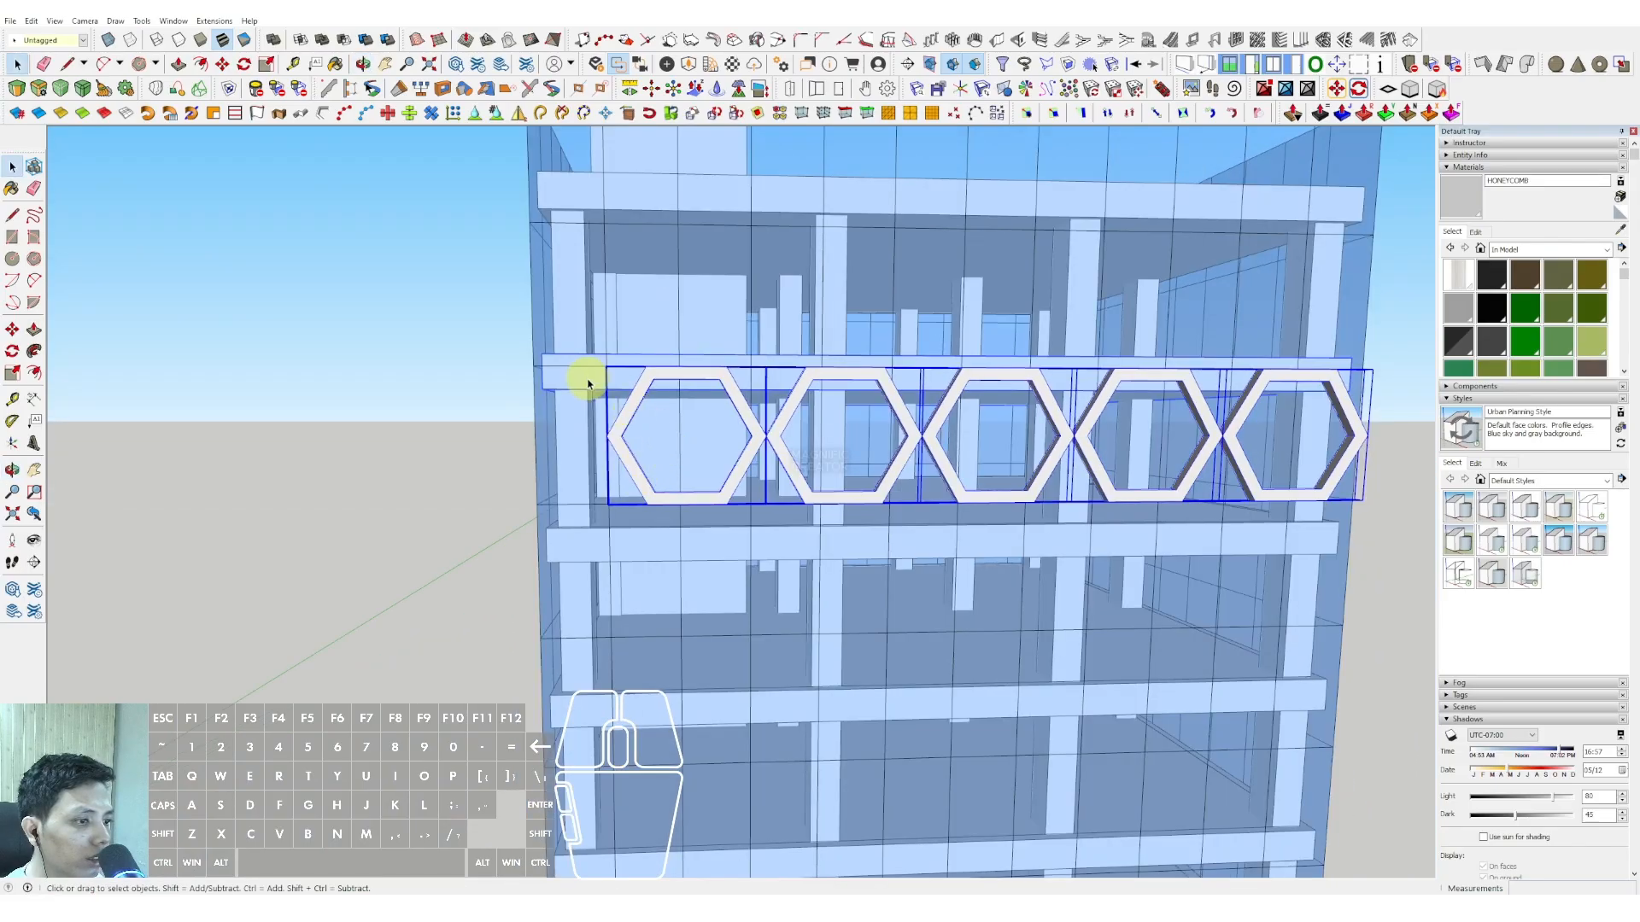
{"action": "middle_click_drag", "start_coordinate": [556, 394], "coordinate": [572, 410]}
{"action": "middle_click_drag", "start_coordinate": [974, 273], "coordinate": [864, 754]}
{"action": "scroll", "coordinate": [852, 692], "scroll_direction": "up", "scroll_amount": 5}
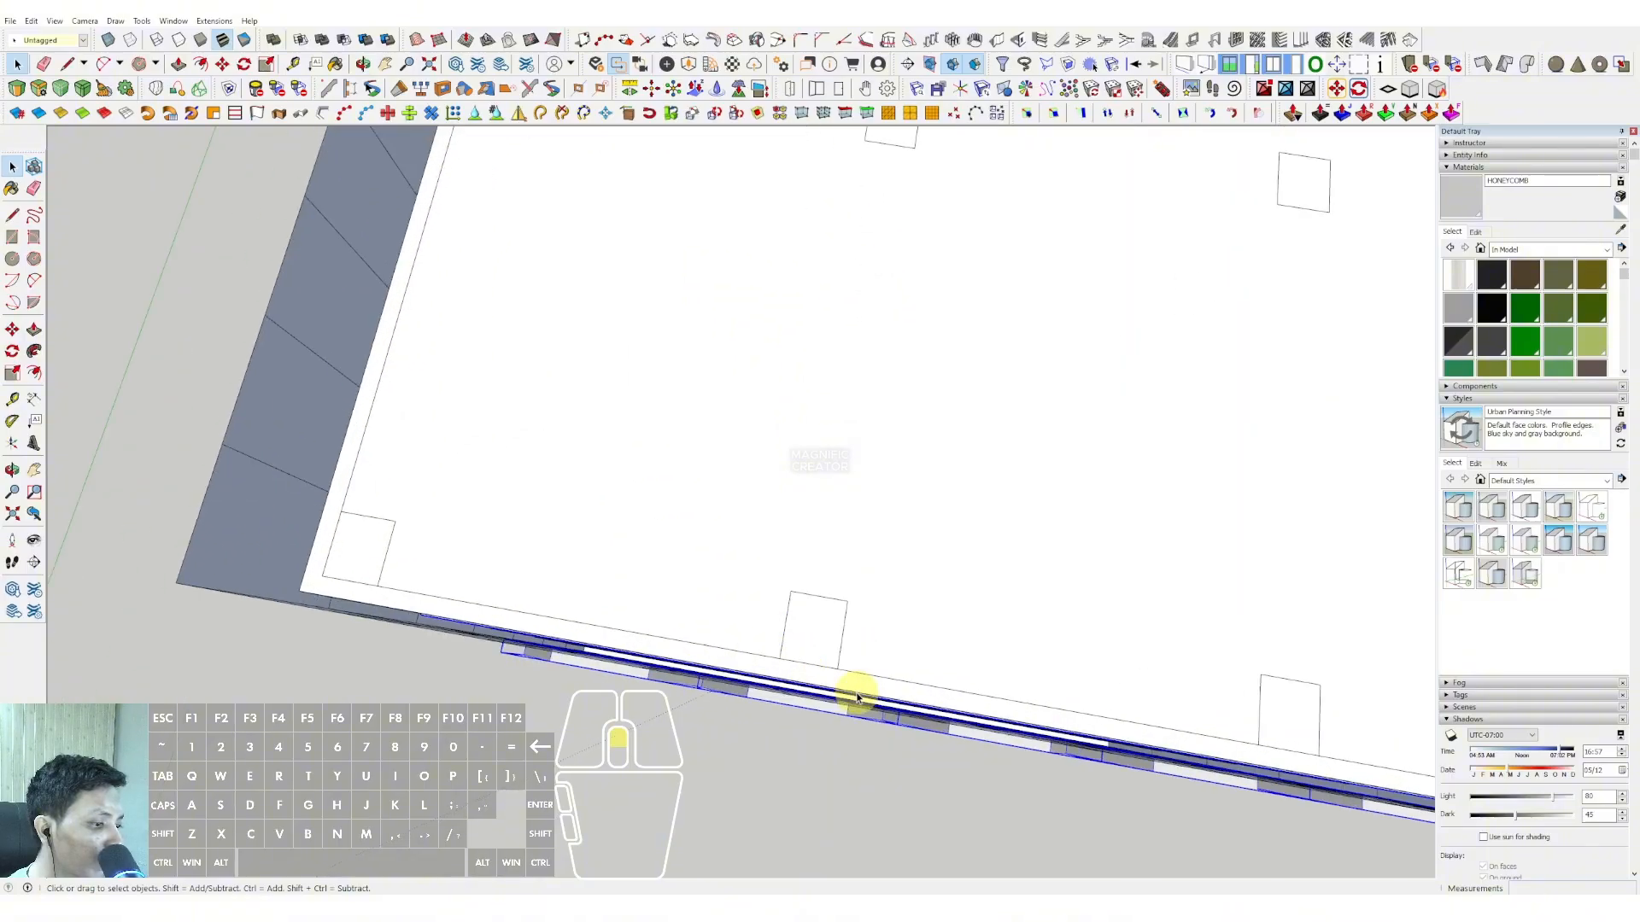
{"action": "middle_click_drag", "start_coordinate": [852, 698], "coordinate": [879, 472]}
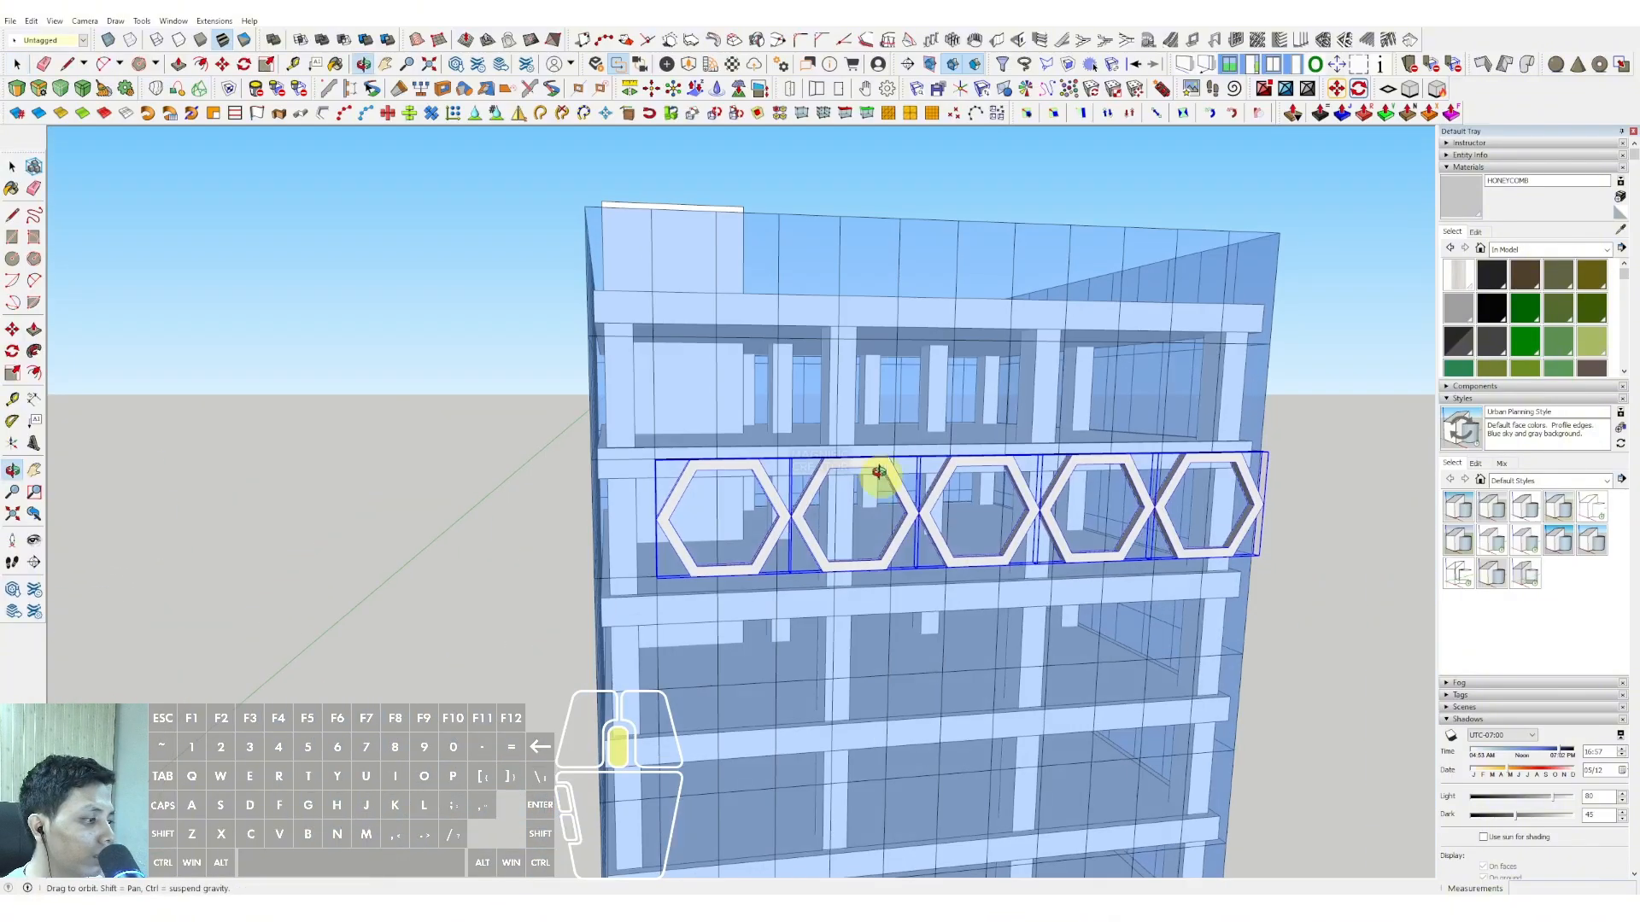
{"action": "scroll", "coordinate": [879, 472], "scroll_direction": "up", "scroll_amount": 5}
{"action": "right_click", "coordinate": [653, 500]}
{"action": "left_click", "coordinate": [692, 623]}
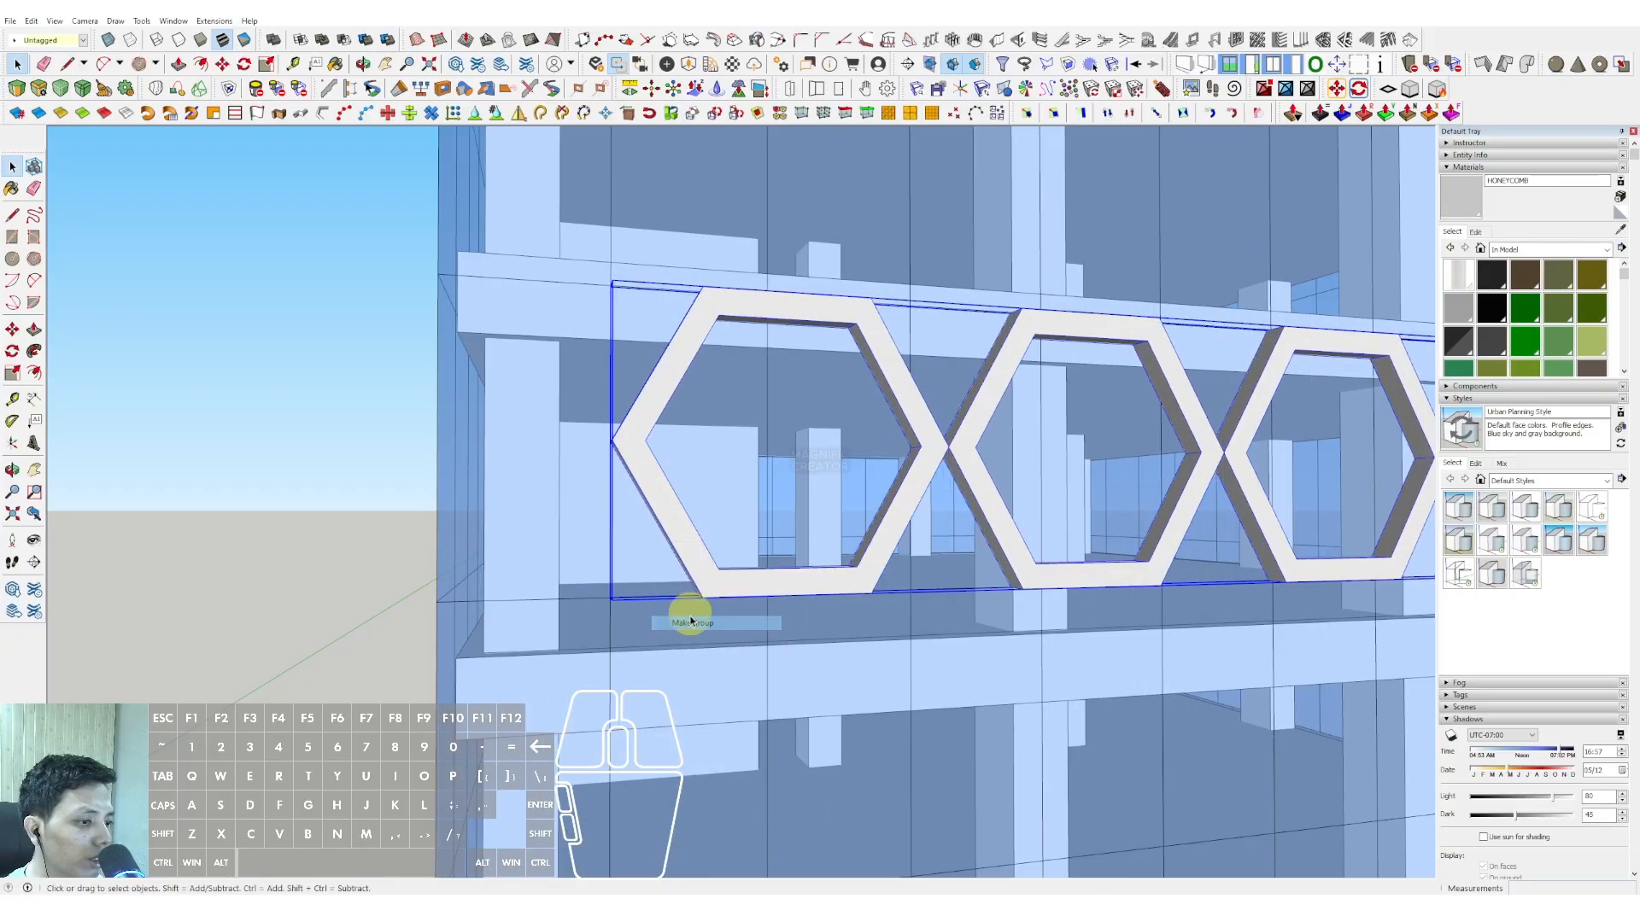
- Move the grouped hexagon row horizontally along the front wall, closer to the building corner by the core
{"action": "middle_click_drag", "start_coordinate": [692, 623], "coordinate": [657, 469]}
{"action": "left_click", "coordinate": [690, 478]}
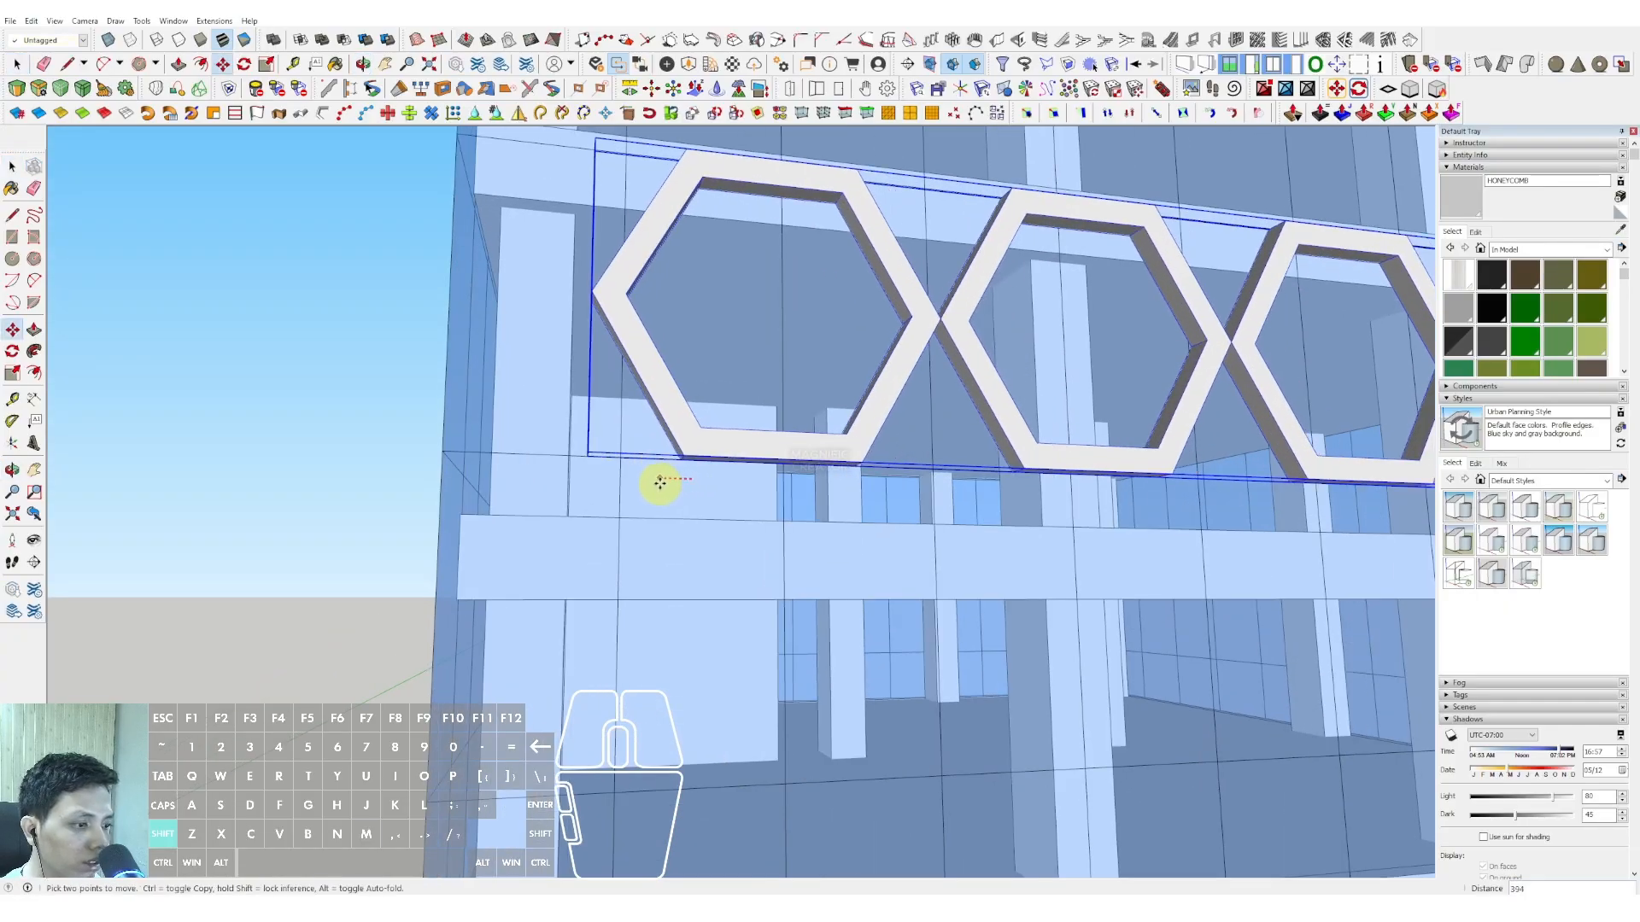
{"action": "left_click", "coordinate": [616, 489], "text": "shift"}
{"action": "key", "text": "space"}
{"action": "scroll", "coordinate": [632, 474], "scroll_direction": "down", "scroll_amount": 5}
{"action": "scroll", "coordinate": [769, 449], "scroll_direction": "down", "scroll_amount": 2}
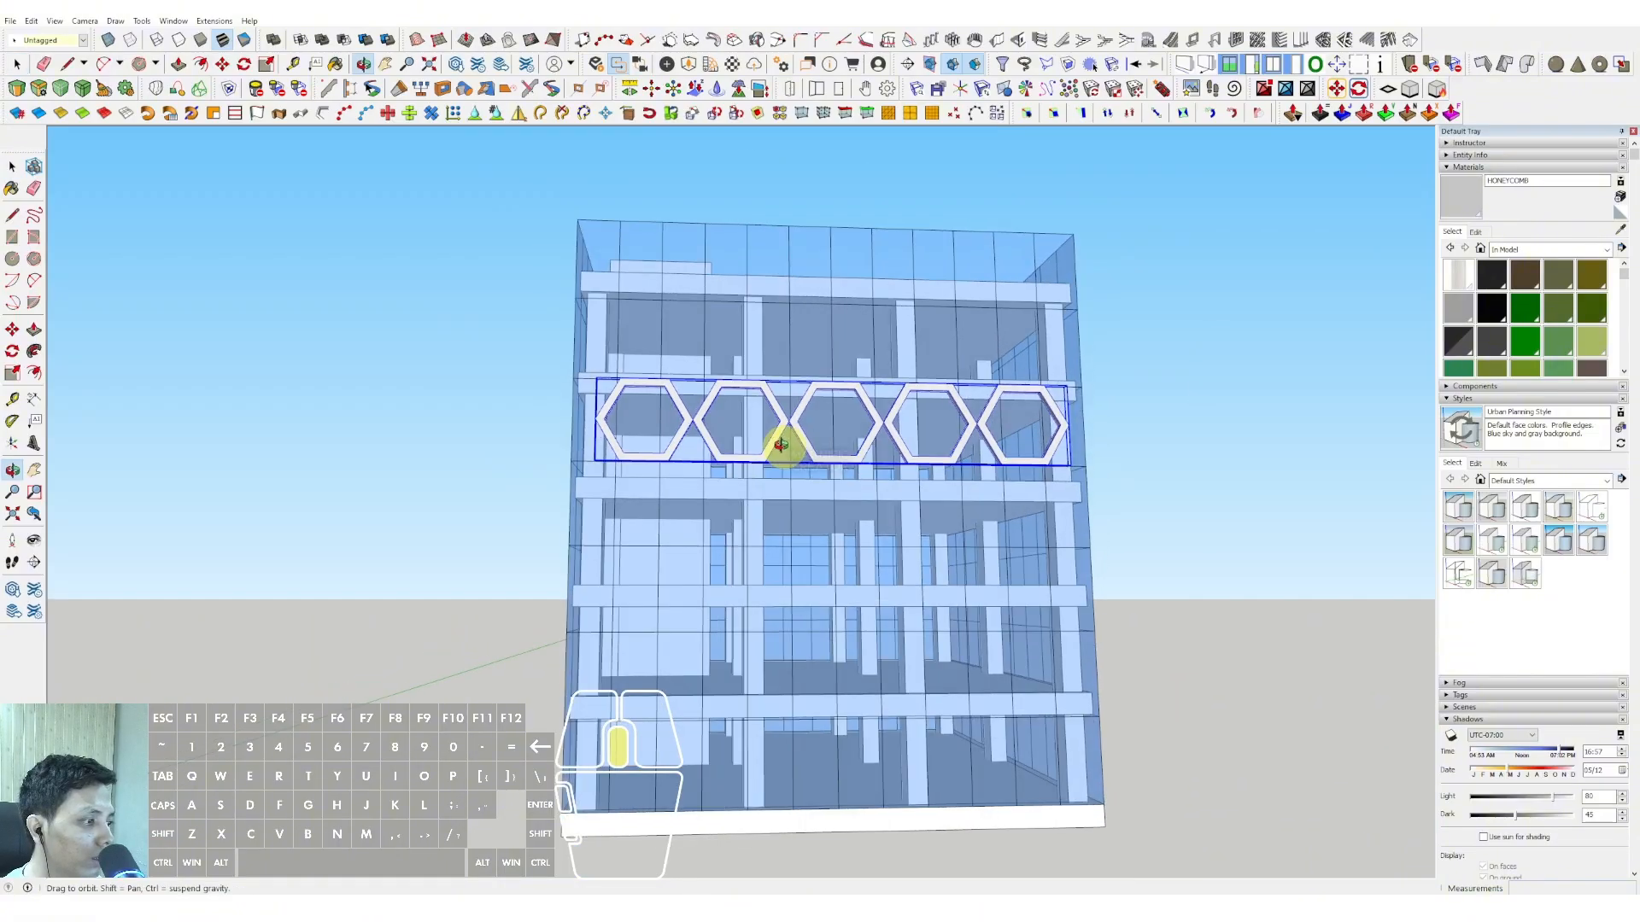
- Copy the hexagon row downward twice along the front wall, stacking each copy edge to edge below the previous row
{"action": "mouse_move", "coordinate": [883, 454]}
{"action": "middle_mouse_down"}
{"action": "mouse_move", "coordinate": [812, 476]}
{"action": "mouse_move", "coordinate": [890, 439]}
{"action": "middle_mouse_up"}
{"action": "scroll", "coordinate": [802, 414], "scroll_direction": "down", "scroll_amount": 2}
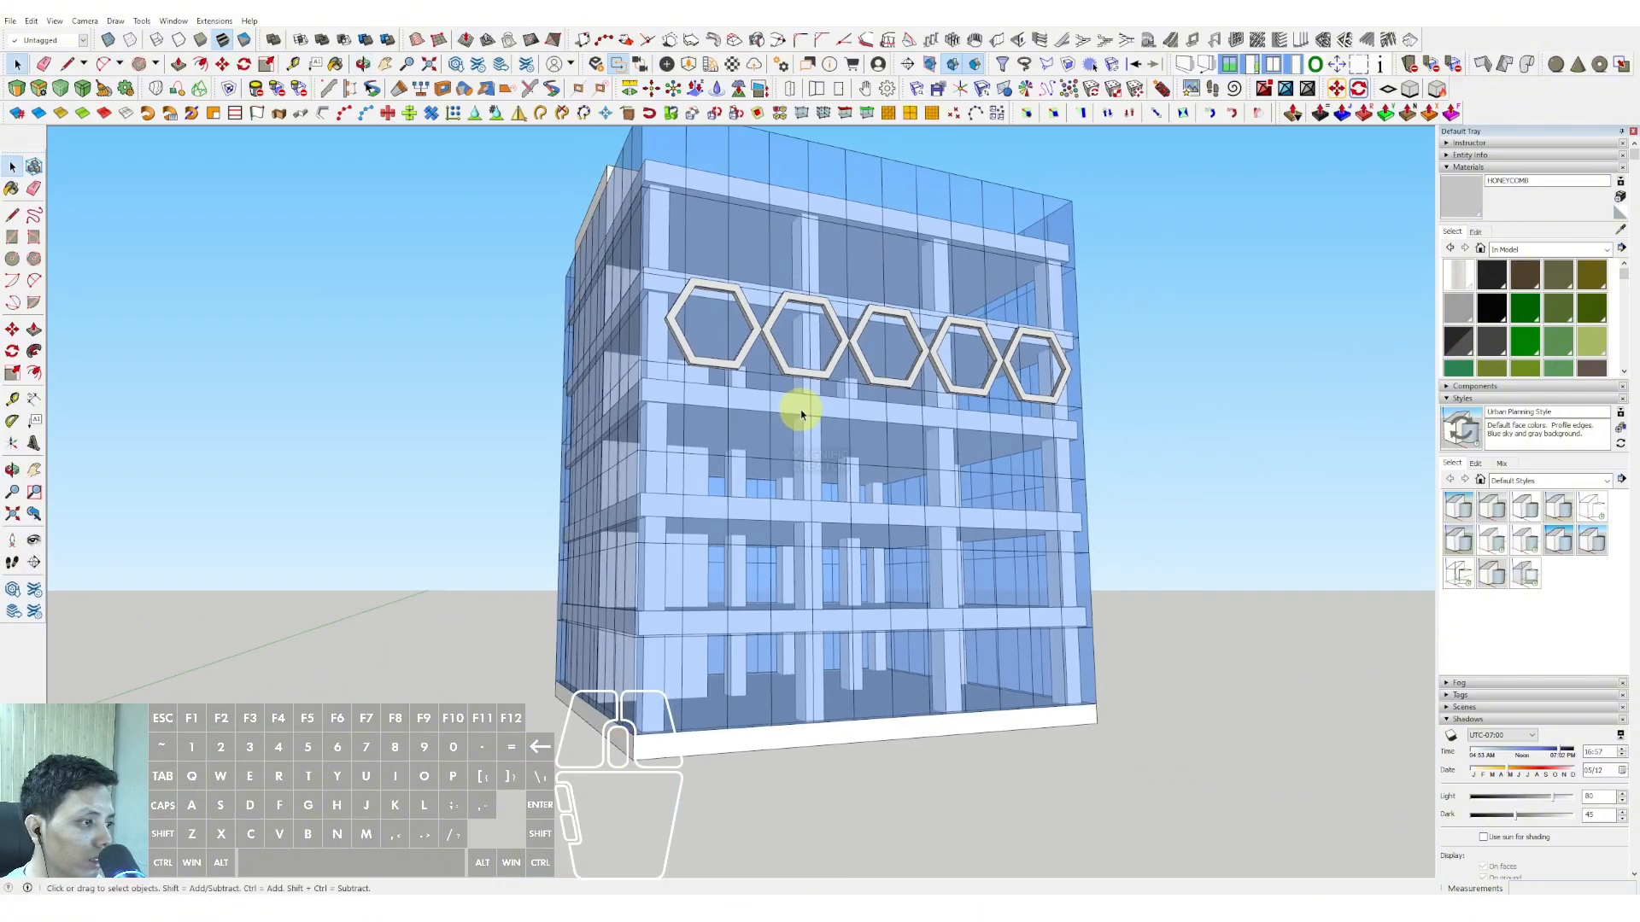
{"action": "scroll", "coordinate": [757, 367], "scroll_direction": "up", "scroll_amount": 3}
{"action": "scroll", "coordinate": [732, 359], "scroll_direction": "down", "scroll_amount": 1}
{"action": "left_click", "coordinate": [729, 378]}
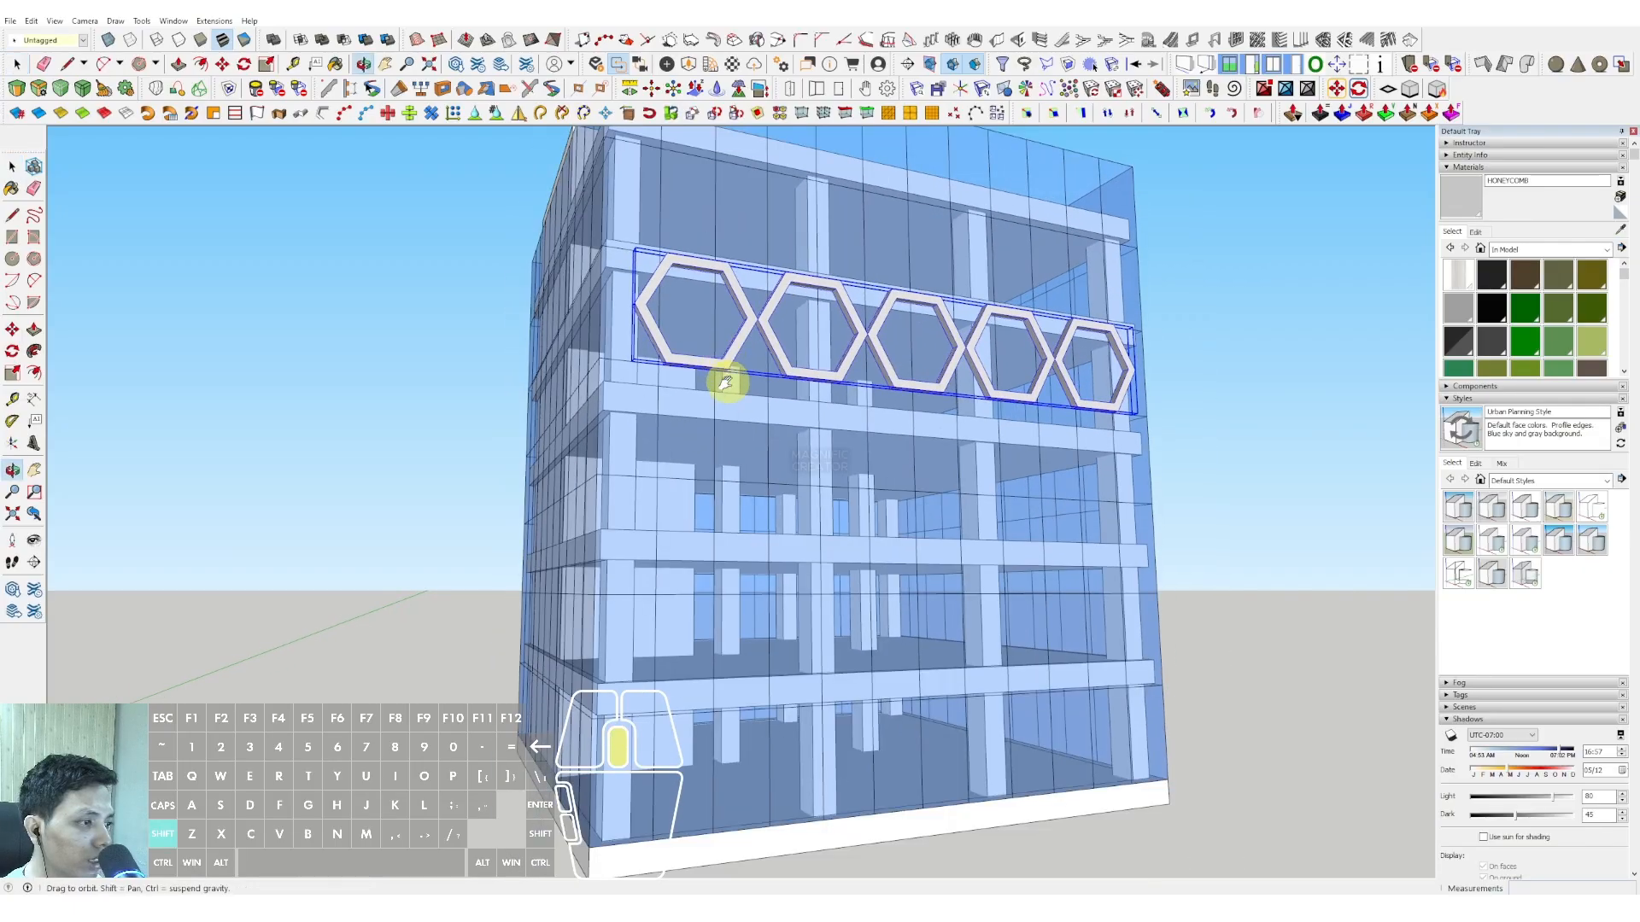
{"action": "scroll", "coordinate": [684, 379], "scroll_direction": "up", "scroll_amount": 2}
{"action": "key", "text": "m"}
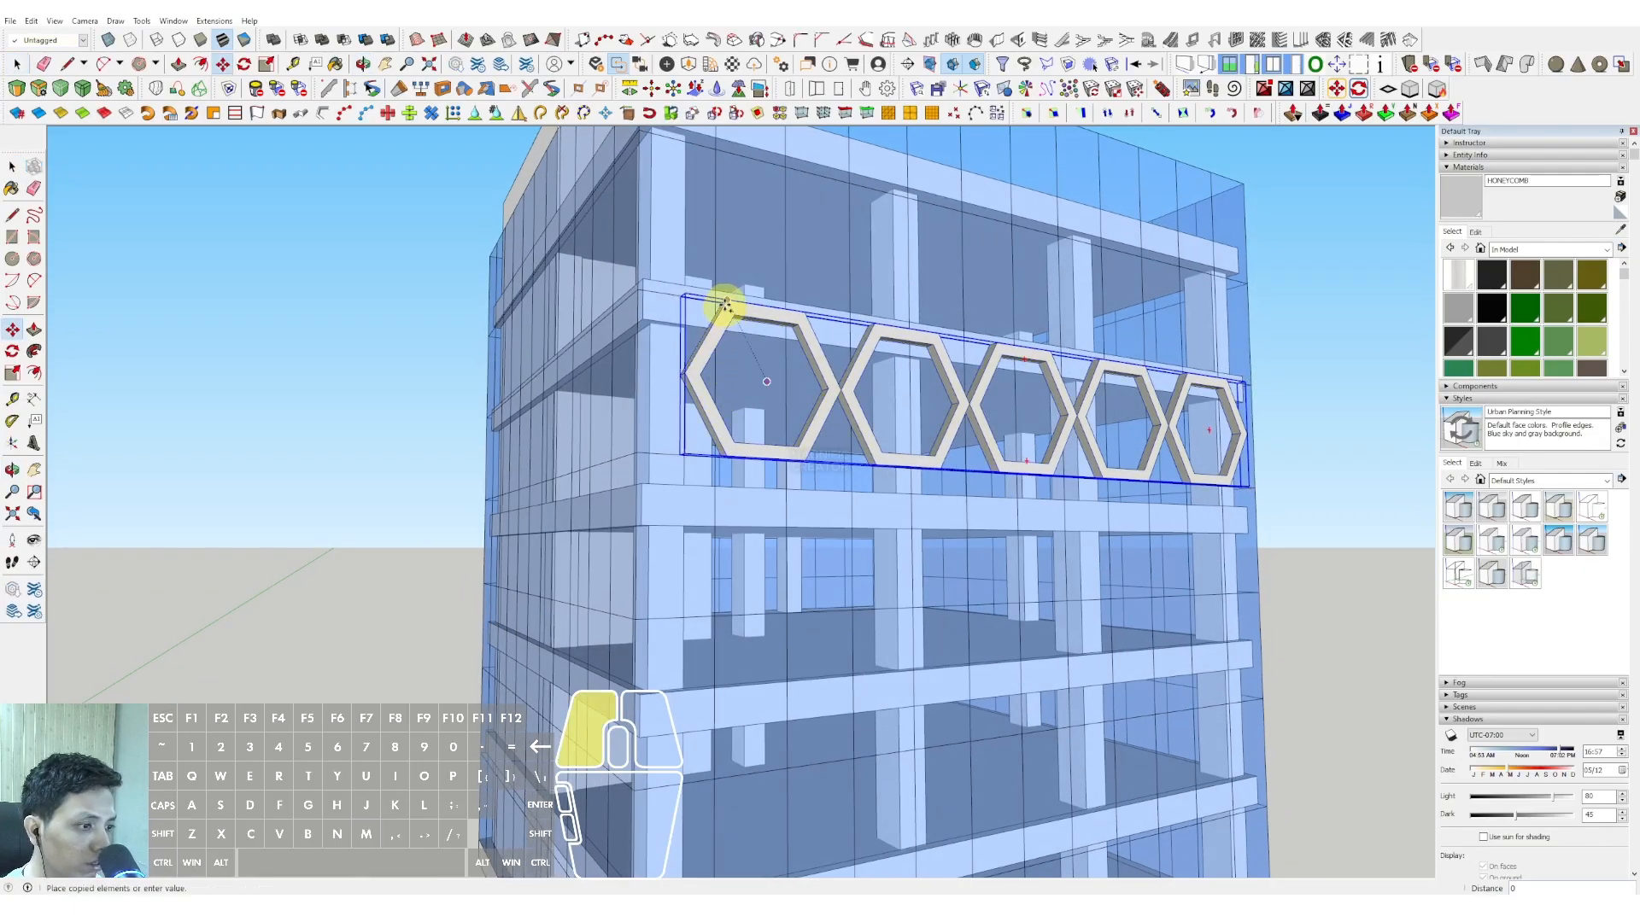
{"action": "key", "text": "shift"}
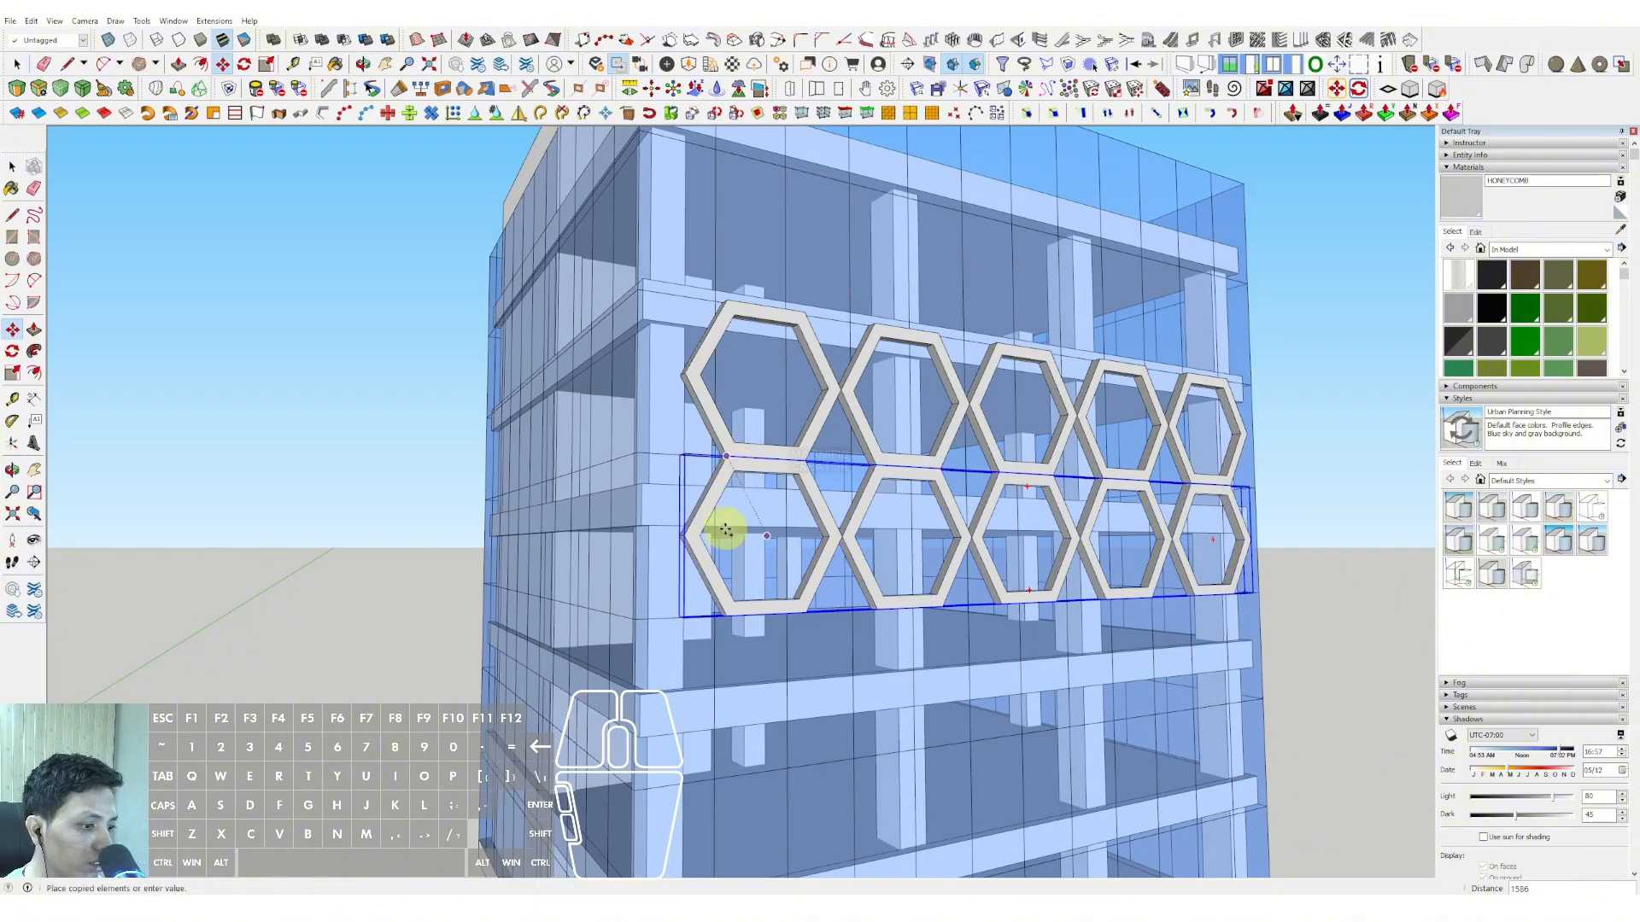
{"action": "middle_click_drag", "start_coordinate": [727, 549], "coordinate": [732, 414], "text": "shift"}
{"action": "left_click", "coordinate": [727, 476]}
{"action": "scroll", "coordinate": [748, 468], "scroll_direction": "down", "scroll_amount": 4}
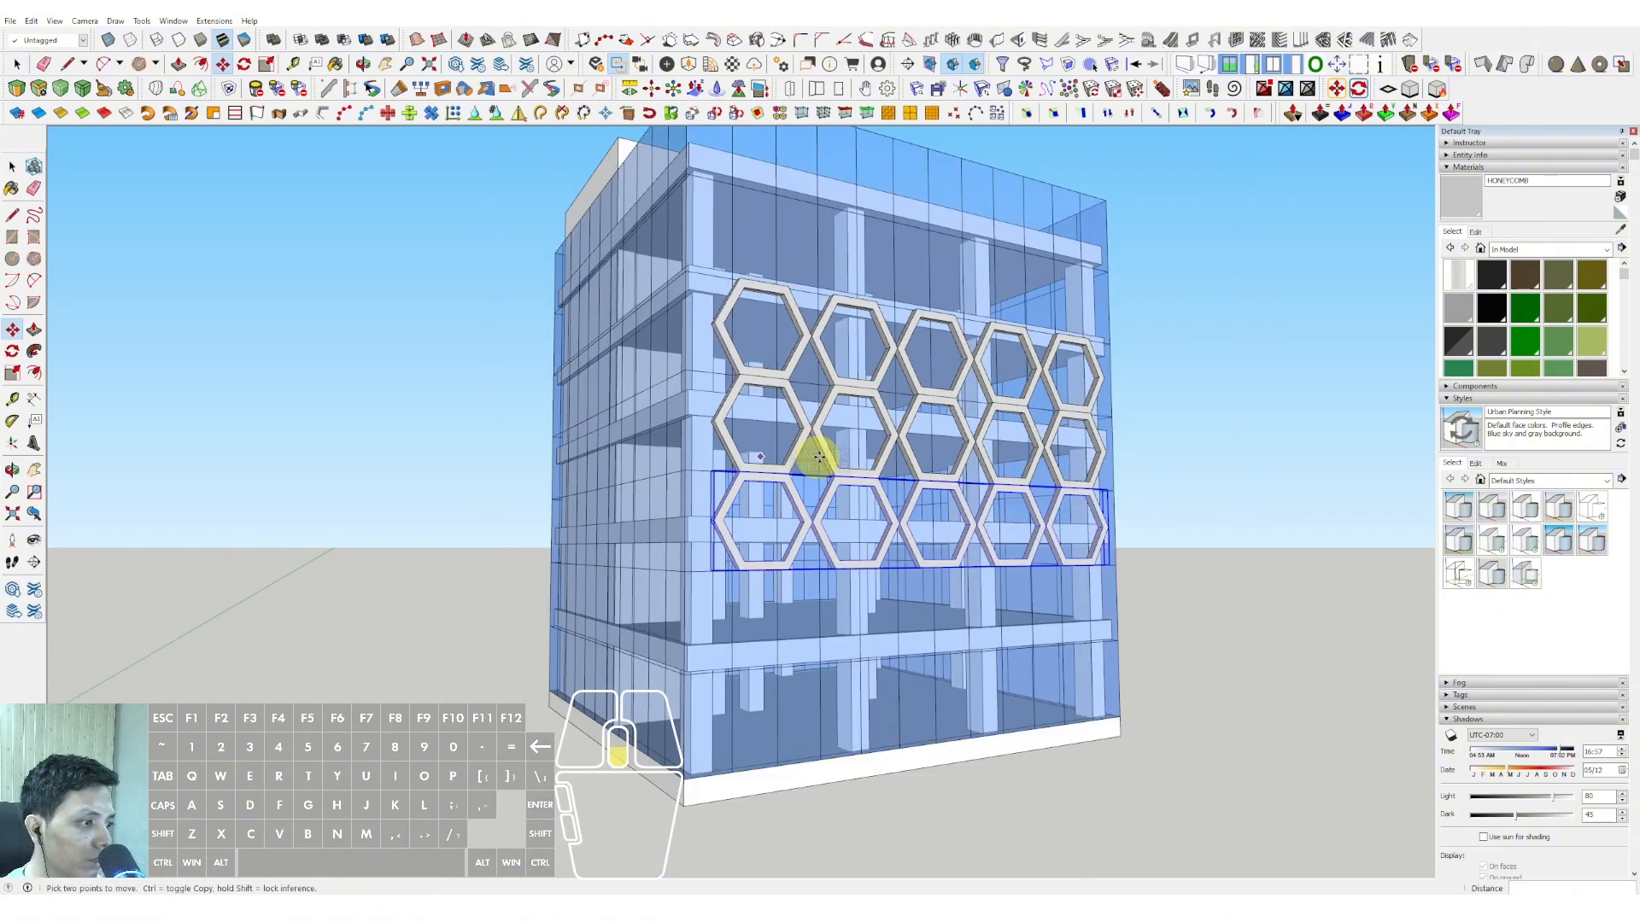
- Copy the top hexagon row vertically upward so it sits edge to edge above the three existing rows
{"action": "middle_click_drag", "start_coordinate": [812, 447], "coordinate": [659, 464]}
{"action": "key", "text": "space"}
{"action": "scroll", "coordinate": [794, 389], "scroll_direction": "up", "scroll_amount": 2}
{"action": "scroll", "coordinate": [781, 414], "scroll_direction": "up", "scroll_amount": 3}
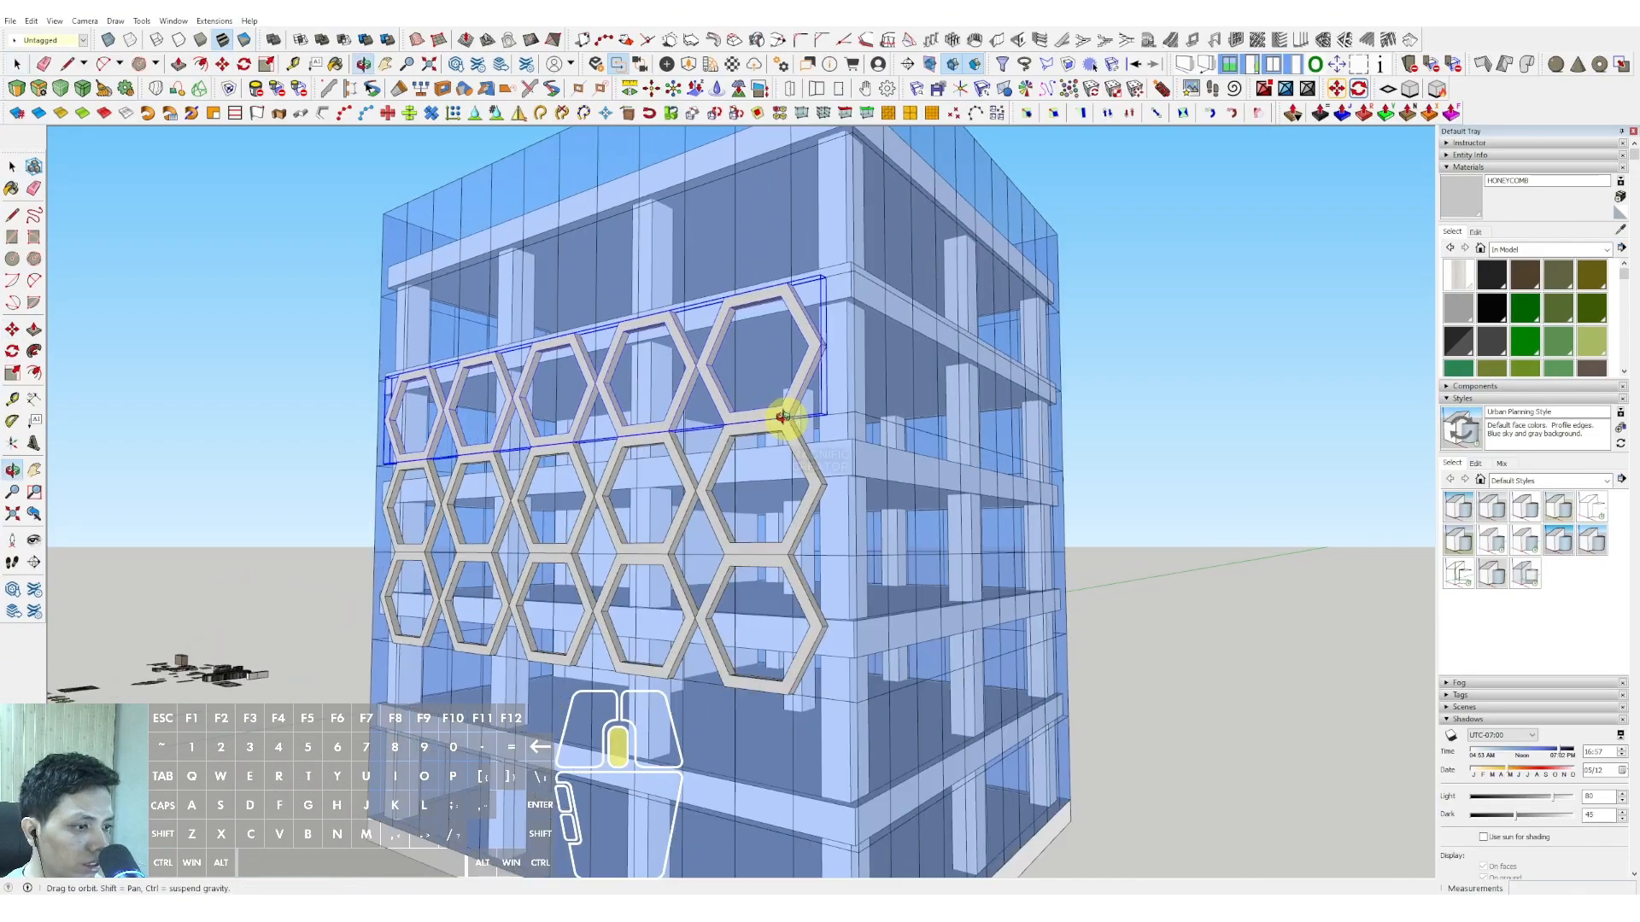
{"action": "key", "text": "m"}
{"action": "key", "text": "ctrl"}
{"action": "left_click", "coordinate": [750, 434]}
{"action": "key", "text": "shift"}
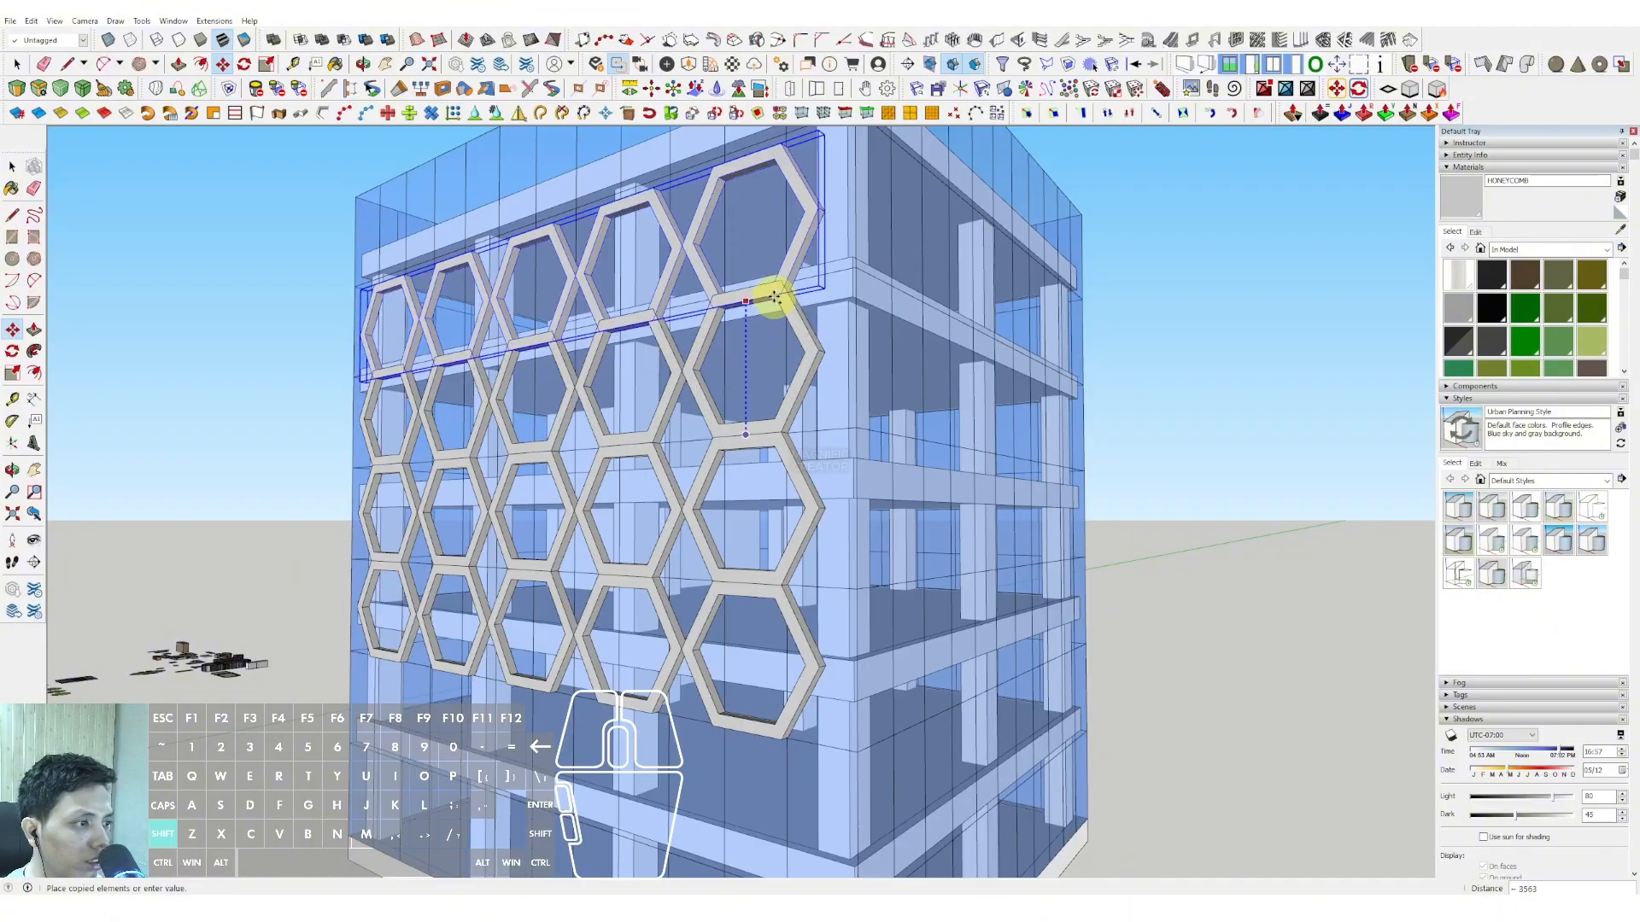
- Copy the uppermost hexagon row upward once more to add a fifth row at the top of the glass wall
{"action": "scroll", "coordinate": [756, 307], "scroll_direction": "down", "scroll_amount": 3}
{"action": "middle_click_drag", "start_coordinate": [772, 285], "coordinate": [794, 239]}
{"action": "scroll", "coordinate": [791, 244], "scroll_direction": "up", "scroll_amount": 3}
{"action": "scroll", "coordinate": [764, 352], "scroll_direction": "up", "scroll_amount": 2}
{"action": "key", "text": "m"}
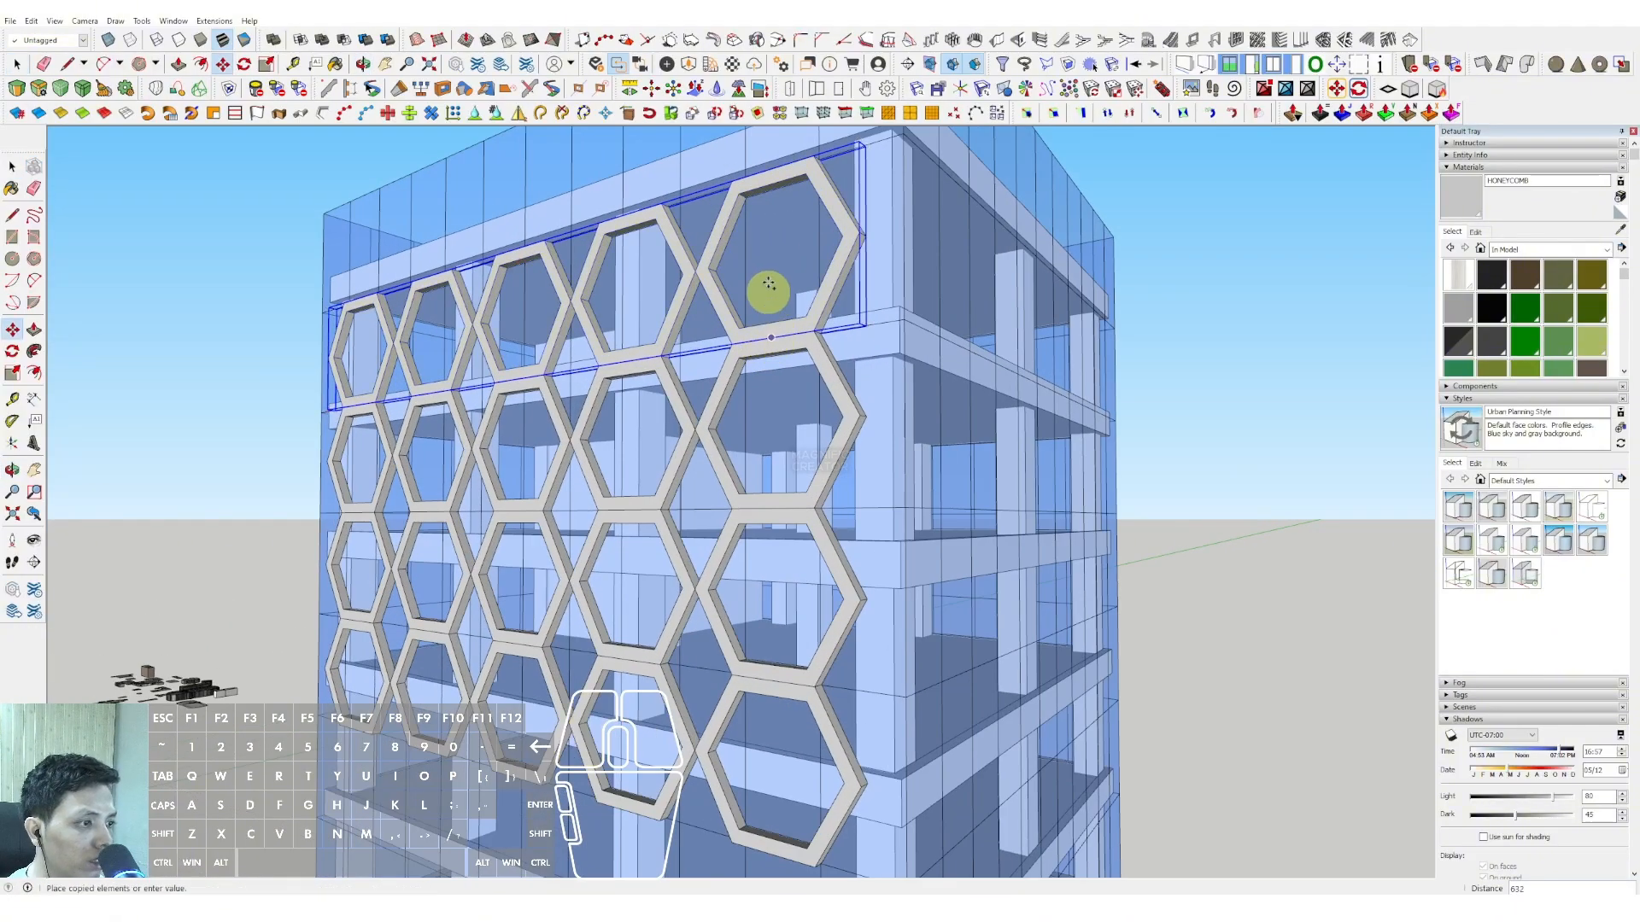
{"action": "left_click", "coordinate": [805, 172], "text": "shift"}
{"action": "key", "text": "space"}
- Select all five hexagon rows on the front wall and combine them into one group
{"action": "scroll", "coordinate": [700, 294], "scroll_direction": "down", "scroll_amount": 5}
{"action": "middle_click_drag", "start_coordinate": [618, 333], "coordinate": [912, 381]}
{"action": "scroll", "coordinate": [937, 345], "scroll_direction": "up", "scroll_amount": 3}
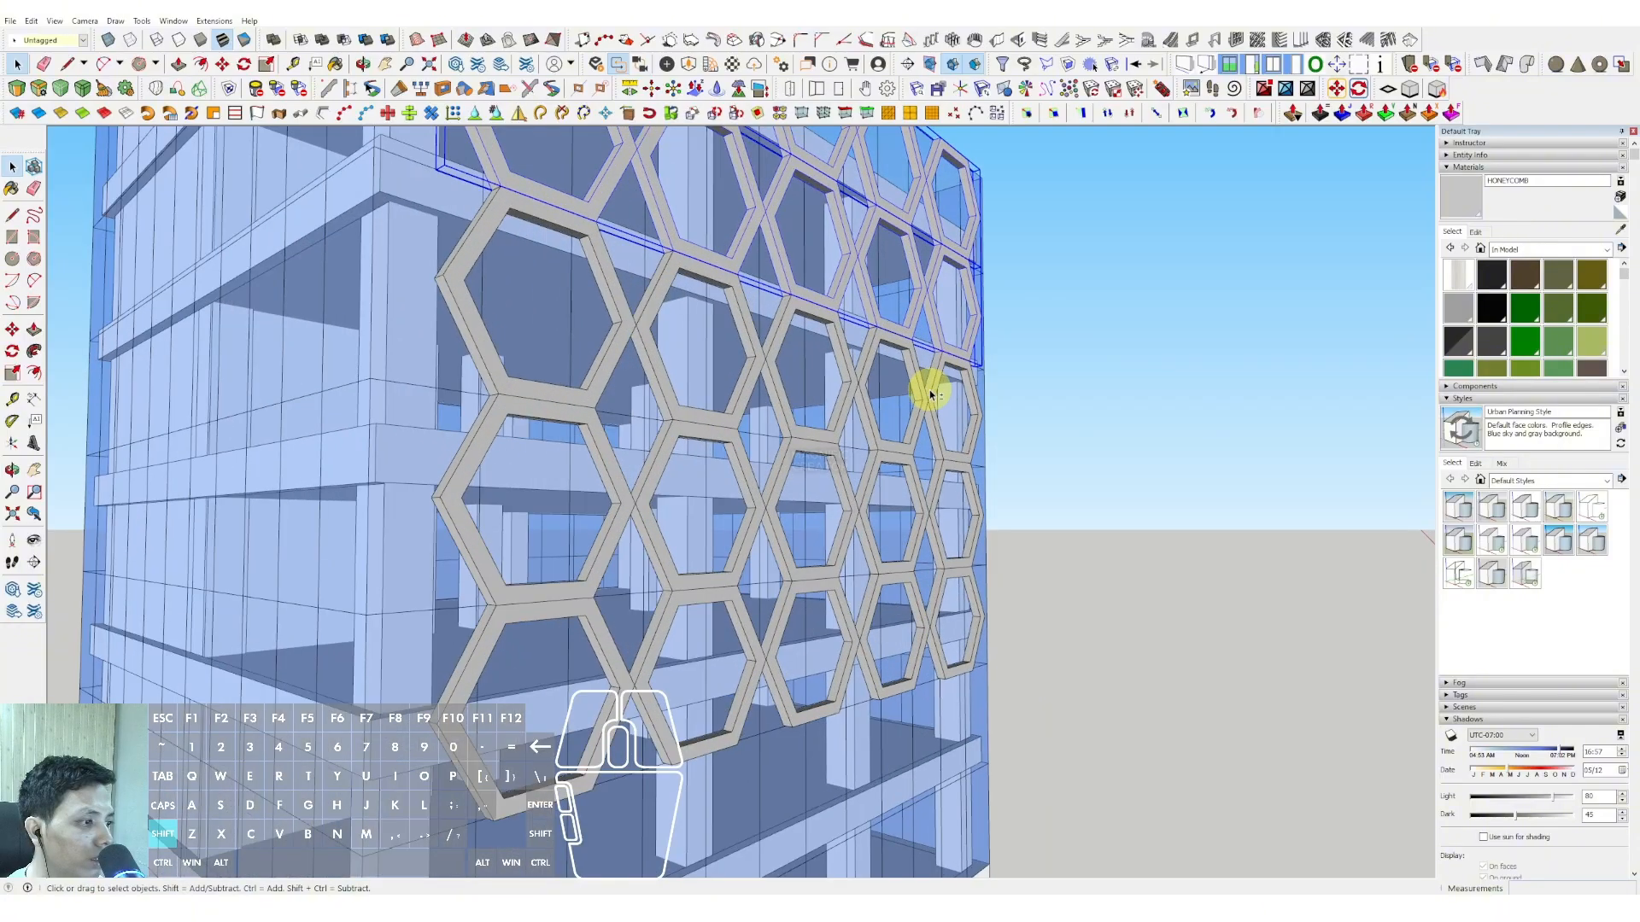
{"action": "left_click", "coordinate": [939, 603], "text": "shift"}
{"action": "scroll", "coordinate": [880, 547], "scroll_direction": "down", "scroll_amount": 6}
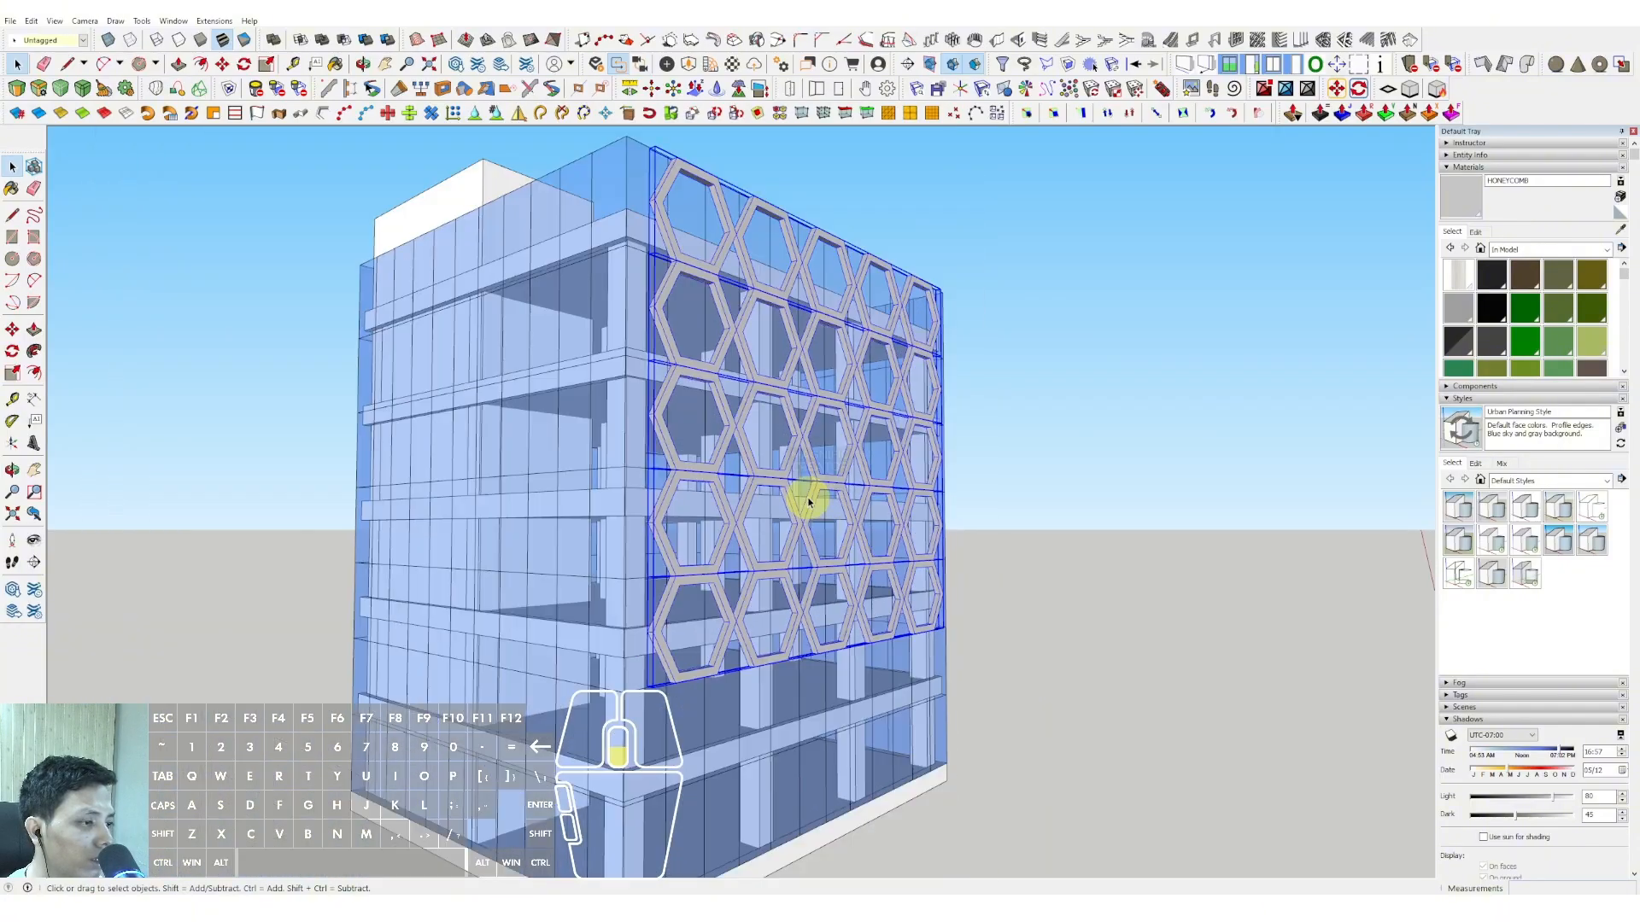
{"action": "middle_click_drag", "start_coordinate": [809, 502], "coordinate": [376, 547]}
{"action": "scroll", "coordinate": [742, 421], "scroll_direction": "up", "scroll_amount": 3}
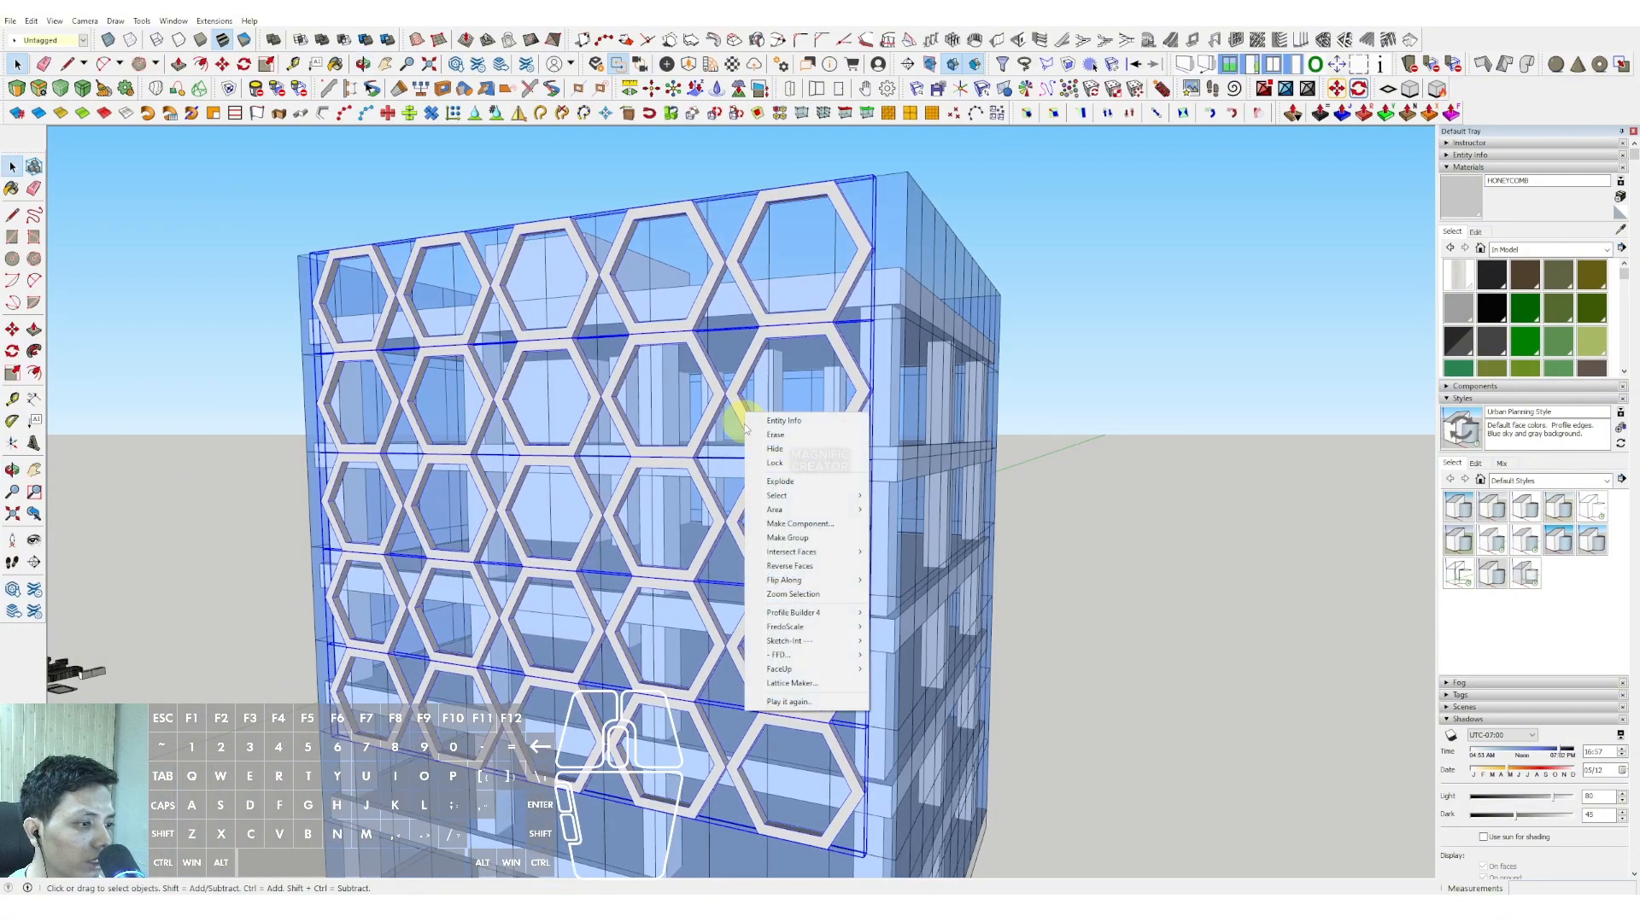
{"action": "left_click", "coordinate": [790, 539]}
- Copy the grouped honeycomb panel horizontally along the front wall so the copy extends past the building corner
{"action": "scroll", "coordinate": [677, 369], "scroll_direction": "down", "scroll_amount": 5}
{"action": "middle_click_drag", "start_coordinate": [706, 351], "coordinate": [724, 543]}
{"action": "scroll", "coordinate": [630, 472], "scroll_direction": "up", "scroll_amount": 5}
{"action": "key", "text": "m"}
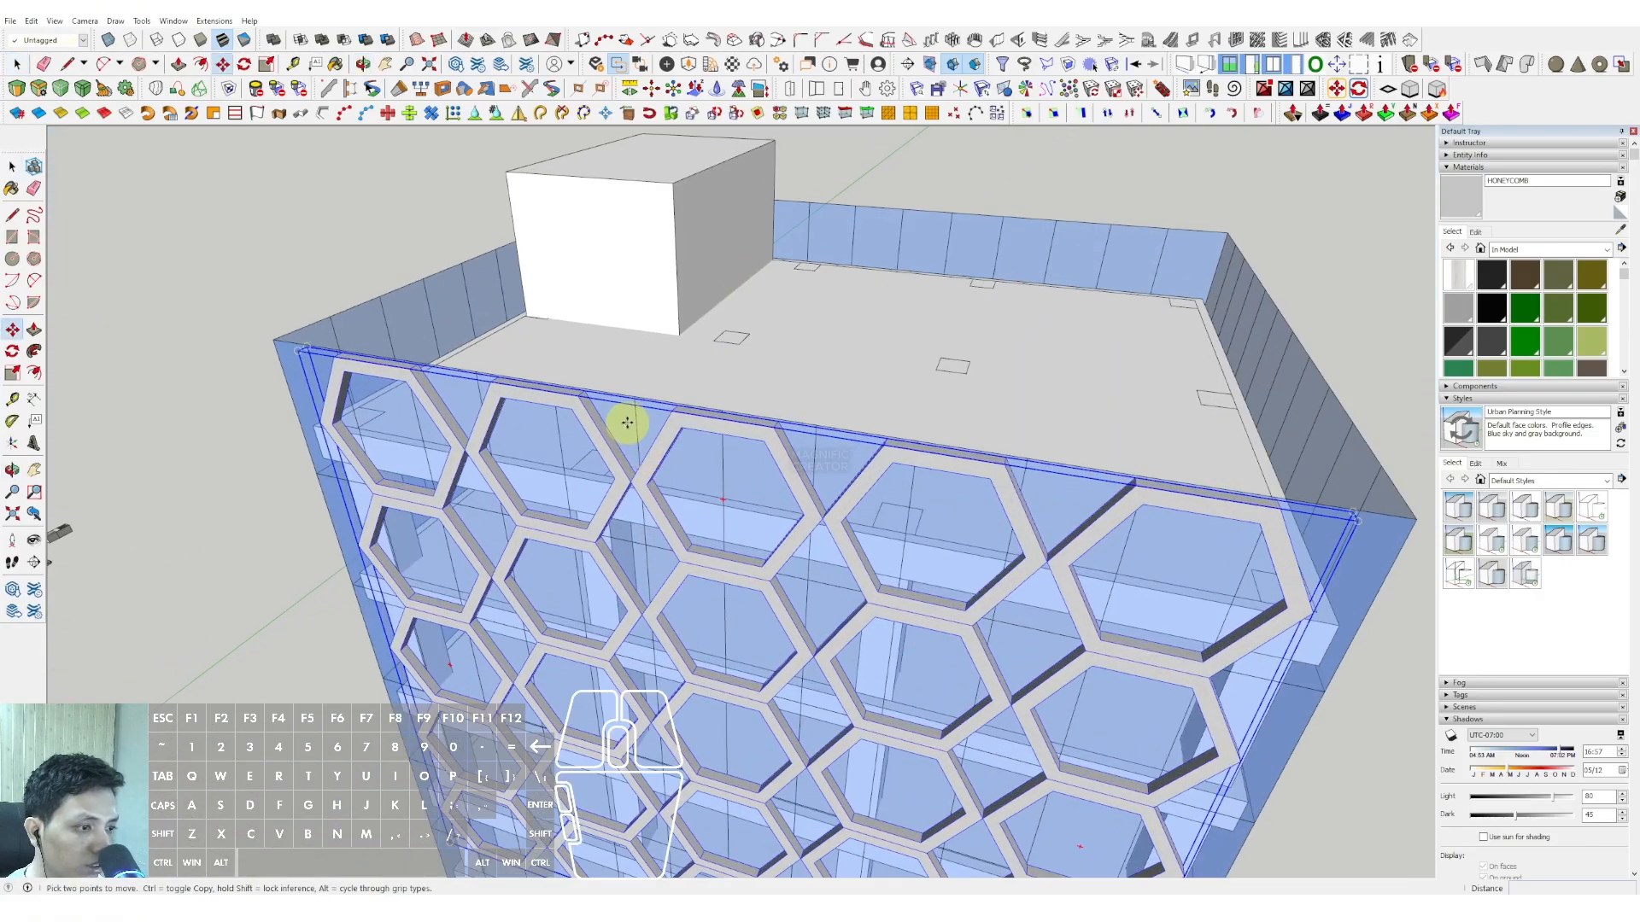
{"action": "left_click", "coordinate": [629, 428]}
{"action": "key", "text": "ctrl"}
{"action": "scroll", "coordinate": [650, 426], "scroll_direction": "down", "scroll_amount": 2}
{"action": "key", "text": "shift"}
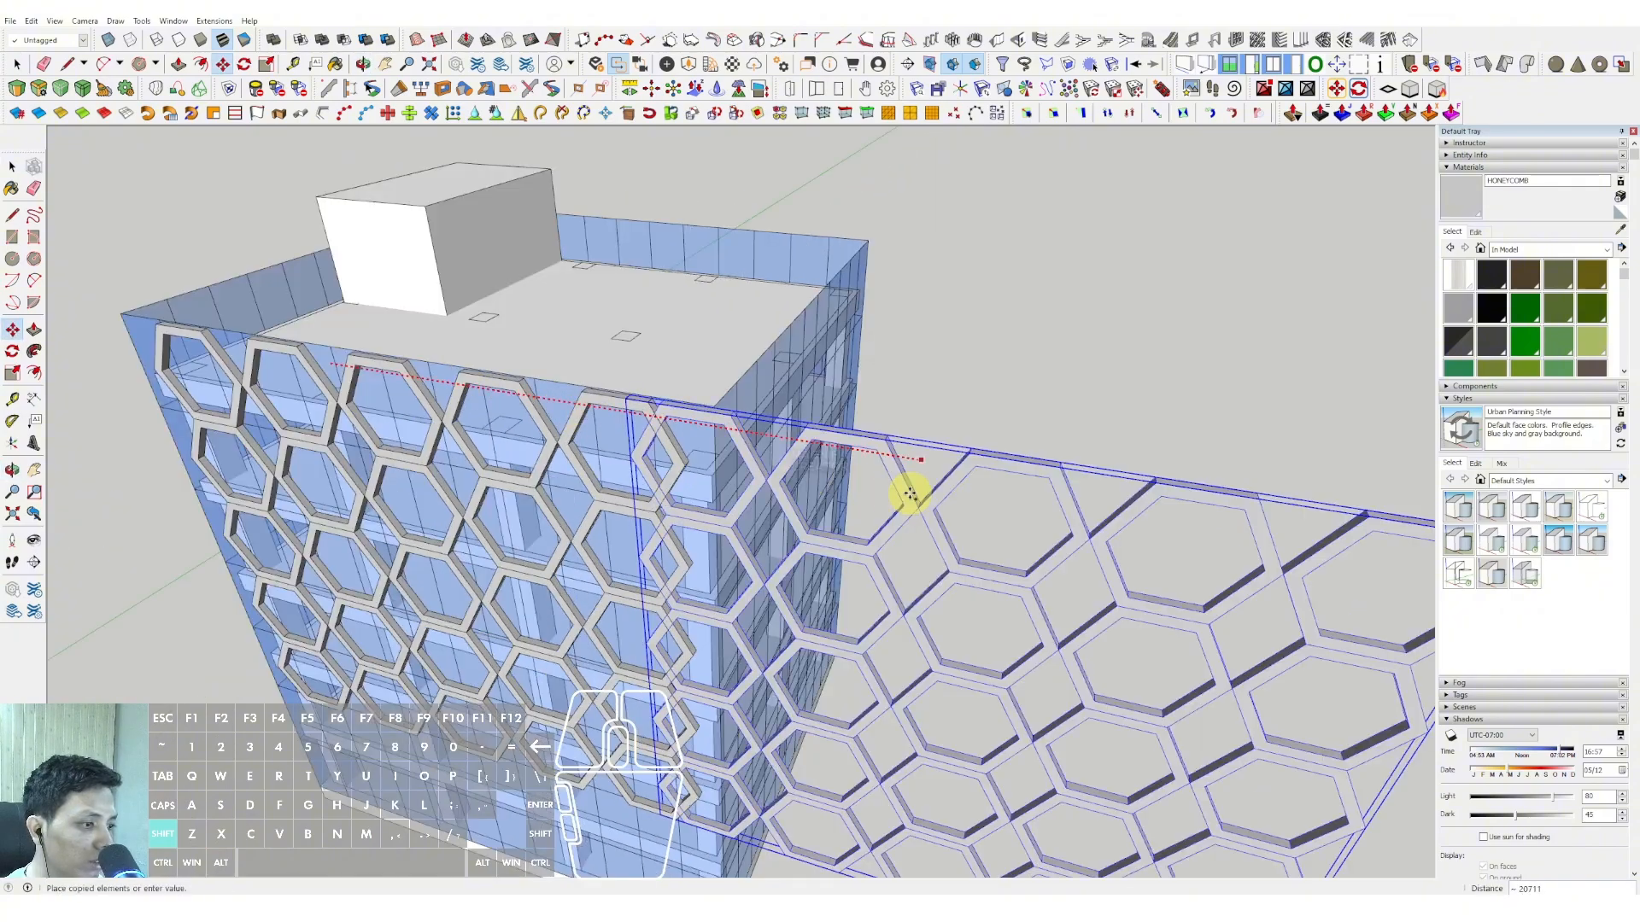
{"action": "left_click", "coordinate": [900, 468]}
- Rotate the copied honeycomb panel perpendicular to the front wall so it runs parallel to the side wall
{"action": "key", "text": "q"}
{"action": "scroll", "coordinate": [871, 476], "scroll_direction": "up", "scroll_amount": 5}
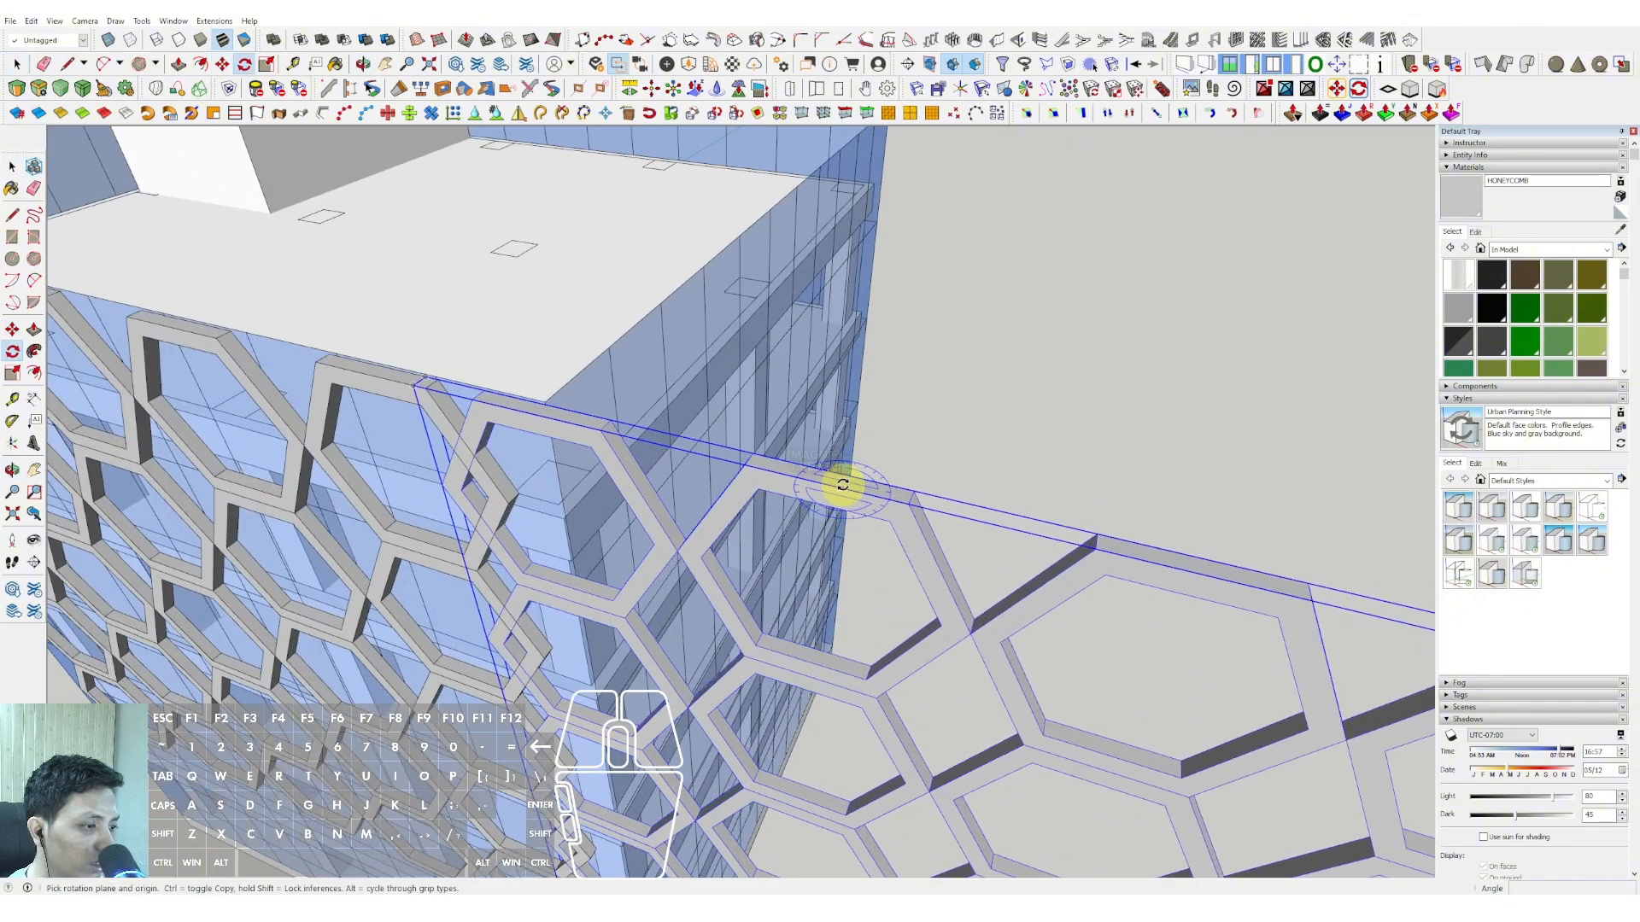
{"action": "left_click", "coordinate": [901, 451]}
{"action": "key", "text": "space"}
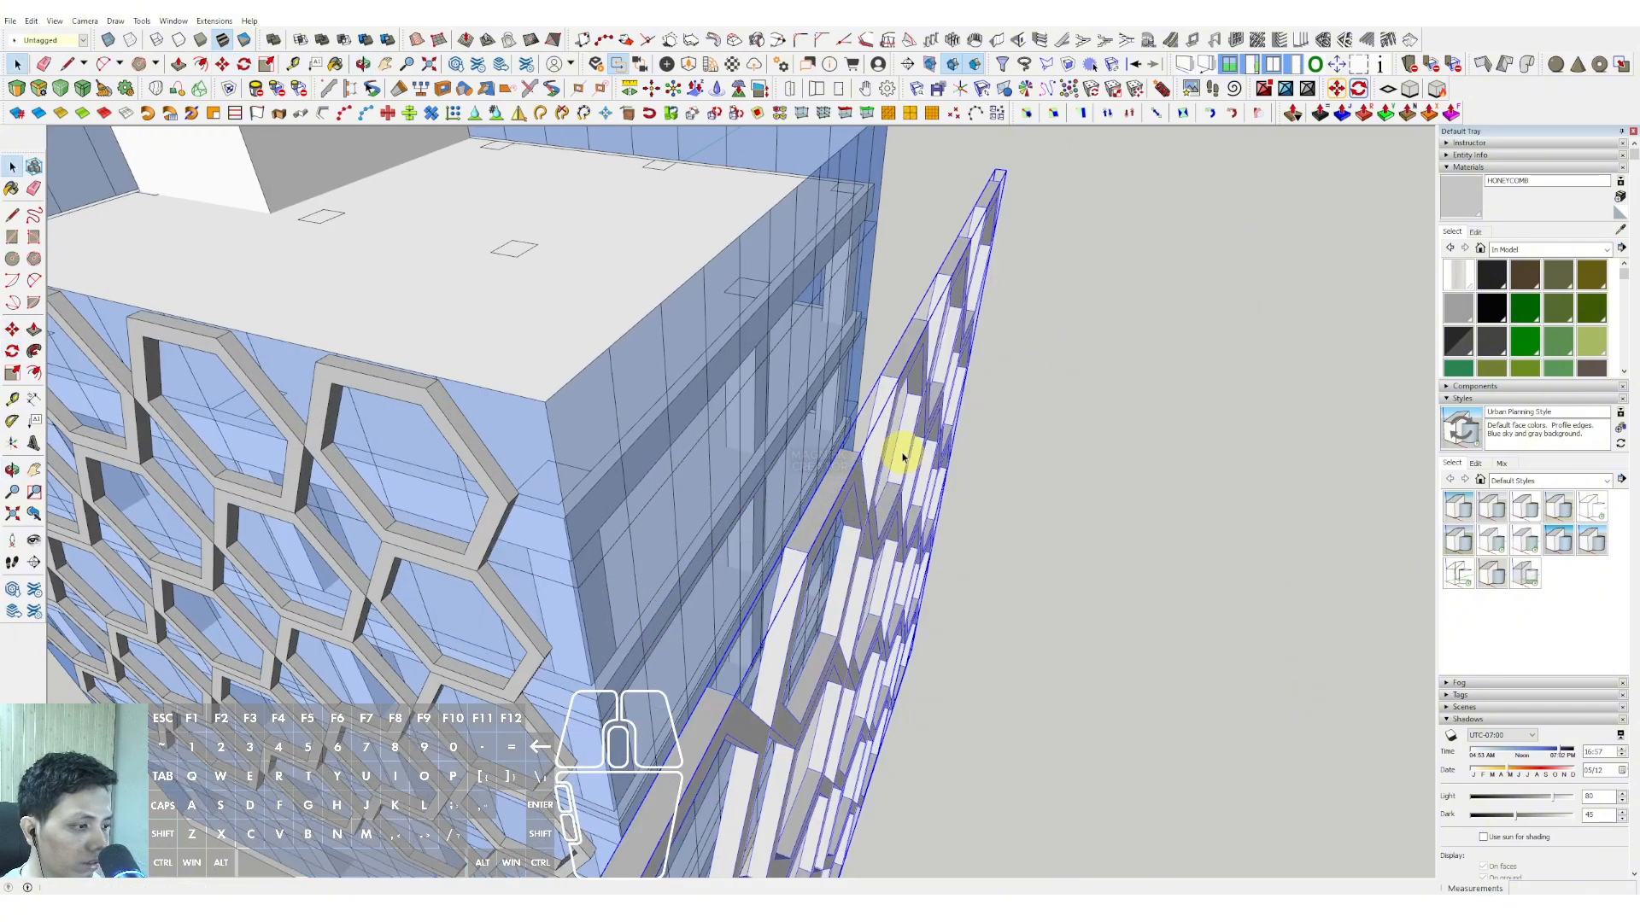
- Move the rotated honeycomb panel against the side wall and align its end with the building's vertical corner edge
{"action": "scroll", "coordinate": [909, 445], "scroll_direction": "up", "scroll_amount": 2}
{"action": "left_click", "coordinate": [888, 315]}
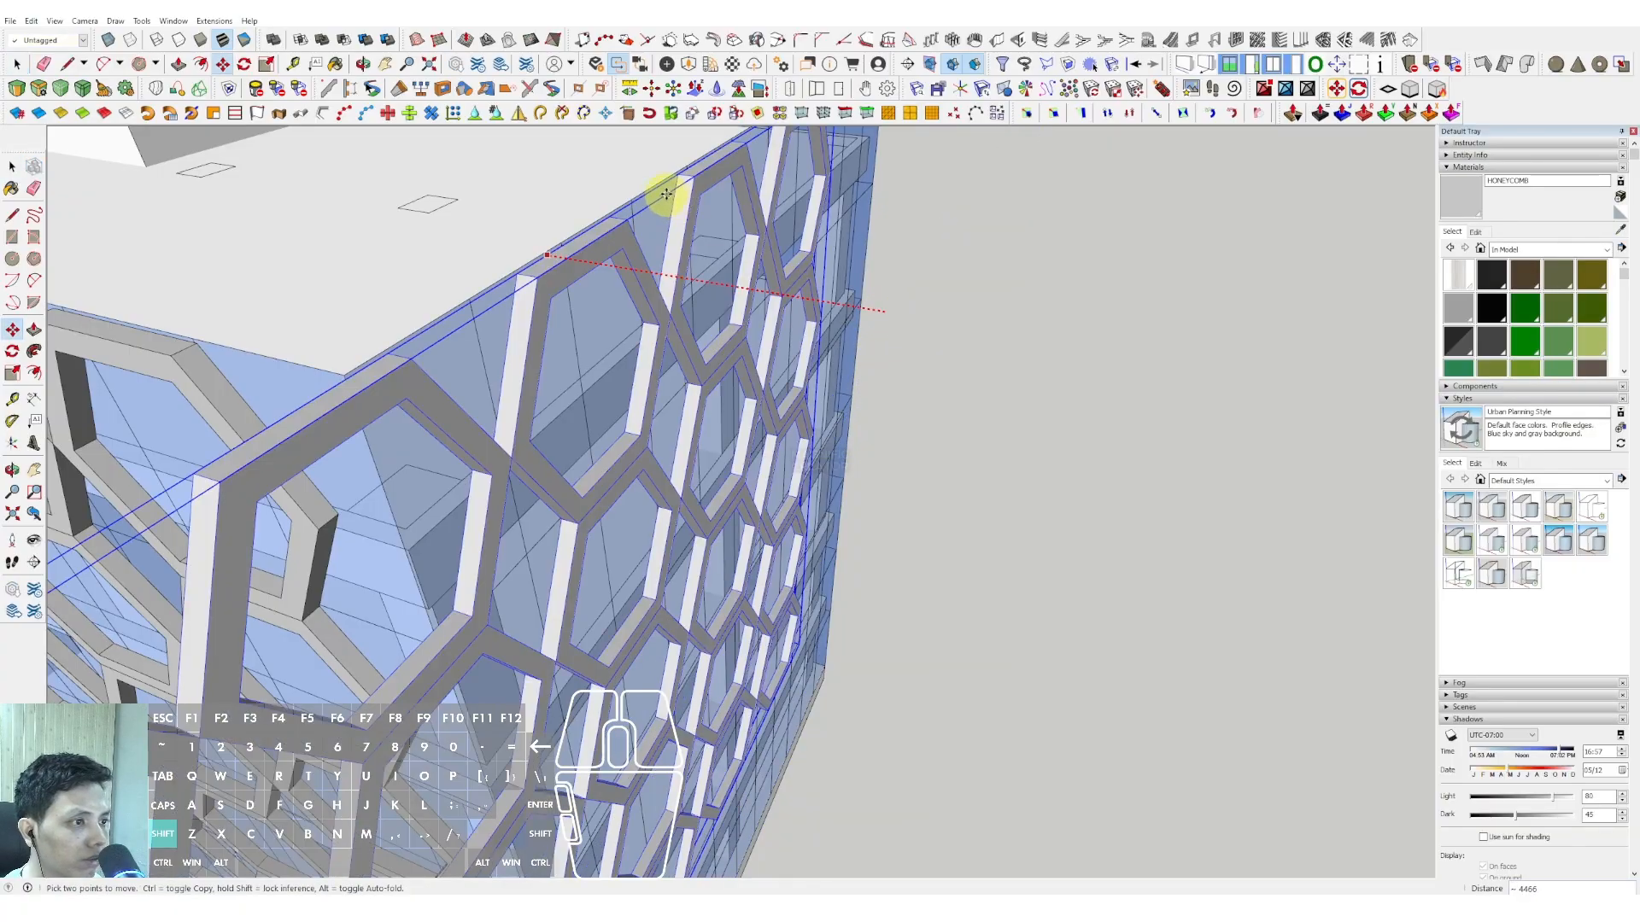
{"action": "scroll", "coordinate": [677, 221], "scroll_direction": "down", "scroll_amount": 2}
{"action": "middle_click_drag", "start_coordinate": [677, 221], "coordinate": [818, 253]}
{"action": "middle_click_drag", "start_coordinate": [618, 458], "coordinate": [535, 614]}
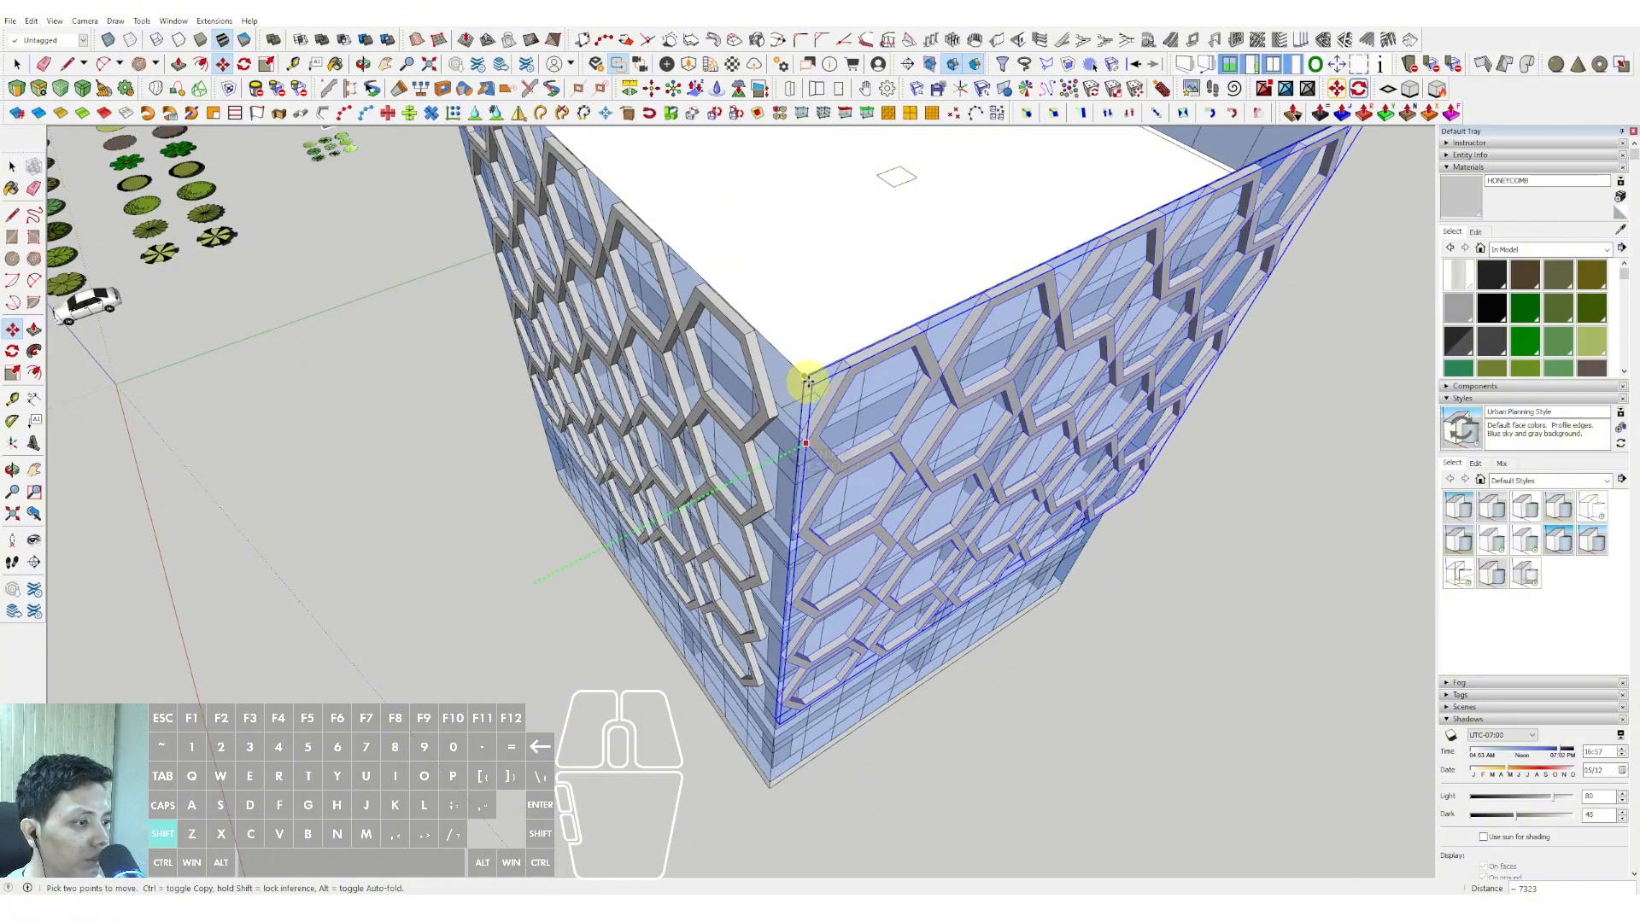
{"action": "scroll", "coordinate": [801, 448], "scroll_direction": "up", "scroll_amount": 3}
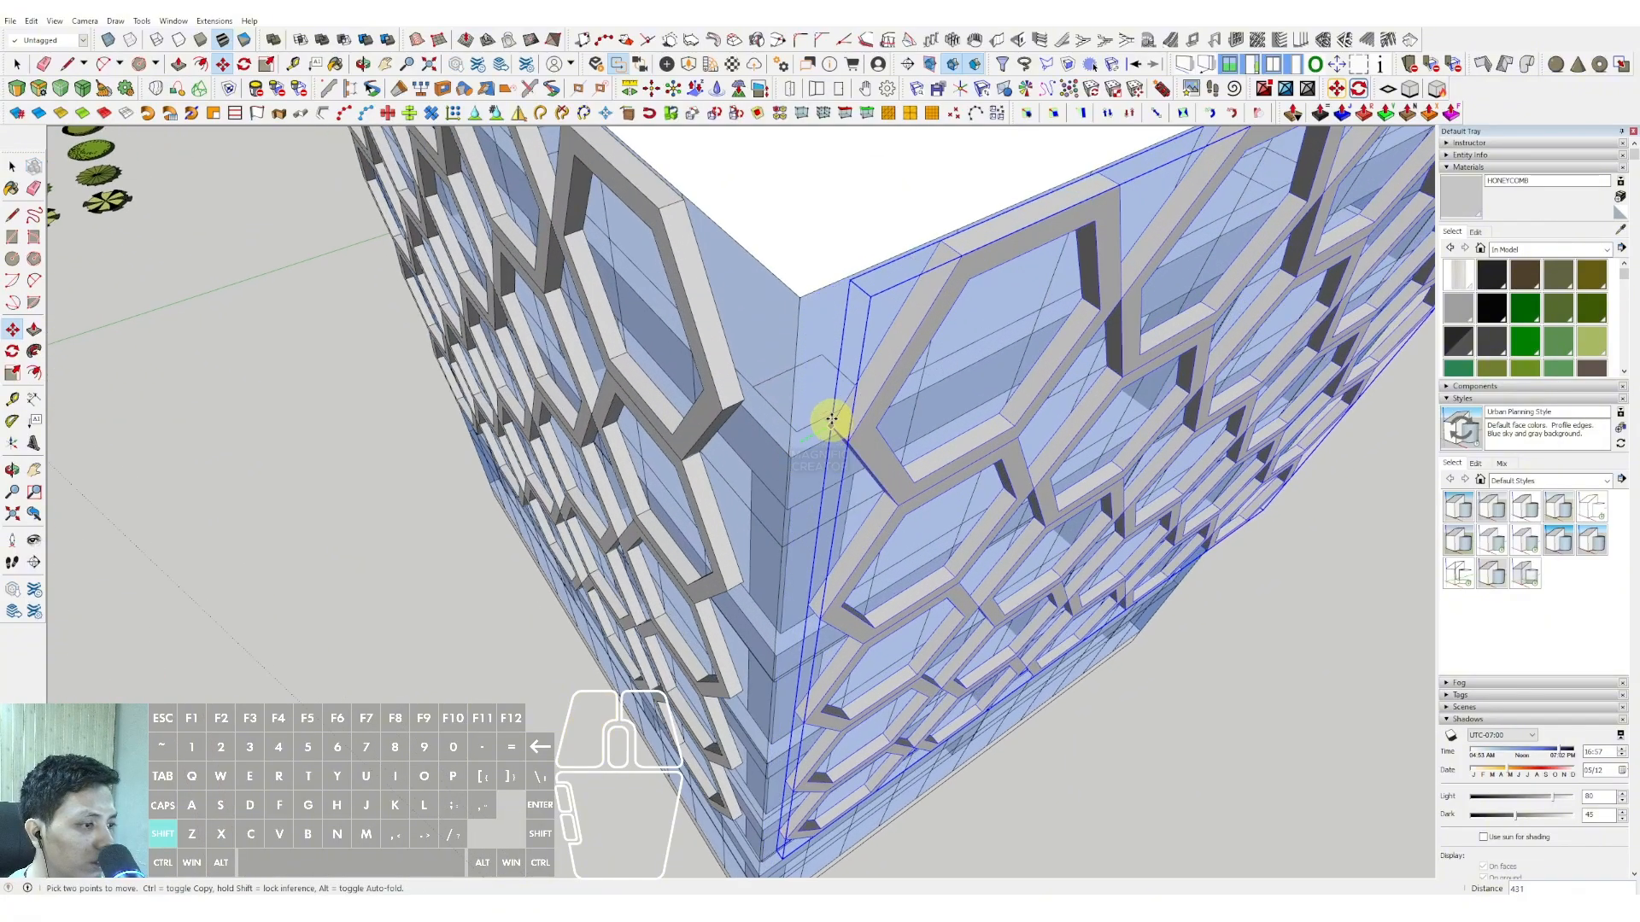
{"action": "left_click", "coordinate": [797, 300]}
- Move the front honeycomb panel horizontally until its end meets the building corner shared with the side panel
{"action": "key", "text": "space"}
{"action": "scroll", "coordinate": [720, 418], "scroll_direction": "up", "scroll_amount": 3}
{"action": "key", "text": "m"}
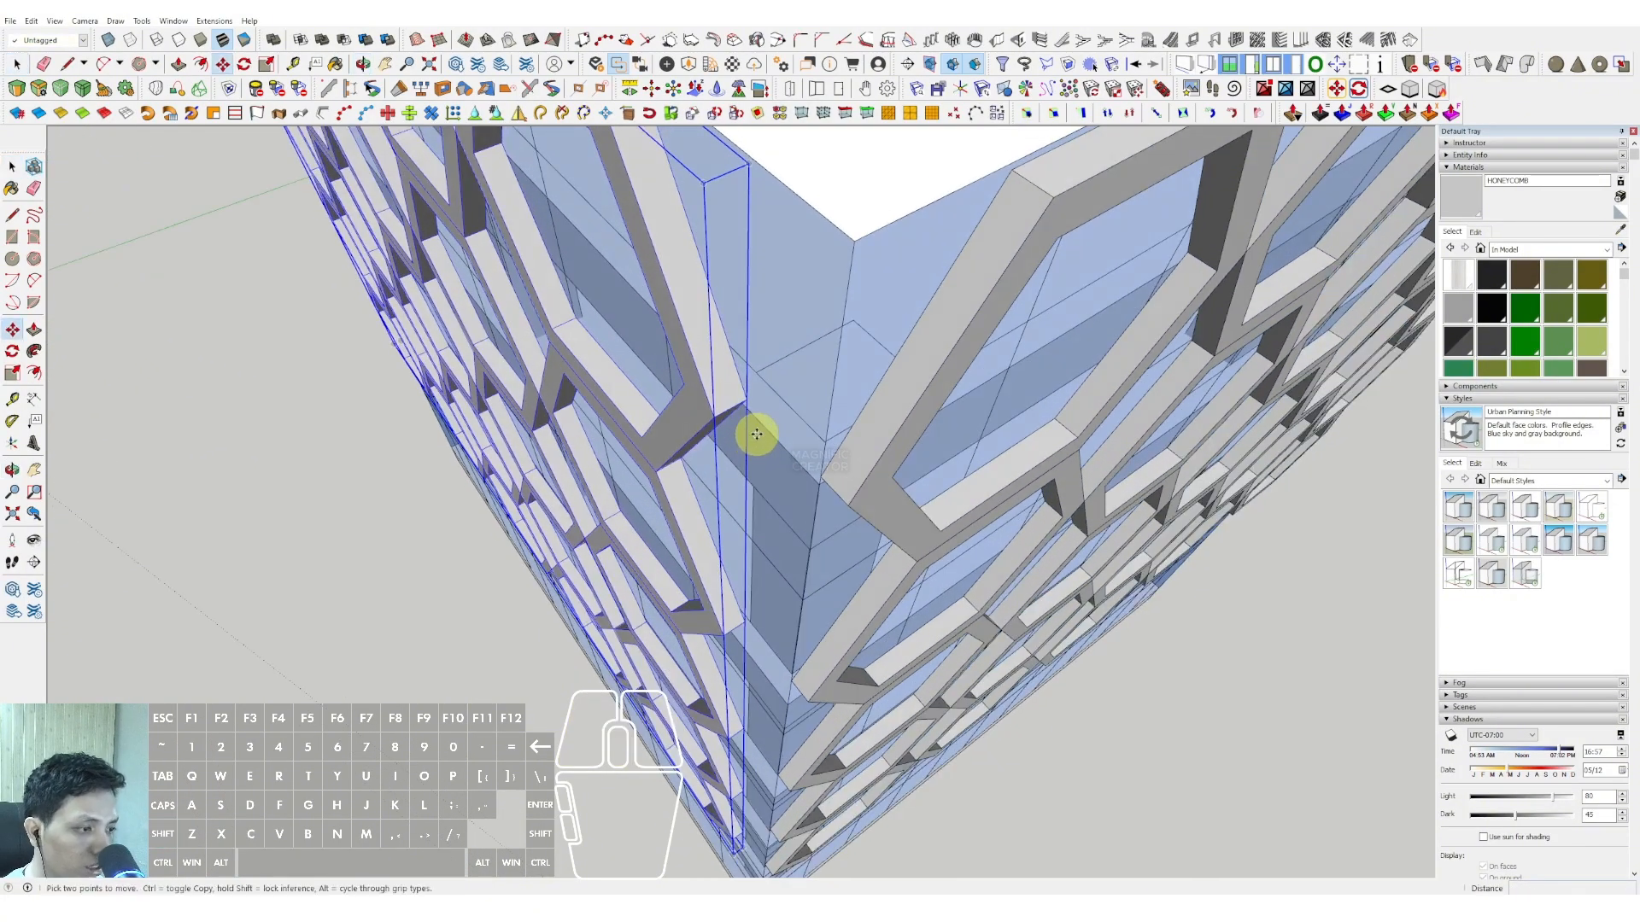
{"action": "left_click", "coordinate": [745, 400]}
{"action": "left_click", "coordinate": [845, 369], "text": "shift"}
{"action": "key", "text": "space"}
{"action": "scroll", "coordinate": [765, 527], "scroll_direction": "down", "scroll_amount": 4}
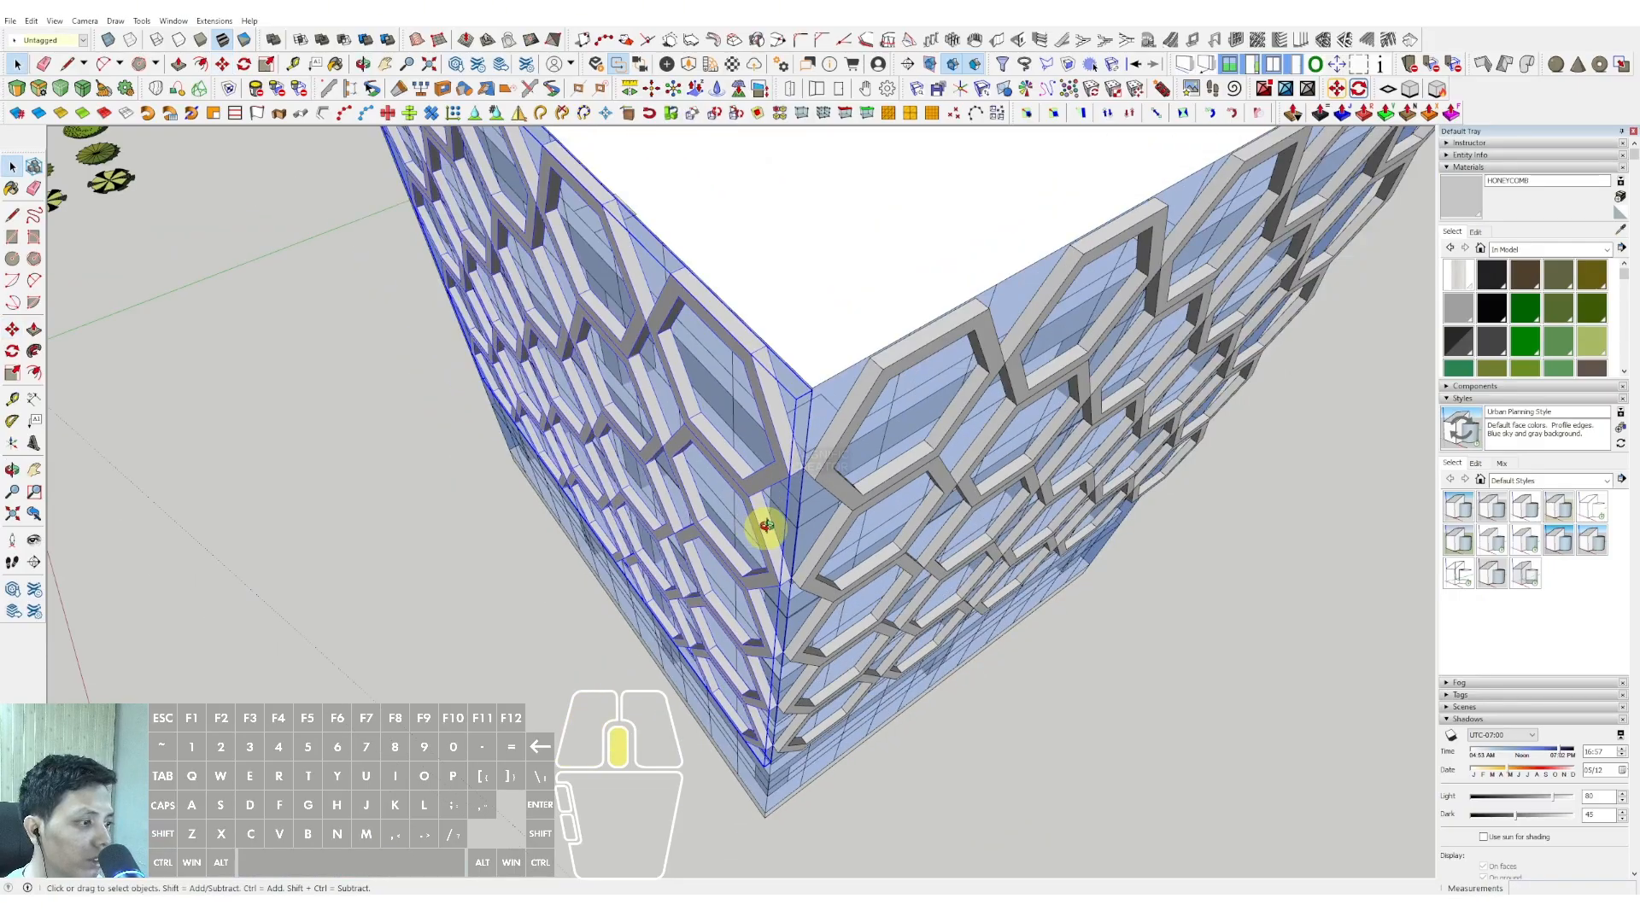
{"action": "middle_click_drag", "start_coordinate": [766, 527], "coordinate": [716, 372]}
{"action": "scroll", "coordinate": [717, 350], "scroll_direction": "down", "scroll_amount": 3}
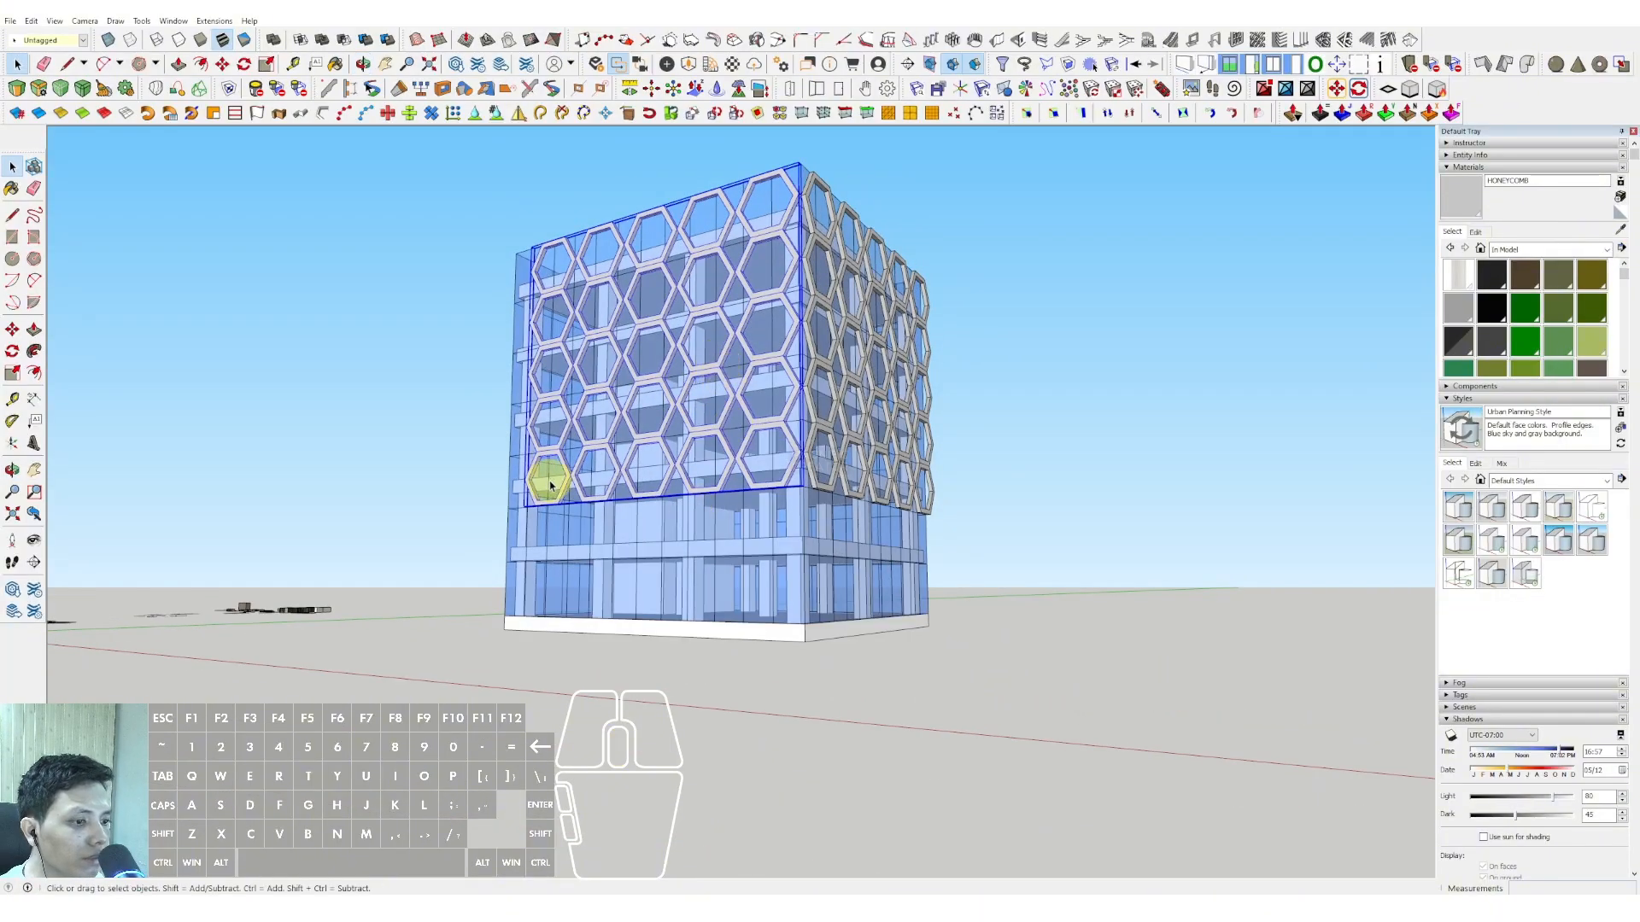
- Draw a vertical line along the front honeycomb's outer side and a horizontal line along its lower edge, extending beyond the building
{"action": "middle_click_drag", "start_coordinate": [549, 485], "coordinate": [952, 300]}
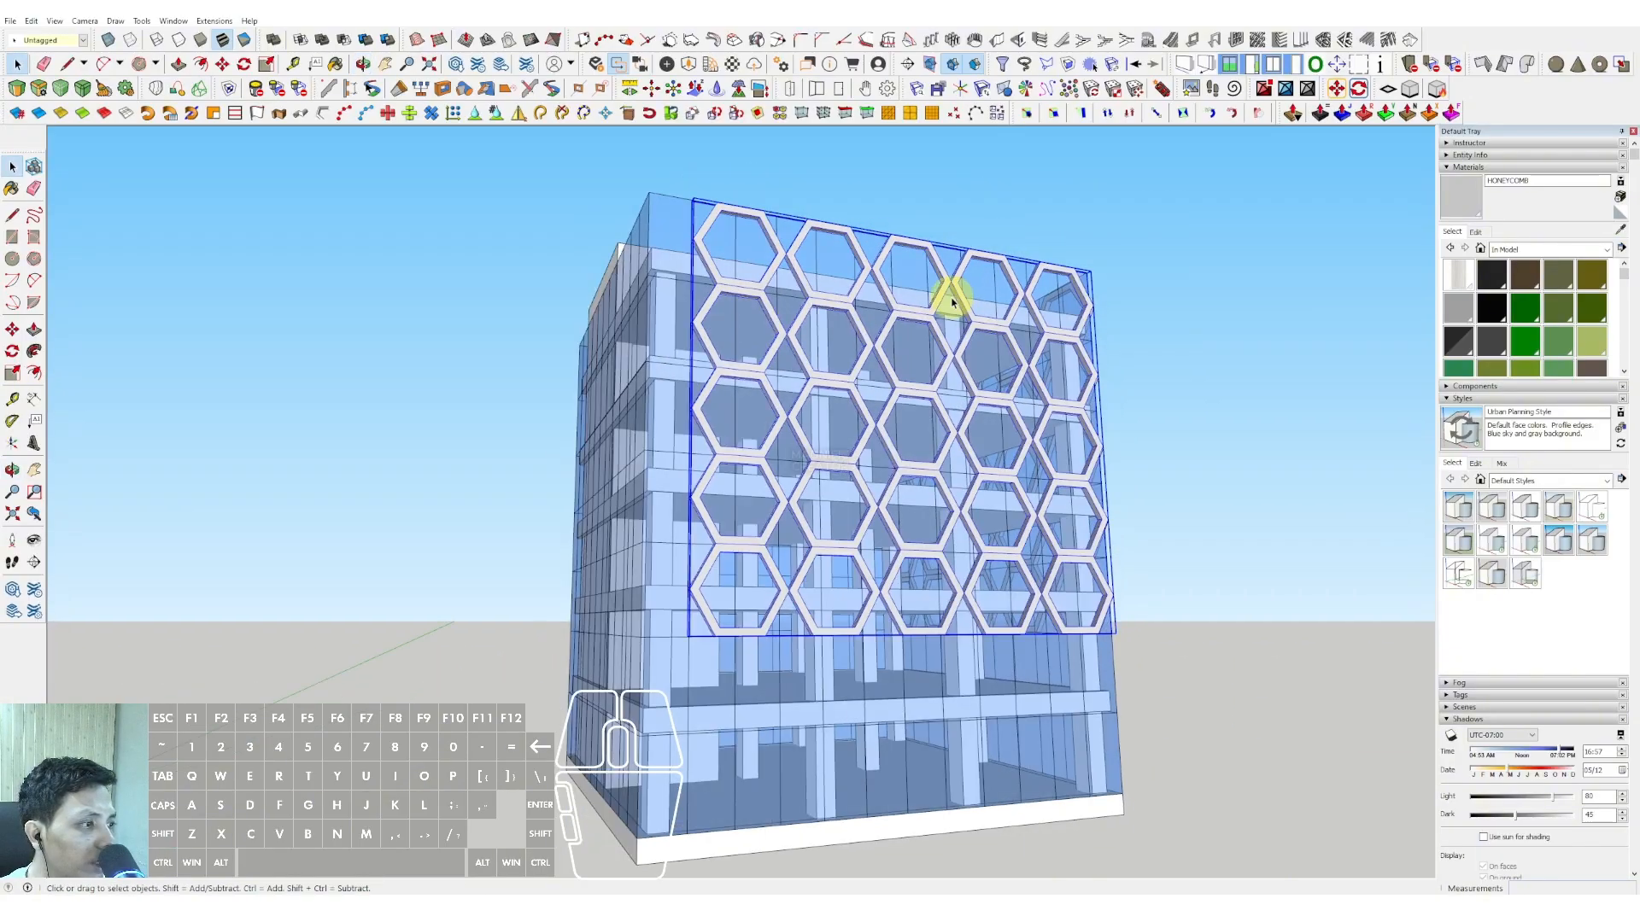
{"action": "scroll", "coordinate": [952, 300], "scroll_direction": "up", "scroll_amount": 2}
{"action": "scroll", "coordinate": [620, 255], "scroll_direction": "up", "scroll_amount": 3}
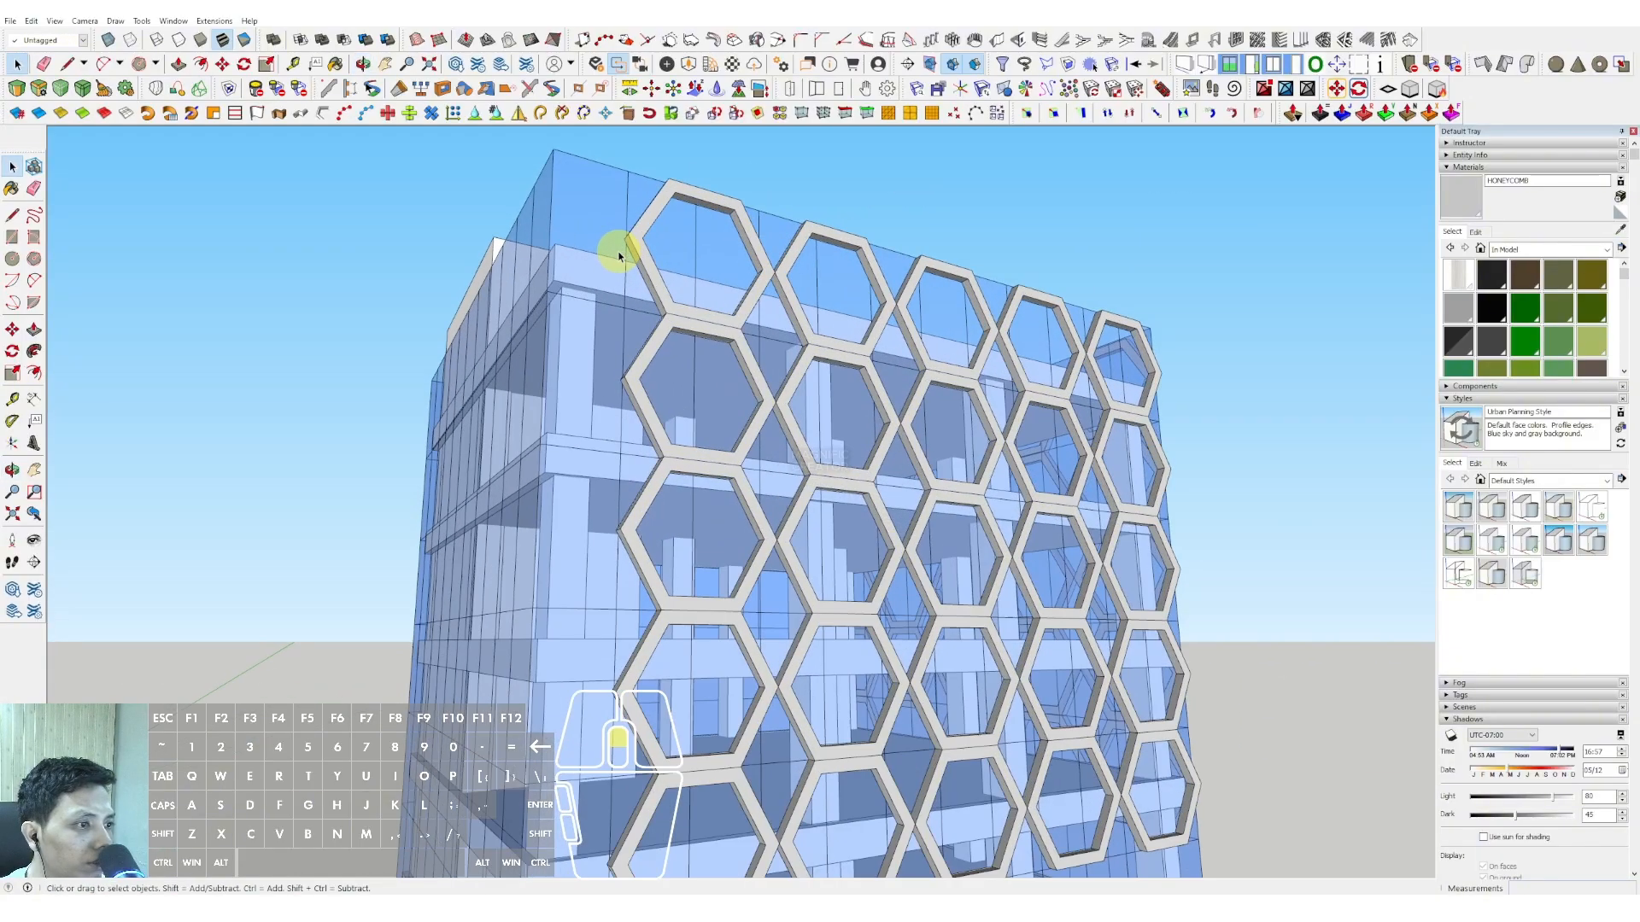
{"action": "left_click", "coordinate": [10, 219]}
{"action": "scroll", "coordinate": [615, 224], "scroll_direction": "up", "scroll_amount": 1}
{"action": "key", "text": "Escape"}
{"action": "scroll", "coordinate": [632, 245], "scroll_direction": "up", "scroll_amount": 2}
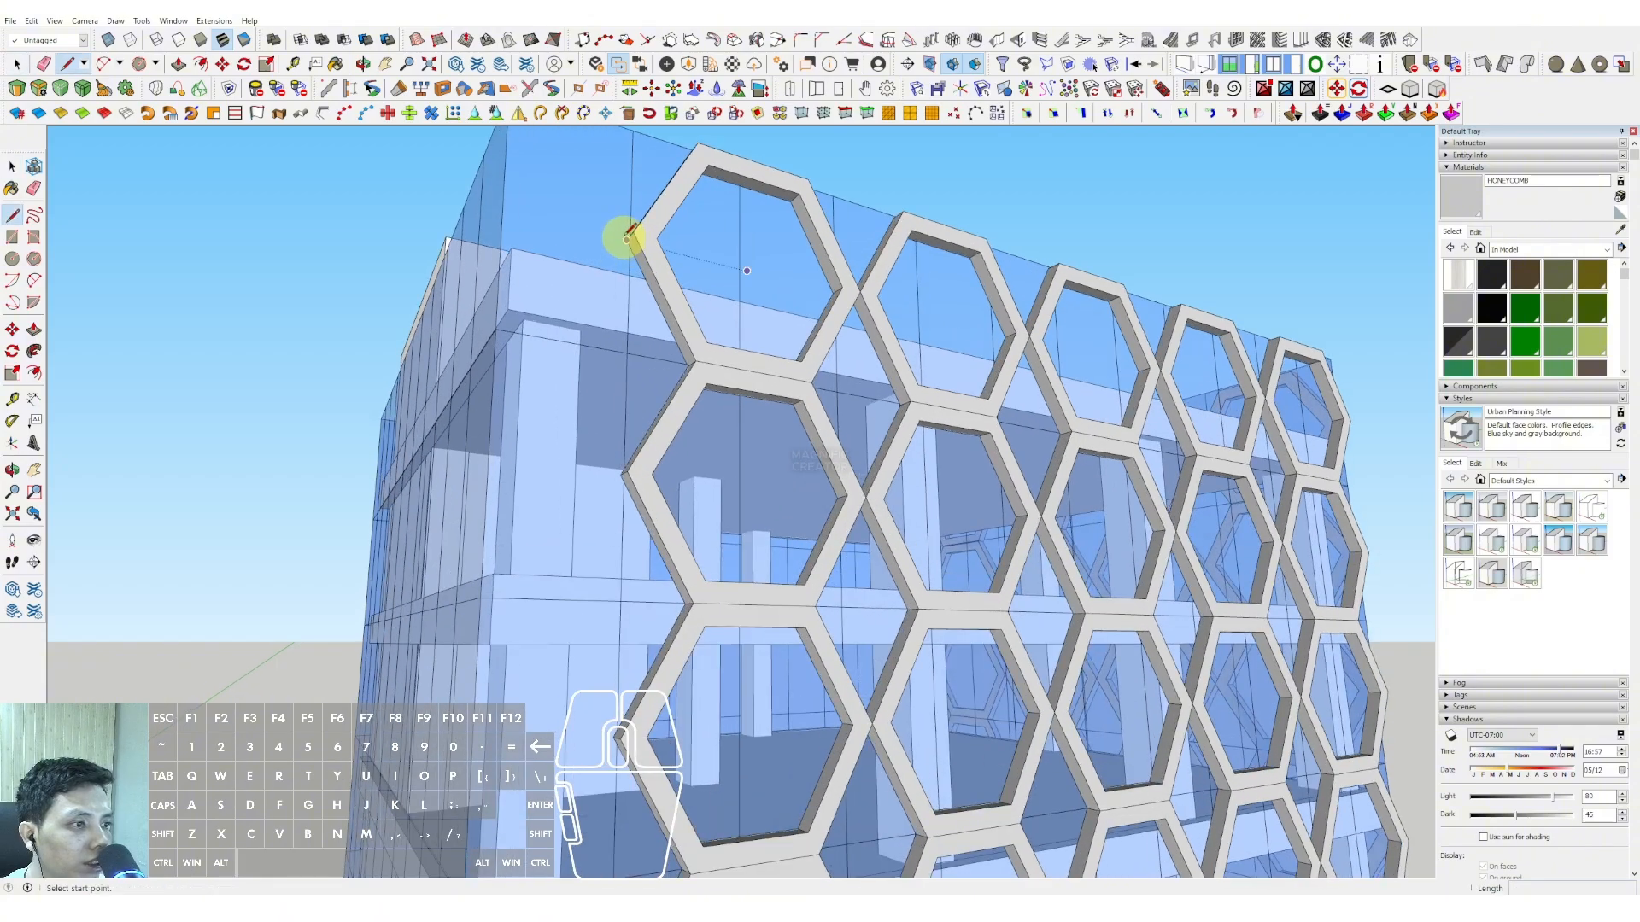
{"action": "scroll", "coordinate": [626, 294], "scroll_direction": "down", "scroll_amount": 4}
{"action": "scroll", "coordinate": [575, 458], "scroll_direction": "up", "scroll_amount": 4}
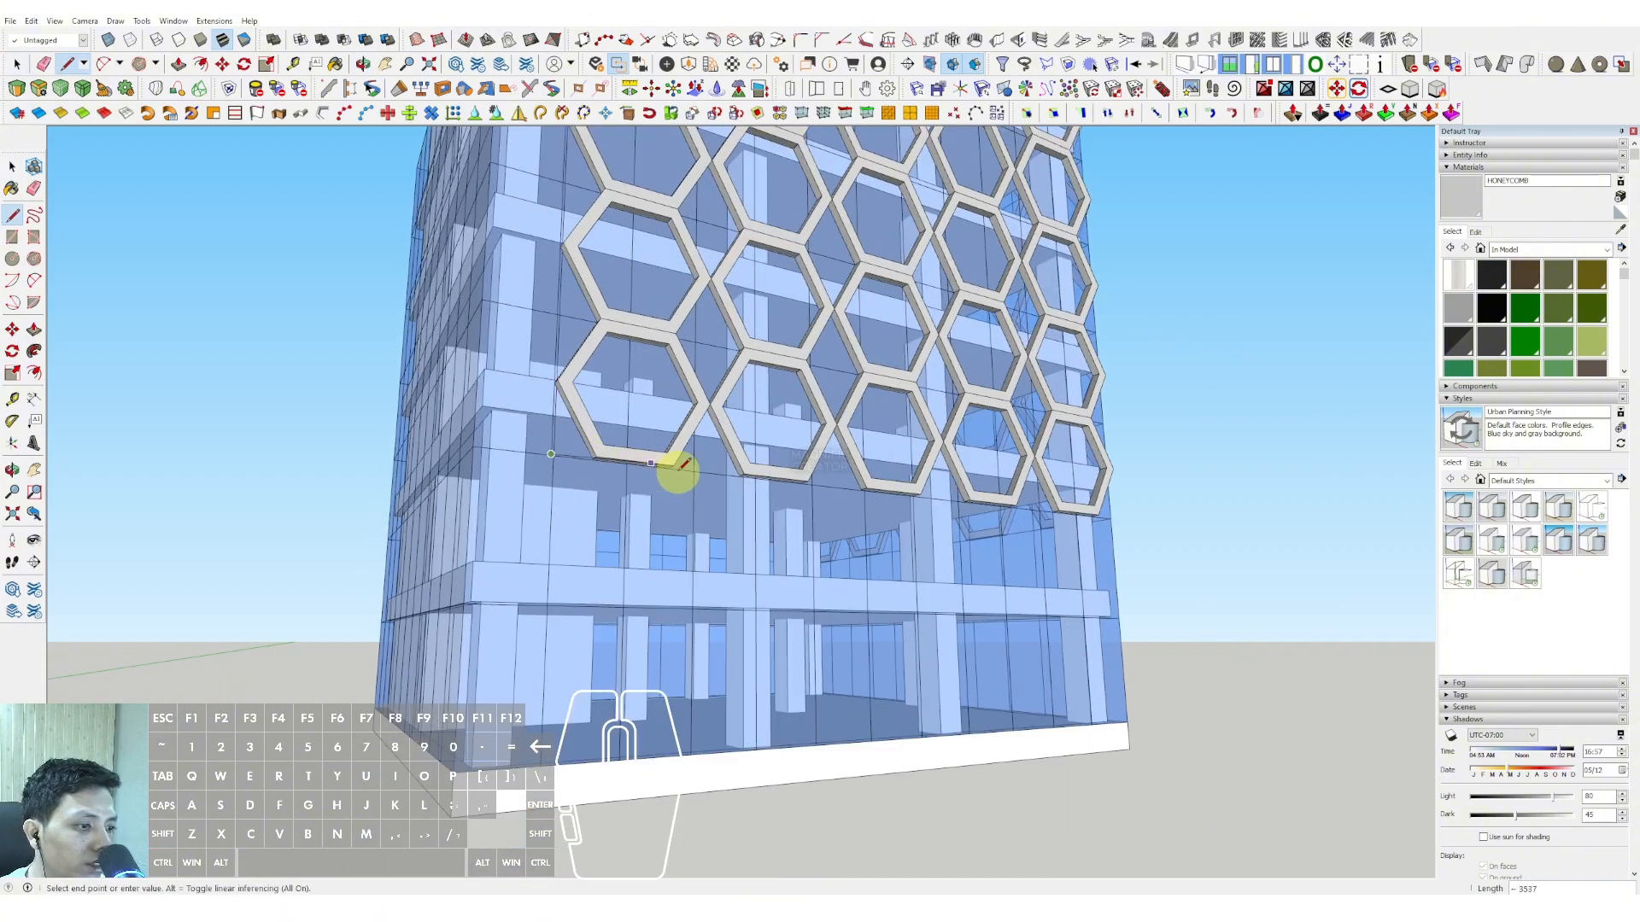
{"action": "middle_click_drag", "start_coordinate": [1179, 526], "coordinate": [1082, 521], "text": "shift"}
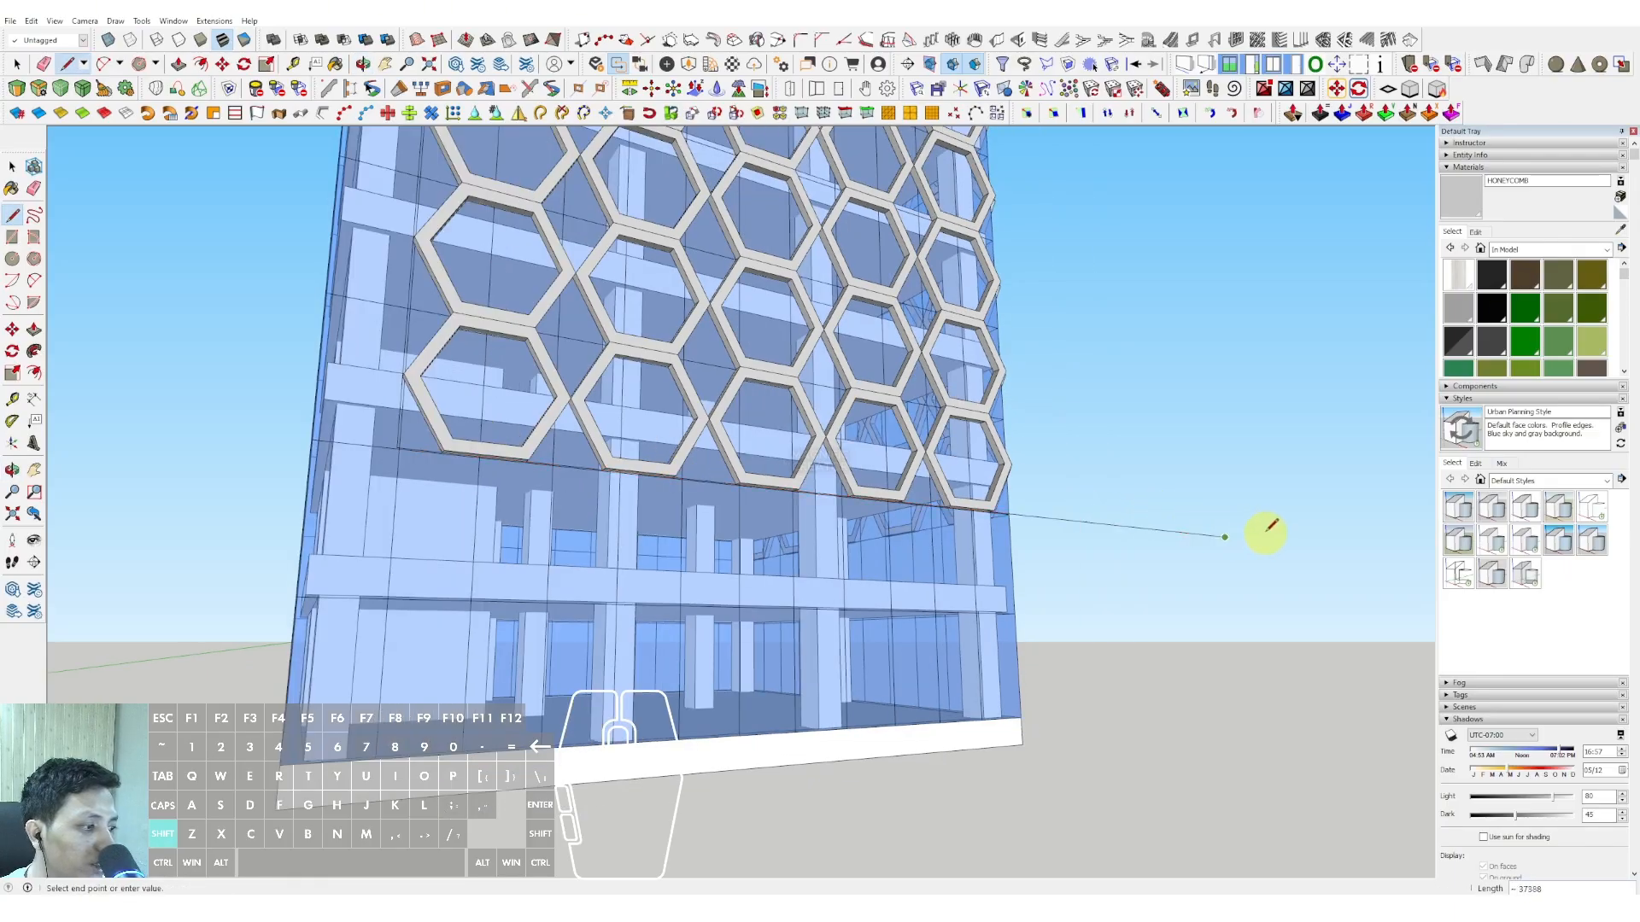
{"action": "key", "text": "space"}
- Round the corner between the vertical and horizontal guide lines with a tangent arc and trim the sharp corner
{"action": "scroll", "coordinate": [369, 456], "scroll_direction": "up", "scroll_amount": 3}
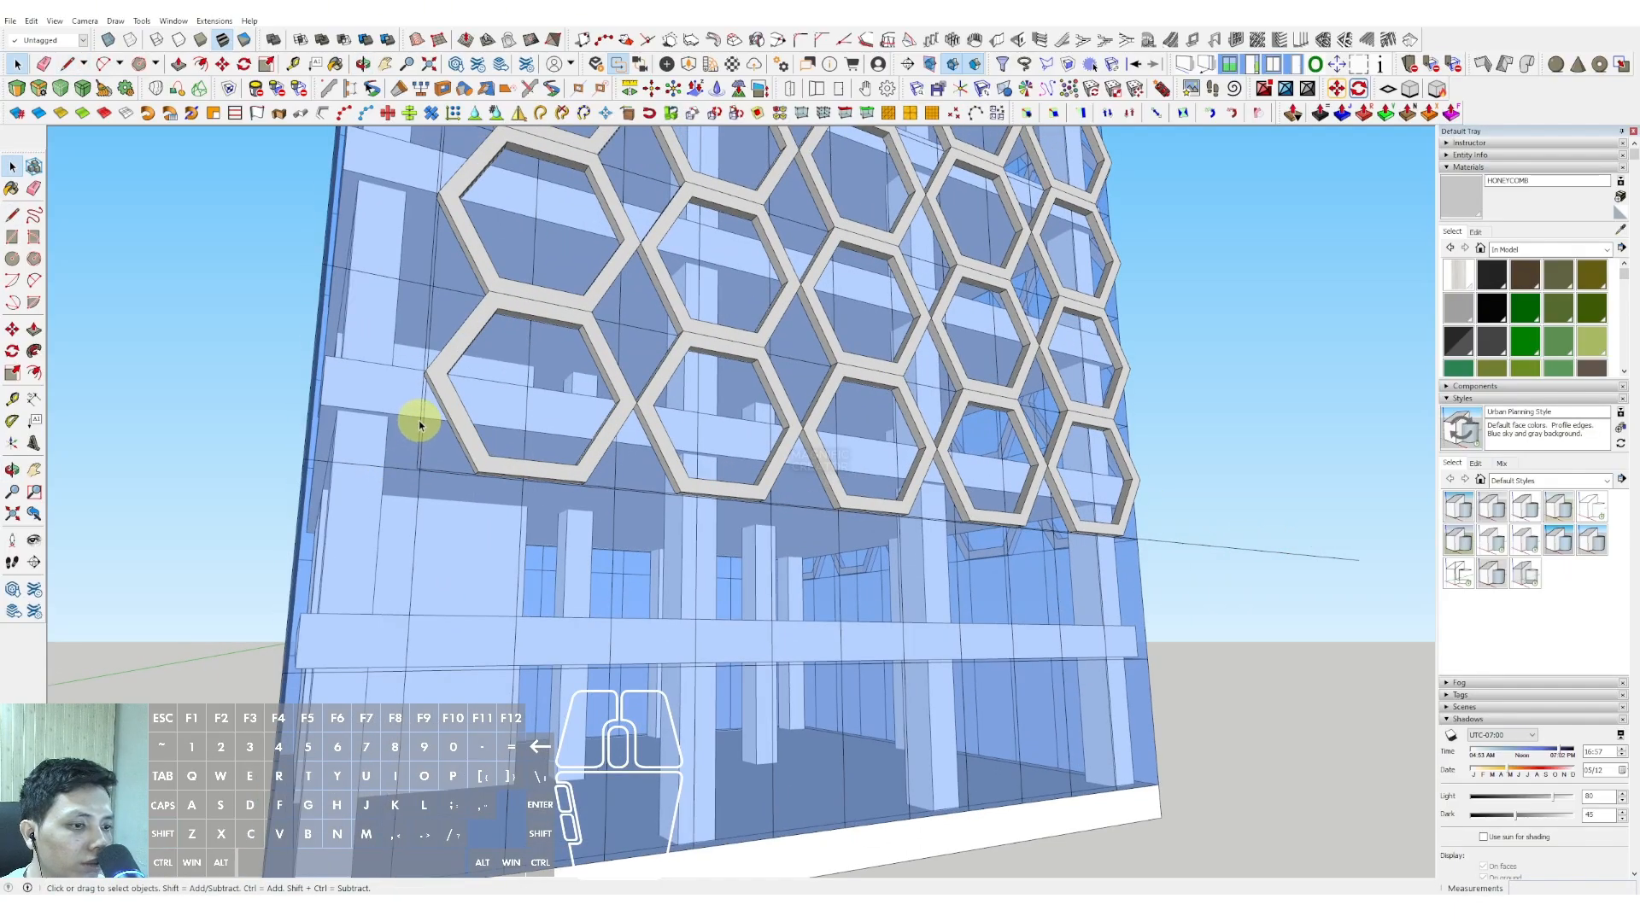
{"action": "scroll", "coordinate": [419, 425], "scroll_direction": "down", "scroll_amount": 3}
{"action": "scroll", "coordinate": [421, 397], "scroll_direction": "up", "scroll_amount": 4}
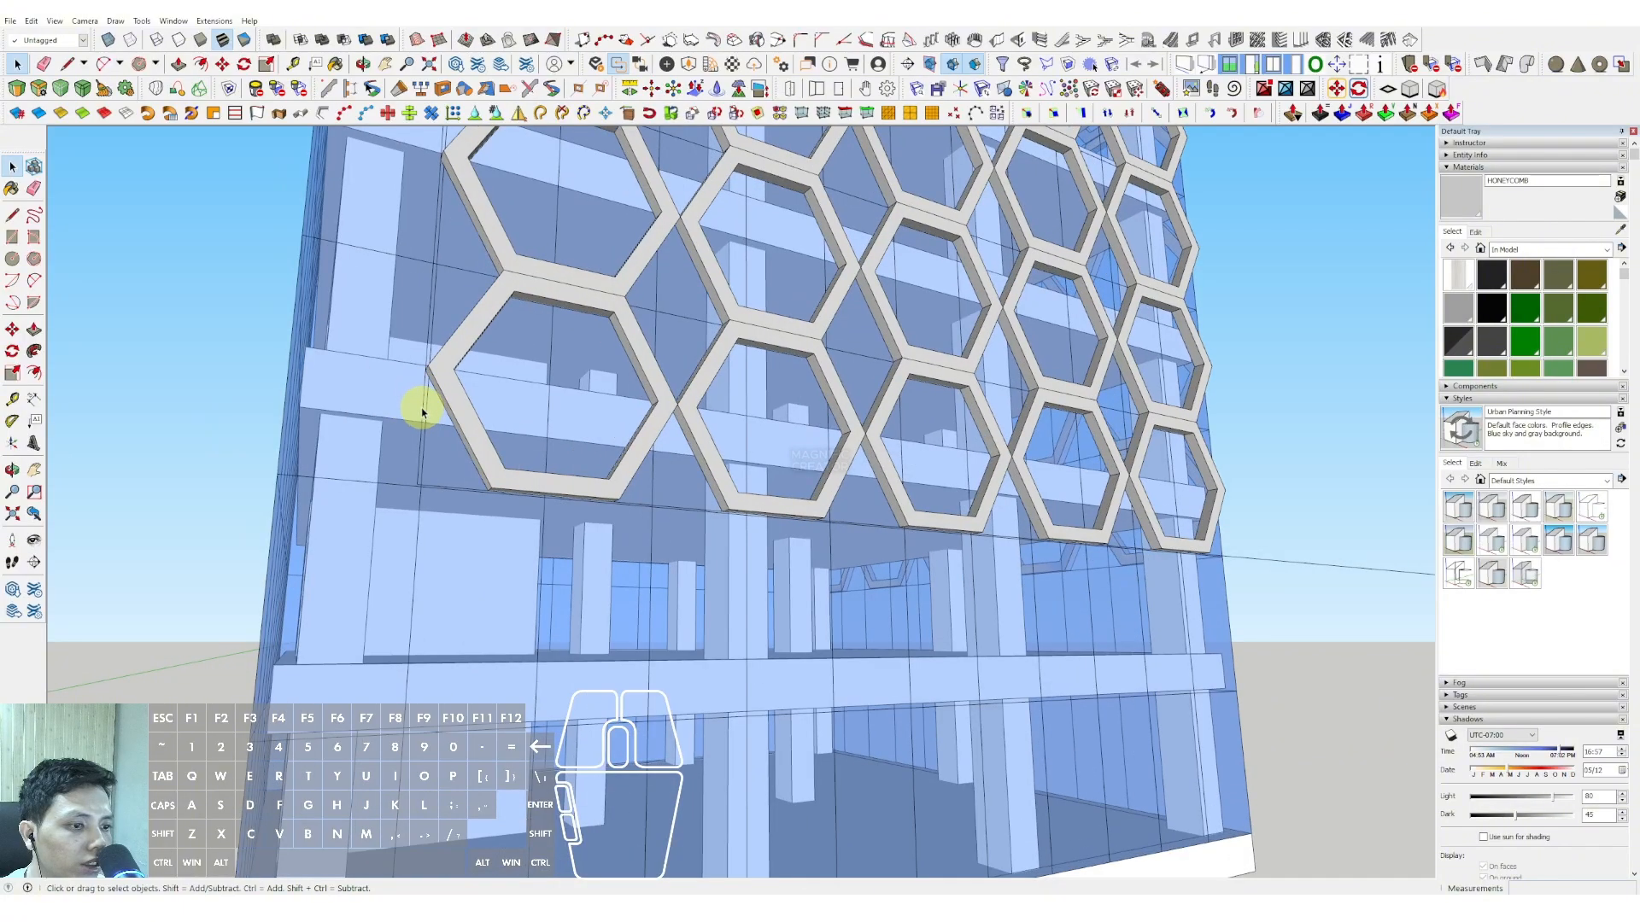
{"action": "scroll", "coordinate": [422, 411], "scroll_direction": "up", "scroll_amount": 1}
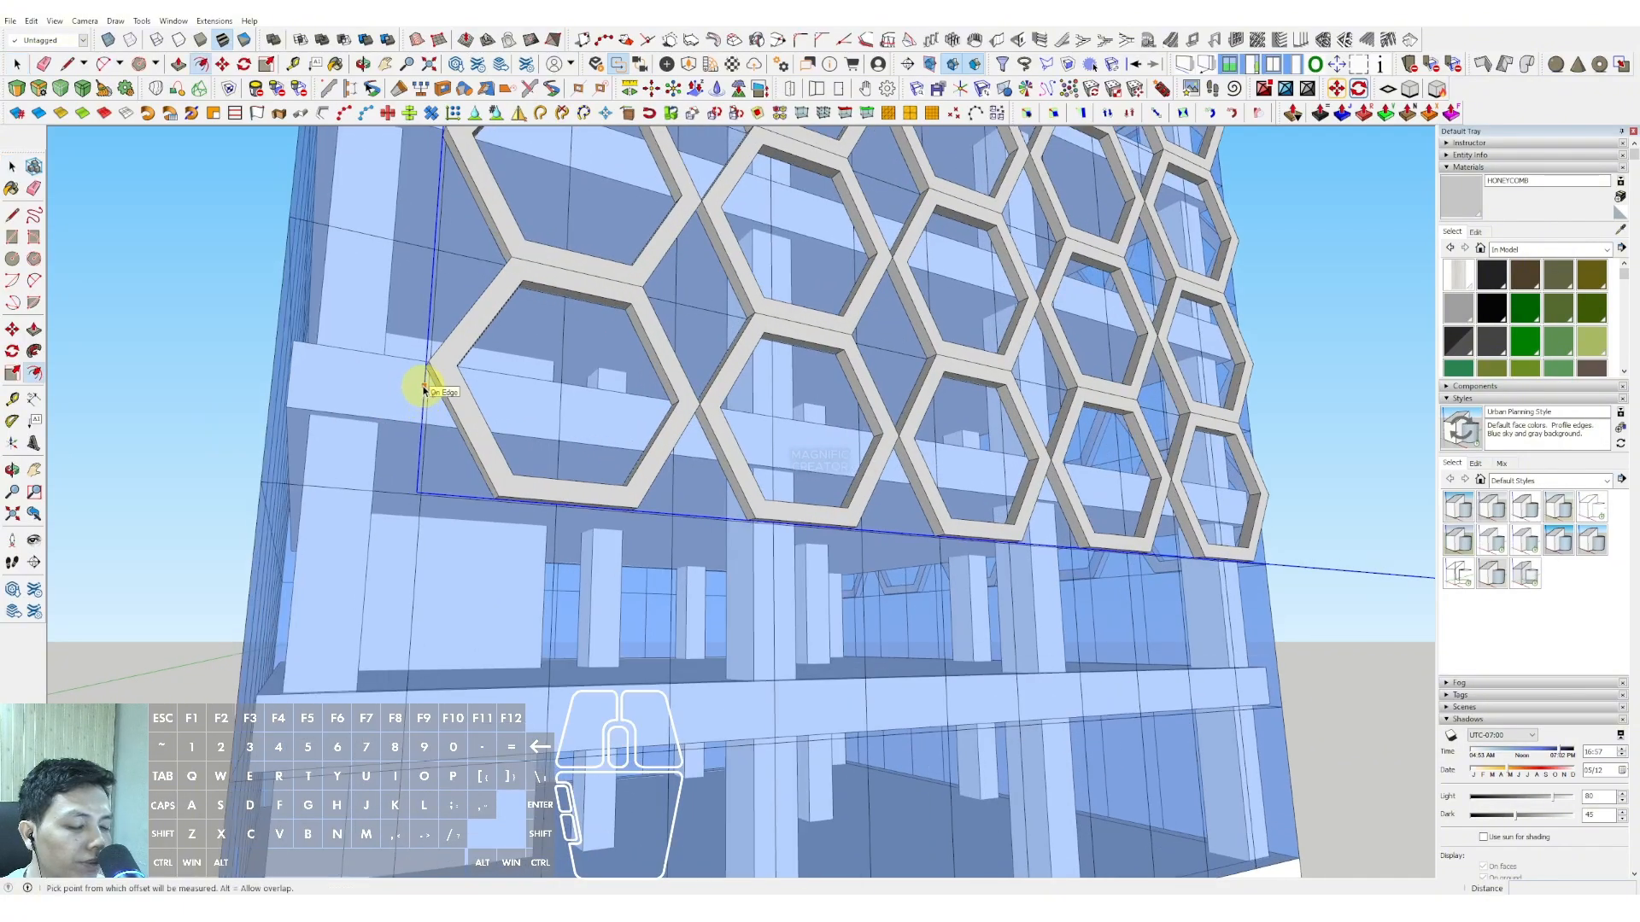
{"action": "key", "text": "a"}
{"action": "key", "text": "a"}
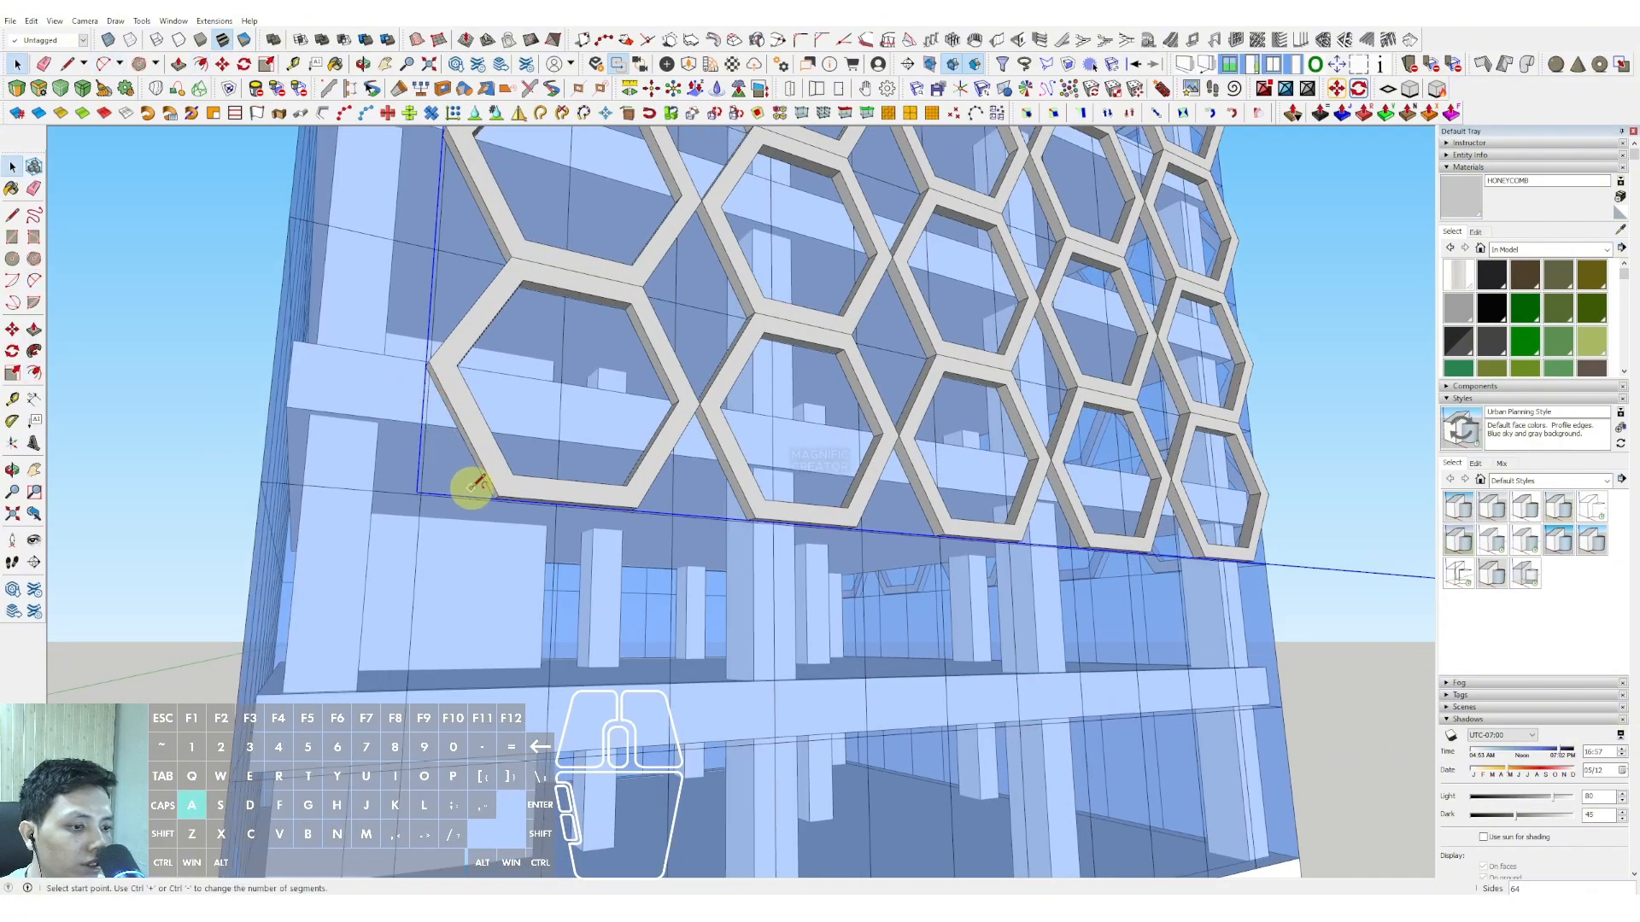
{"action": "left_click", "coordinate": [479, 496]}
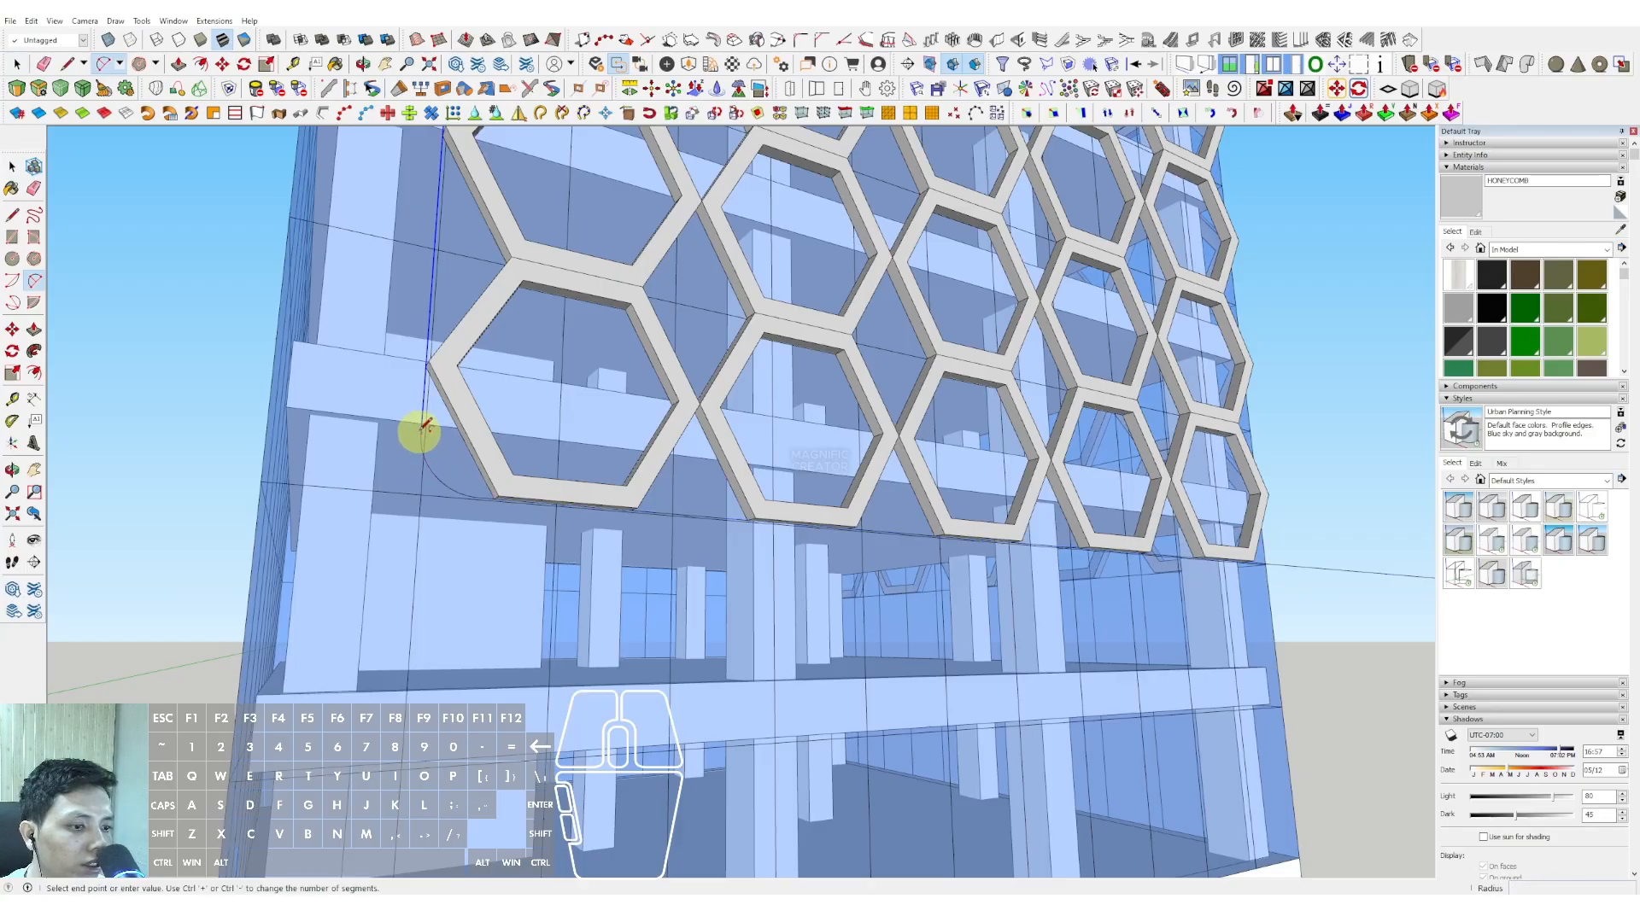
{"action": "triple_click", "coordinate": [434, 481]}
- Offset the rounded L-shaped line away from the honeycomb to outline a band around its outer side and lower edge
{"action": "scroll", "coordinate": [418, 430], "scroll_direction": "up", "scroll_amount": 2}
{"action": "key", "text": "f"}
{"action": "left_click", "coordinate": [425, 374]}
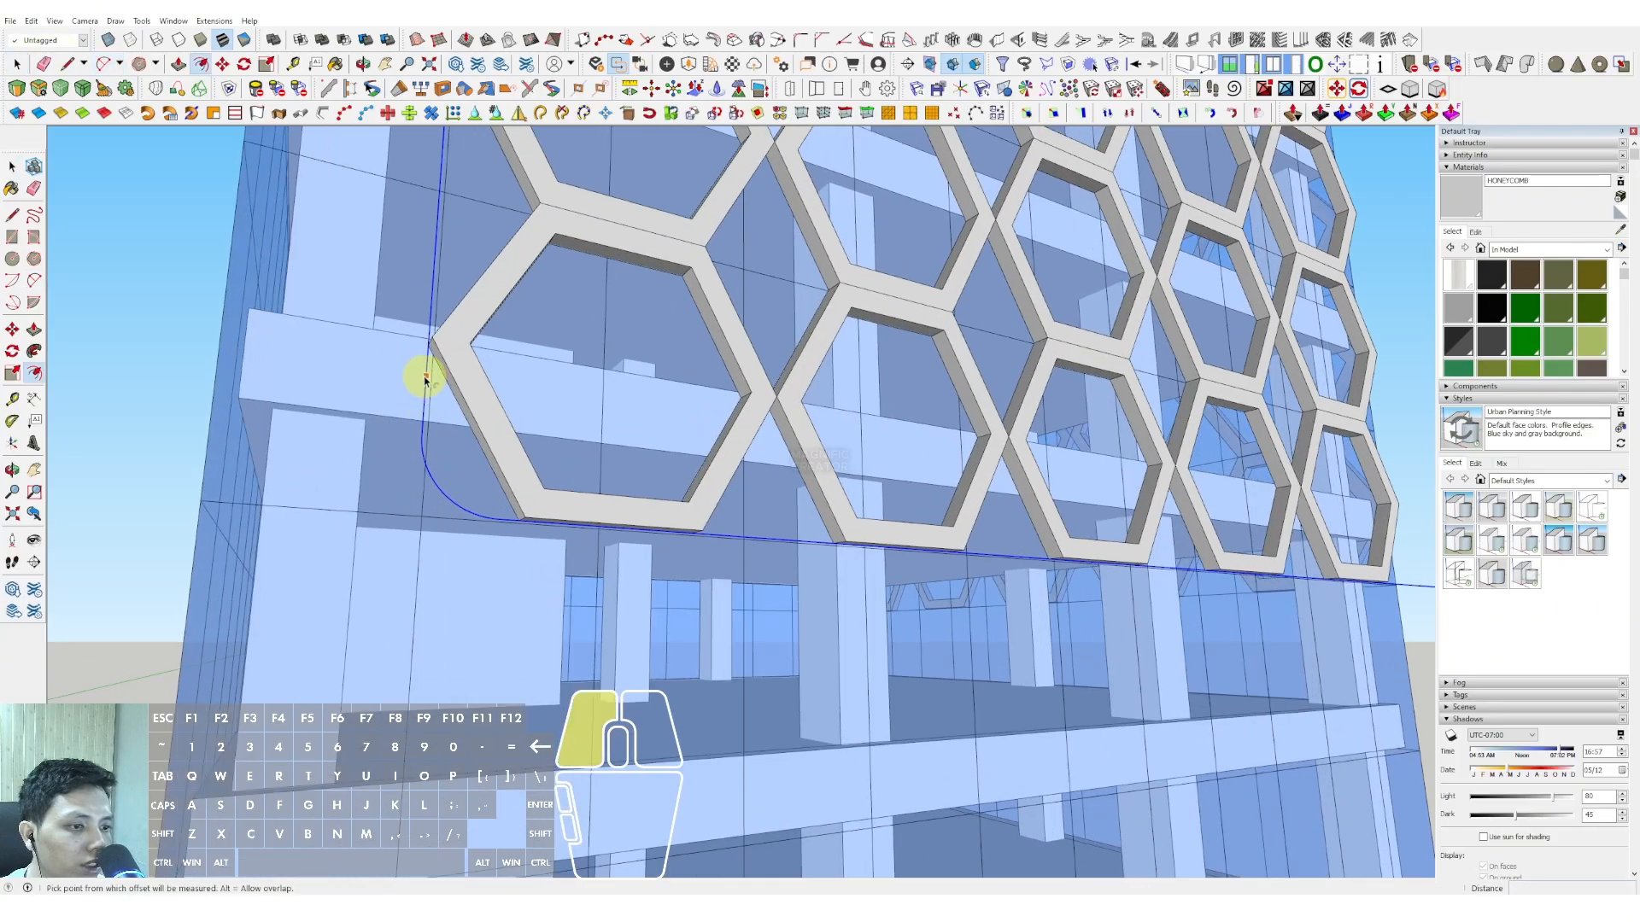
{"action": "scroll", "coordinate": [396, 381], "scroll_direction": "down", "scroll_amount": 3}
{"action": "scroll", "coordinate": [341, 391], "scroll_direction": "down", "scroll_amount": 2}
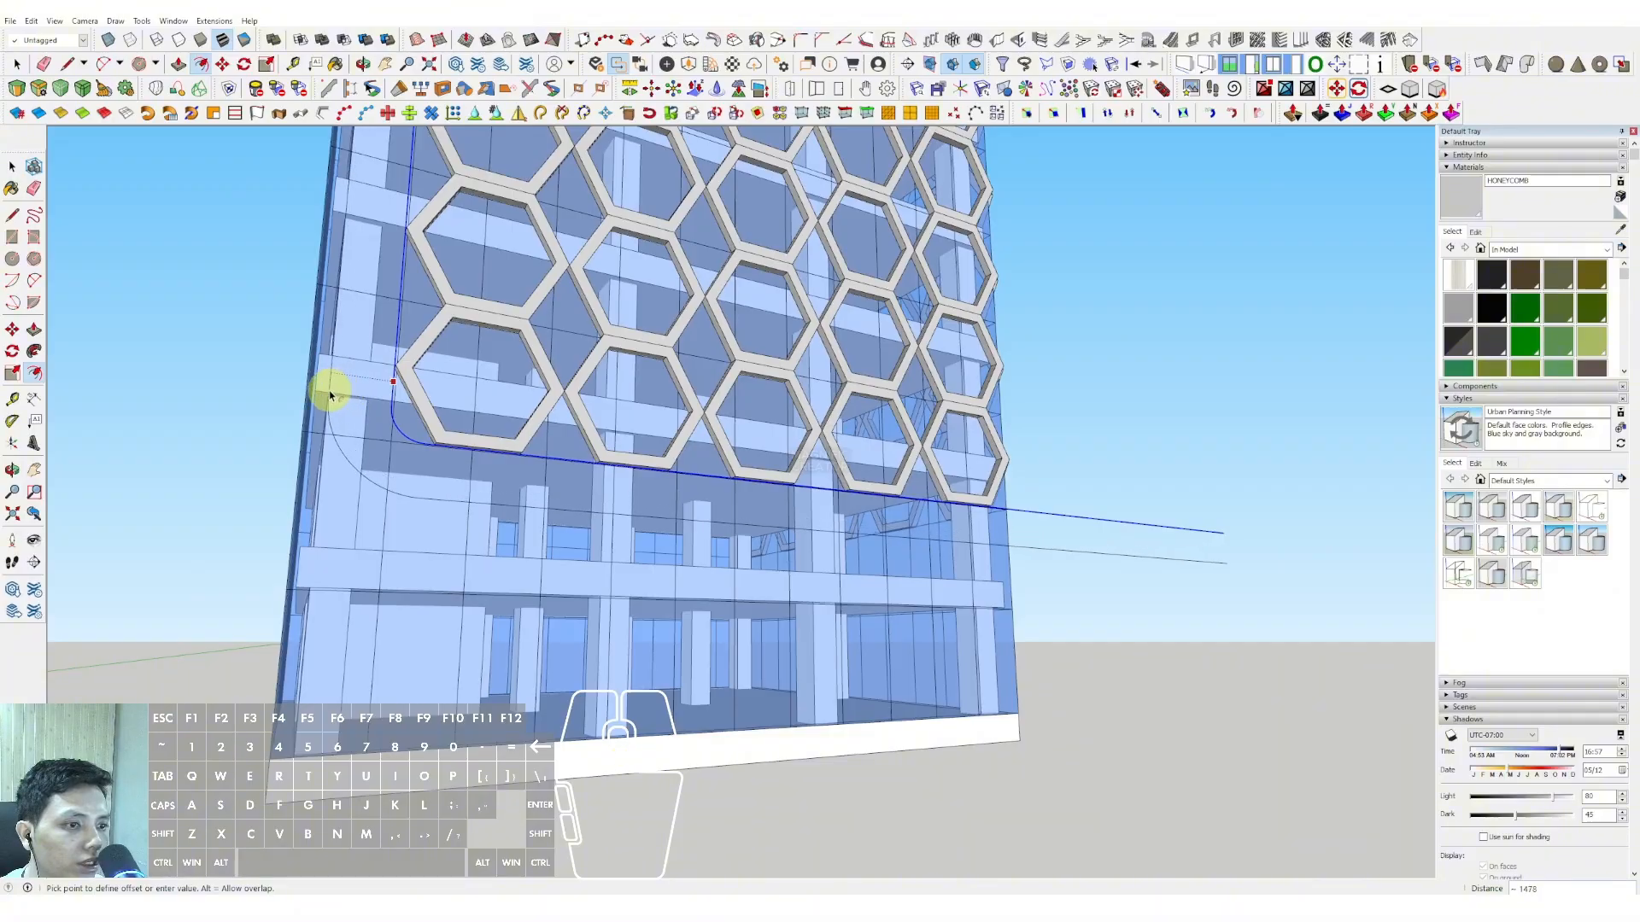
{"action": "left_click", "coordinate": [293, 416]}
{"action": "key", "text": "space"}
- Close the upper and horizontal ends of the L-shaped outline with lines to form a face
{"action": "scroll", "coordinate": [440, 389], "scroll_direction": "down", "scroll_amount": 5}
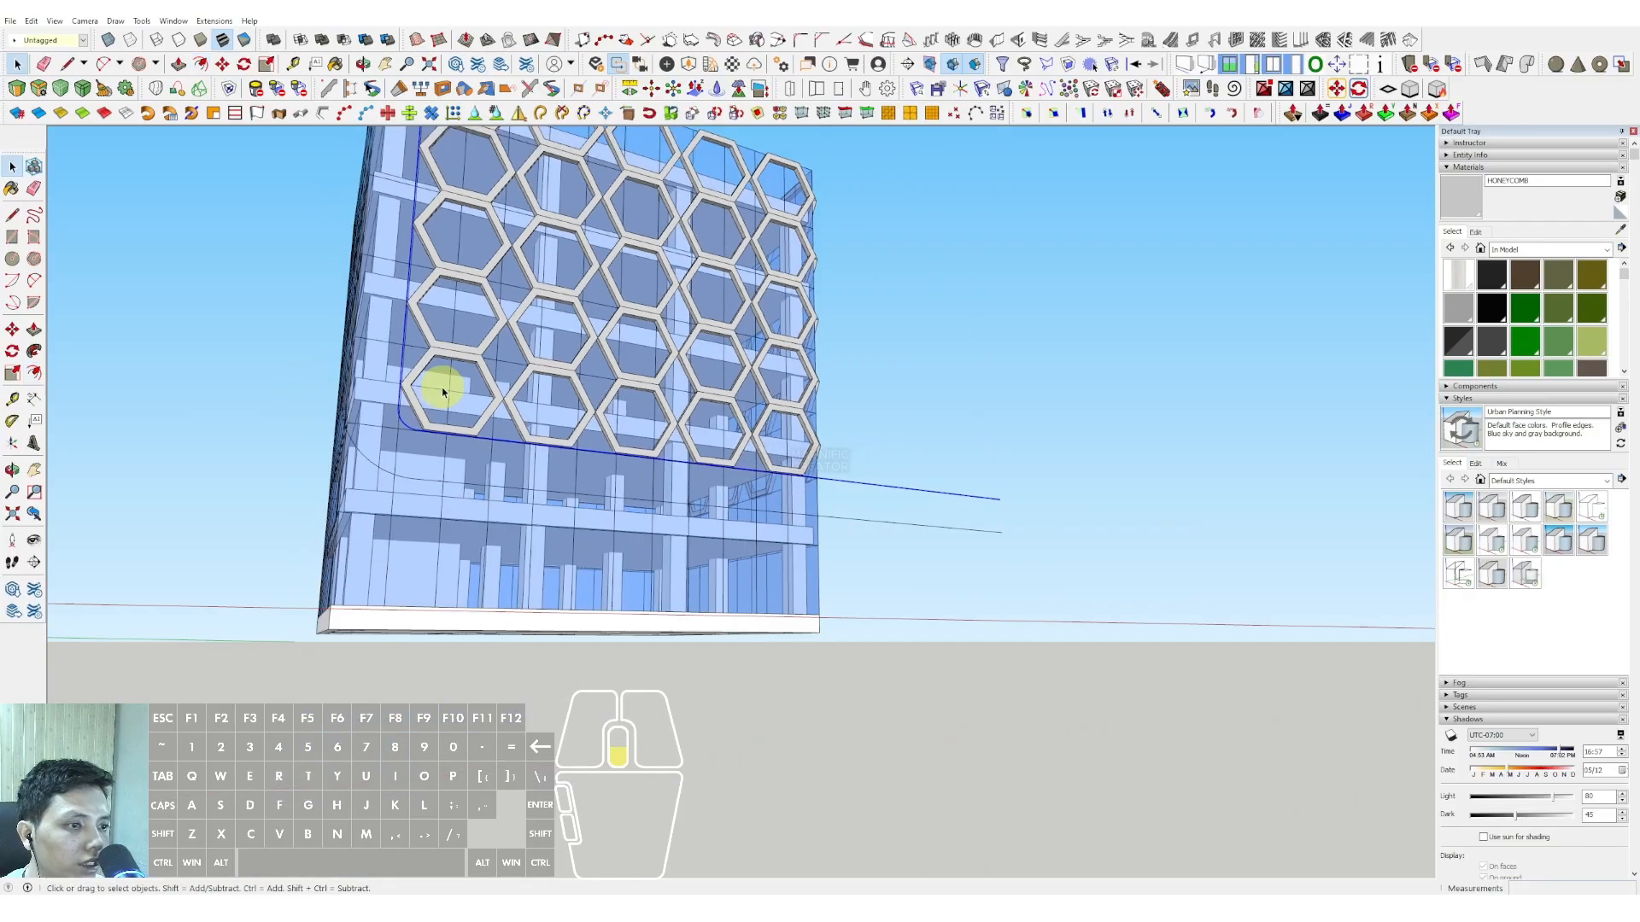
{"action": "scroll", "coordinate": [436, 248], "scroll_direction": "up", "scroll_amount": 3}
{"action": "middle_click_drag", "start_coordinate": [436, 248], "coordinate": [457, 412], "text": "shift"}
{"action": "scroll", "coordinate": [461, 419], "scroll_direction": "up", "scroll_amount": 3}
{"action": "key", "text": "l"}
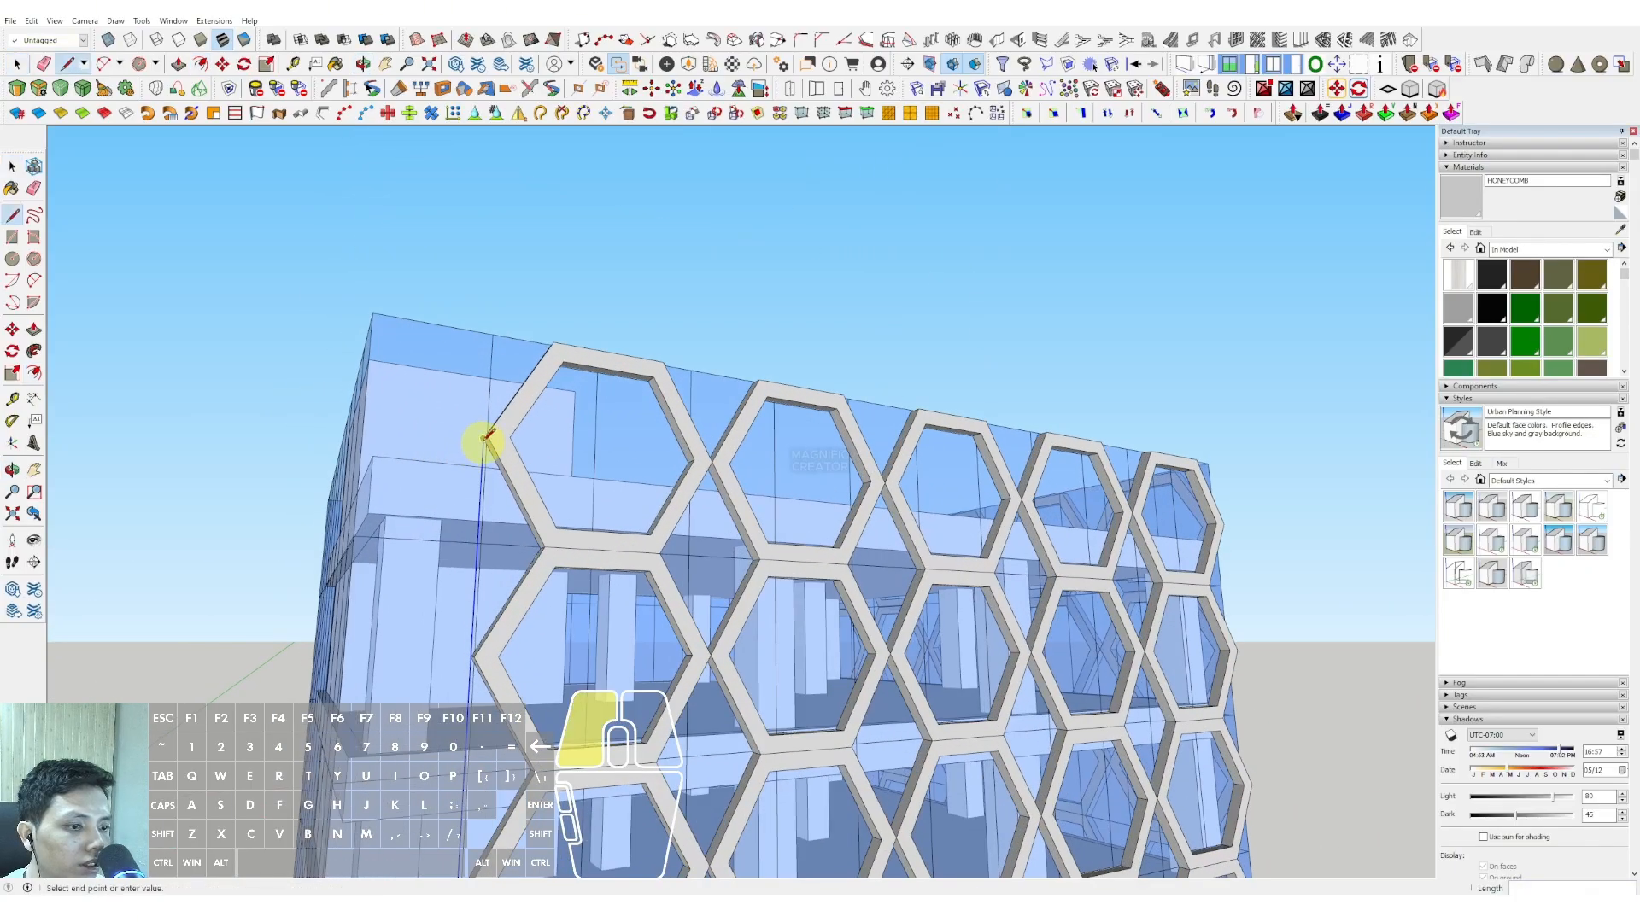
{"action": "middle_click_drag", "start_coordinate": [365, 448], "coordinate": [241, 408]}
{"action": "left_click", "coordinate": [308, 426]}
{"action": "scroll", "coordinate": [376, 410], "scroll_direction": "down", "scroll_amount": 4}
{"action": "middle_click_drag", "start_coordinate": [546, 367], "coordinate": [677, 476], "text": "shift"}
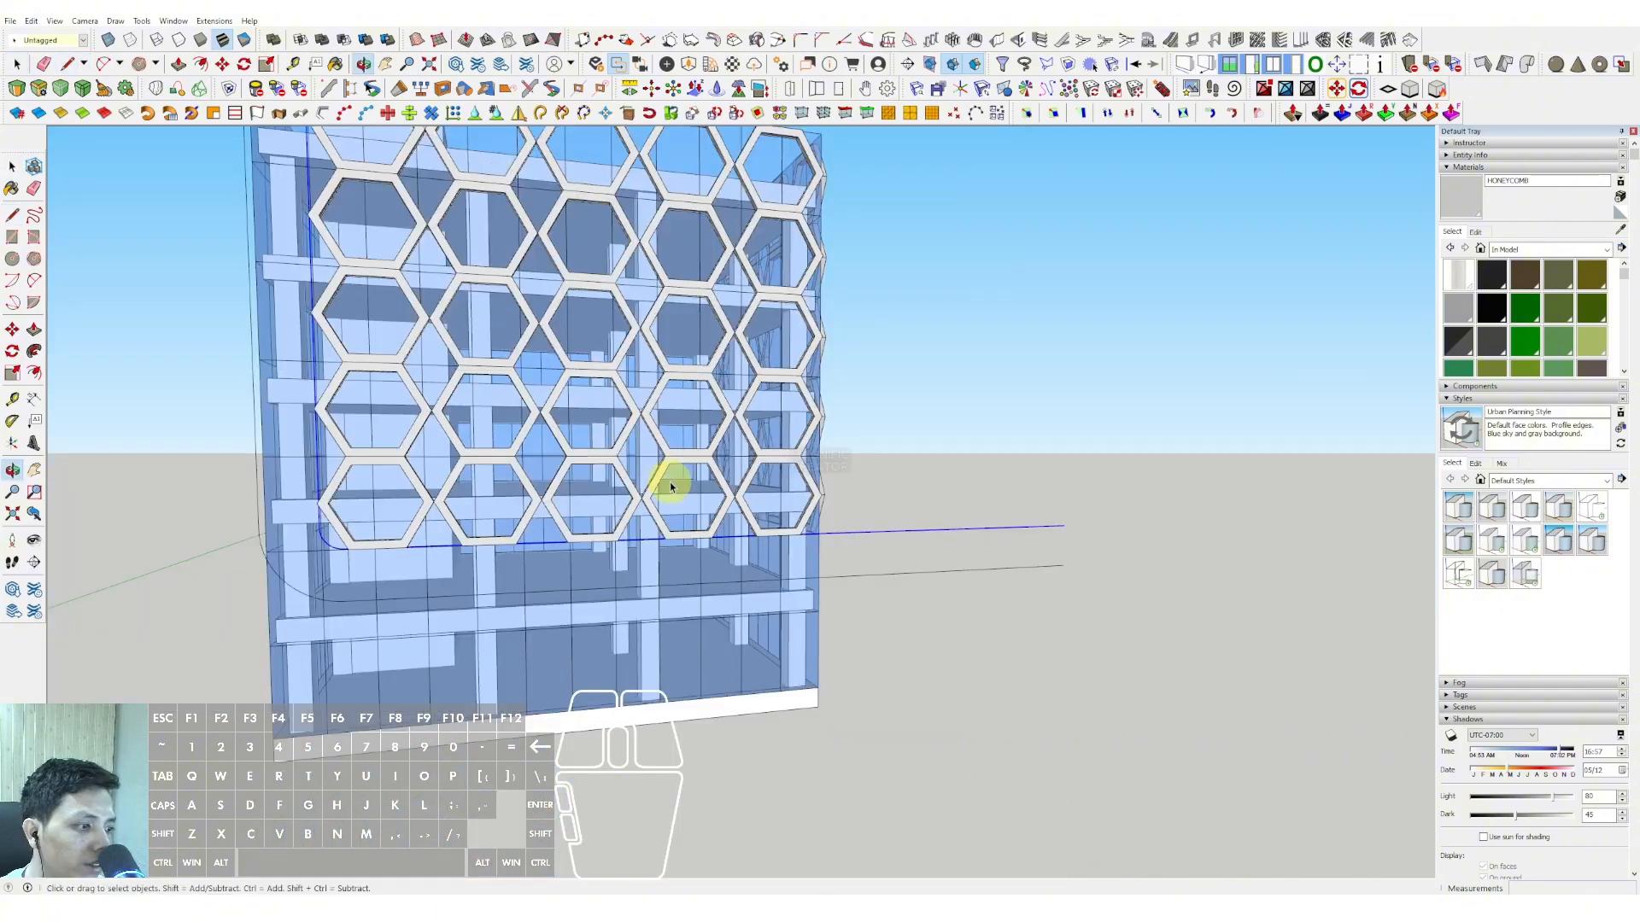
{"action": "left_click", "coordinate": [1062, 565]}
{"action": "key", "text": "space"}
- Extrude the L-shaped face outward from the front wall into a solid band framing the honeycomb
{"action": "scroll", "coordinate": [974, 542], "scroll_direction": "down", "scroll_amount": 4}
{"action": "middle_click_drag", "start_coordinate": [726, 547], "coordinate": [595, 535]}
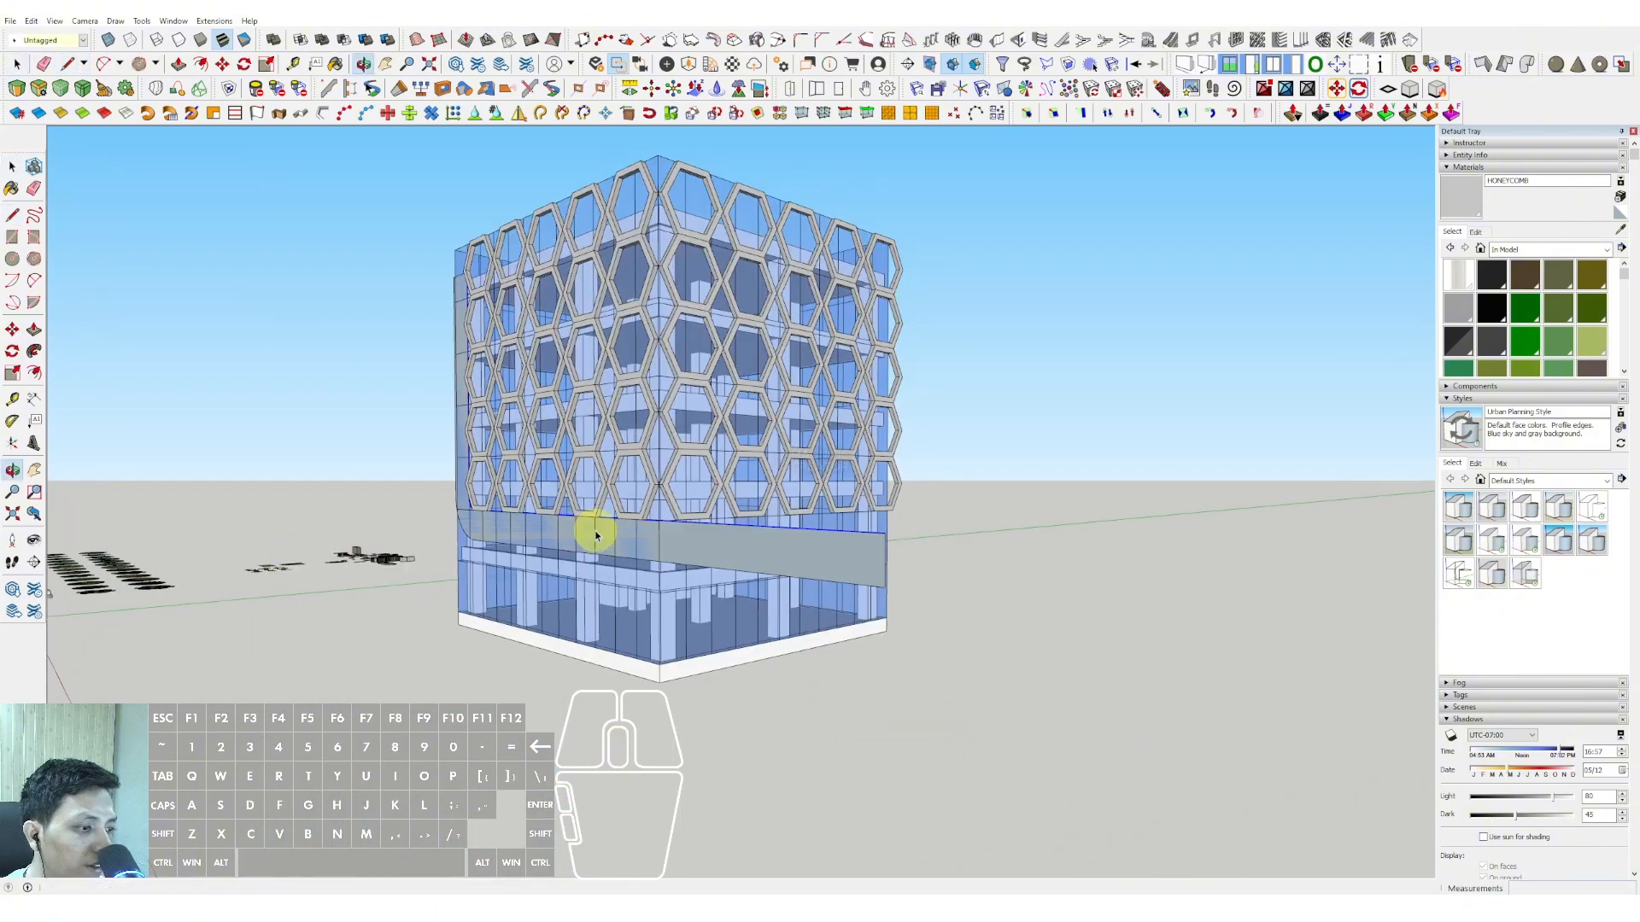
{"action": "left_click", "coordinate": [714, 531]}
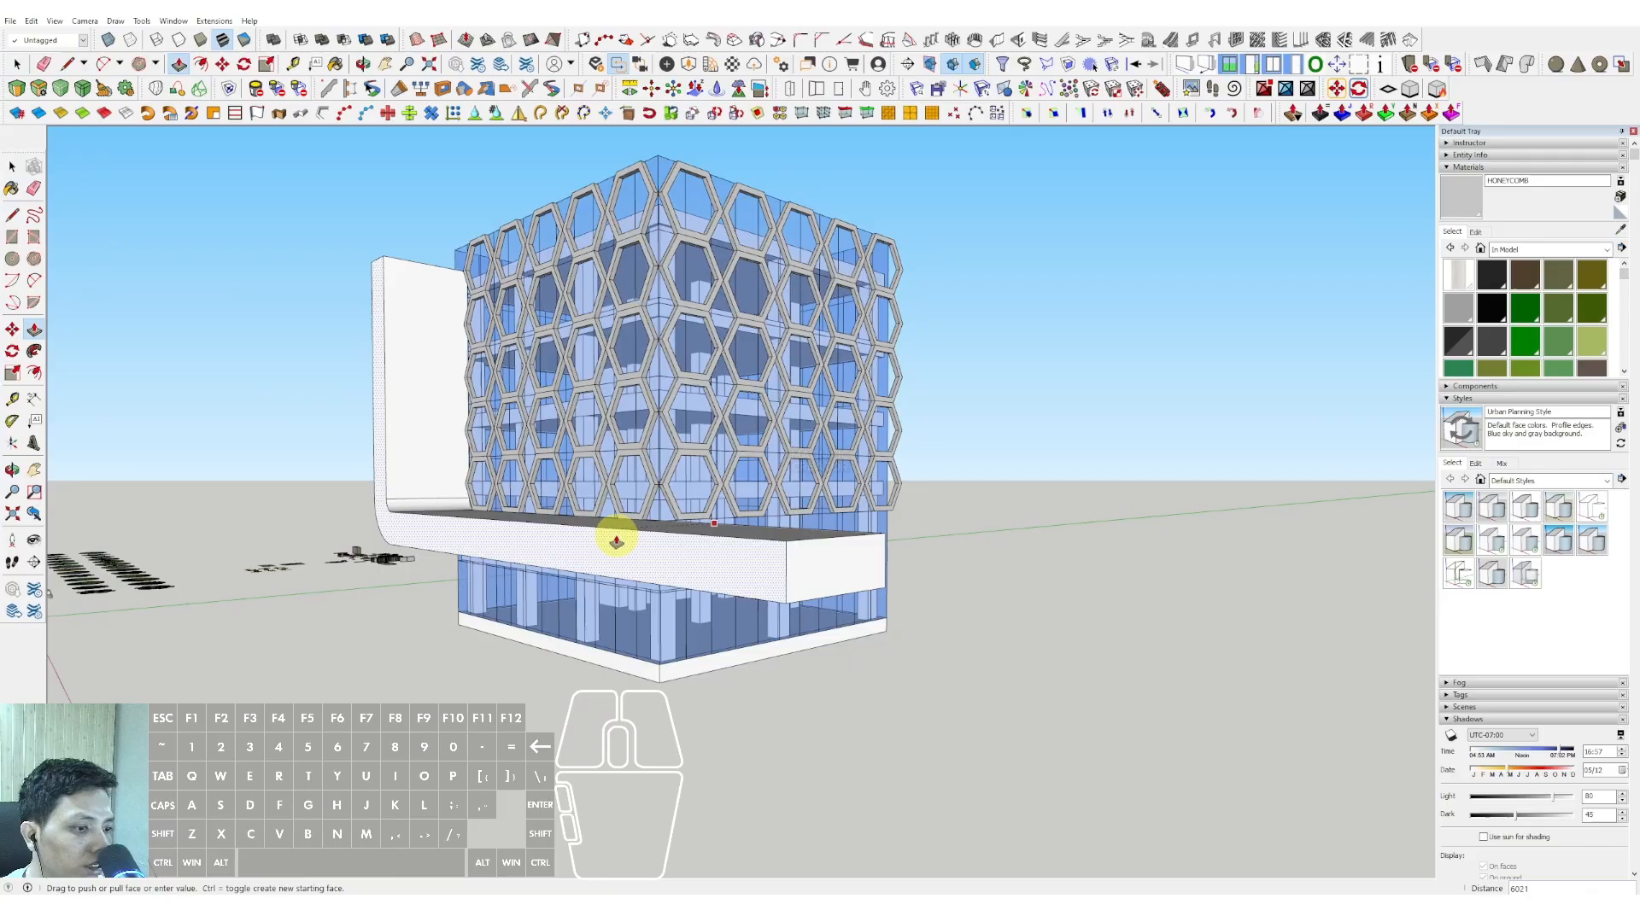
{"action": "left_click", "coordinate": [685, 531]}
{"action": "key", "text": "space"}
{"action": "scroll", "coordinate": [688, 453], "scroll_direction": "down", "scroll_amount": 2}
{"action": "middle_click_drag", "start_coordinate": [689, 436], "coordinate": [740, 418]}
{"action": "scroll", "coordinate": [770, 481], "scroll_direction": "up", "scroll_amount": 3}
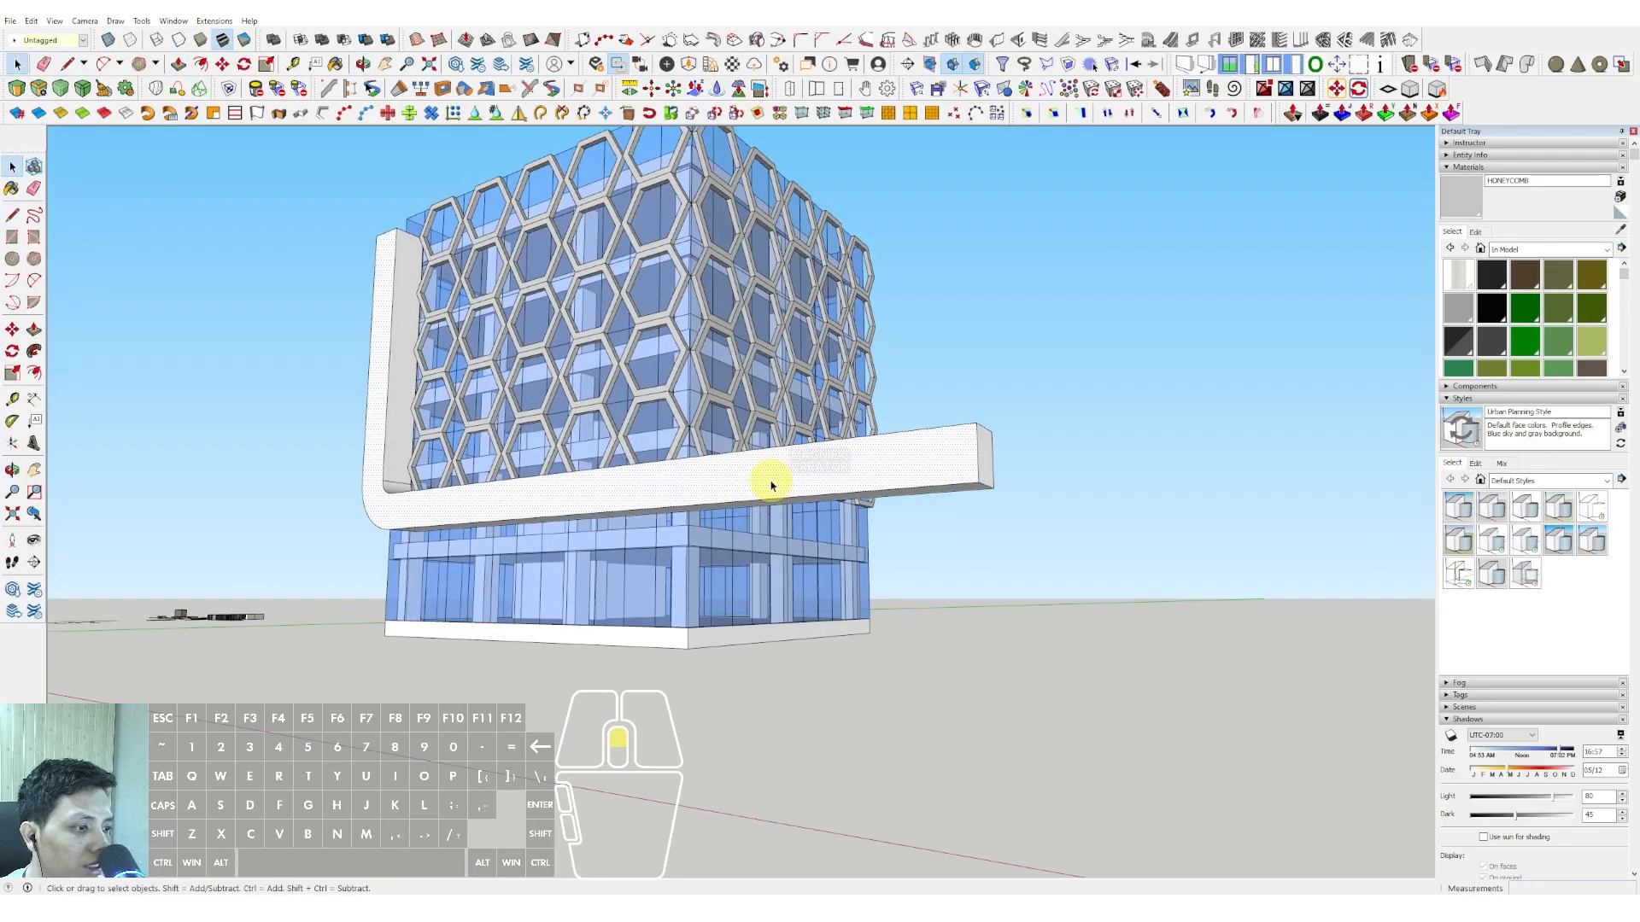
- Push the end face of the band's horizontal arm back about 9288 mm toward the building corner
{"action": "middle_click_drag", "start_coordinate": [914, 564], "coordinate": [821, 588]}
{"action": "left_click", "coordinate": [801, 576]}
{"action": "key", "text": "v"}
{"action": "left_click", "coordinate": [798, 553]}
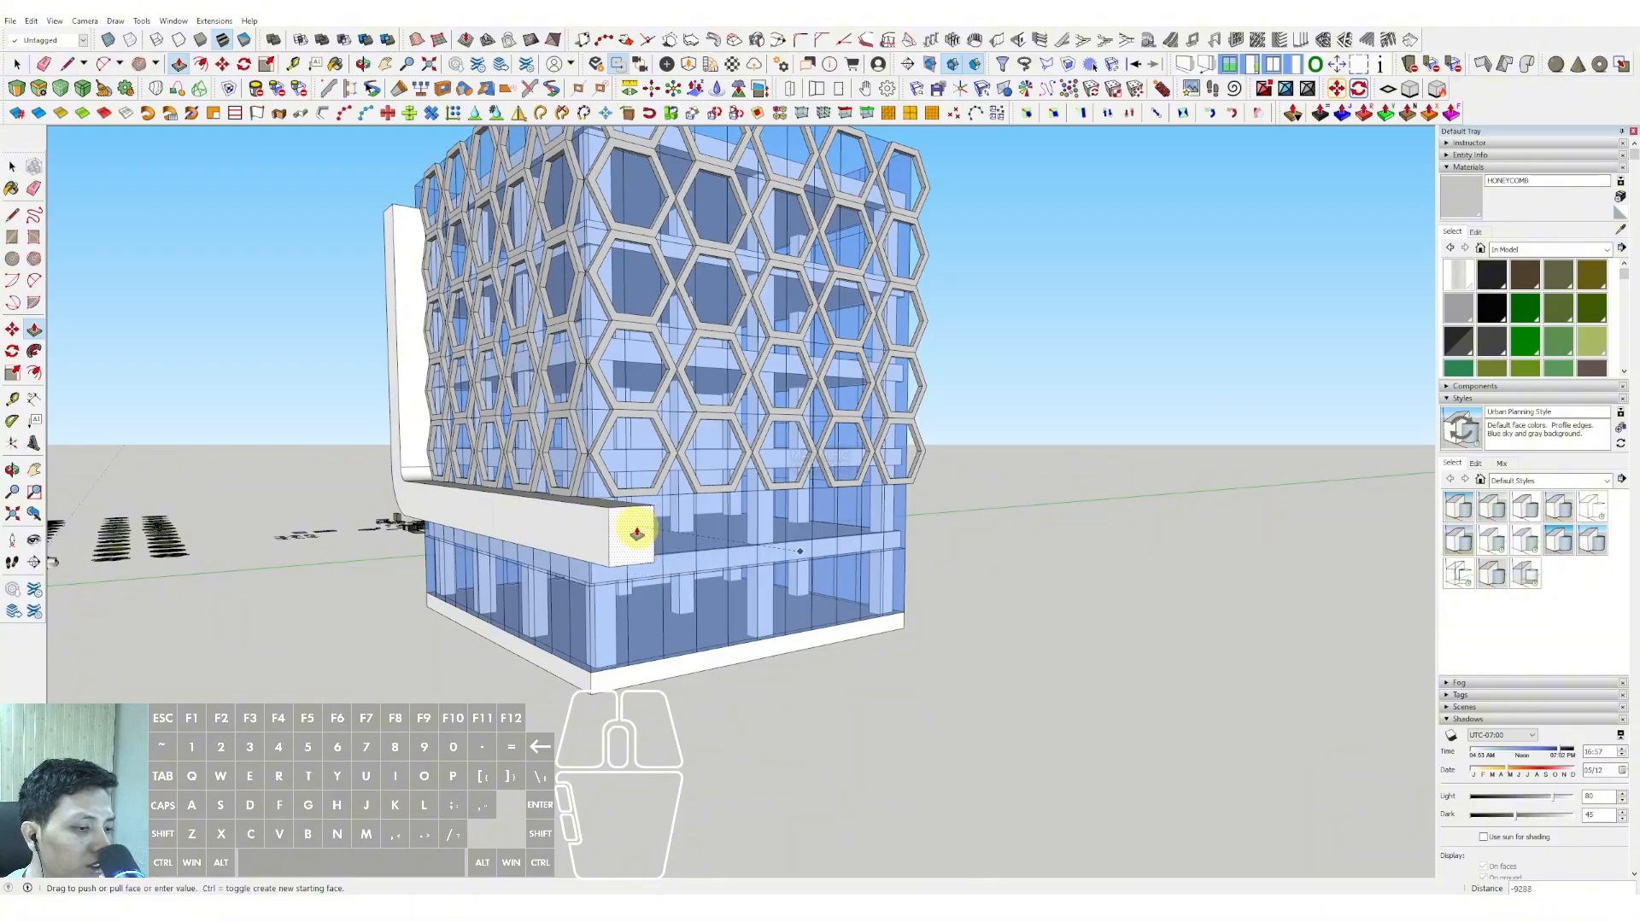
{"action": "left_click", "coordinate": [636, 534]}
{"action": "key", "text": "space"}
- Offset the inner edge of the L-shaped band's front face outward about 1230 mm to split the face lengthwise
{"action": "middle_click_drag", "start_coordinate": [438, 531], "coordinate": [676, 495]}
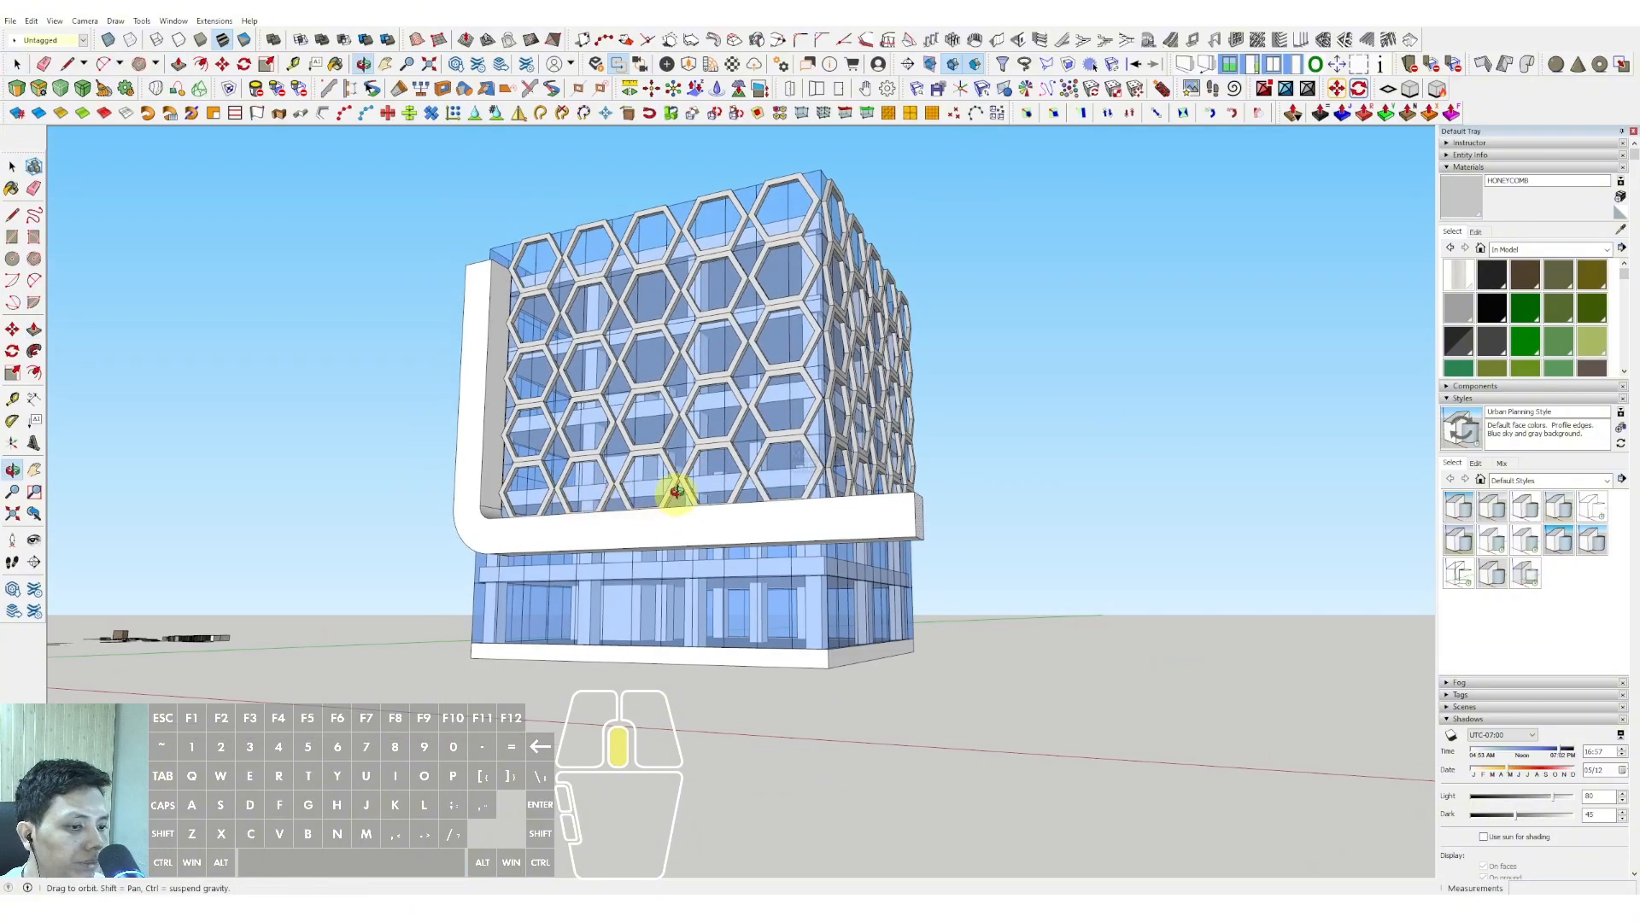
{"action": "scroll", "coordinate": [512, 525], "scroll_direction": "up", "scroll_amount": 3}
{"action": "left_click", "coordinate": [496, 515]}
{"action": "scroll", "coordinate": [493, 508], "scroll_direction": "up", "scroll_amount": 2}
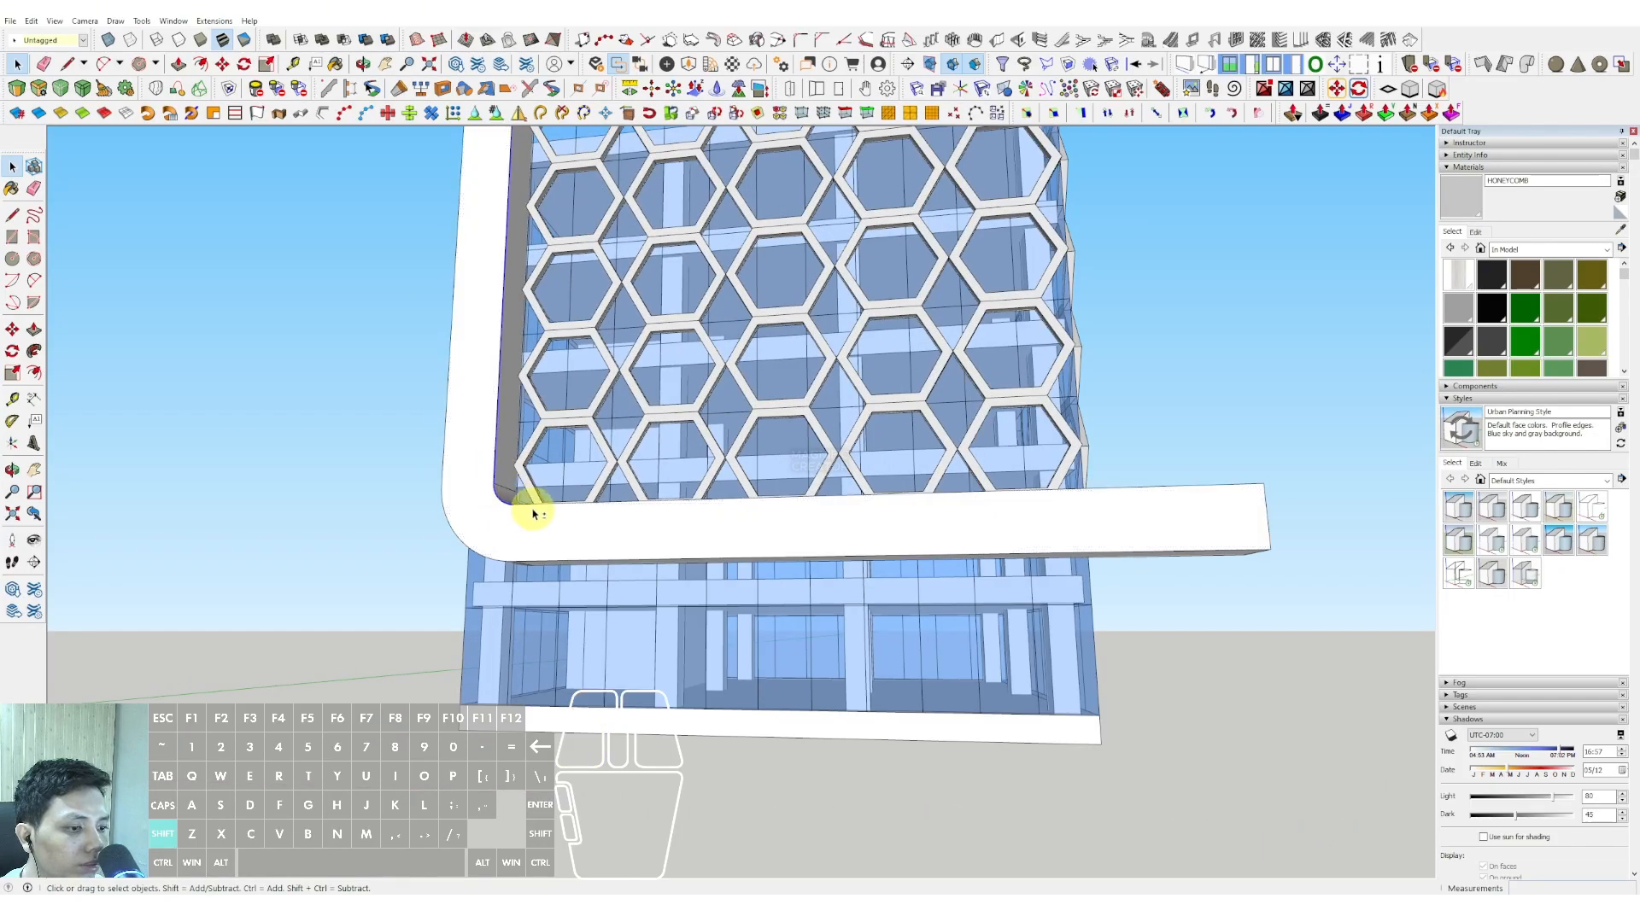
{"action": "scroll", "coordinate": [525, 506], "scroll_direction": "up", "scroll_amount": 2}
{"action": "key", "text": "f"}
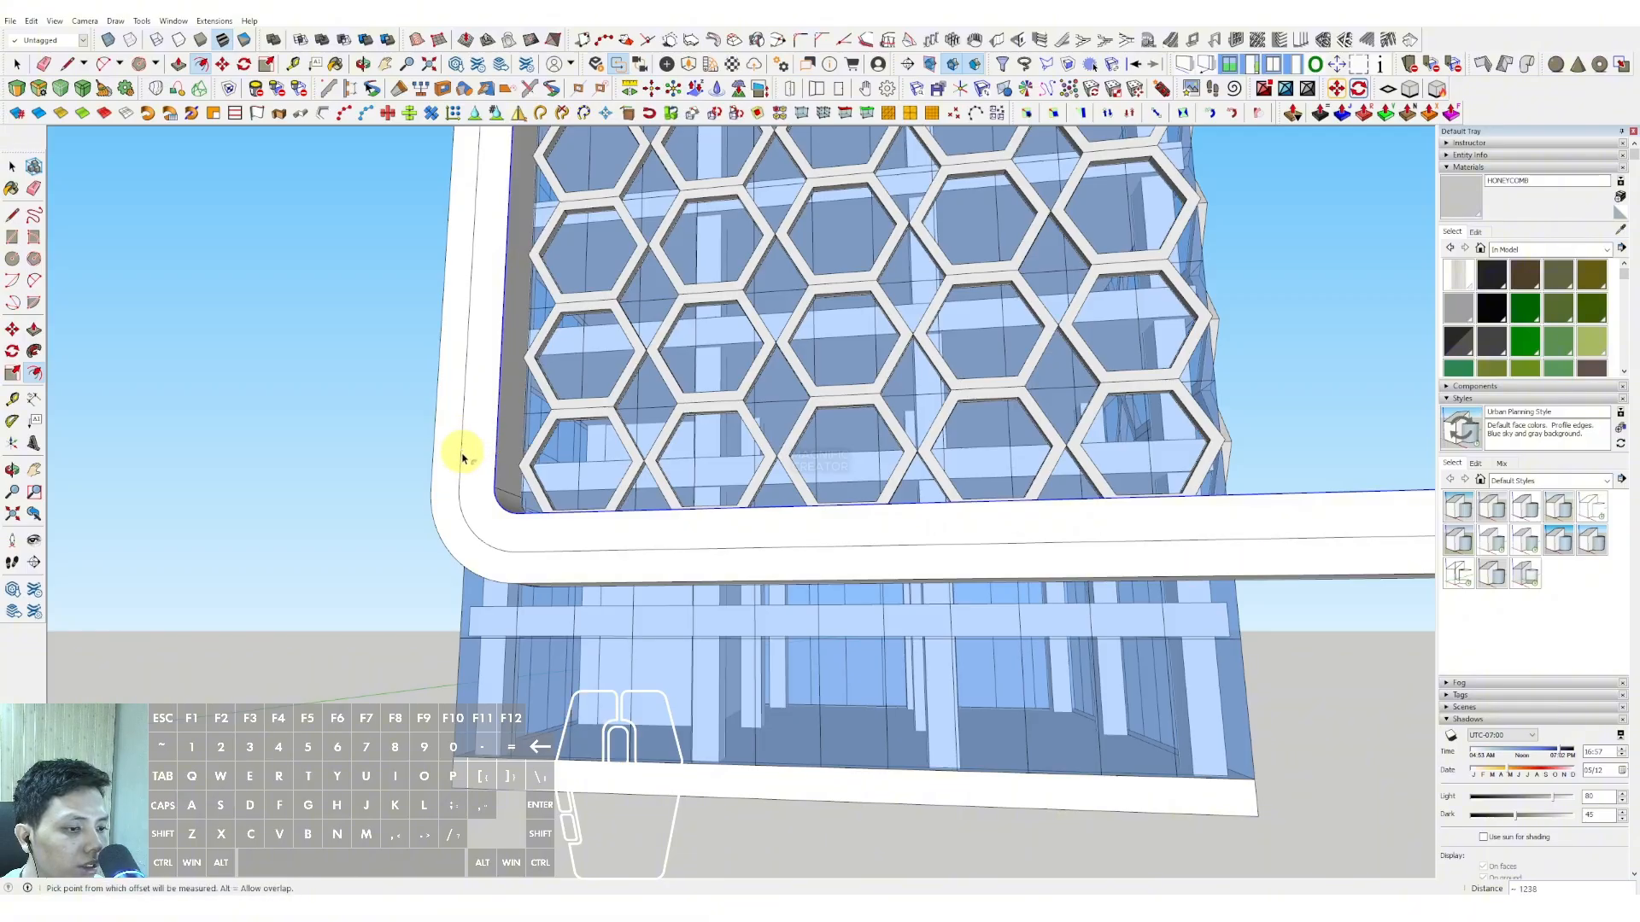
- Push the inner strip of the band's front face back toward the building to form a stepped profile
{"action": "key", "text": "v"}
{"action": "left_click", "coordinate": [477, 468]}
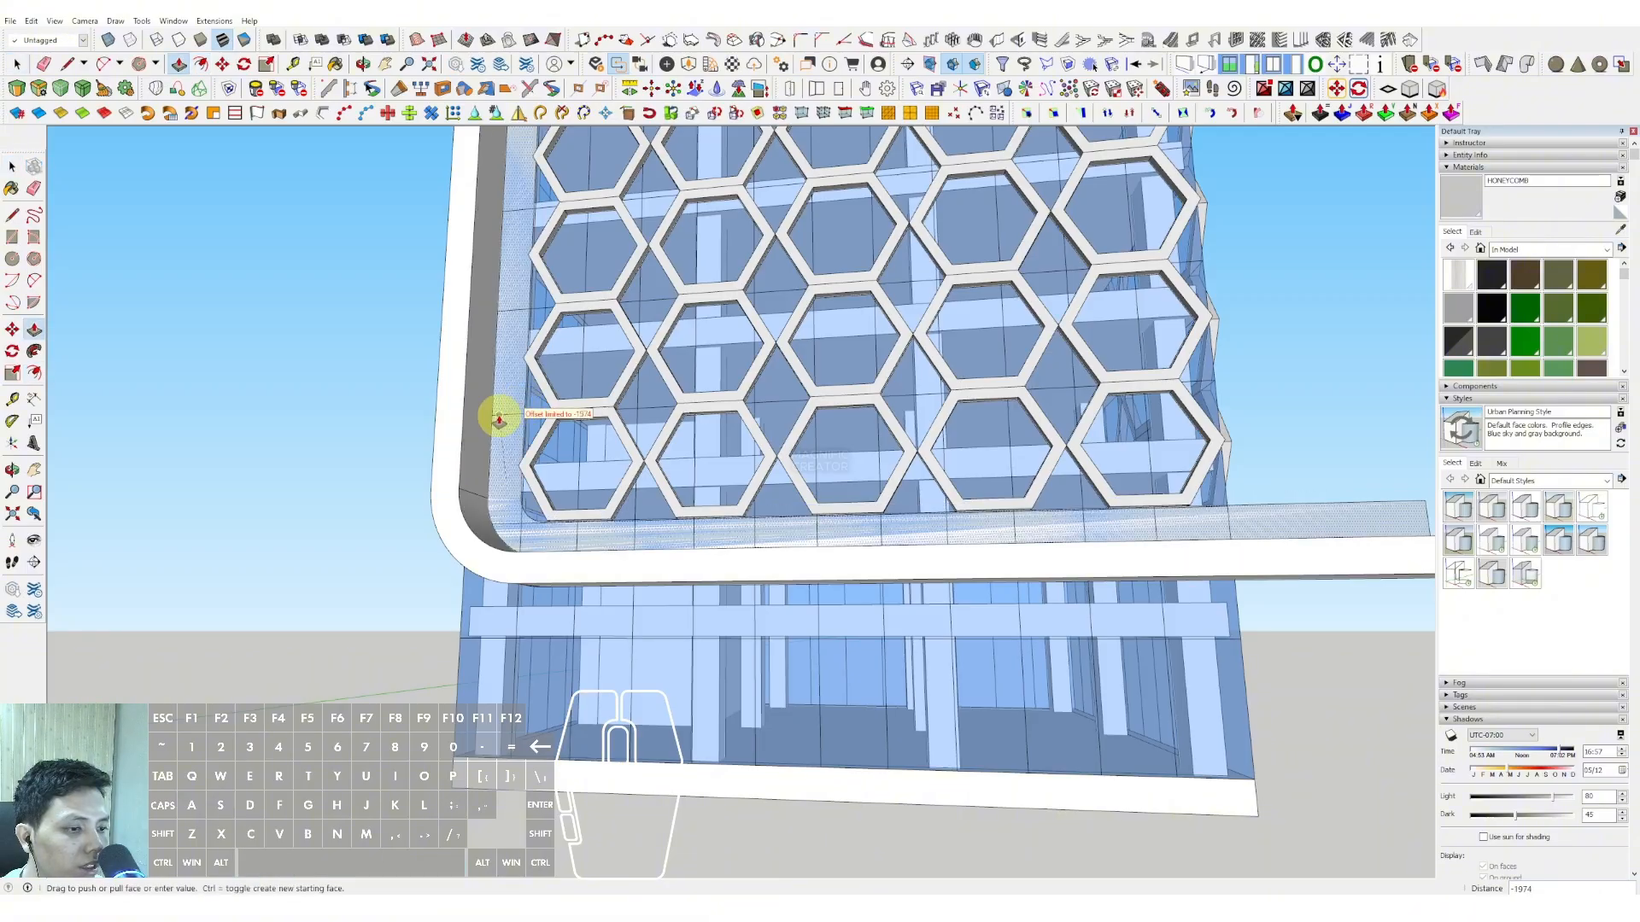
{"action": "scroll", "coordinate": [499, 419], "scroll_direction": "down", "scroll_amount": 2}
{"action": "middle_click_drag", "start_coordinate": [499, 418], "coordinate": [405, 605]}
{"action": "key", "text": "space"}
{"action": "scroll", "coordinate": [531, 457], "scroll_direction": "up", "scroll_amount": 1}
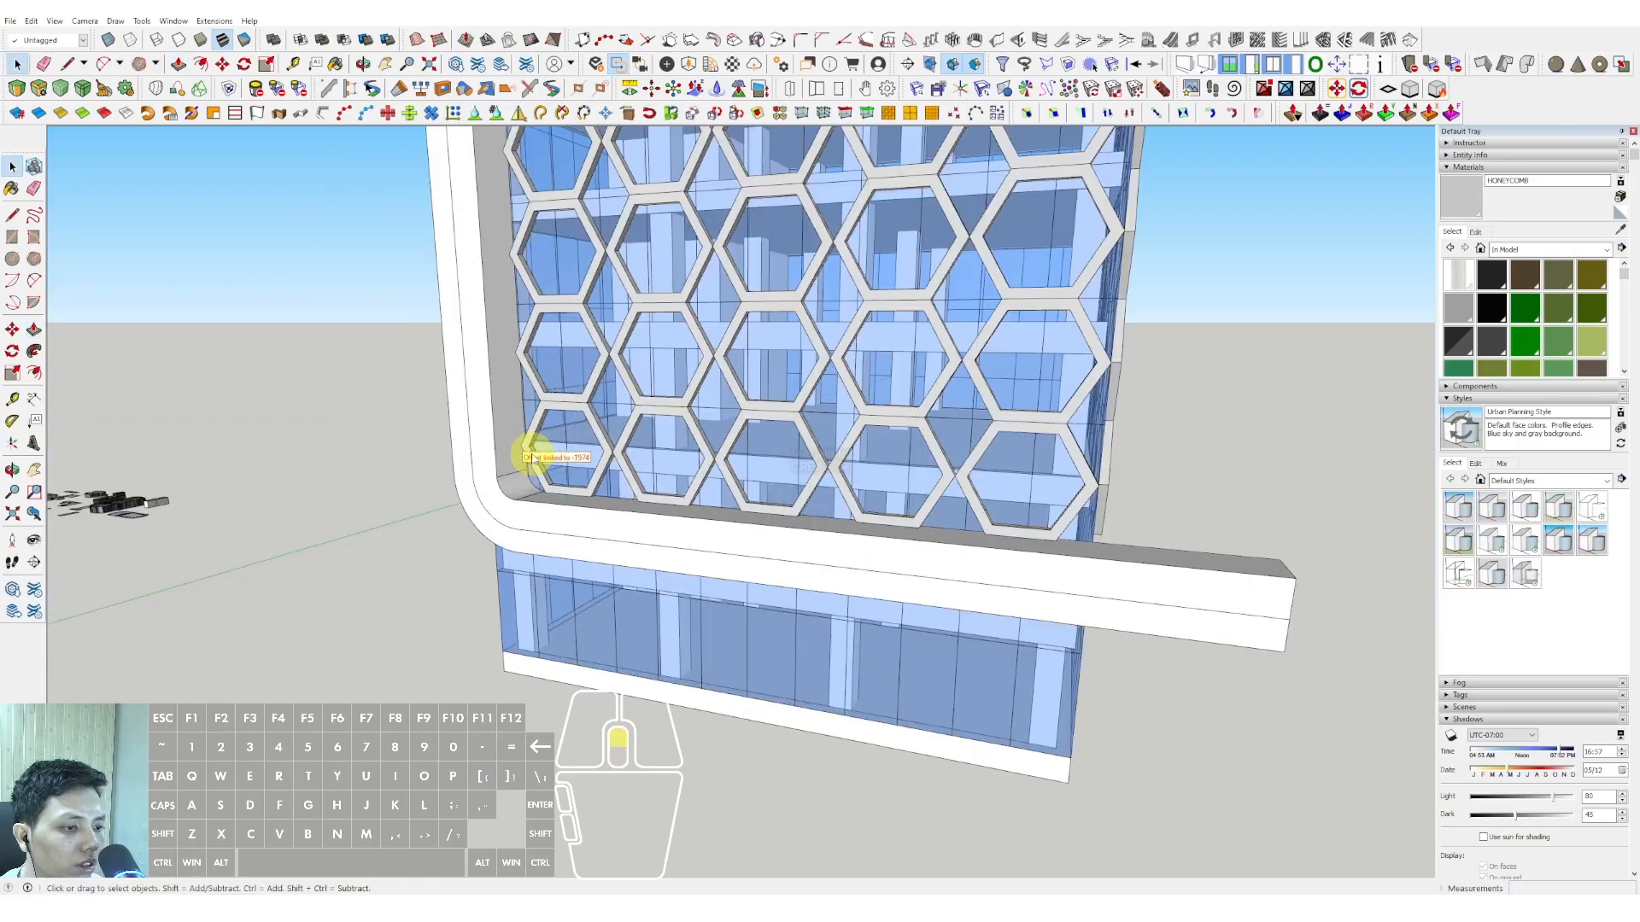
{"action": "scroll", "coordinate": [531, 457], "scroll_direction": "up", "scroll_amount": 3}
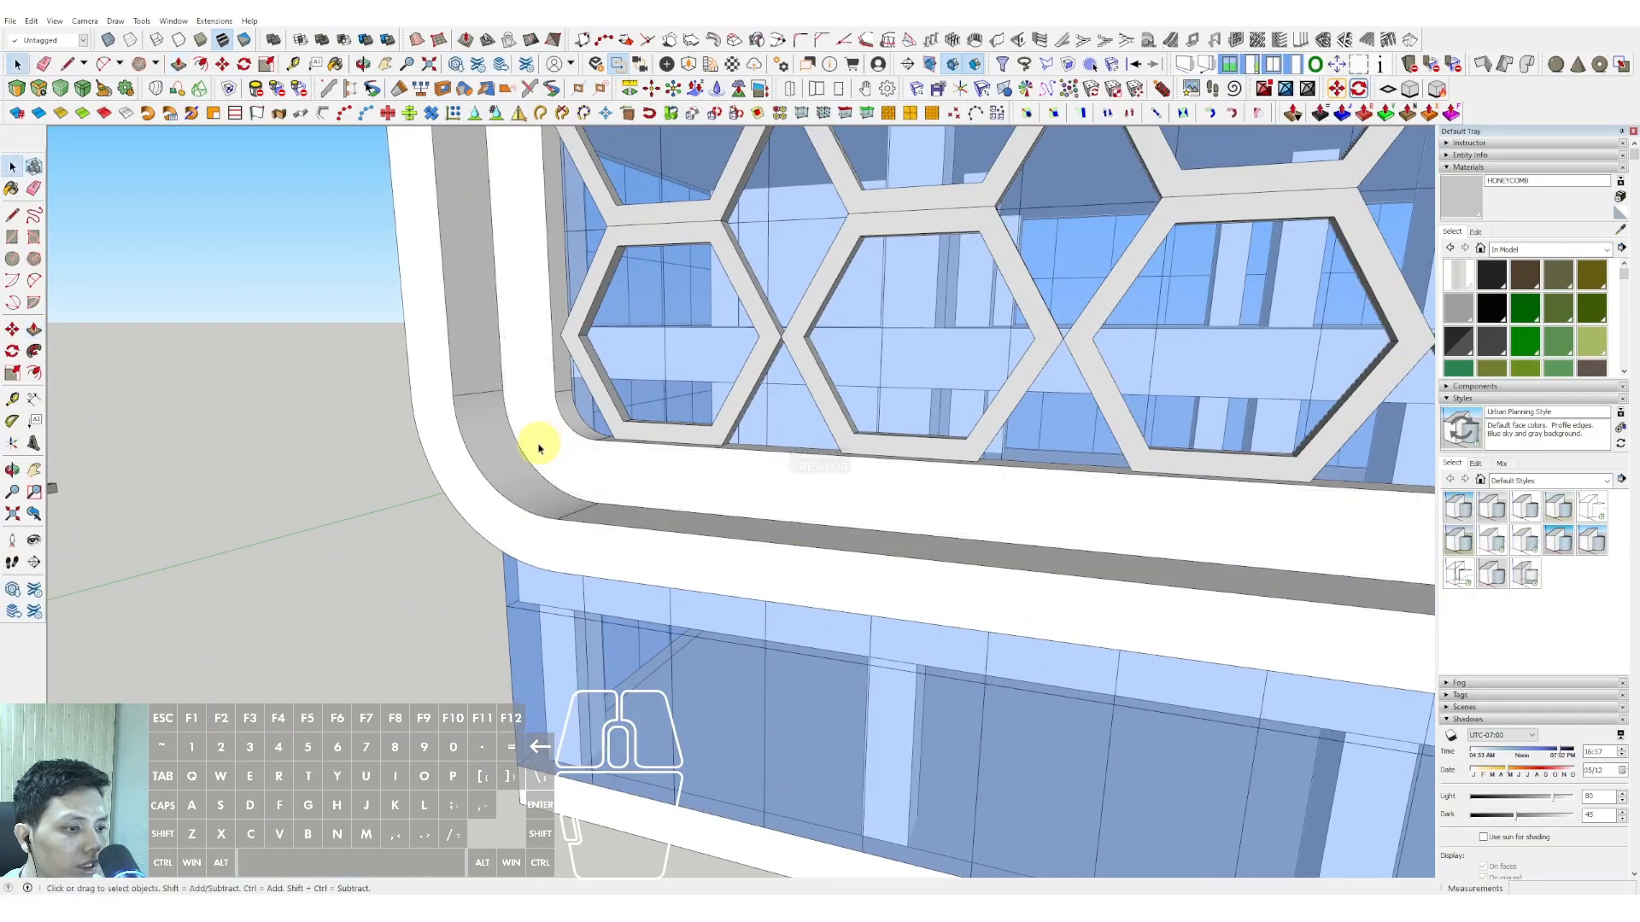
- Divide the stepped end of the band's horizontal arm with a line and push its upper part back to the building corner
{"action": "scroll", "coordinate": [538, 448], "scroll_direction": "down", "scroll_amount": 4}
{"action": "middle_click_drag", "start_coordinate": [652, 523], "coordinate": [666, 432]}
{"action": "scroll", "coordinate": [669, 541], "scroll_direction": "up", "scroll_amount": 5}
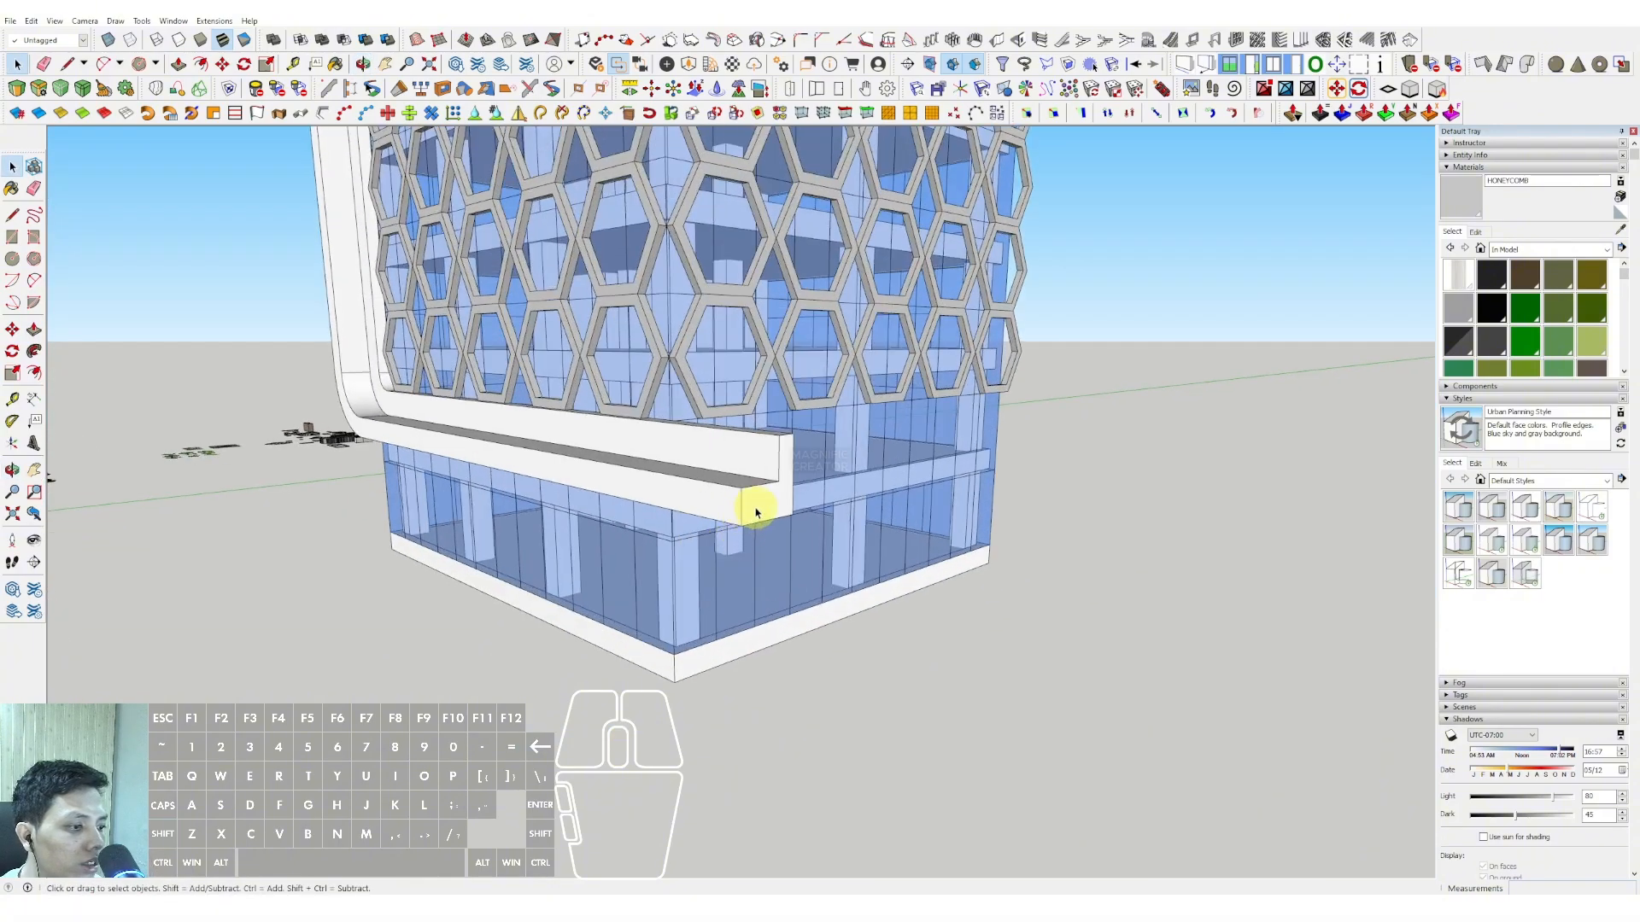
{"action": "scroll", "coordinate": [769, 496], "scroll_direction": "up", "scroll_amount": 2}
{"action": "key", "text": "l"}
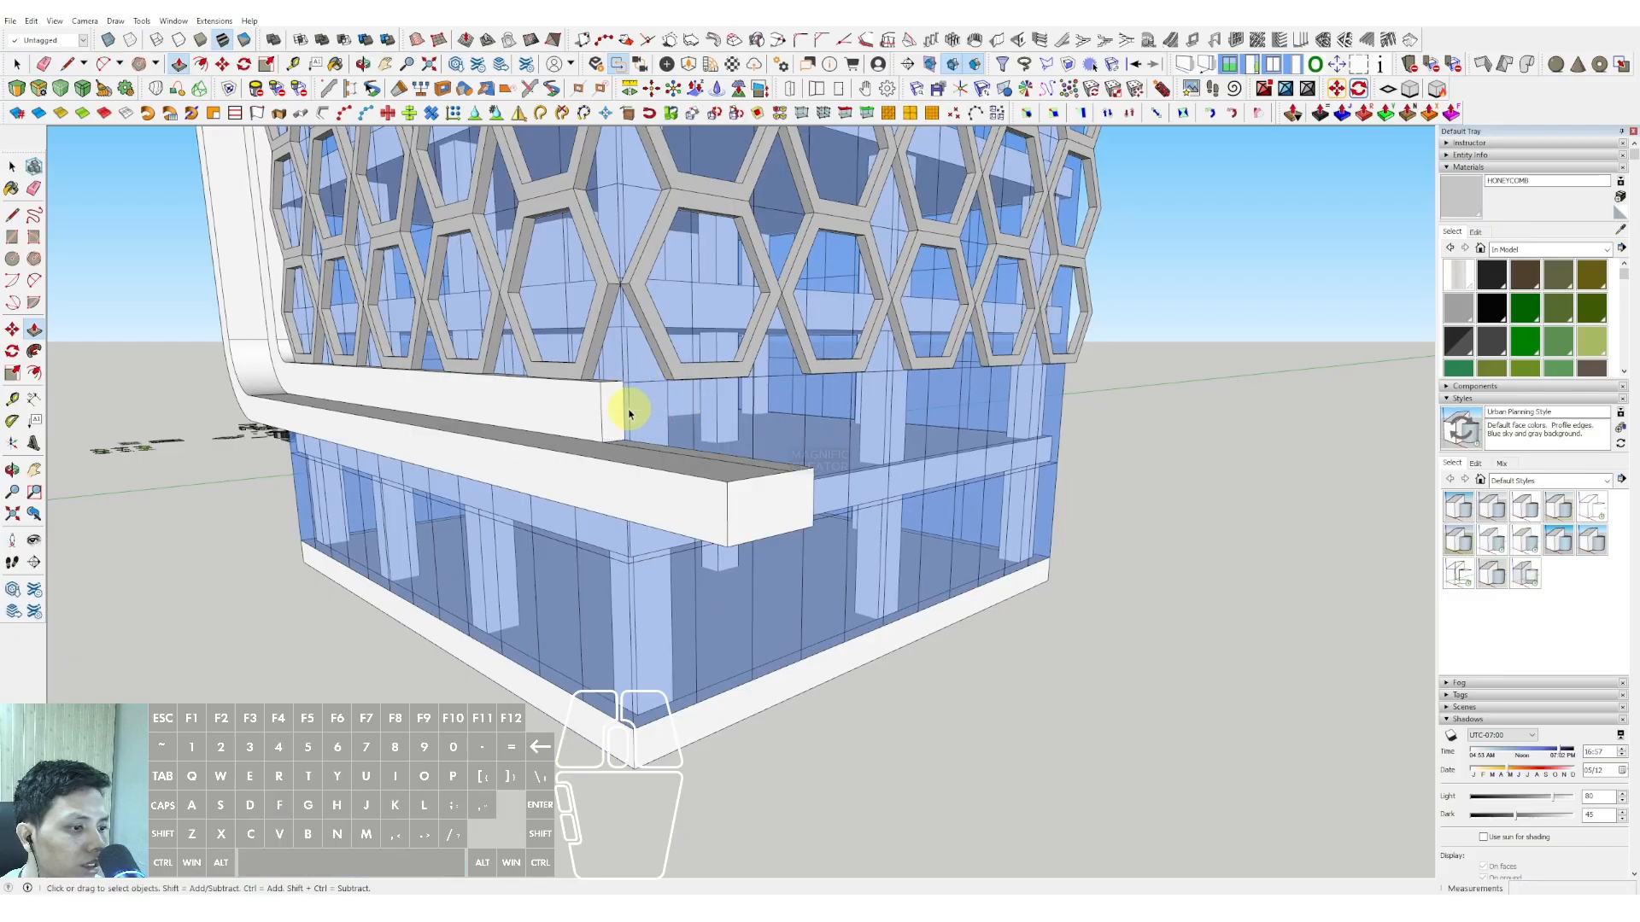
{"action": "middle_click_drag", "start_coordinate": [629, 413], "coordinate": [644, 506]}
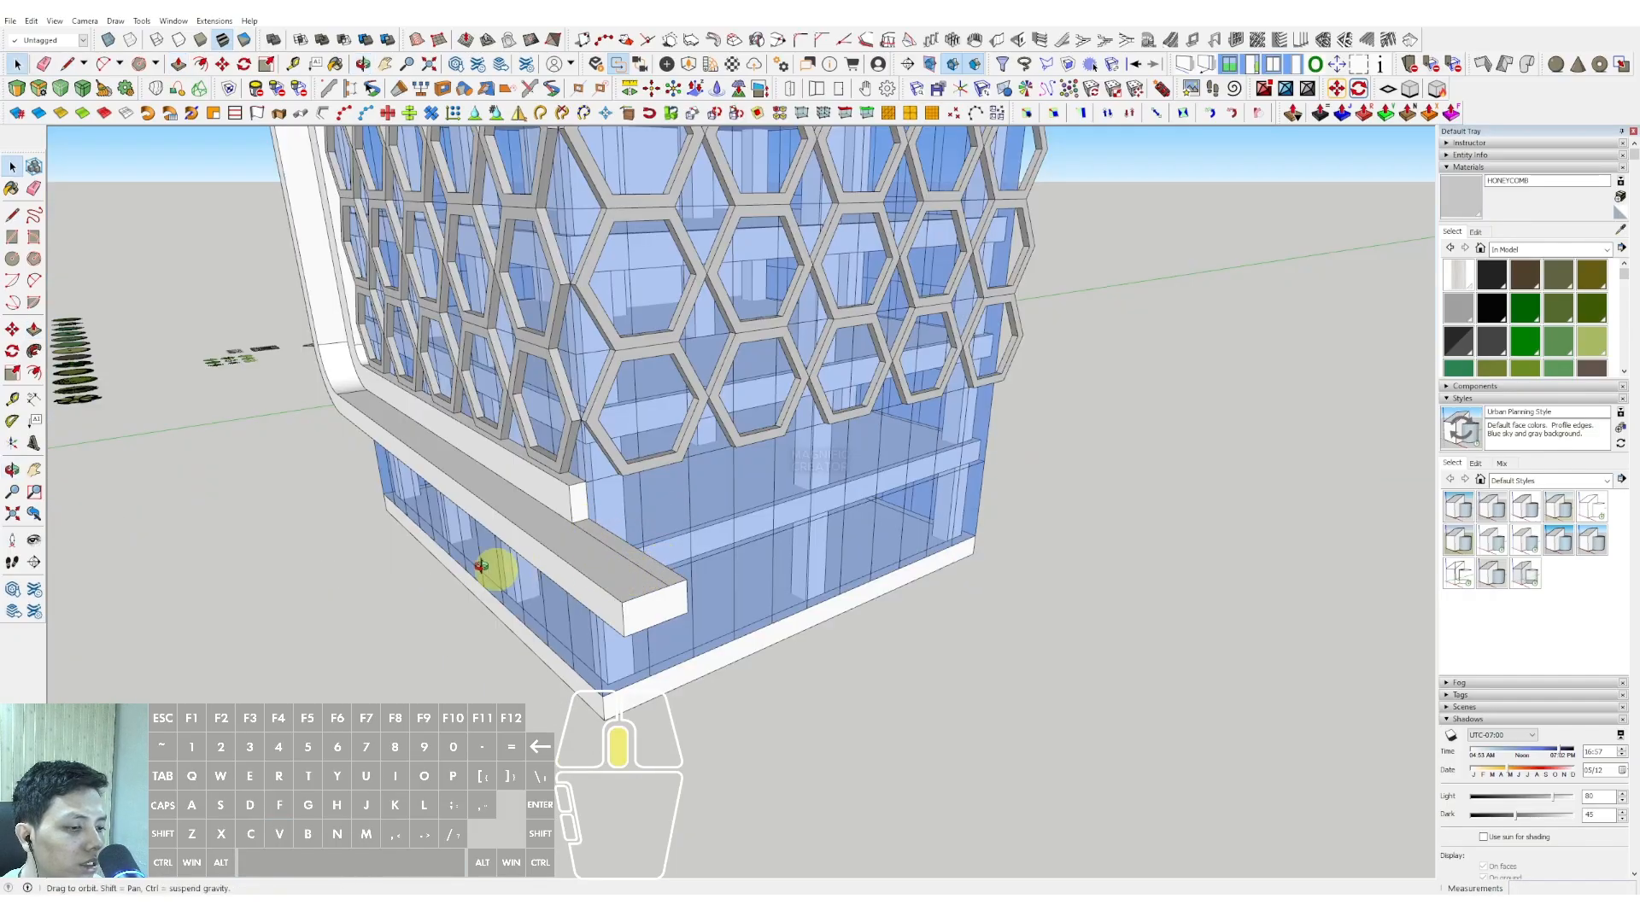
- Draw a rectangle on the lower arm's side facing the side facade and extrude it about 18825 mm along that facade as a slab
{"action": "middle_click_drag", "start_coordinate": [482, 566], "coordinate": [319, 501]}
{"action": "scroll", "coordinate": [373, 473], "scroll_direction": "up", "scroll_amount": 3}
{"action": "key", "text": "r"}
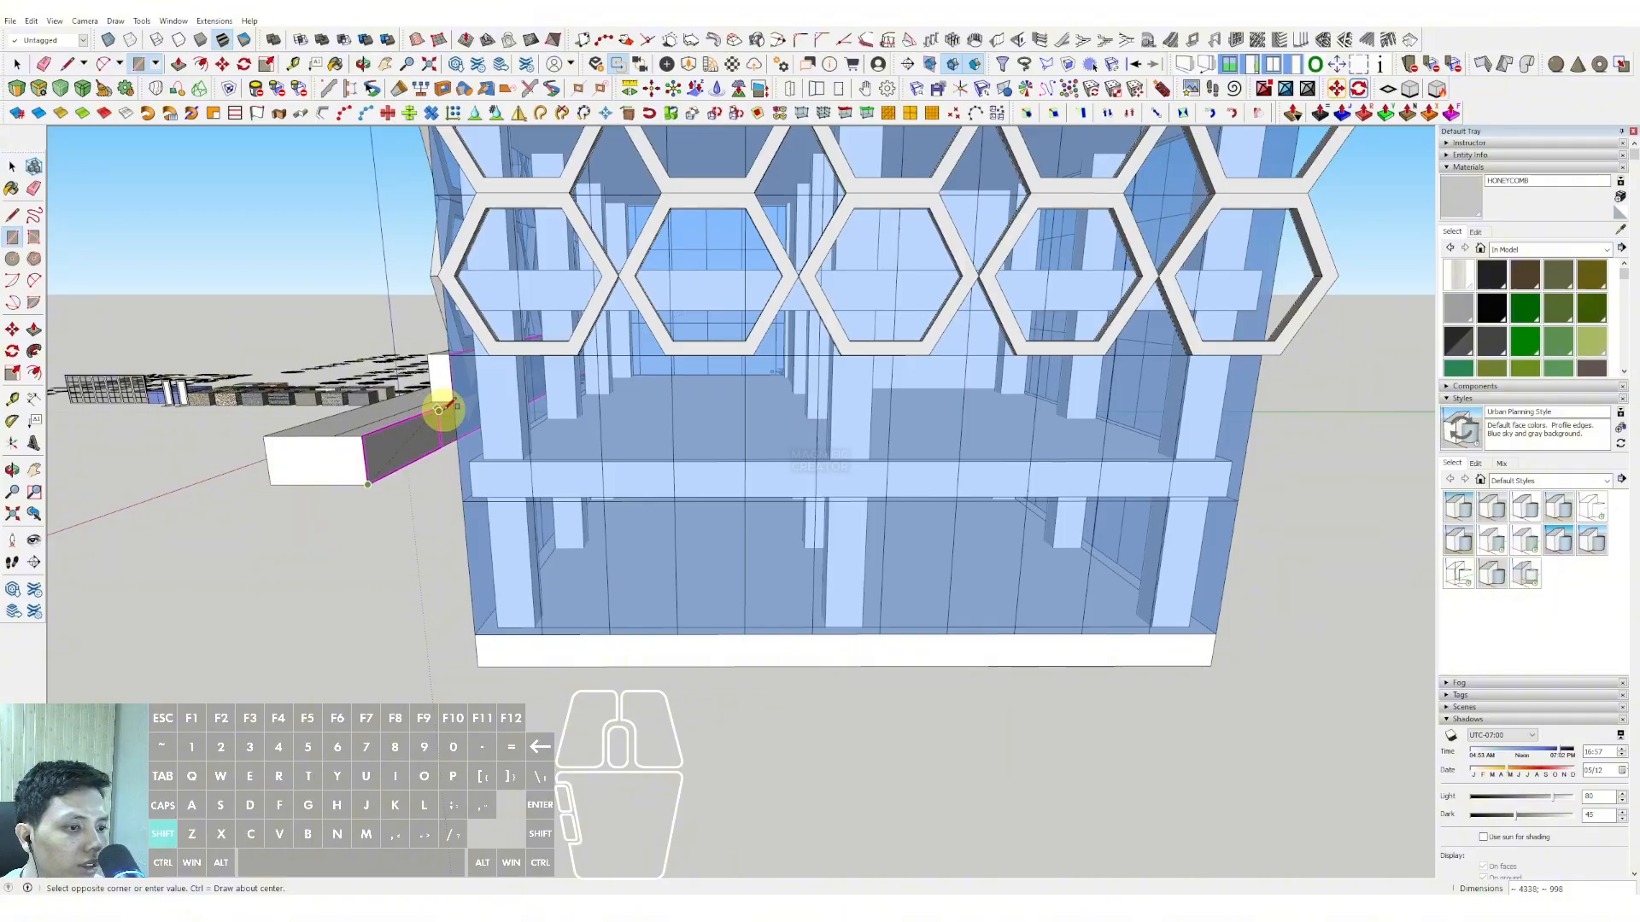
{"action": "left_click", "coordinate": [442, 411]}
{"action": "key", "text": "space"}
{"action": "key", "text": "v"}
{"action": "left_click", "coordinate": [428, 419]}
{"action": "scroll", "coordinate": [735, 418], "scroll_direction": "down", "scroll_amount": 3}
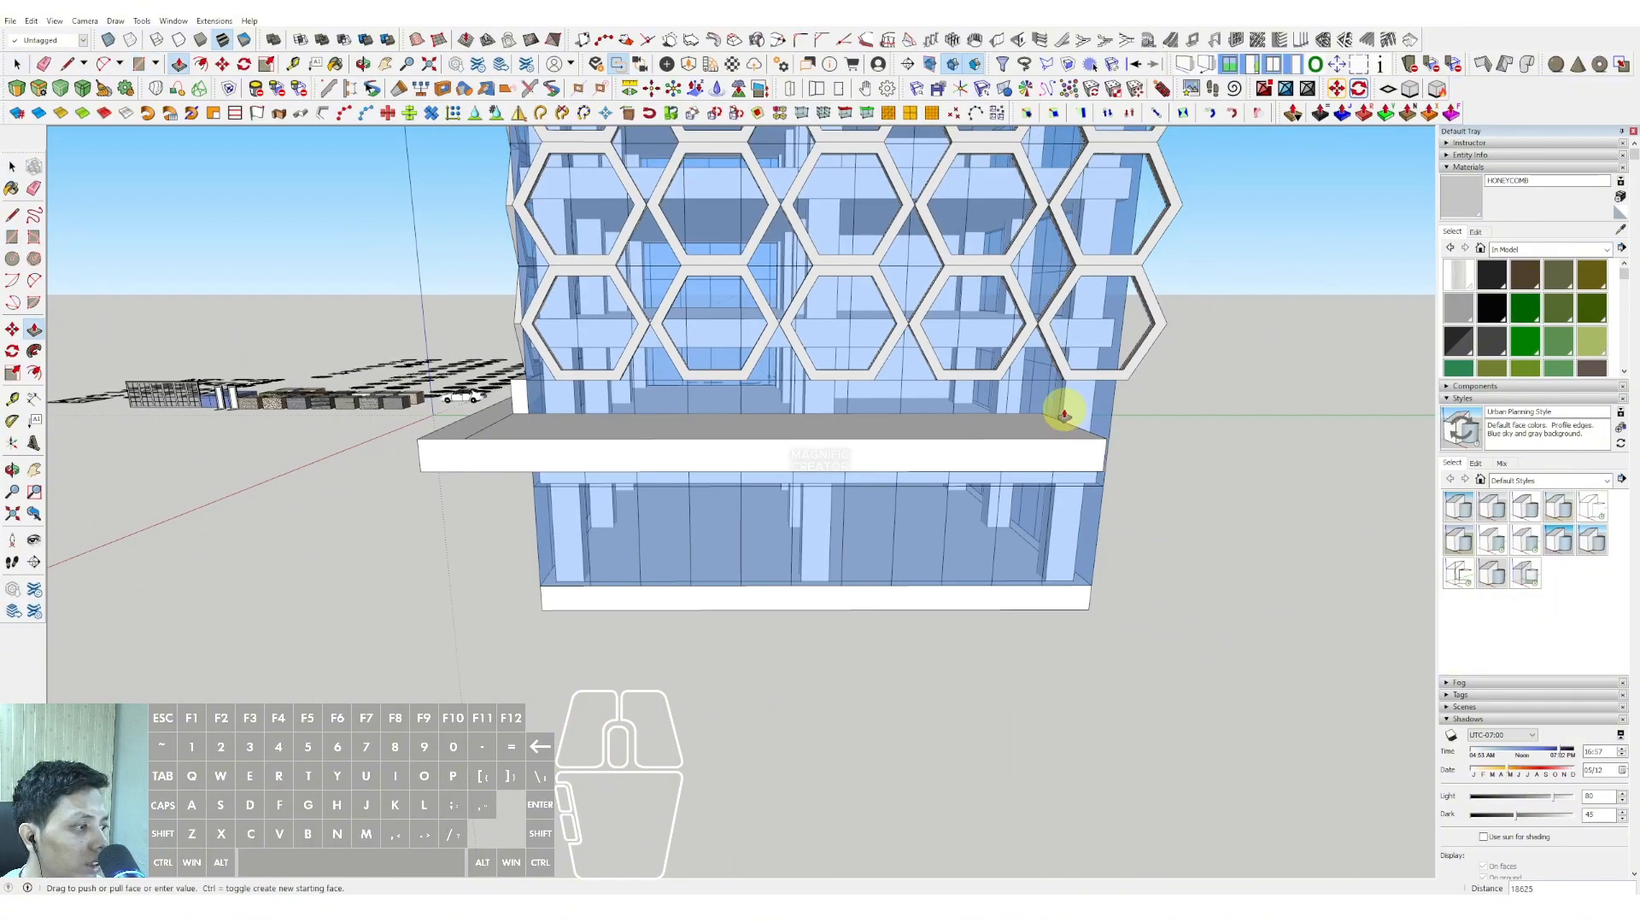
- Clean up the new slab's edges and shorten it to end partway along the side facade
{"action": "mouse_move", "coordinate": [1062, 410]}
{"action": "middle_mouse_down"}
{"action": "mouse_move", "coordinate": [974, 407]}
{"action": "mouse_move", "coordinate": [853, 483]}
{"action": "mouse_move", "coordinate": [879, 531]}
{"action": "mouse_move", "coordinate": [849, 419]}
{"action": "mouse_move", "coordinate": [716, 448]}
{"action": "mouse_move", "coordinate": [735, 458]}
{"action": "mouse_move", "coordinate": [729, 513]}
{"action": "middle_mouse_up"}
{"action": "key", "text": "e"}
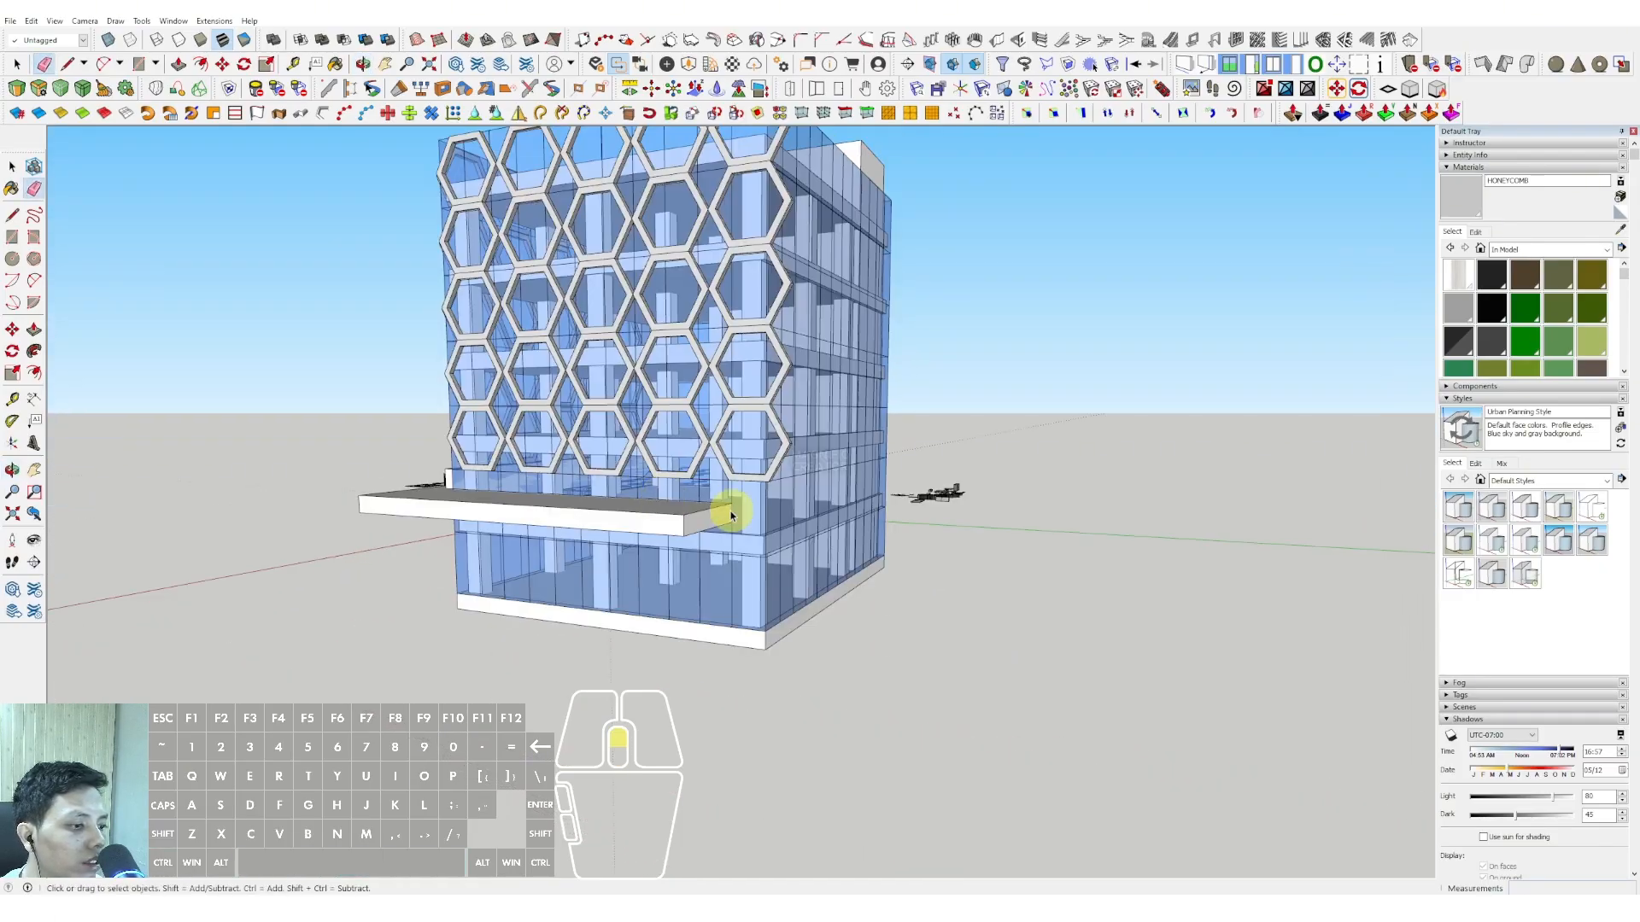
{"action": "scroll", "coordinate": [716, 519], "scroll_direction": "up", "scroll_amount": 2}
{"action": "key", "text": "space"}
{"action": "mouse_move", "coordinate": [435, 516]}
{"action": "middle_mouse_down"}
{"action": "mouse_move", "coordinate": [853, 483]}
{"action": "mouse_move", "coordinate": [696, 461]}
{"action": "mouse_move", "coordinate": [643, 475]}
{"action": "mouse_move", "coordinate": [553, 453]}
{"action": "middle_mouse_up"}
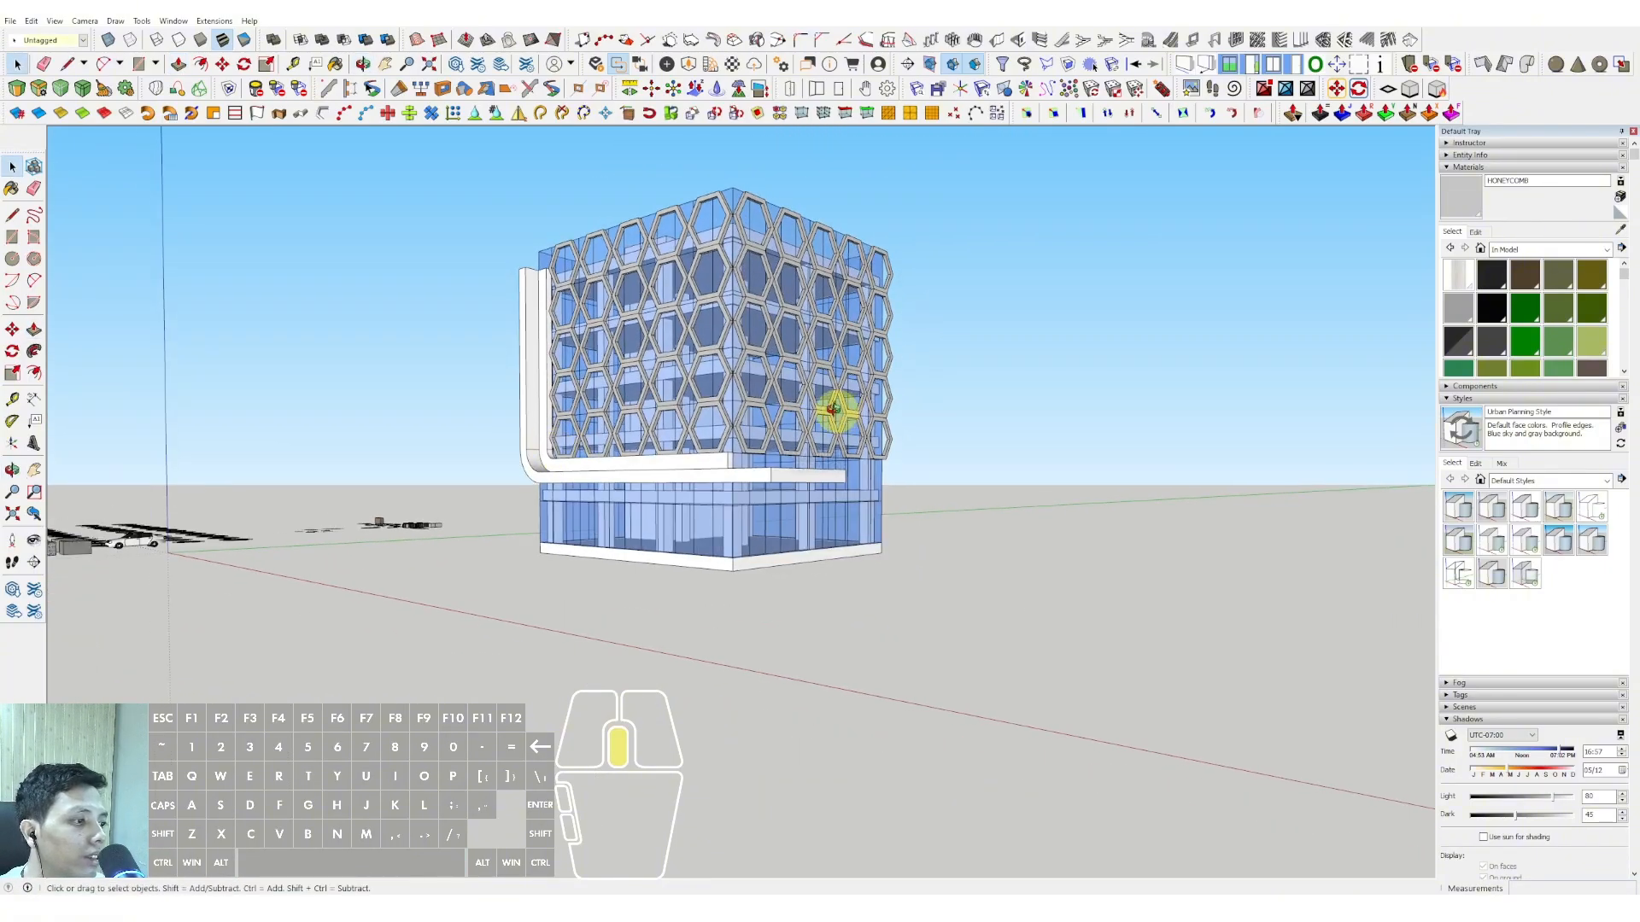
{"action": "mouse_move", "coordinate": [833, 410]}
{"action": "middle_mouse_down"}
{"action": "mouse_move", "coordinate": [597, 413]}
{"action": "mouse_move", "coordinate": [871, 392]}
{"action": "mouse_move", "coordinate": [797, 418]}
{"action": "mouse_move", "coordinate": [808, 428]}
{"action": "middle_mouse_up"}
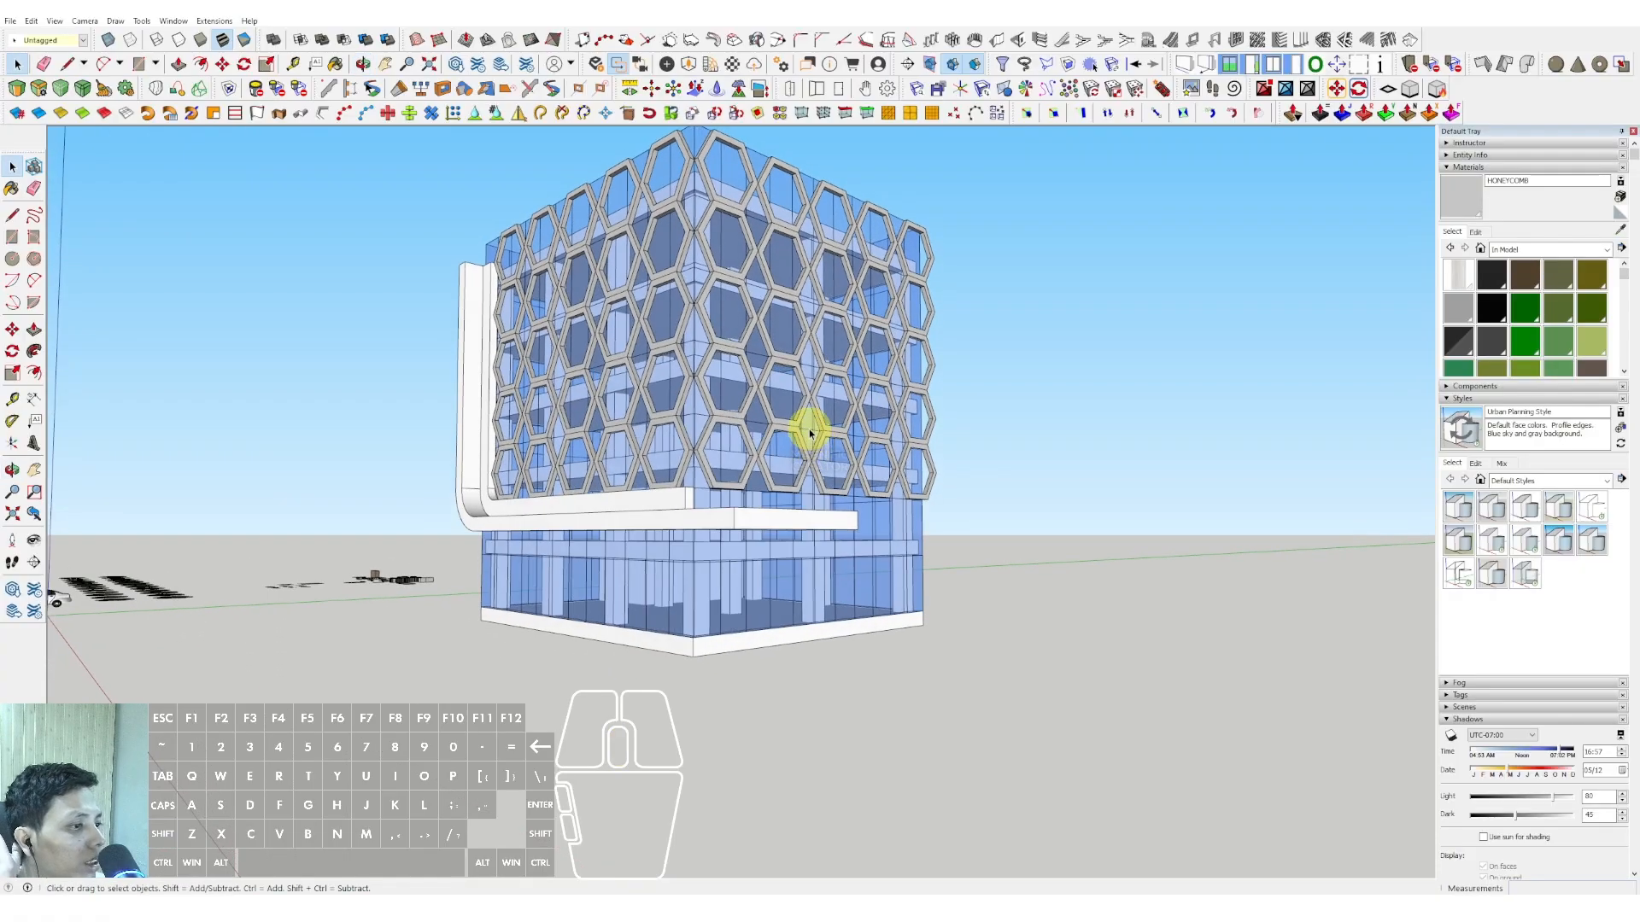
- Explode the honeycomb group on the side facade and select its separate rows of frames
{"action": "left_click", "coordinate": [931, 369]}
{"action": "double_click", "coordinate": [931, 365]}
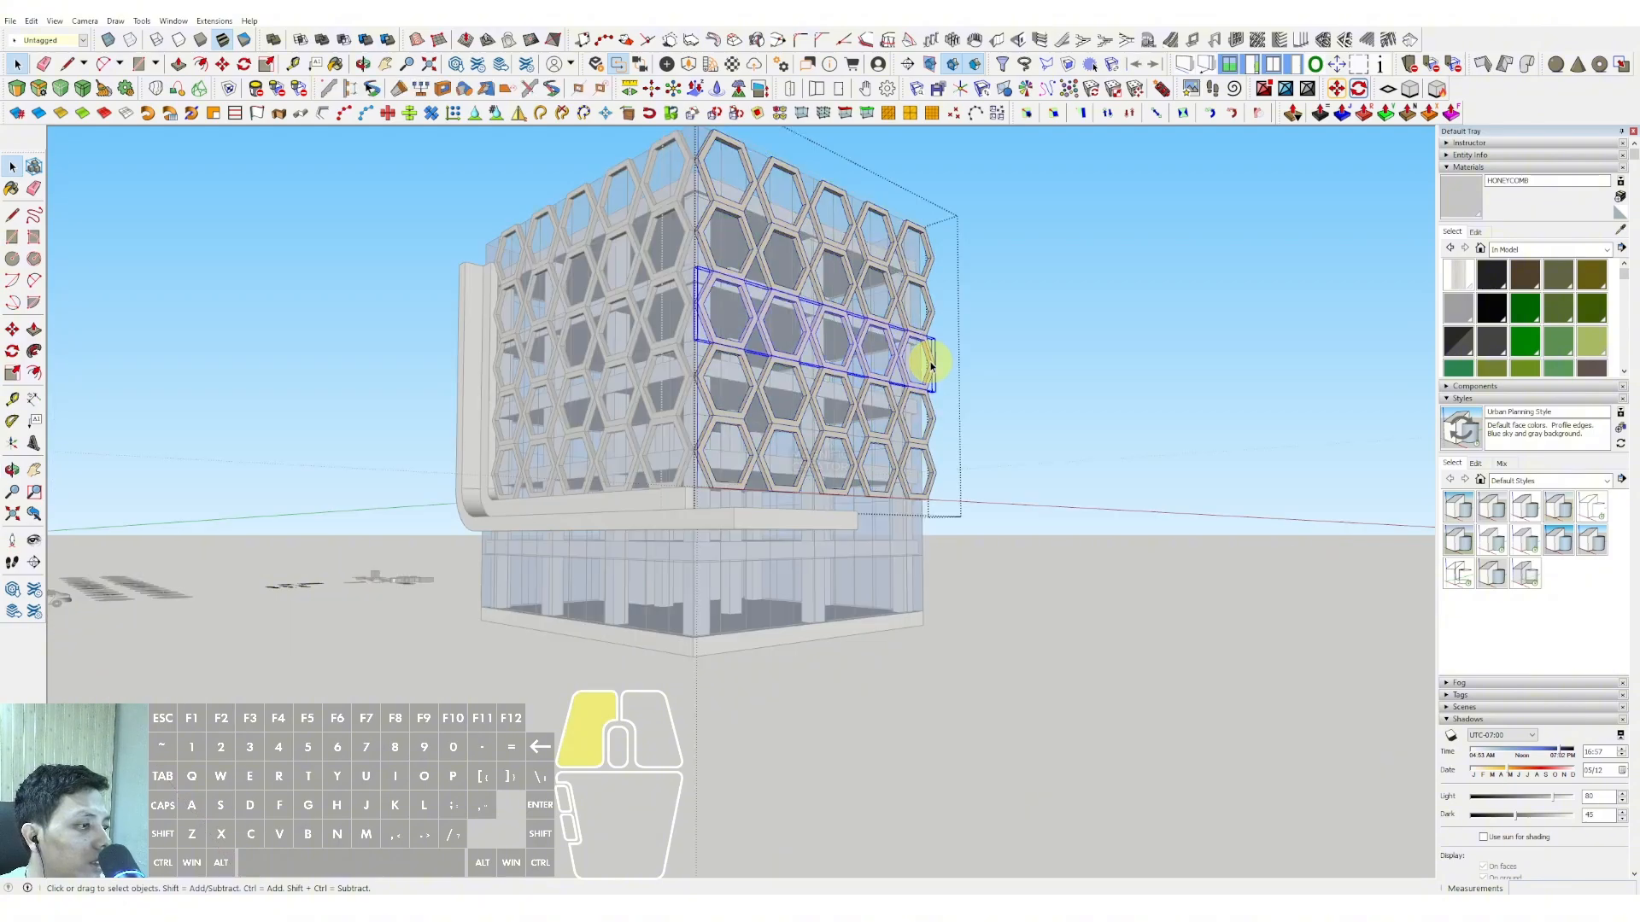
{"action": "left_click", "coordinate": [941, 291]}
{"action": "middle_click_drag", "start_coordinate": [879, 363], "coordinate": [880, 416]}
{"action": "left_click", "coordinate": [923, 554]}
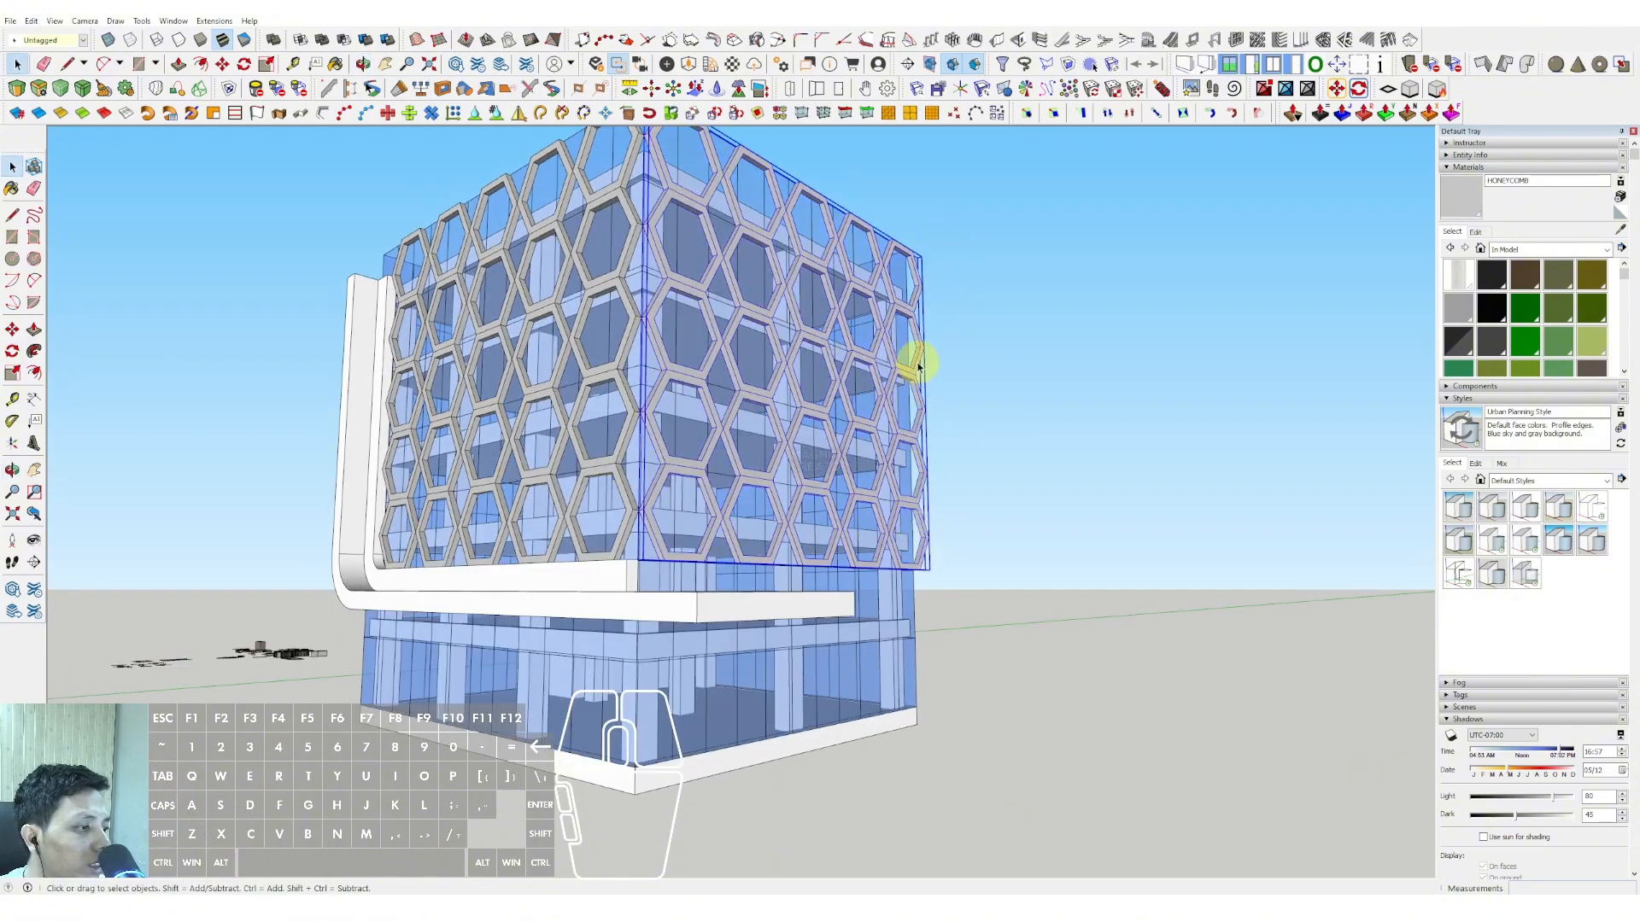
{"action": "right_click", "coordinate": [921, 362]}
{"action": "left_click", "coordinate": [945, 459]}
{"action": "left_click", "coordinate": [931, 295]}
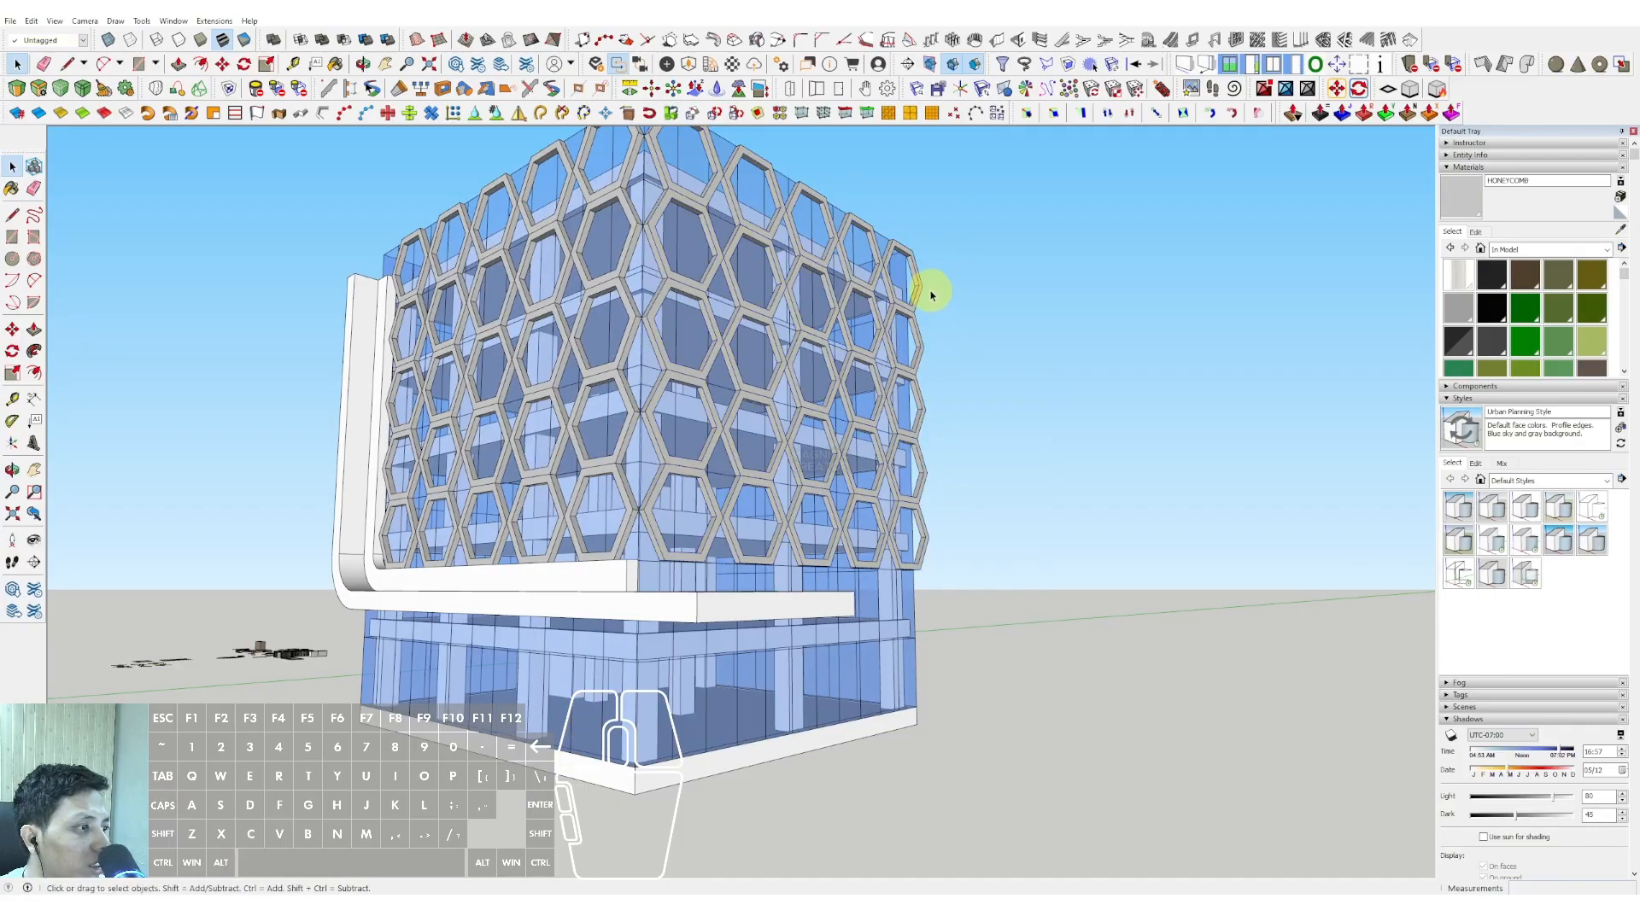
{"action": "left_click_drag", "start_coordinate": [942, 259], "coordinate": [912, 534]}
{"action": "right_click", "coordinate": [920, 294]}
{"action": "left_click", "coordinate": [954, 368]}
- Select the whole stepped L-shaped band with its slab and make it a group
{"action": "middle_click_drag", "start_coordinate": [911, 487], "coordinate": [669, 570]}
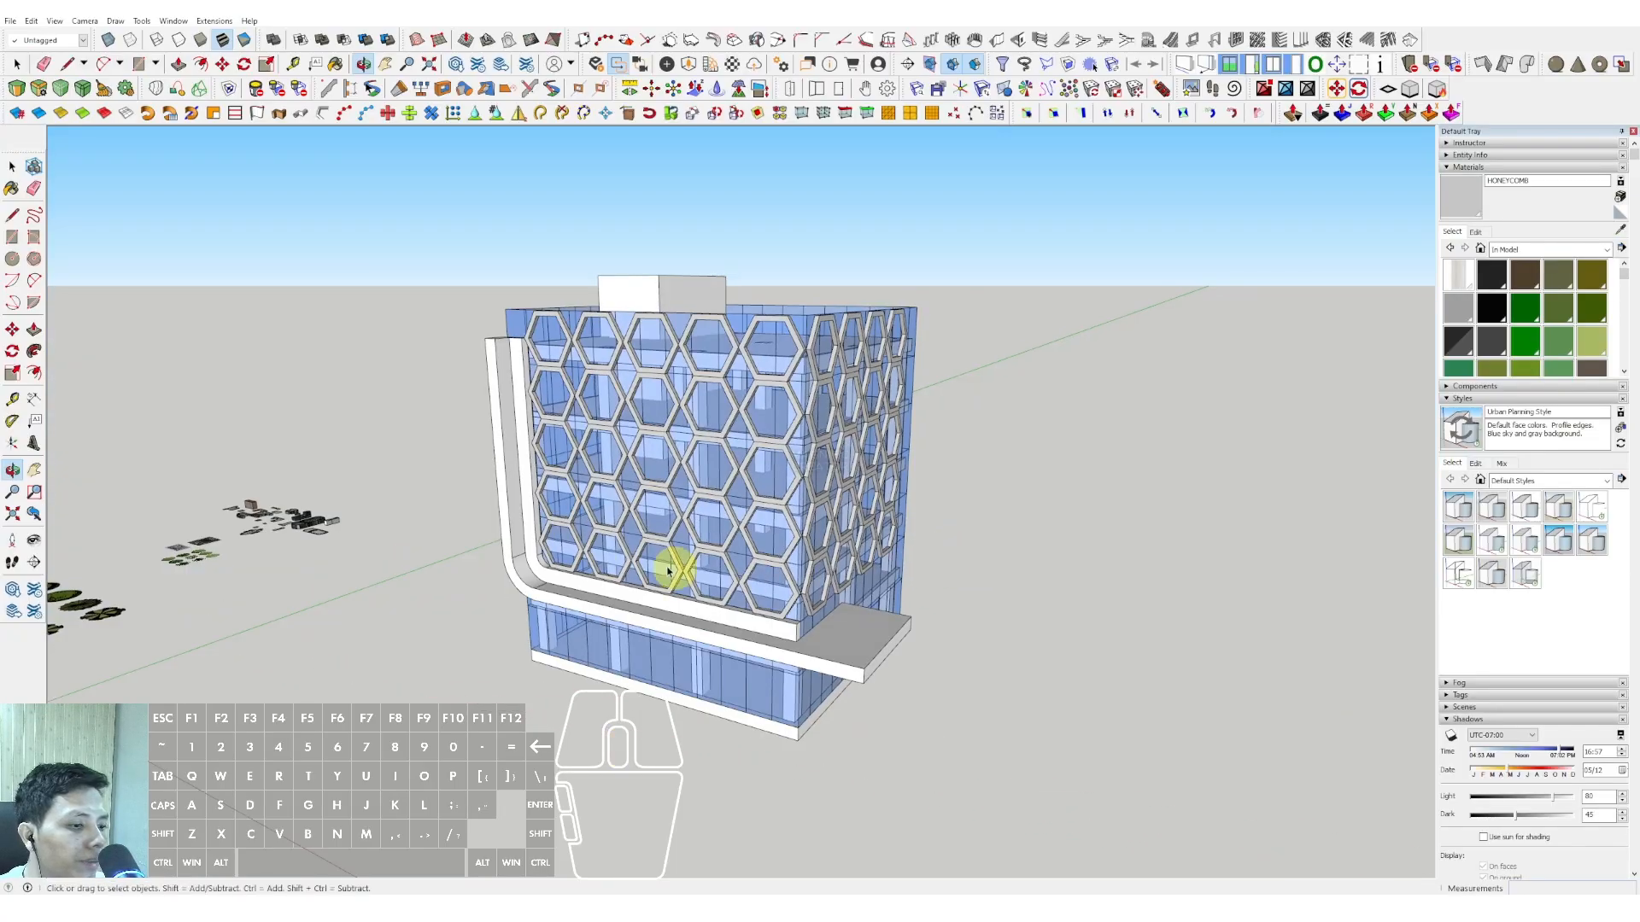
{"action": "scroll", "coordinate": [632, 521], "scroll_direction": "up", "scroll_amount": 2}
{"action": "scroll", "coordinate": [681, 541], "scroll_direction": "up", "scroll_amount": 2}
{"action": "left_click", "coordinate": [675, 535]}
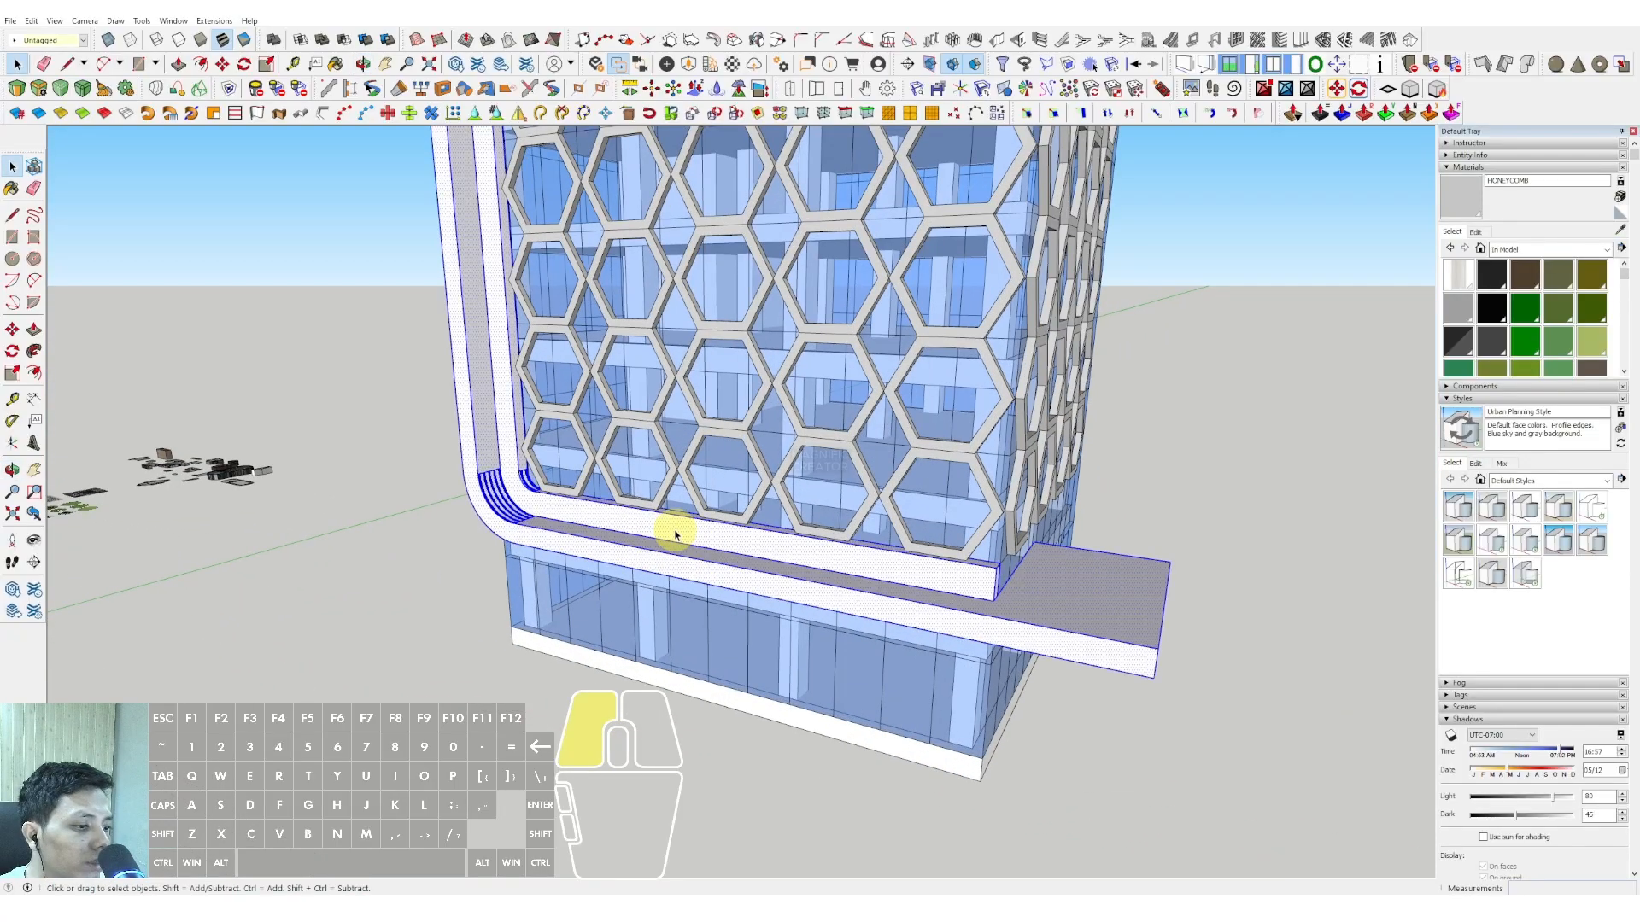
{"action": "scroll", "coordinate": [684, 538], "scroll_direction": "down", "scroll_amount": 3}
{"action": "scroll", "coordinate": [717, 539], "scroll_direction": "up", "scroll_amount": 3}
{"action": "right_click", "coordinate": [720, 540]}
{"action": "left_click", "coordinate": [756, 275]}
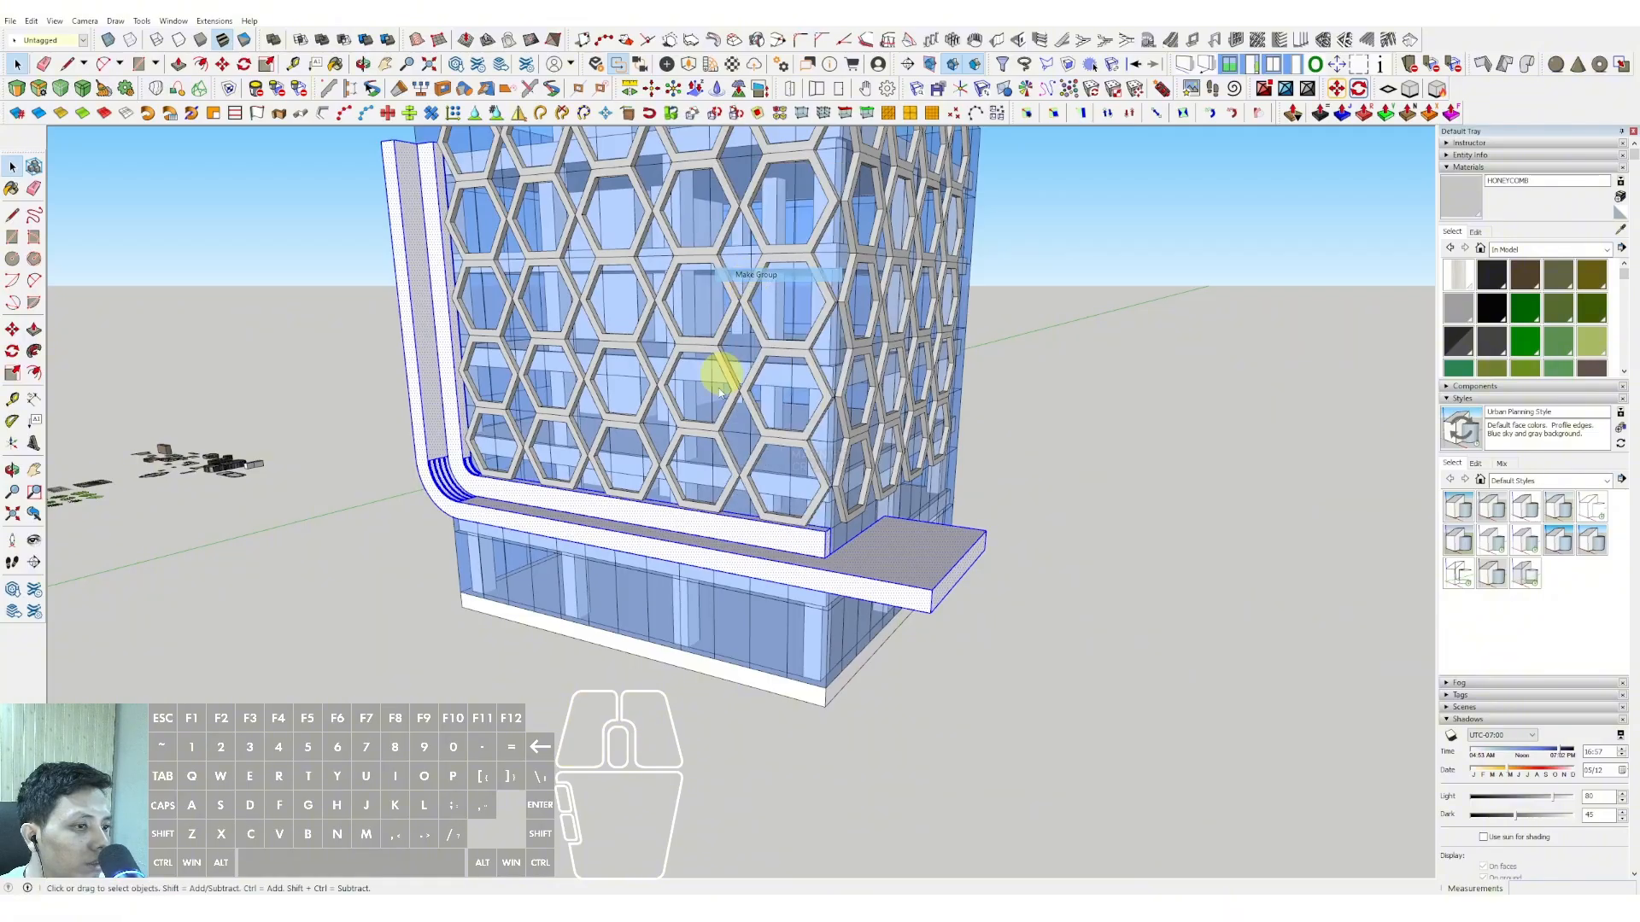
- Place a copy of the band group in the open space beside the building
{"action": "scroll", "coordinate": [598, 555], "scroll_direction": "down", "scroll_amount": 3}
{"action": "scroll", "coordinate": [615, 567], "scroll_direction": "up", "scroll_amount": 5}
{"action": "key", "text": "m"}
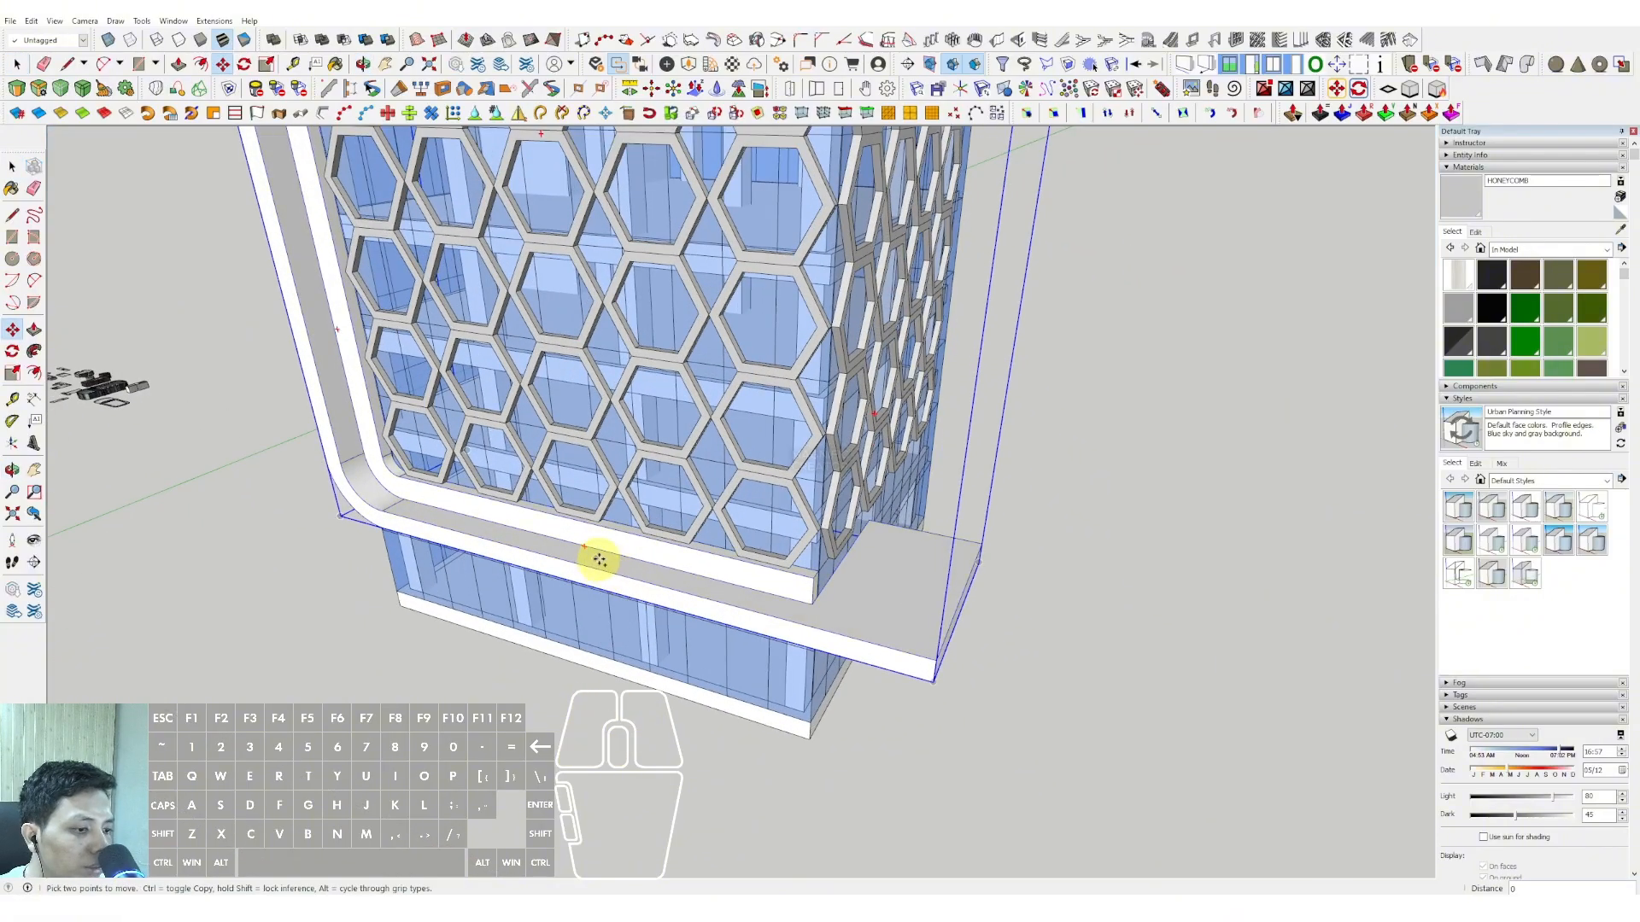
{"action": "scroll", "coordinate": [600, 560], "scroll_direction": "down", "scroll_amount": 3}
{"action": "left_click", "coordinate": [666, 579]}
{"action": "left_click", "coordinate": [1080, 644]}
{"action": "key", "text": "space"}
- Rotate the copied band by 90 degrees in the horizontal plane to run parallel to the side facade
{"action": "key", "text": "q"}
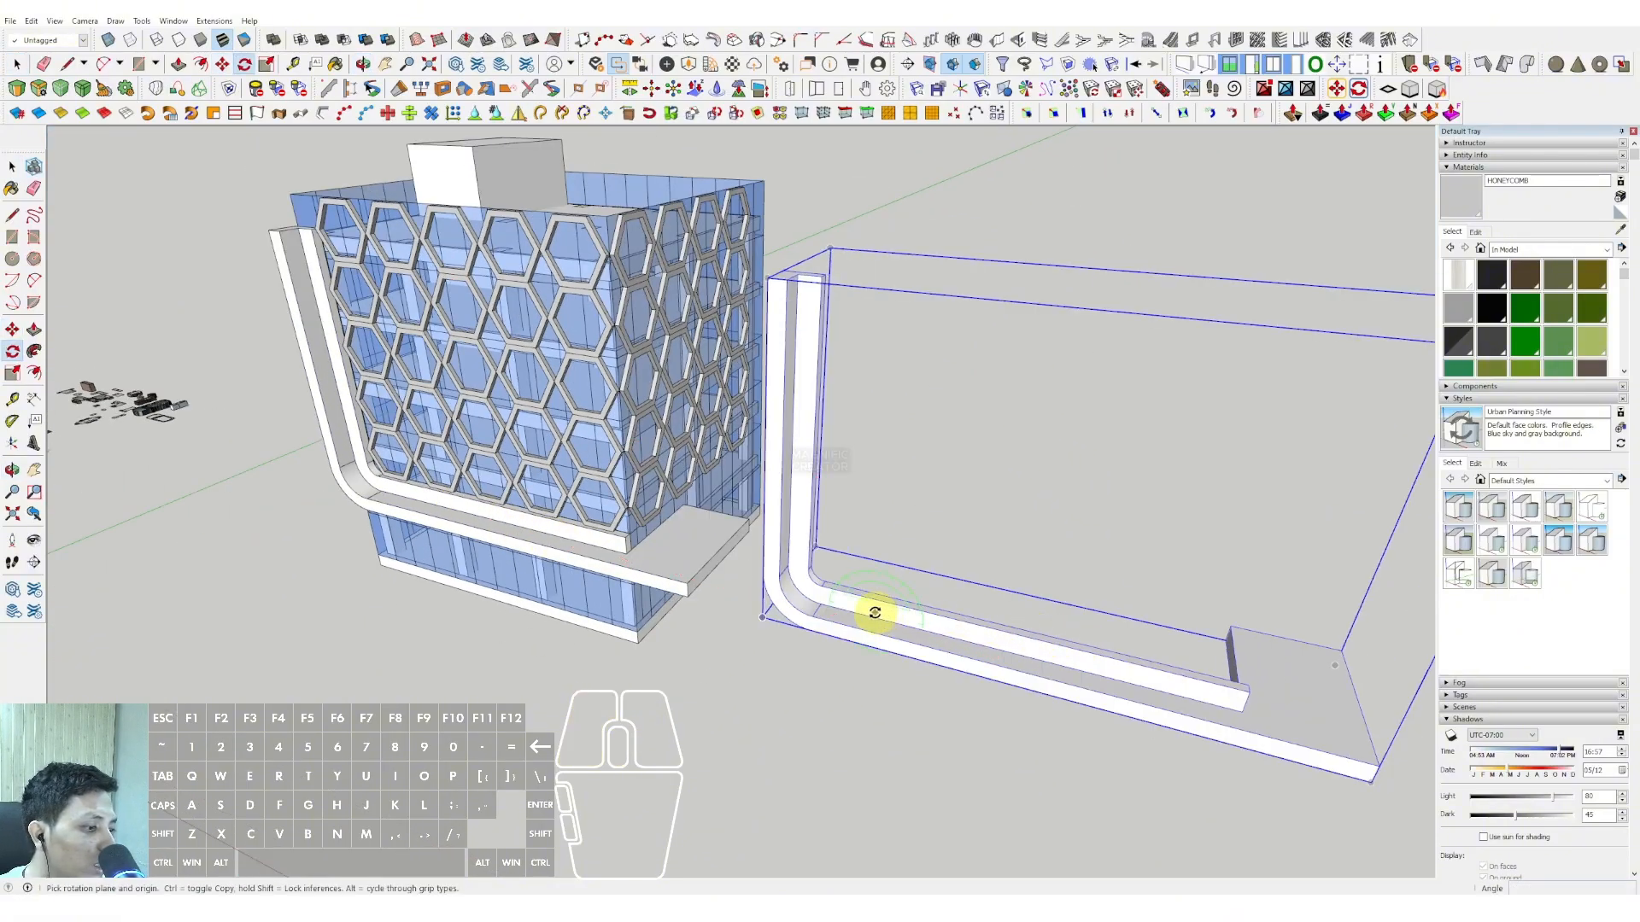
{"action": "middle_click_drag", "start_coordinate": [911, 624], "coordinate": [860, 642]}
{"action": "left_click", "coordinate": [882, 644]}
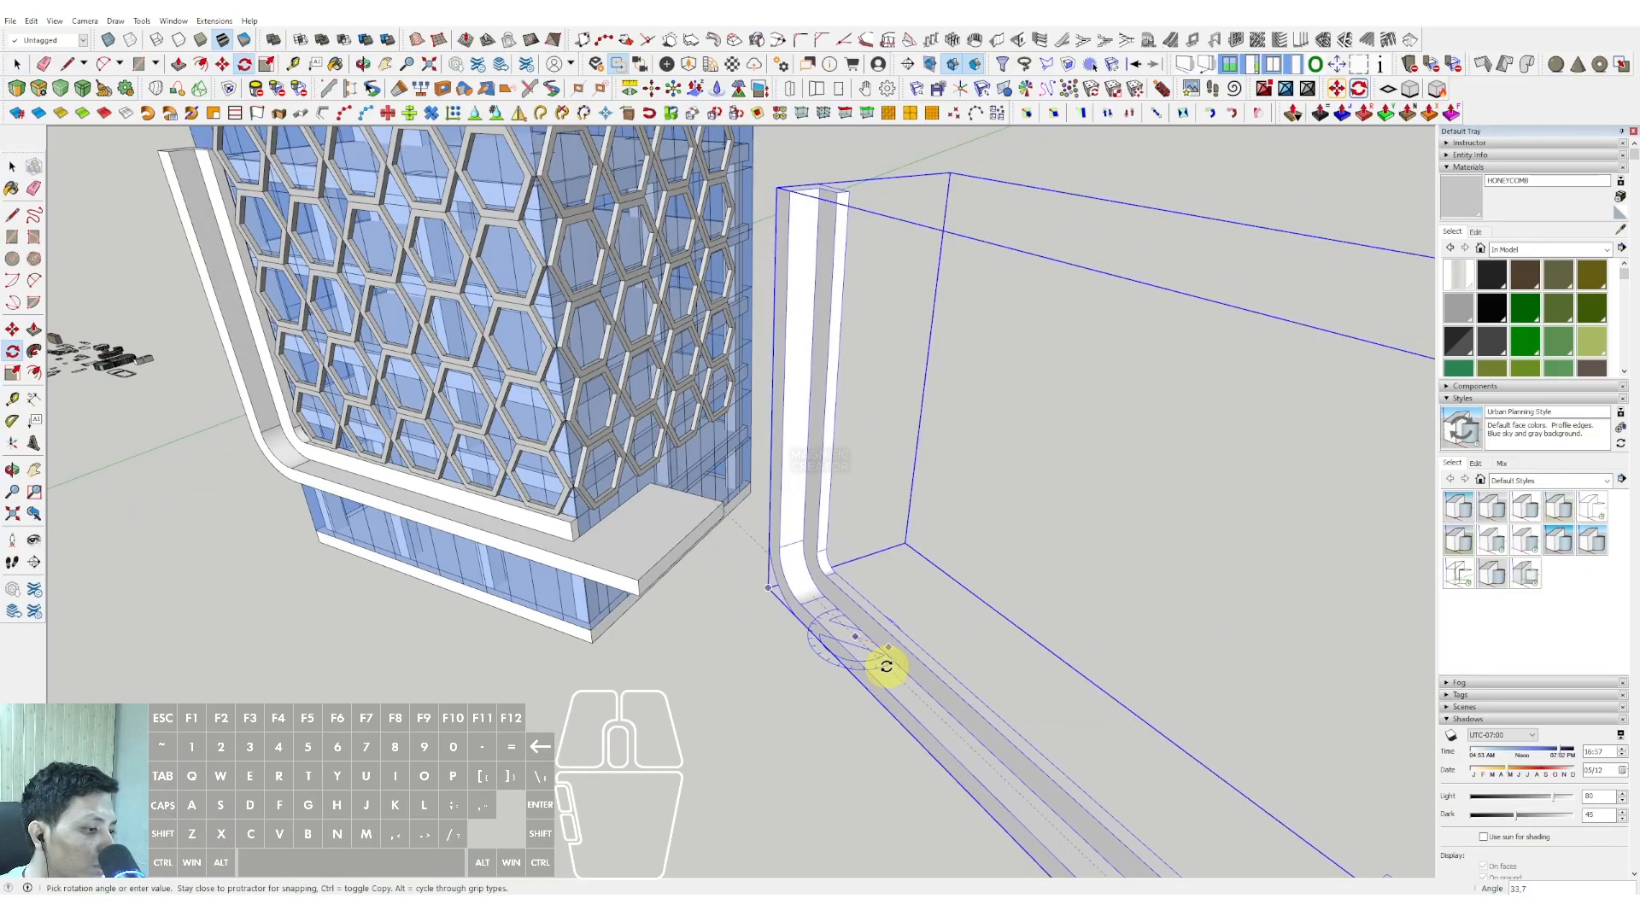
{"action": "type", "text": "90"}
{"action": "key", "text": "Return"}
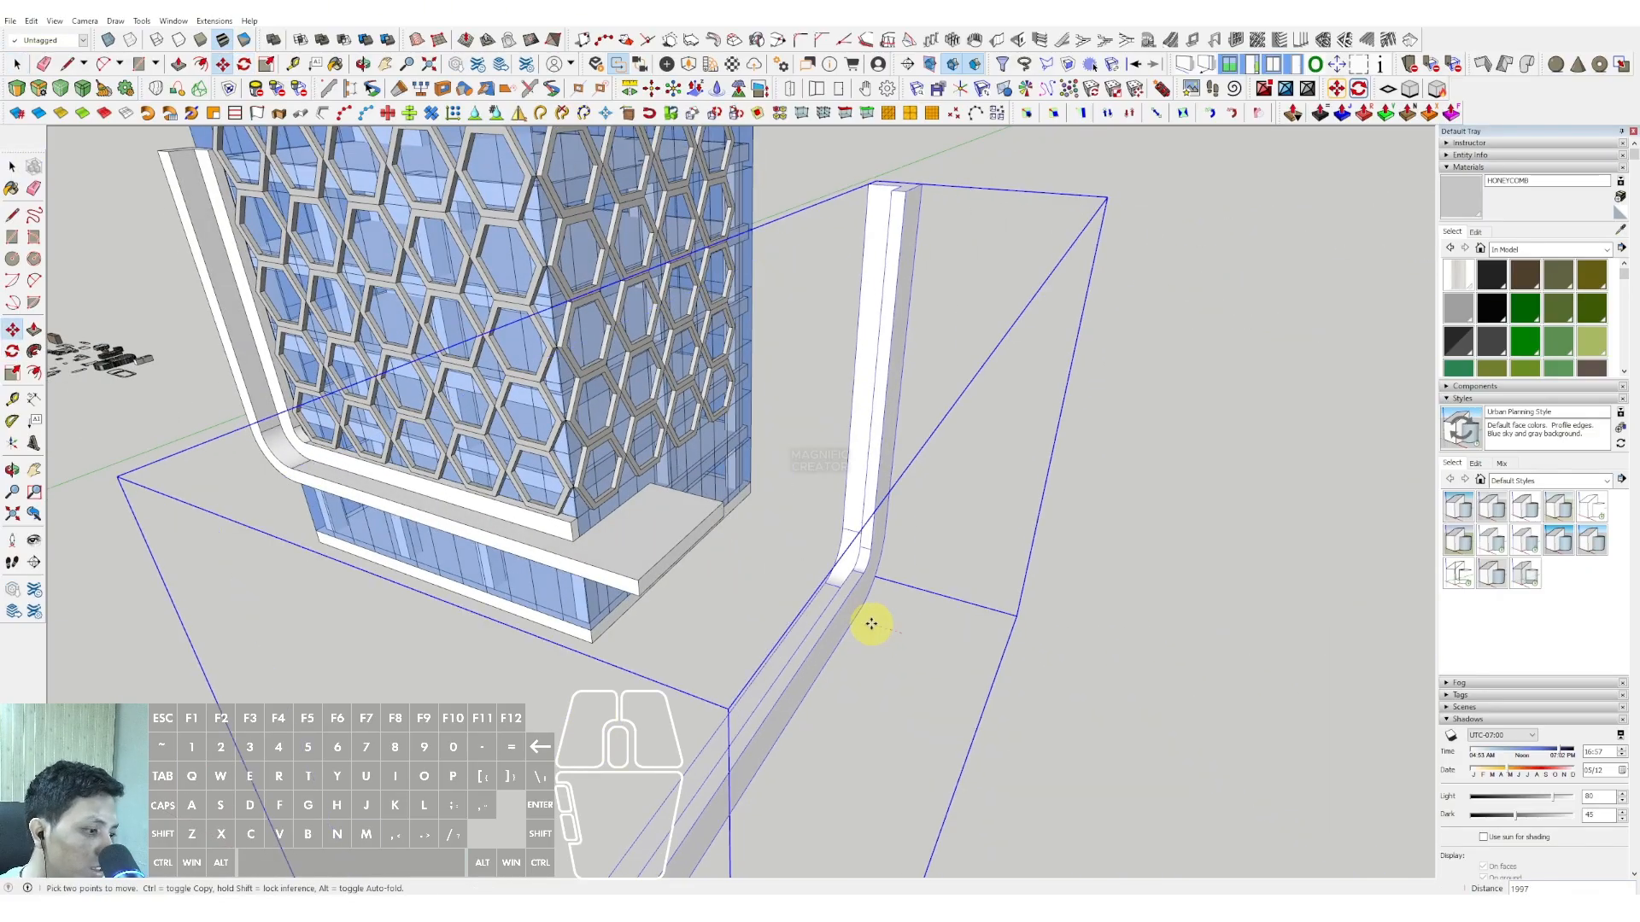
- Try to flip the rotated band copy along its first group axis and undo the flip
{"action": "right_click", "coordinate": [868, 620]}
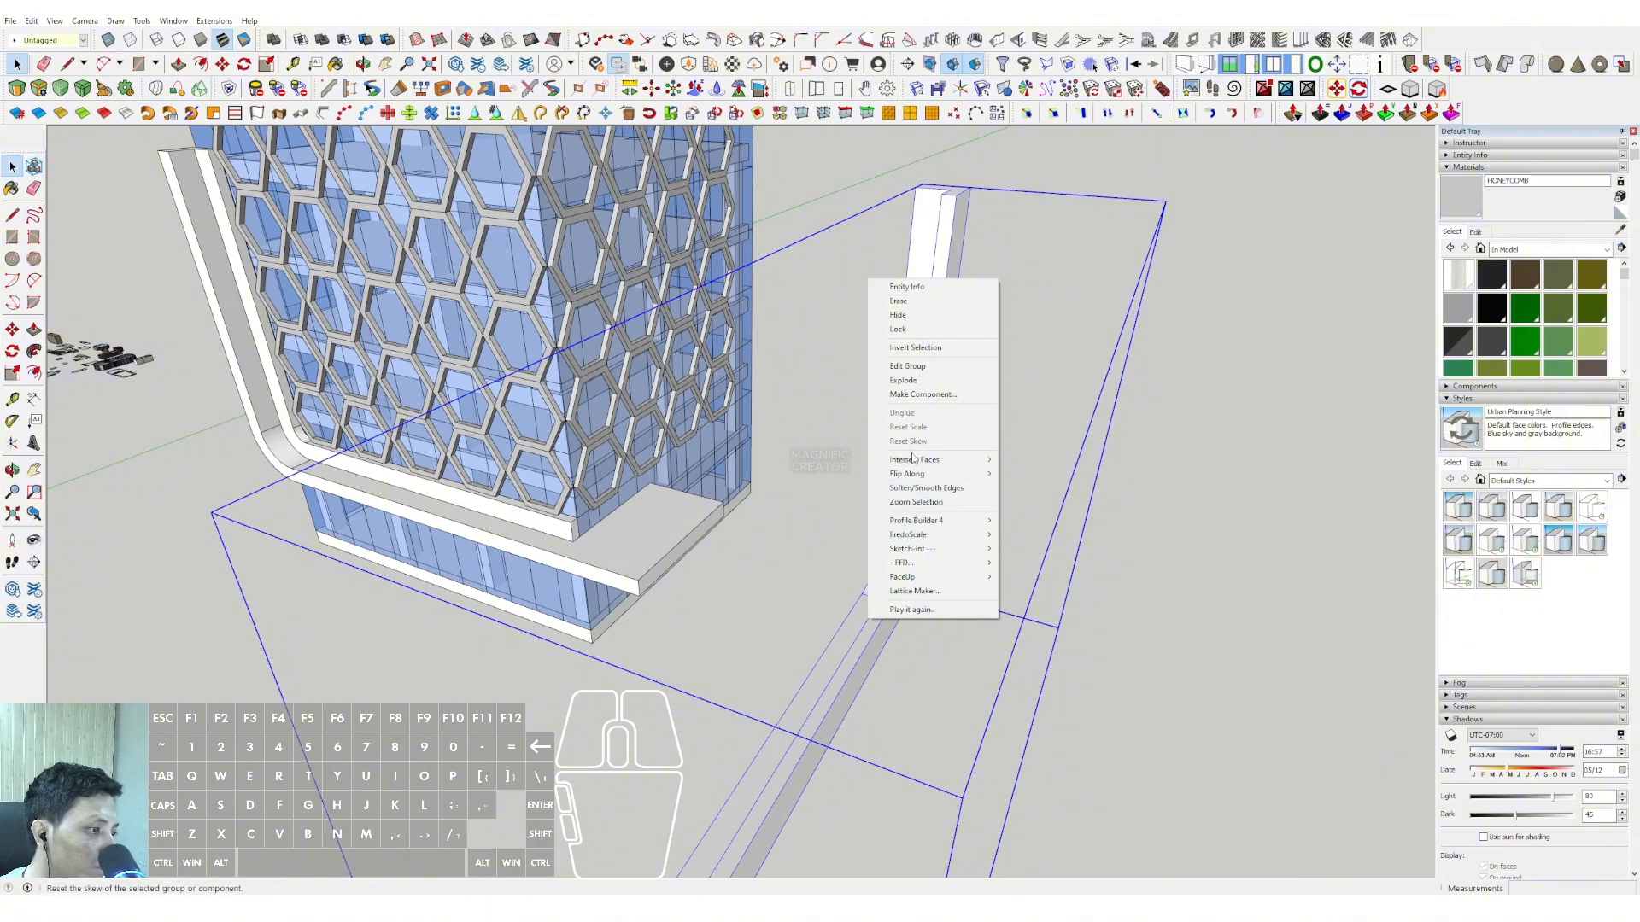
{"action": "left_click", "coordinate": [1024, 478]}
{"action": "scroll", "coordinate": [897, 579], "scroll_direction": "down", "scroll_amount": 3}
{"action": "key", "text": "ctrl+z"}
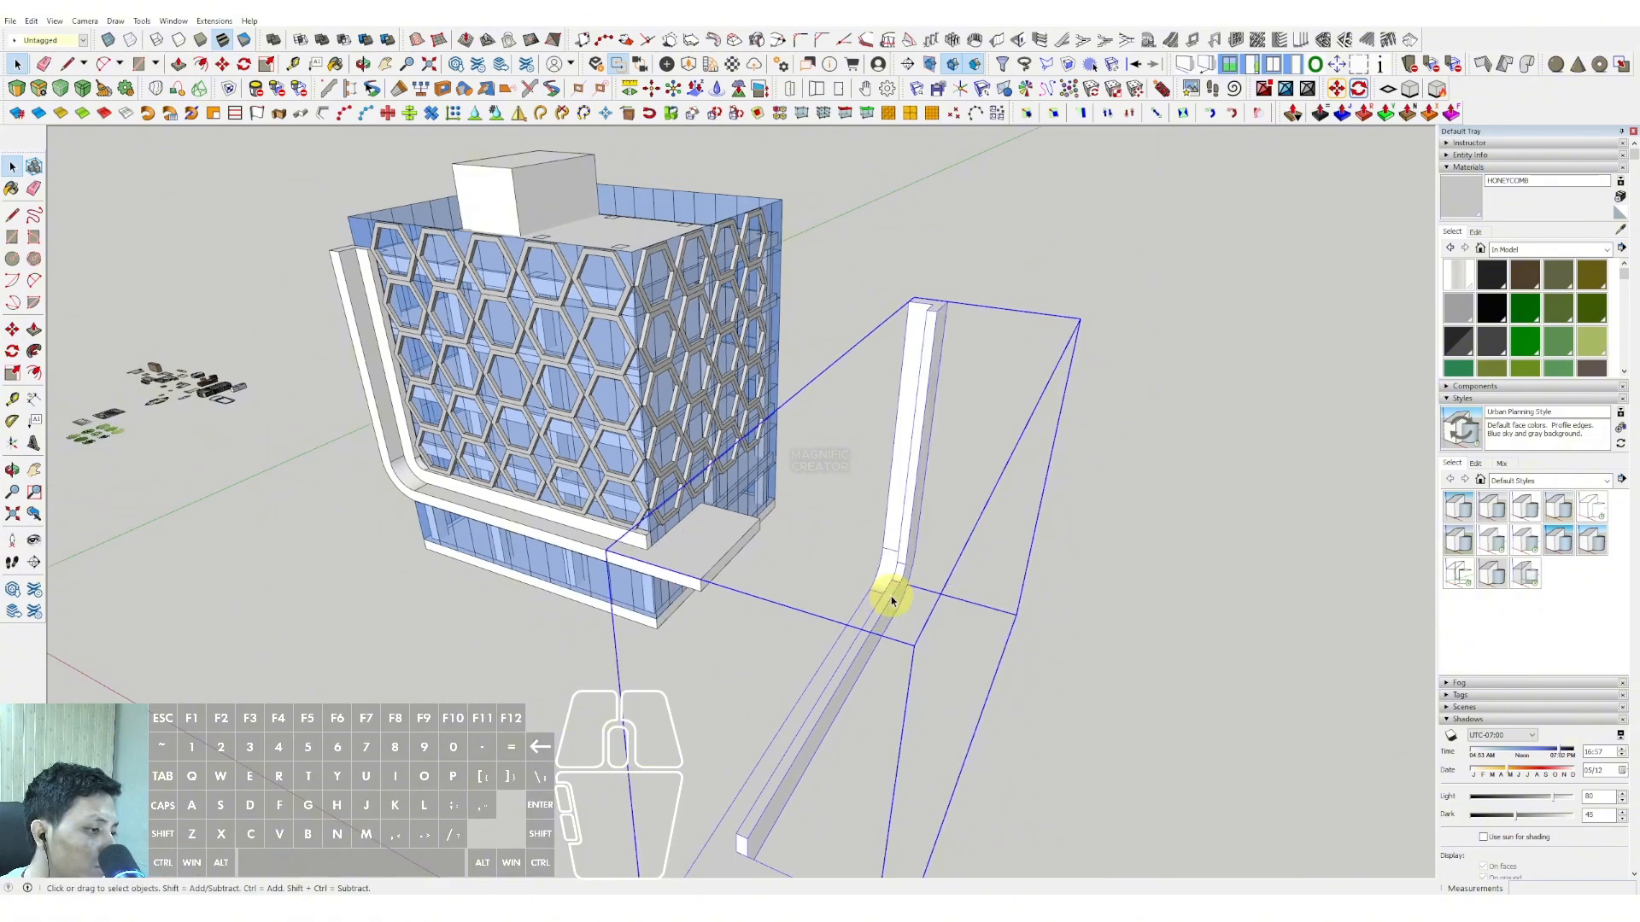
- Flip the rotated band copy across its thickness to mirror the original band
{"action": "right_click", "coordinate": [898, 584]}
{"action": "mouse_move", "coordinate": [948, 436]}
{"action": "left_click", "coordinate": [1063, 451]}
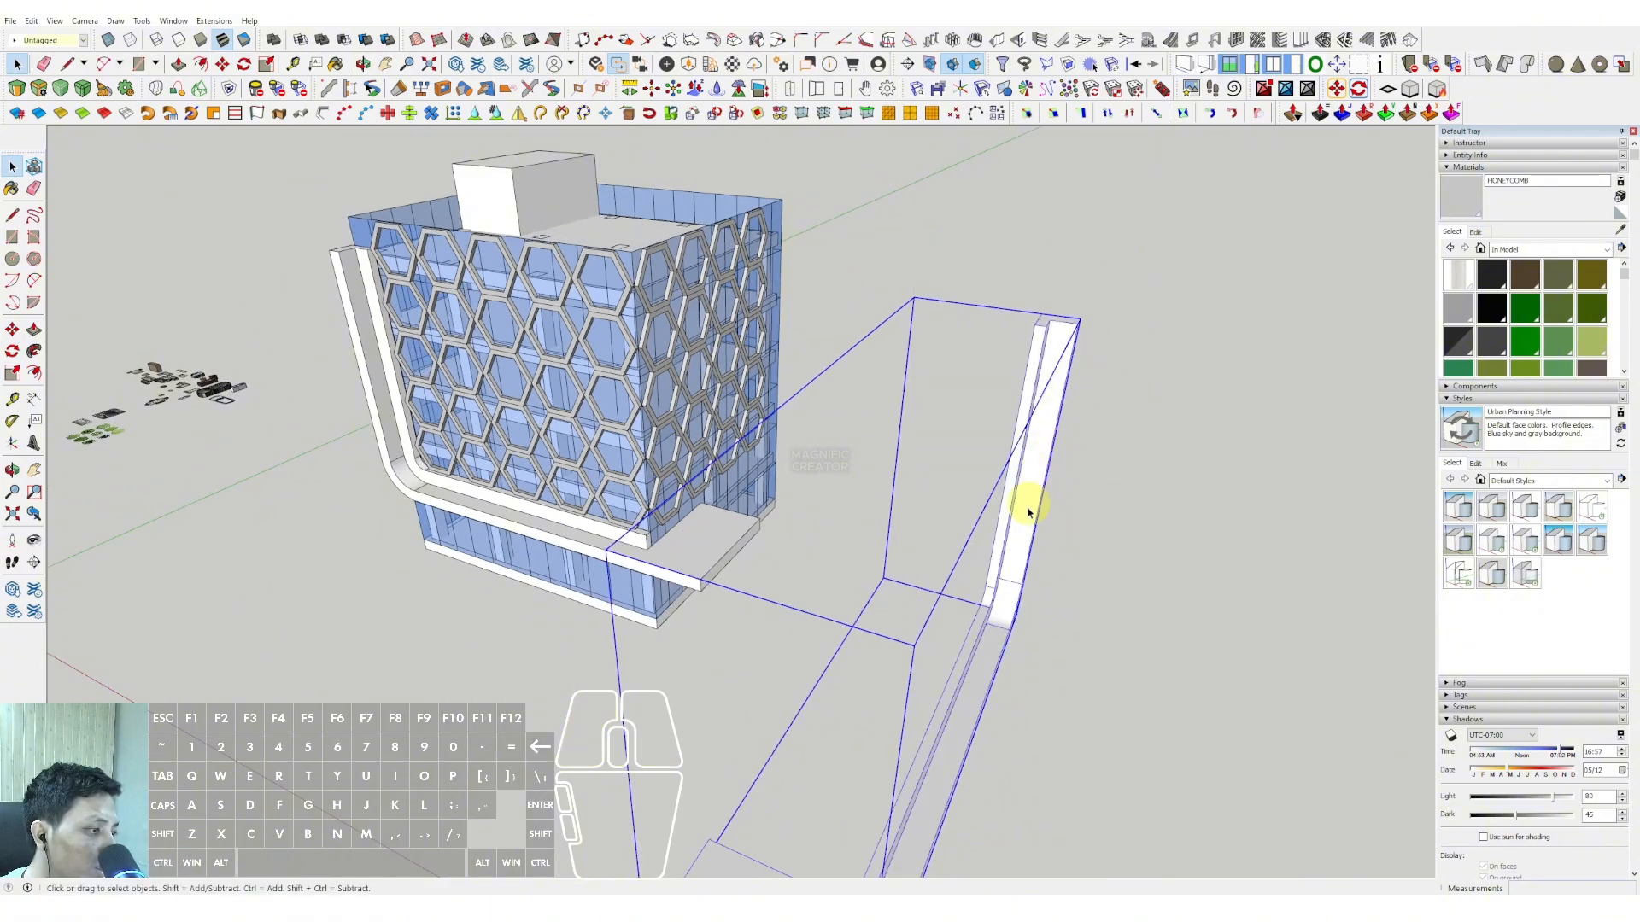
- Move the flipped band onto the side facade and align its upright with the facade's far vertical edge
{"action": "middle_click_drag", "start_coordinate": [1036, 513], "coordinate": [792, 267]}
{"action": "scroll", "coordinate": [930, 693], "scroll_direction": "up", "scroll_amount": 3}
{"action": "left_click", "coordinate": [924, 592]}
{"action": "scroll", "coordinate": [622, 296], "scroll_direction": "up", "scroll_amount": 3}
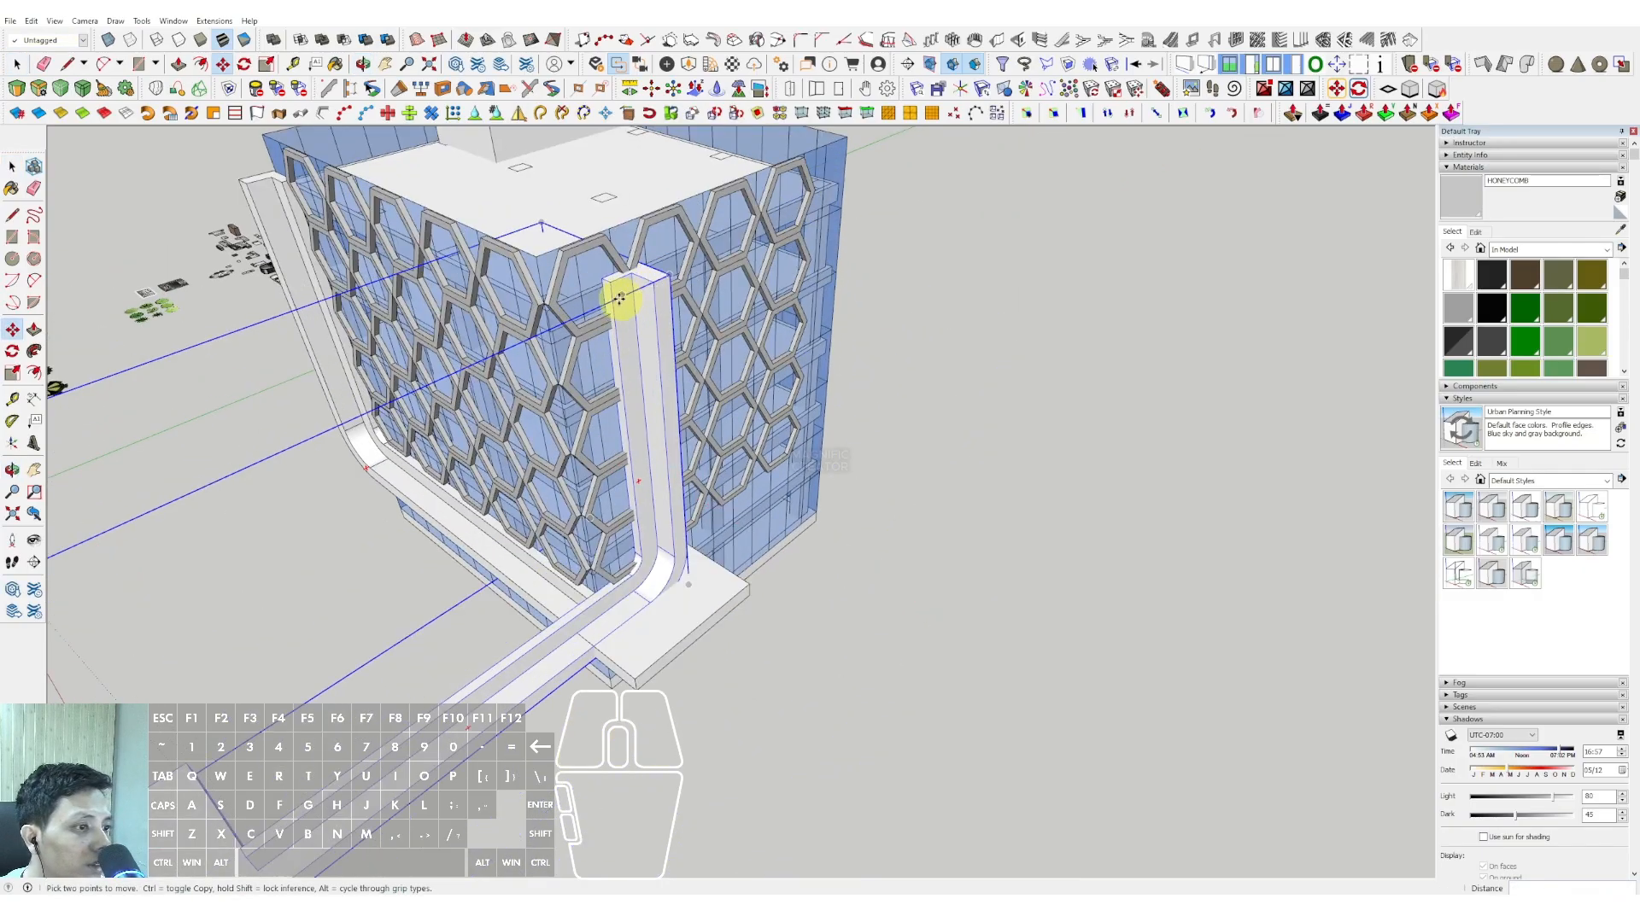
{"action": "left_click", "coordinate": [601, 277]}
{"action": "middle_click_drag", "start_coordinate": [577, 282], "coordinate": [483, 352]}
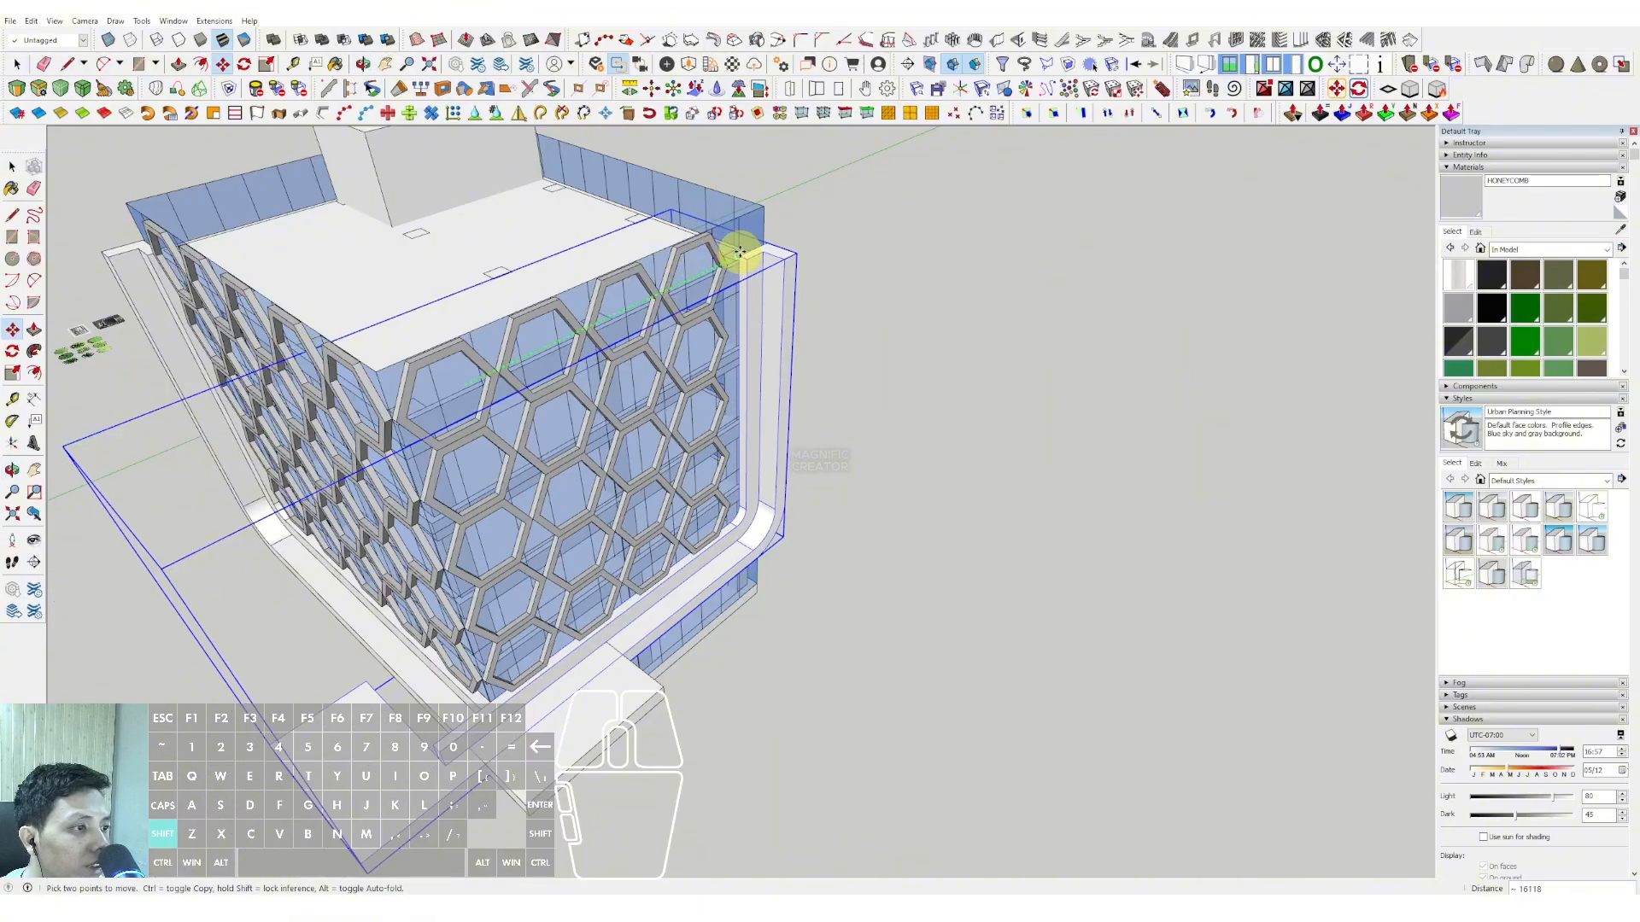
{"action": "scroll", "coordinate": [730, 261], "scroll_direction": "up", "scroll_amount": 3}
{"action": "left_click", "coordinate": [732, 267]}
{"action": "key", "text": "space"}
- Open the band copy for editing and remove its wide slab with Push/Pull, leaving only the stepped L-shaped arm
{"action": "scroll", "coordinate": [735, 325], "scroll_direction": "down", "scroll_amount": 3}
{"action": "scroll", "coordinate": [735, 325], "scroll_direction": "down", "scroll_amount": 3}
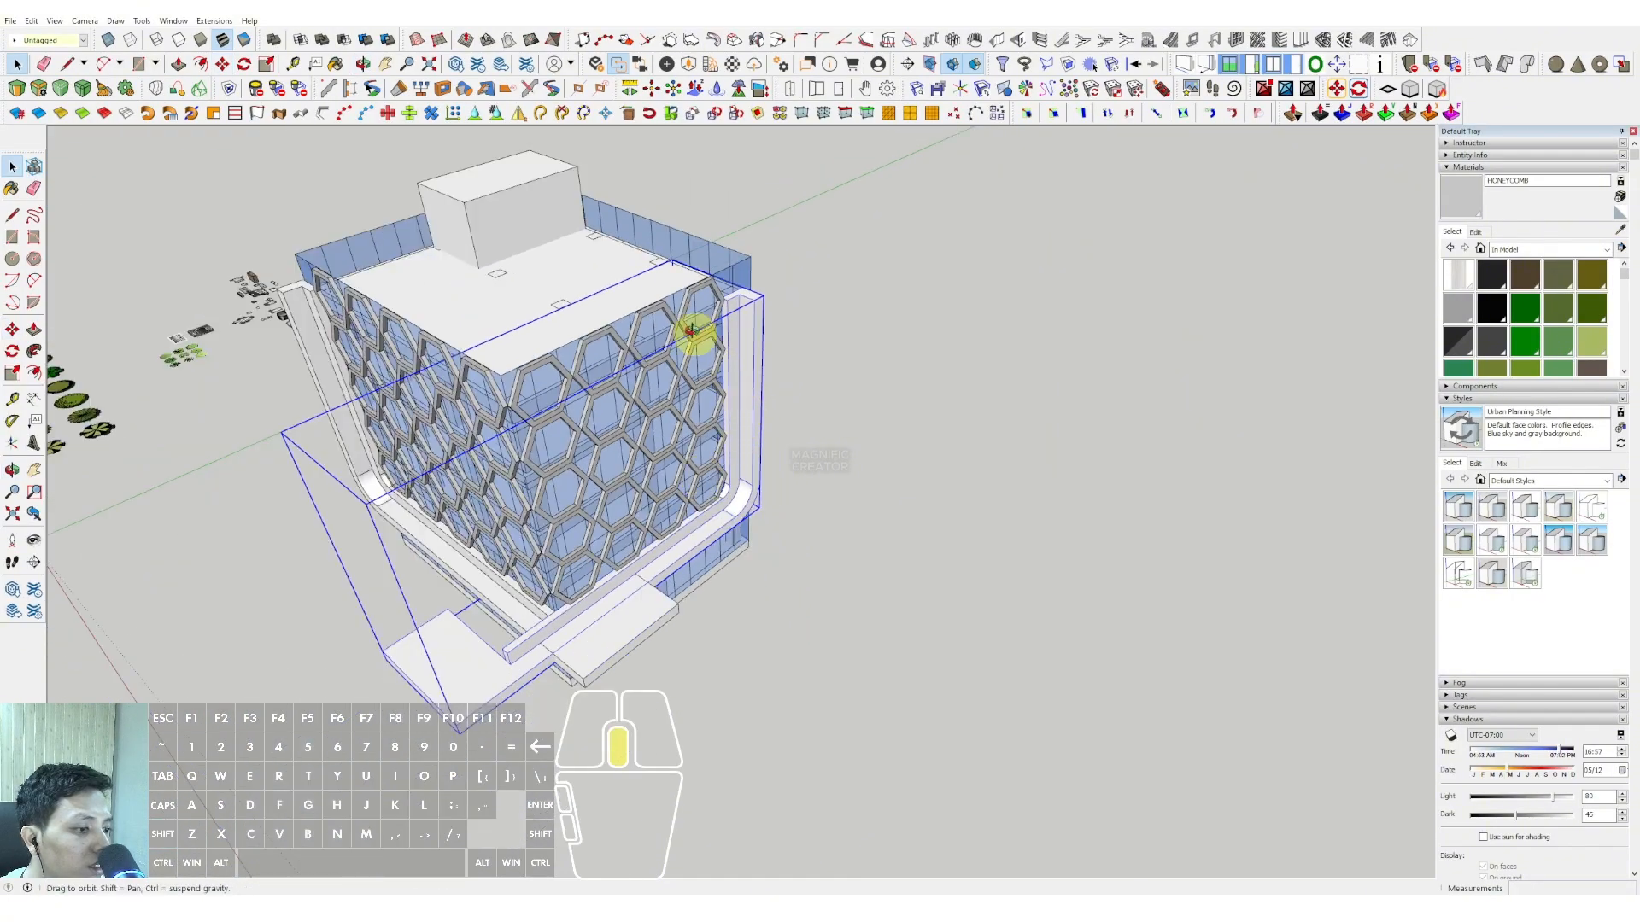
{"action": "middle_click_drag", "start_coordinate": [695, 330], "coordinate": [685, 484]}
{"action": "scroll", "coordinate": [597, 512], "scroll_direction": "up", "scroll_amount": 3}
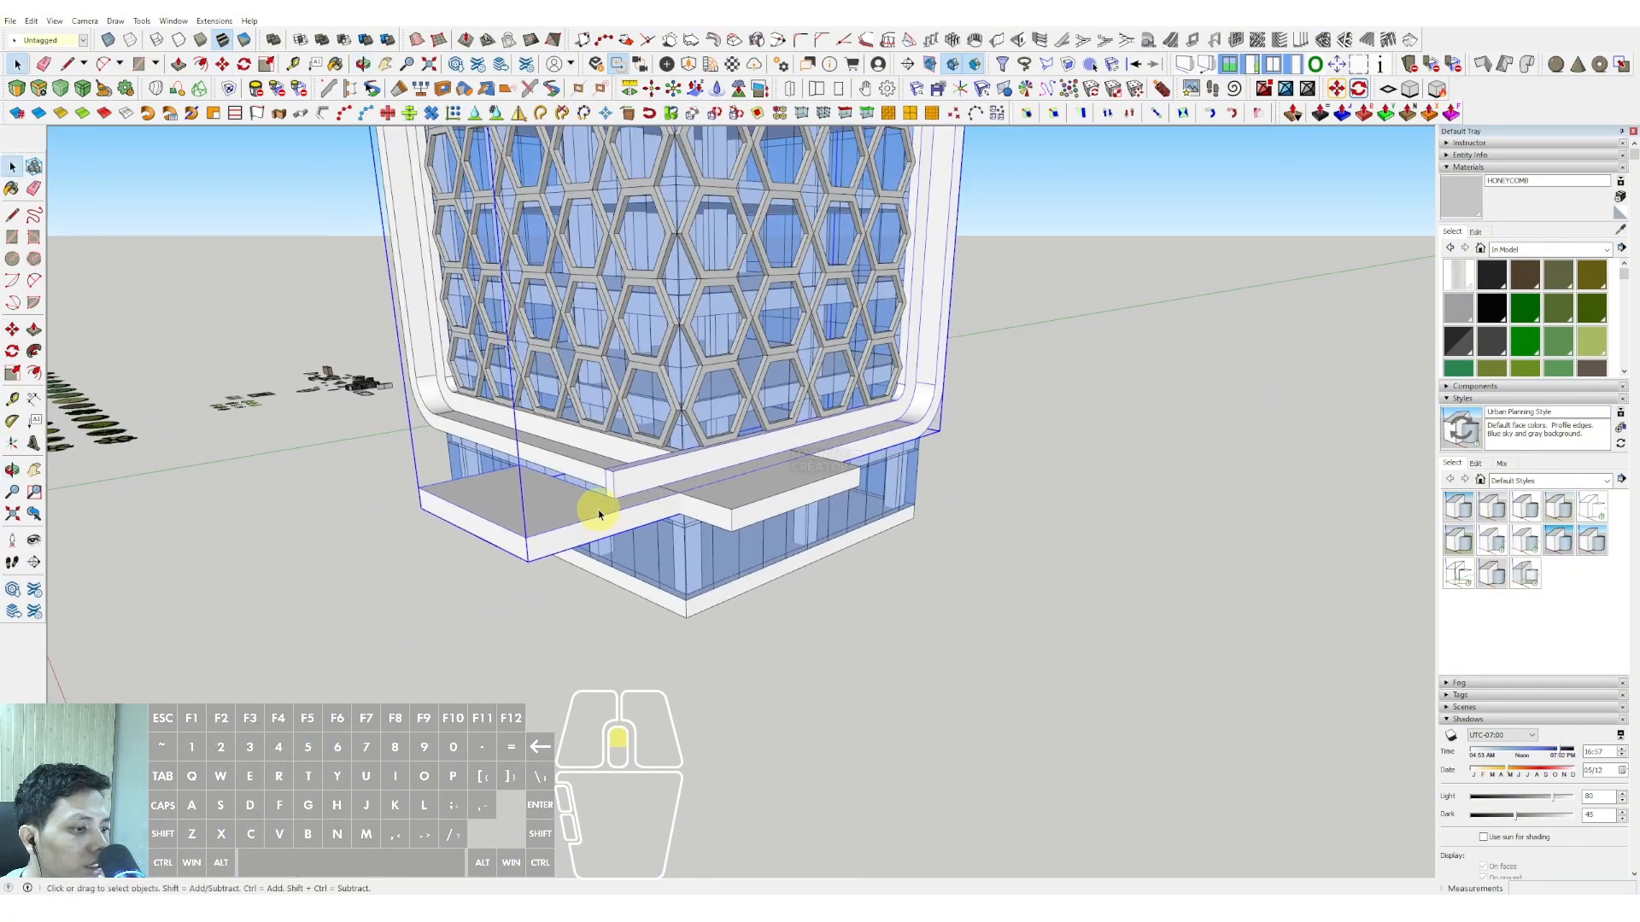
{"action": "triple_click", "coordinate": [597, 513]}
{"action": "middle_click_drag", "start_coordinate": [594, 518], "coordinate": [662, 546]}
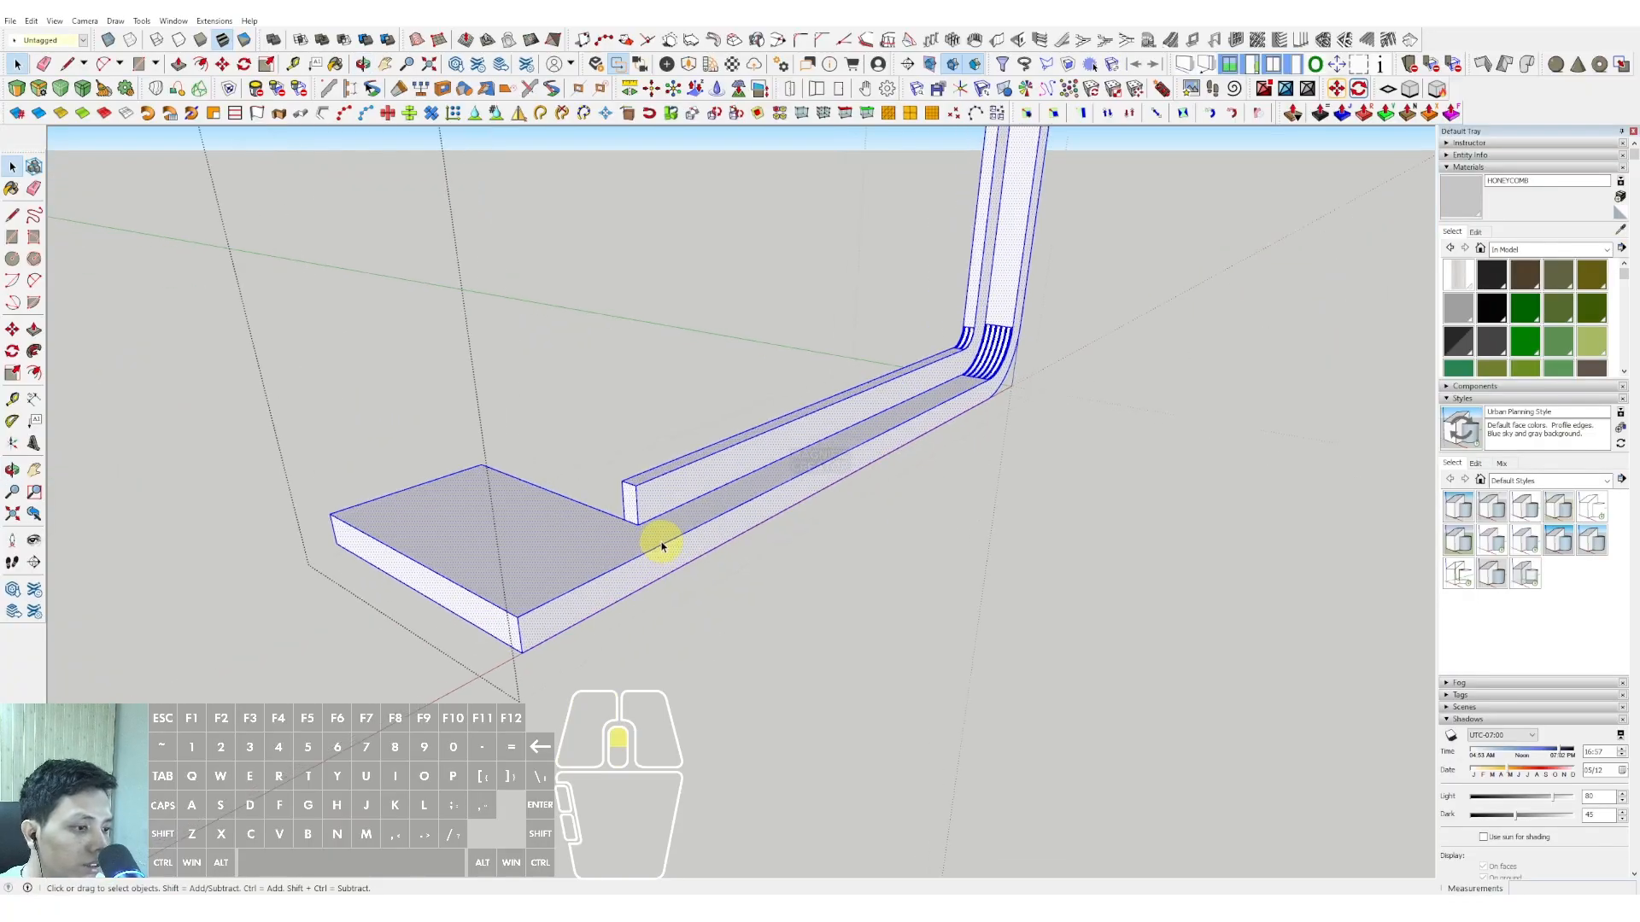
{"action": "key", "text": "p"}
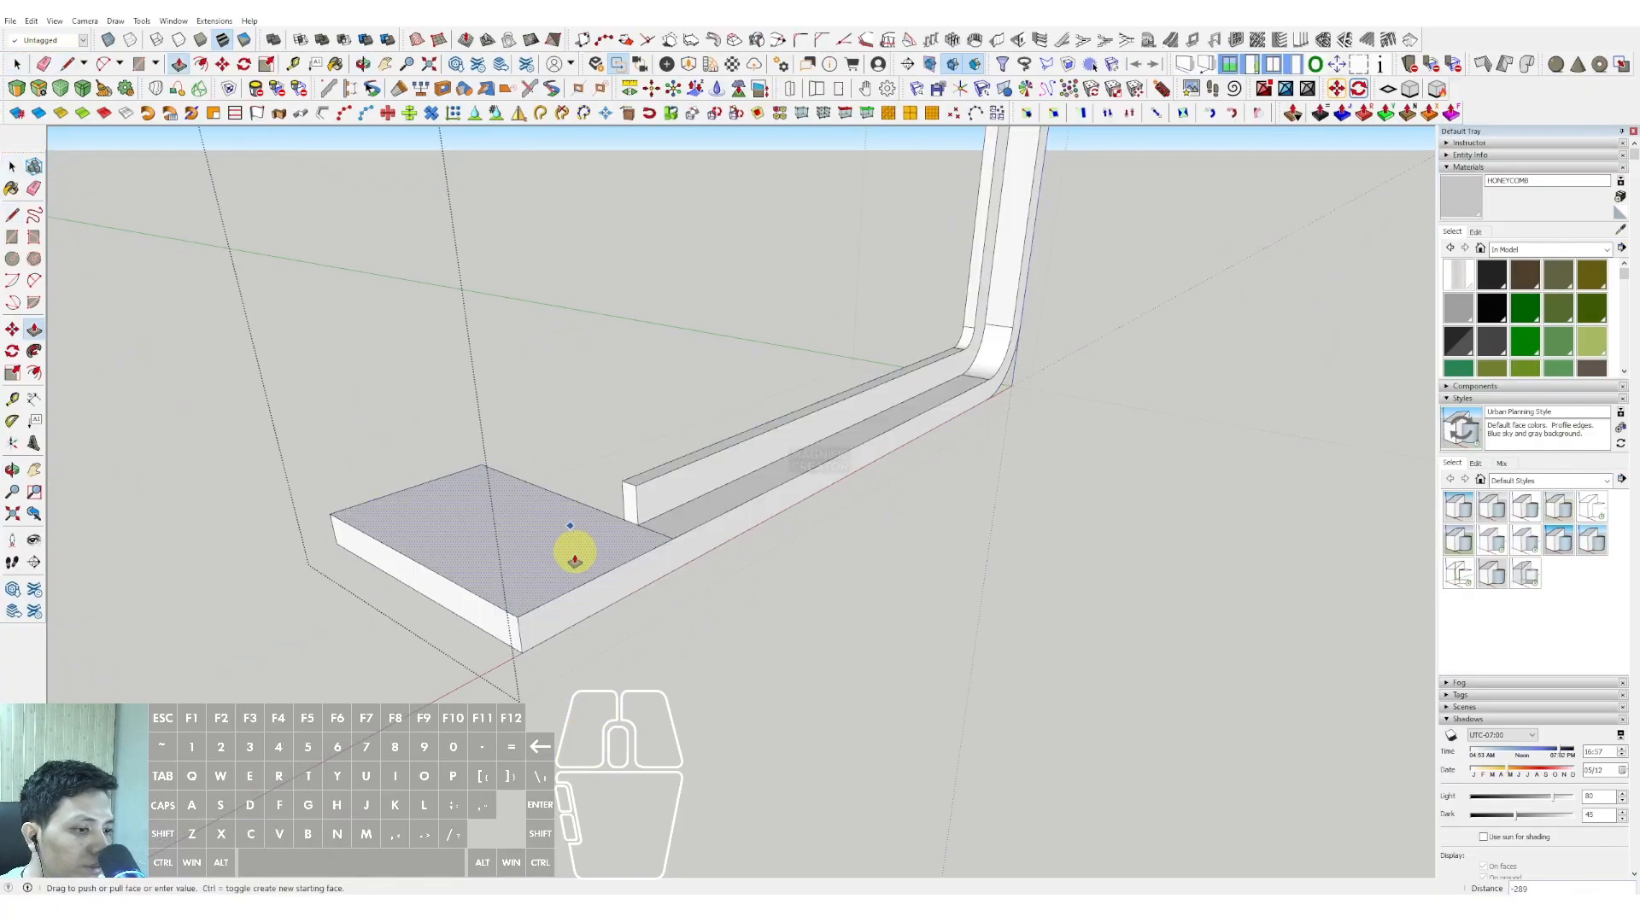
{"action": "left_click", "coordinate": [573, 551]}
{"action": "left_click", "coordinate": [557, 612]}
{"action": "key", "text": "space"}
- Divide the end face of the arm with a line and extrude its upper step to the building corner
{"action": "scroll", "coordinate": [647, 546], "scroll_direction": "up", "scroll_amount": 1}
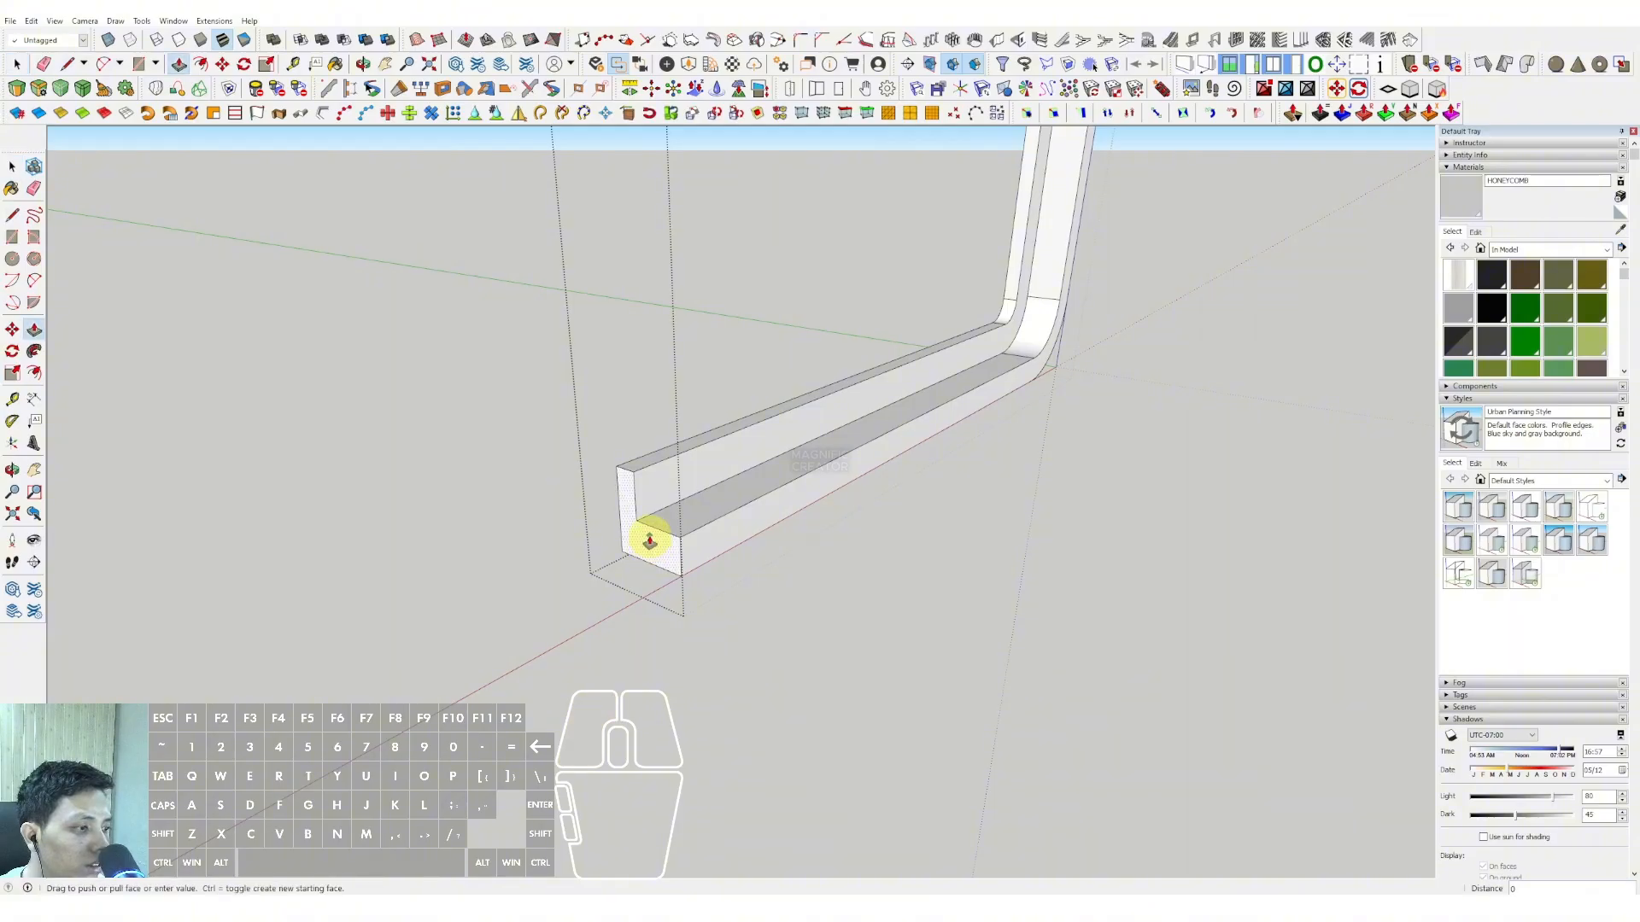
{"action": "key", "text": "comma"}
{"action": "scroll", "coordinate": [923, 410], "scroll_direction": "down", "scroll_amount": 1}
{"action": "mouse_move", "coordinate": [802, 435]}
{"action": "middle_mouse_down"}
{"action": "mouse_move", "coordinate": [771, 504]}
{"action": "mouse_move", "coordinate": [700, 479]}
{"action": "mouse_move", "coordinate": [838, 462]}
{"action": "mouse_move", "coordinate": [813, 430]}
{"action": "middle_mouse_up"}
{"action": "key", "text": "space"}
{"action": "key", "text": "comma"}
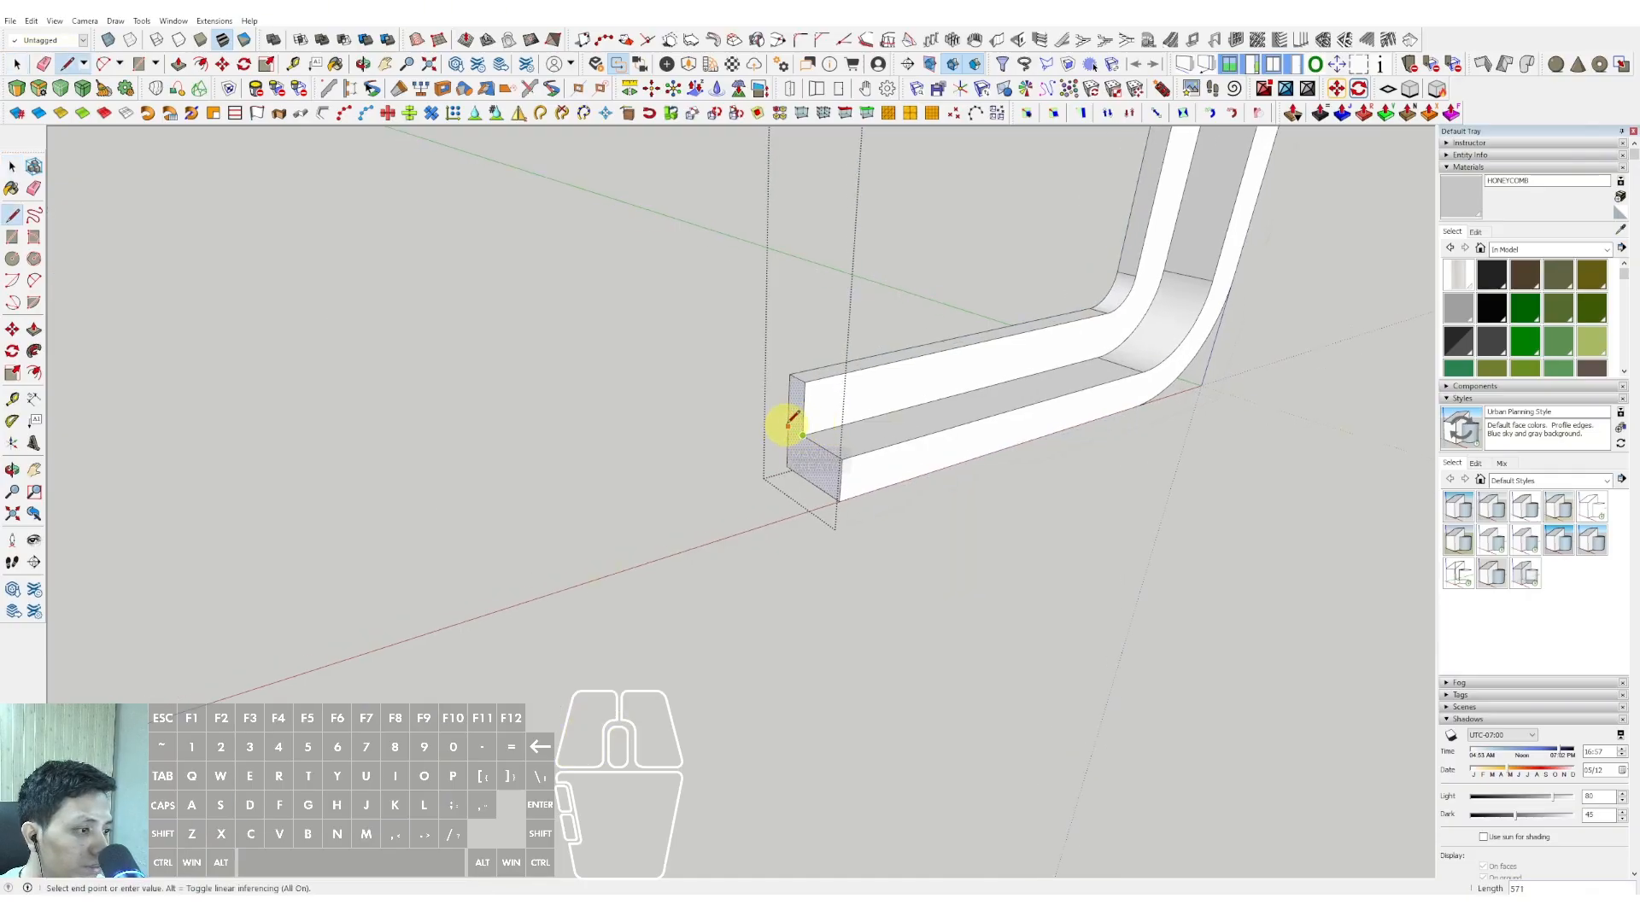
{"action": "key", "text": "comma"}
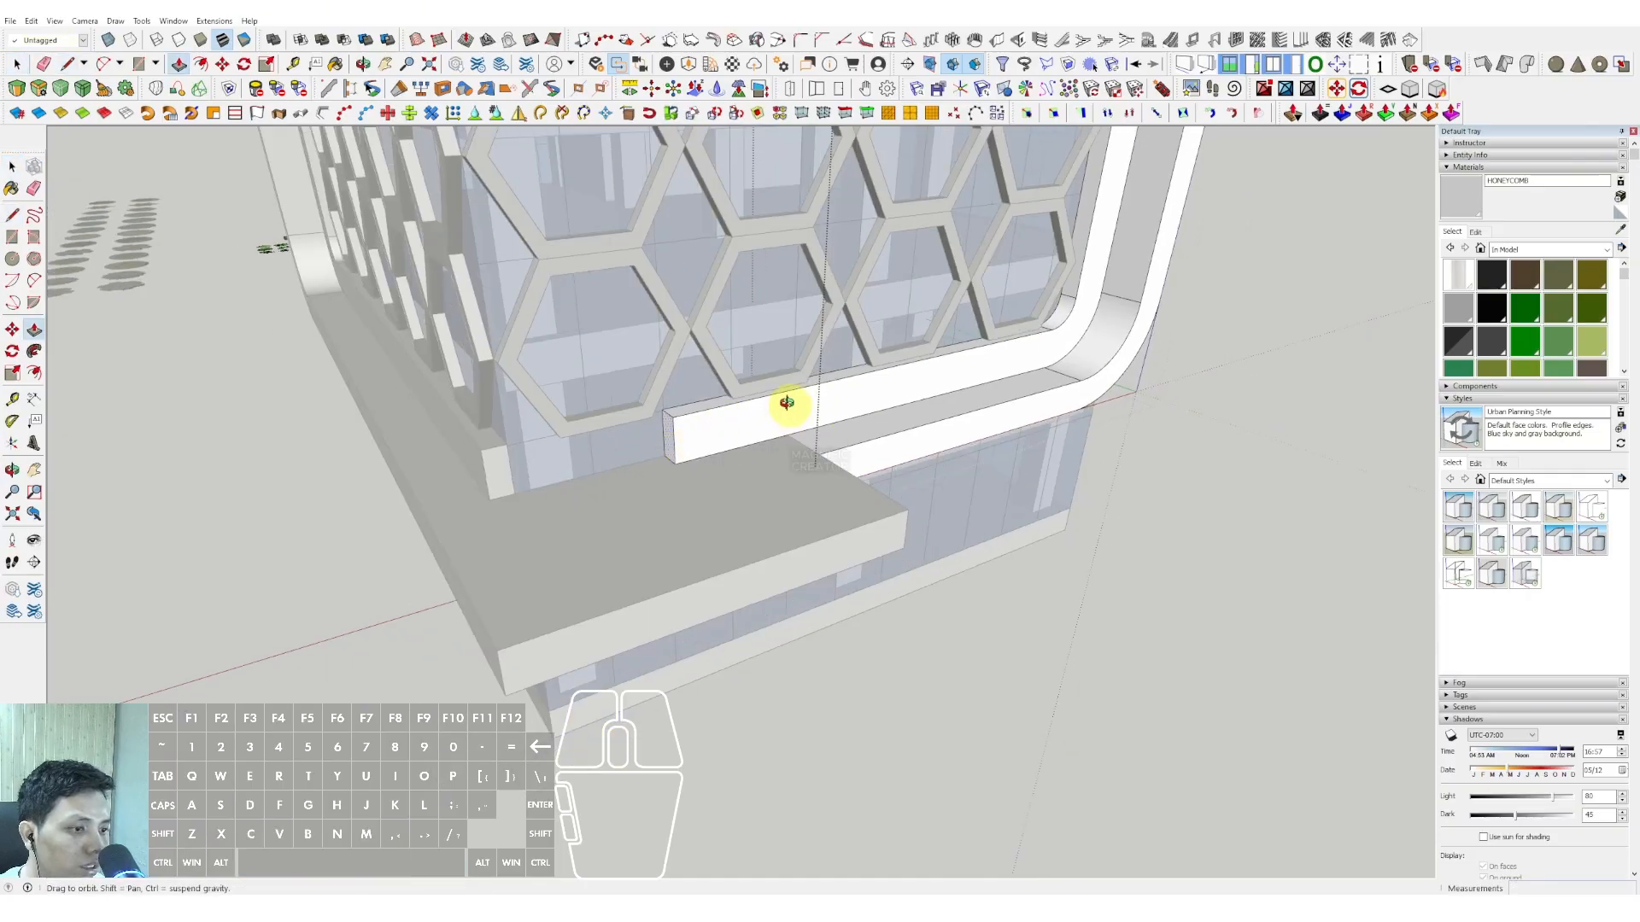
{"action": "middle_click_drag", "start_coordinate": [787, 404], "coordinate": [845, 372]}
{"action": "middle_click_drag", "start_coordinate": [758, 481], "coordinate": [869, 495]}
{"action": "key", "text": "space"}
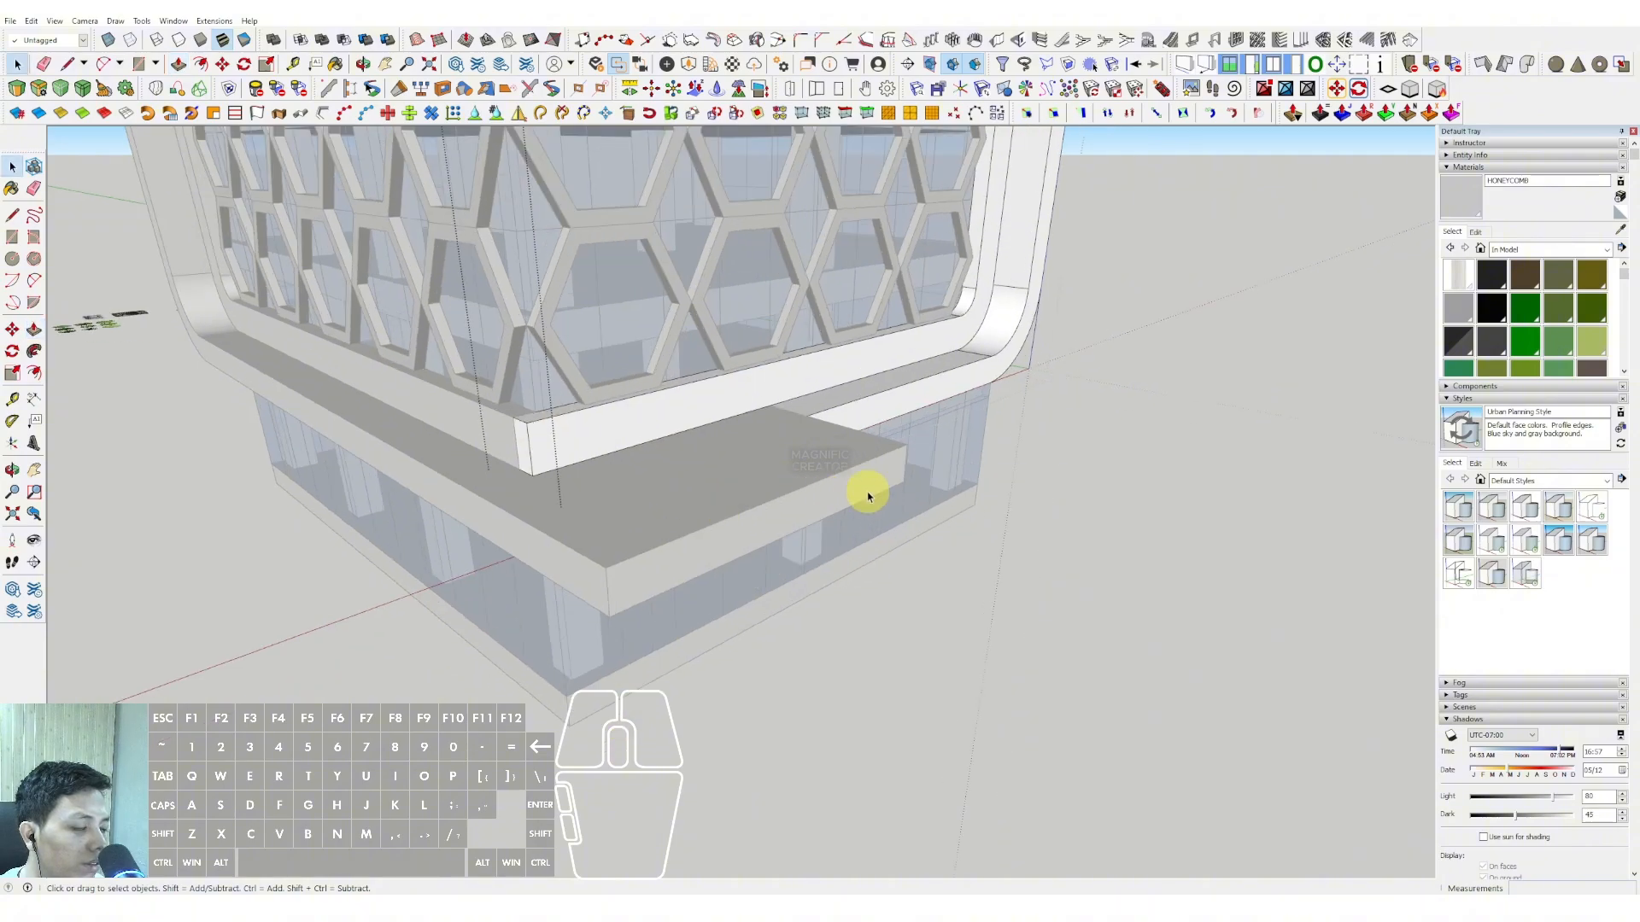
{"action": "left_click", "coordinate": [1197, 580]}
- Extend the top face of the side band's upright up to the honeycomb's top level with Push/Pull
{"action": "scroll", "coordinate": [795, 538], "scroll_direction": "down", "scroll_amount": 2}
{"action": "middle_click_drag", "start_coordinate": [791, 547], "coordinate": [880, 305], "text": "shift"}
{"action": "scroll", "coordinate": [794, 428], "scroll_direction": "down", "scroll_amount": 4}
{"action": "scroll", "coordinate": [835, 447], "scroll_direction": "up", "scroll_amount": 5}
{"action": "key", "text": "v"}
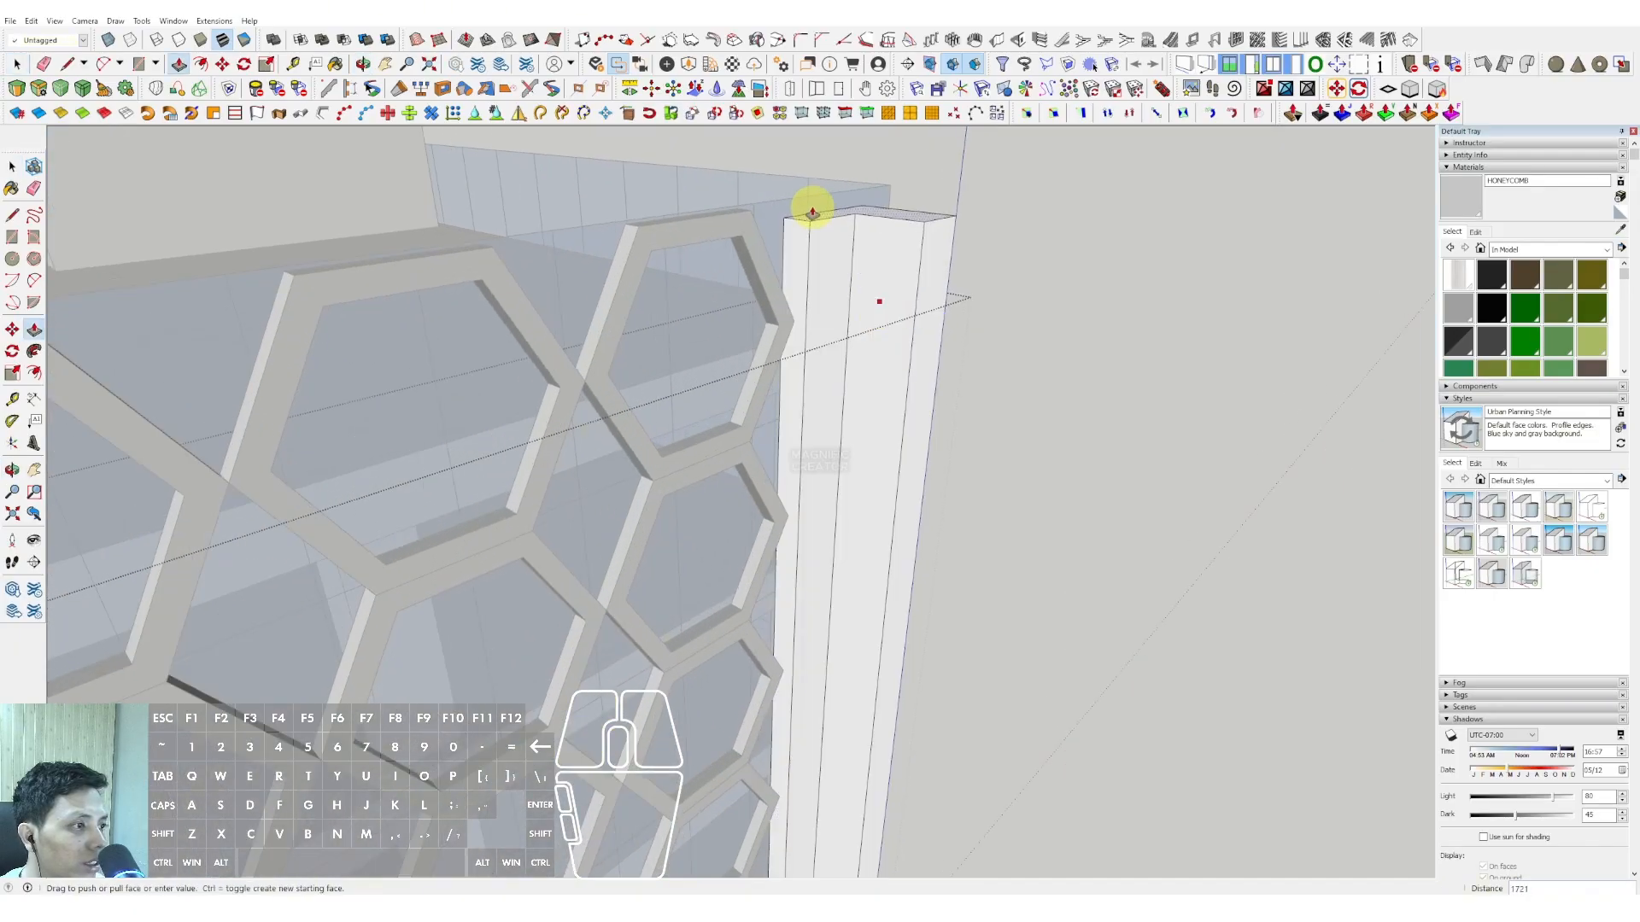
{"action": "left_click", "coordinate": [808, 198]}
{"action": "key", "text": "space"}
- Open the front band and extend its upright's top face up to the honeycomb's top level
{"action": "scroll", "coordinate": [670, 337], "scroll_direction": "down", "scroll_amount": 6}
{"action": "middle_click_drag", "start_coordinate": [666, 341], "coordinate": [854, 375]}
{"action": "scroll", "coordinate": [505, 316], "scroll_direction": "up", "scroll_amount": 3}
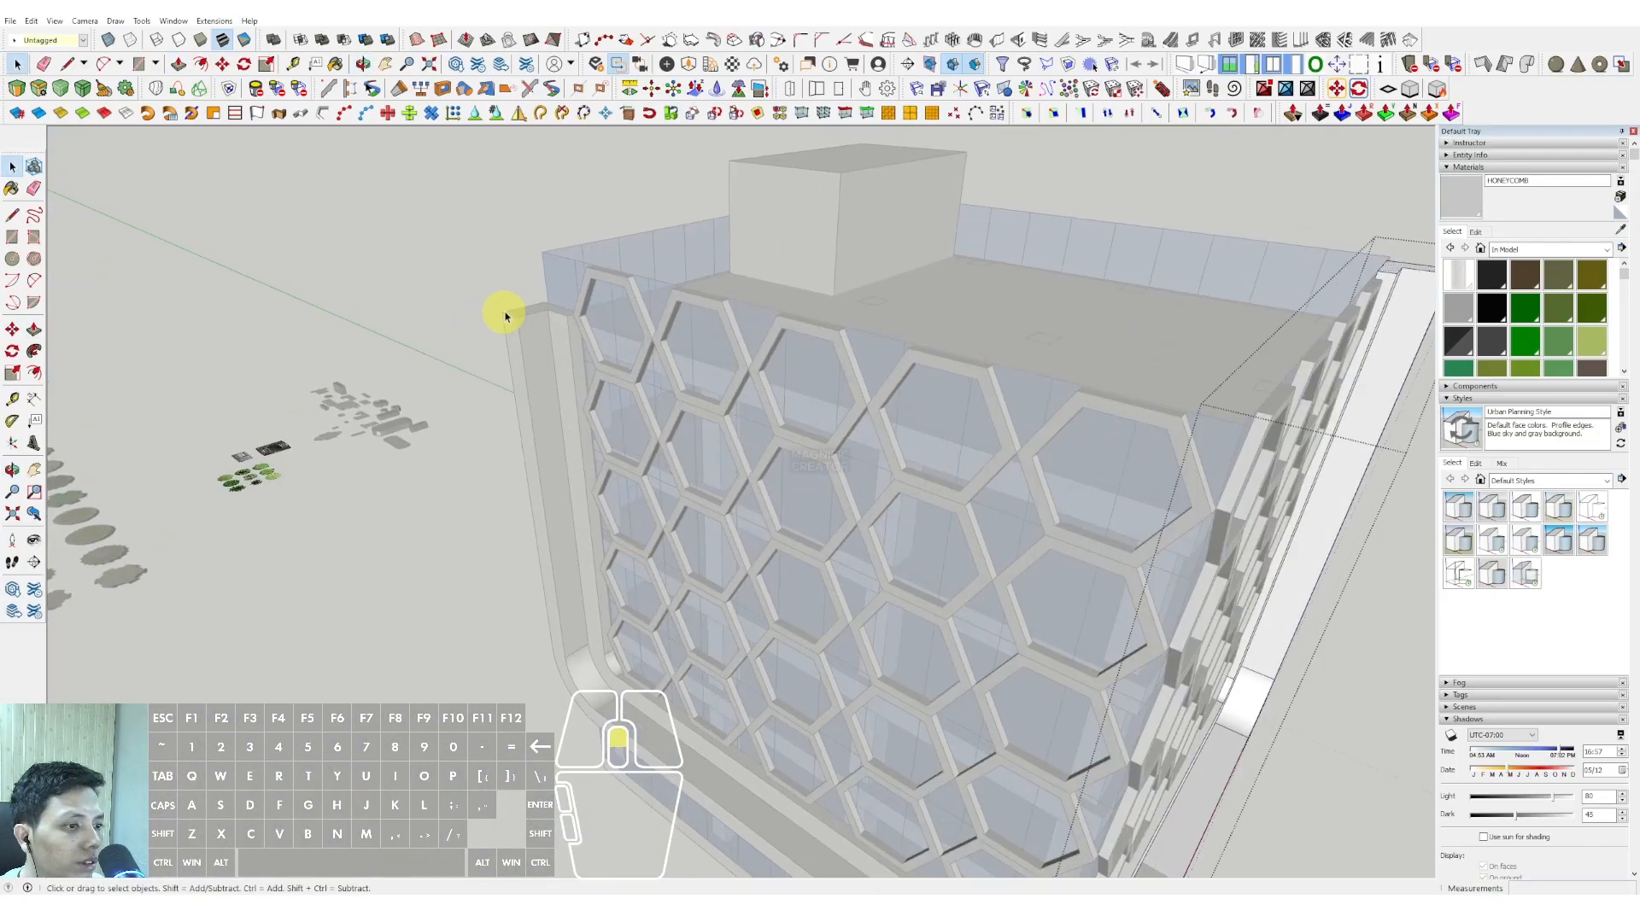
{"action": "scroll", "coordinate": [513, 318], "scroll_direction": "up", "scroll_amount": 4}
{"action": "left_click", "coordinate": [544, 311]}
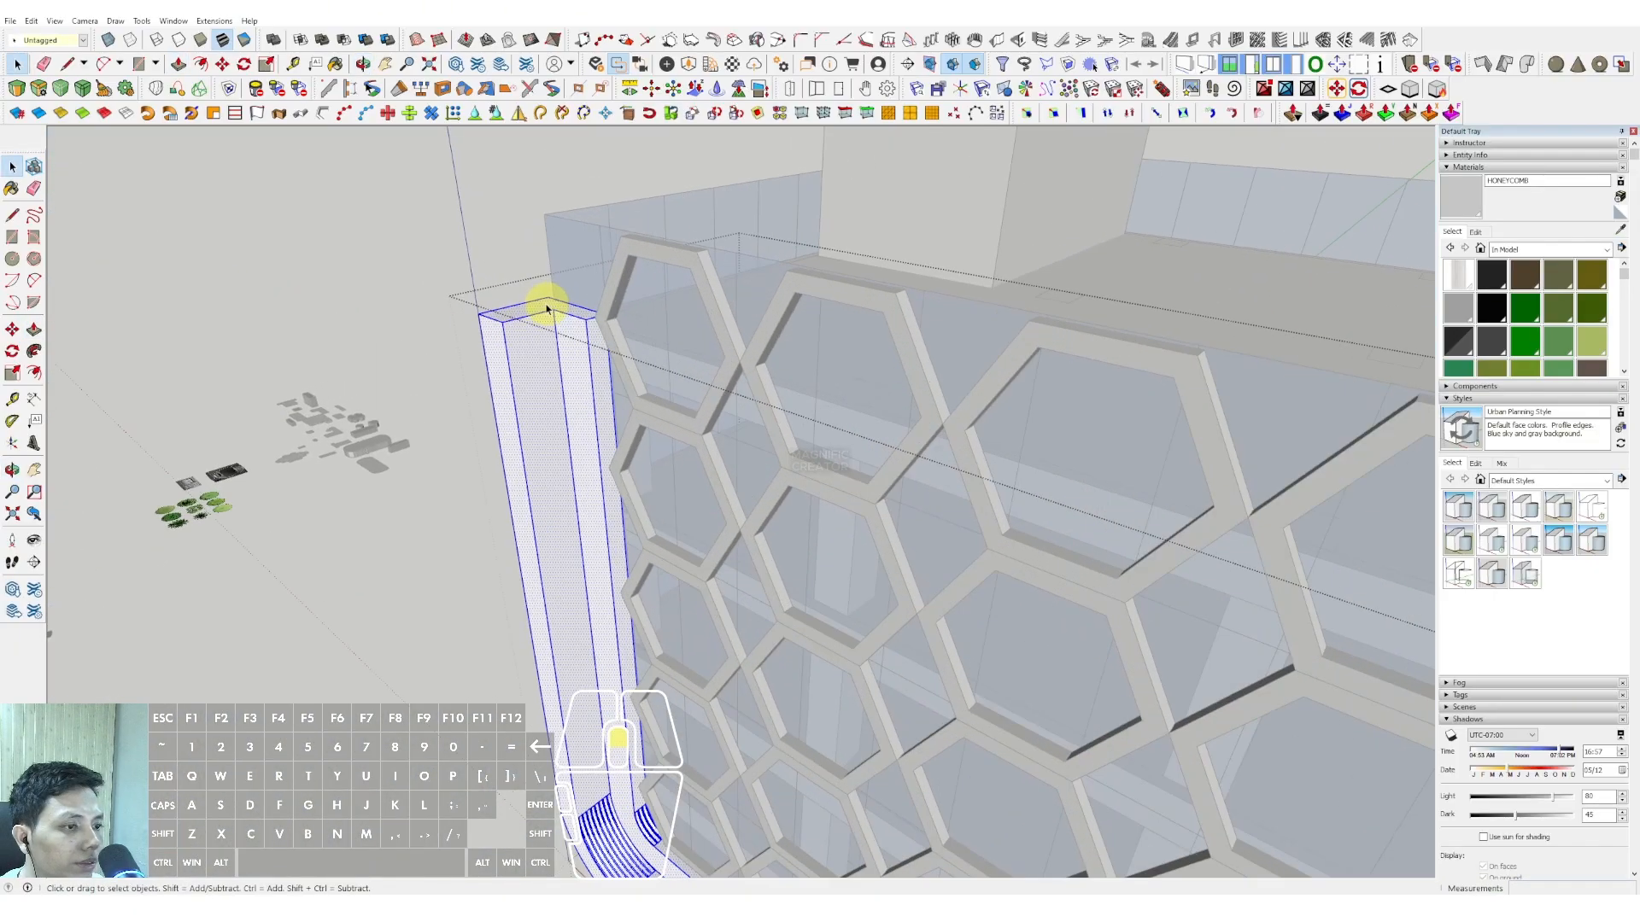
{"action": "left_click", "coordinate": [630, 263]}
{"action": "key", "text": "space"}
{"action": "middle_click_drag", "start_coordinate": [630, 262], "coordinate": [596, 297]}
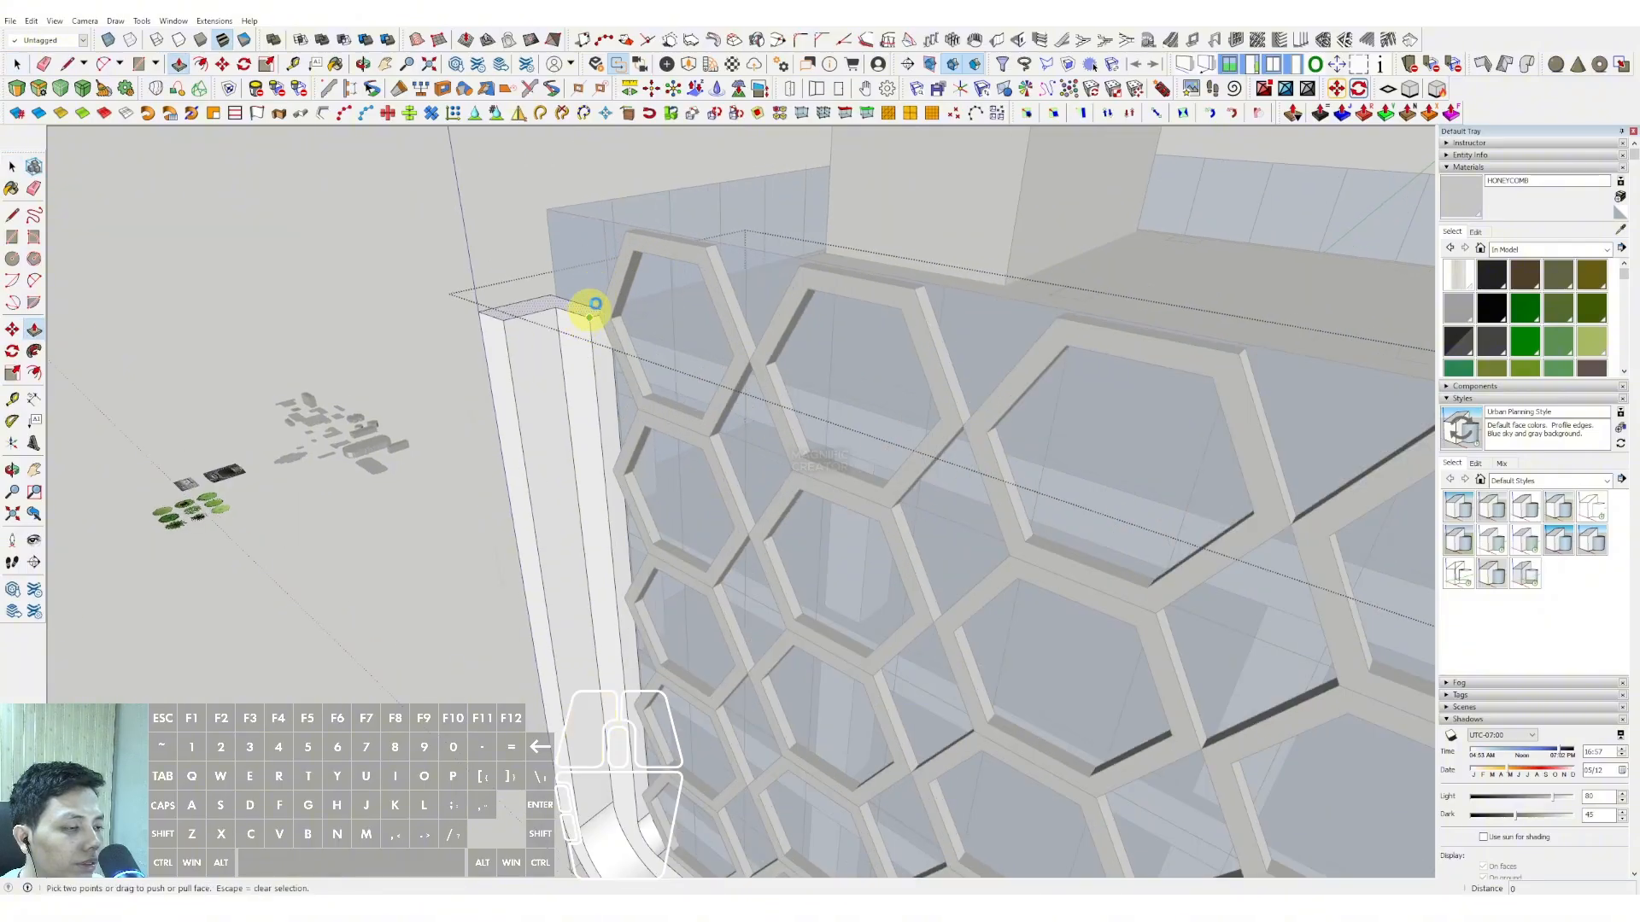
{"action": "left_click", "coordinate": [702, 250]}
{"action": "key", "text": "space"}
{"action": "scroll", "coordinate": [600, 304], "scroll_direction": "down", "scroll_amount": 6}
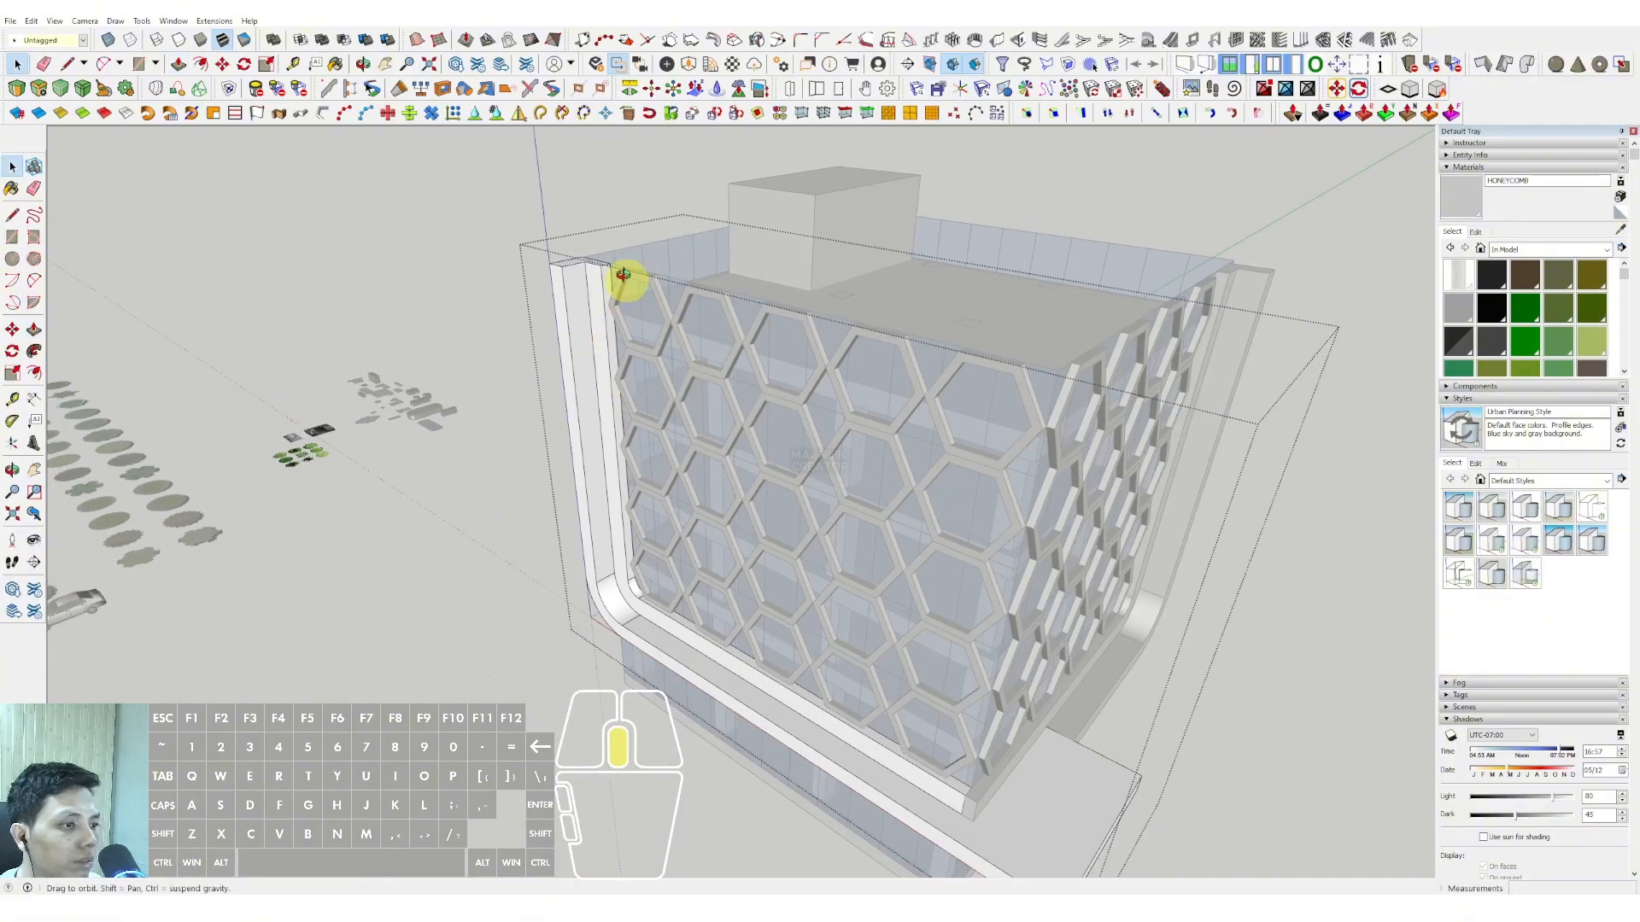
- Try to draw the outer roof-level outline from the front upright's outer corner around to the side upright
{"action": "middle_click_drag", "start_coordinate": [622, 278], "coordinate": [616, 183]}
{"action": "middle_click_drag", "start_coordinate": [617, 183], "coordinate": [598, 213], "text": "shift"}
{"action": "left_click", "coordinate": [993, 261]}
{"action": "middle_click_drag", "start_coordinate": [993, 260], "coordinate": [209, 378]}
{"action": "key", "text": "l"}
{"action": "scroll", "coordinate": [258, 387], "scroll_direction": "down", "scroll_amount": 3}
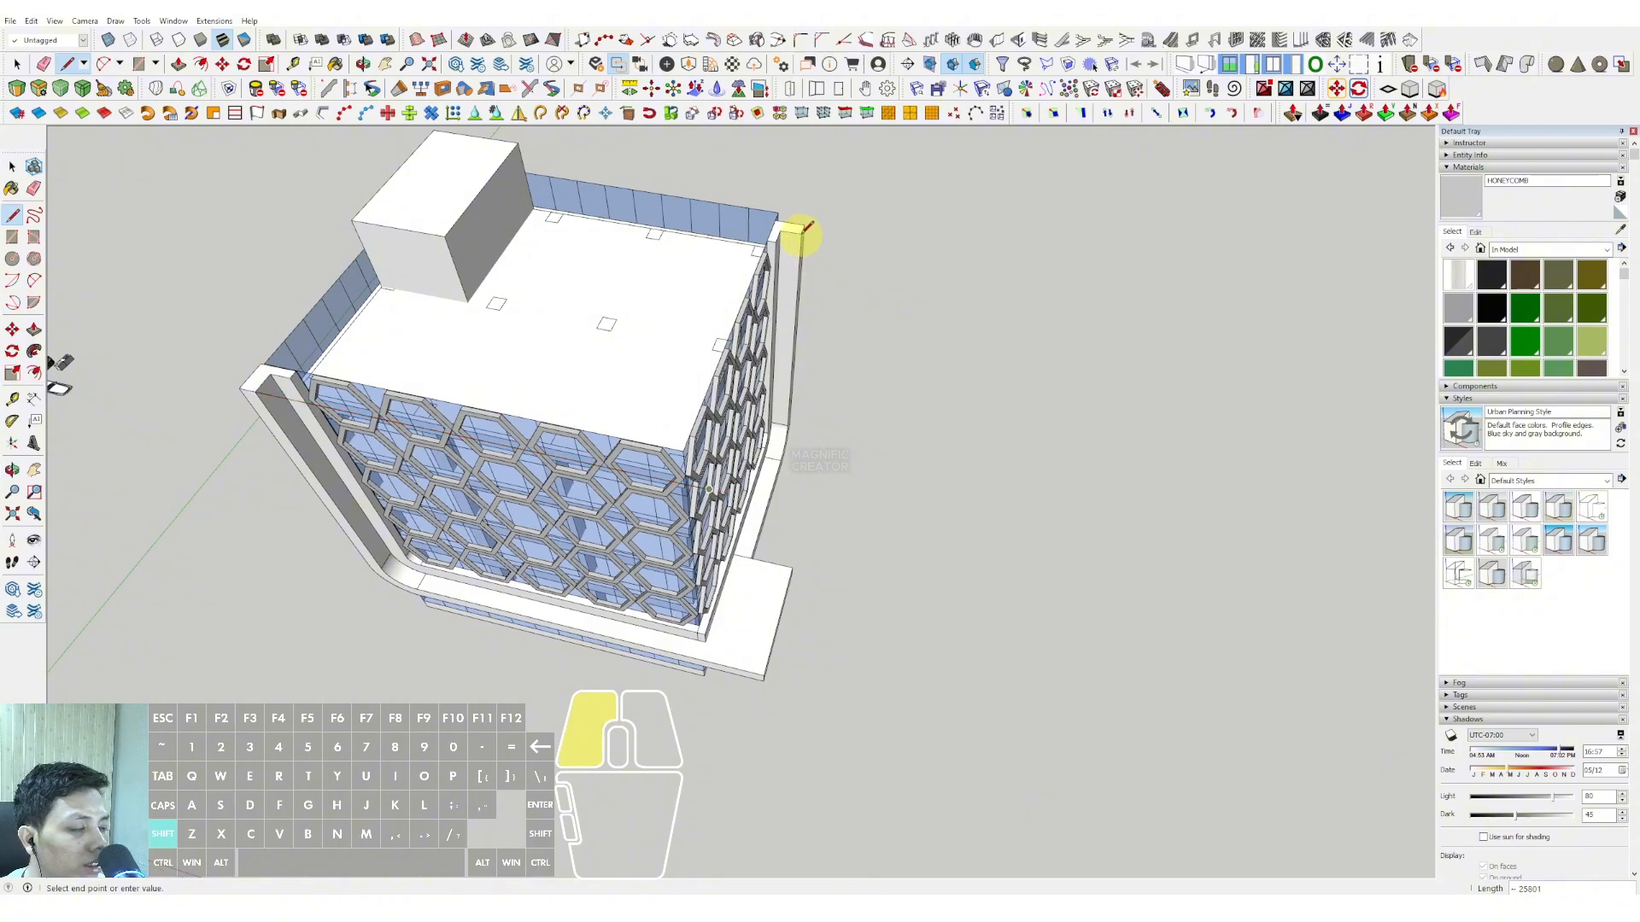
{"action": "scroll", "coordinate": [800, 233], "scroll_direction": "up", "scroll_amount": 2}
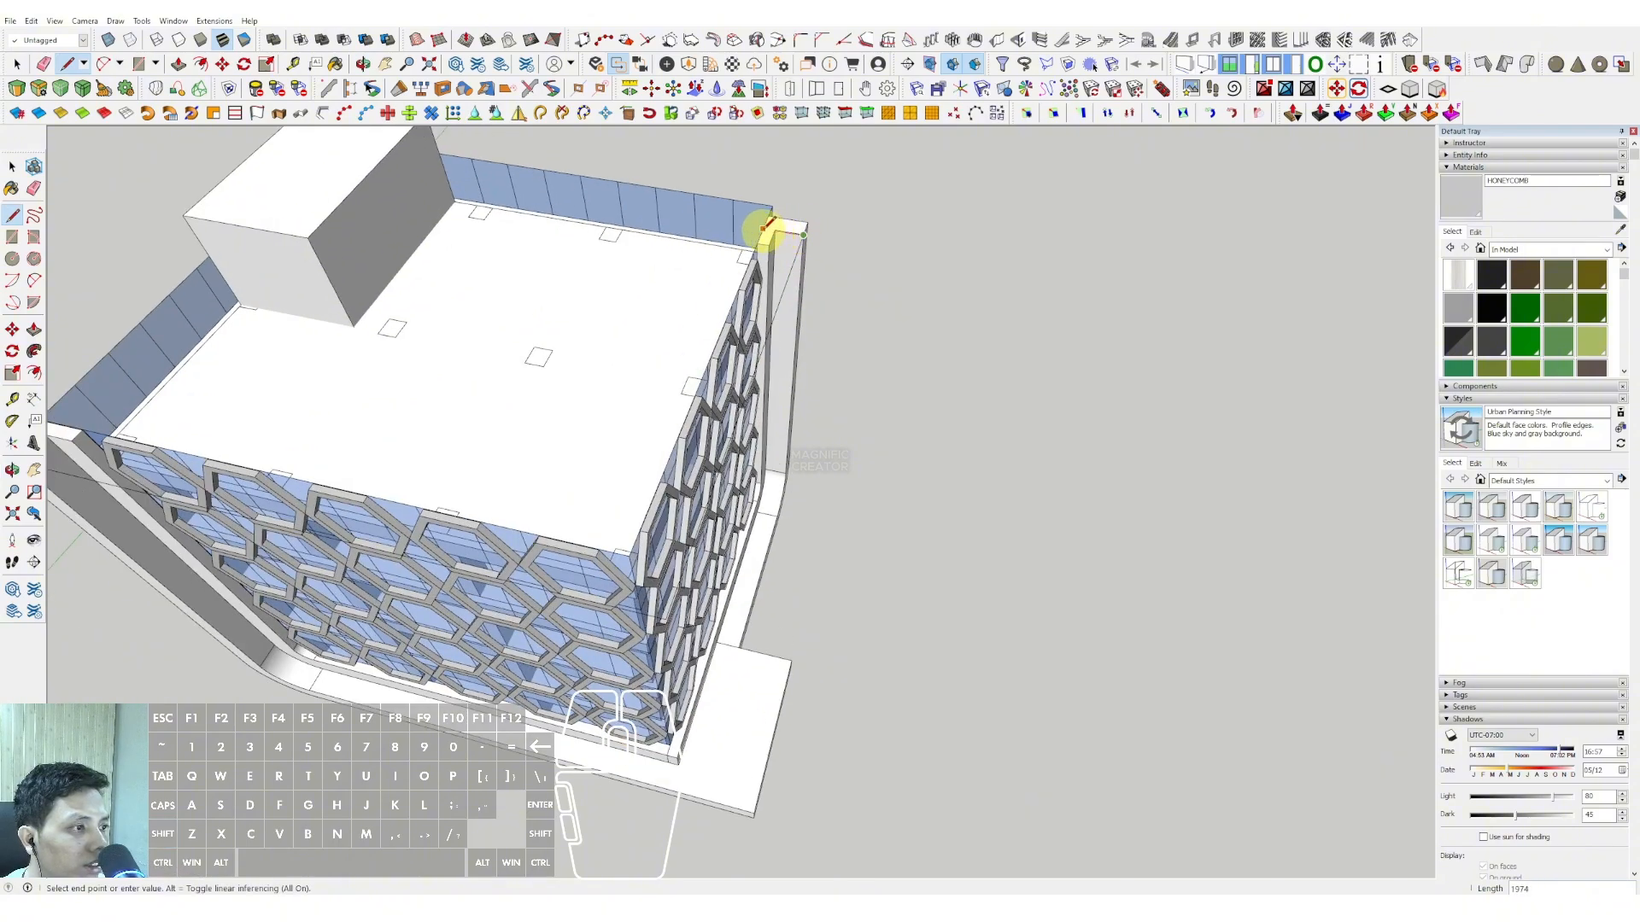
{"action": "scroll", "coordinate": [807, 241], "scroll_direction": "up", "scroll_amount": 3}
- Delete the side band and undo the deletion
{"action": "key", "text": "space"}
{"action": "left_click", "coordinate": [787, 256]}
{"action": "key", "text": "Delete"}
{"action": "scroll", "coordinate": [801, 249], "scroll_direction": "down", "scroll_amount": 3}
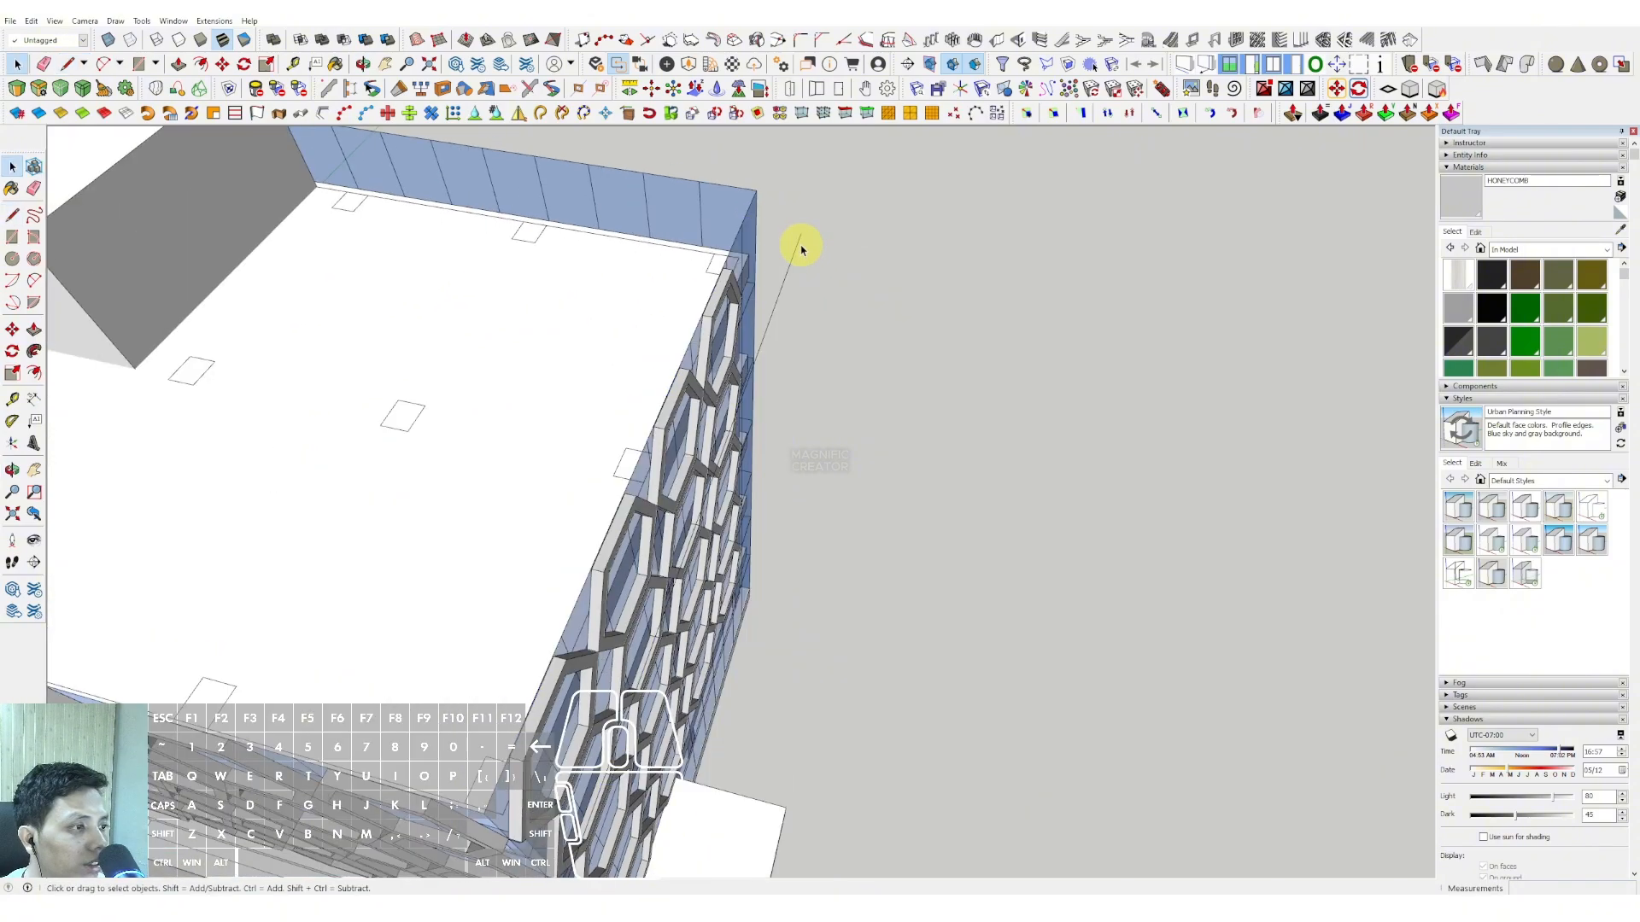
{"action": "scroll", "coordinate": [778, 293], "scroll_direction": "down", "scroll_amount": 2}
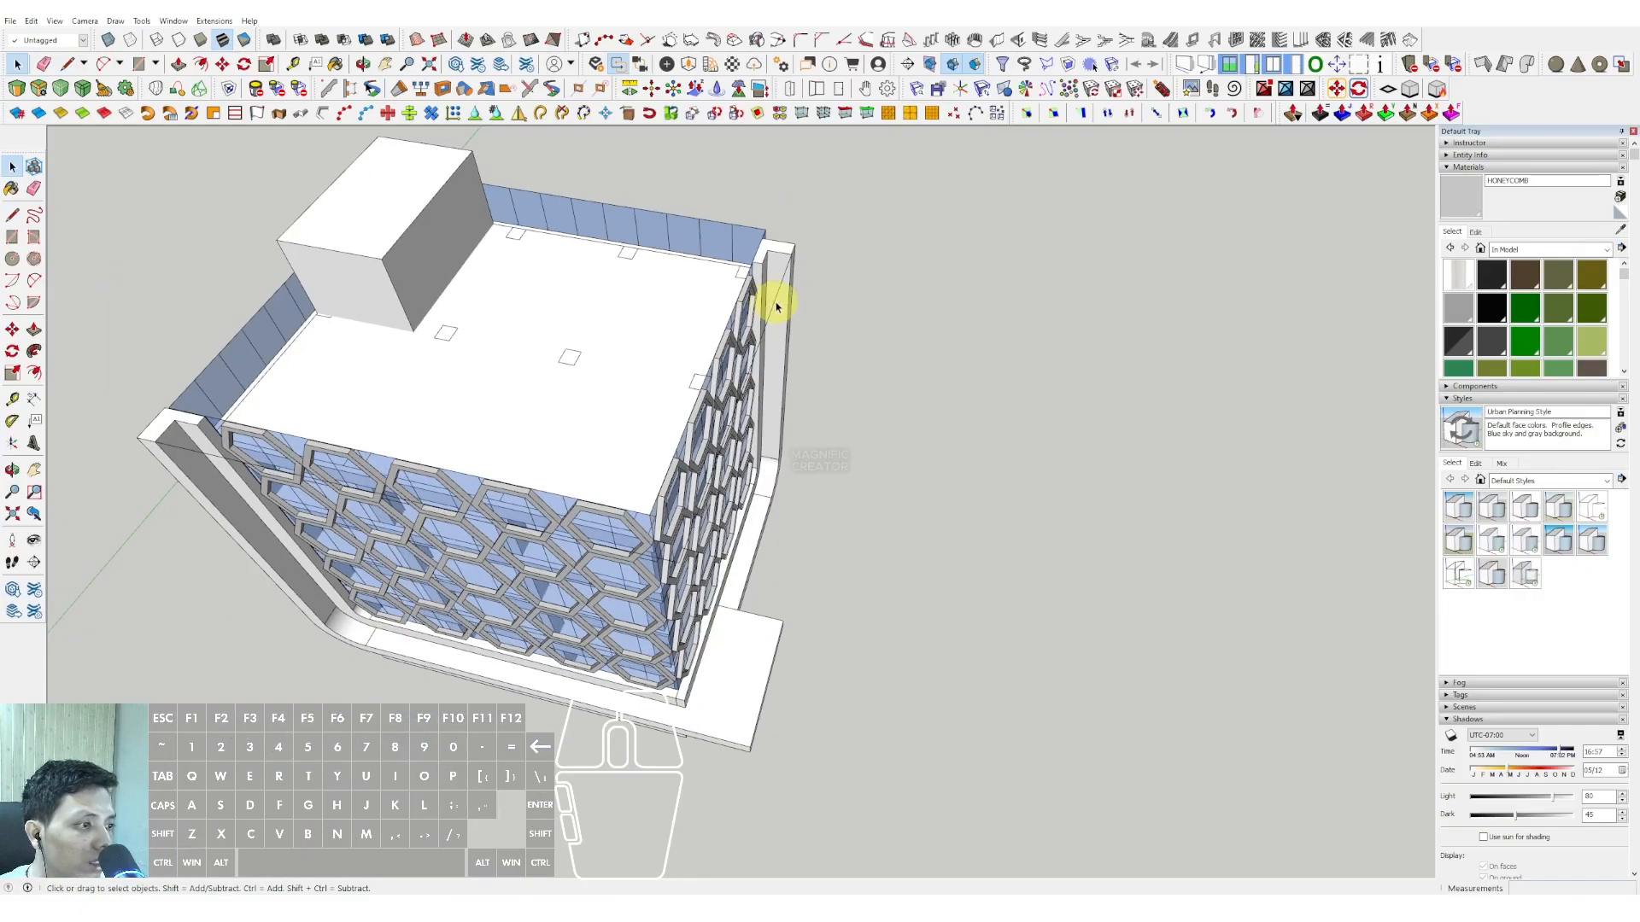
- Try to draw the roof outline's end edge across the side upright's step and select the long outline edge
{"action": "middle_click_drag", "start_coordinate": [778, 301], "coordinate": [721, 567]}
{"action": "scroll", "coordinate": [752, 566], "scroll_direction": "up", "scroll_amount": 2}
{"action": "key", "text": "l"}
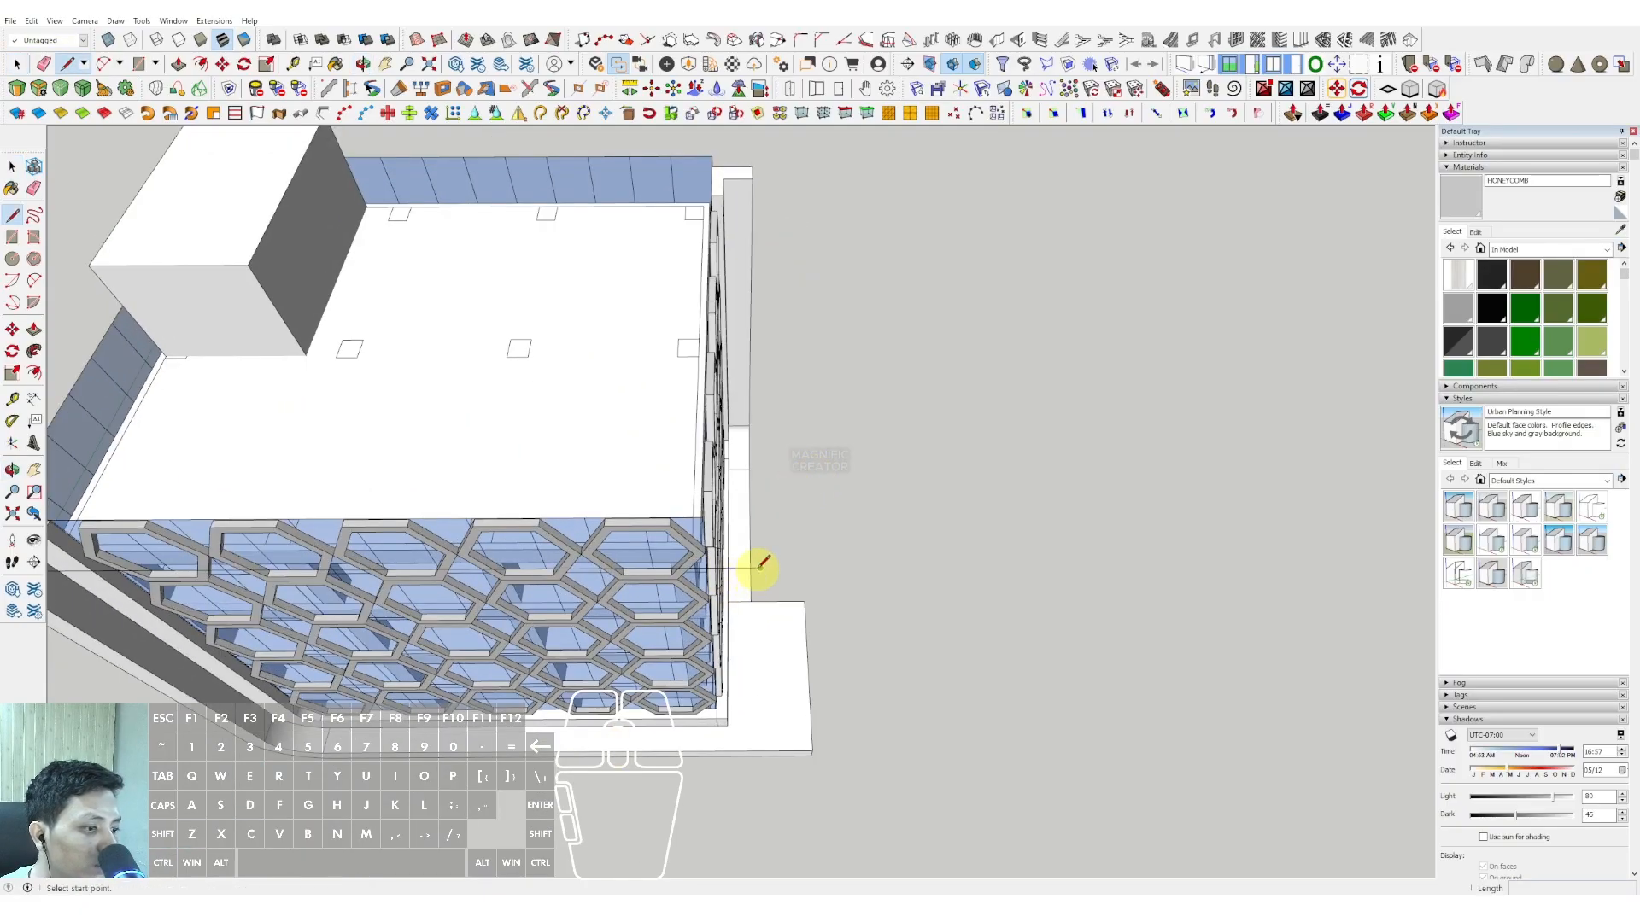
{"action": "scroll", "coordinate": [751, 190], "scroll_direction": "up", "scroll_amount": 2, "text": "shift"}
{"action": "scroll", "coordinate": [740, 180], "scroll_direction": "up", "scroll_amount": 3}
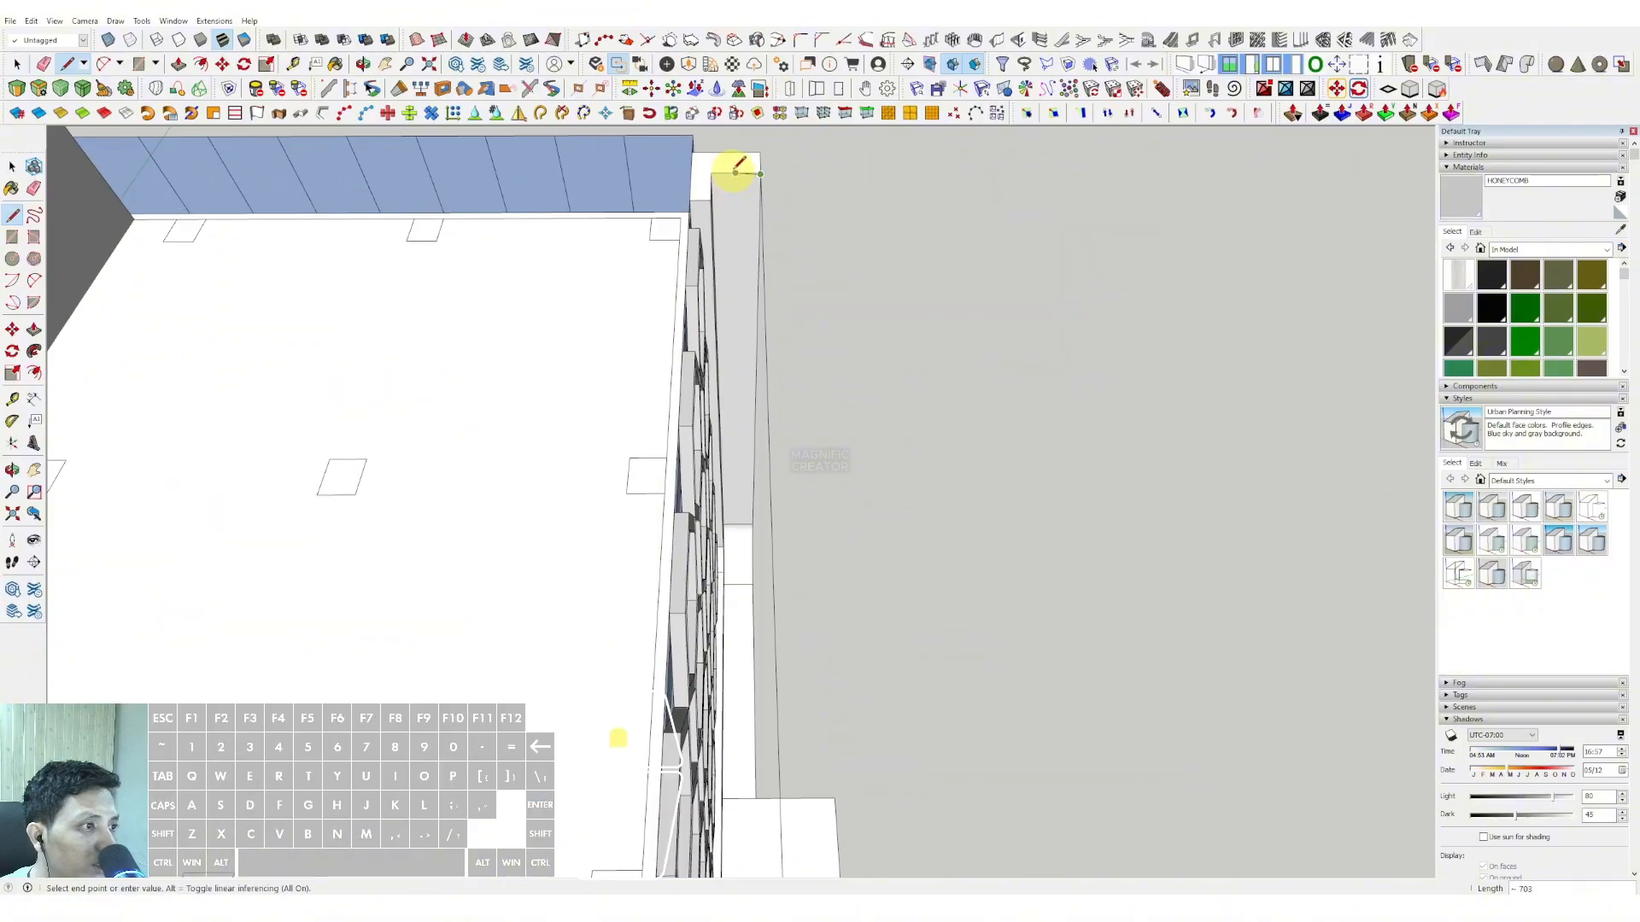
{"action": "scroll", "coordinate": [720, 243], "scroll_direction": "up", "scroll_amount": 2}
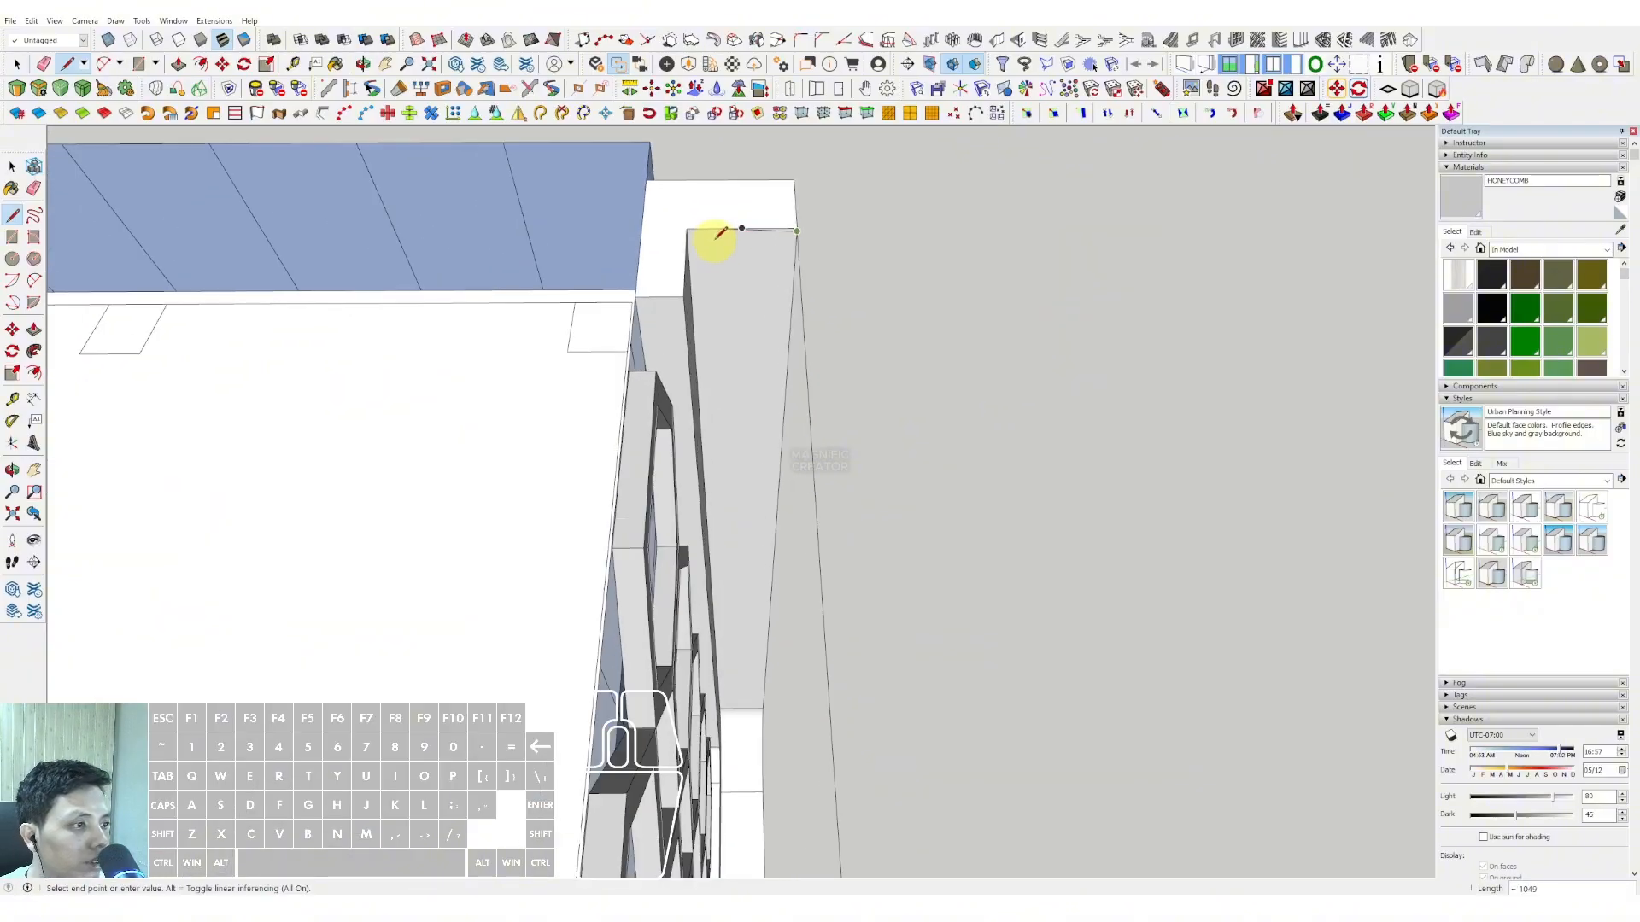
{"action": "scroll", "coordinate": [711, 236], "scroll_direction": "up", "scroll_amount": 2}
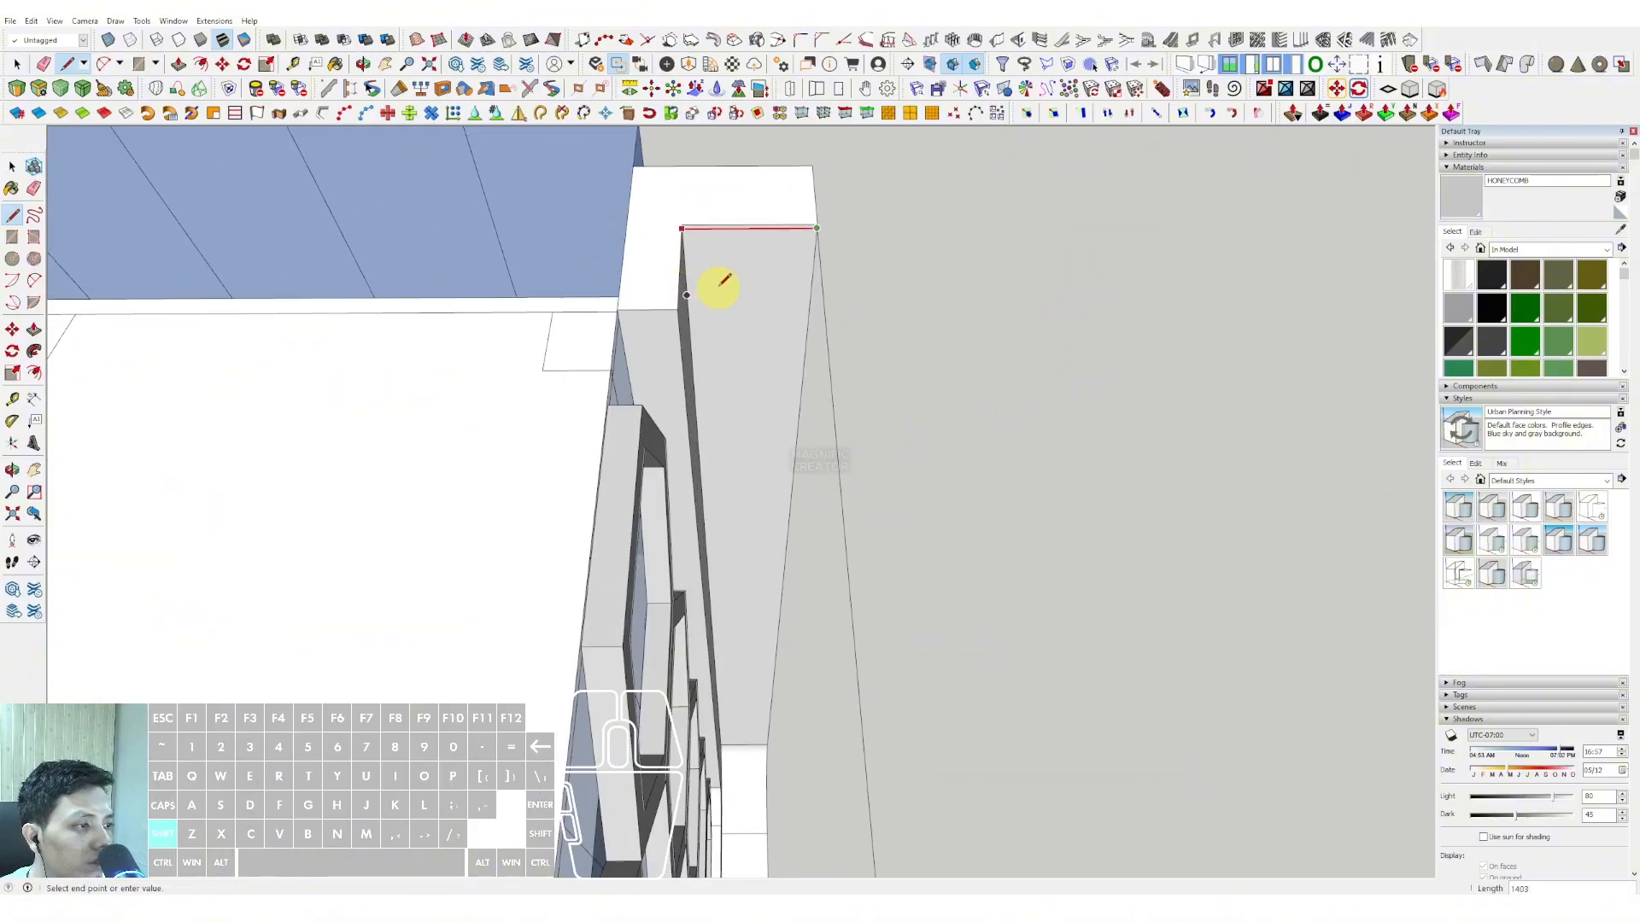
{"action": "middle_click_drag", "start_coordinate": [820, 256], "coordinate": [497, 294]}
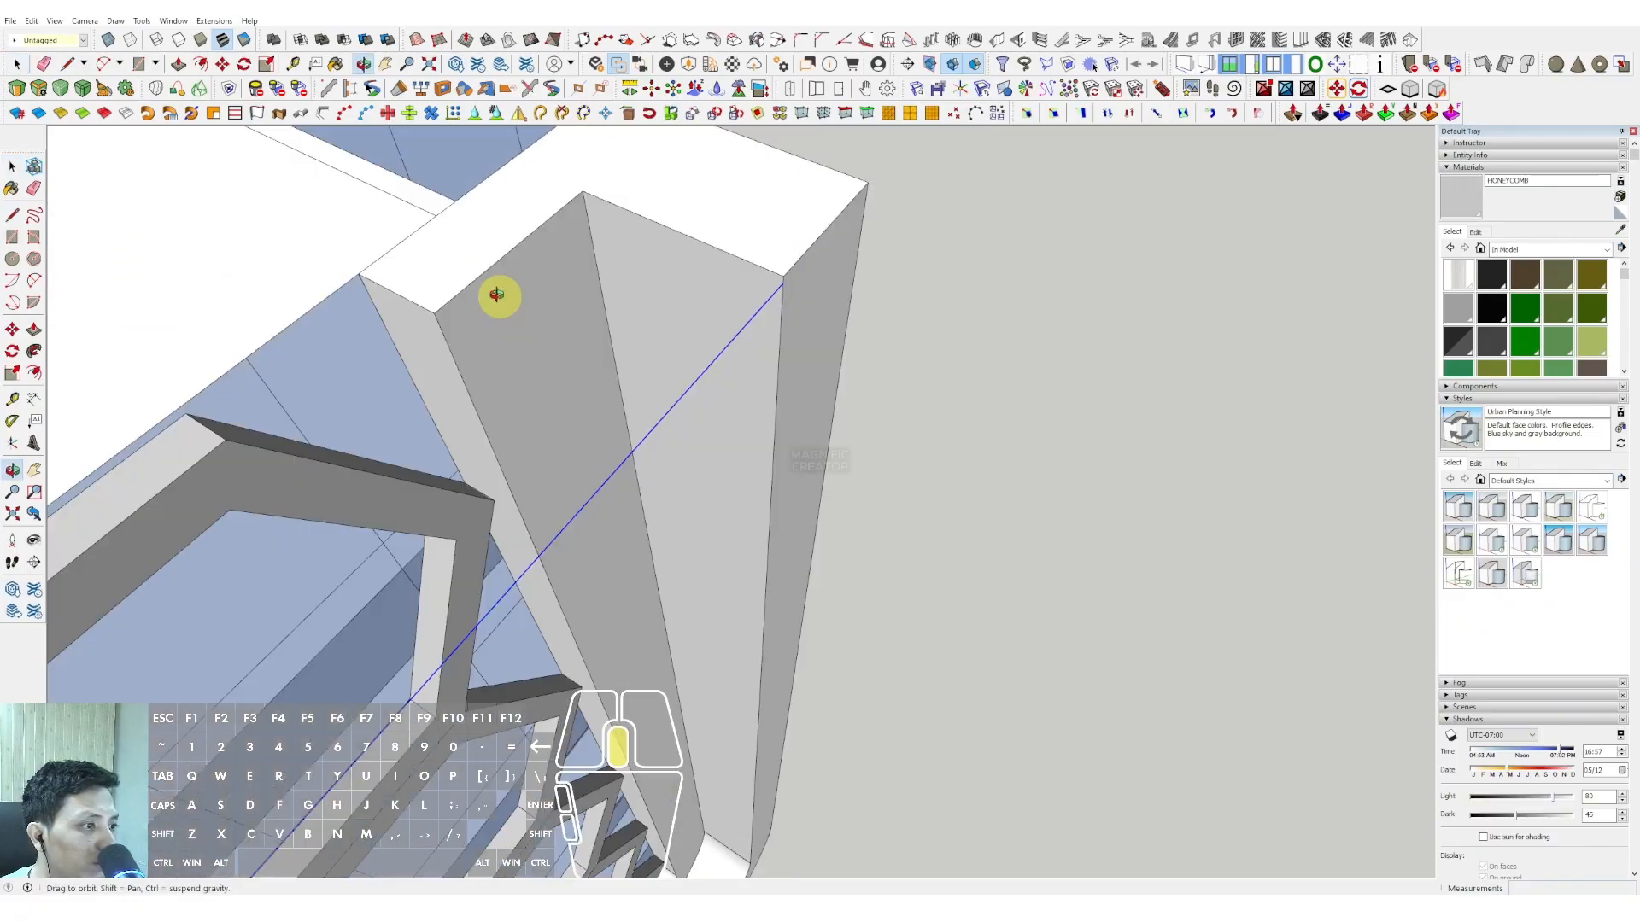
- Redraw the outer roof-level outline, starting at the front upright's outer corner and running parallel to the front facade
{"action": "middle_click_drag", "start_coordinate": [743, 278], "coordinate": [677, 208]}
{"action": "scroll", "coordinate": [706, 296], "scroll_direction": "down", "scroll_amount": 5}
{"action": "mouse_move", "coordinate": [706, 296]}
{"action": "middle_mouse_down"}
{"action": "mouse_move", "coordinate": [1116, 227]}
{"action": "mouse_move", "coordinate": [773, 299]}
{"action": "mouse_move", "coordinate": [890, 278]}
{"action": "mouse_move", "coordinate": [934, 228]}
{"action": "mouse_move", "coordinate": [882, 176]}
{"action": "mouse_move", "coordinate": [753, 182]}
{"action": "middle_mouse_up"}
{"action": "middle_click_drag", "start_coordinate": [594, 236], "coordinate": [740, 541]}
{"action": "middle_click_drag", "start_coordinate": [391, 229], "coordinate": [451, 464]}
{"action": "key", "text": "l"}
{"action": "left_click", "coordinate": [442, 472]}
{"action": "middle_click_drag", "start_coordinate": [613, 463], "coordinate": [986, 440]}
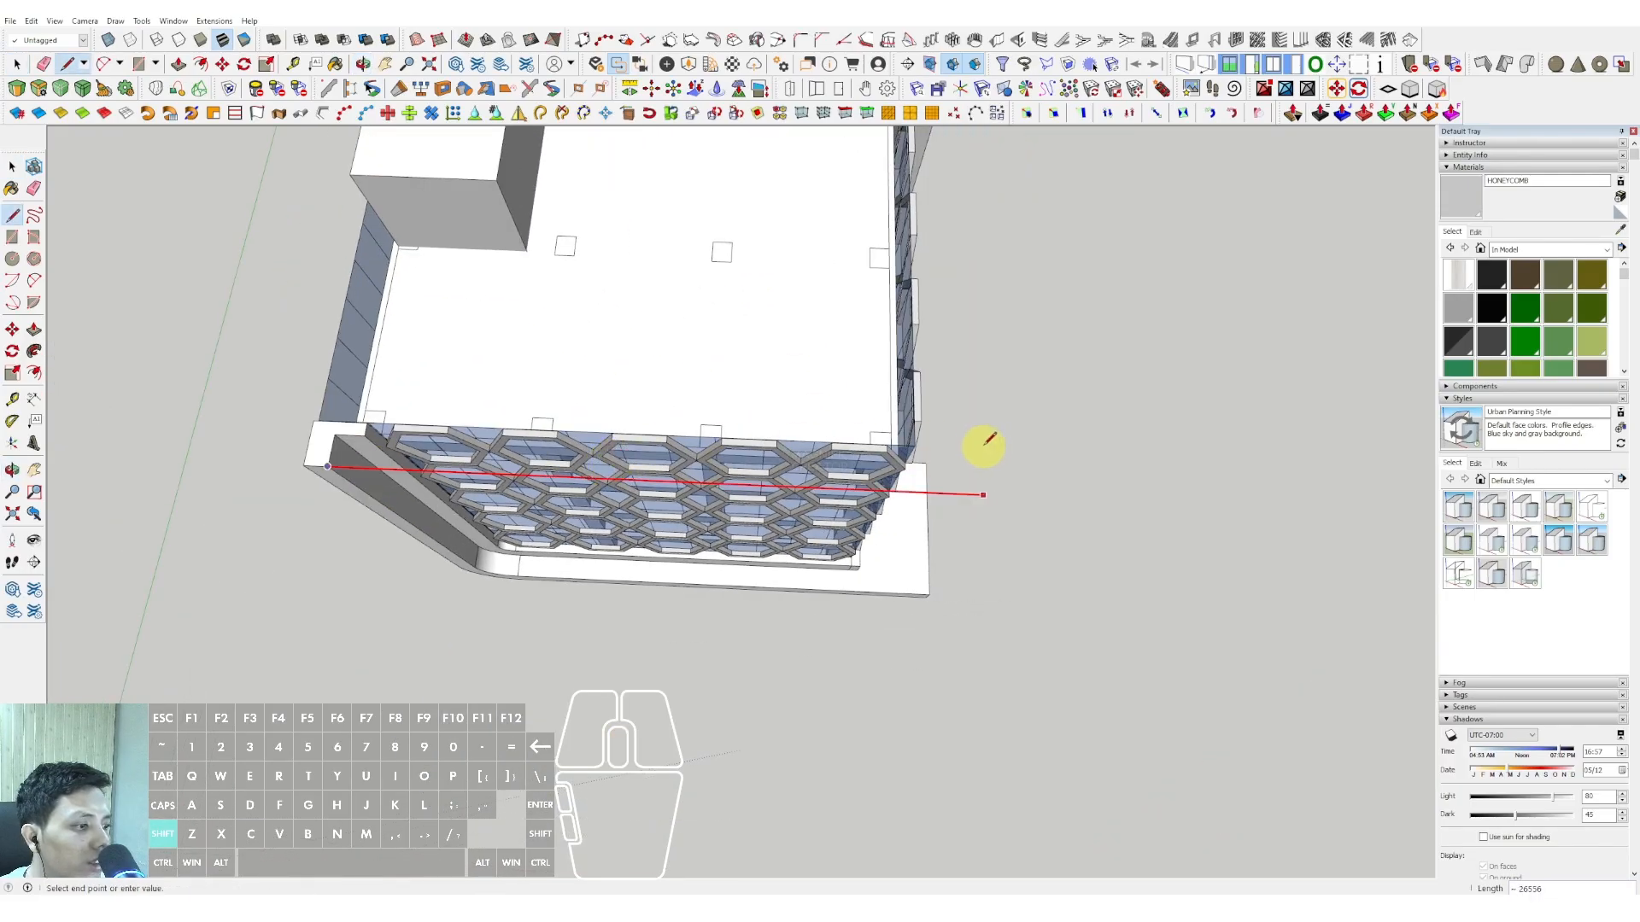
- Draw the inner outline from the side upright's step to the front upright, closing an L-shaped face above both honeycombs
{"action": "middle_click_drag", "start_coordinate": [786, 518], "coordinate": [791, 410]}
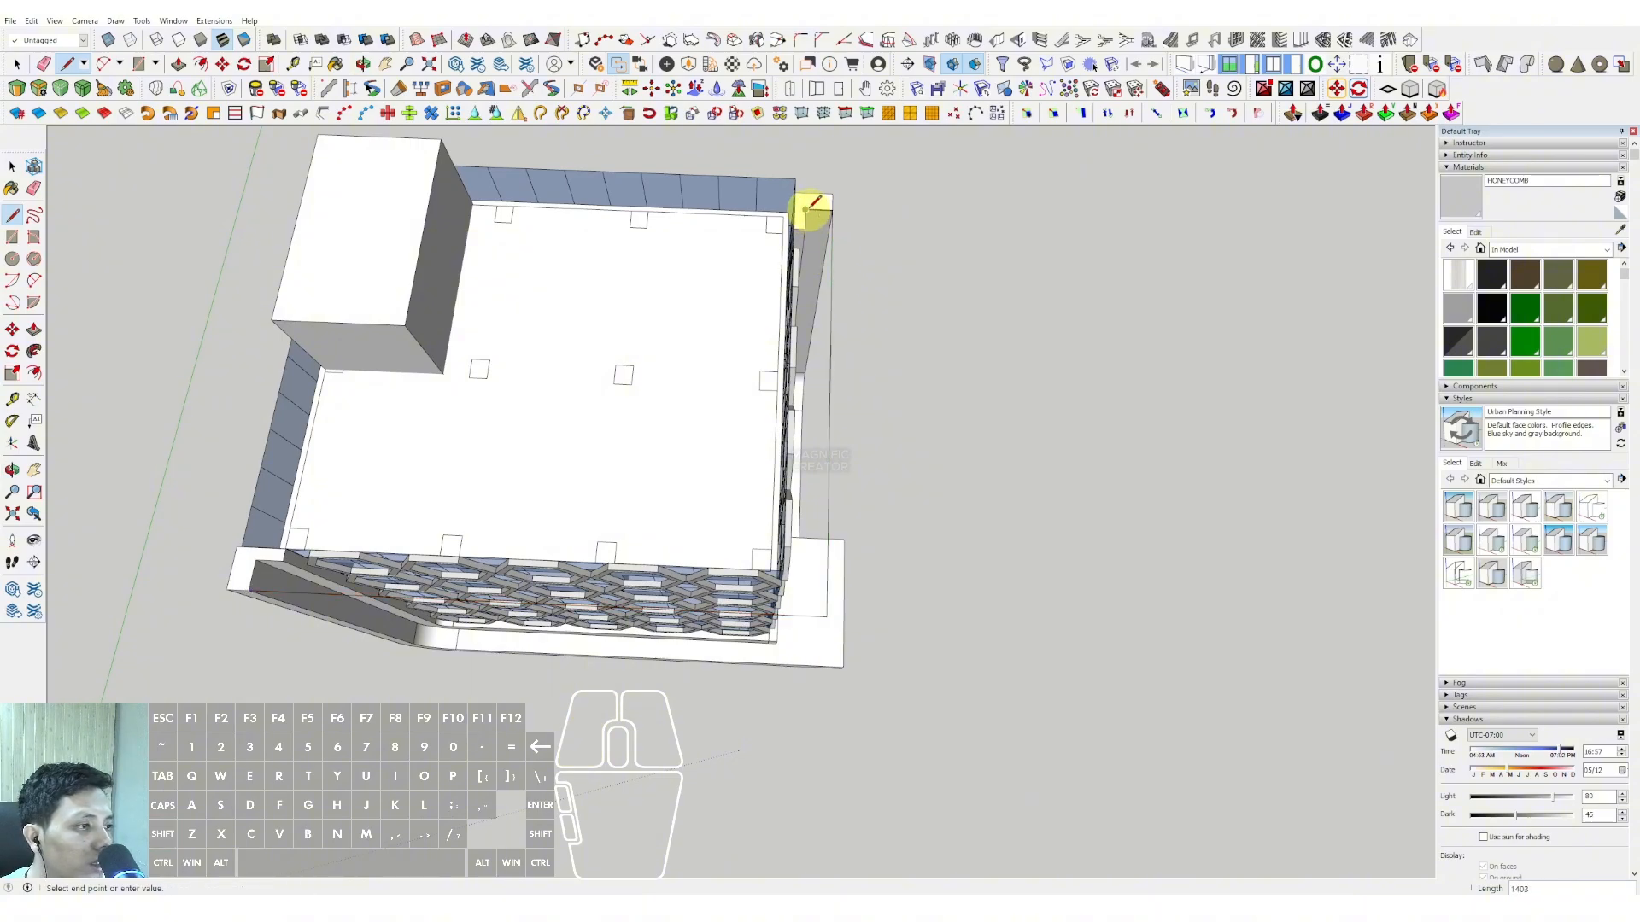
{"action": "middle_click_drag", "start_coordinate": [812, 205], "coordinate": [806, 259]}
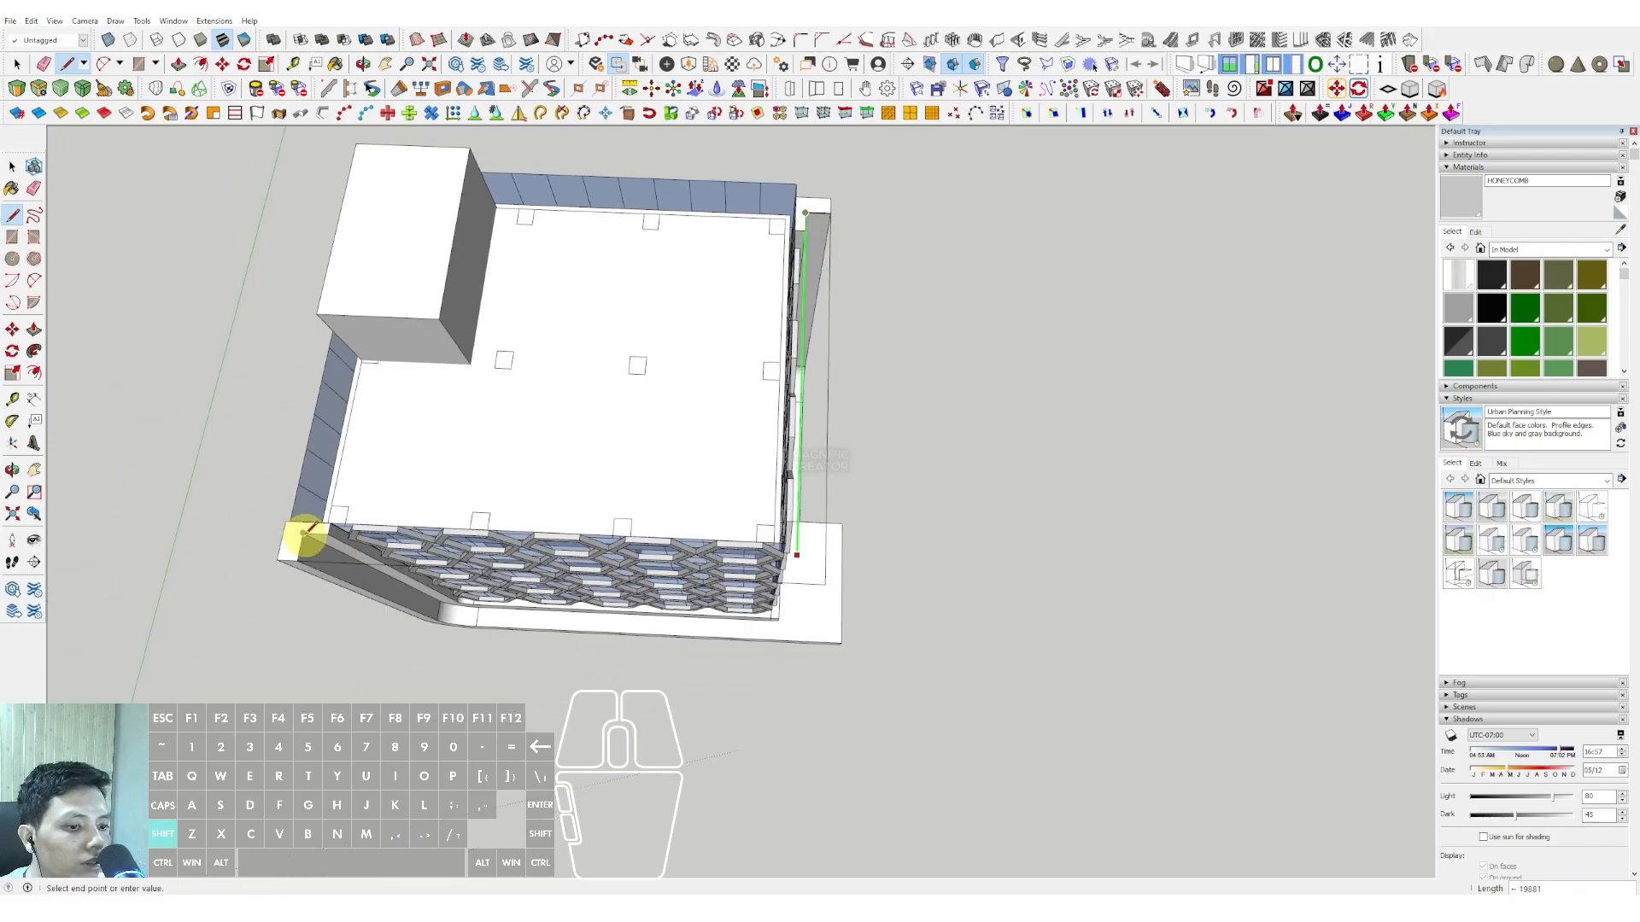
{"action": "left_click", "coordinate": [298, 560]}
{"action": "key", "text": "space"}
{"action": "scroll", "coordinate": [614, 471], "scroll_direction": "down", "scroll_amount": 1}
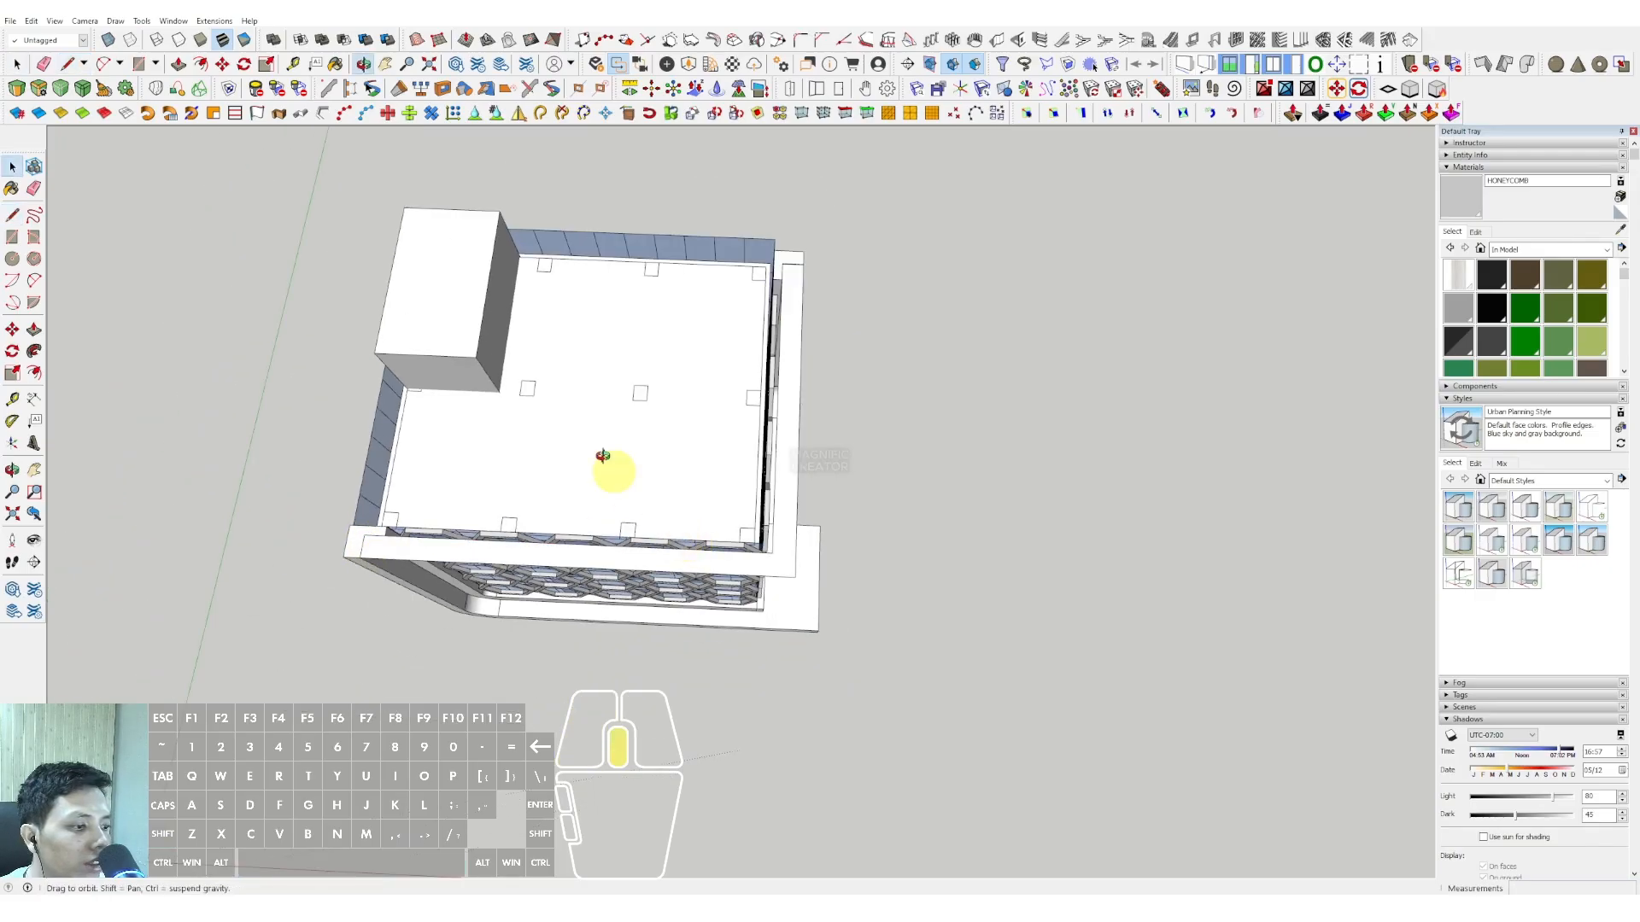
- Round the outer corner of the L-shaped roof frame face with a 2 Point Arc
{"action": "middle_click_drag", "start_coordinate": [614, 471], "coordinate": [793, 519]}
{"action": "scroll", "coordinate": [792, 519], "scroll_direction": "up", "scroll_amount": 5}
{"action": "middle_click_drag", "start_coordinate": [648, 490], "coordinate": [607, 478]}
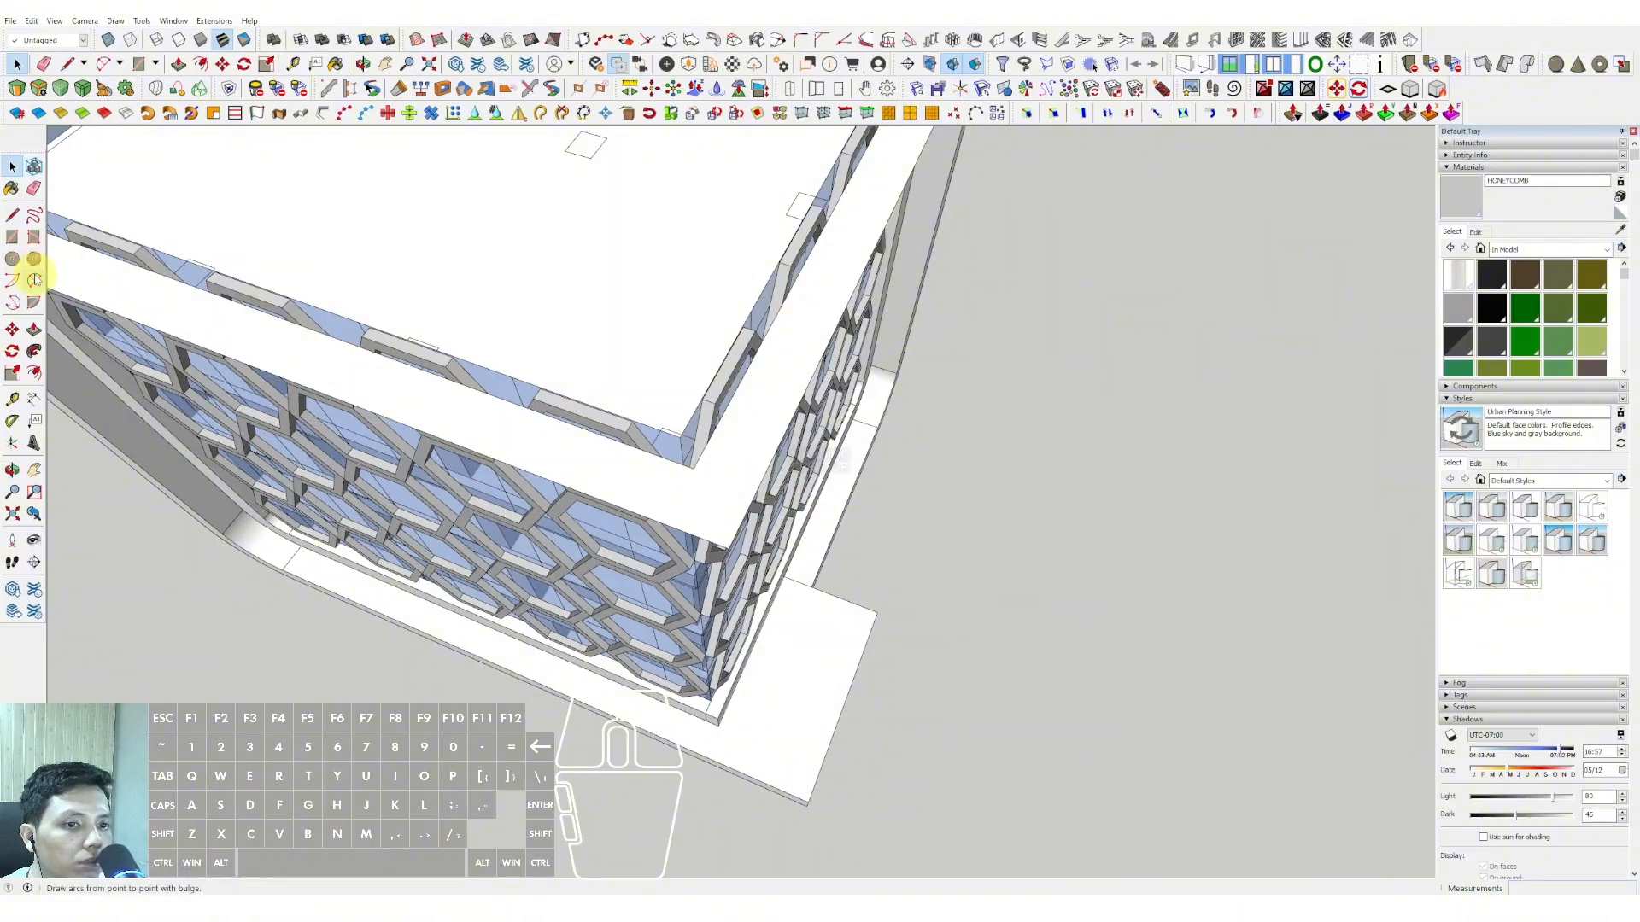
{"action": "scroll", "coordinate": [717, 507], "scroll_direction": "up", "scroll_amount": 1}
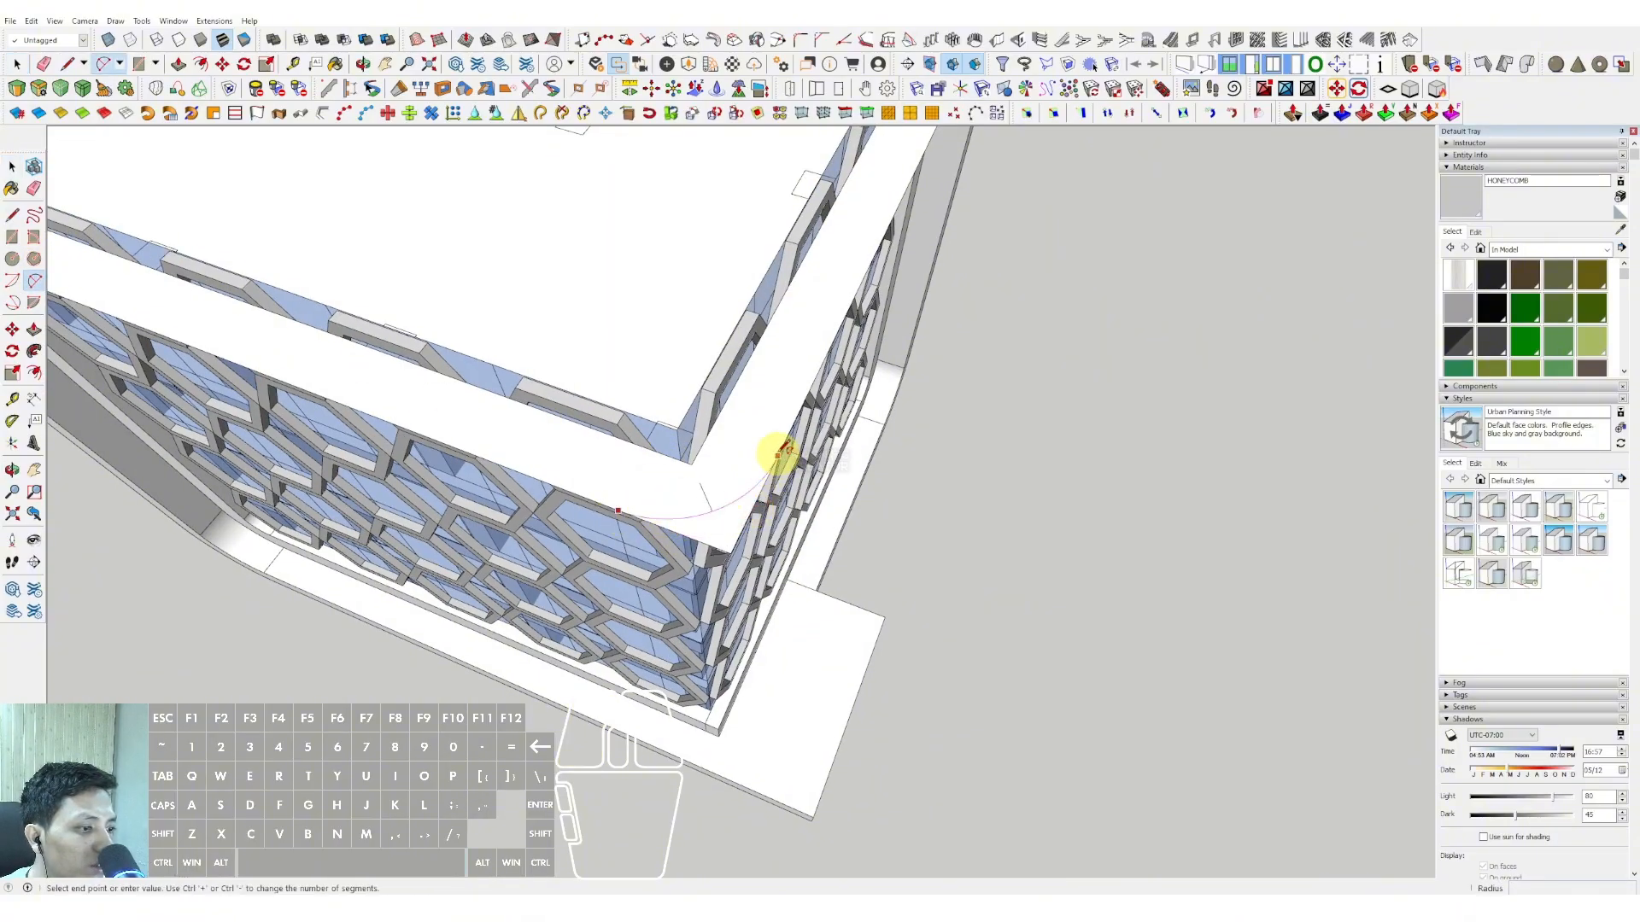
{"action": "key", "text": "space"}
- Extrude the rounded L-shaped roof frame face upward 900 mm with Push/Pull
{"action": "scroll", "coordinate": [725, 498], "scroll_direction": "down", "scroll_amount": 3}
{"action": "middle_click_drag", "start_coordinate": [732, 458], "coordinate": [963, 376]}
{"action": "scroll", "coordinate": [747, 357], "scroll_direction": "up", "scroll_amount": 4}
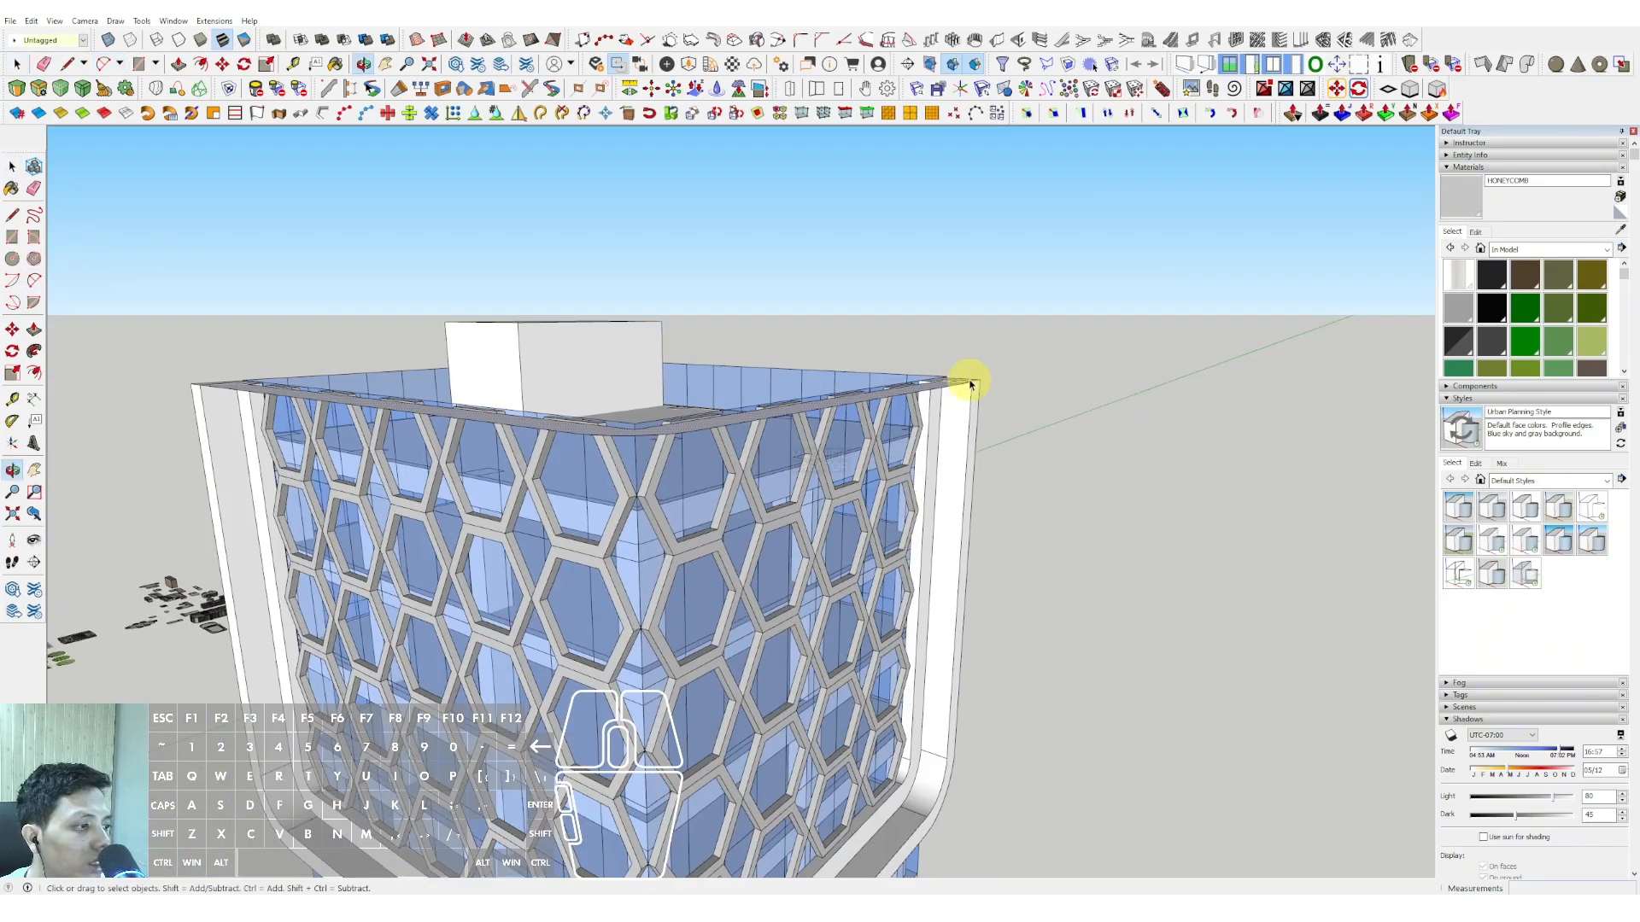
{"action": "scroll", "coordinate": [962, 377], "scroll_direction": "up", "scroll_amount": 4}
{"action": "scroll", "coordinate": [952, 356], "scroll_direction": "up", "scroll_amount": 1}
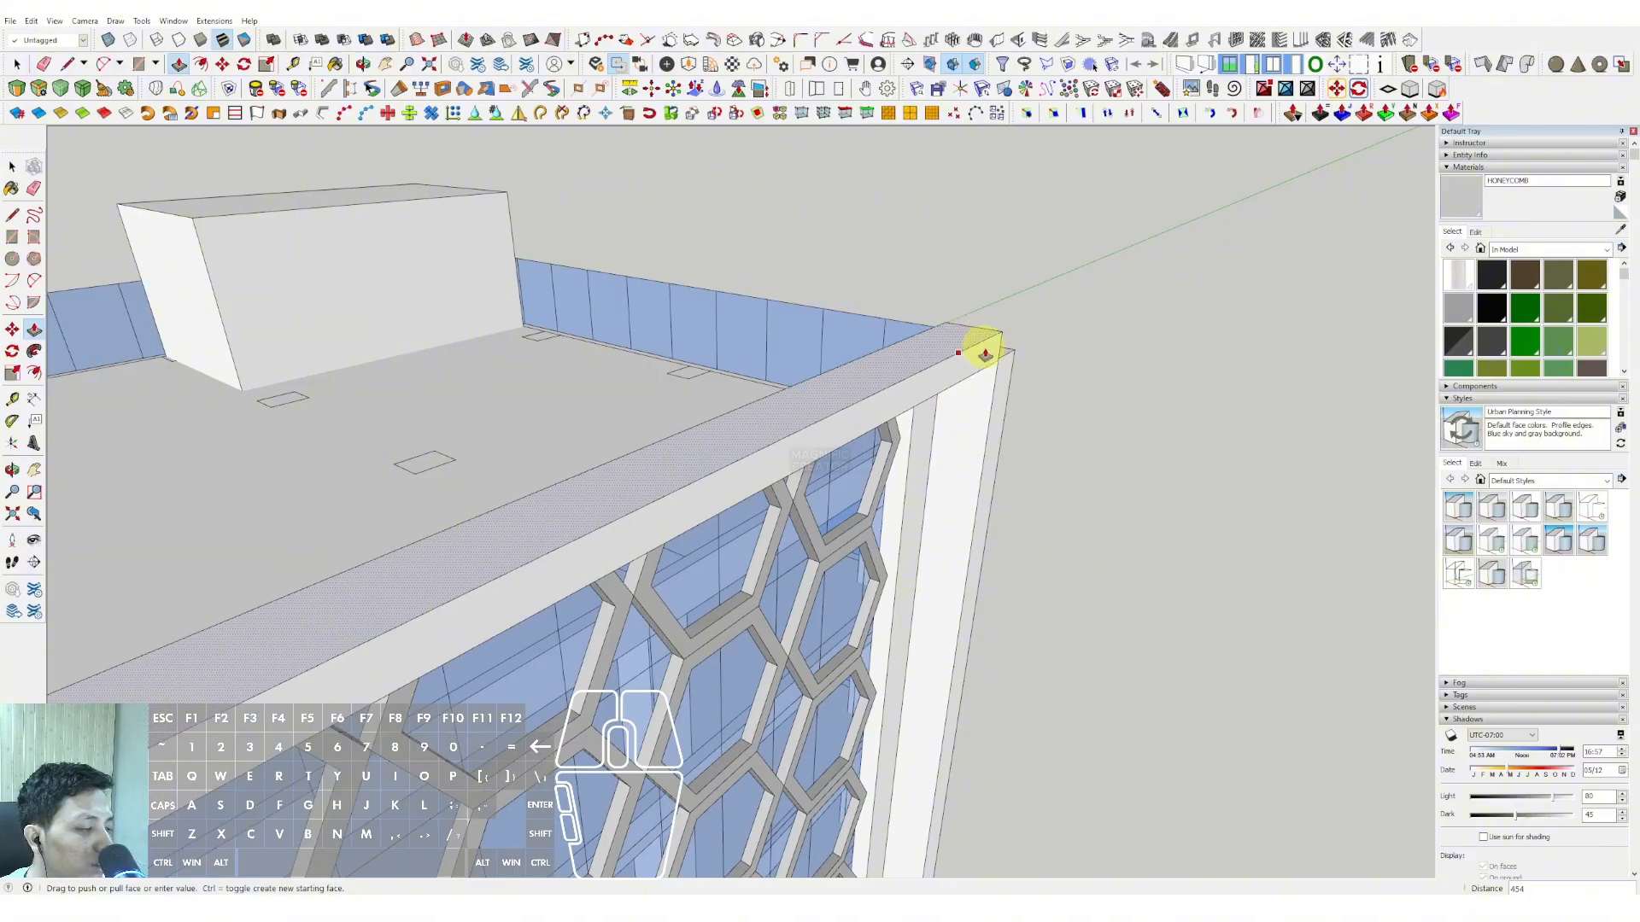
{"action": "key", "text": "l"}
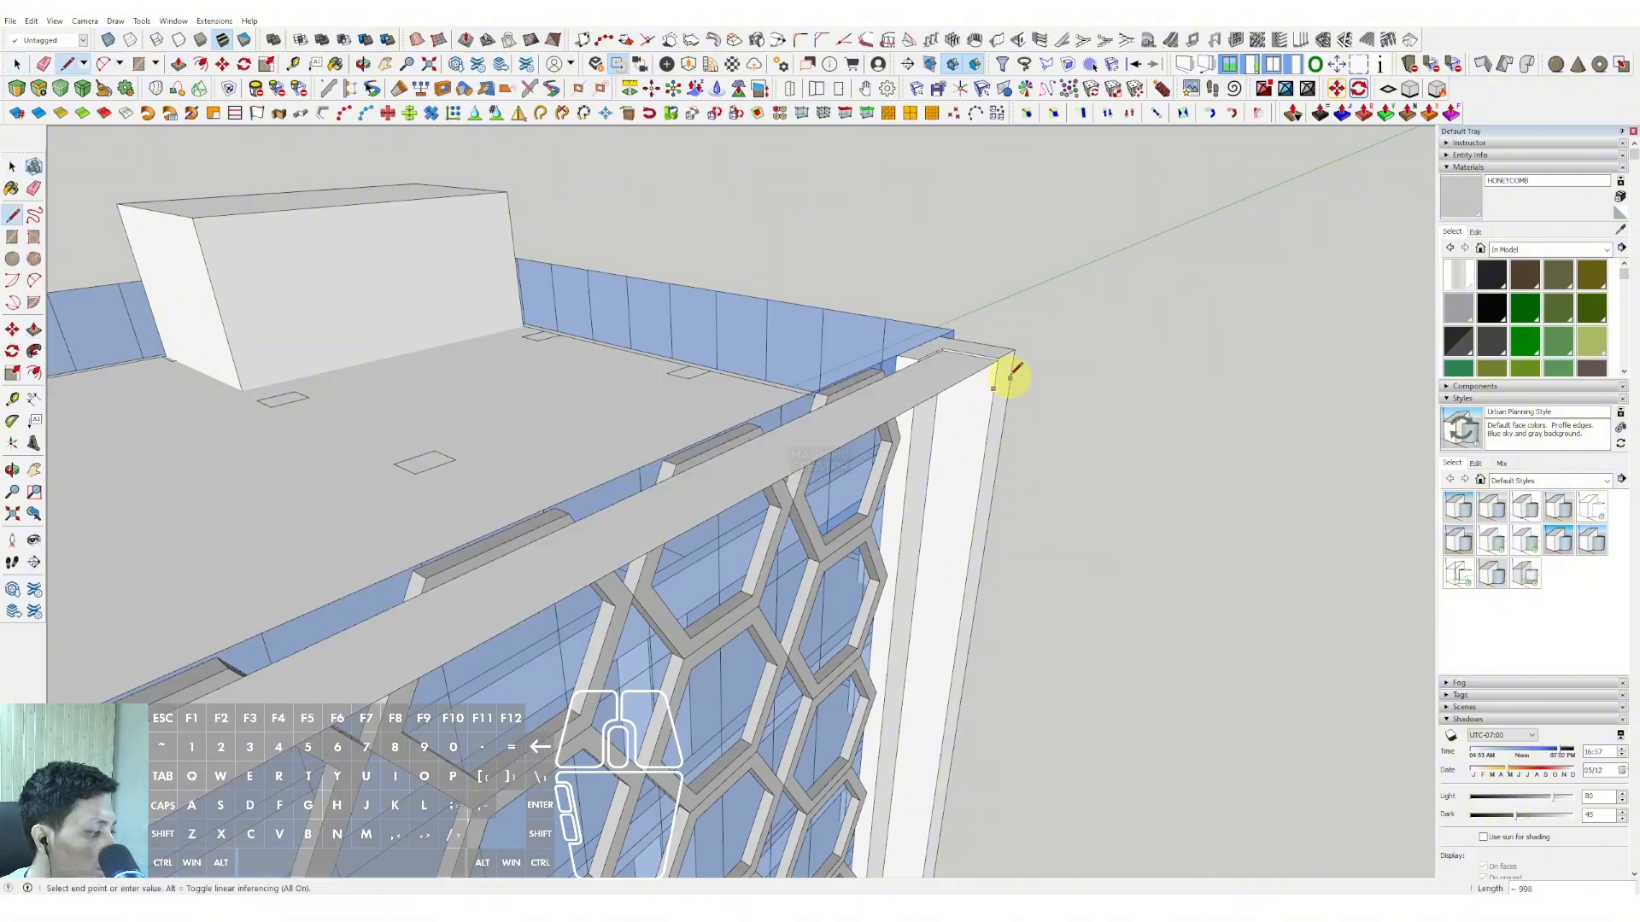
{"action": "left_click", "coordinate": [1010, 376]}
{"action": "middle_click_drag", "start_coordinate": [991, 369], "coordinate": [826, 407]}
{"action": "key", "text": "space"}
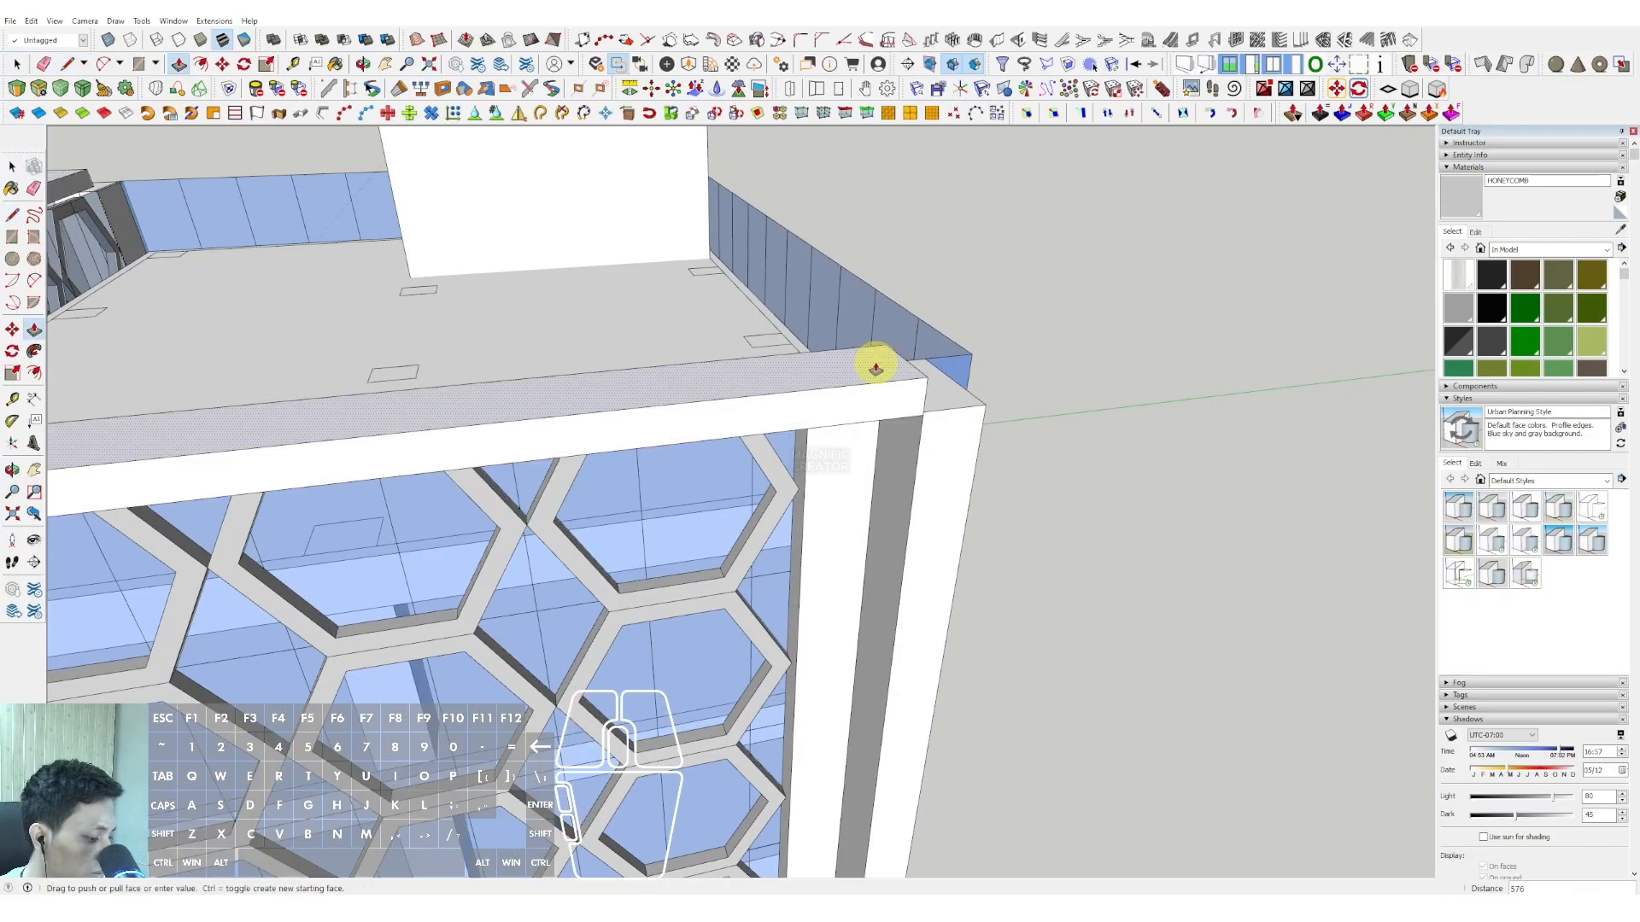
{"action": "left_click", "coordinate": [877, 368]}
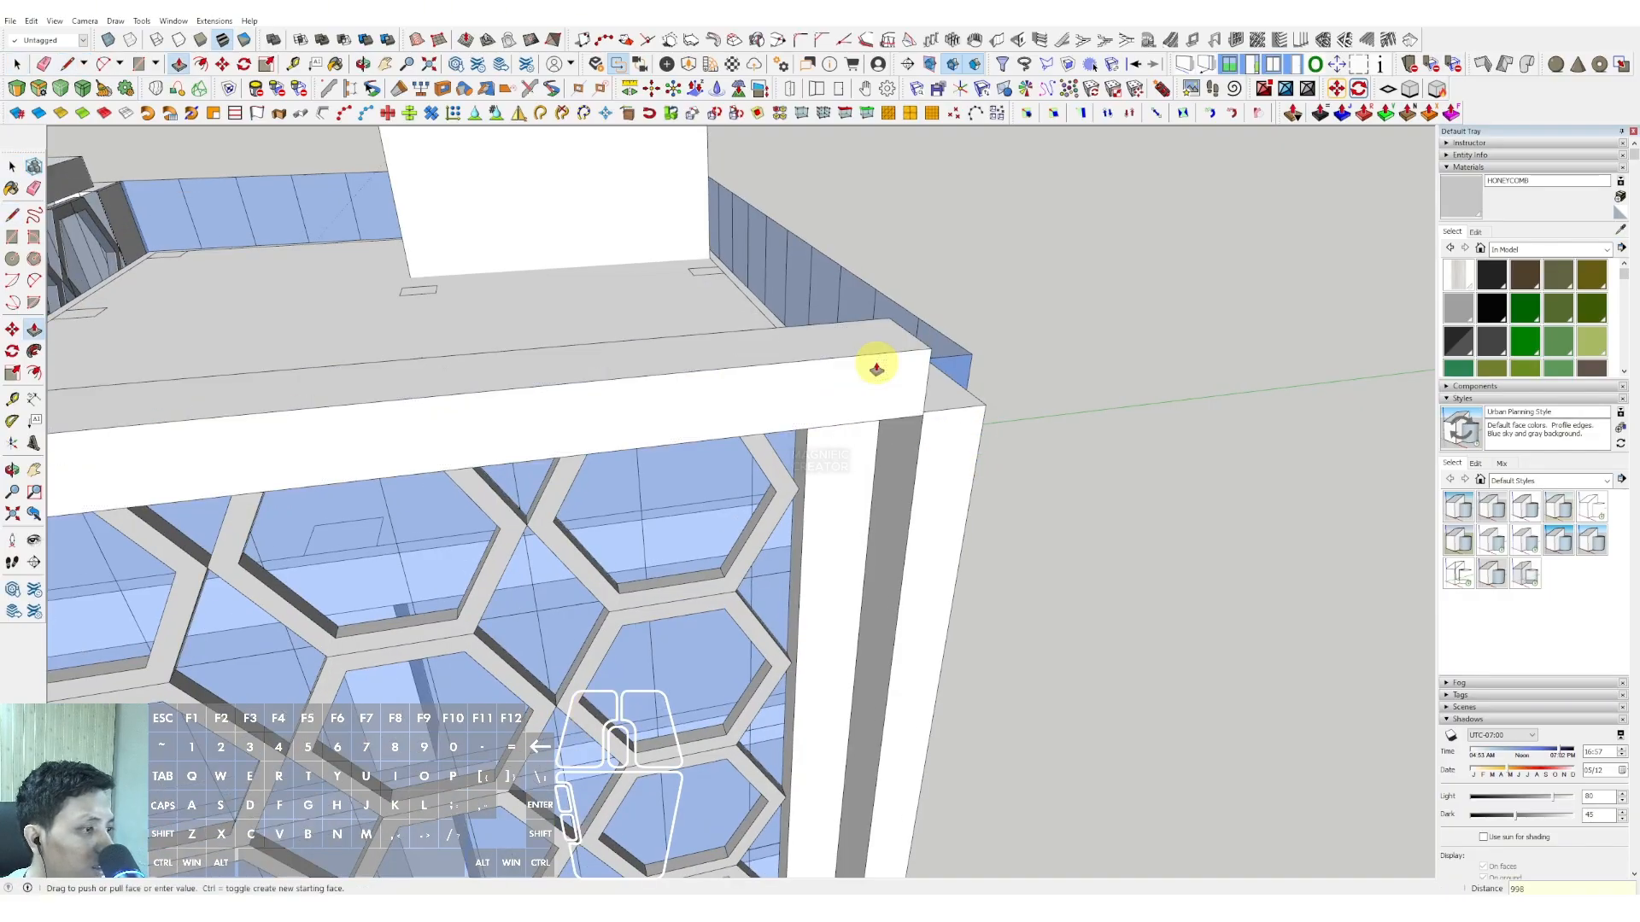
{"action": "key", "text": "space"}
- Open the side band and raise its upright's top face flush with the roof frame's top
{"action": "middle_click_drag", "start_coordinate": [894, 396], "coordinate": [769, 461]}
{"action": "scroll", "coordinate": [771, 459], "scroll_direction": "up", "scroll_amount": 1}
{"action": "left_click", "coordinate": [773, 456]}
{"action": "scroll", "coordinate": [774, 456], "scroll_direction": "down", "scroll_amount": 5}
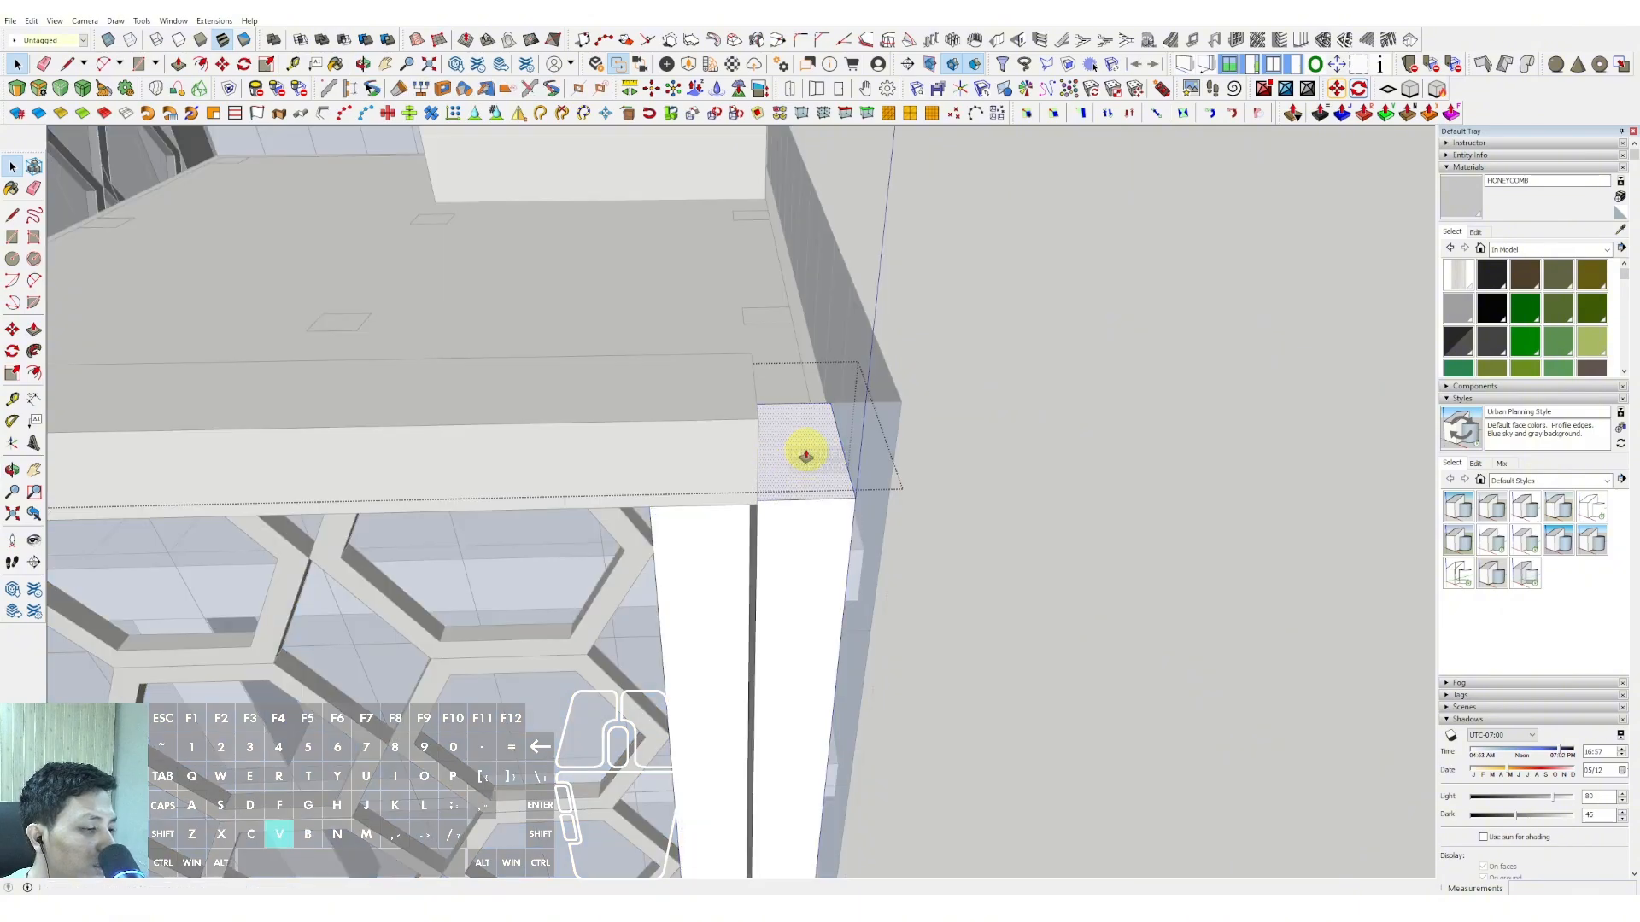
- Raise the front band upright's top face flush with the roof frame's top and close the band
{"action": "middle_click_drag", "start_coordinate": [561, 440], "coordinate": [915, 458]}
{"action": "scroll", "coordinate": [959, 432], "scroll_direction": "up", "scroll_amount": 5}
{"action": "middle_click_drag", "start_coordinate": [1003, 341], "coordinate": [954, 379]}
{"action": "scroll", "coordinate": [934, 341], "scroll_direction": "up", "scroll_amount": 1}
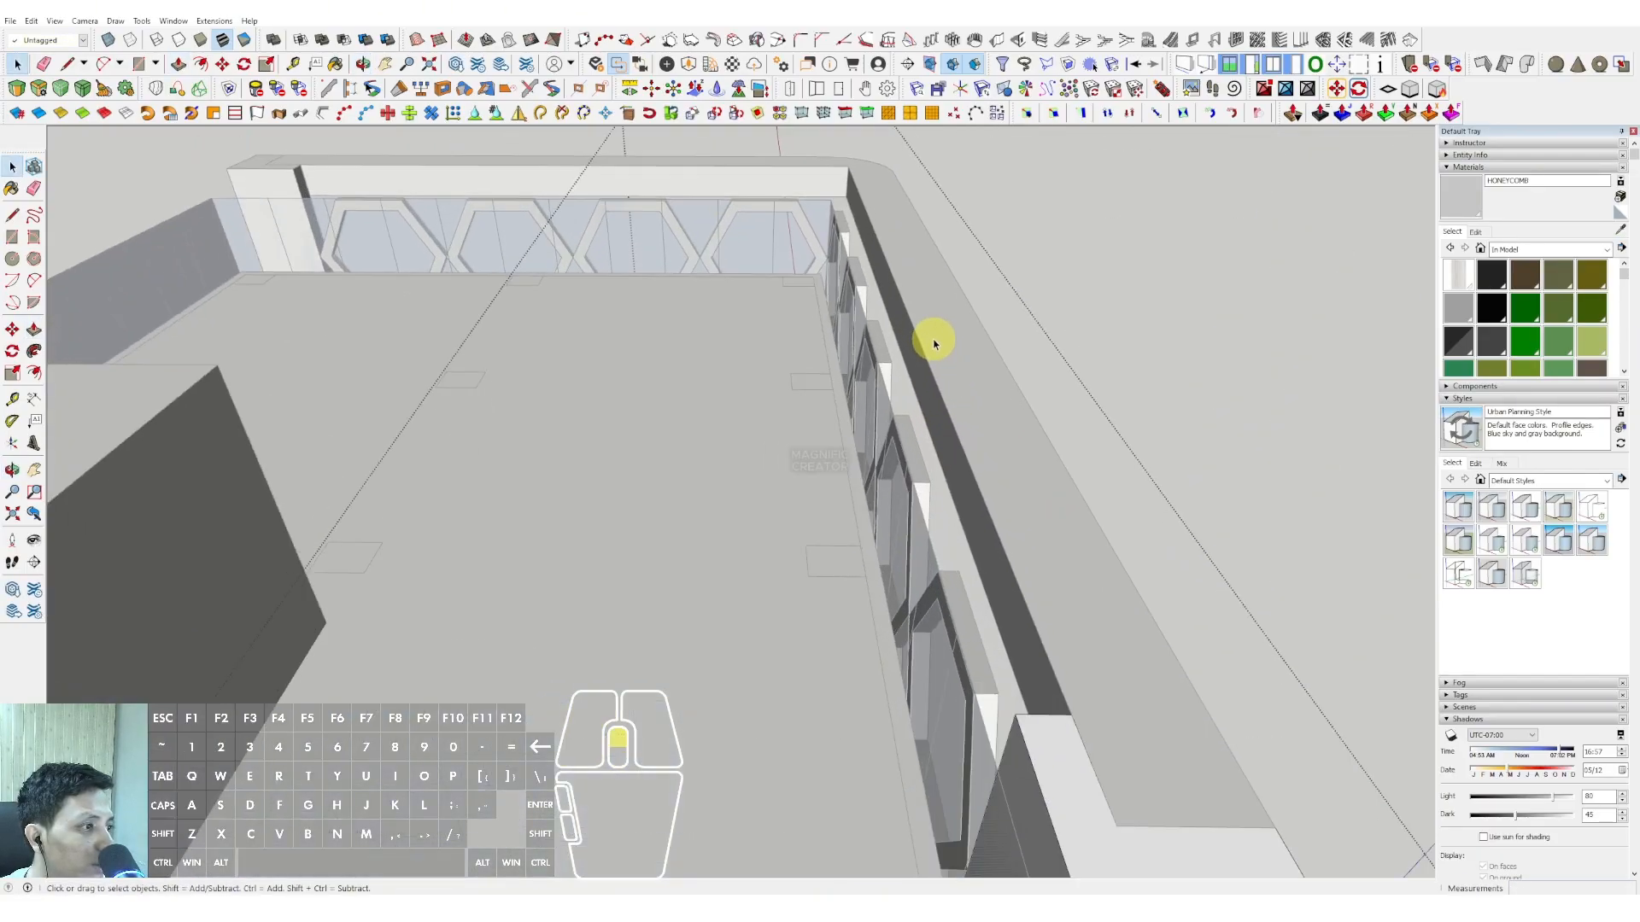
{"action": "scroll", "coordinate": [934, 341], "scroll_direction": "down", "scroll_amount": 3}
{"action": "left_click", "coordinate": [1032, 264]}
{"action": "scroll", "coordinate": [860, 374], "scroll_direction": "up", "scroll_amount": 4}
{"action": "left_click", "coordinate": [860, 373]}
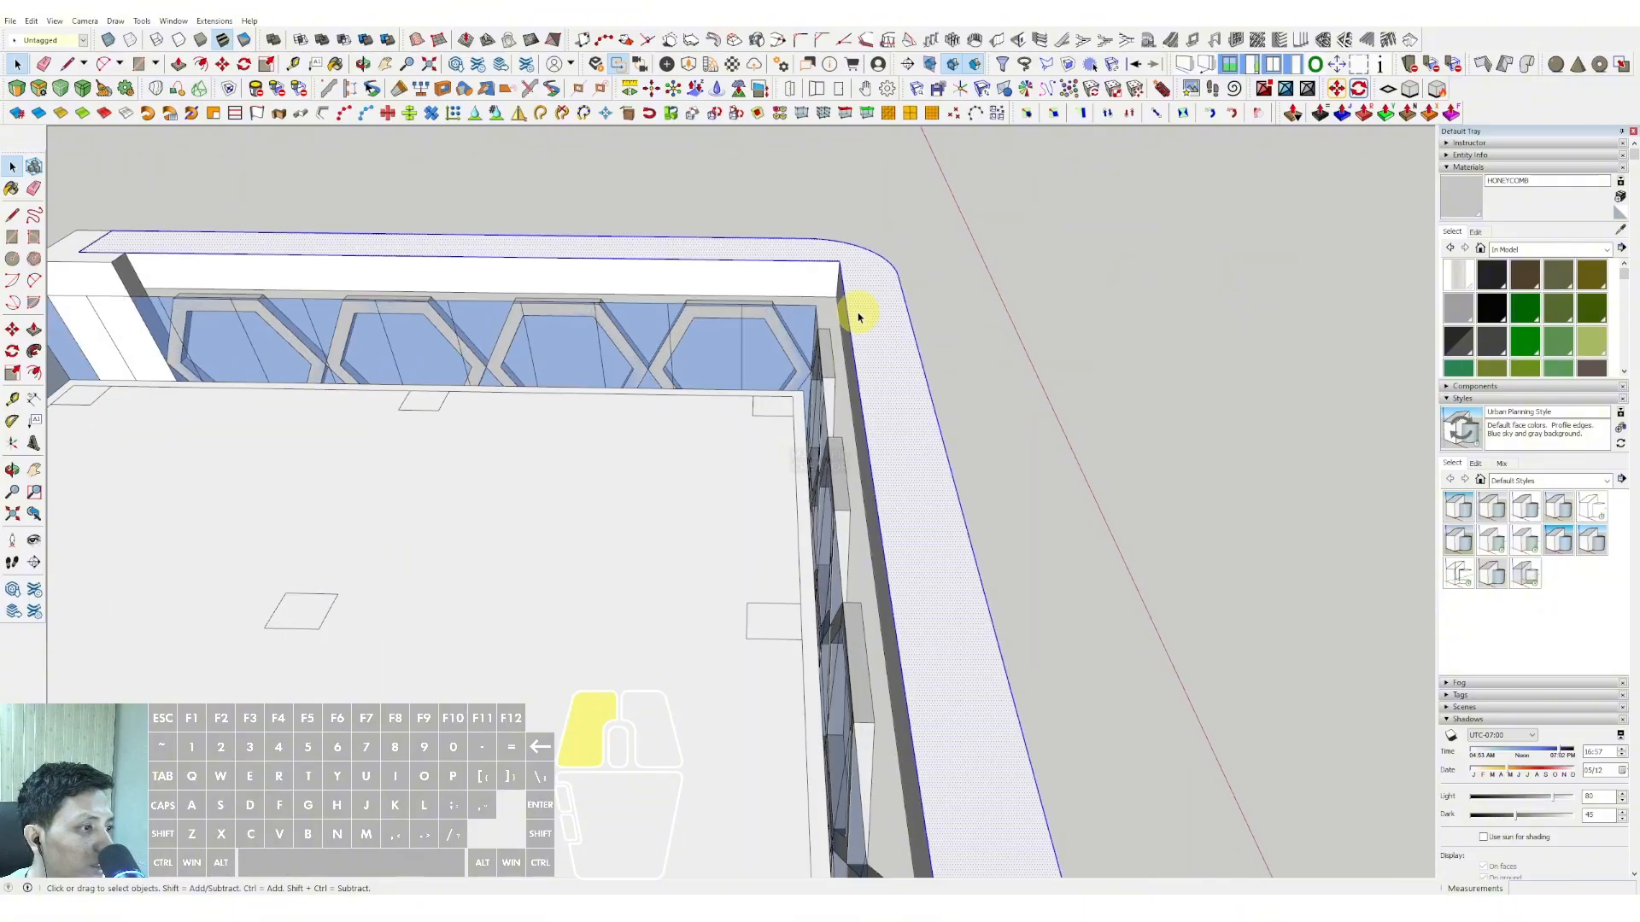
{"action": "scroll", "coordinate": [862, 341], "scroll_direction": "up", "scroll_amount": 3}
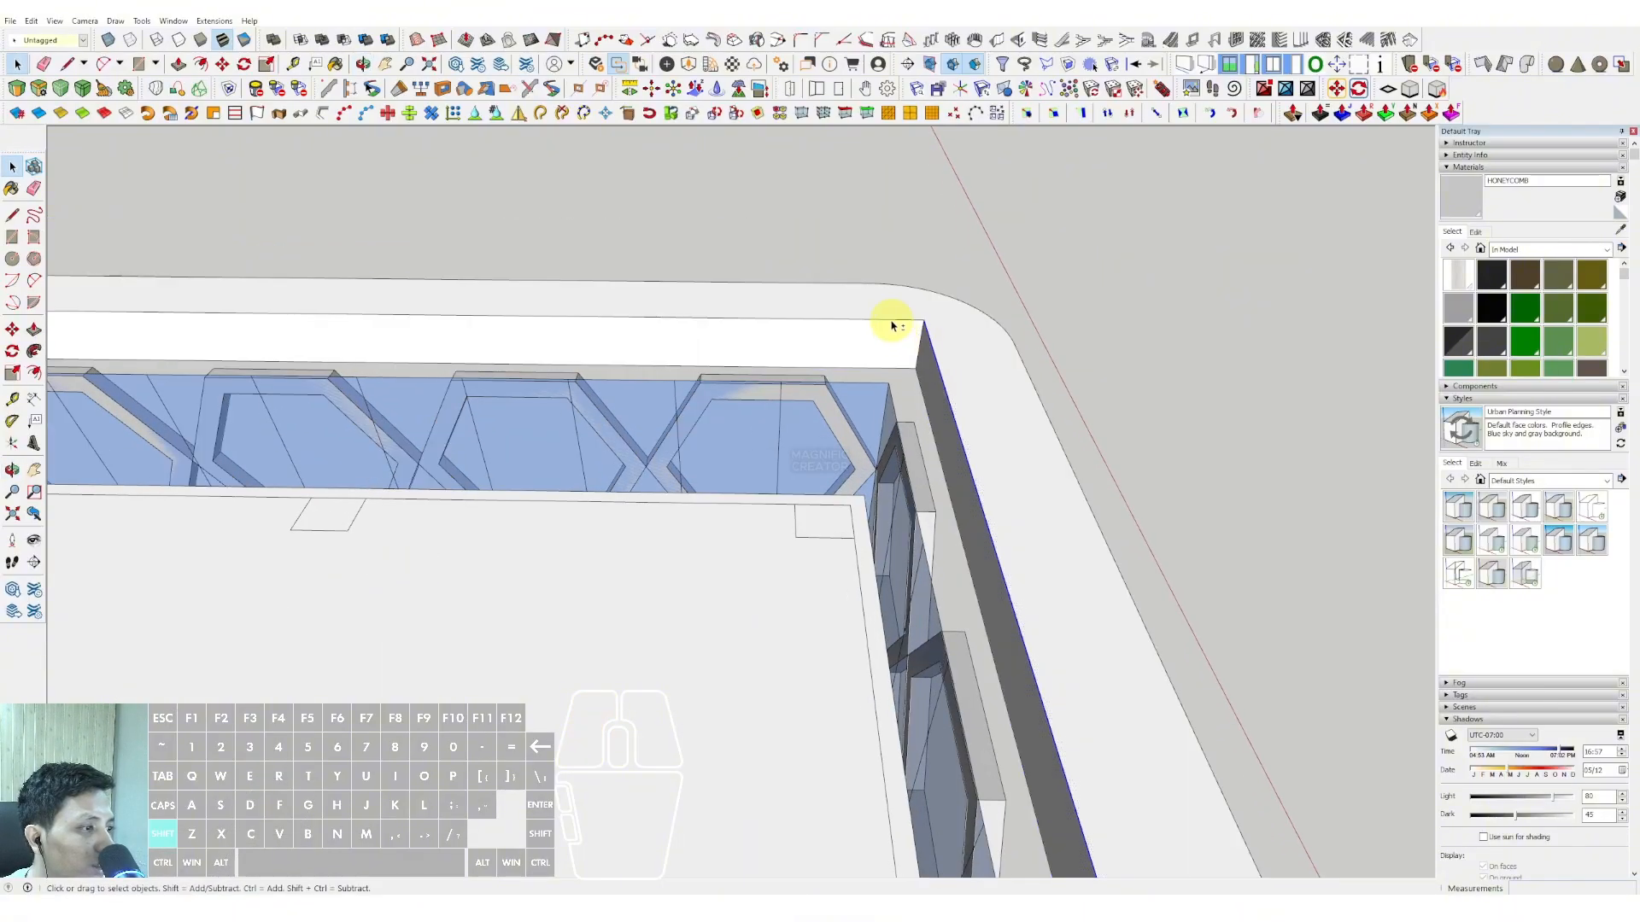
{"action": "scroll", "coordinate": [889, 322], "scroll_direction": "down", "scroll_amount": 5}
{"action": "scroll", "coordinate": [905, 560], "scroll_direction": "up", "scroll_amount": 2}
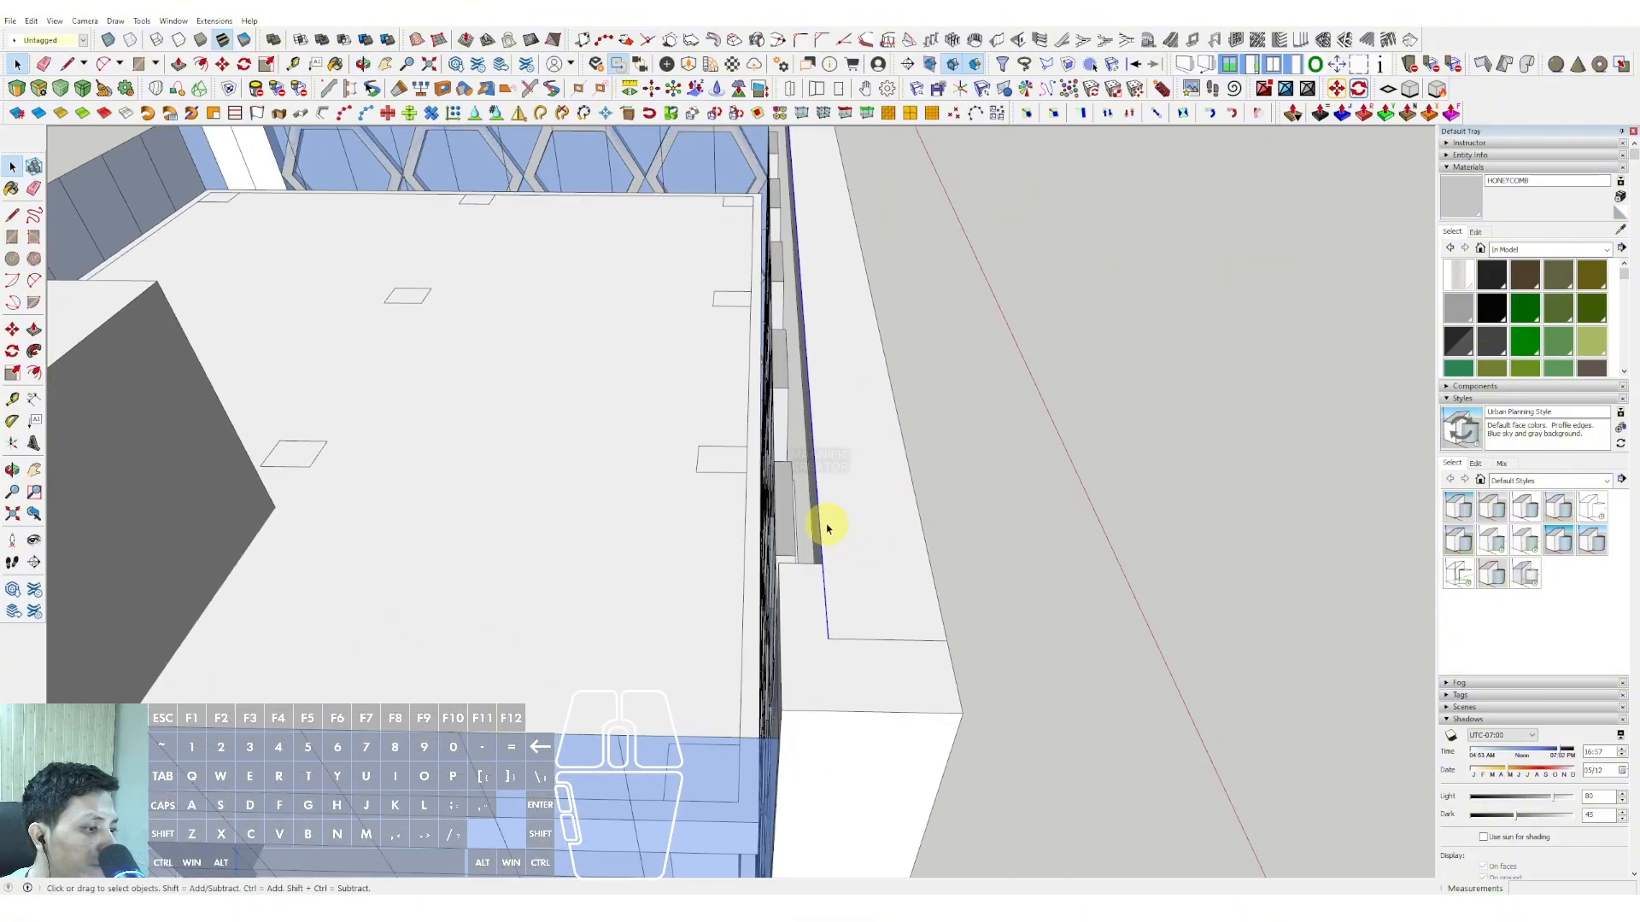
{"action": "scroll", "coordinate": [794, 581], "scroll_direction": "down", "scroll_amount": 3}
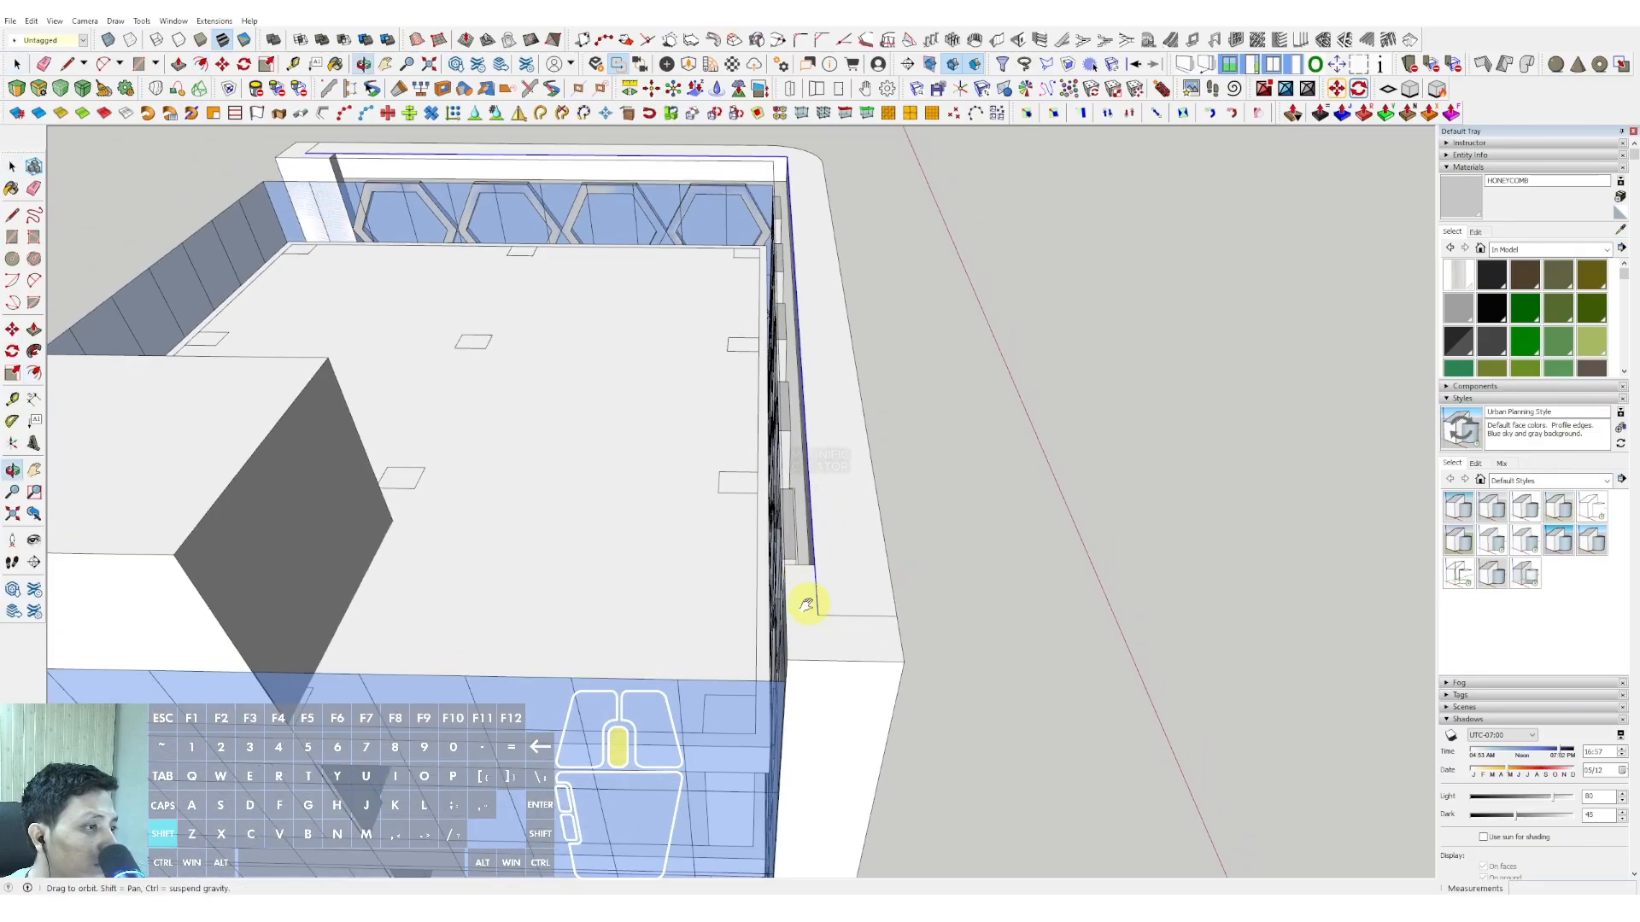
{"action": "key", "text": "space"}
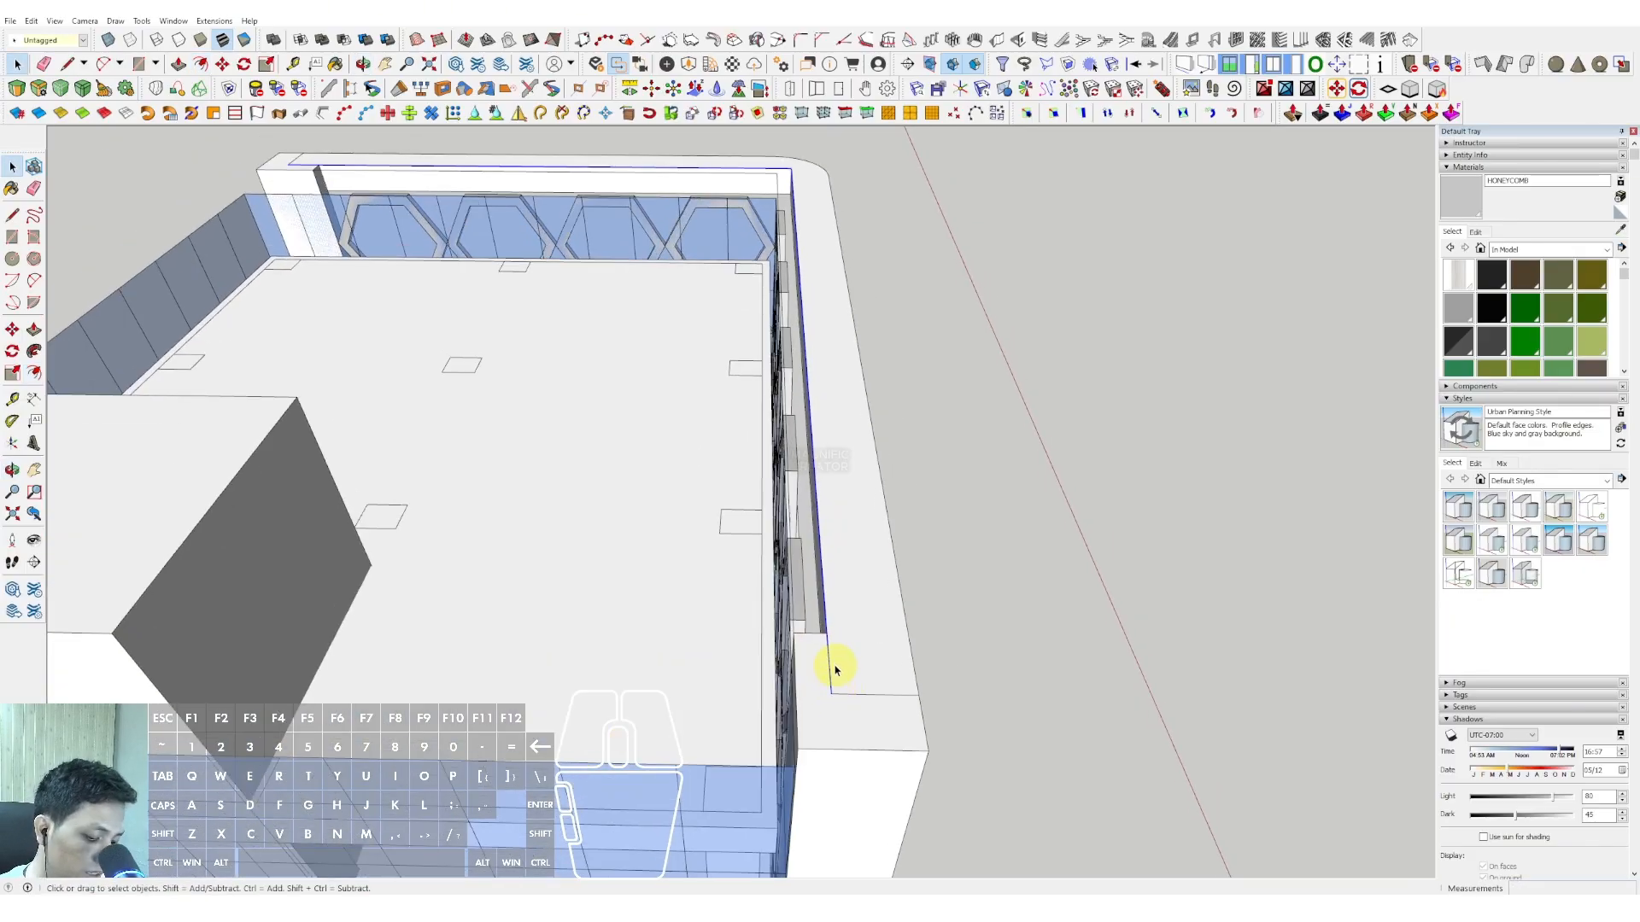
{"action": "scroll", "coordinate": [846, 616], "scroll_direction": "down", "scroll_amount": 1}
{"action": "mouse_move", "coordinate": [837, 572]}
{"action": "middle_mouse_down"}
{"action": "mouse_move", "coordinate": [878, 776]}
{"action": "mouse_move", "coordinate": [851, 270]}
{"action": "middle_mouse_up"}
{"action": "scroll", "coordinate": [469, 274], "scroll_direction": "up", "scroll_amount": 5}
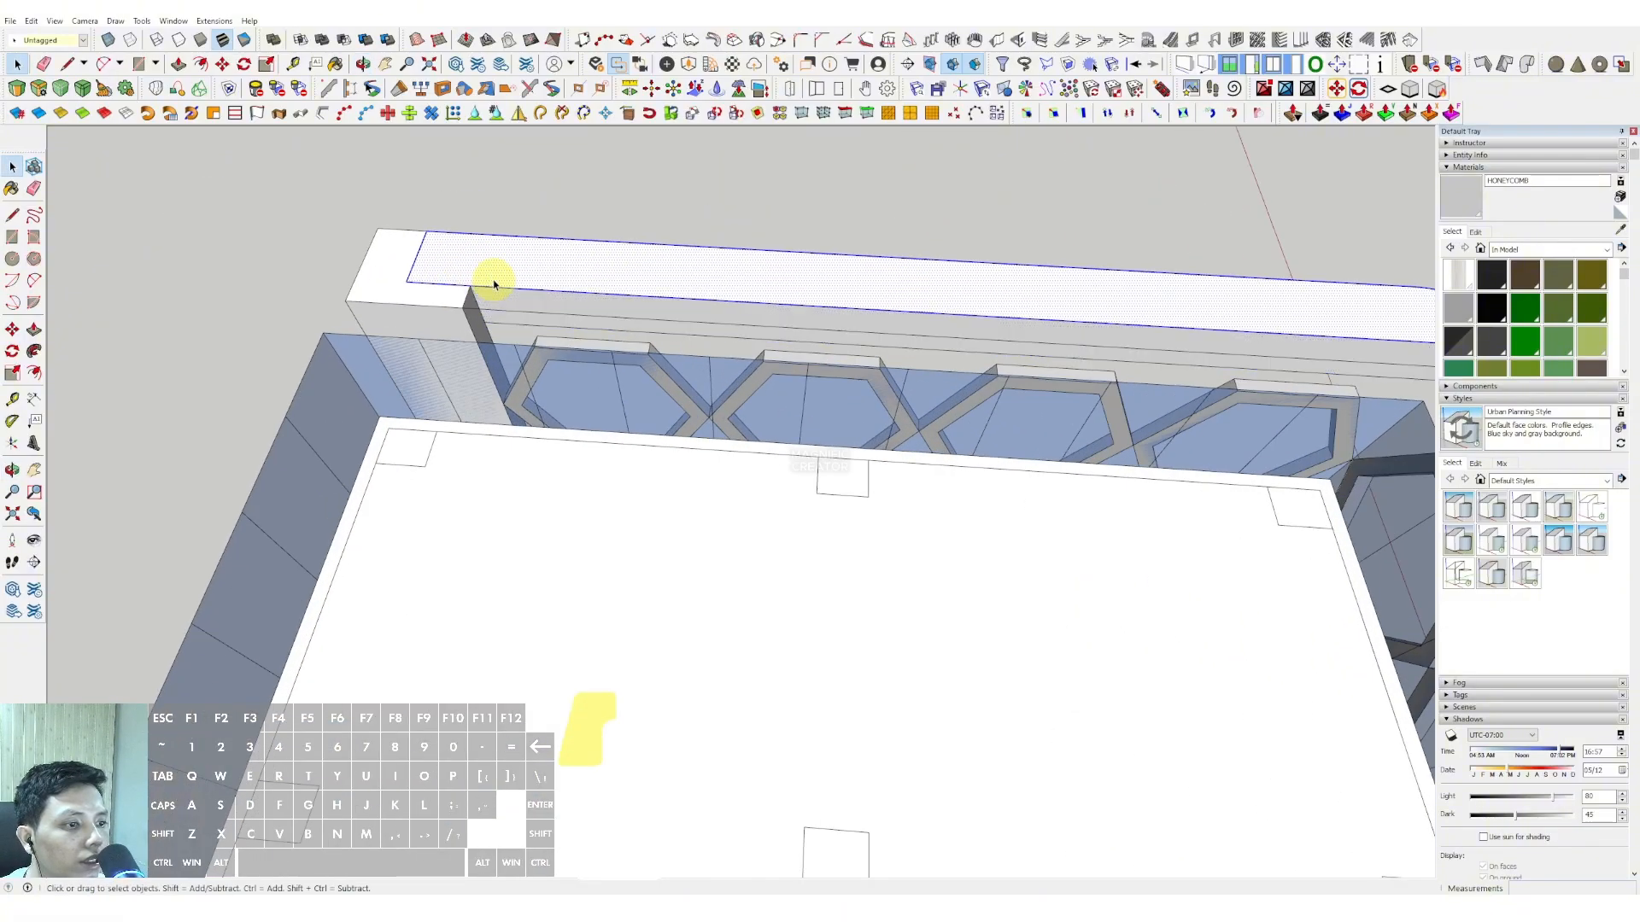
{"action": "key", "text": "d"}
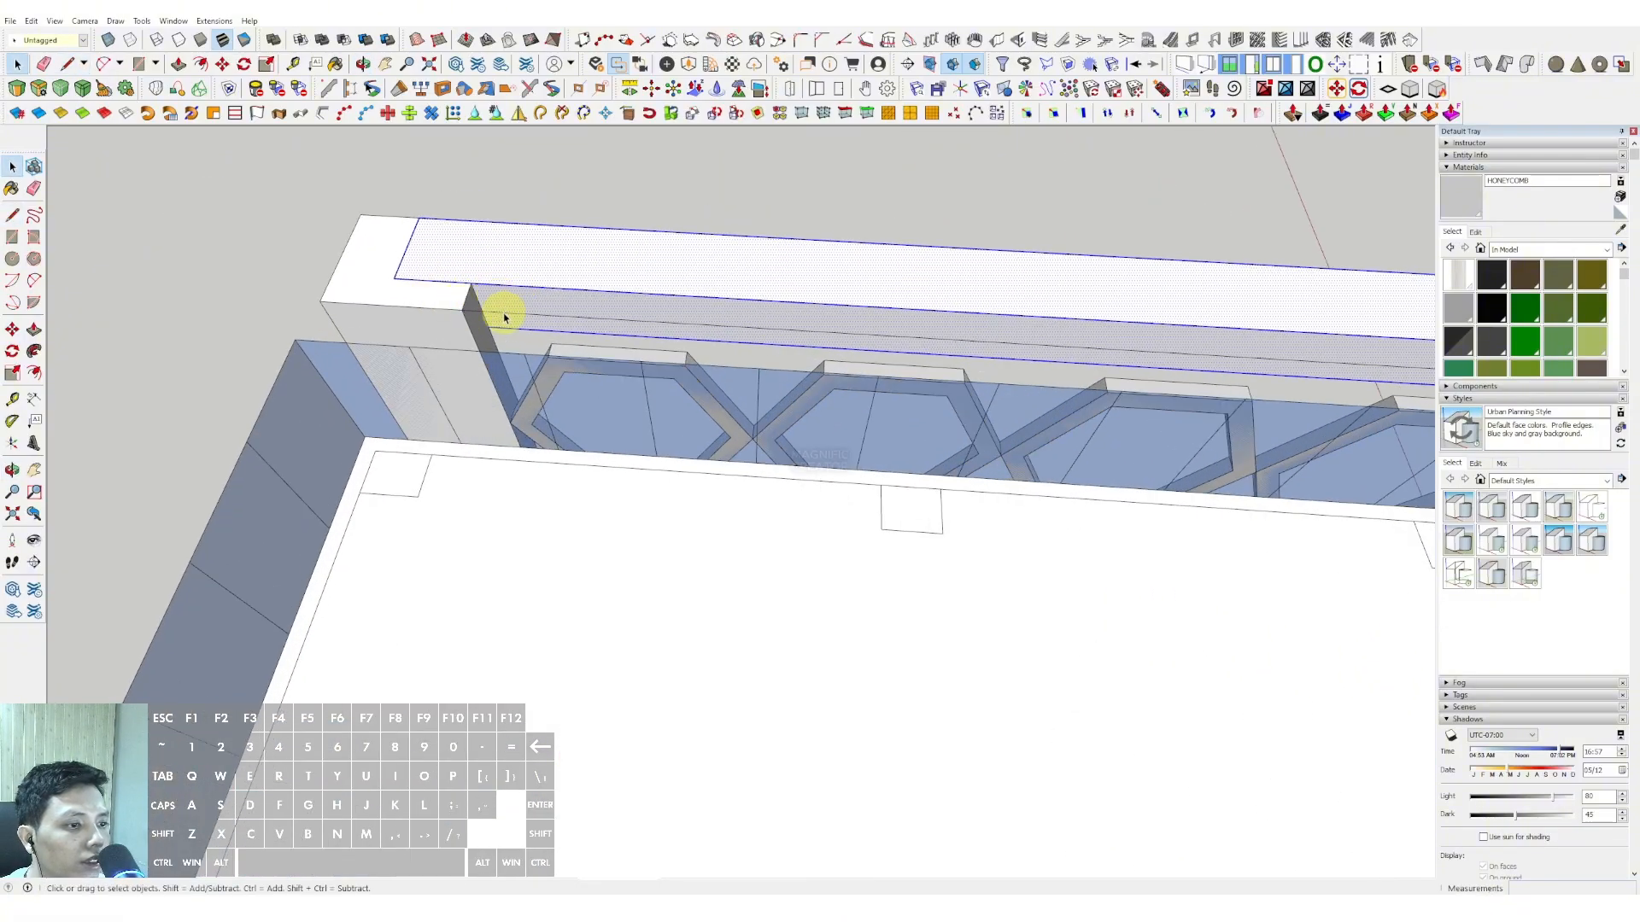
{"action": "scroll", "coordinate": [504, 317], "scroll_direction": "down", "scroll_amount": 5}
- Push/Pull the two inner faces of the L-shaped roof frame inward to the glass facade
{"action": "scroll", "coordinate": [1025, 395], "scroll_direction": "up", "scroll_amount": 4}
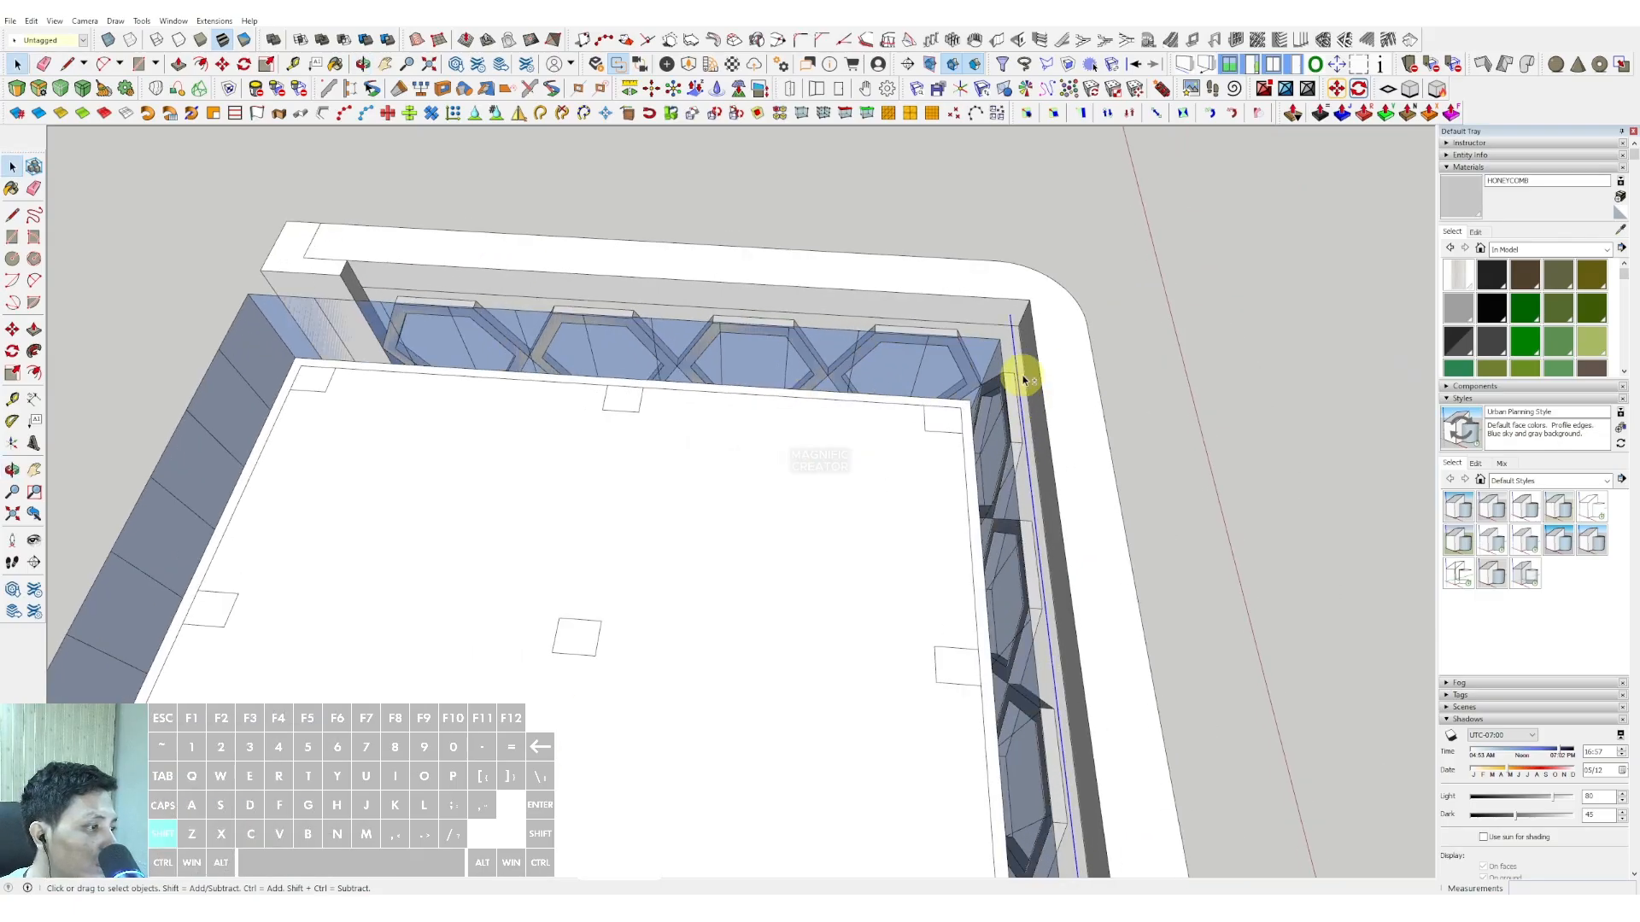
{"action": "left_click", "coordinate": [1025, 368]}
{"action": "left_click", "coordinate": [1000, 374]}
{"action": "key", "text": "space"}
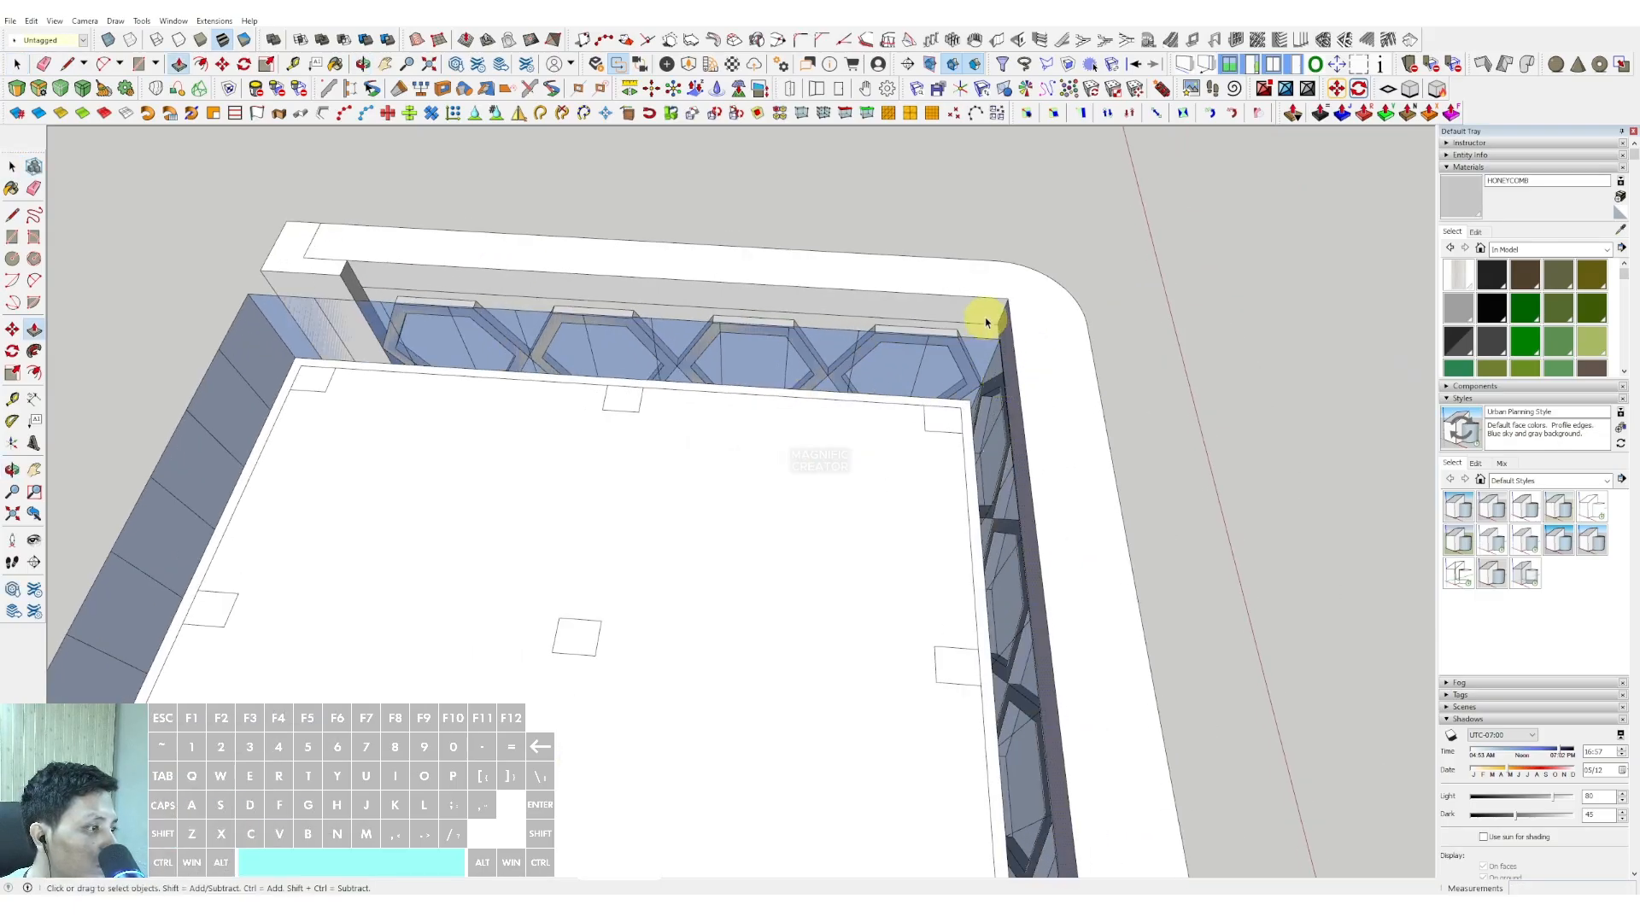
{"action": "key", "text": "p"}
{"action": "left_click", "coordinate": [972, 323]}
{"action": "left_click", "coordinate": [980, 340]}
{"action": "key", "text": "space"}
- Select the whole L-shaped roof frame and make it a group
{"action": "scroll", "coordinate": [965, 358], "scroll_direction": "down", "scroll_amount": 3}
{"action": "middle_click_drag", "start_coordinate": [421, 289], "coordinate": [612, 362]}
{"action": "scroll", "coordinate": [612, 362], "scroll_direction": "down", "scroll_amount": 4}
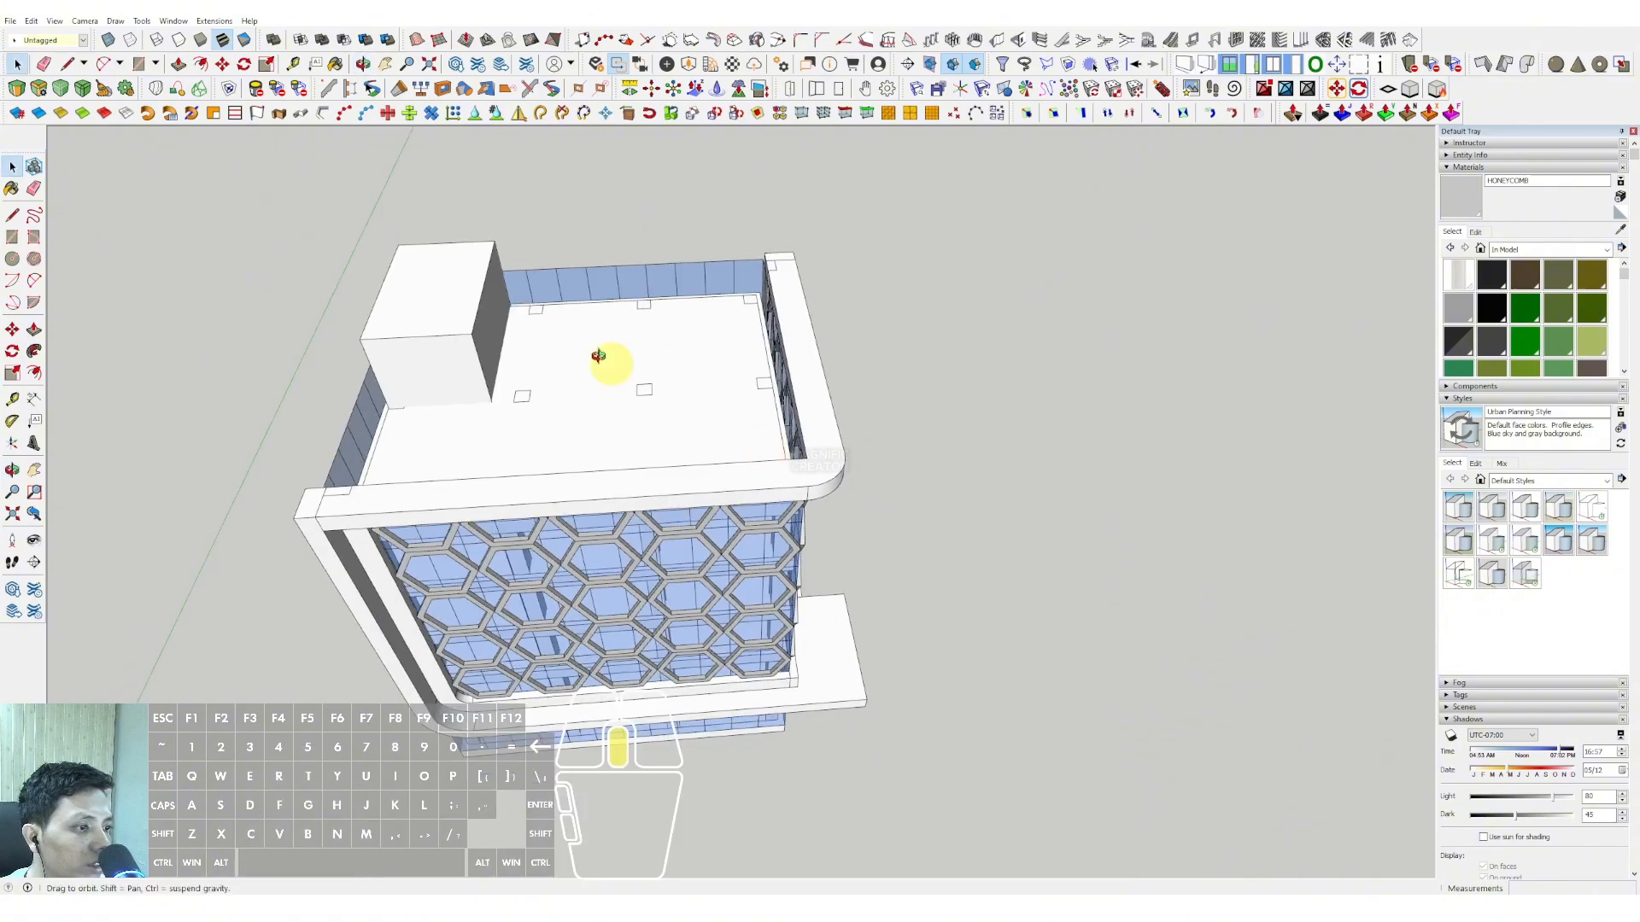
{"action": "middle_click_drag", "start_coordinate": [705, 398], "coordinate": [739, 266]}
{"action": "scroll", "coordinate": [721, 242], "scroll_direction": "up", "scroll_amount": 1}
{"action": "triple_click", "coordinate": [705, 217]}
{"action": "right_click", "coordinate": [706, 218]}
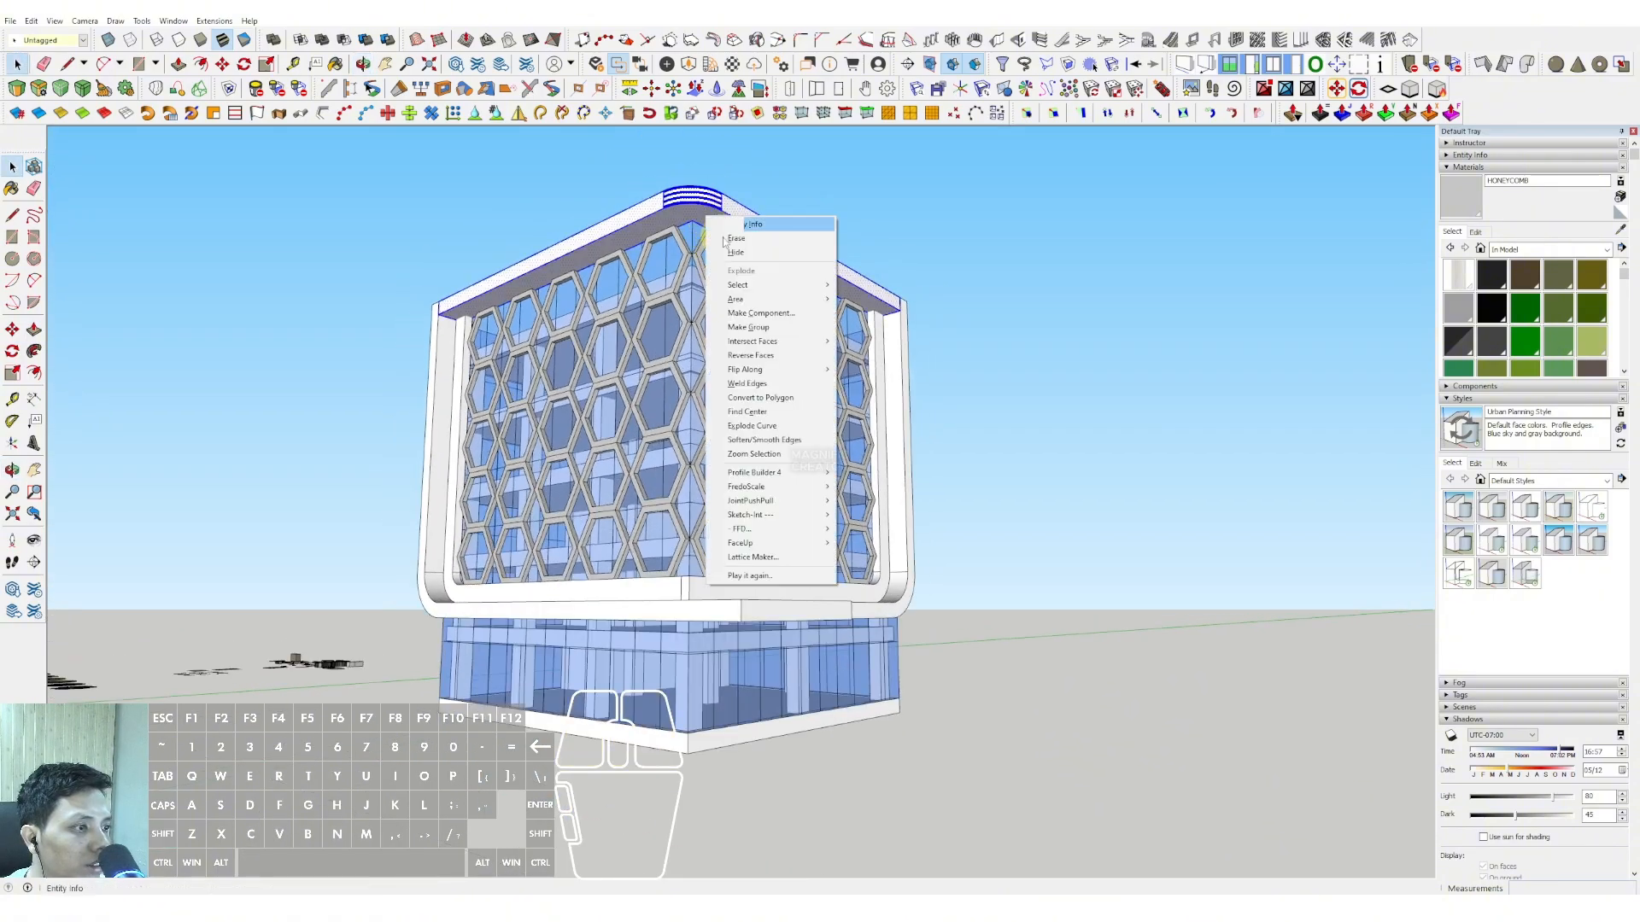
{"action": "left_click", "coordinate": [743, 332]}
- Open the band with the projecting entrance slab, Push/Pull the slab's end face to the start of the rounded corner, and close the band
{"action": "middle_click_drag", "start_coordinate": [676, 405], "coordinate": [598, 543]}
{"action": "scroll", "coordinate": [598, 543], "scroll_direction": "up", "scroll_amount": 1}
{"action": "left_click", "coordinate": [599, 543]}
{"action": "double_click", "coordinate": [599, 543]}
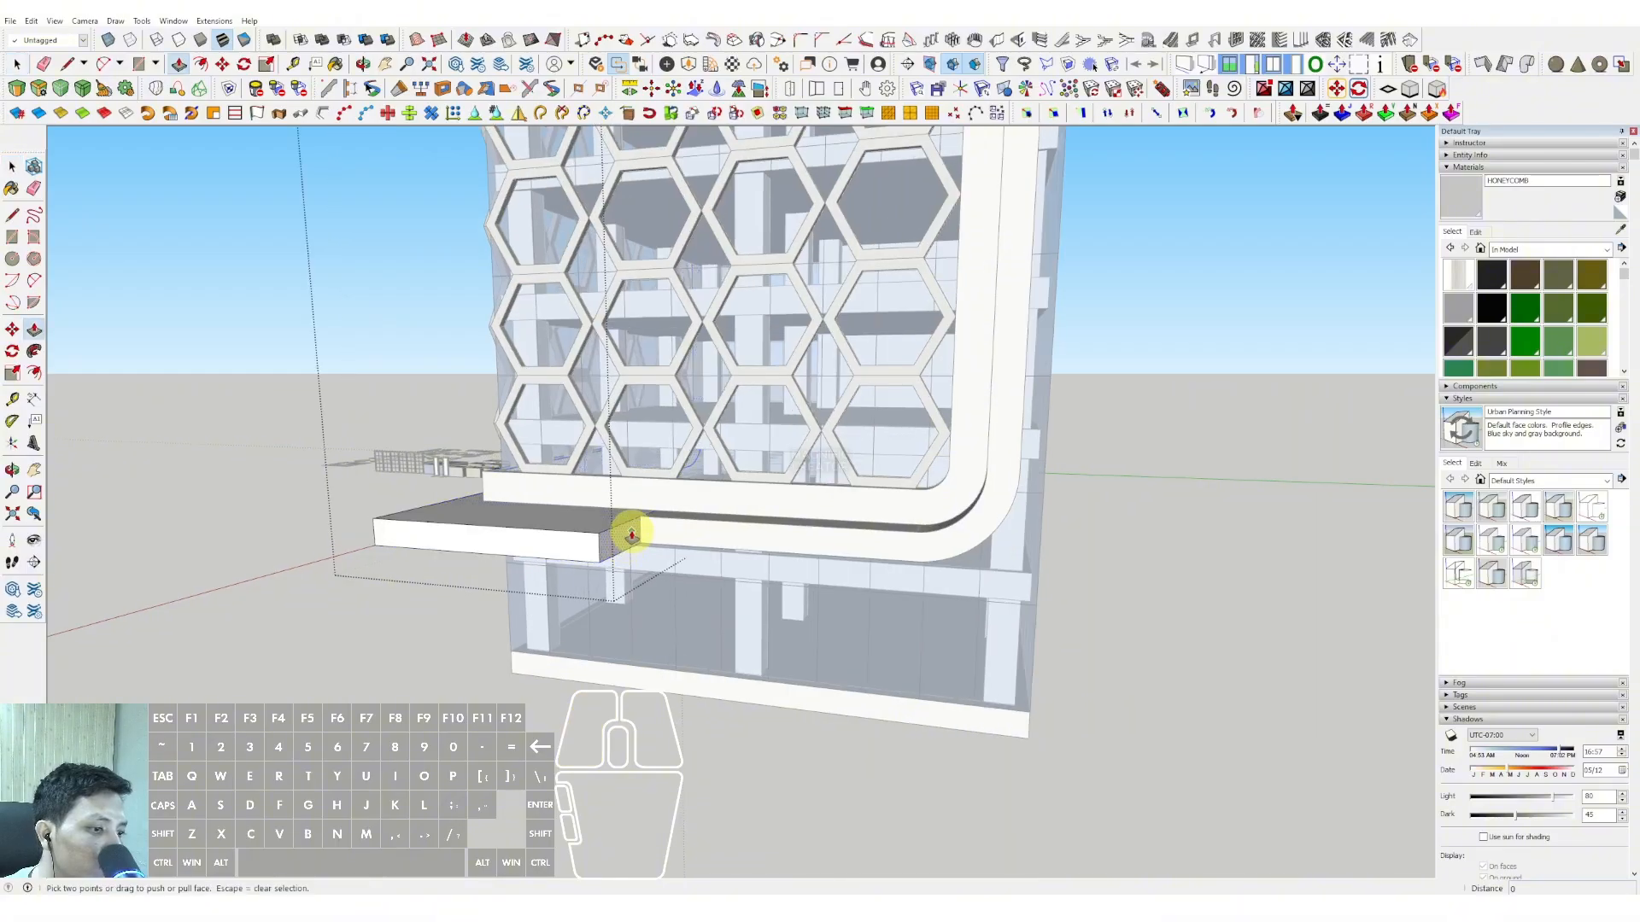
{"action": "key", "text": "p"}
{"action": "left_click", "coordinate": [912, 530]}
{"action": "key", "text": "space"}
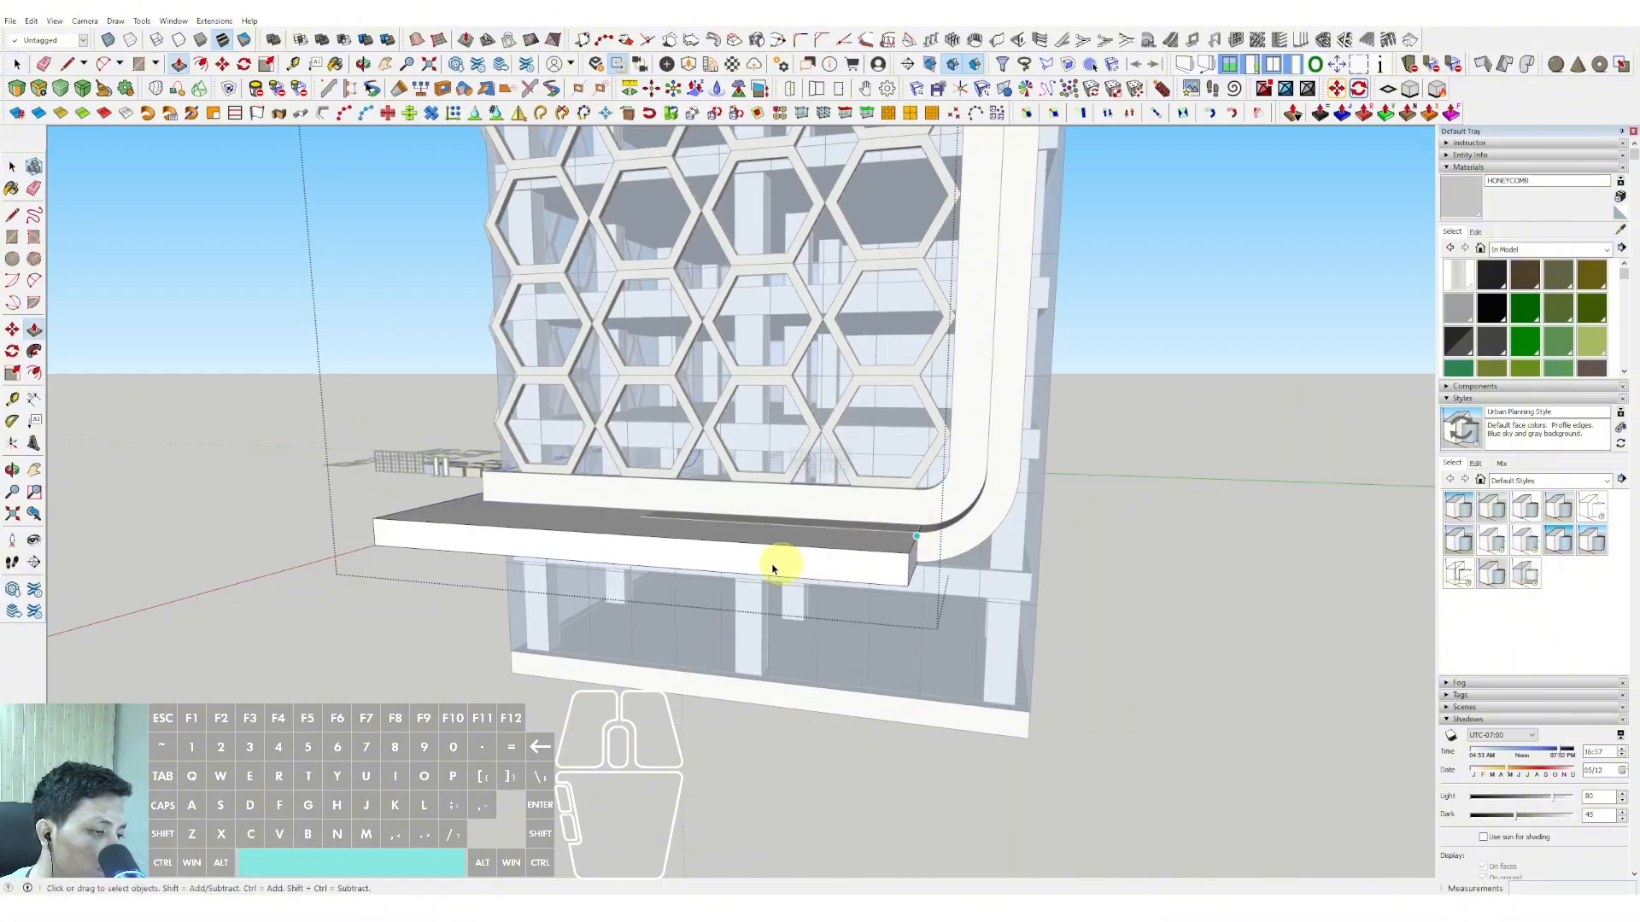
{"action": "middle_click_drag", "start_coordinate": [780, 561], "coordinate": [1196, 359]}
{"action": "scroll", "coordinate": [798, 457], "scroll_direction": "down", "scroll_amount": 3}
{"action": "middle_click_drag", "start_coordinate": [798, 457], "coordinate": [1124, 396]}
{"action": "left_click", "coordinate": [1124, 395]}
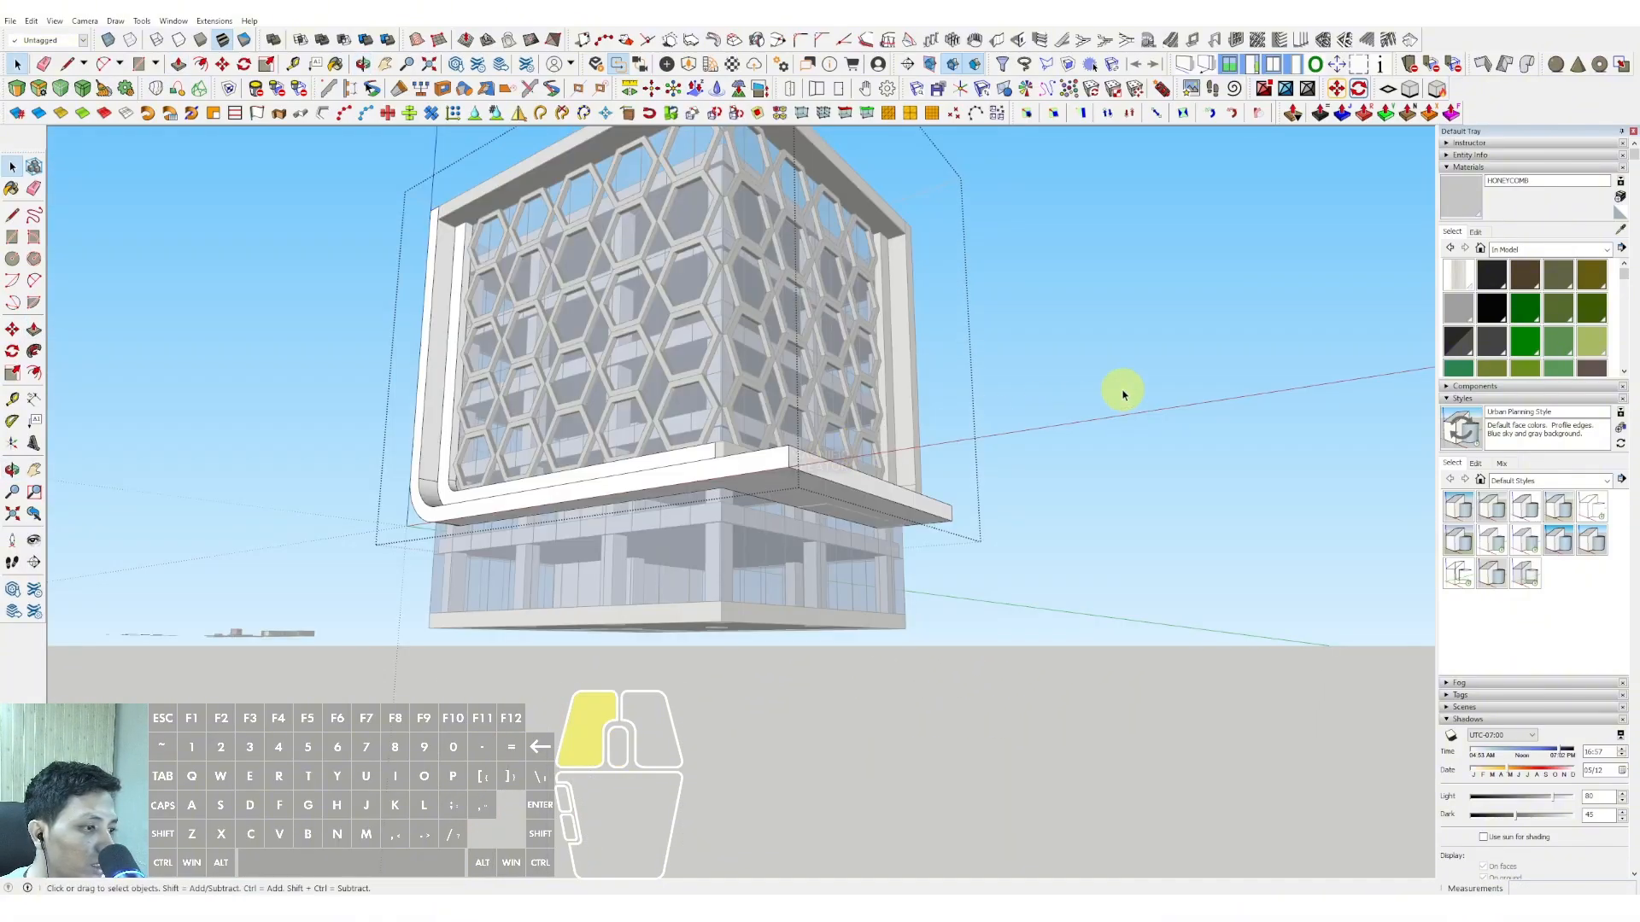
- Draw two rectangles on the ground around the building's corner beneath the projecting slab, the second about 13674 by 4292 mm
{"action": "scroll", "coordinate": [728, 464], "scroll_direction": "down", "scroll_amount": 1}
{"action": "middle_click_drag", "start_coordinate": [728, 465], "coordinate": [810, 592]}
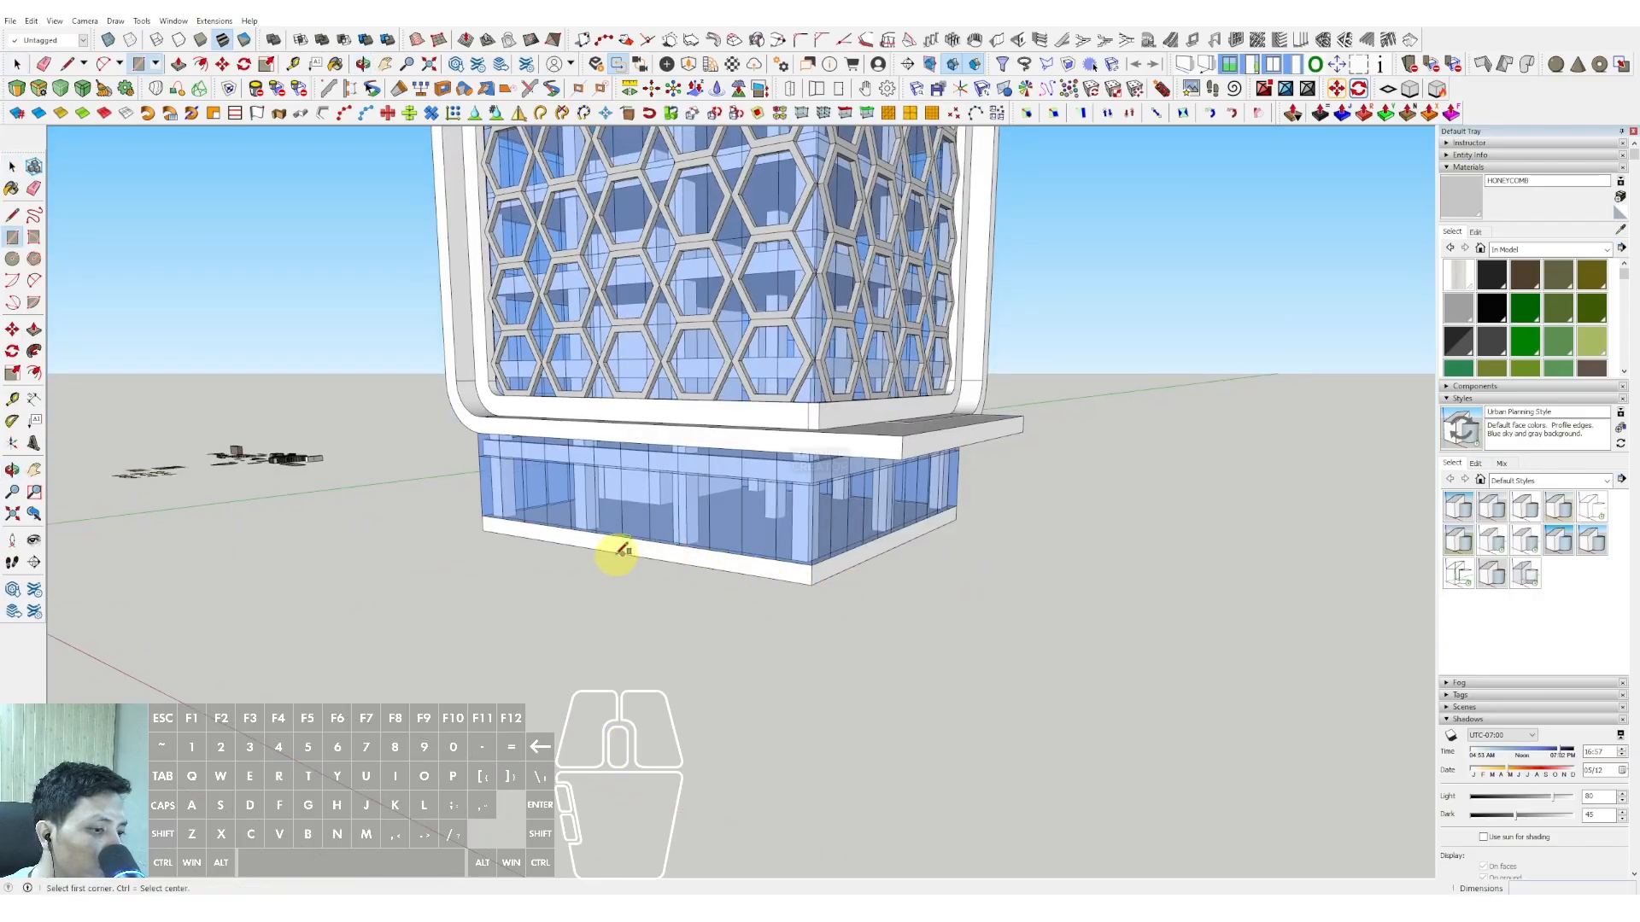
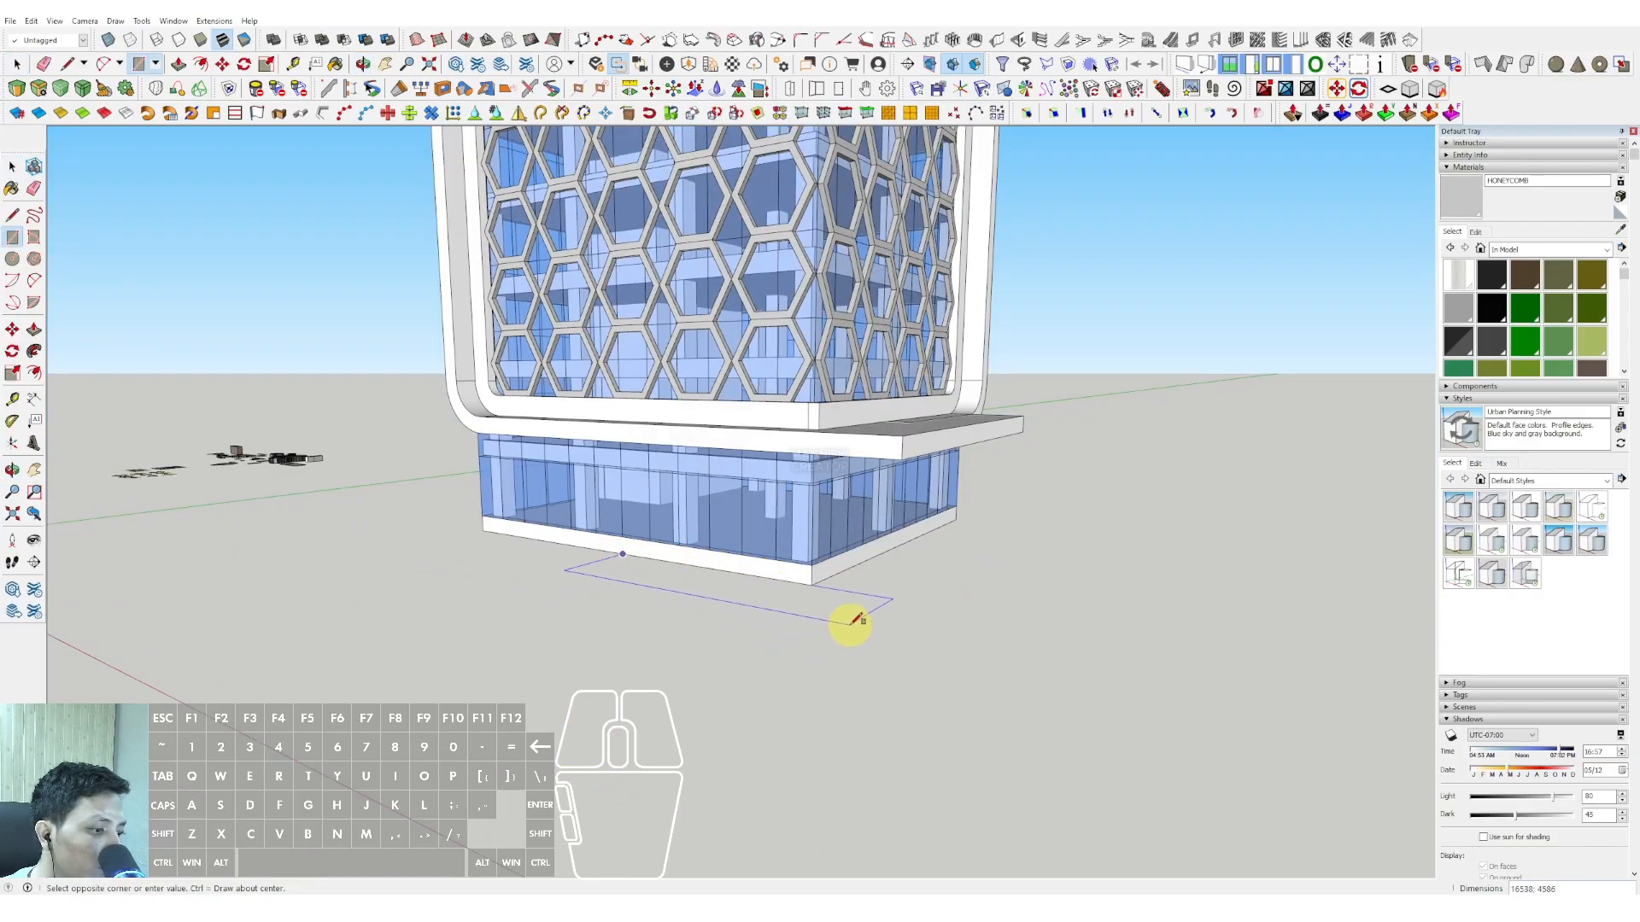
{"action": "left_click", "coordinate": [888, 604]}
{"action": "key", "text": "space"}
{"action": "scroll", "coordinate": [888, 606], "scroll_direction": "up", "scroll_amount": 2}
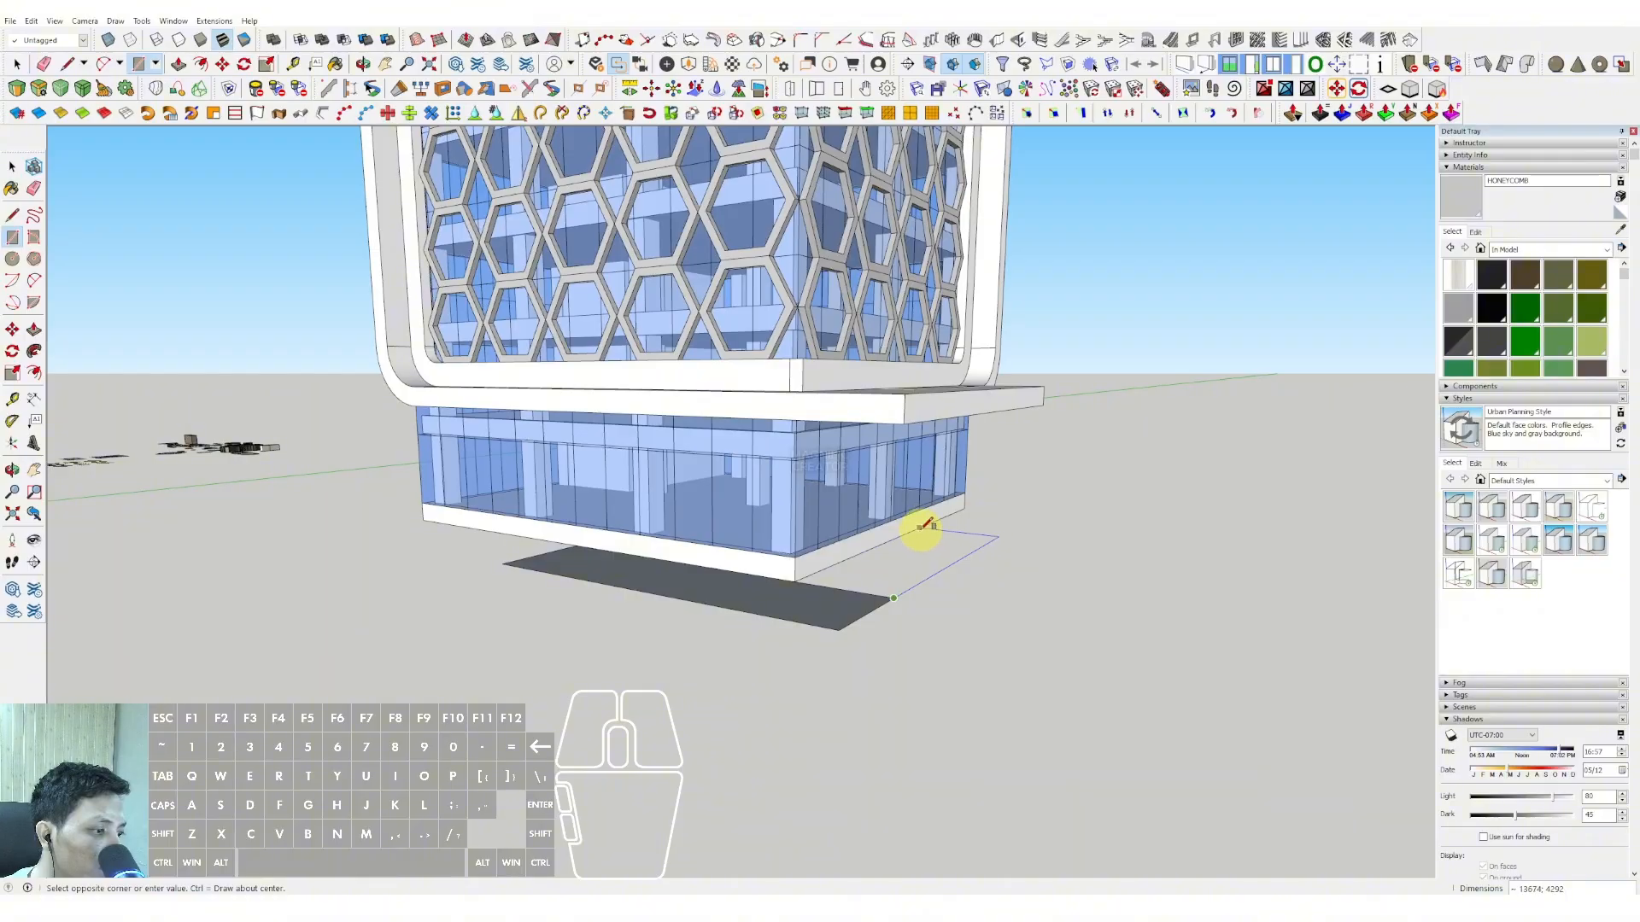
{"action": "left_click", "coordinate": [920, 528]}
{"action": "key", "text": "space"}
- Erase the edge dividing the two ground rectangles and extrude the merged face upward 1000 mm
{"action": "left_click", "coordinate": [865, 594]}
{"action": "key", "text": "Delete"}
{"action": "key", "text": "p"}
{"action": "left_click", "coordinate": [893, 575]}
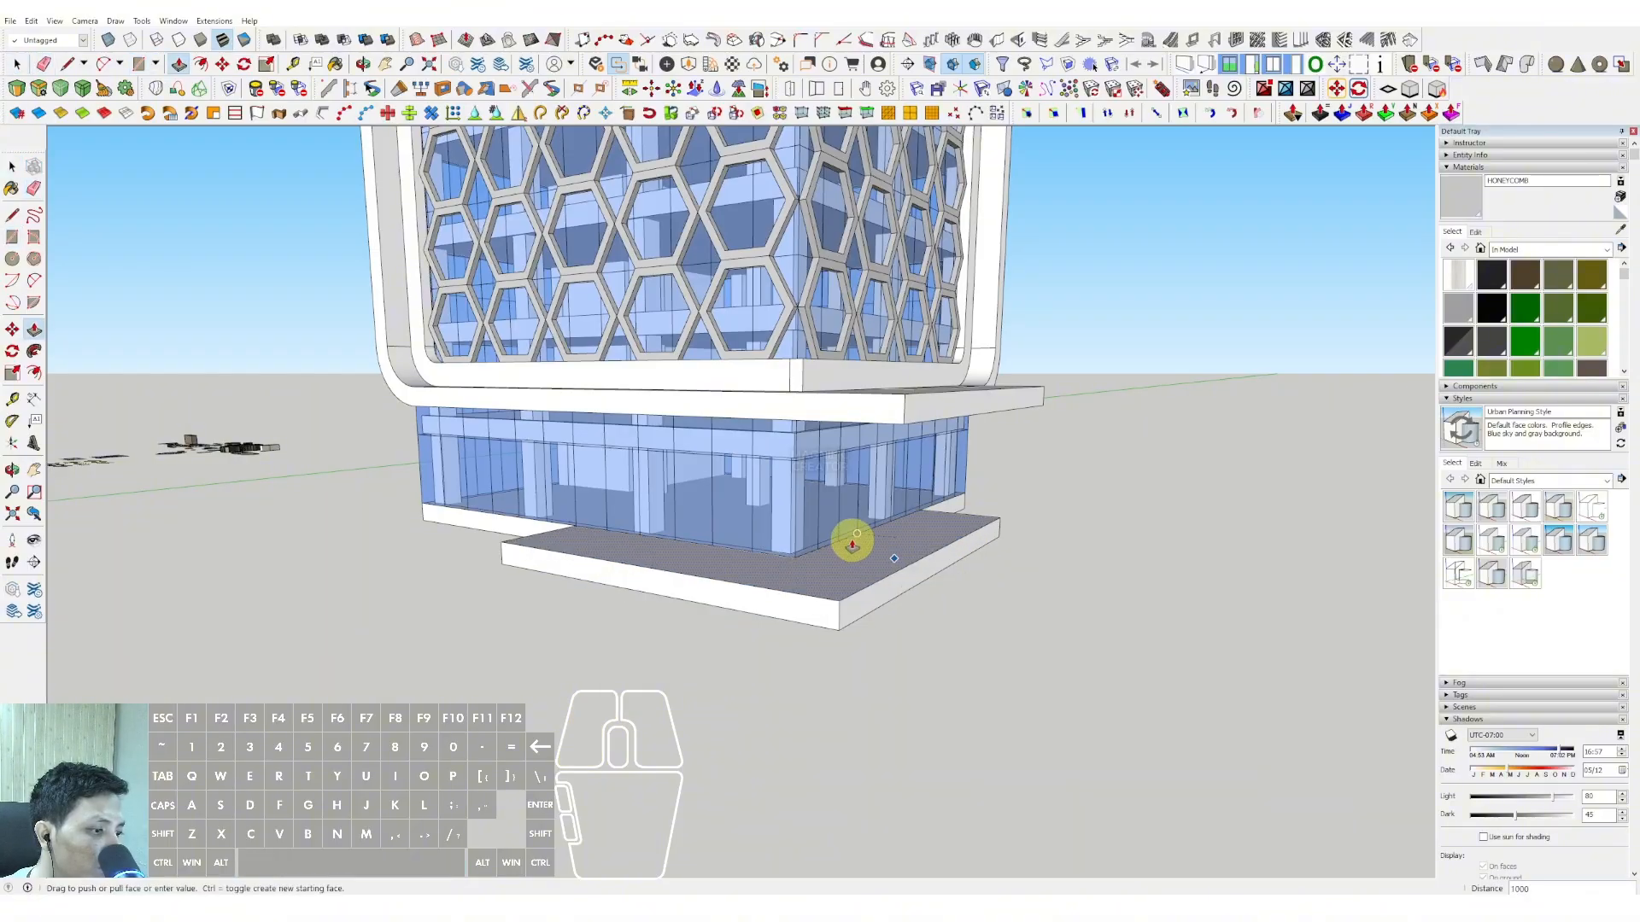
{"action": "left_click", "coordinate": [852, 540]}
- Select the whole entrance platform and make it a group
{"action": "key", "text": "space"}
{"action": "triple_click", "coordinate": [883, 552]}
{"action": "right_click", "coordinate": [883, 552]}
{"action": "left_click", "coordinate": [915, 661]}
- Open the entrance platform group and shift its long outer side, using the overhanging slab's corner as reference
{"action": "scroll", "coordinate": [814, 597], "scroll_direction": "down", "scroll_amount": 3}
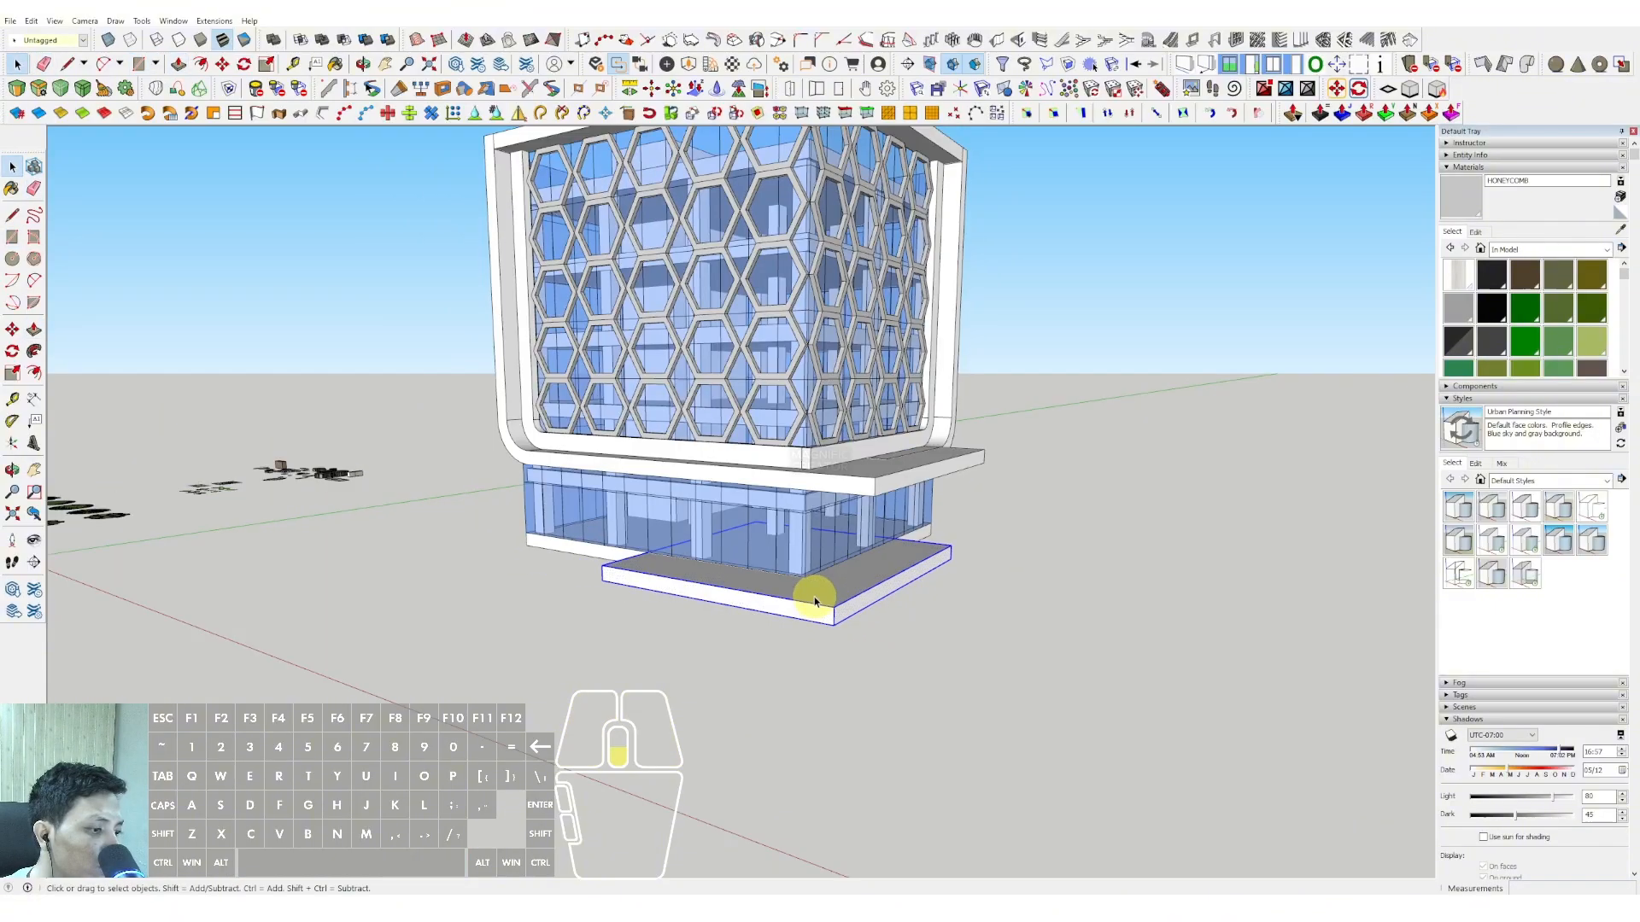
{"action": "scroll", "coordinate": [814, 603], "scroll_direction": "down", "scroll_amount": 2}
{"action": "middle_click_drag", "start_coordinate": [814, 600], "coordinate": [542, 571]}
{"action": "scroll", "coordinate": [721, 578], "scroll_direction": "up", "scroll_amount": 5}
{"action": "scroll", "coordinate": [520, 578], "scroll_direction": "up", "scroll_amount": 5}
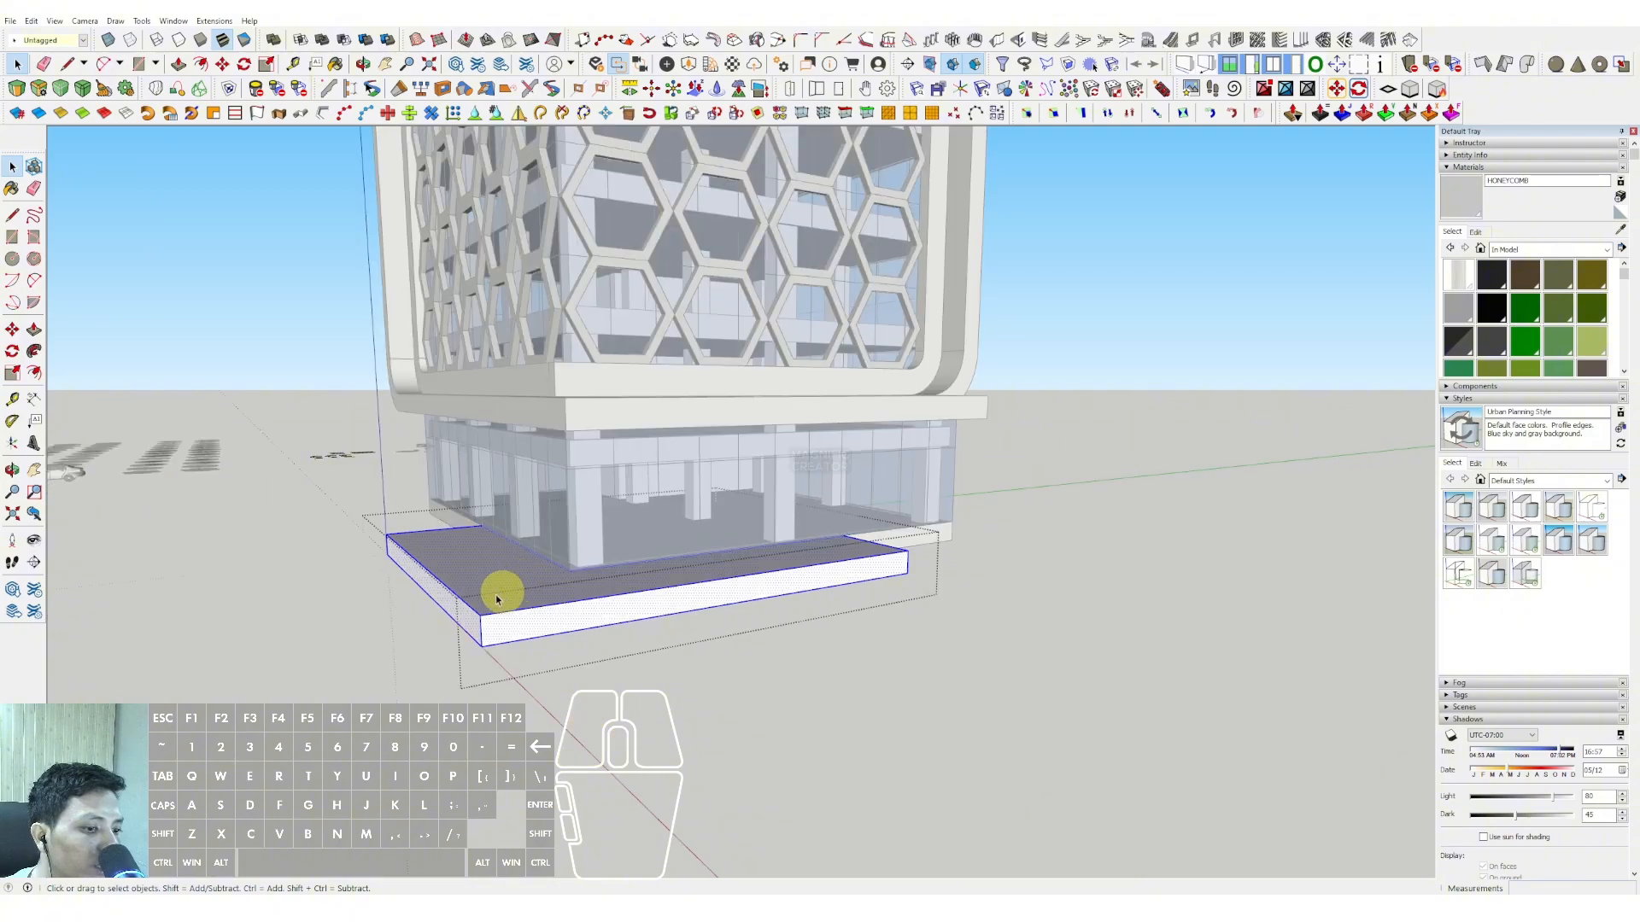
{"action": "scroll", "coordinate": [498, 600], "scroll_direction": "up", "scroll_amount": 2}
{"action": "key", "text": "v"}
{"action": "left_click", "coordinate": [461, 608]}
{"action": "left_click", "coordinate": [546, 383]}
{"action": "middle_click_drag", "start_coordinate": [549, 384], "coordinate": [767, 396]}
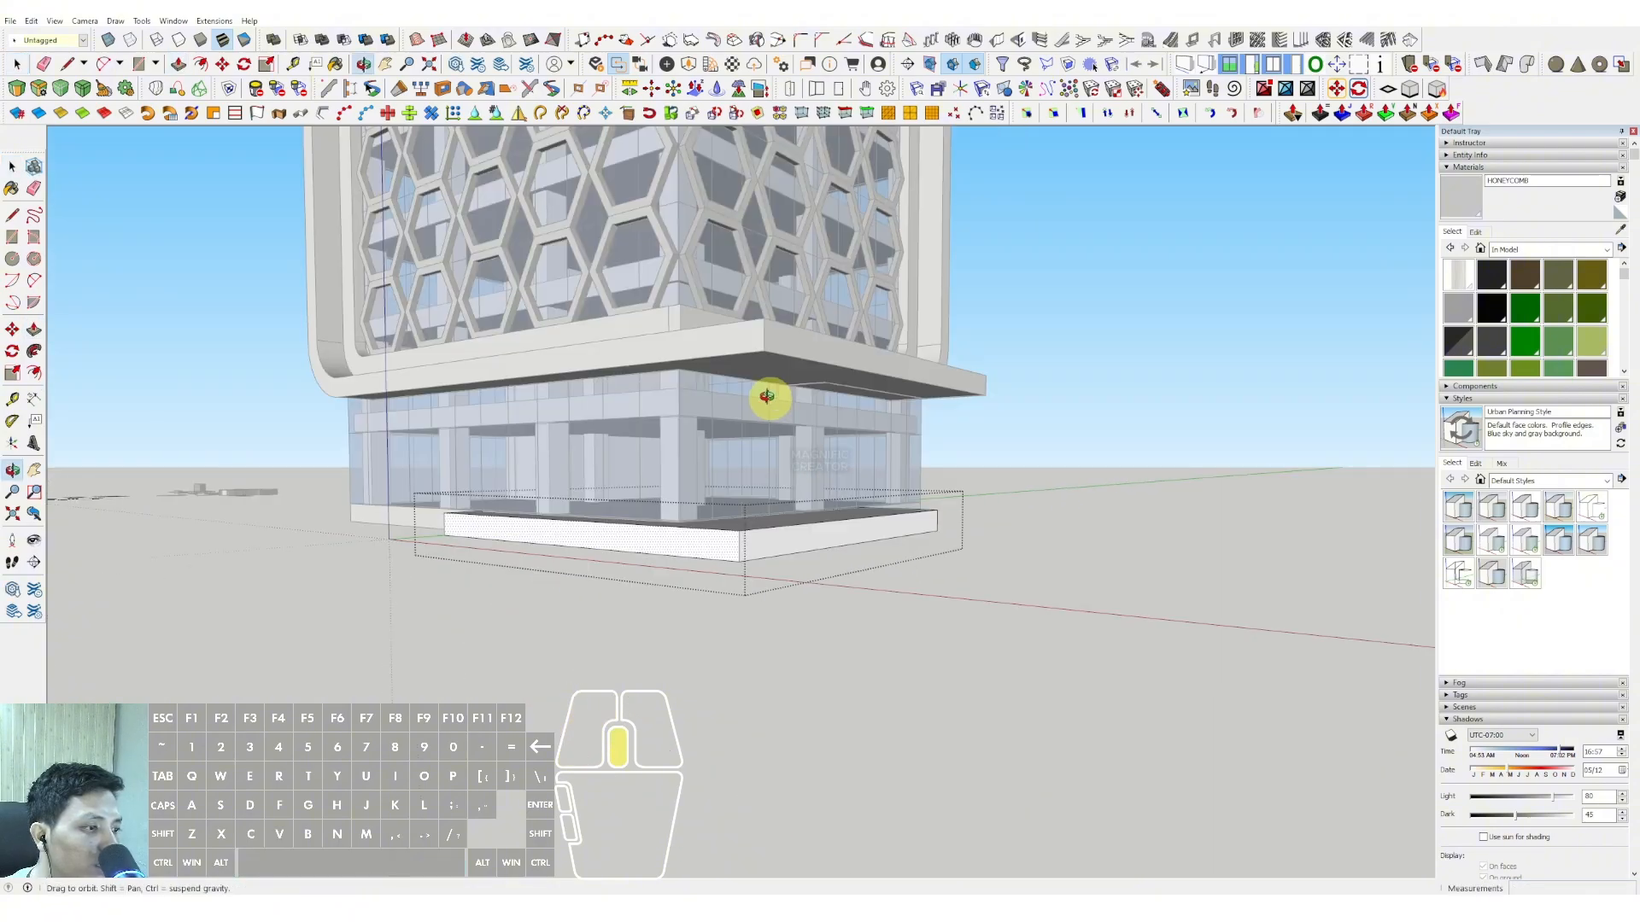
- Reopen the entrance platform, move its end face outward beyond the overhanging slab, and close the group
{"action": "key", "text": "space"}
{"action": "double_click", "coordinate": [849, 360]}
{"action": "middle_click_drag", "start_coordinate": [702, 560], "coordinate": [881, 548]}
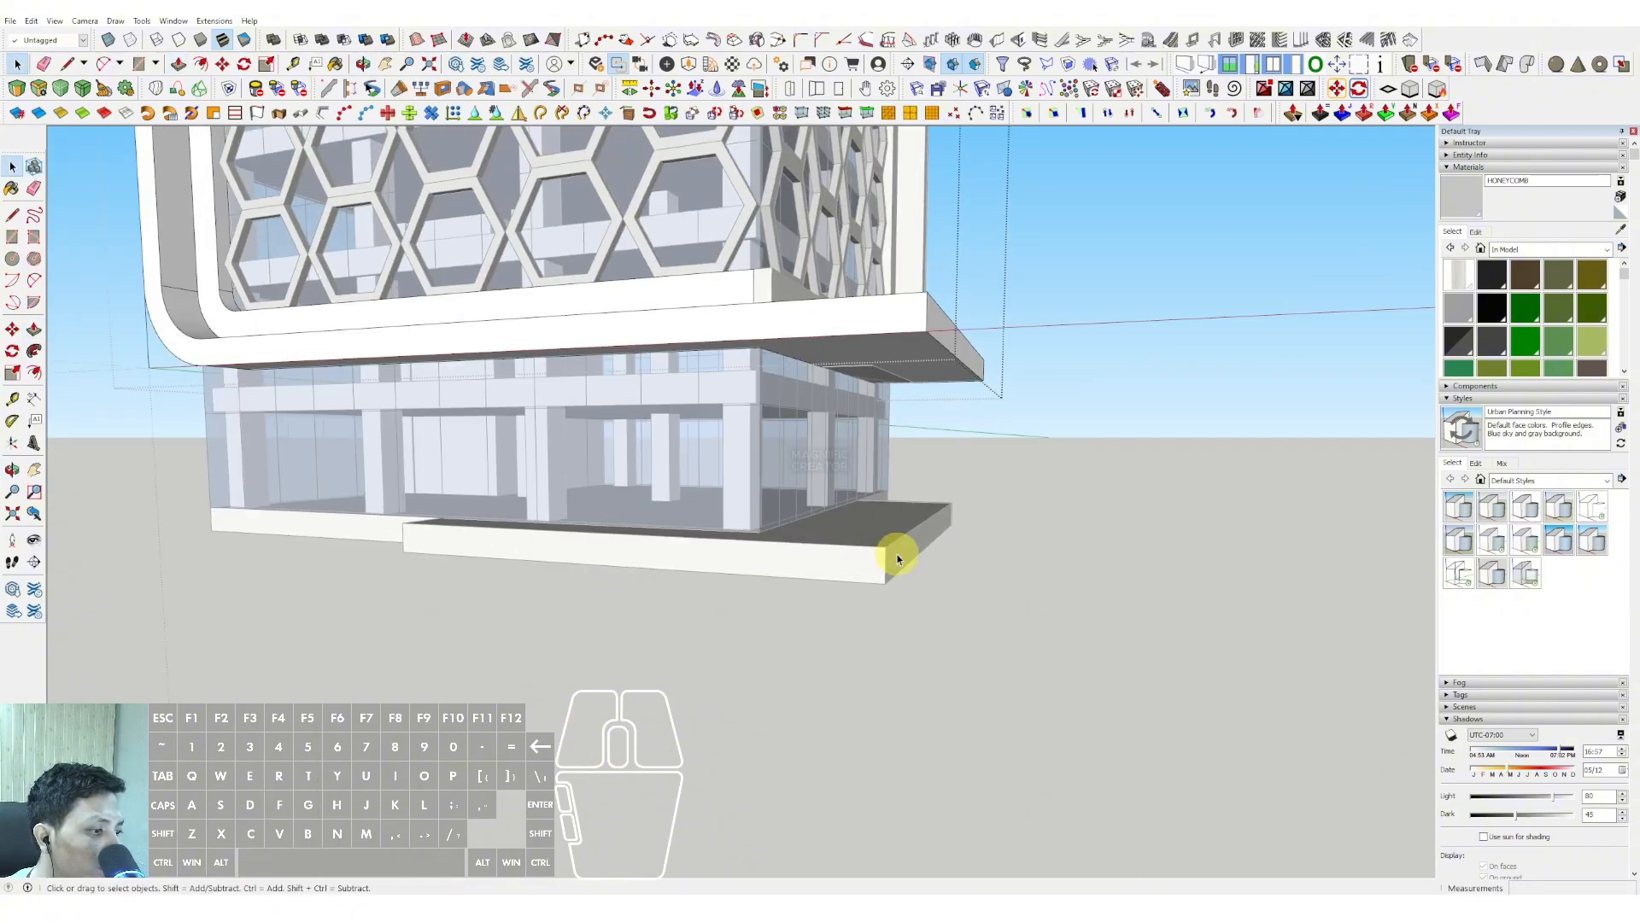
{"action": "double_click", "coordinate": [897, 559]}
{"action": "key", "text": "v"}
{"action": "left_click", "coordinate": [901, 546]}
{"action": "left_click", "coordinate": [1003, 563]}
{"action": "key", "text": "space"}
{"action": "middle_click_drag", "start_coordinate": [1003, 567], "coordinate": [1098, 474]}
{"action": "left_click", "coordinate": [1097, 474]}
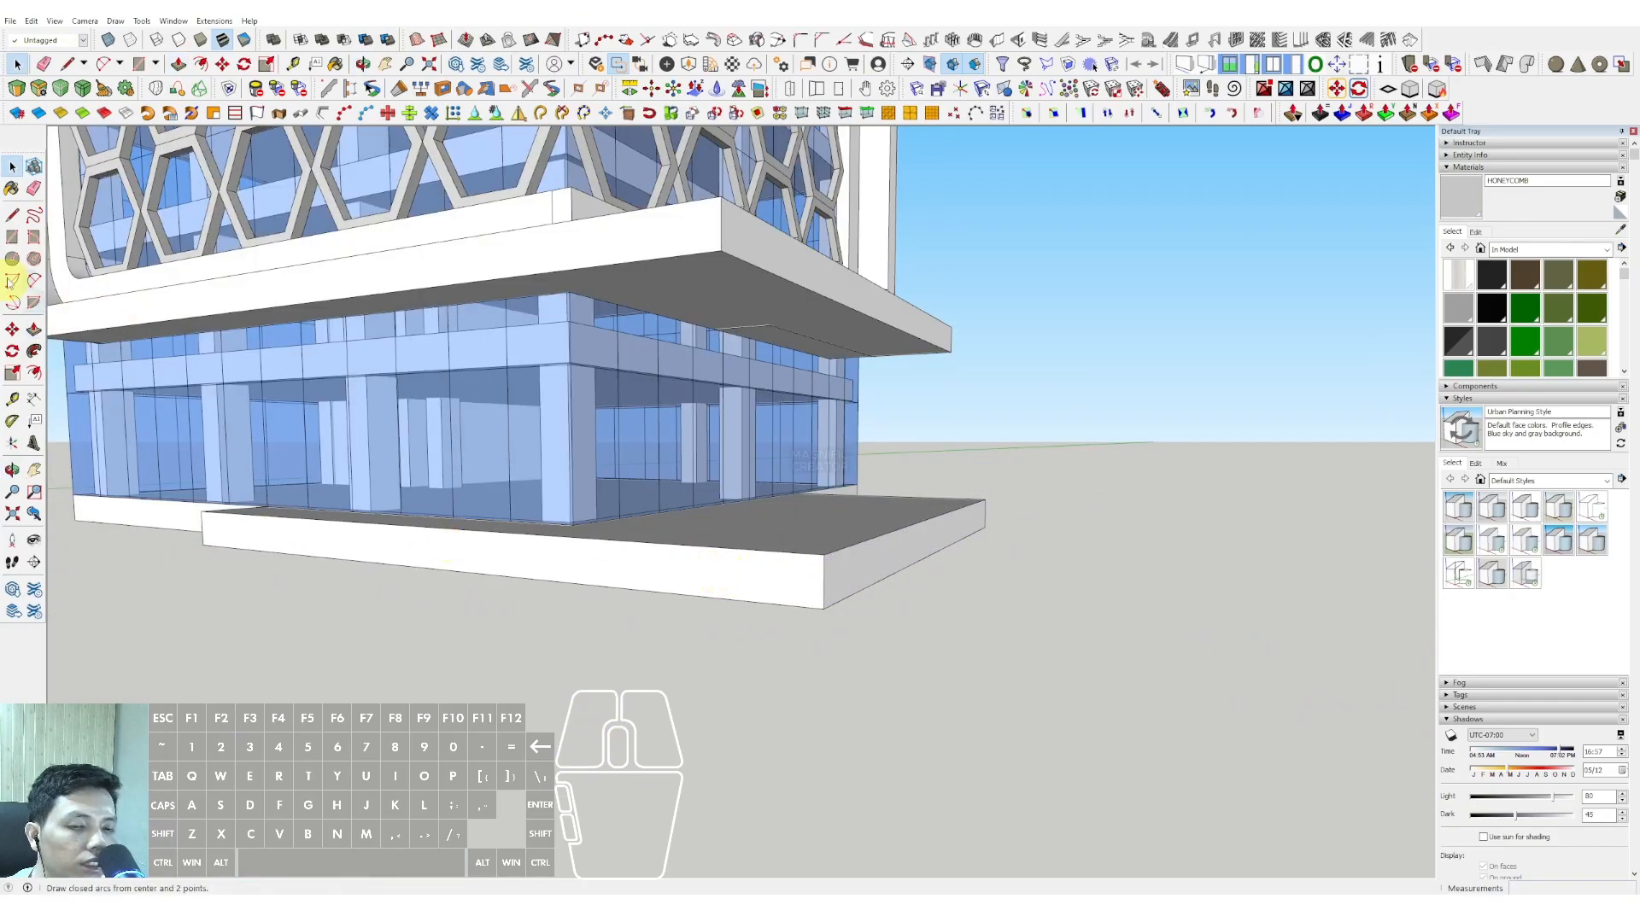
- Draw a 150 by 400 mm step profile at the platform's bottom corner and extrude it along the platform's side
{"action": "left_click", "coordinate": [34, 239]}
{"action": "middle_click_drag", "start_coordinate": [820, 547], "coordinate": [756, 621]}
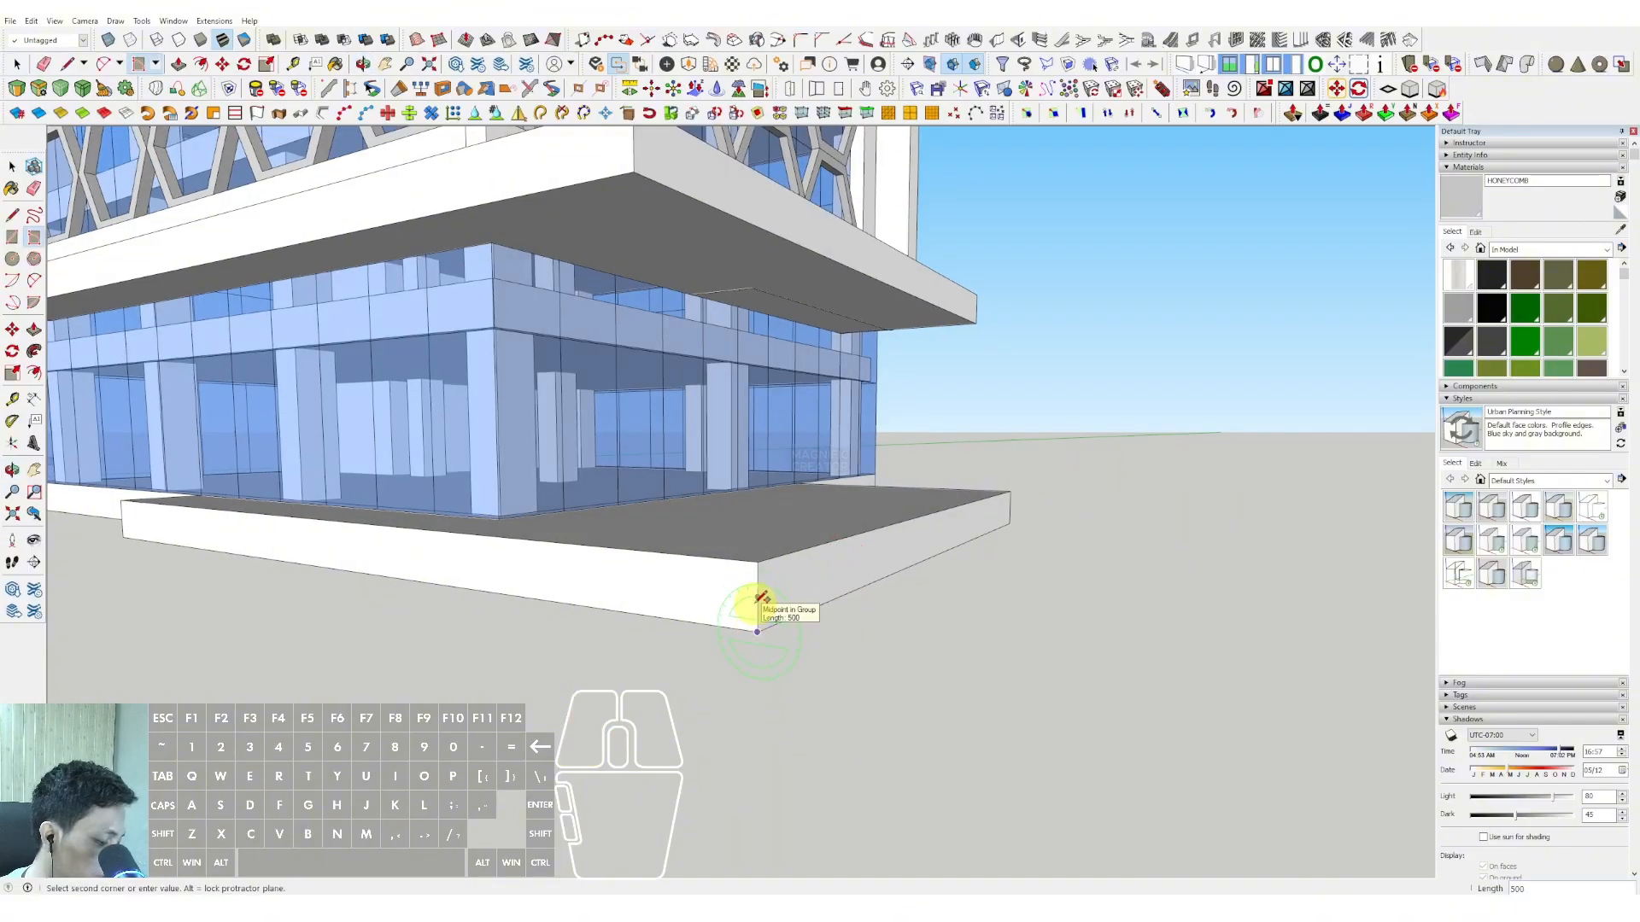
{"action": "middle_click_drag", "start_coordinate": [758, 601], "coordinate": [823, 633]}
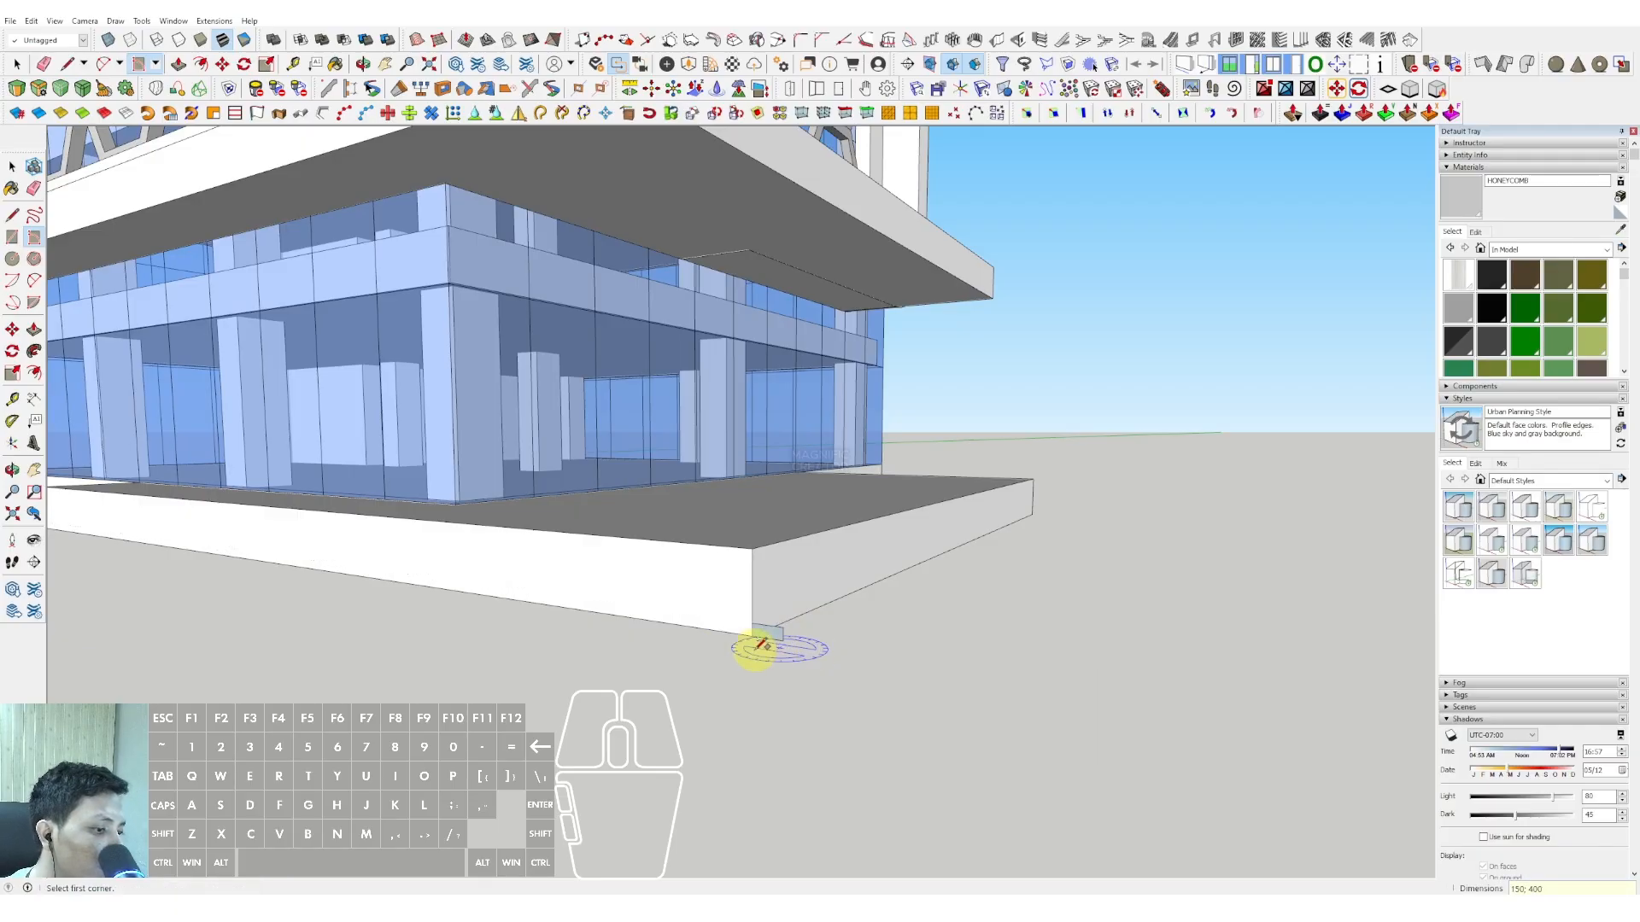
{"action": "key", "text": "space"}
{"action": "left_click", "coordinate": [1033, 481]}
{"action": "key", "text": "space"}
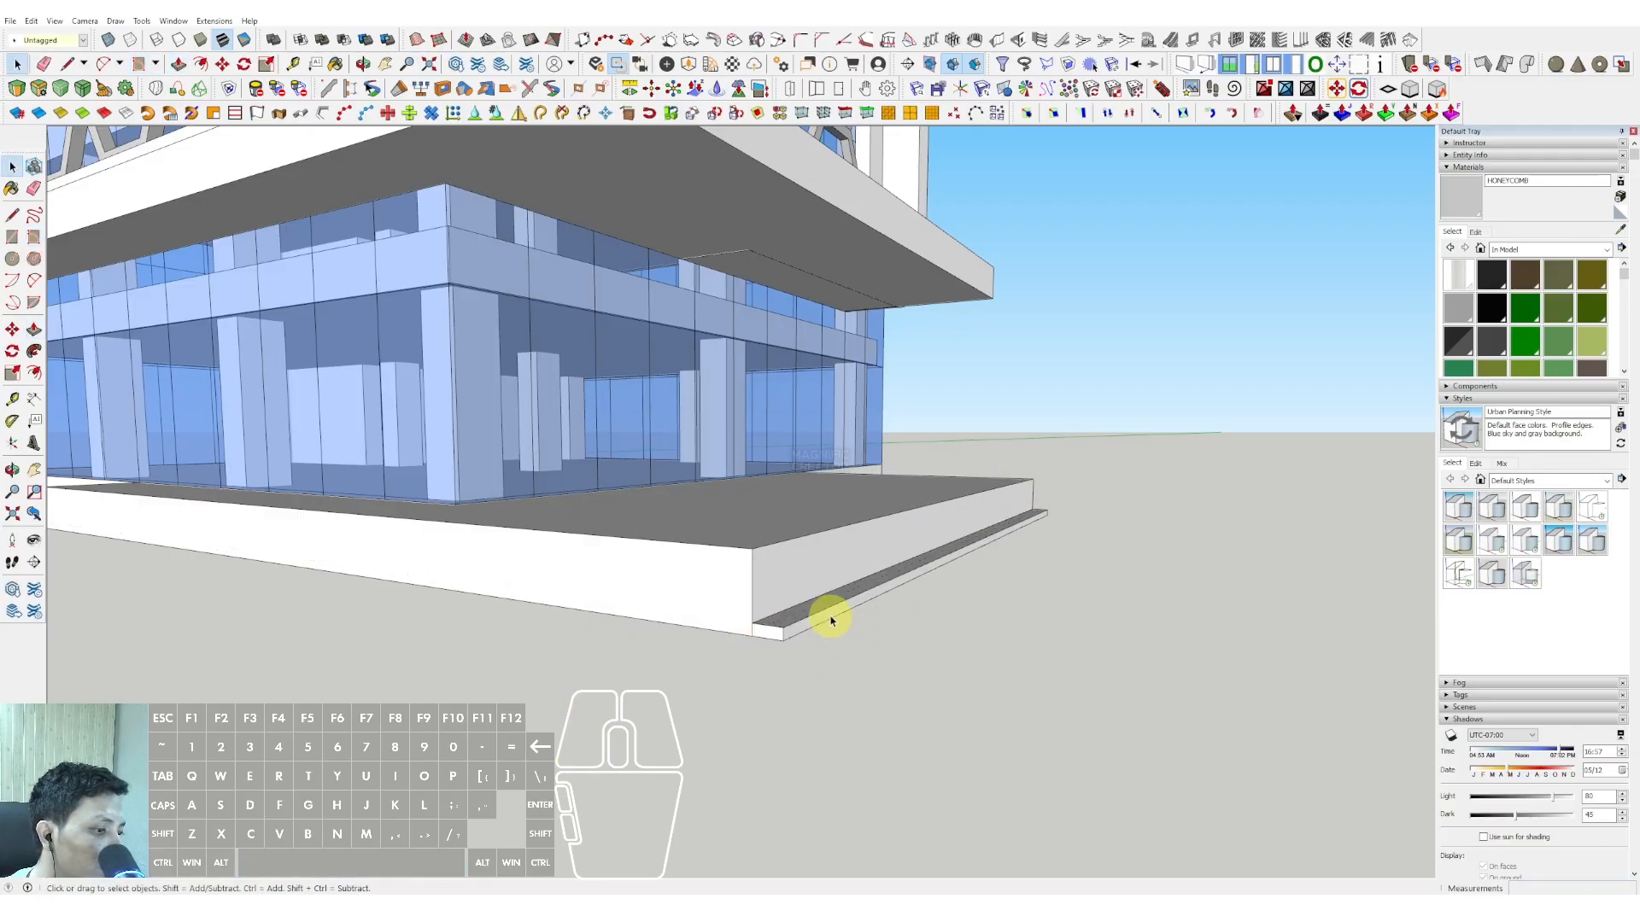
- Select the whole extruded step and make it a component
{"action": "triple_click", "coordinate": [827, 613]}
{"action": "right_click", "coordinate": [828, 614]}
{"action": "left_click", "coordinate": [880, 384]}
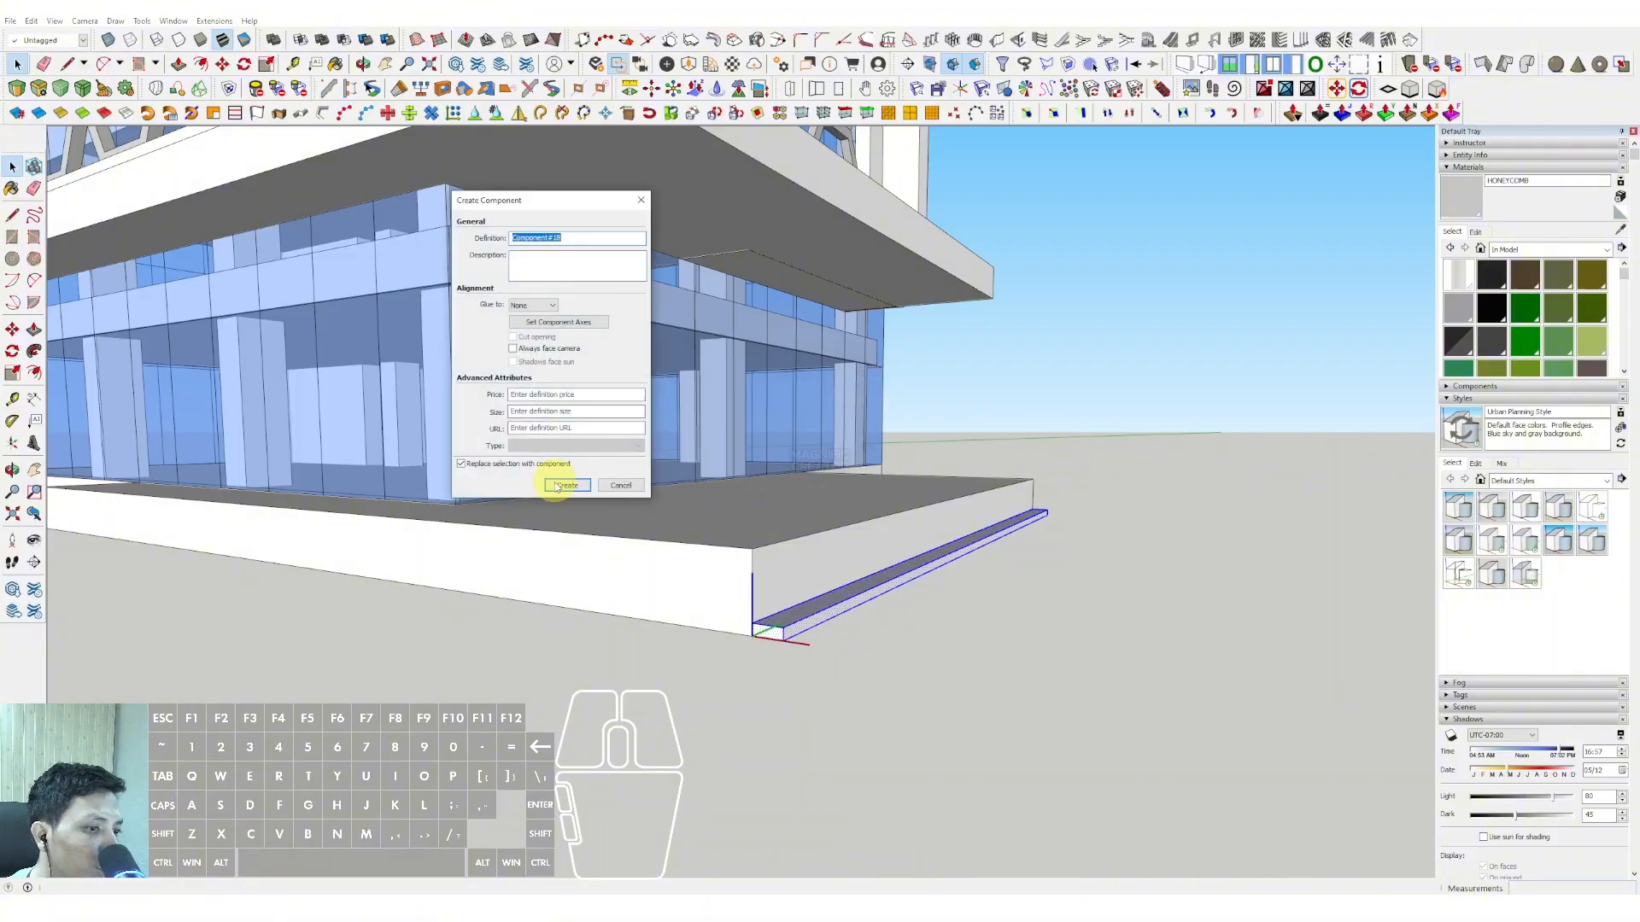
{"action": "left_click", "coordinate": [561, 487]}
- Open the platform group, Push/Pull its side face inward away from the step, and close the group
{"action": "middle_click_drag", "start_coordinate": [768, 626], "coordinate": [834, 621]}
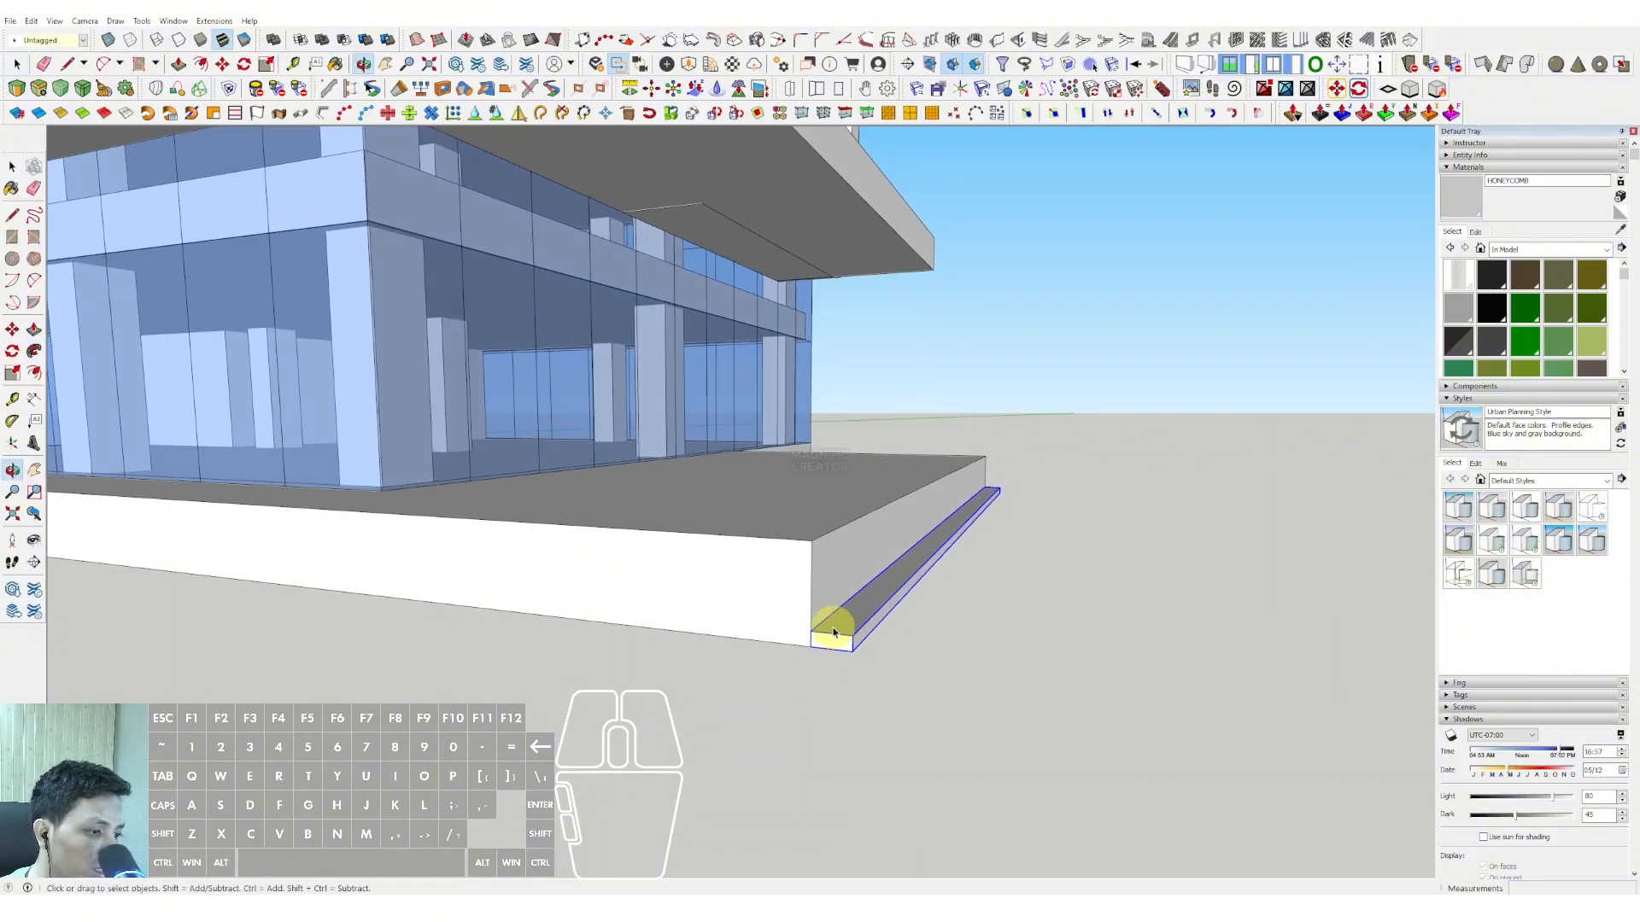
{"action": "triple_click", "coordinate": [817, 572]}
{"action": "key", "text": "p"}
{"action": "left_click", "coordinate": [858, 548]}
{"action": "left_click", "coordinate": [639, 526]}
{"action": "key", "text": "space"}
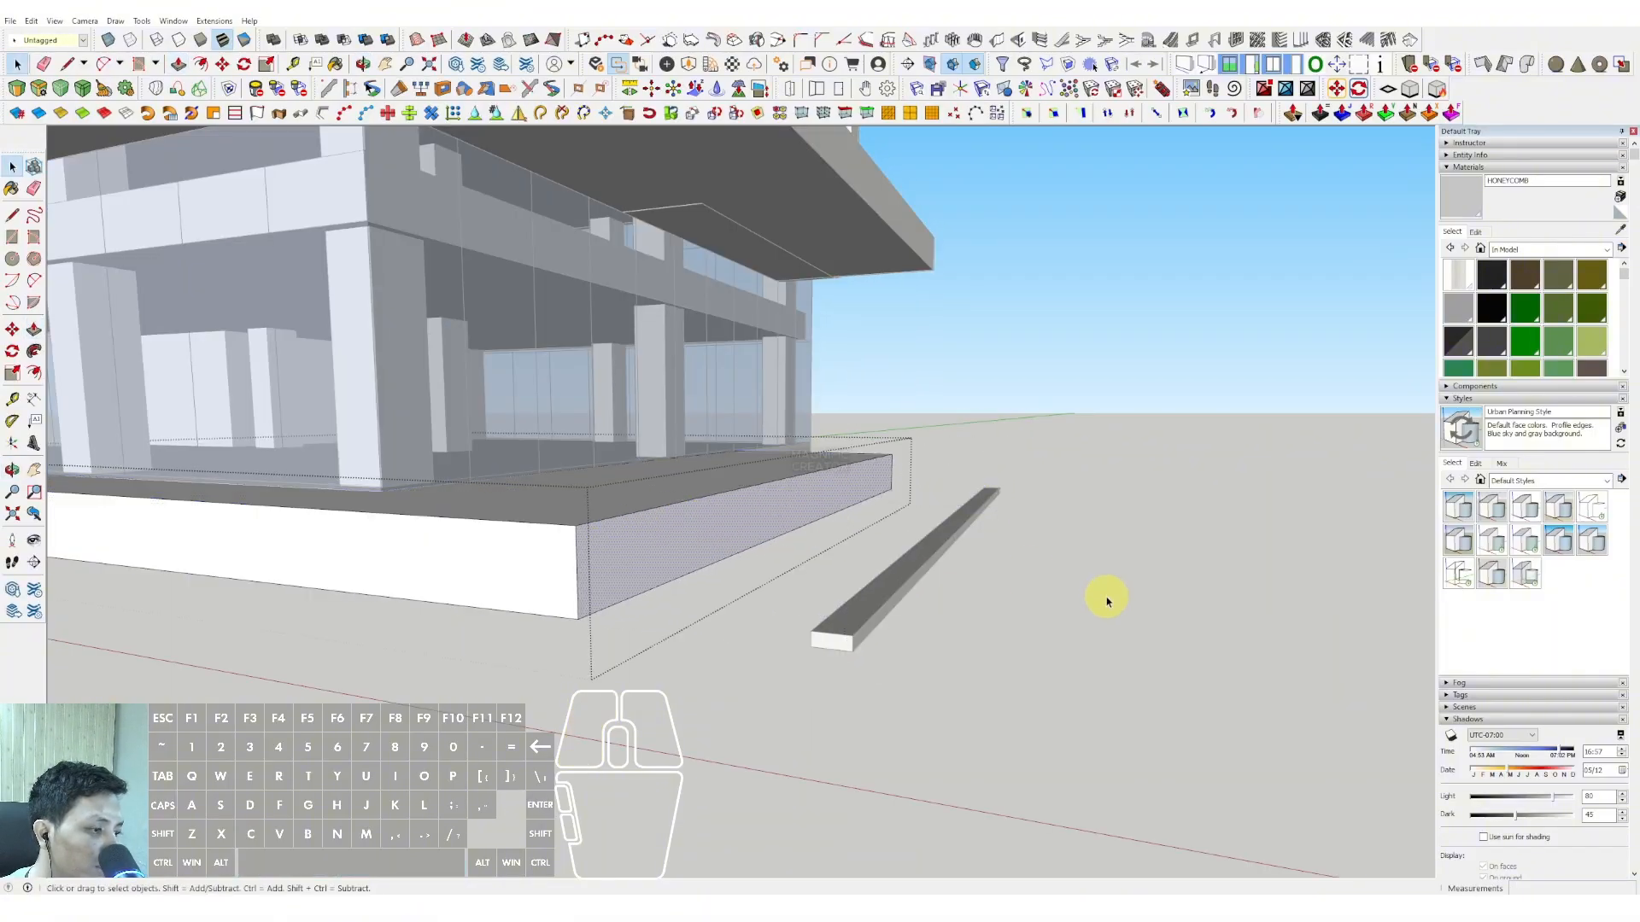
{"action": "left_click", "coordinate": [1100, 602]}
- Copy the step component twice, placing each copy one rise up and one tread back towards the platform
{"action": "left_click", "coordinate": [856, 616]}
{"action": "middle_click_drag", "start_coordinate": [857, 617], "coordinate": [837, 685]}
{"action": "key", "text": "m"}
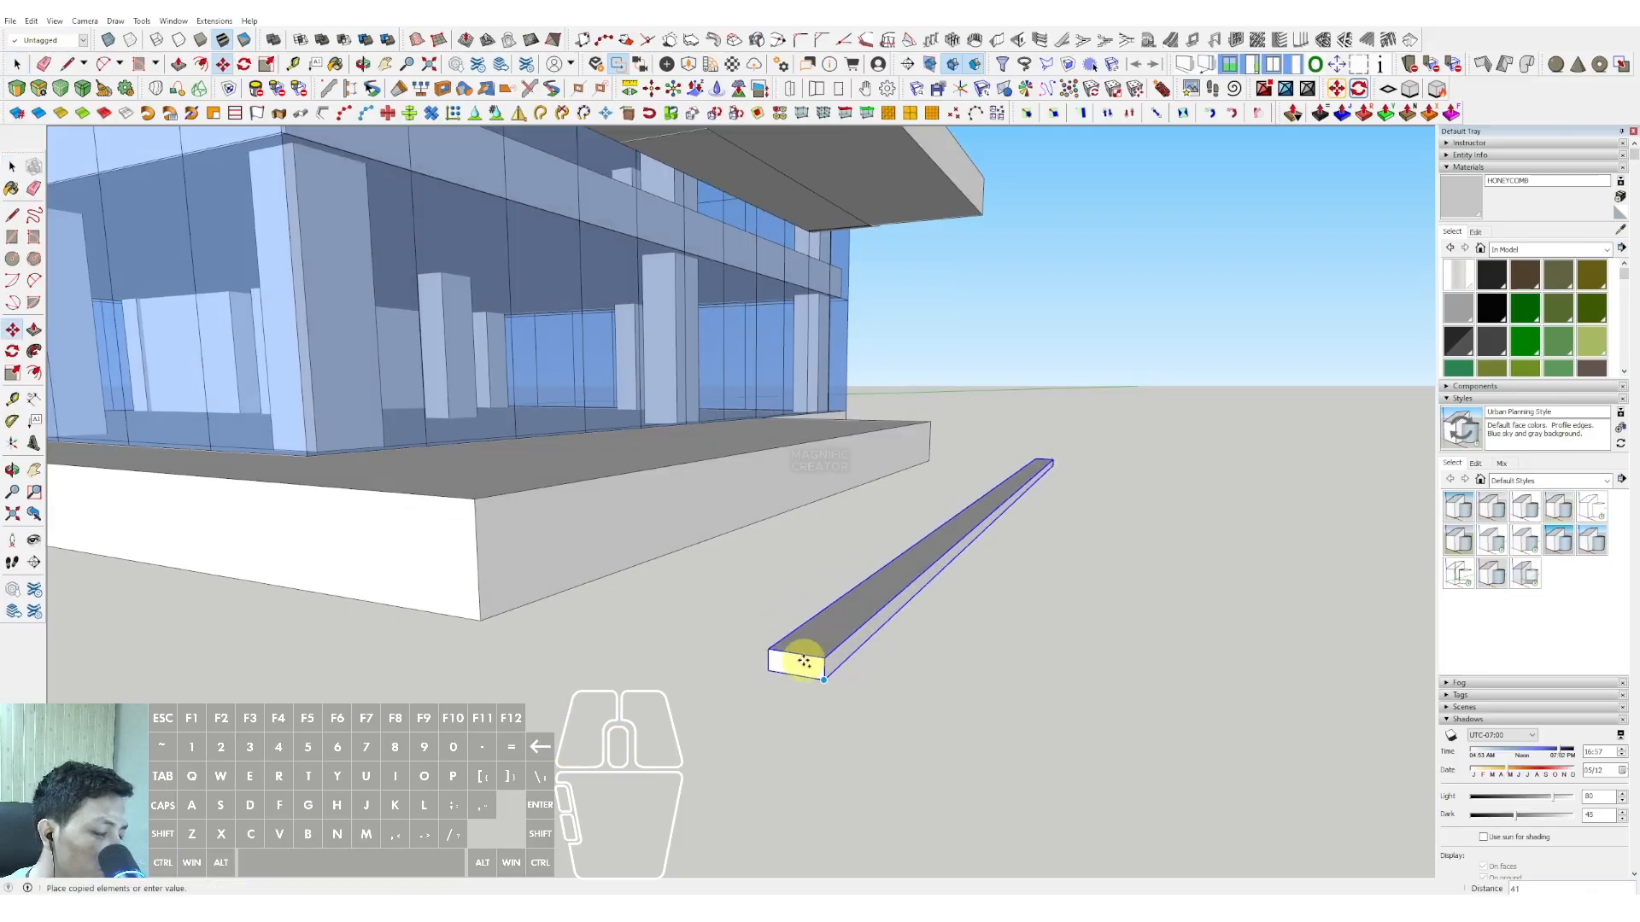
{"action": "left_click", "coordinate": [762, 653]}
{"action": "left_click", "coordinate": [776, 654]}
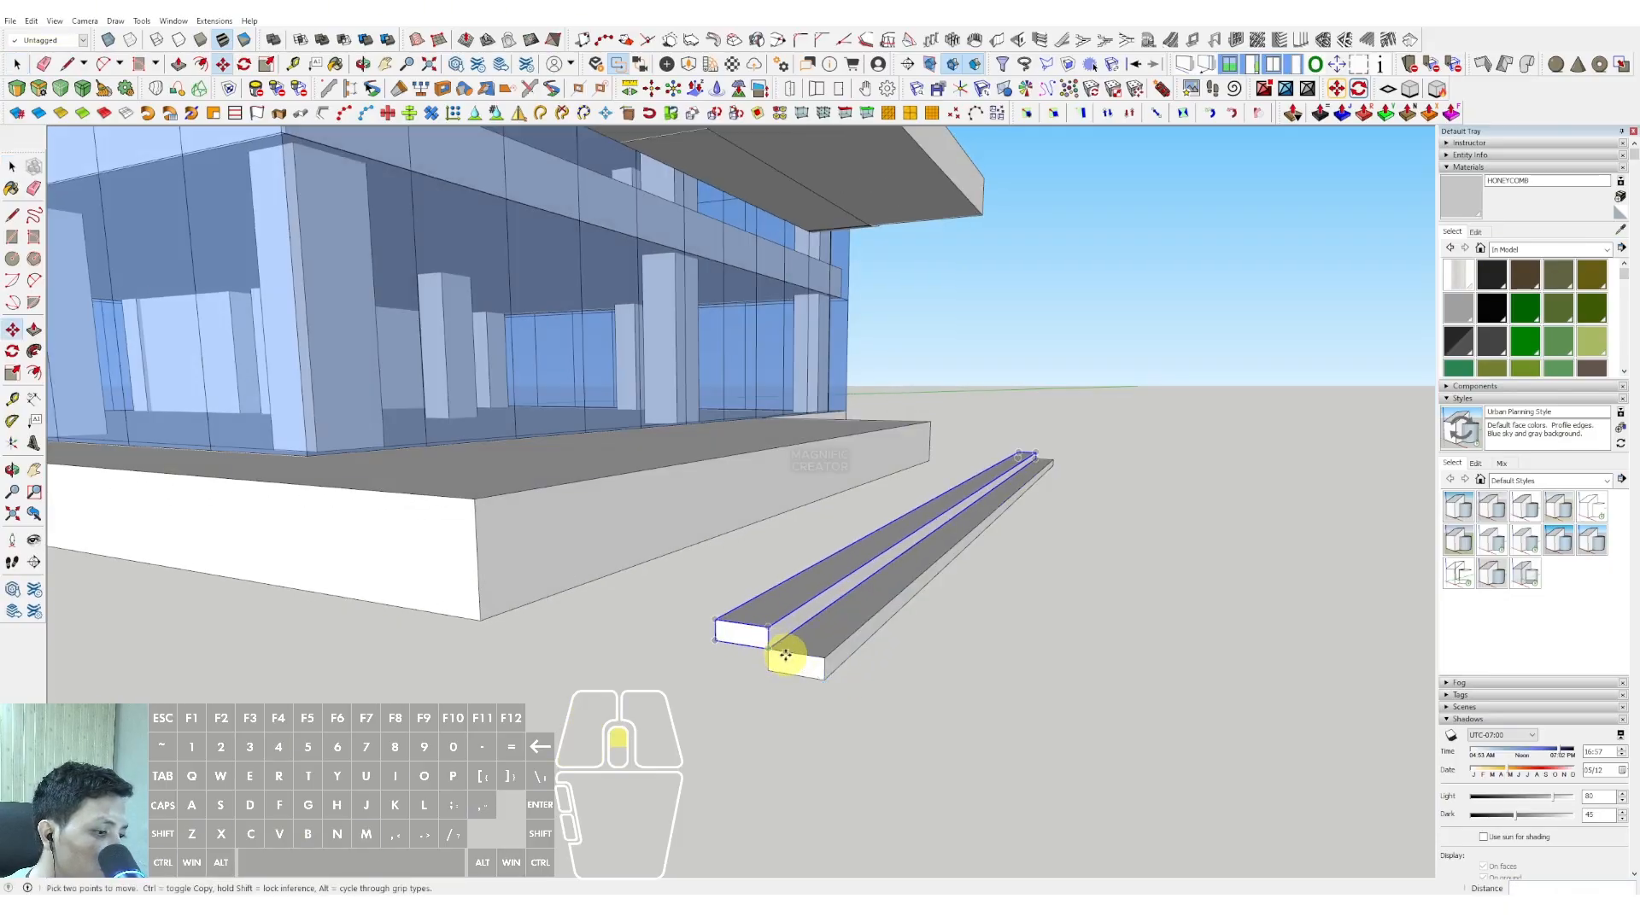
{"action": "scroll", "coordinate": [784, 657], "scroll_direction": "up", "scroll_amount": 1}
{"action": "left_click", "coordinate": [767, 649]}
{"action": "key", "text": "ctrl"}
{"action": "scroll", "coordinate": [701, 612], "scroll_direction": "up", "scroll_amount": 2}
{"action": "left_click", "coordinate": [693, 606]}
{"action": "left_click", "coordinate": [699, 613]}
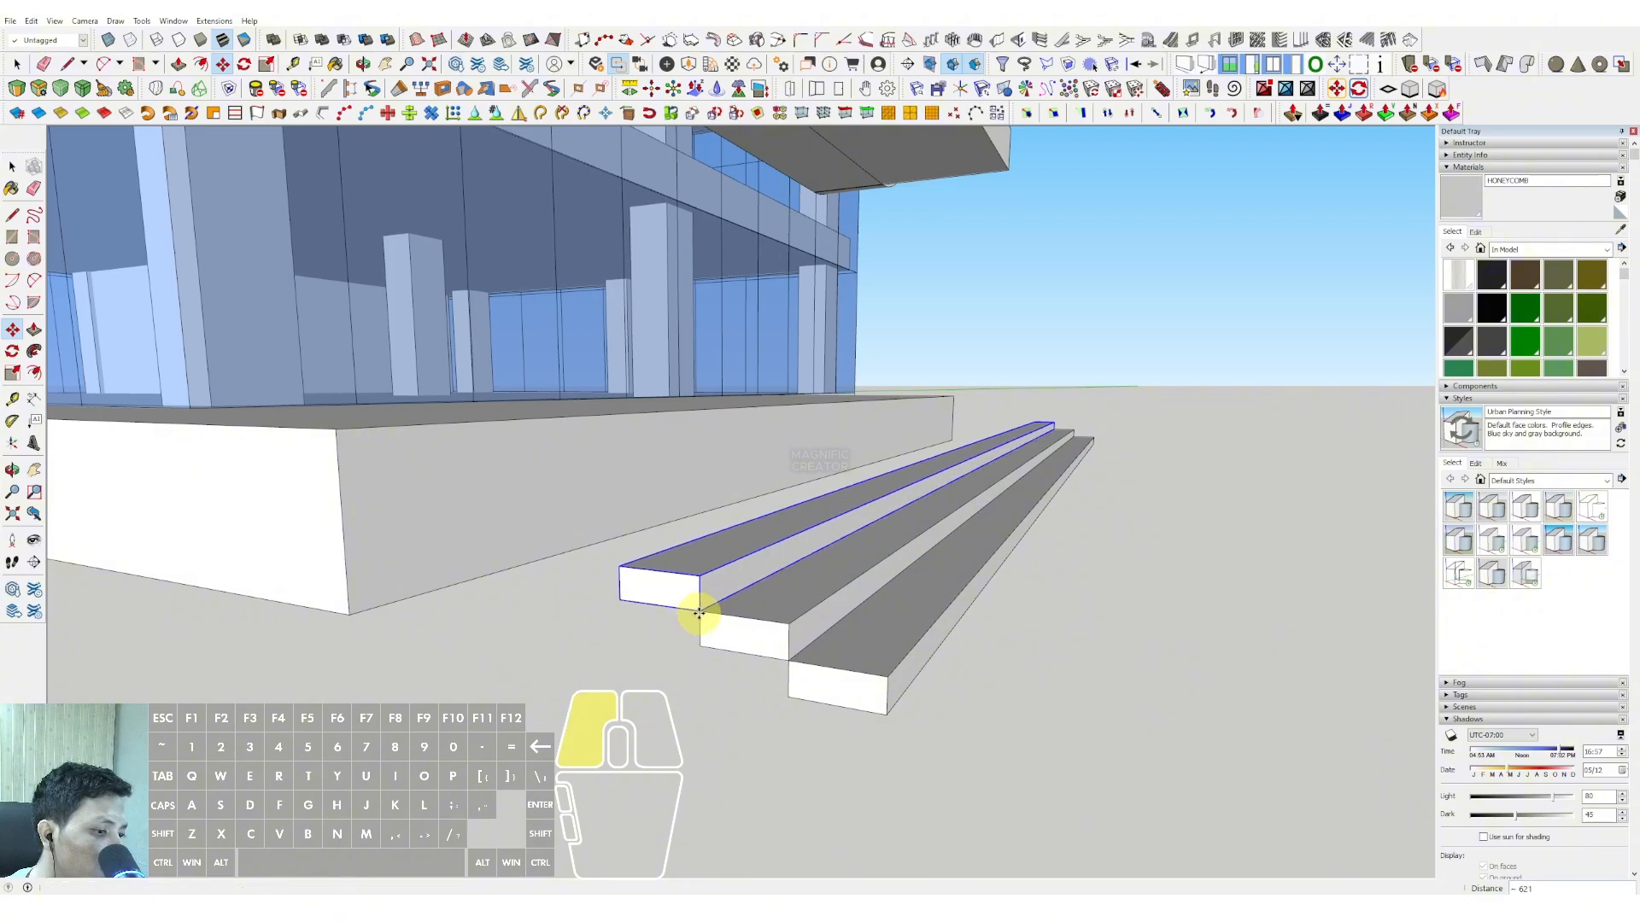
- Copy the step component three more times up towards the platform to form a six-step stair
{"action": "left_click", "coordinate": [699, 613]}
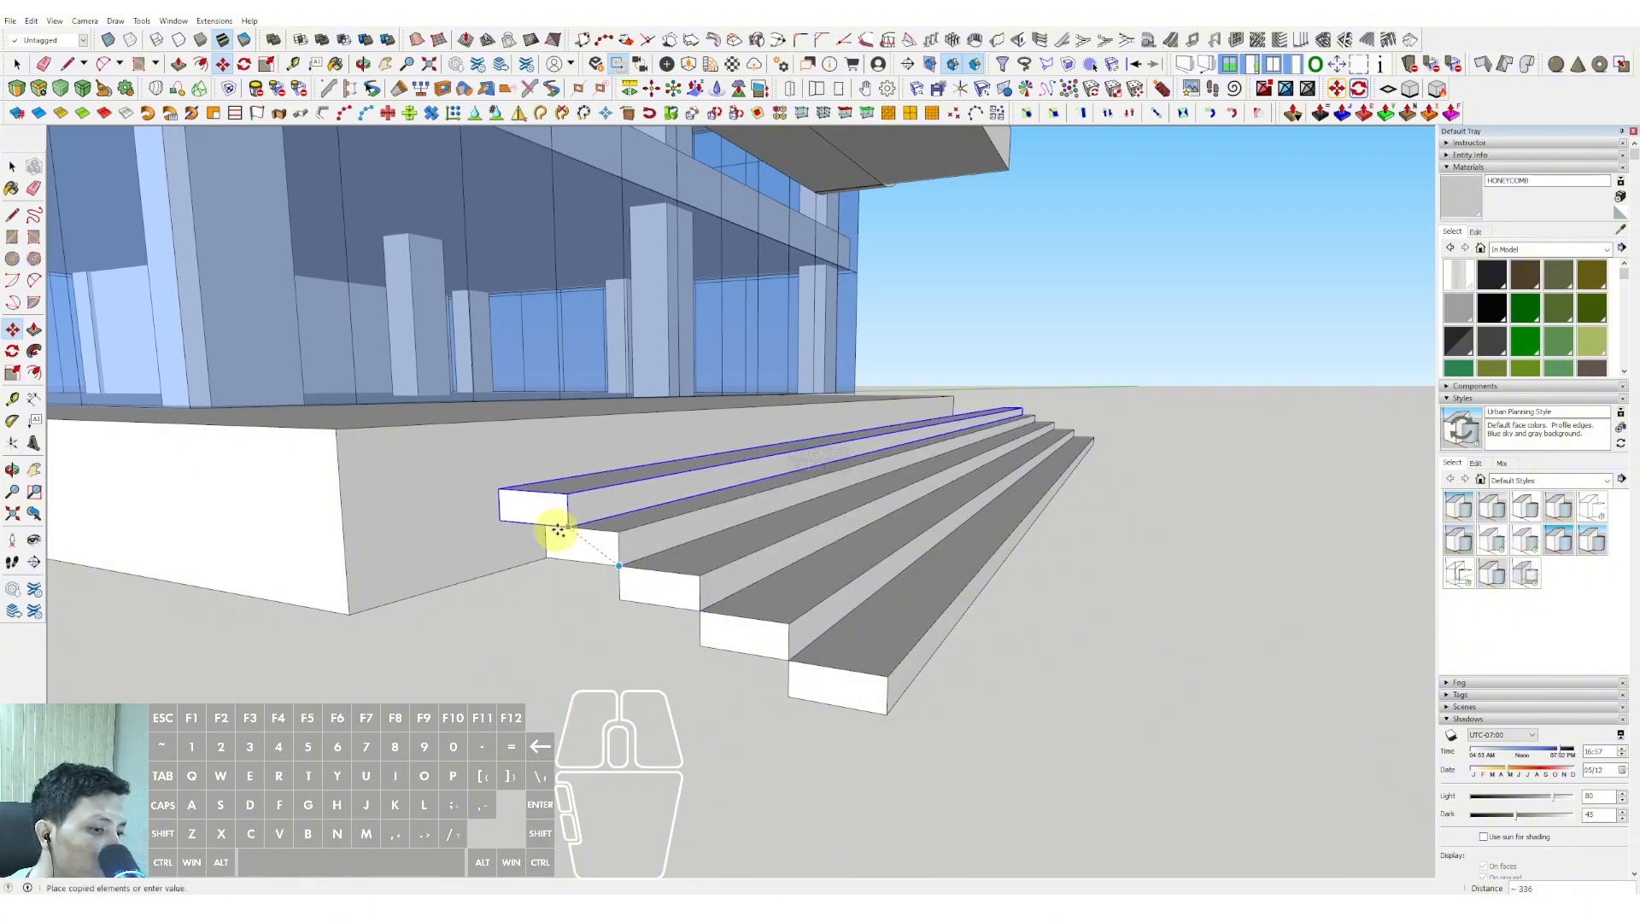
{"action": "middle_click_drag", "start_coordinate": [546, 536], "coordinate": [840, 576]}
{"action": "scroll", "coordinate": [772, 569], "scroll_direction": "up", "scroll_amount": 3}
{"action": "key", "text": "m"}
{"action": "key", "text": "ctrl"}
{"action": "scroll", "coordinate": [670, 494], "scroll_direction": "down", "scroll_amount": 3}
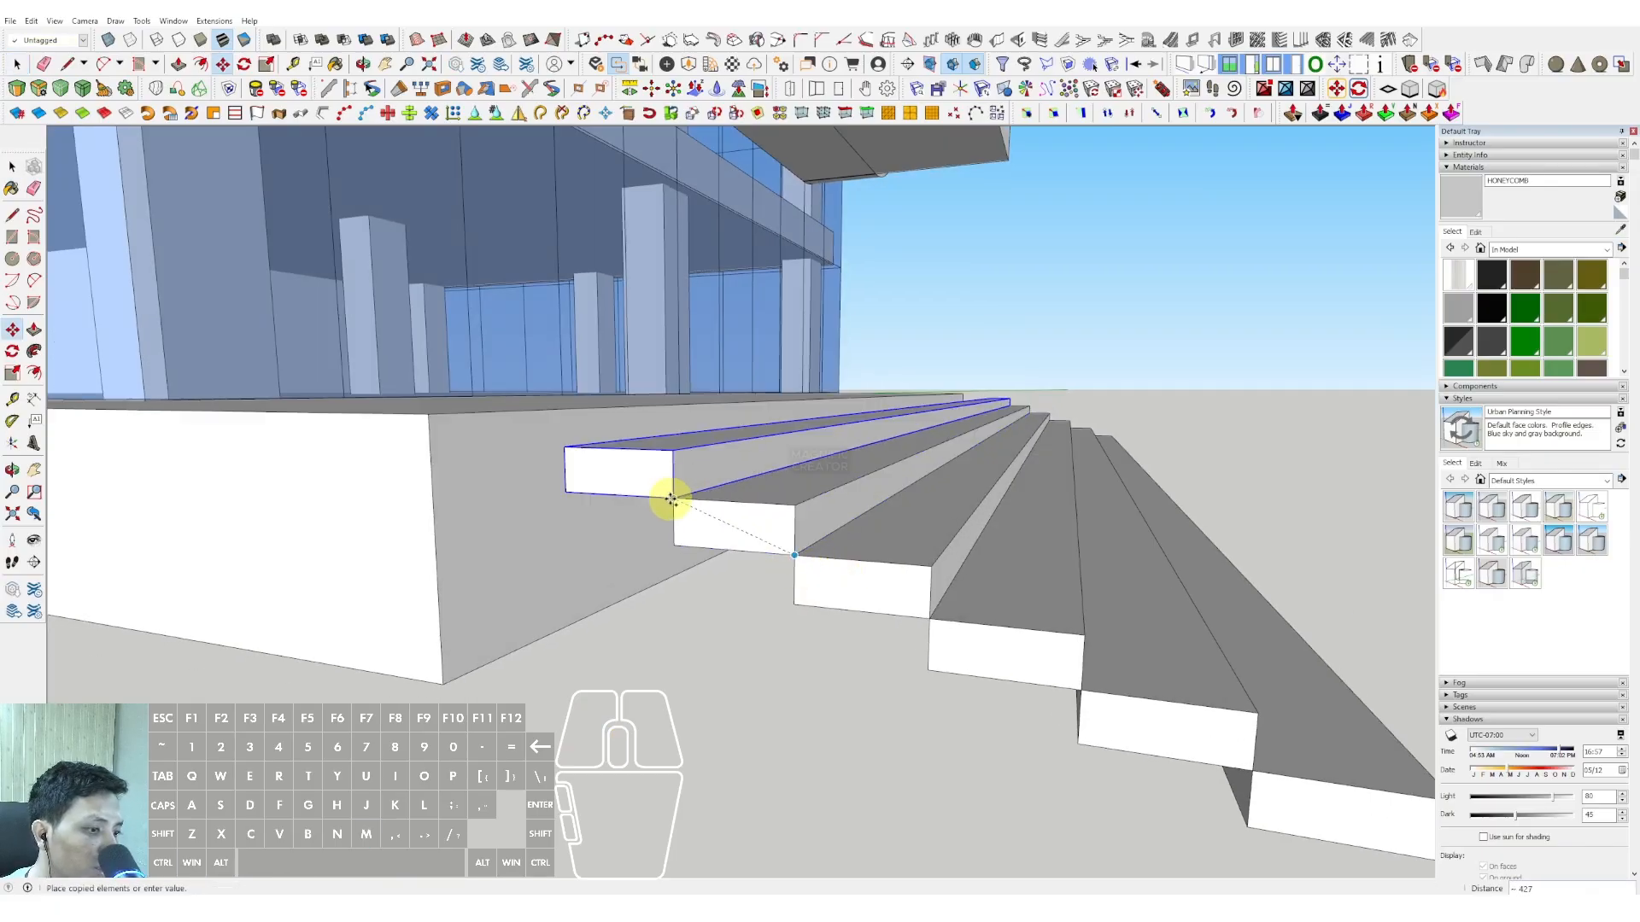
{"action": "middle_click_drag", "start_coordinate": [669, 494], "coordinate": [798, 530]}
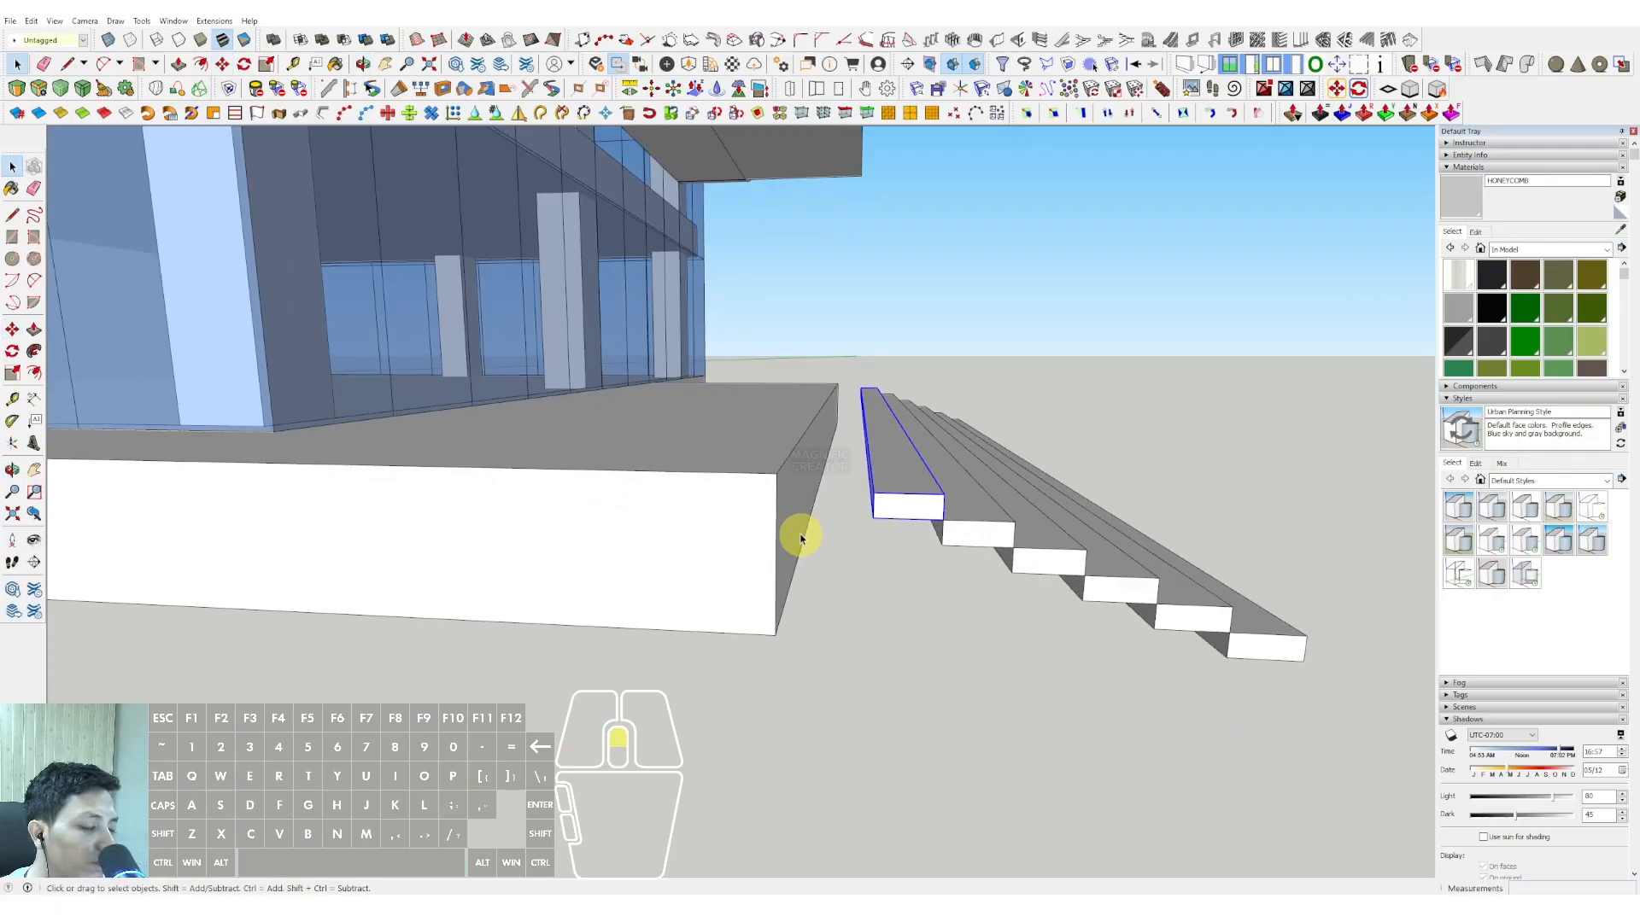
- Open the platform group, Push/Pull its stair-side face further back towards the building, and close the group
{"action": "key", "text": "space"}
{"action": "left_click", "coordinate": [788, 520]}
{"action": "scroll", "coordinate": [824, 534], "scroll_direction": "down", "scroll_amount": 4}
{"action": "left_click", "coordinate": [921, 660]}
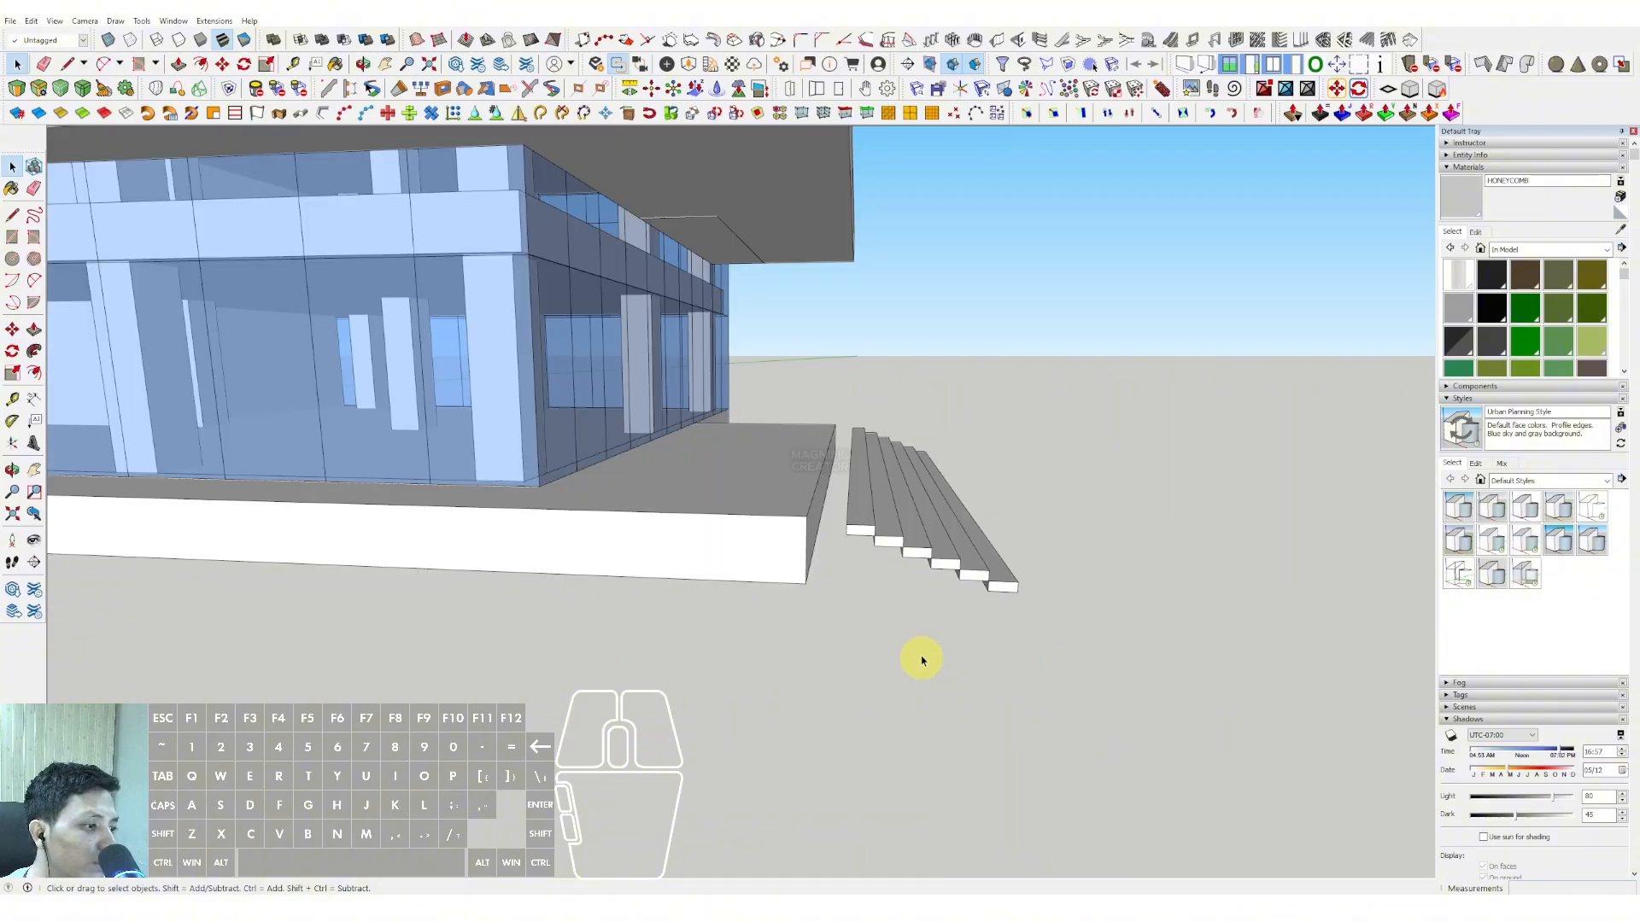
{"action": "scroll", "coordinate": [825, 536], "scroll_direction": "down", "scroll_amount": 1}
{"action": "triple_click", "coordinate": [809, 546]}
{"action": "key", "text": "p"}
{"action": "scroll", "coordinate": [808, 538], "scroll_direction": "up", "scroll_amount": 2}
{"action": "left_click_drag", "start_coordinate": [808, 528], "coordinate": [672, 494]}
{"action": "left_click", "coordinate": [934, 670]}
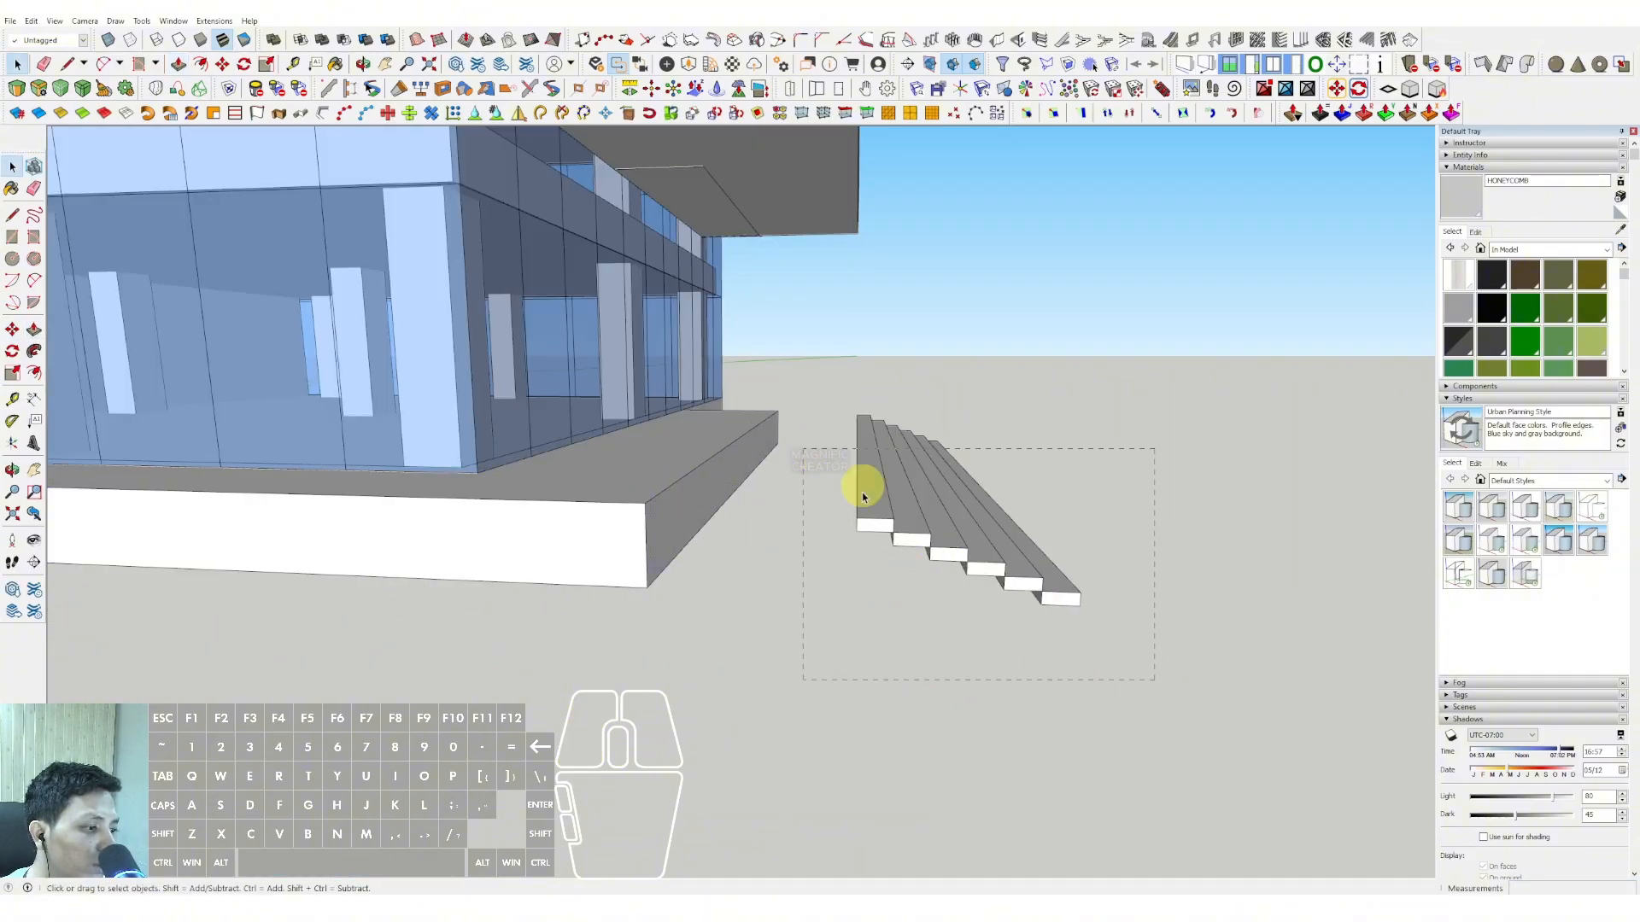
- Select all six stair steps and move them together against the upper front corner of the platform
{"action": "left_click_drag", "start_coordinate": [1155, 681], "coordinate": [803, 448]}
{"action": "middle_click_drag", "start_coordinate": [876, 610], "coordinate": [847, 620]}
{"action": "left_click", "coordinate": [818, 538]}
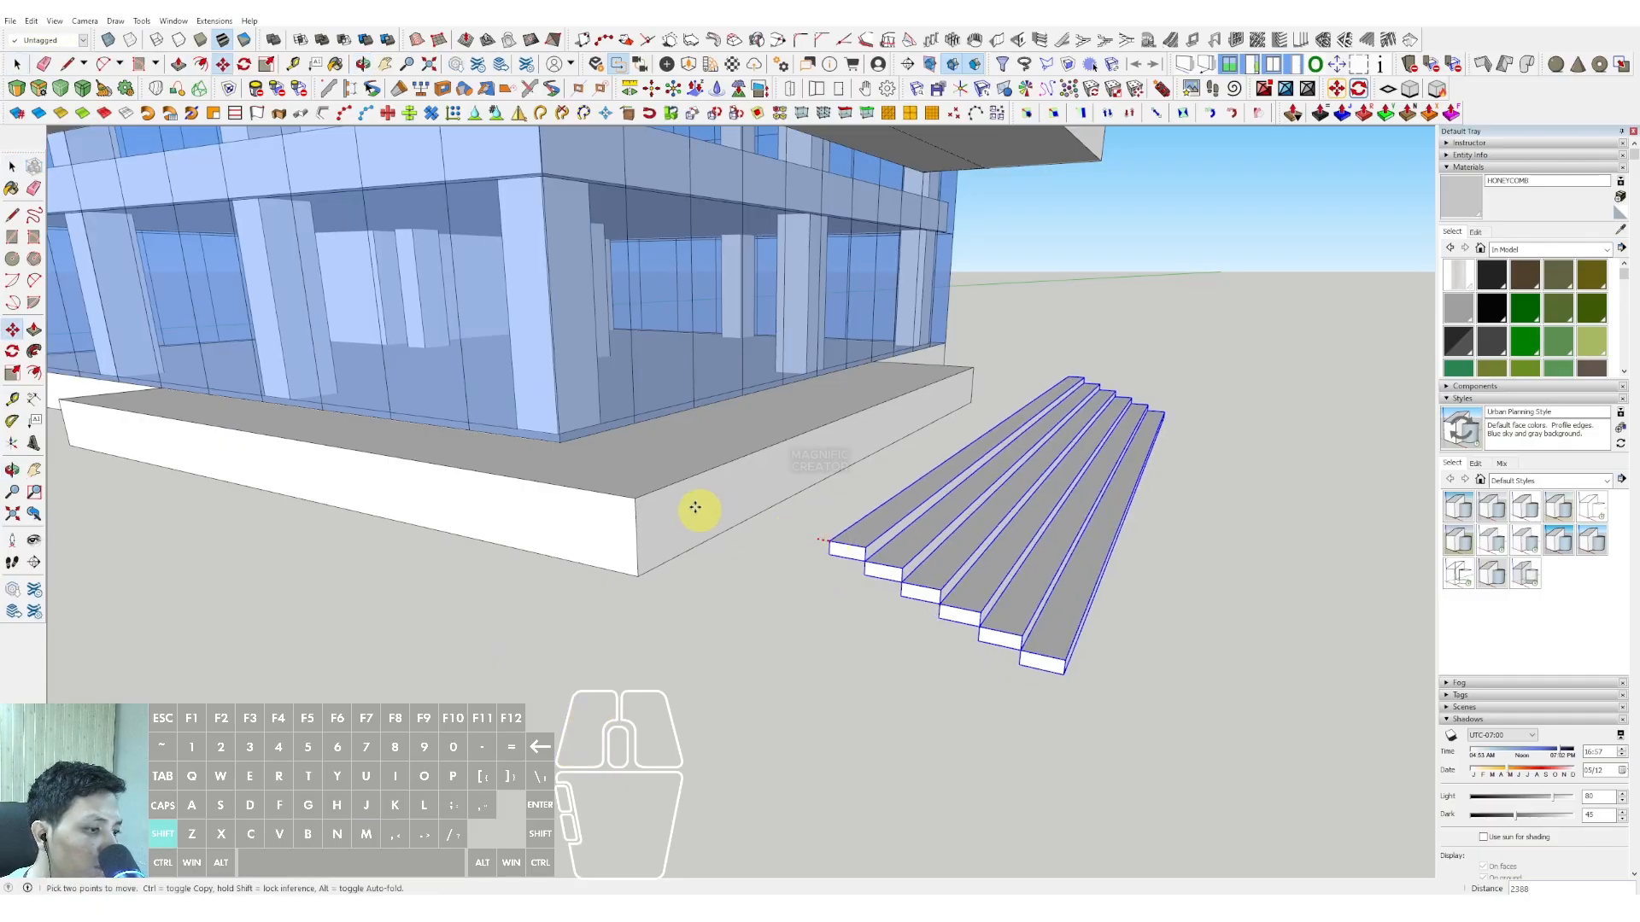
{"action": "left_click", "coordinate": [652, 486]}
{"action": "key", "text": "space"}
{"action": "middle_click_drag", "start_coordinate": [651, 487], "coordinate": [663, 556]}
- Scale the six steps shorter from both ends so the stair is narrower than the platform side
{"action": "key", "text": "s"}
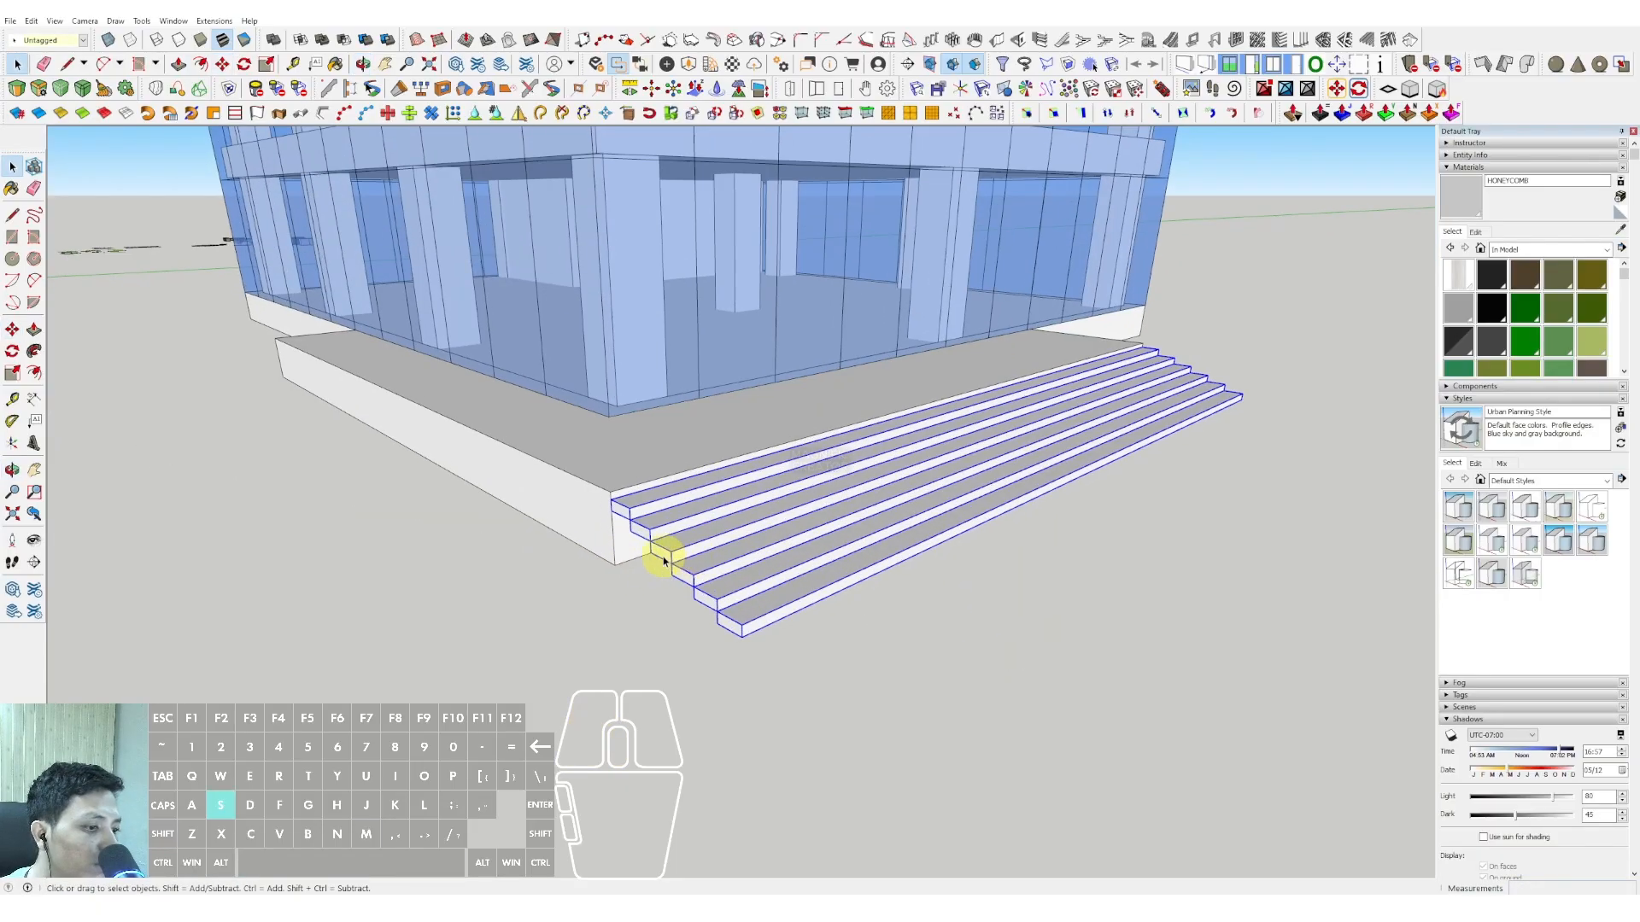
{"action": "left_click_drag", "start_coordinate": [663, 556], "coordinate": [764, 540]}
{"action": "middle_click_drag", "start_coordinate": [1102, 483], "coordinate": [769, 487]}
{"action": "middle_click_drag", "start_coordinate": [931, 475], "coordinate": [683, 479], "text": "shift"}
{"action": "left_click_drag", "start_coordinate": [1126, 538], "coordinate": [1067, 538]}
{"action": "key", "text": "space"}
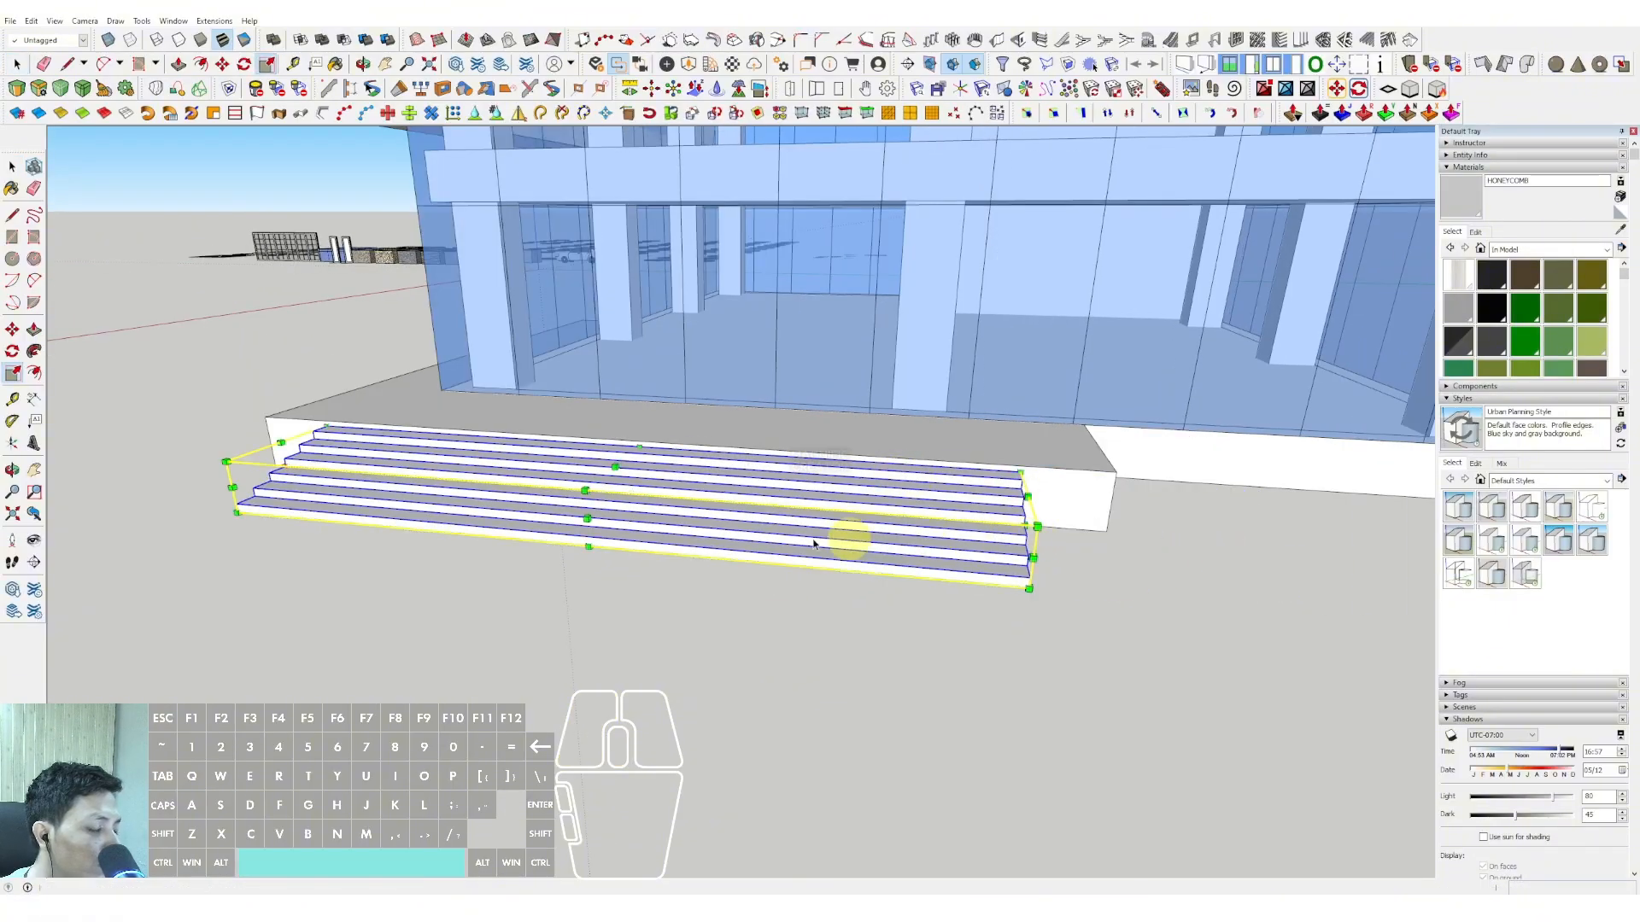
- Draw a rectangle on the ground between the stair's near end and the platform corner, and Push/Pull it up to platform height
{"action": "middle_click_drag", "start_coordinate": [842, 538], "coordinate": [716, 615]}
{"action": "key", "text": "r"}
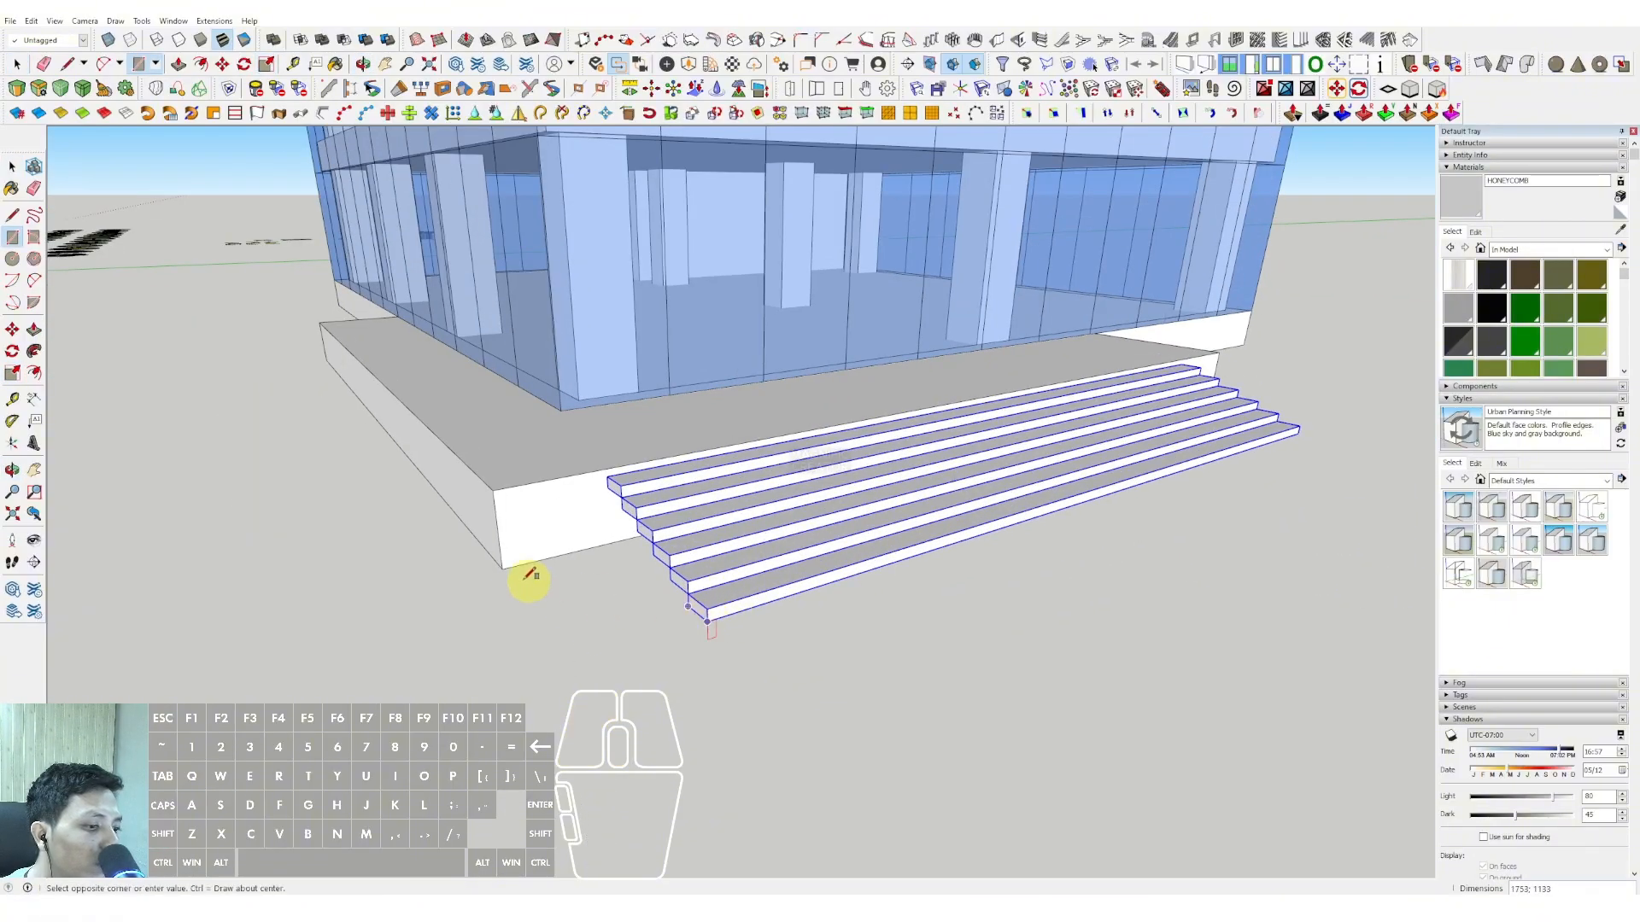
{"action": "left_click", "coordinate": [503, 569]}
{"action": "key", "text": "space"}
{"action": "key", "text": "v"}
{"action": "left_click", "coordinate": [593, 561]}
{"action": "left_click", "coordinate": [535, 477]}
{"action": "key", "text": "space"}
- Select the whole corner block beside the stair and copy it to the stair's opposite end
{"action": "triple_click", "coordinate": [617, 523]}
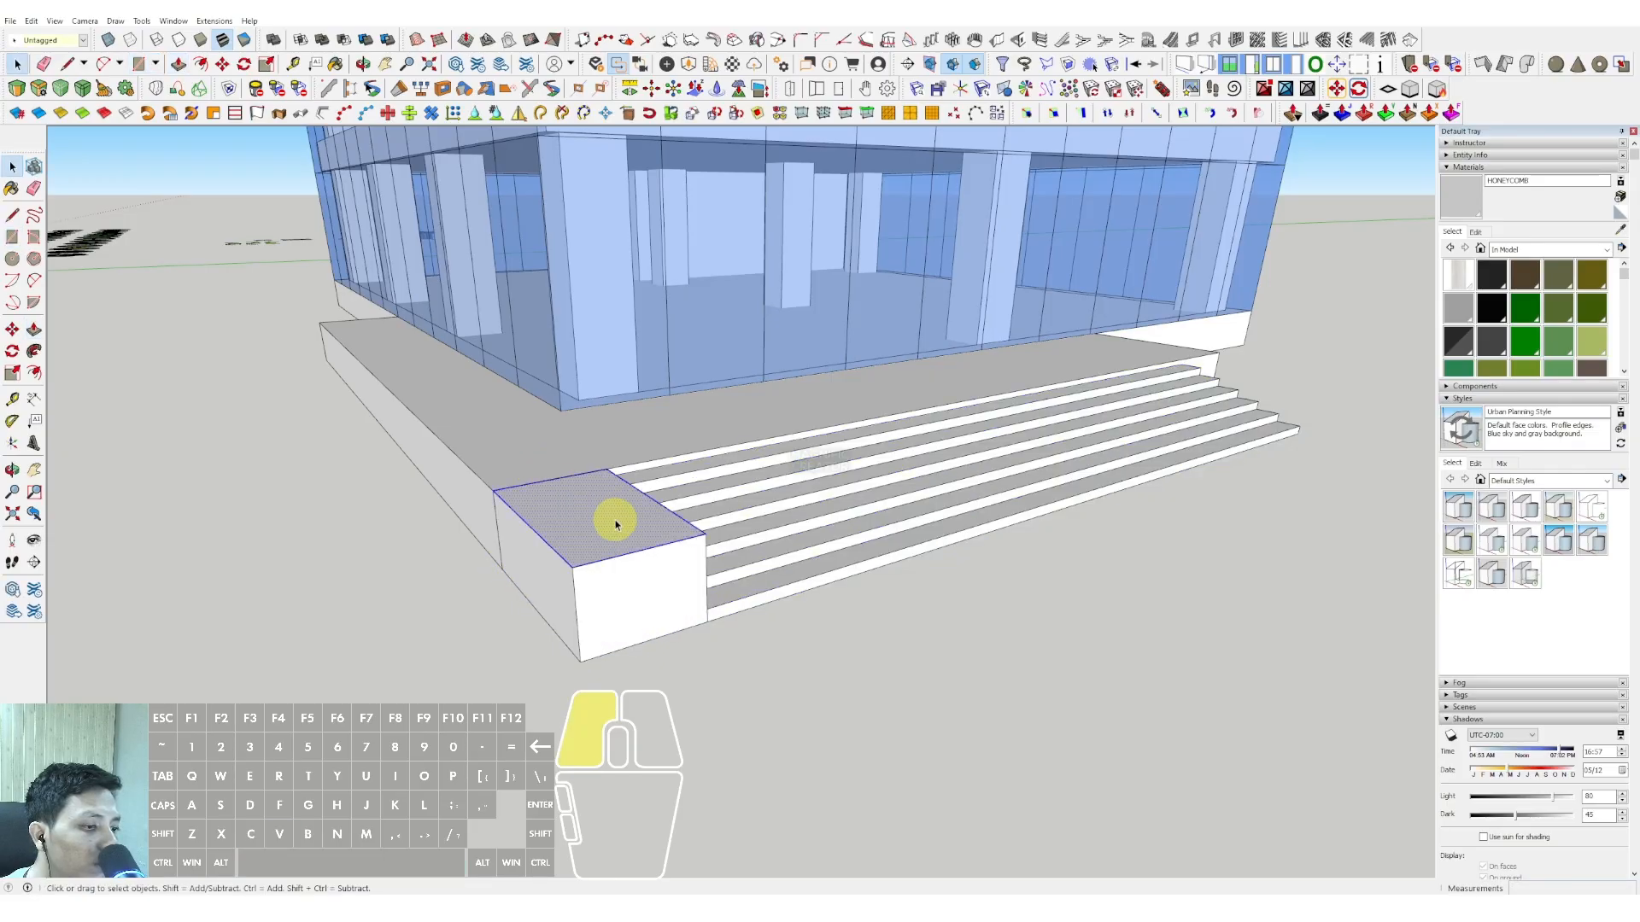
{"action": "middle_click_drag", "start_coordinate": [610, 542], "coordinate": [667, 607]}
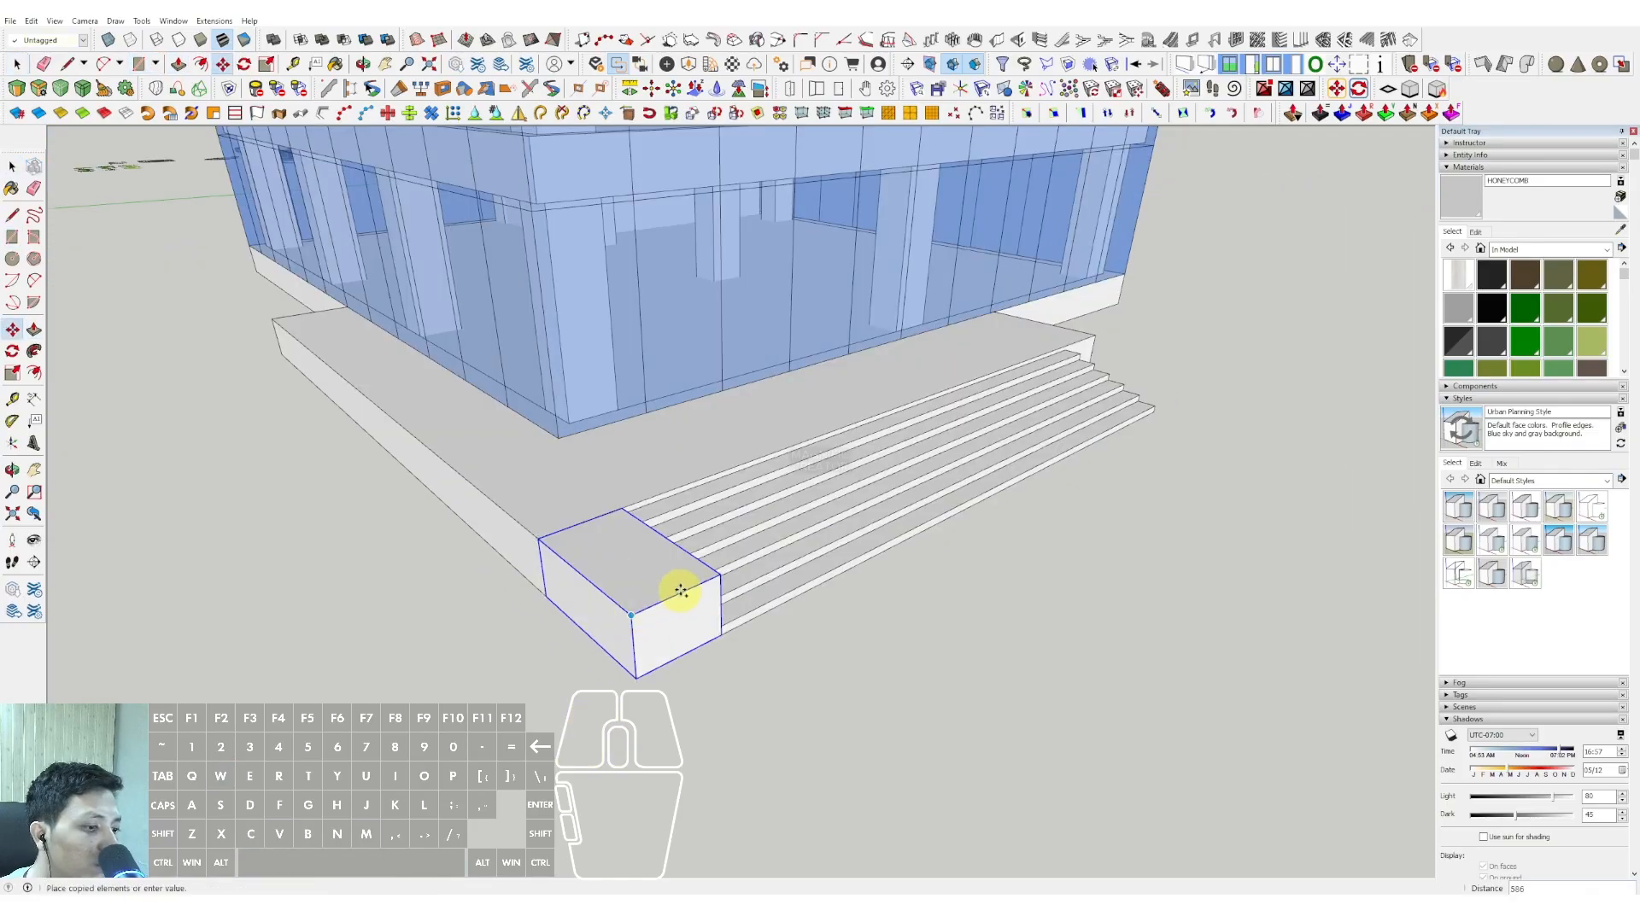
{"action": "key", "text": "shift"}
{"action": "middle_click_drag", "start_coordinate": [1074, 429], "coordinate": [897, 696]}
- Draw a rectangle about 17687 by 1000 over the platform's long side, including the corner block, and Push/Pull it outward
{"action": "key", "text": "r"}
{"action": "left_click", "coordinate": [919, 703]}
{"action": "scroll", "coordinate": [559, 626], "scroll_direction": "up", "scroll_amount": 2}
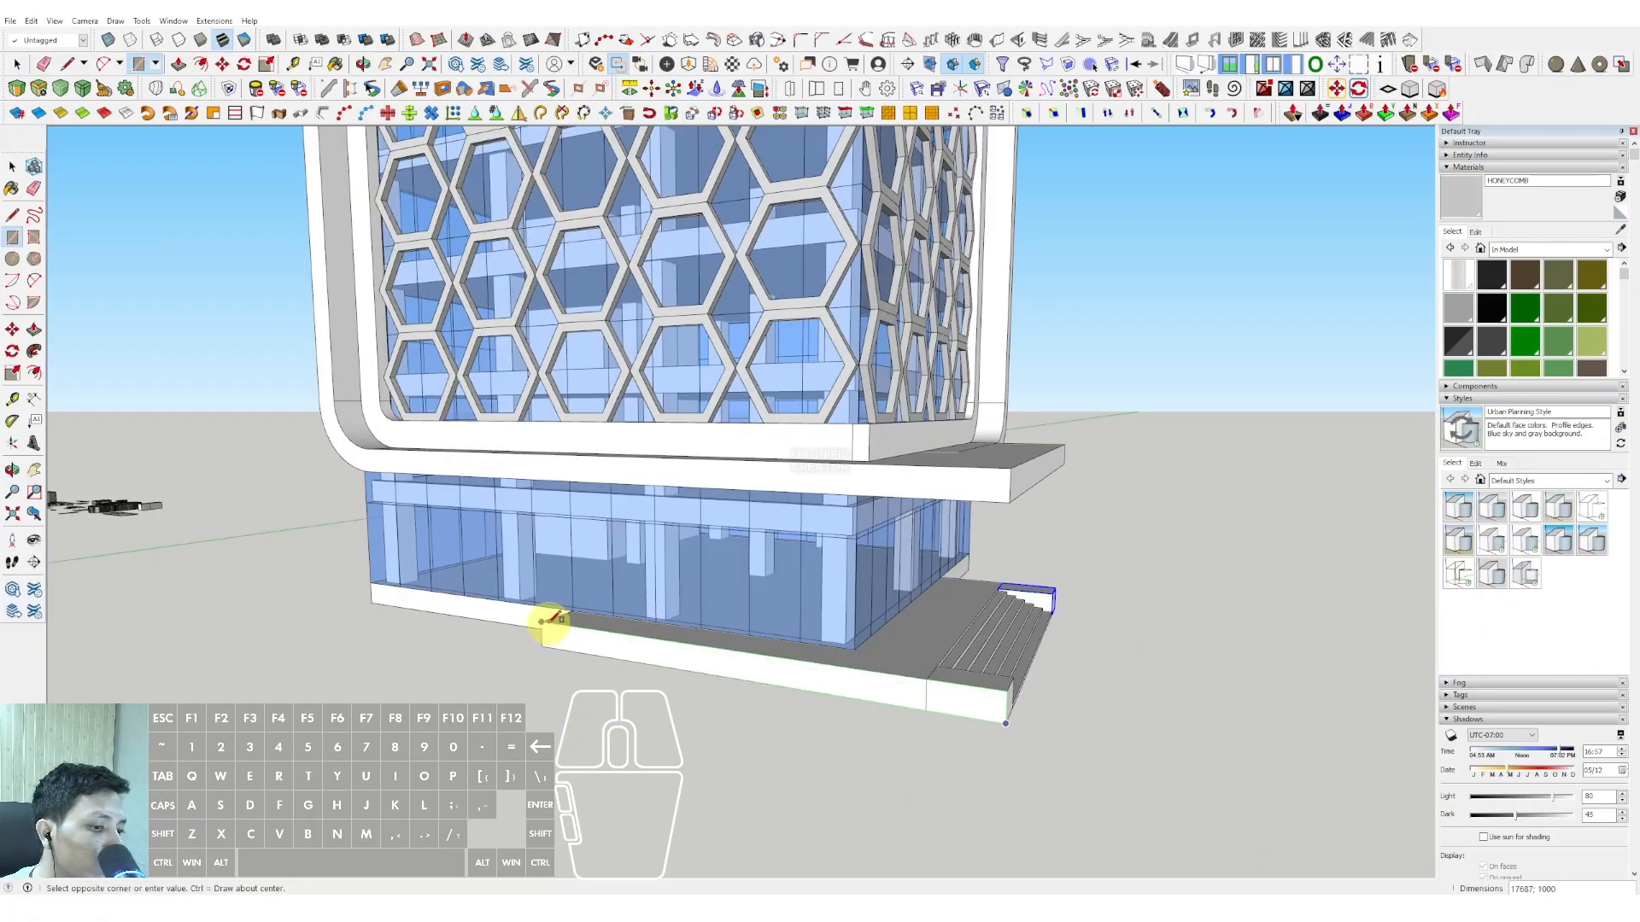
{"action": "left_click", "coordinate": [542, 622]}
{"action": "key", "text": "p"}
{"action": "left_click", "coordinate": [576, 638]}
{"action": "left_click", "coordinate": [479, 687]}
{"action": "key", "text": "space"}
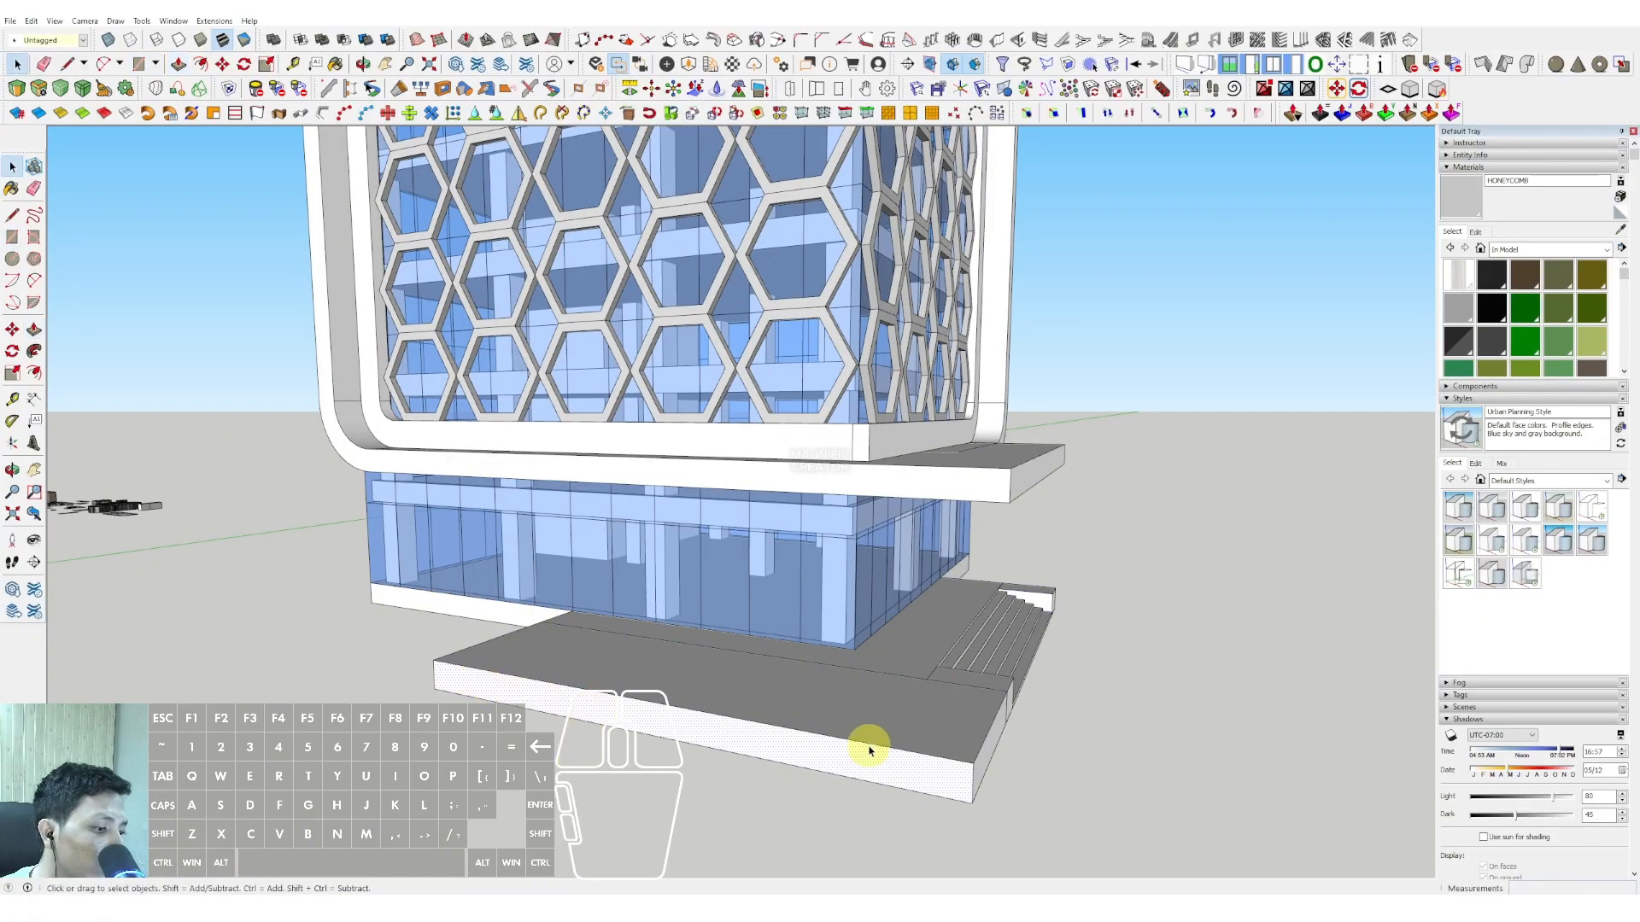
- Lower the outer top edge of the side block to form a sloped surface, and group the whole block
{"action": "middle_click_drag", "start_coordinate": [774, 632], "coordinate": [688, 617]}
{"action": "left_click", "coordinate": [679, 626]}
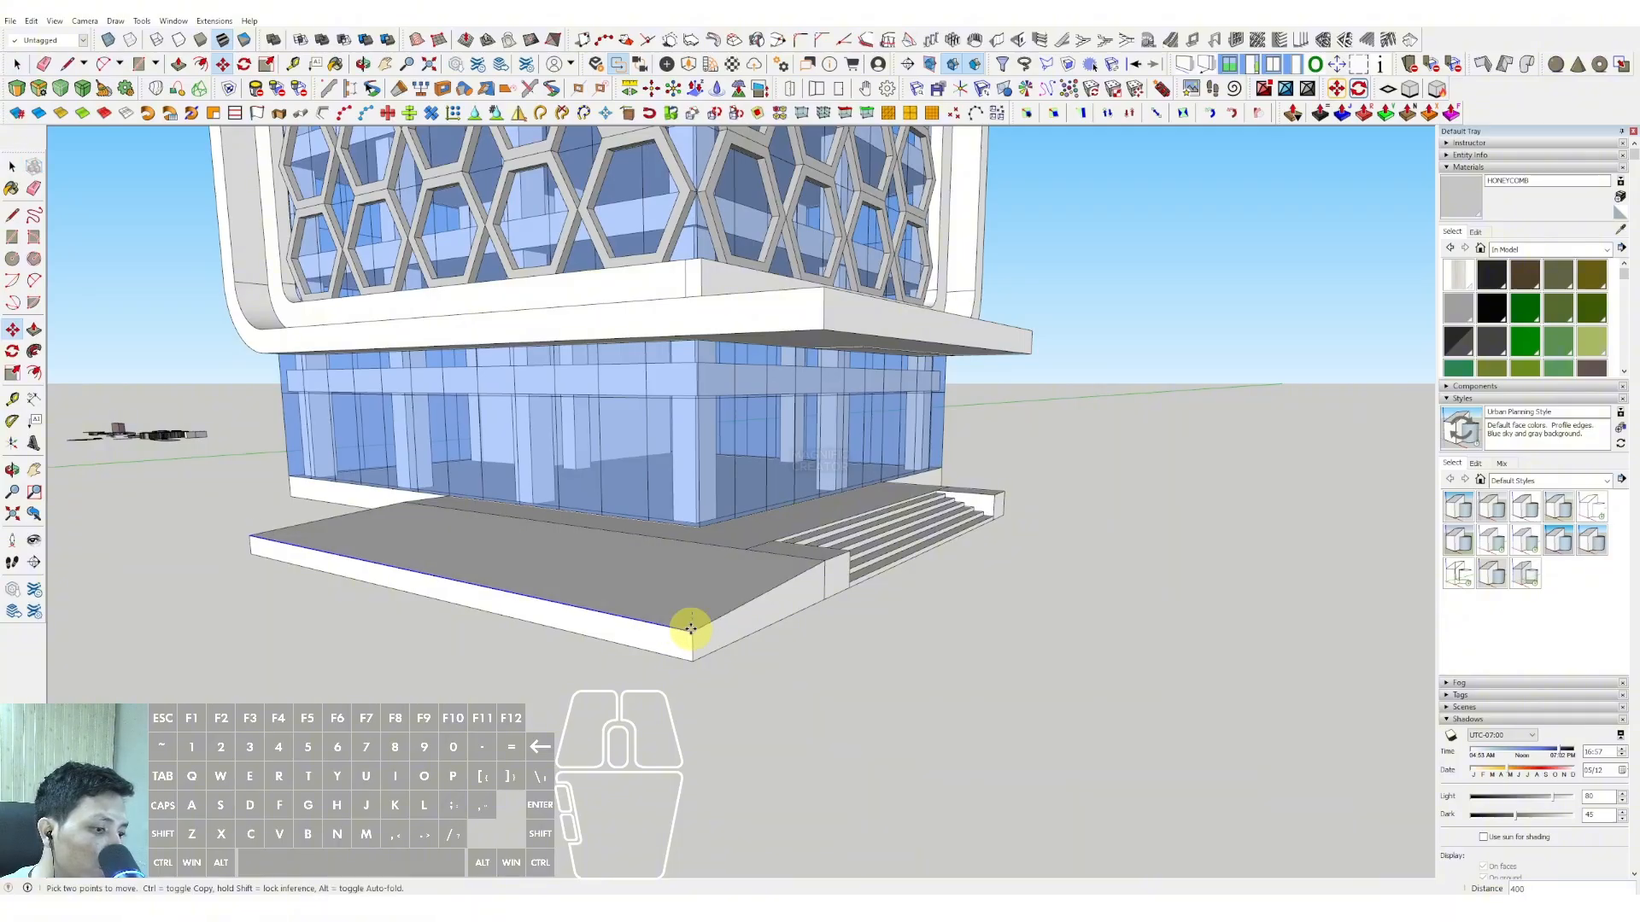
{"action": "double_click", "coordinate": [722, 588]}
{"action": "right_click", "coordinate": [722, 588]}
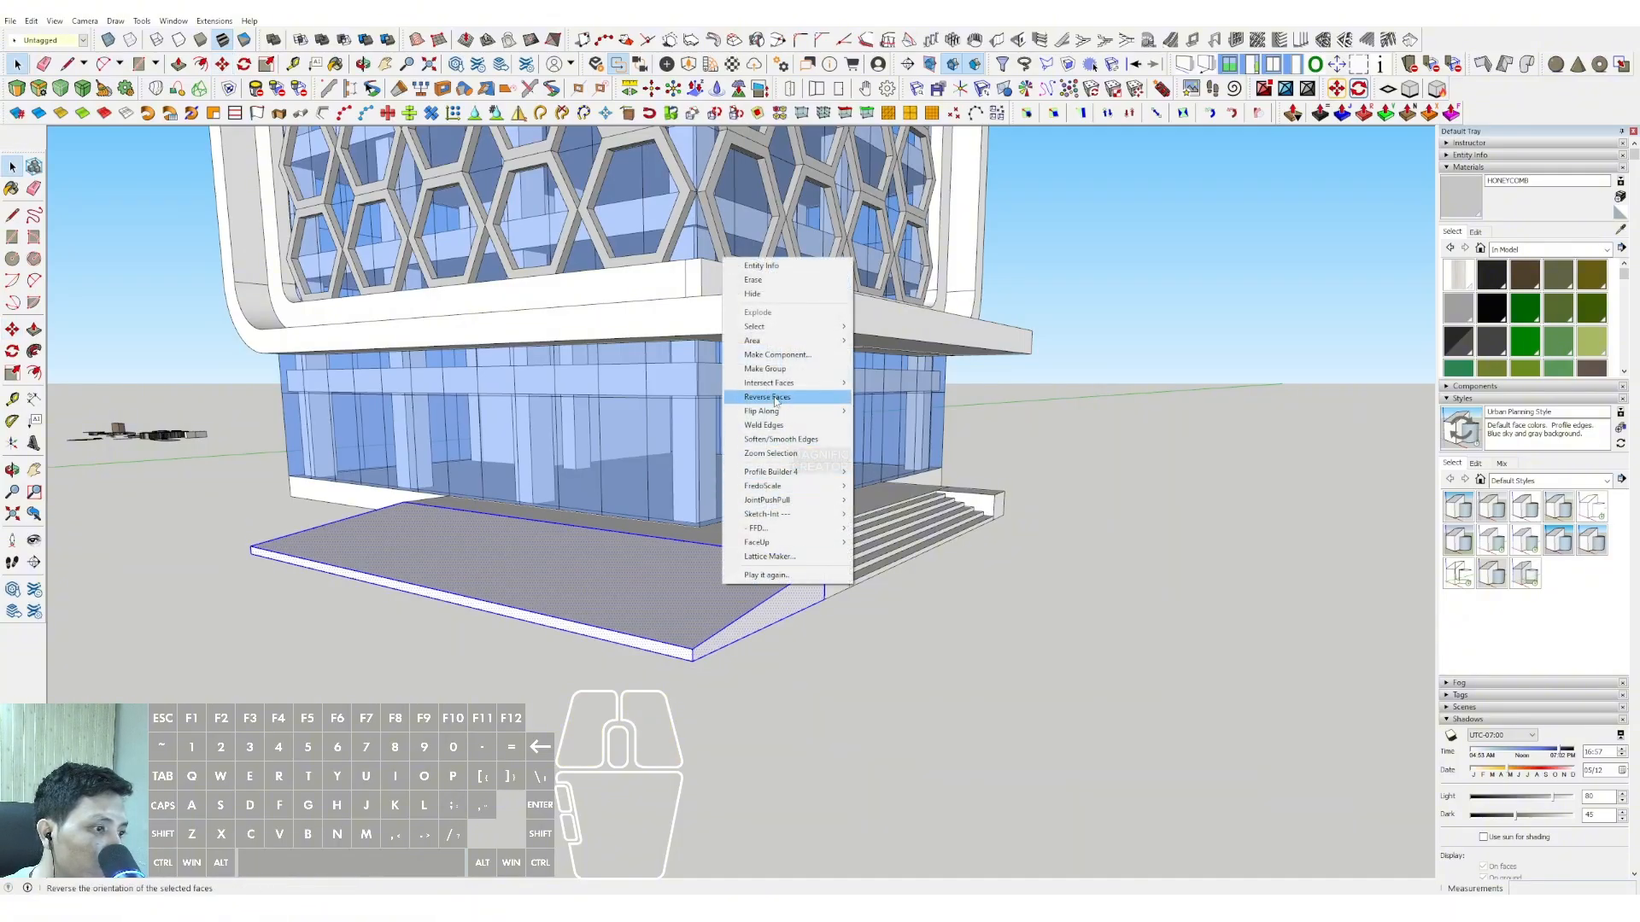
{"action": "left_click", "coordinate": [772, 370]}
- Paint the sloped top face inside the new group with Grass Light Green from Landscaping, Fencing and Vegetation
{"action": "middle_click_drag", "start_coordinate": [728, 512], "coordinate": [799, 598]}
{"action": "left_click", "coordinate": [1607, 250]}
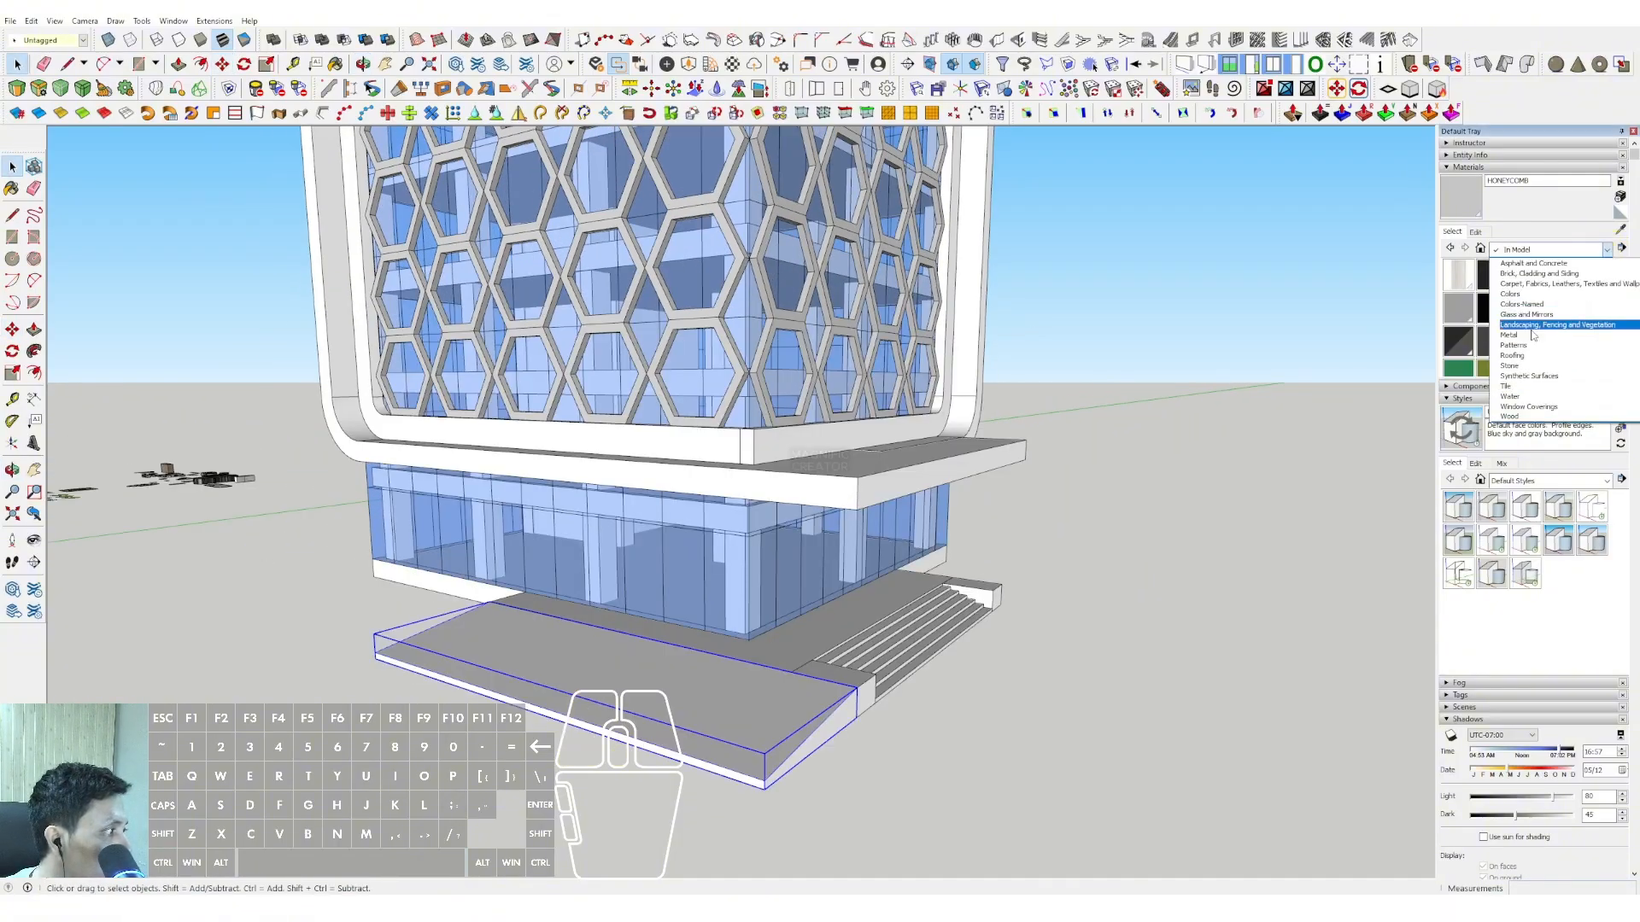
{"action": "left_click", "coordinate": [1533, 328]}
{"action": "left_click", "coordinate": [1524, 340]}
{"action": "middle_click_drag", "start_coordinate": [780, 557], "coordinate": [696, 733]}
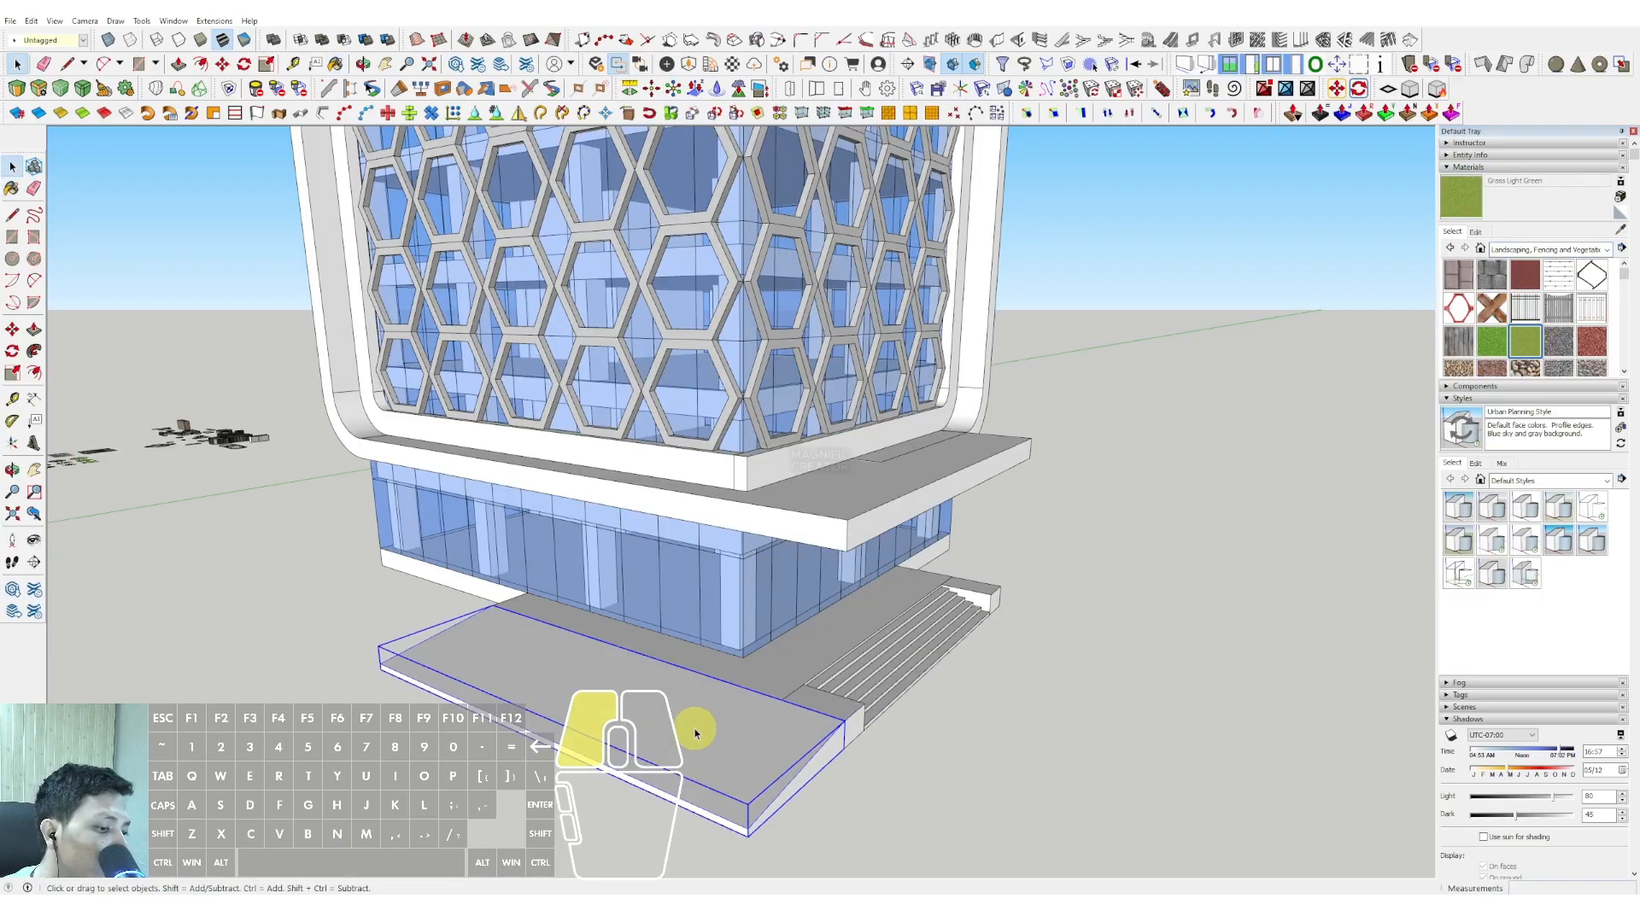
{"action": "double_click", "coordinate": [694, 732]}
{"action": "key", "text": "b"}
{"action": "left_click", "coordinate": [716, 728]}
{"action": "key", "text": "space"}
{"action": "scroll", "coordinate": [769, 683], "scroll_direction": "down", "scroll_amount": 3}
{"action": "left_click", "coordinate": [1190, 495]}
- Sample the facade glass material, Translucent Glass Blue, and raise its opacity to 61
{"action": "mouse_move", "coordinate": [752, 589]}
{"action": "middle_mouse_down", "text": "shift"}
{"action": "mouse_move", "coordinate": [779, 630]}
{"action": "mouse_move", "coordinate": [849, 462]}
{"action": "mouse_move", "coordinate": [834, 523]}
{"action": "mouse_move", "coordinate": [896, 598]}
{"action": "middle_mouse_up", "text": "shift"}
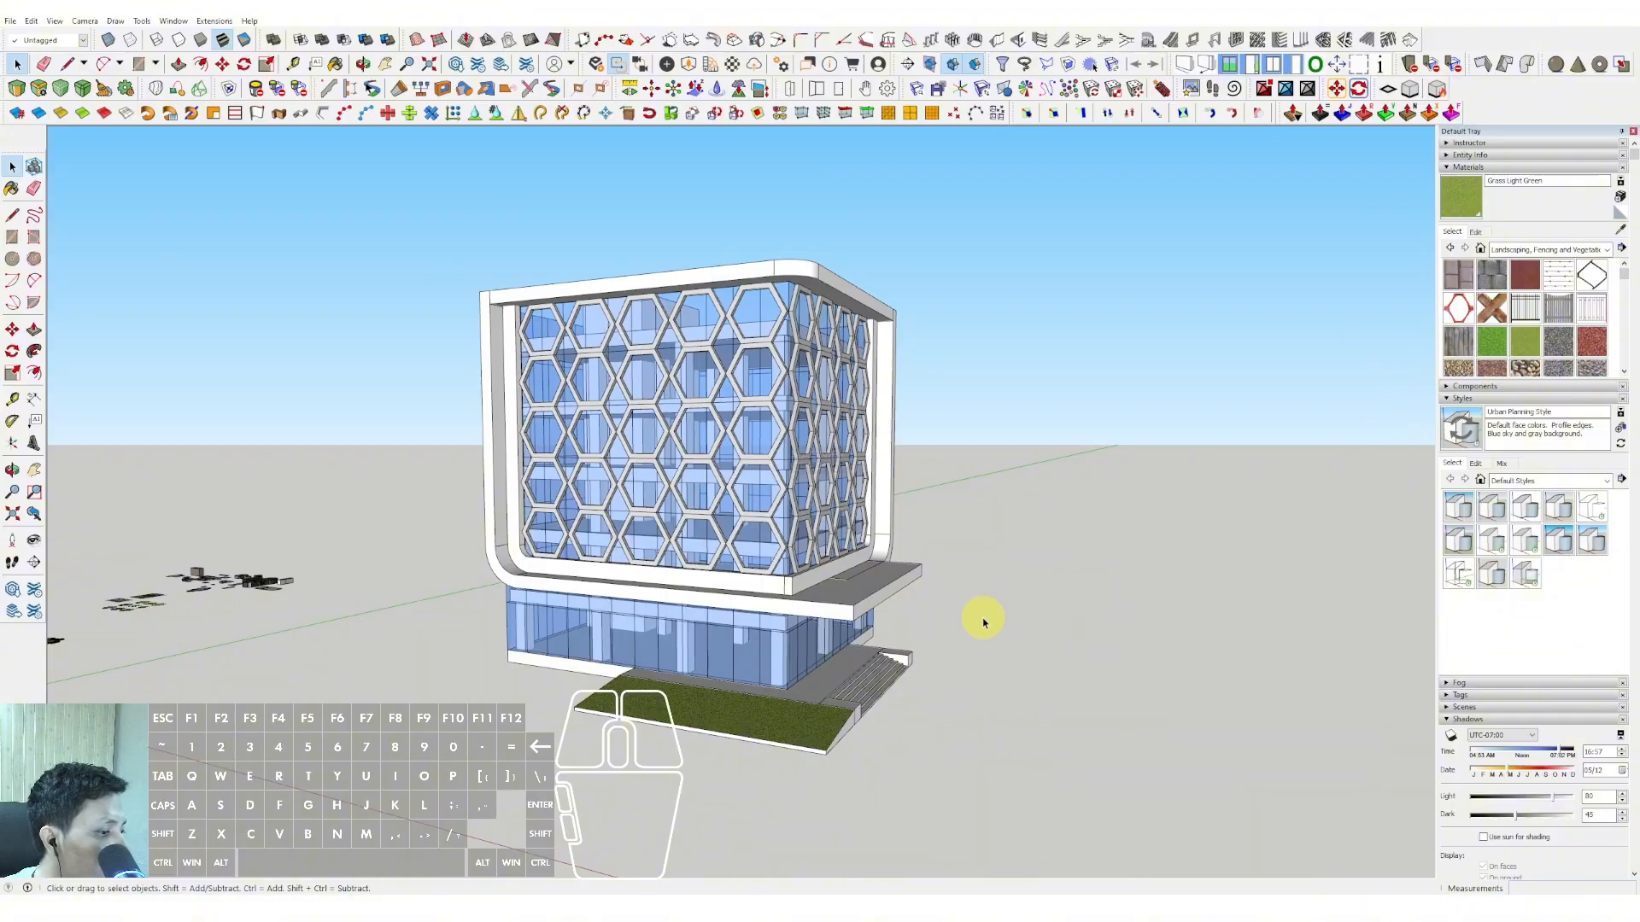
{"action": "middle_click_drag", "start_coordinate": [709, 474], "coordinate": [769, 356]}
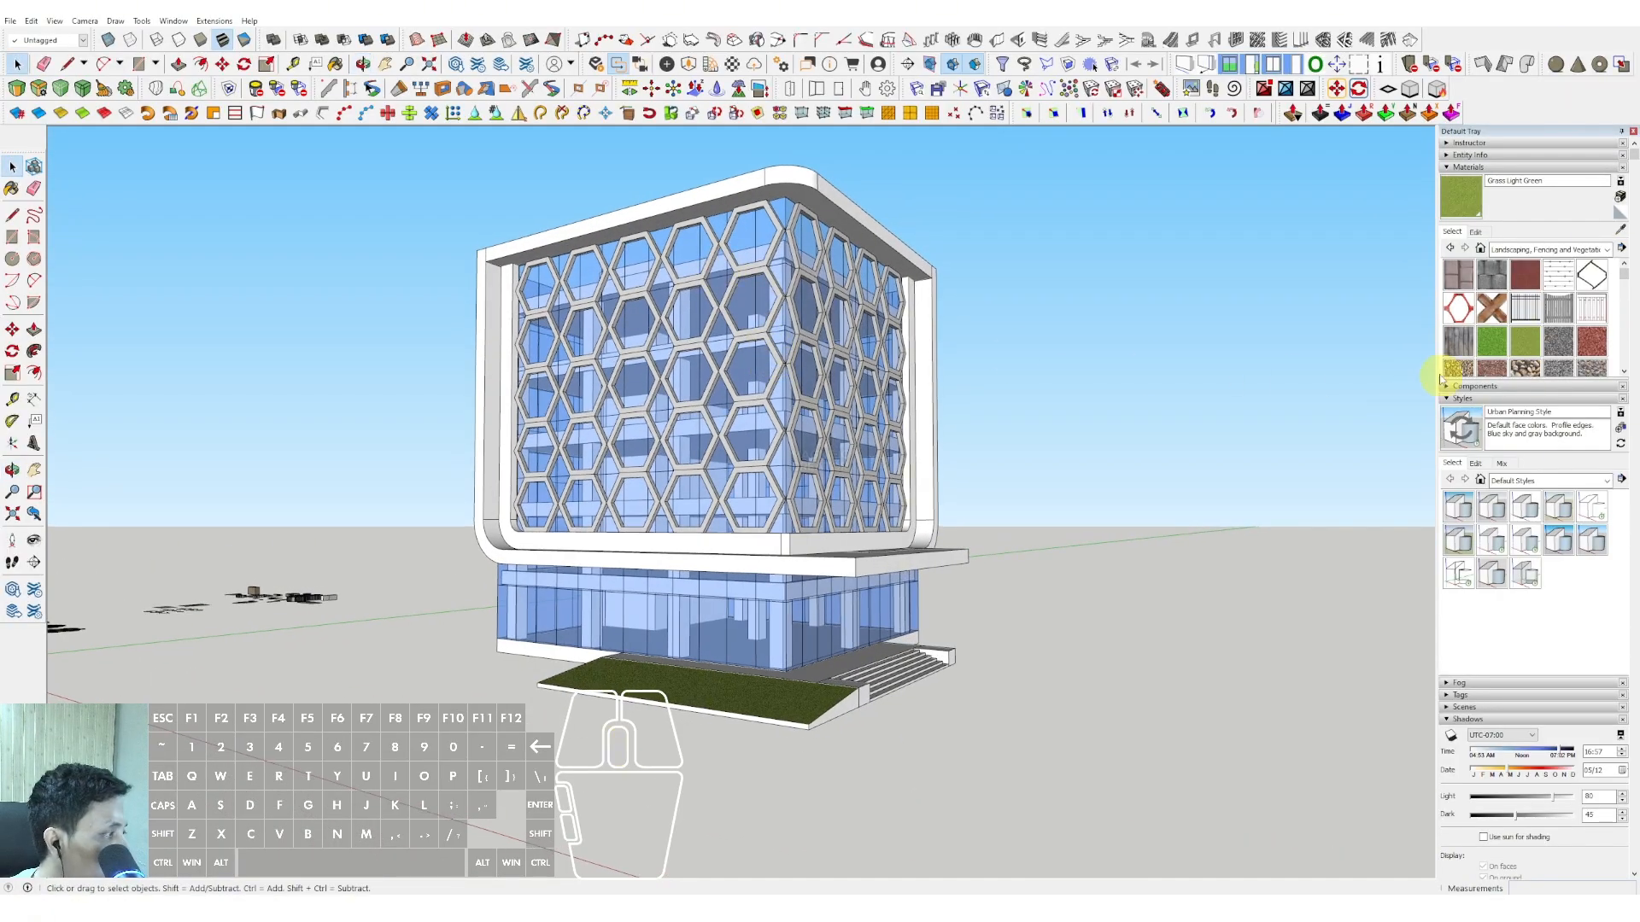
{"action": "left_click", "coordinate": [1620, 232]}
{"action": "scroll", "coordinate": [766, 352], "scroll_direction": "up", "scroll_amount": 2}
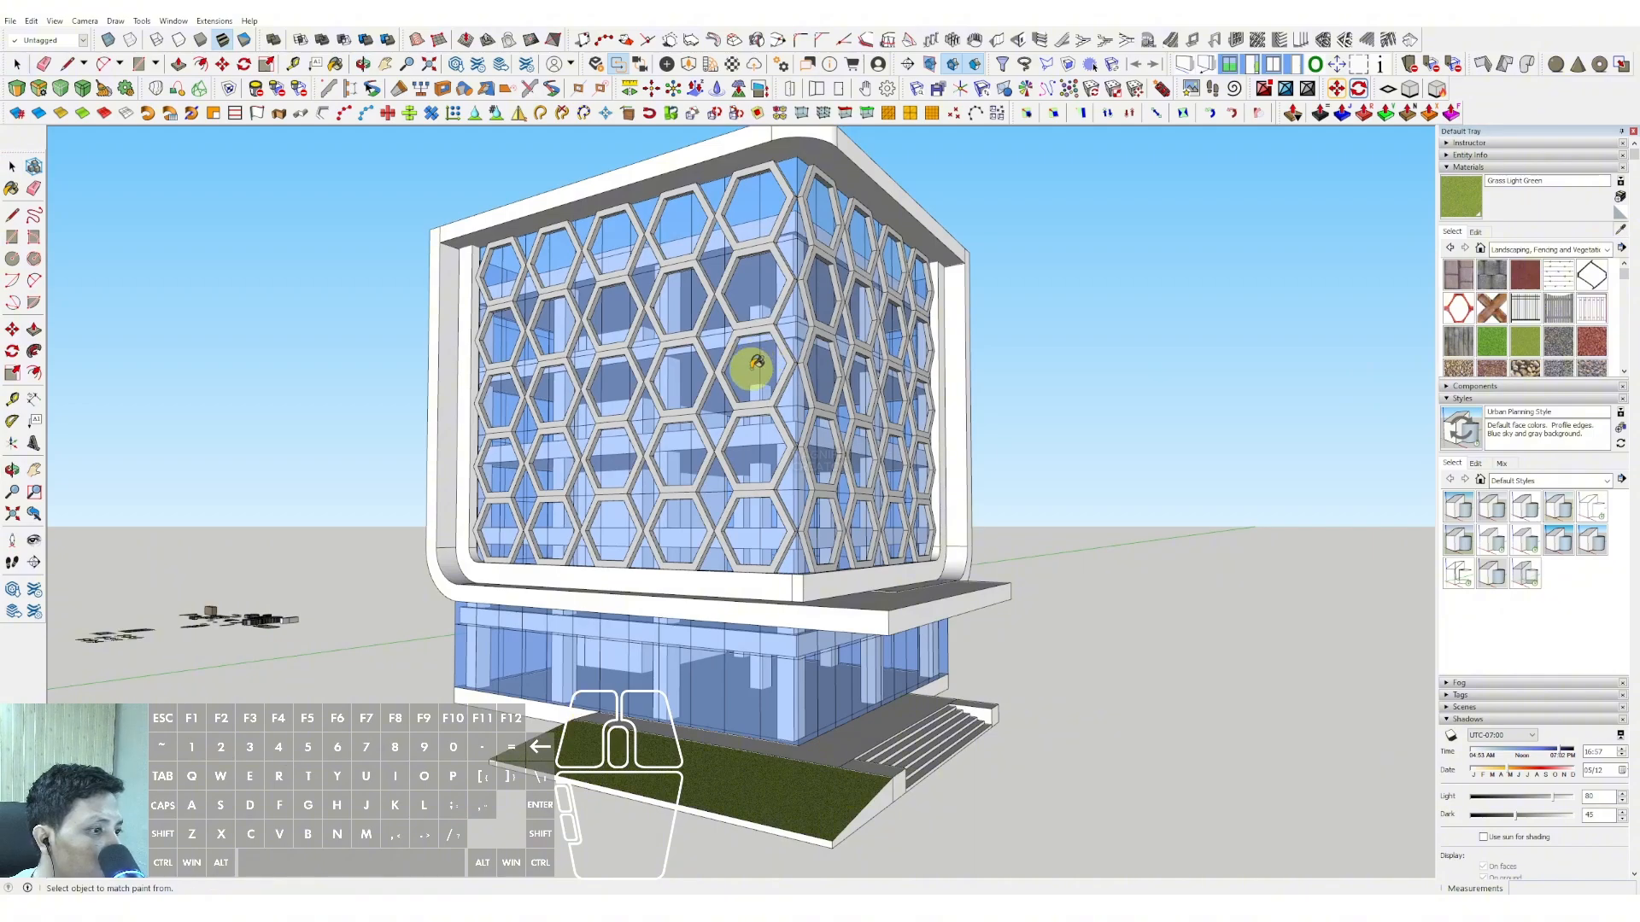
{"action": "left_click", "coordinate": [1475, 230]}
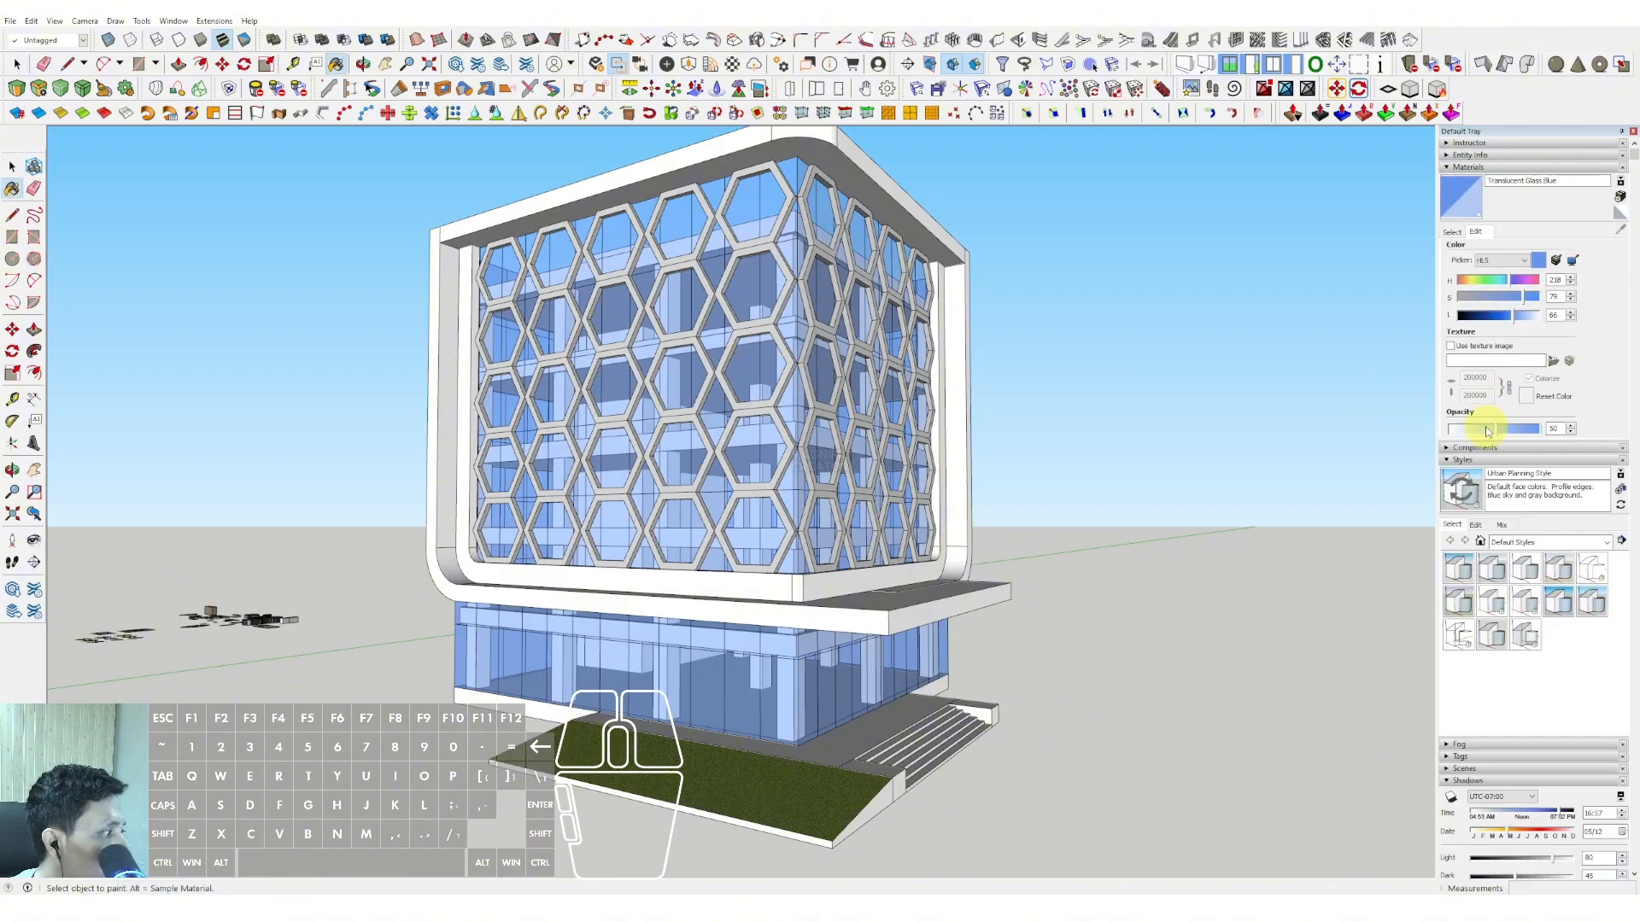
{"action": "left_click_drag", "start_coordinate": [1487, 431], "coordinate": [1506, 430]}
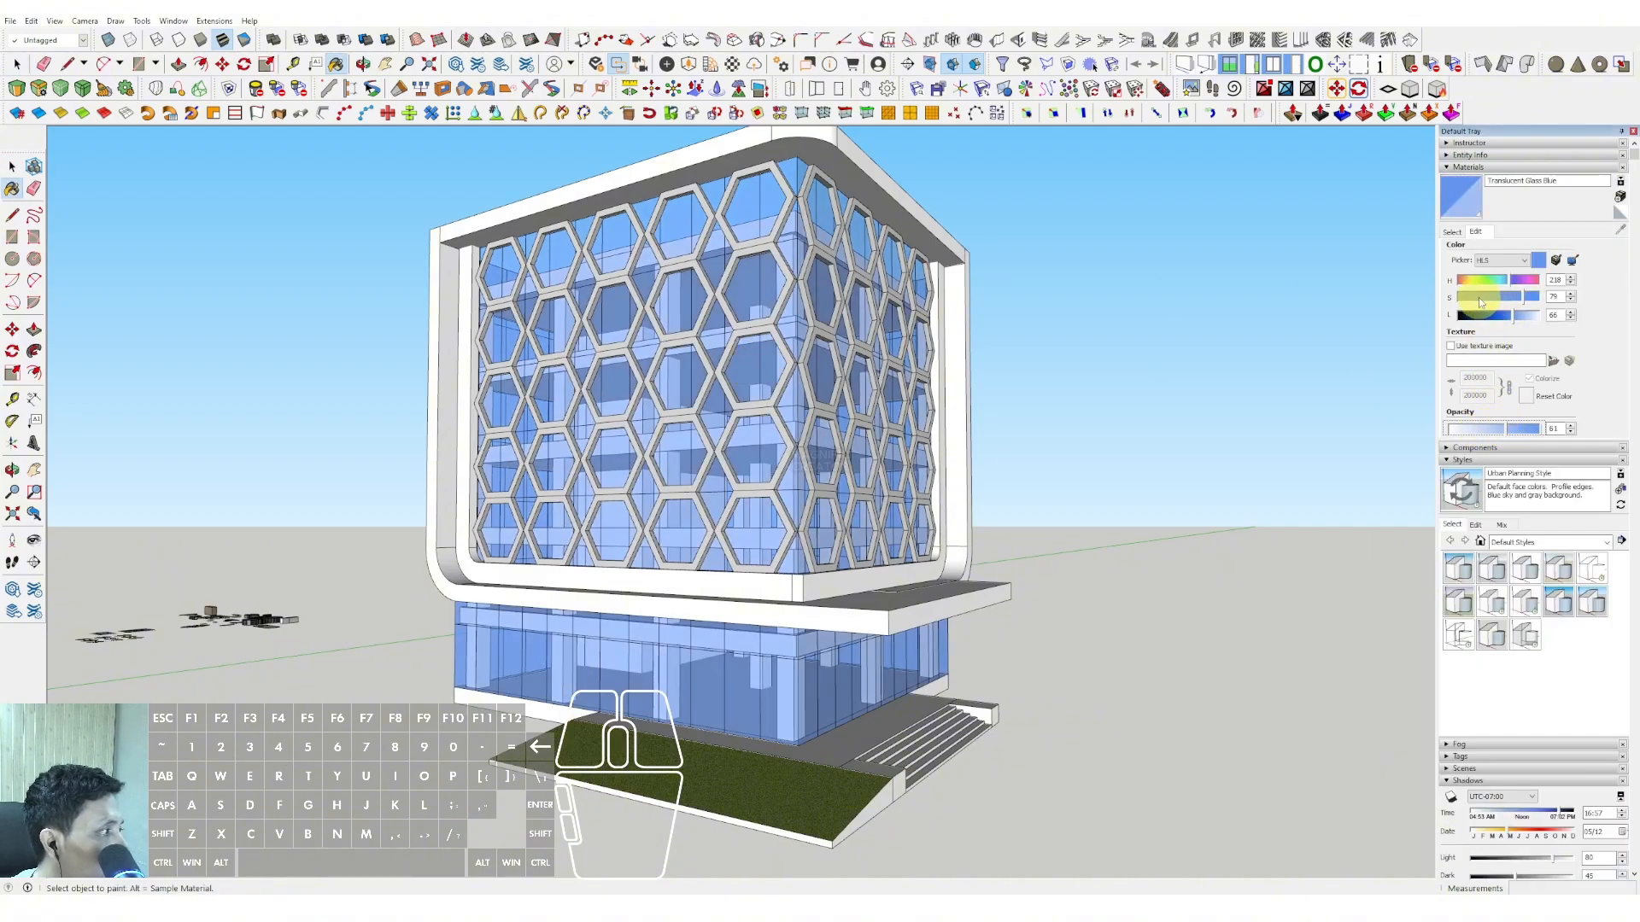
- Darken and desaturate the glass colour to saturation 34 and lightness 39
{"action": "mouse_move", "coordinate": [1480, 301]}
{"action": "left_mouse_down"}
{"action": "mouse_move", "coordinate": [1501, 302]}
{"action": "mouse_move", "coordinate": [1491, 318]}
{"action": "left_mouse_up"}
{"action": "key", "text": "space"}
{"action": "mouse_move", "coordinate": [939, 359]}
{"action": "middle_mouse_down"}
{"action": "mouse_move", "coordinate": [670, 366]}
{"action": "mouse_move", "coordinate": [985, 372]}
{"action": "mouse_move", "coordinate": [813, 476]}
{"action": "mouse_move", "coordinate": [853, 428]}
{"action": "mouse_move", "coordinate": [801, 418]}
{"action": "mouse_move", "coordinate": [815, 402]}
{"action": "middle_mouse_up"}
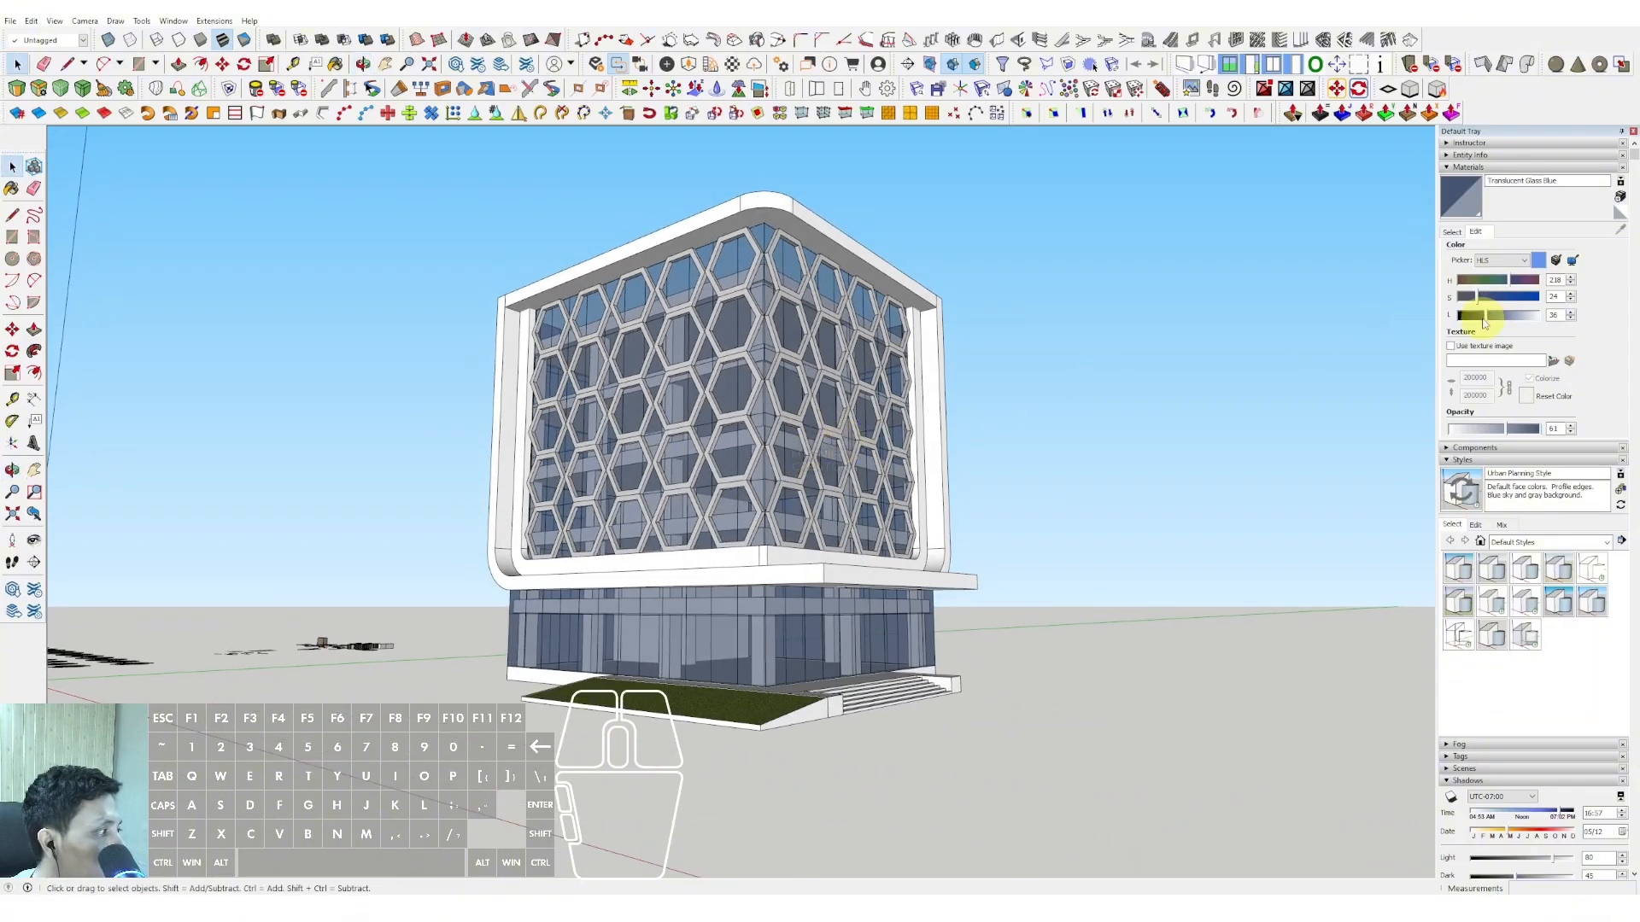
{"action": "left_click_drag", "start_coordinate": [1484, 322], "coordinate": [1493, 320]}
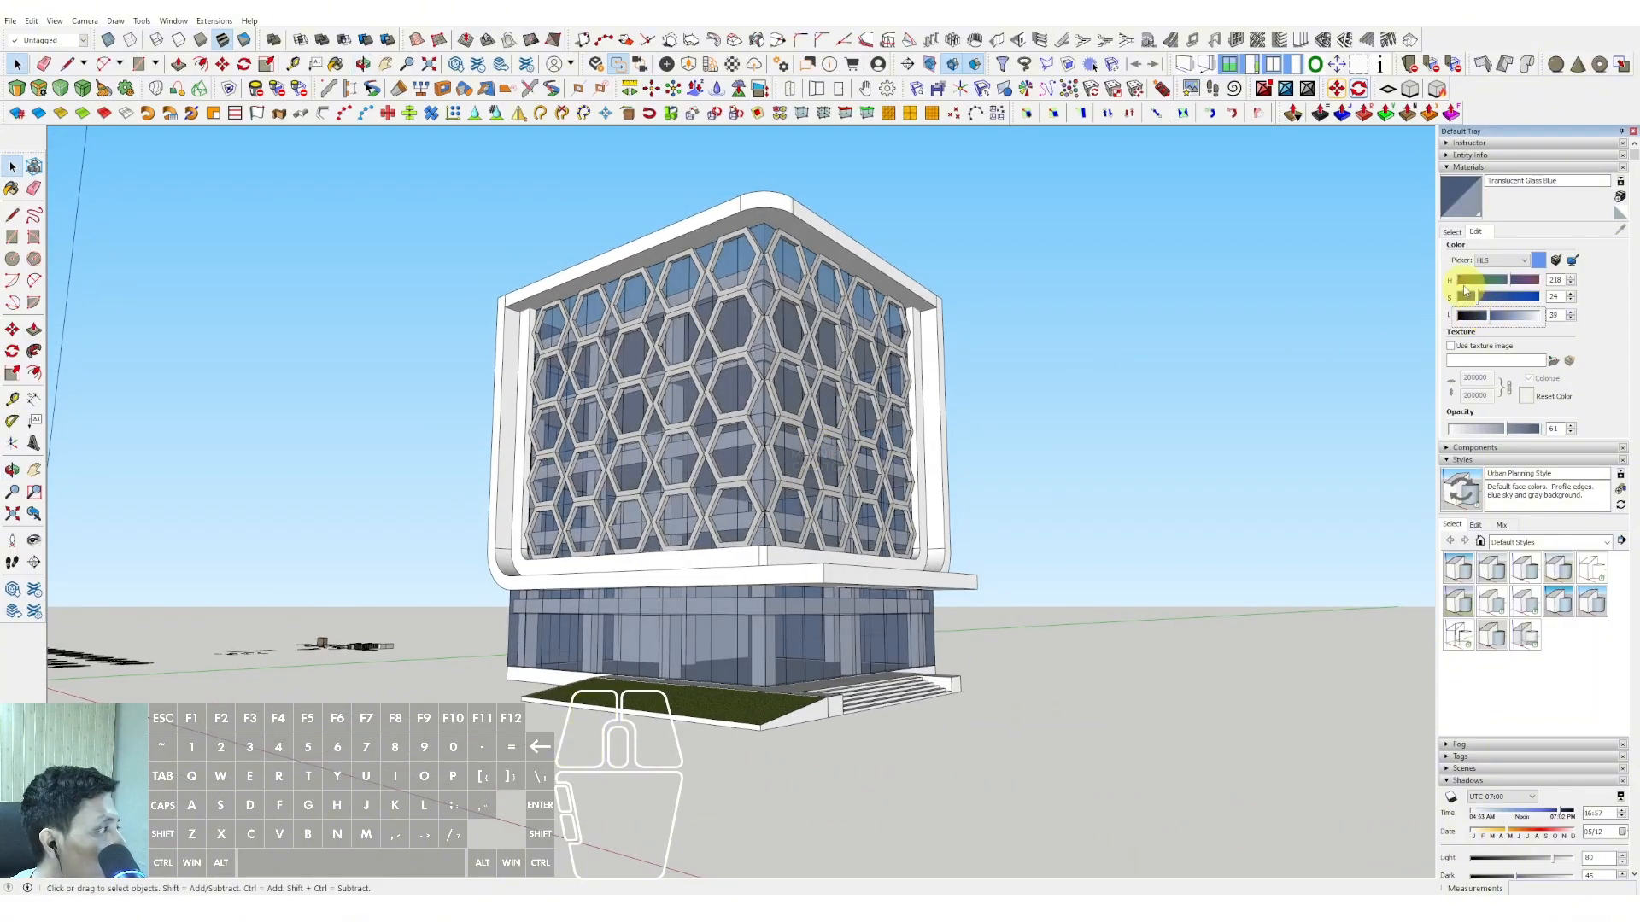
- Sample the HONEYCOMB material from the facade and set its lightness to 100 for pure white
{"action": "left_click", "coordinate": [1452, 231]}
{"action": "left_click", "coordinate": [1618, 229]}
{"action": "scroll", "coordinate": [802, 361], "scroll_direction": "up", "scroll_amount": 5}
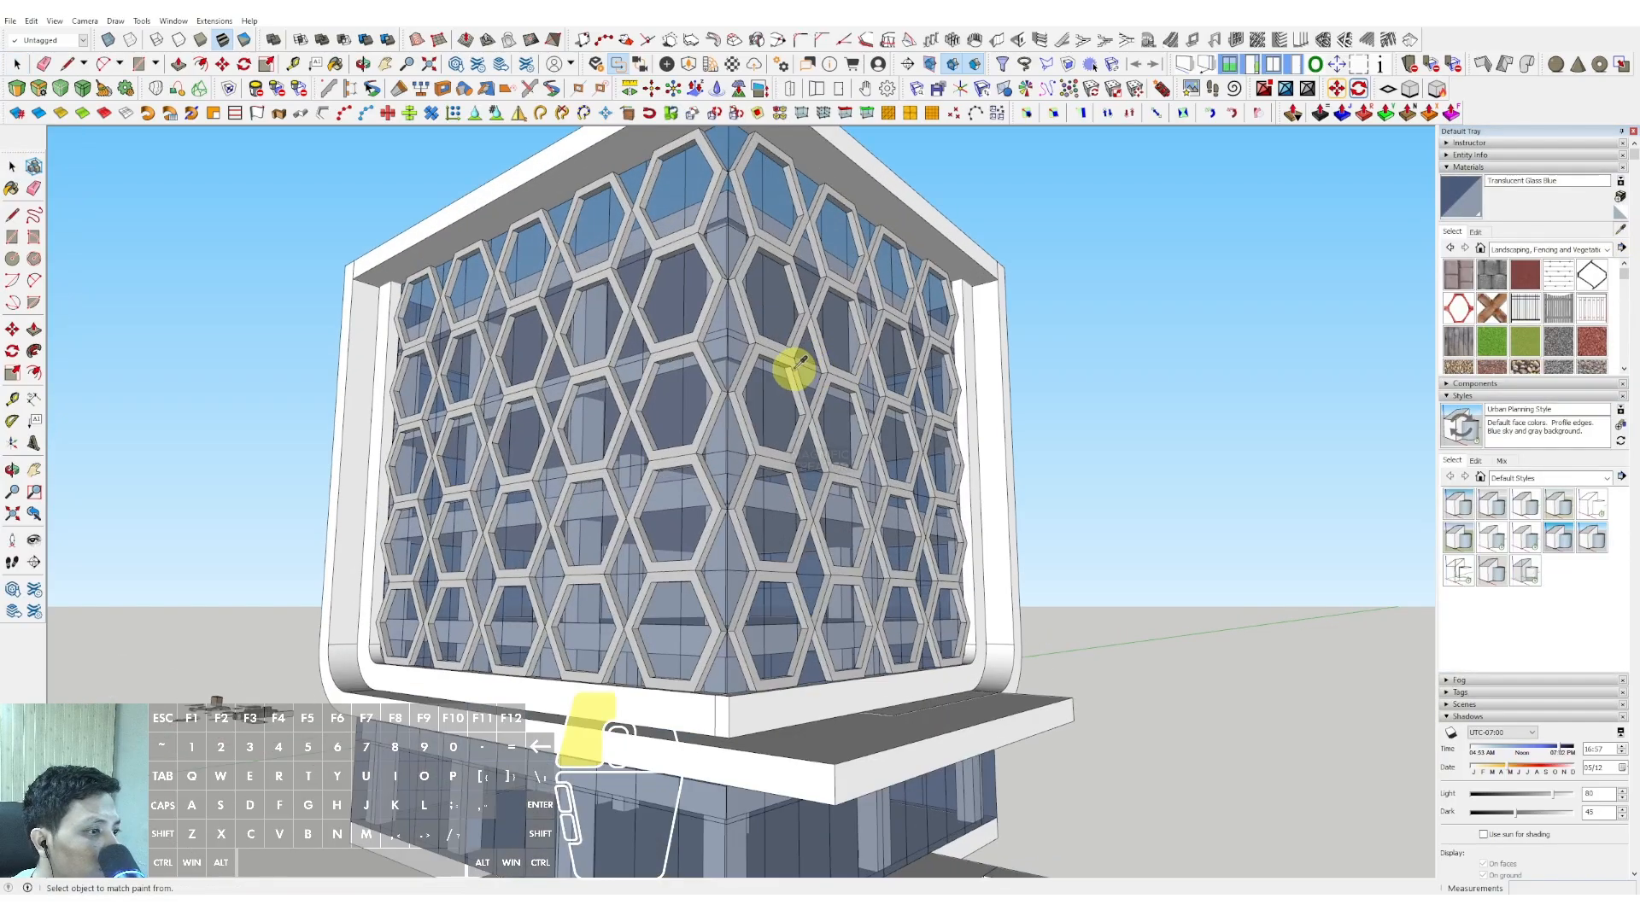
{"action": "left_click", "coordinate": [1475, 232]}
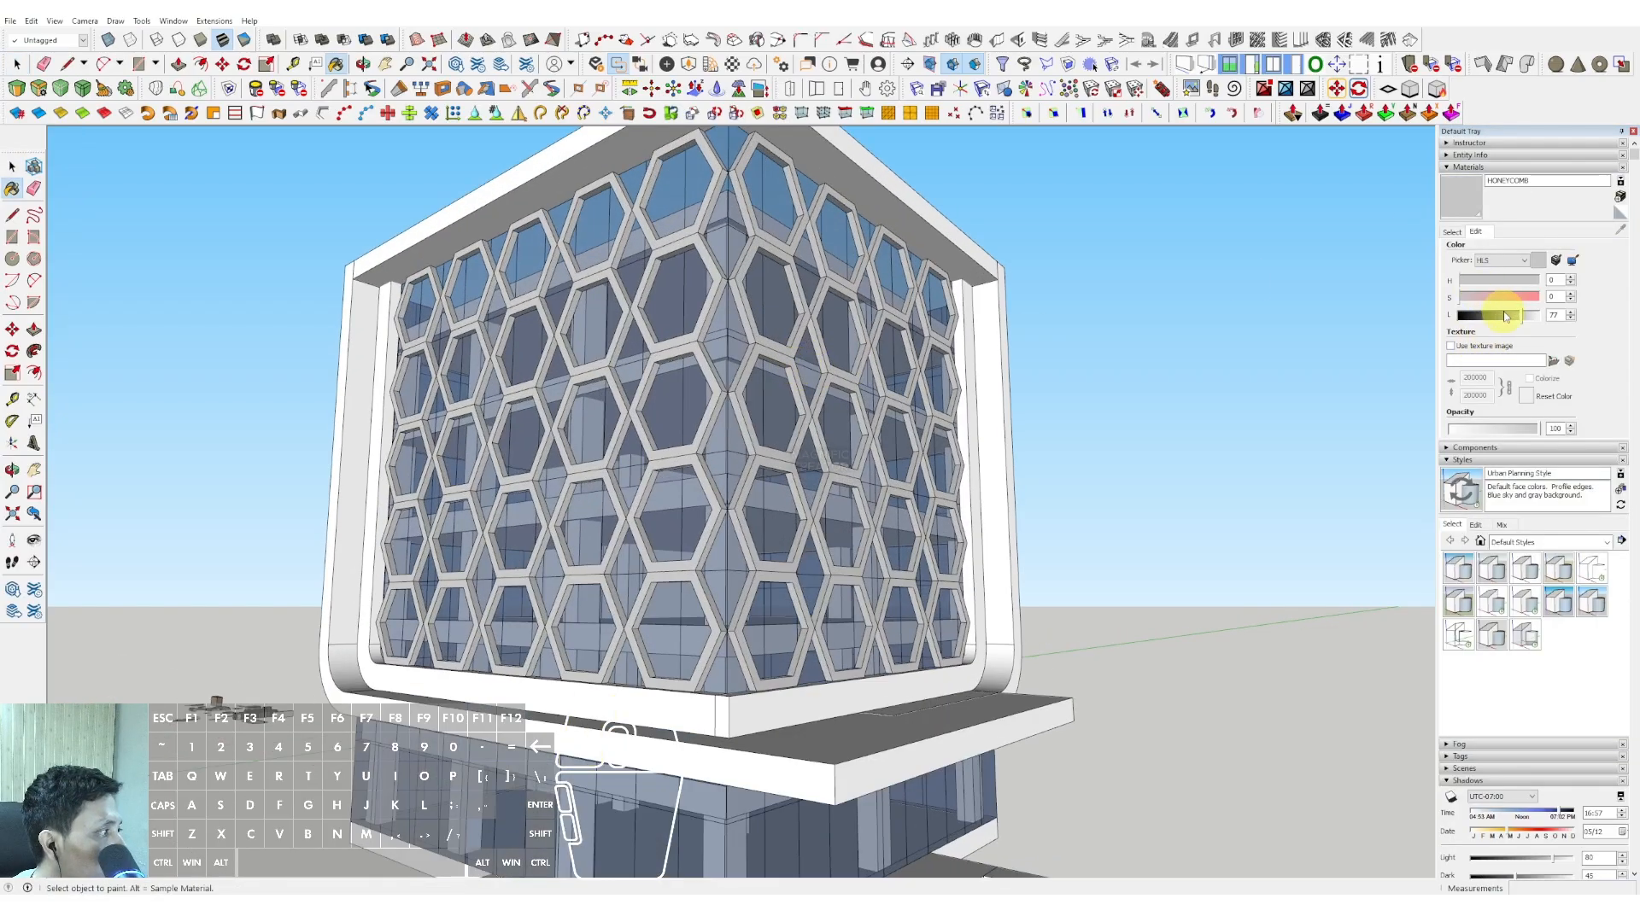
{"action": "left_click_drag", "start_coordinate": [1529, 319], "coordinate": [1543, 315]}
{"action": "scroll", "coordinate": [750, 330], "scroll_direction": "down", "scroll_amount": 5}
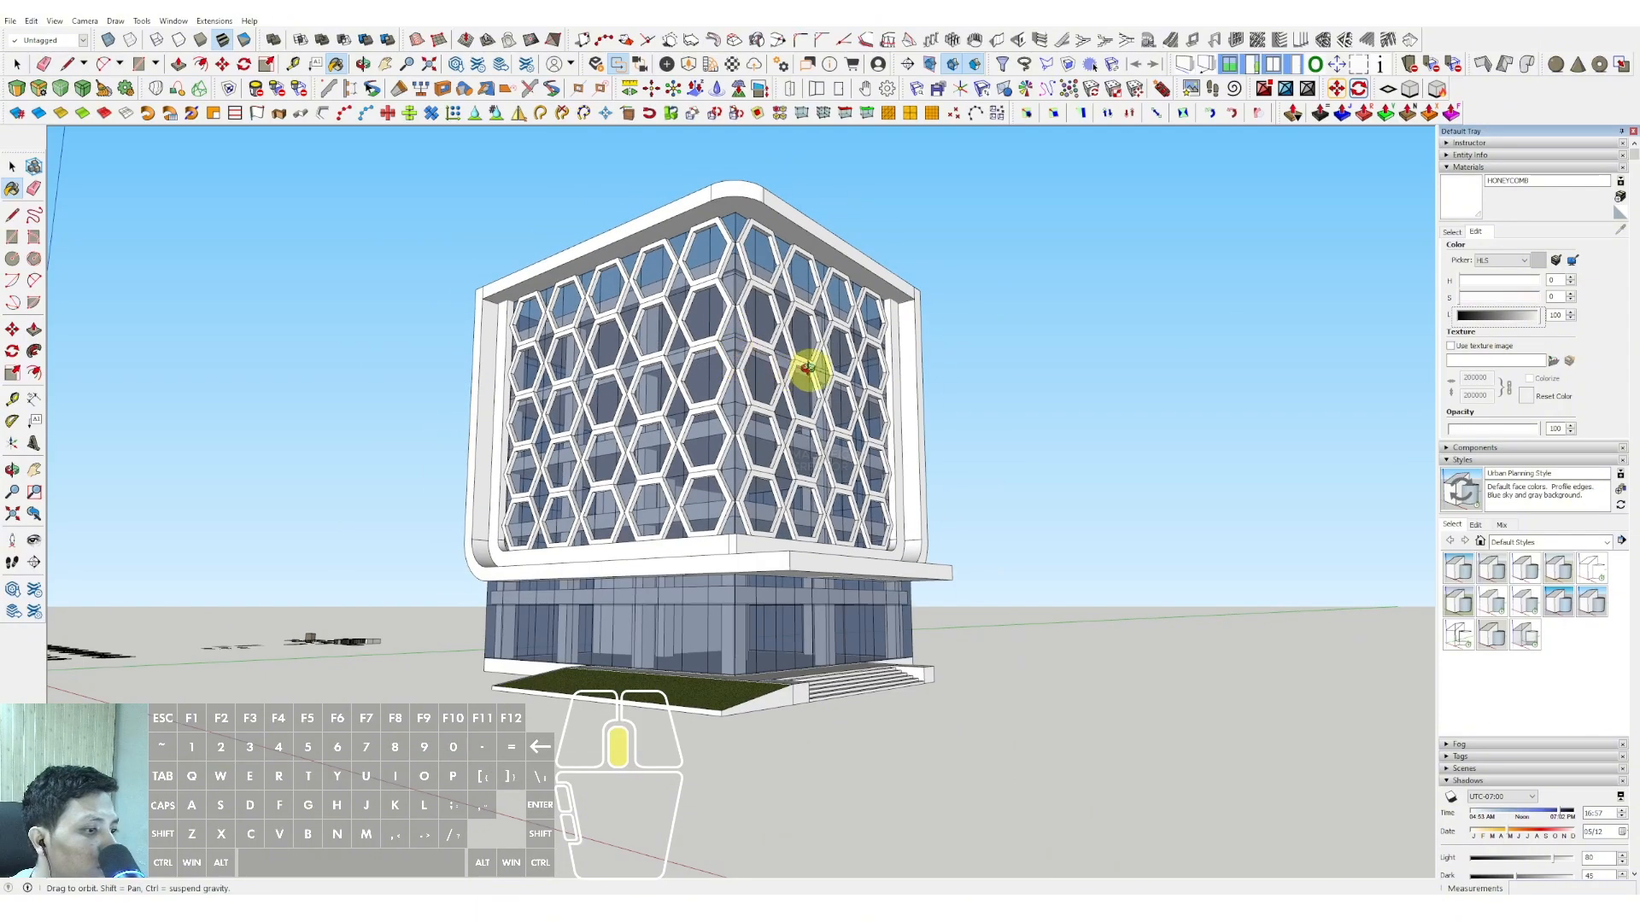
- Push/Pull the outer side face of the canopy above the entrance outward by about 4713
{"action": "middle_click_drag", "start_coordinate": [812, 406], "coordinate": [821, 606]}
{"action": "middle_click_drag", "start_coordinate": [607, 622], "coordinate": [951, 549]}
{"action": "scroll", "coordinate": [948, 568], "scroll_direction": "up", "scroll_amount": 4}
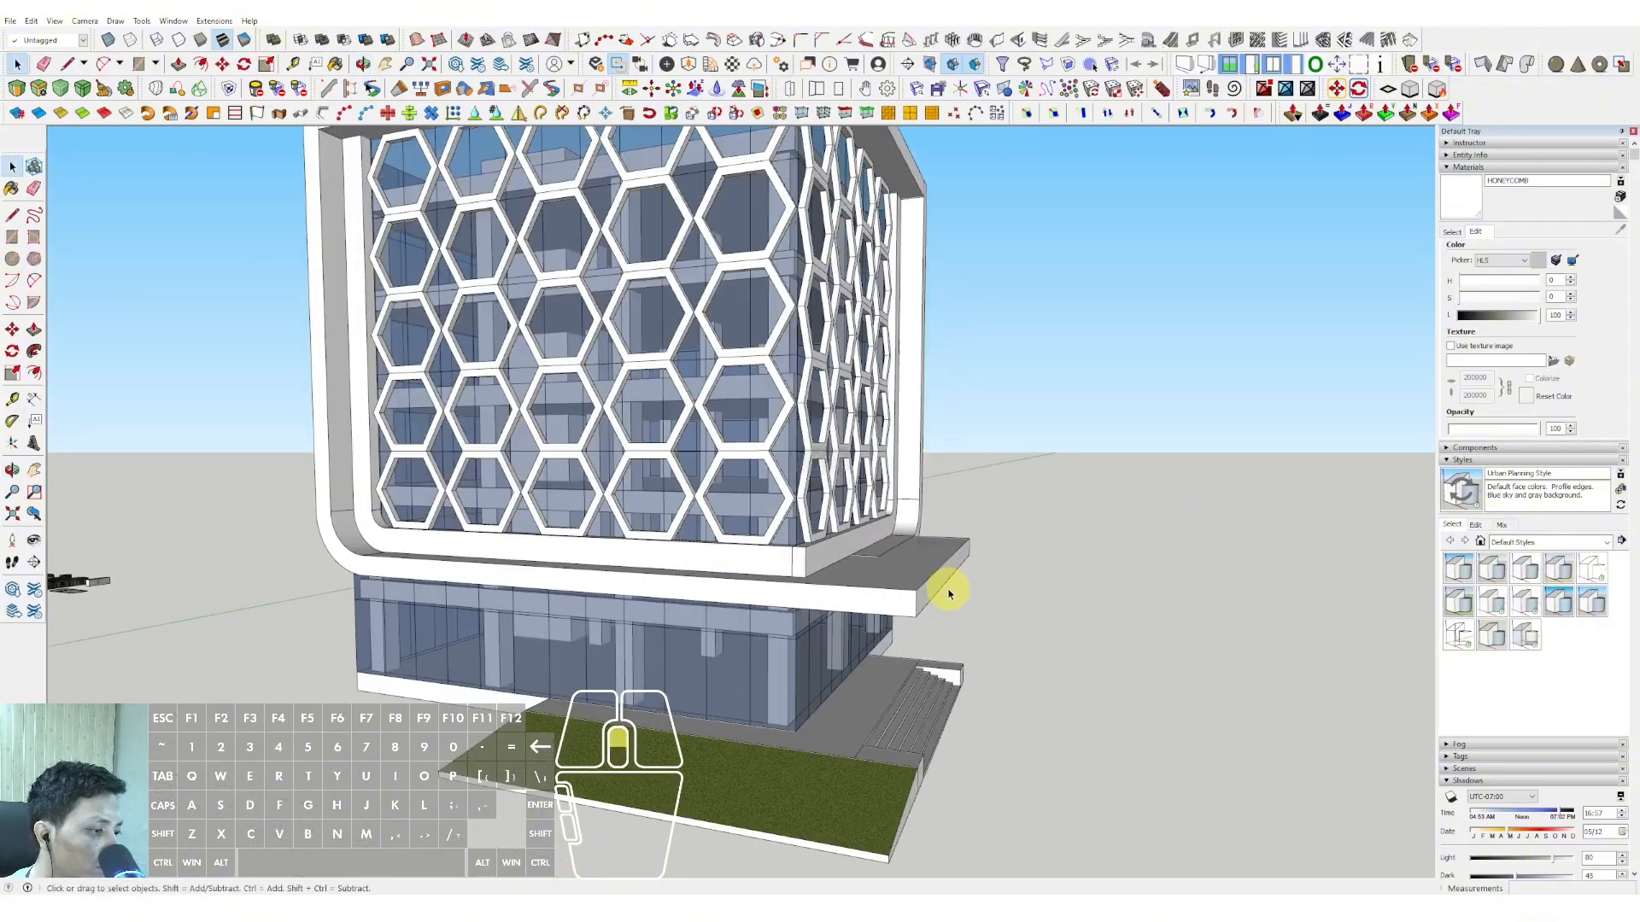
{"action": "left_click", "coordinate": [939, 578]}
{"action": "key", "text": "p"}
{"action": "left_click", "coordinate": [951, 576]}
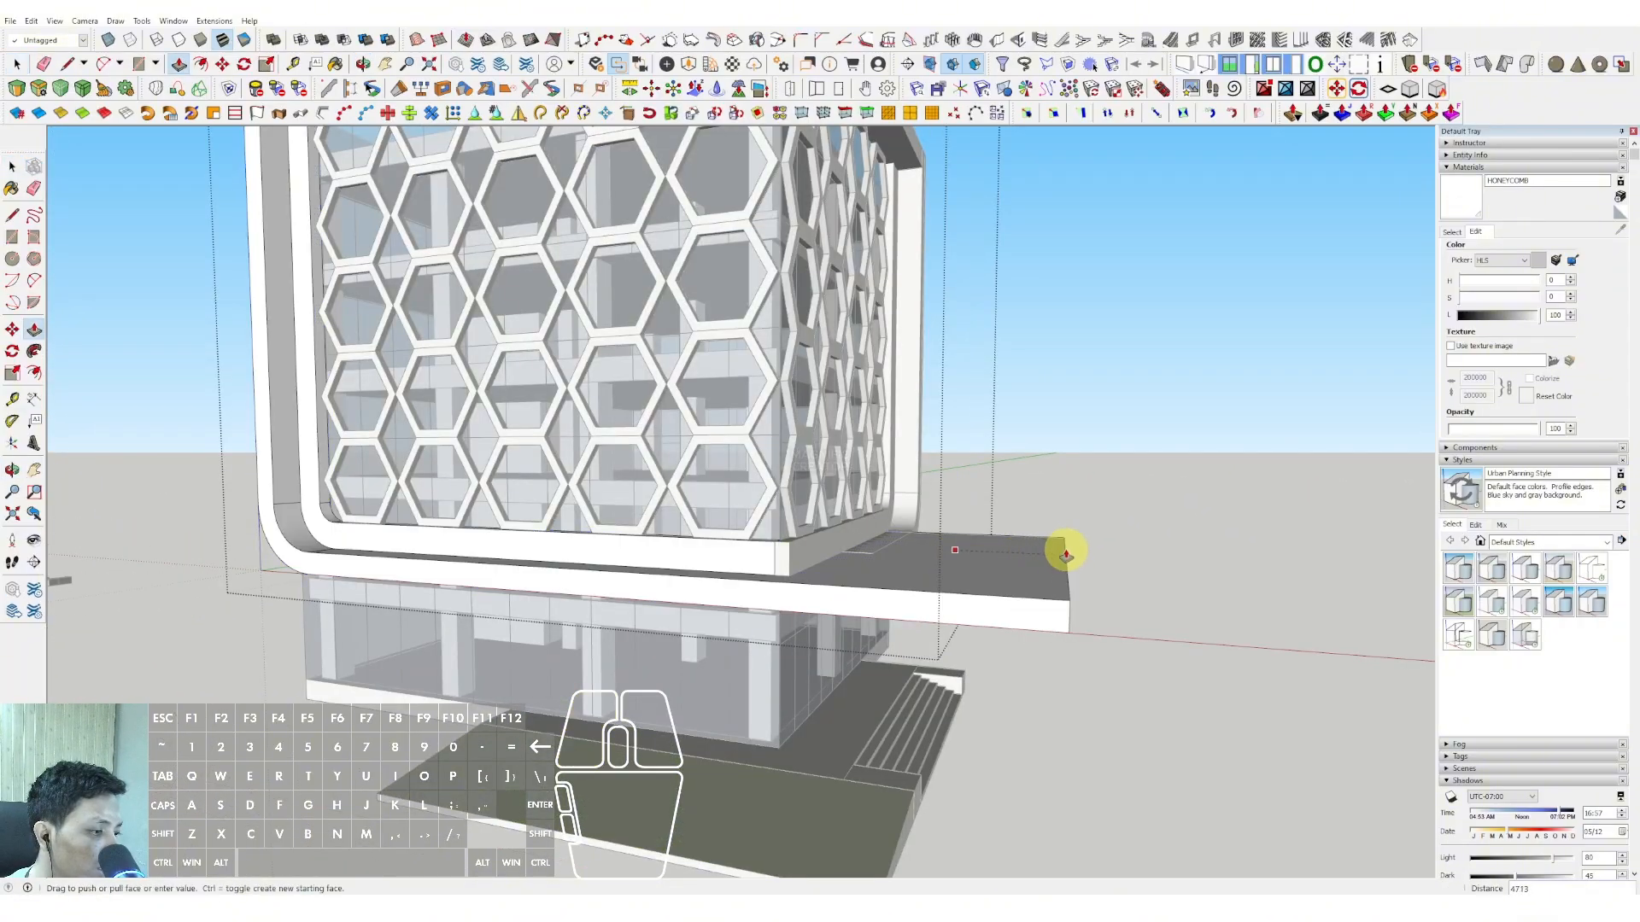
{"action": "left_click", "coordinate": [1066, 553]}
{"action": "key", "text": "space"}
{"action": "middle_click_drag", "start_coordinate": [1066, 554], "coordinate": [929, 534]}
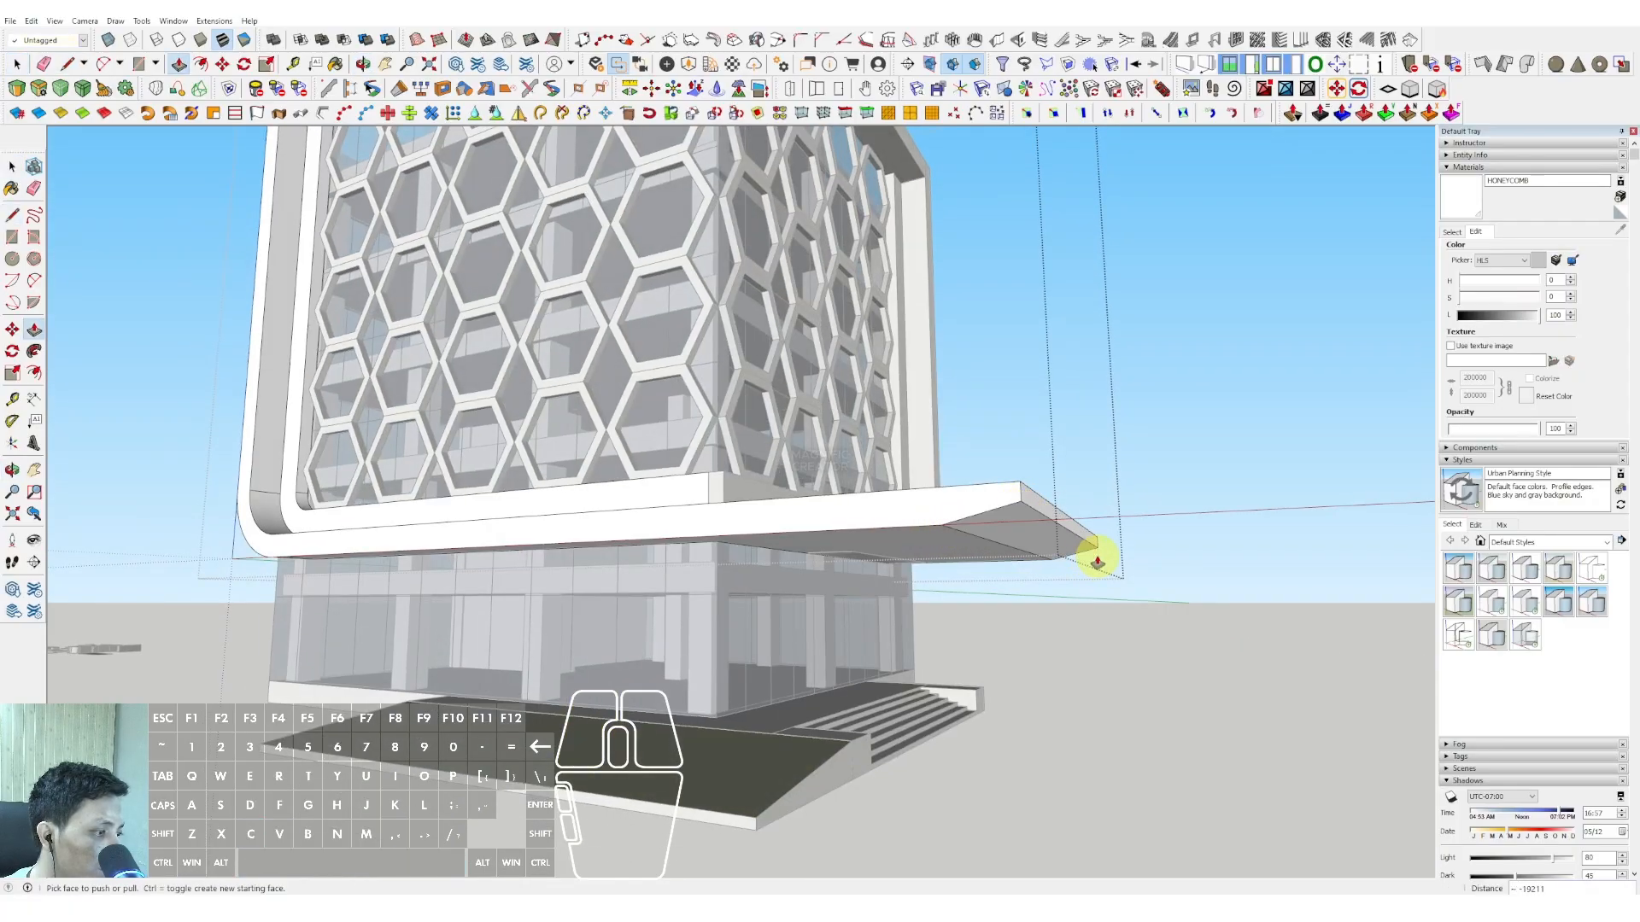
{"action": "scroll", "coordinate": [1097, 562], "scroll_direction": "down", "scroll_amount": 5}
{"action": "middle_click_drag", "start_coordinate": [1106, 461], "coordinate": [884, 538]}
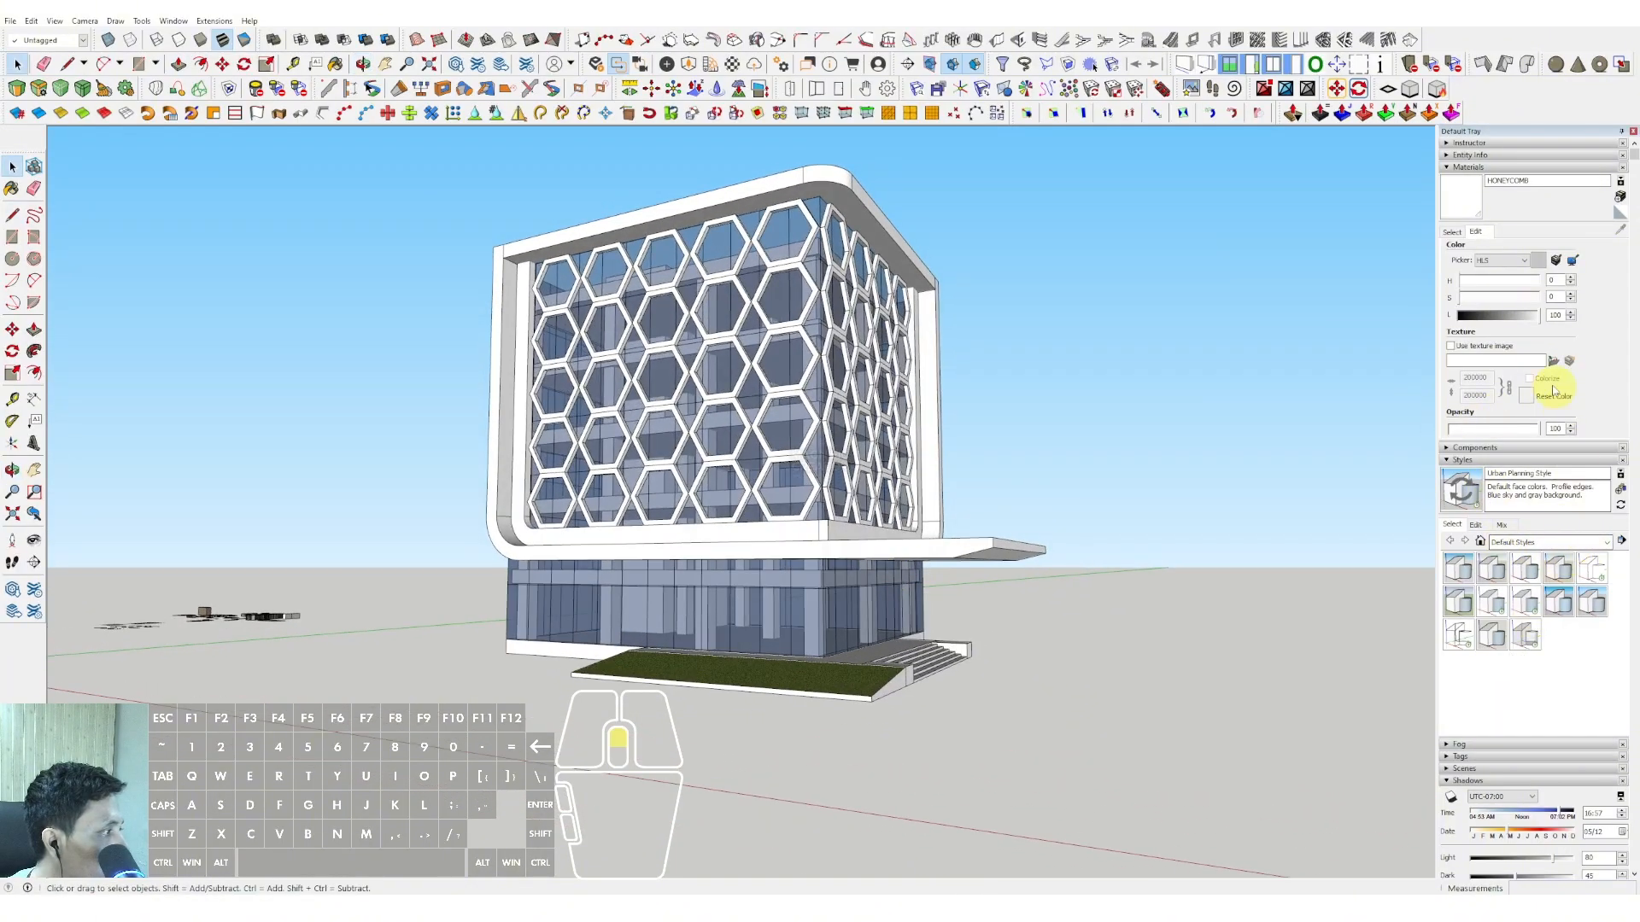
- Collapse the material settings and open the Components Sampler collection of the component library
{"action": "left_click", "coordinate": [1452, 233]}
{"action": "left_click", "coordinate": [1452, 167]}
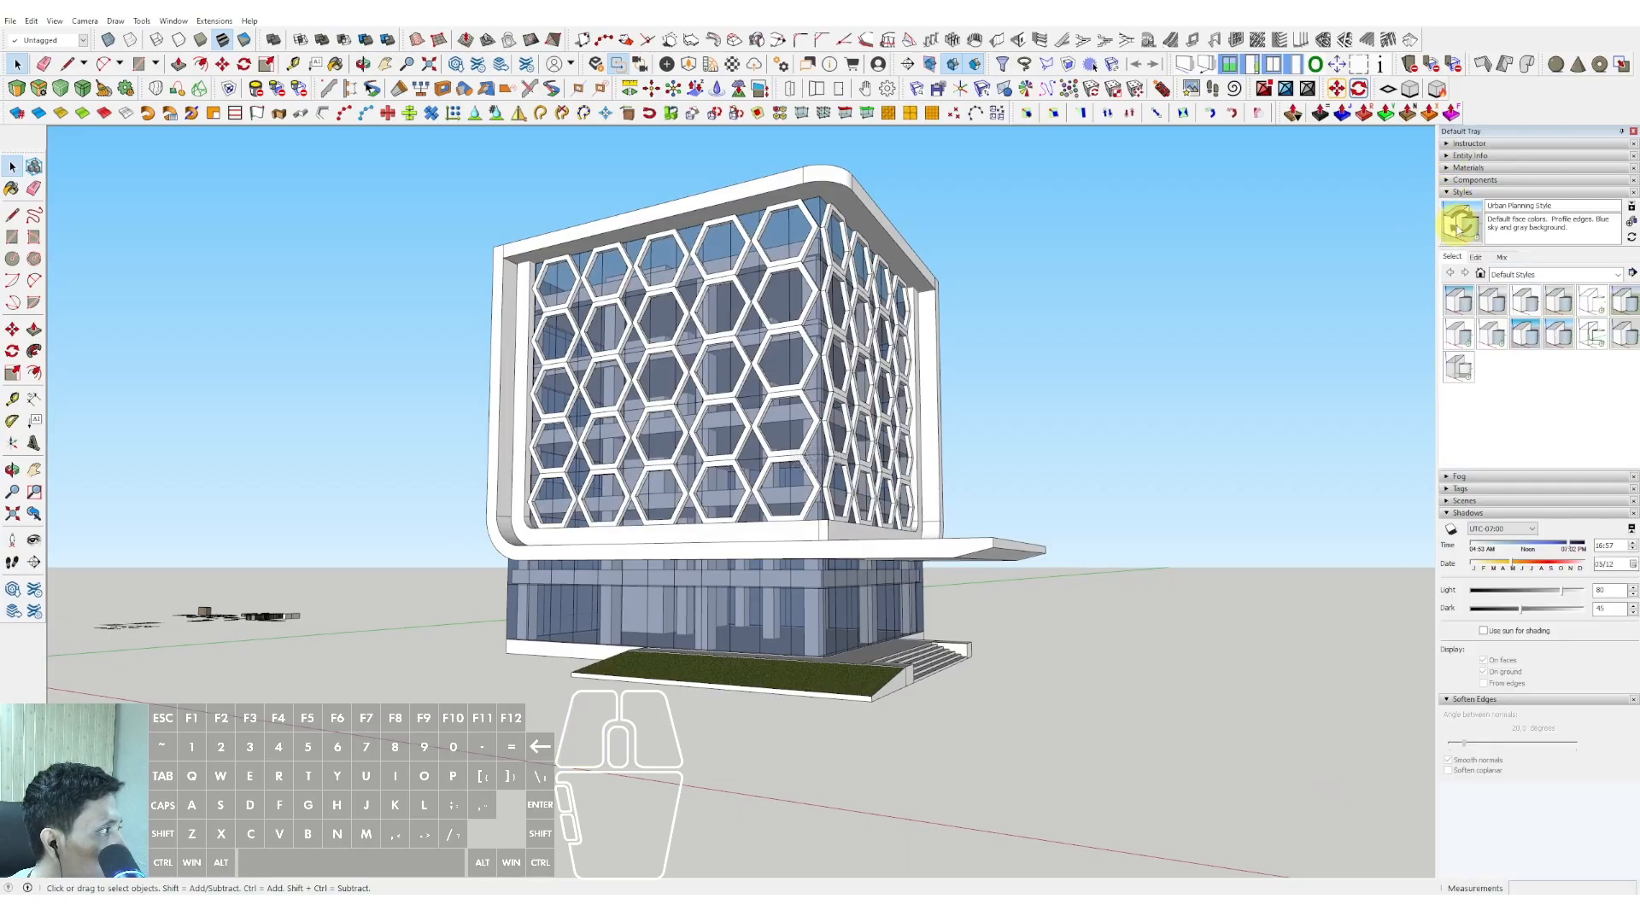
{"action": "left_click", "coordinate": [1446, 180]}
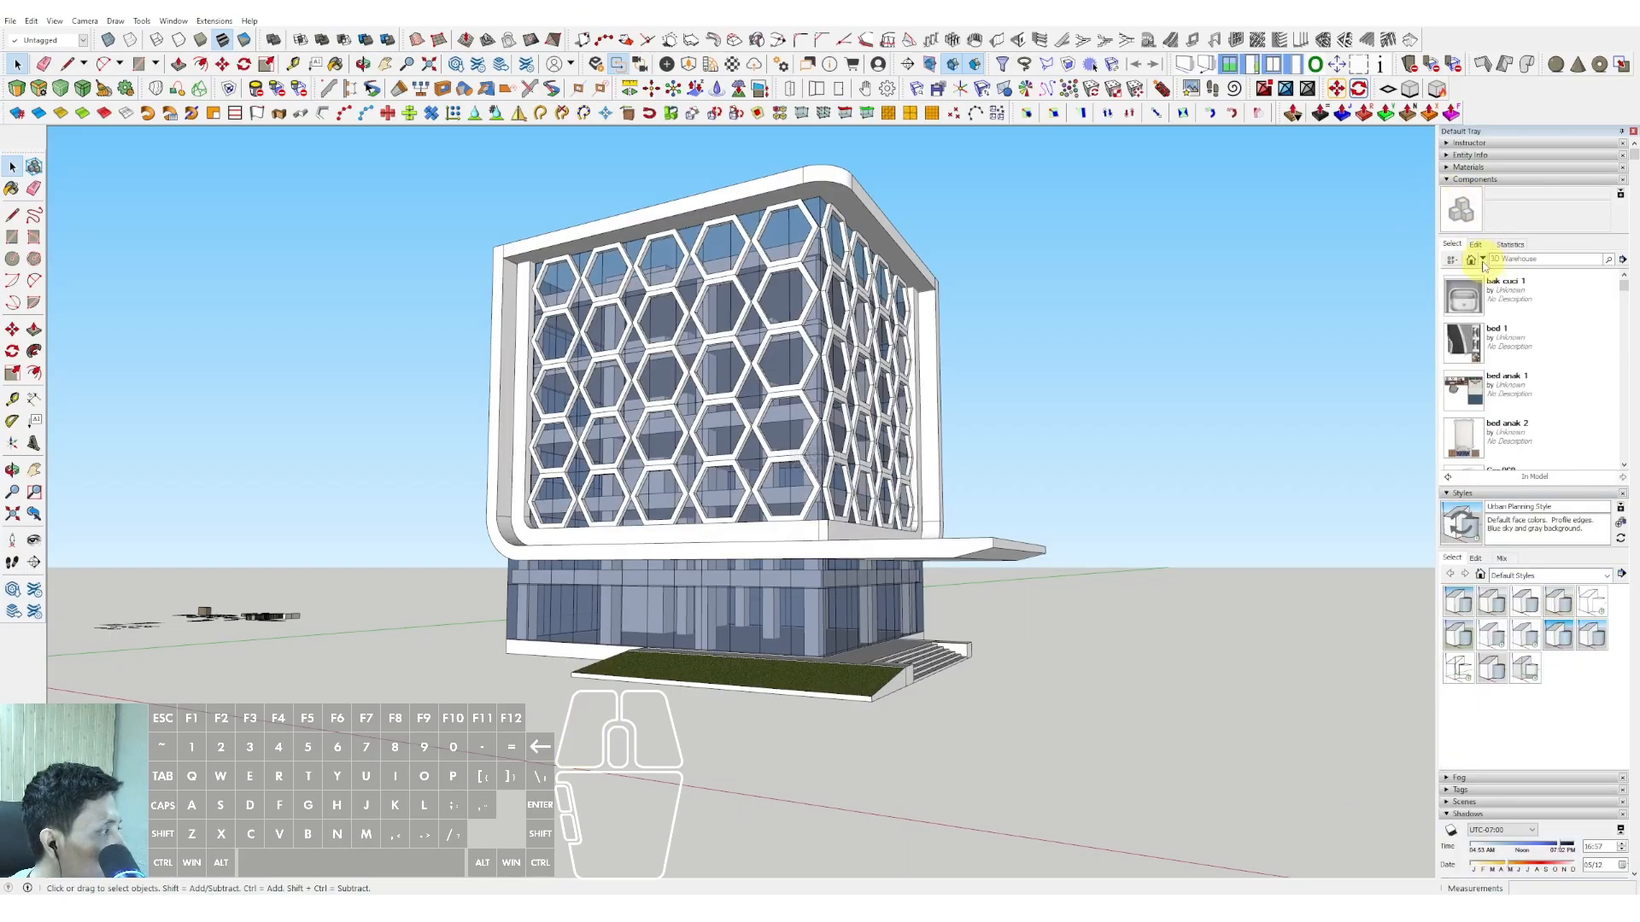
{"action": "left_click", "coordinate": [1483, 260]}
{"action": "left_click", "coordinate": [1495, 341]}
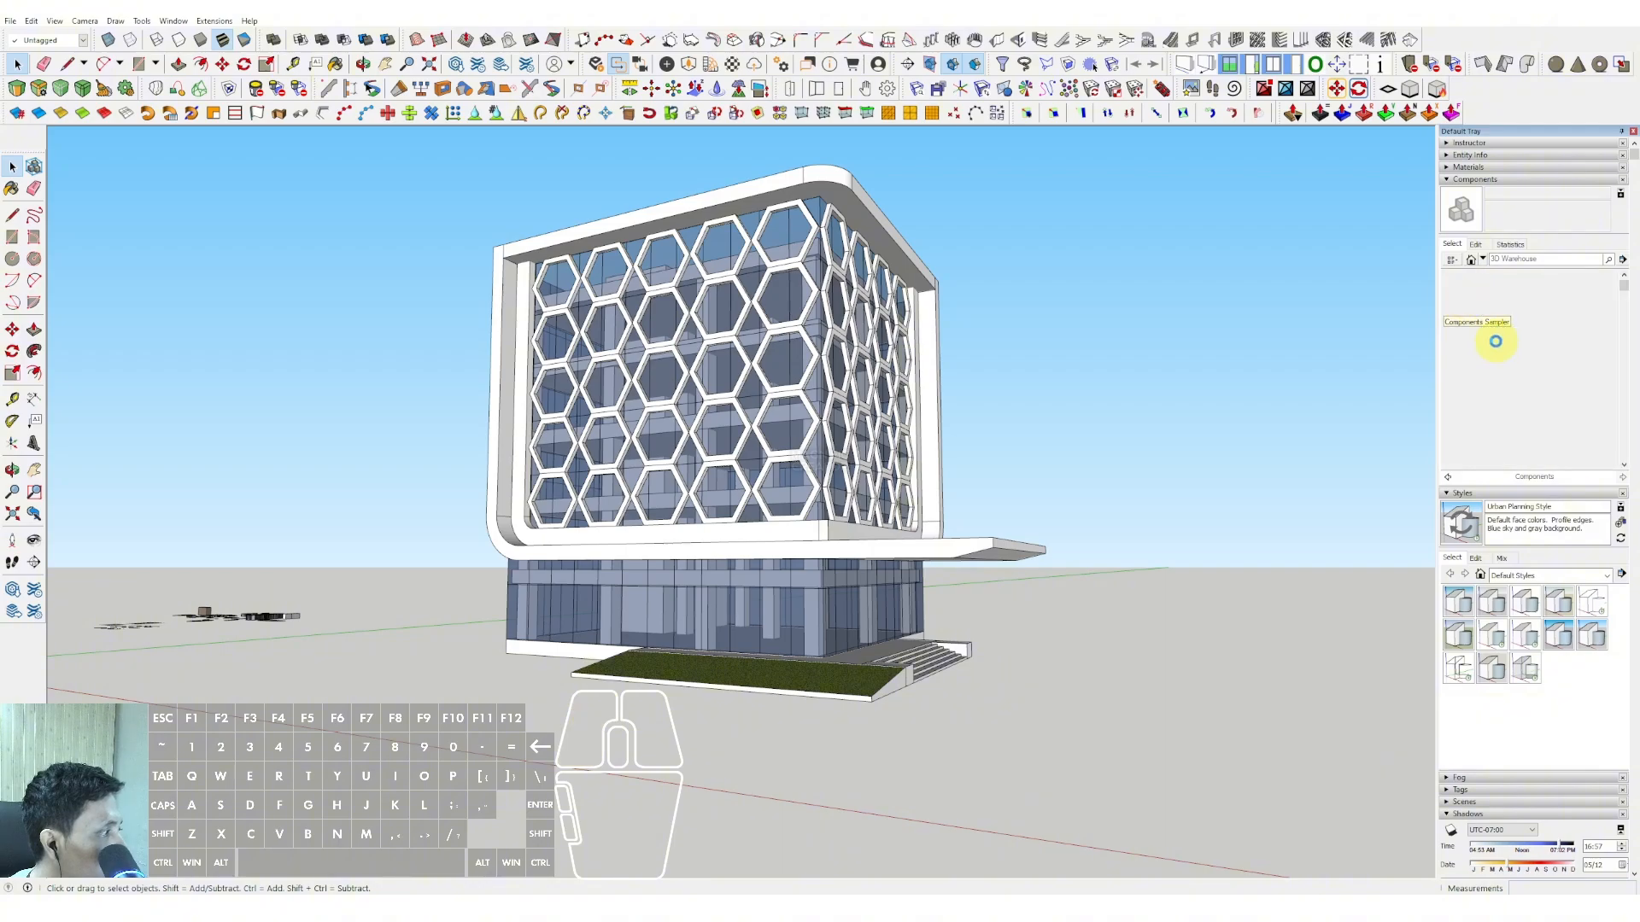
- Place the Tree 2D Deciduous component on the grass slope and copy it once along the slope
{"action": "scroll", "coordinate": [1493, 350], "scroll_direction": "down", "scroll_amount": 10}
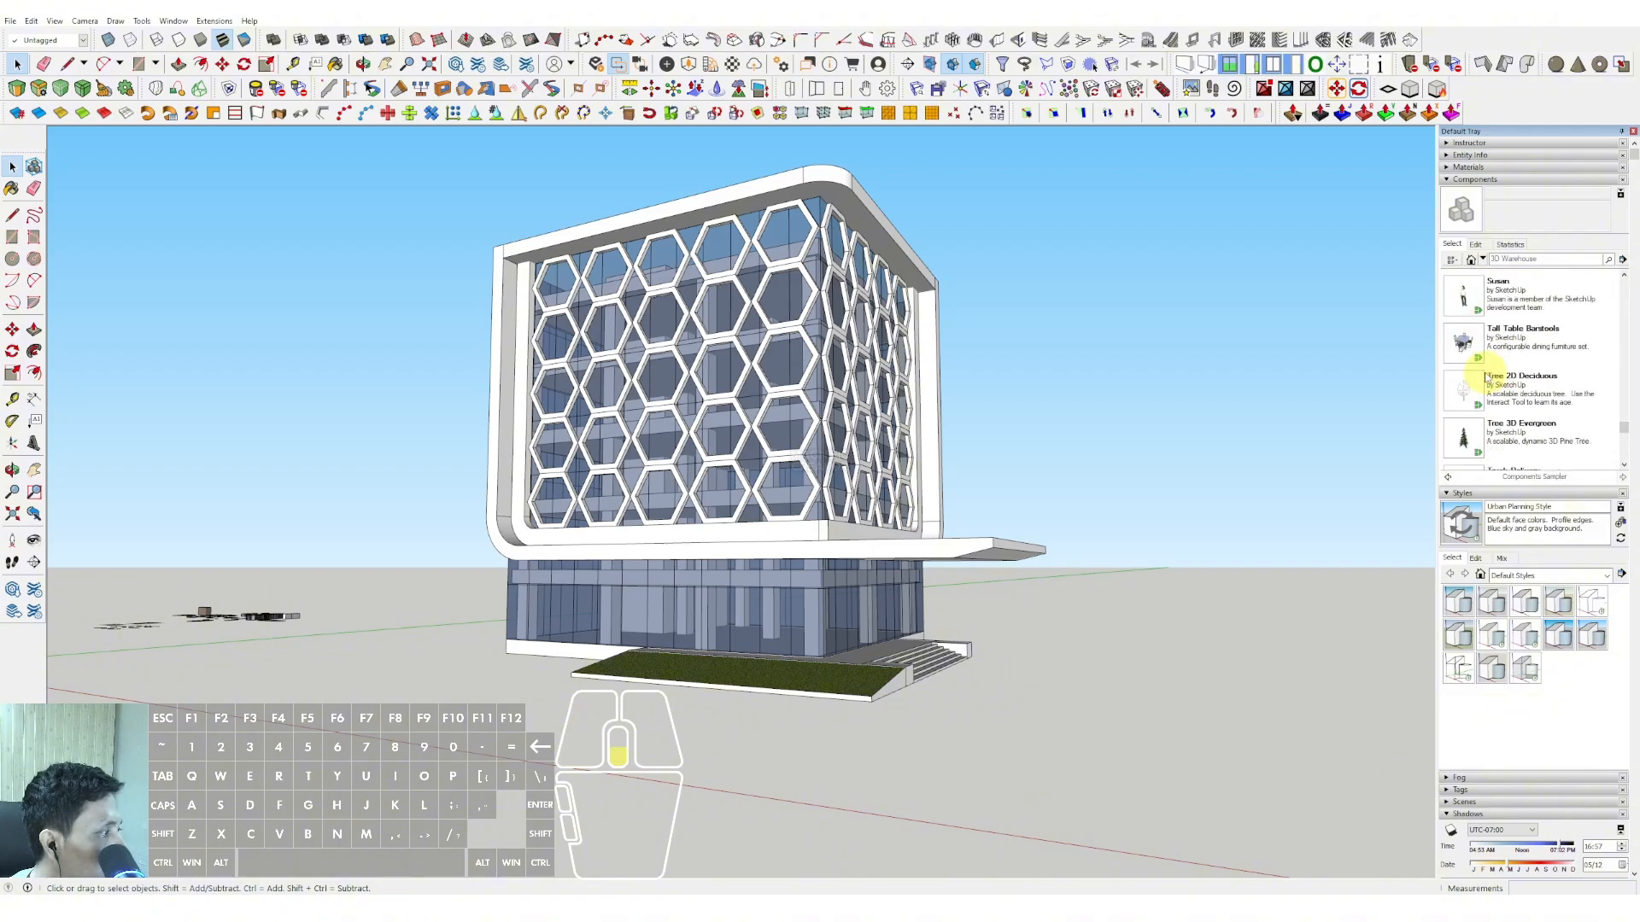
{"action": "scroll", "coordinate": [1486, 376], "scroll_direction": "down", "scroll_amount": 1}
{"action": "scroll", "coordinate": [637, 686], "scroll_direction": "up", "scroll_amount": 3}
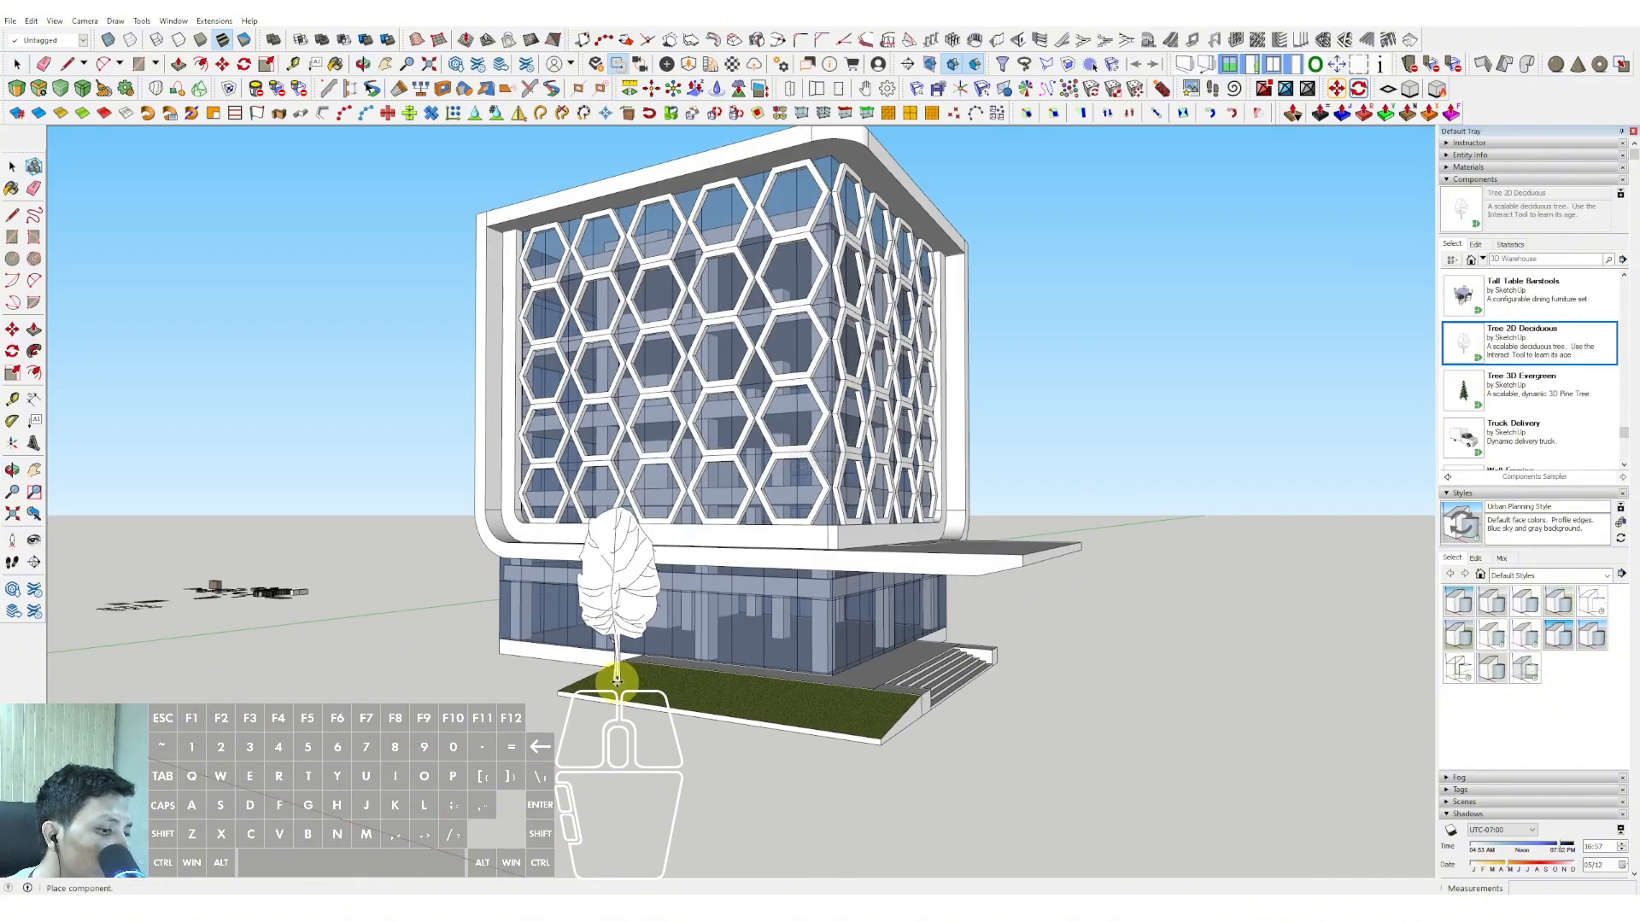
{"action": "left_click", "coordinate": [624, 681], "text": "ctrl"}
{"action": "left_click", "coordinate": [775, 699]}
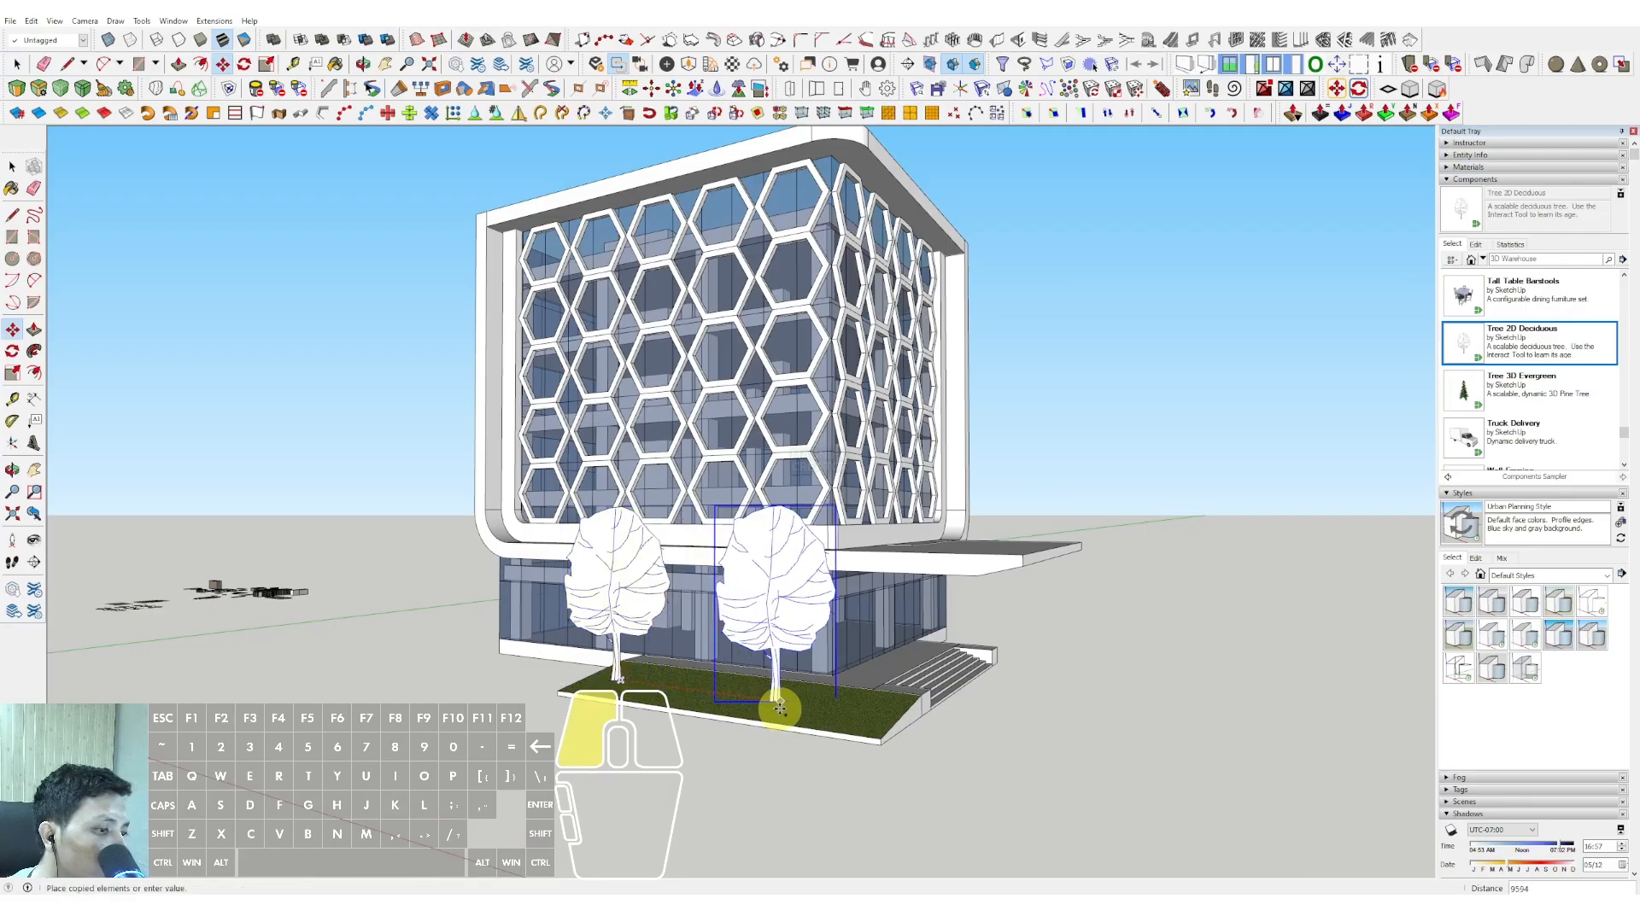
{"action": "key", "text": "space"}
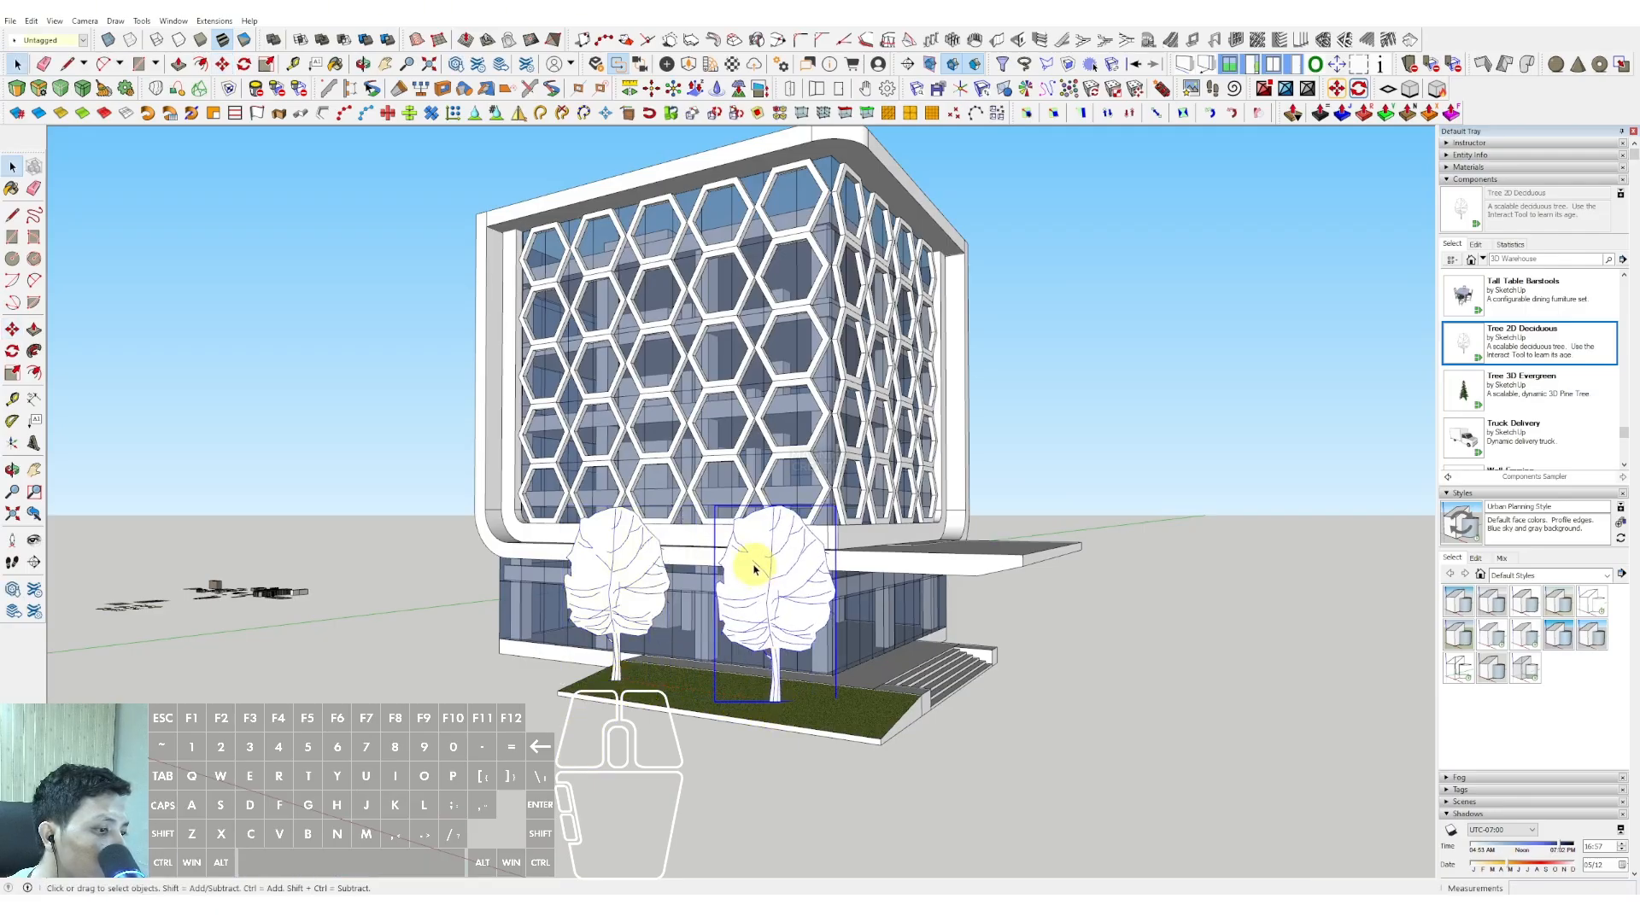
- Paint both trees on the grass slope with the Translucent Glass Dark Green material from the Glass and Mirrors collection
{"action": "left_click", "coordinate": [1452, 179]}
{"action": "left_click", "coordinate": [1452, 166]}
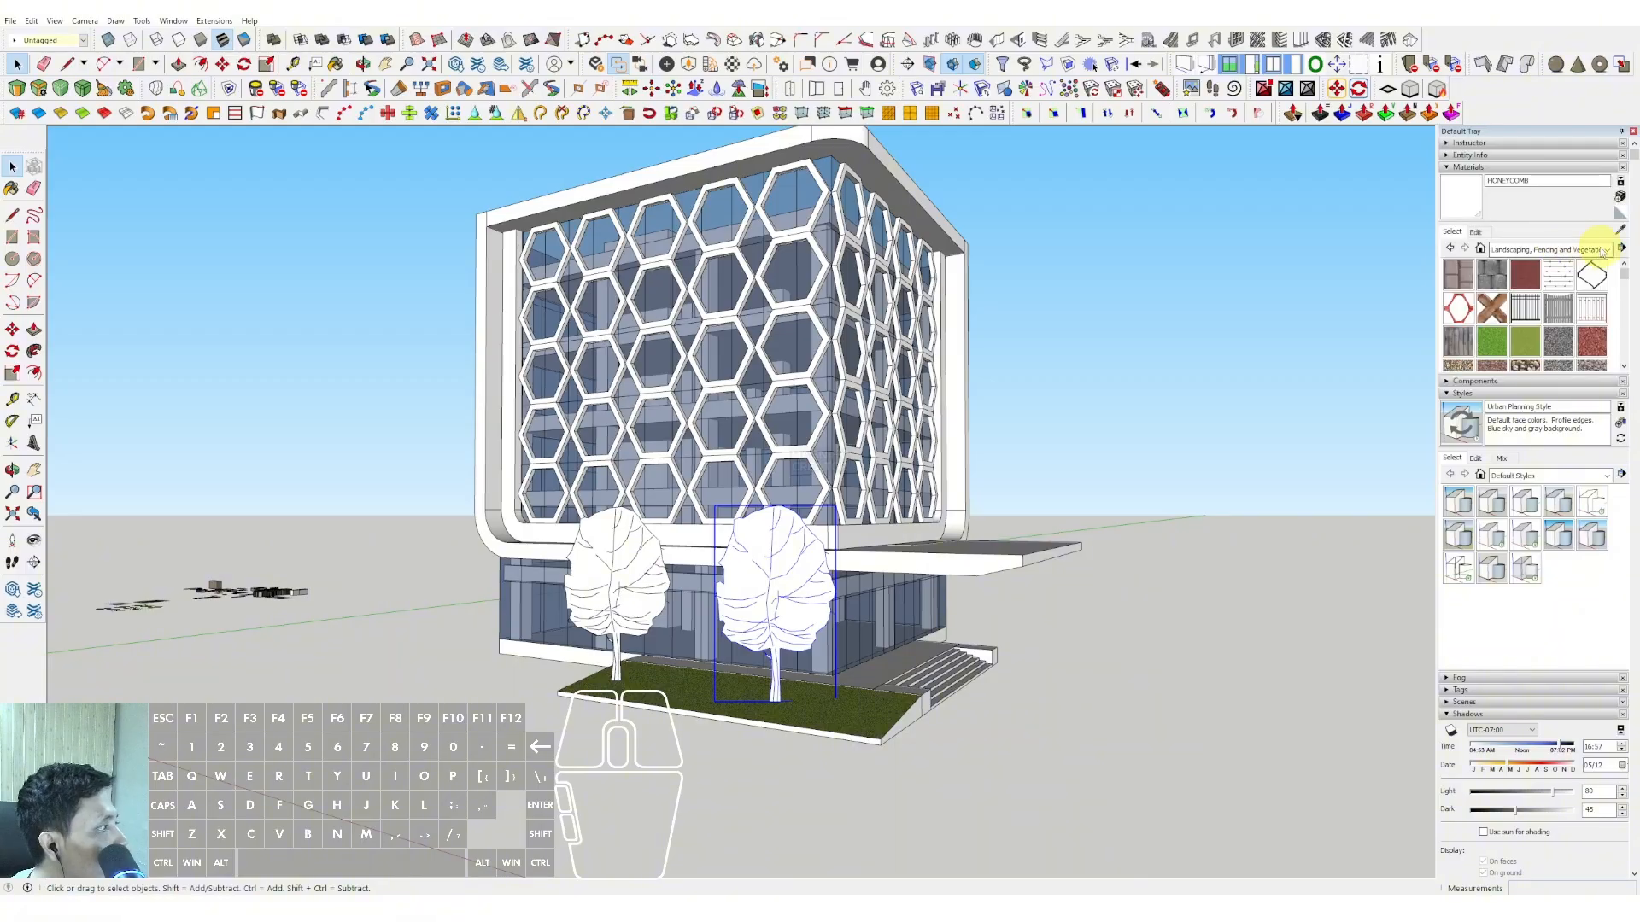
{"action": "left_click", "coordinate": [1602, 250]}
{"action": "left_click", "coordinate": [1510, 310]}
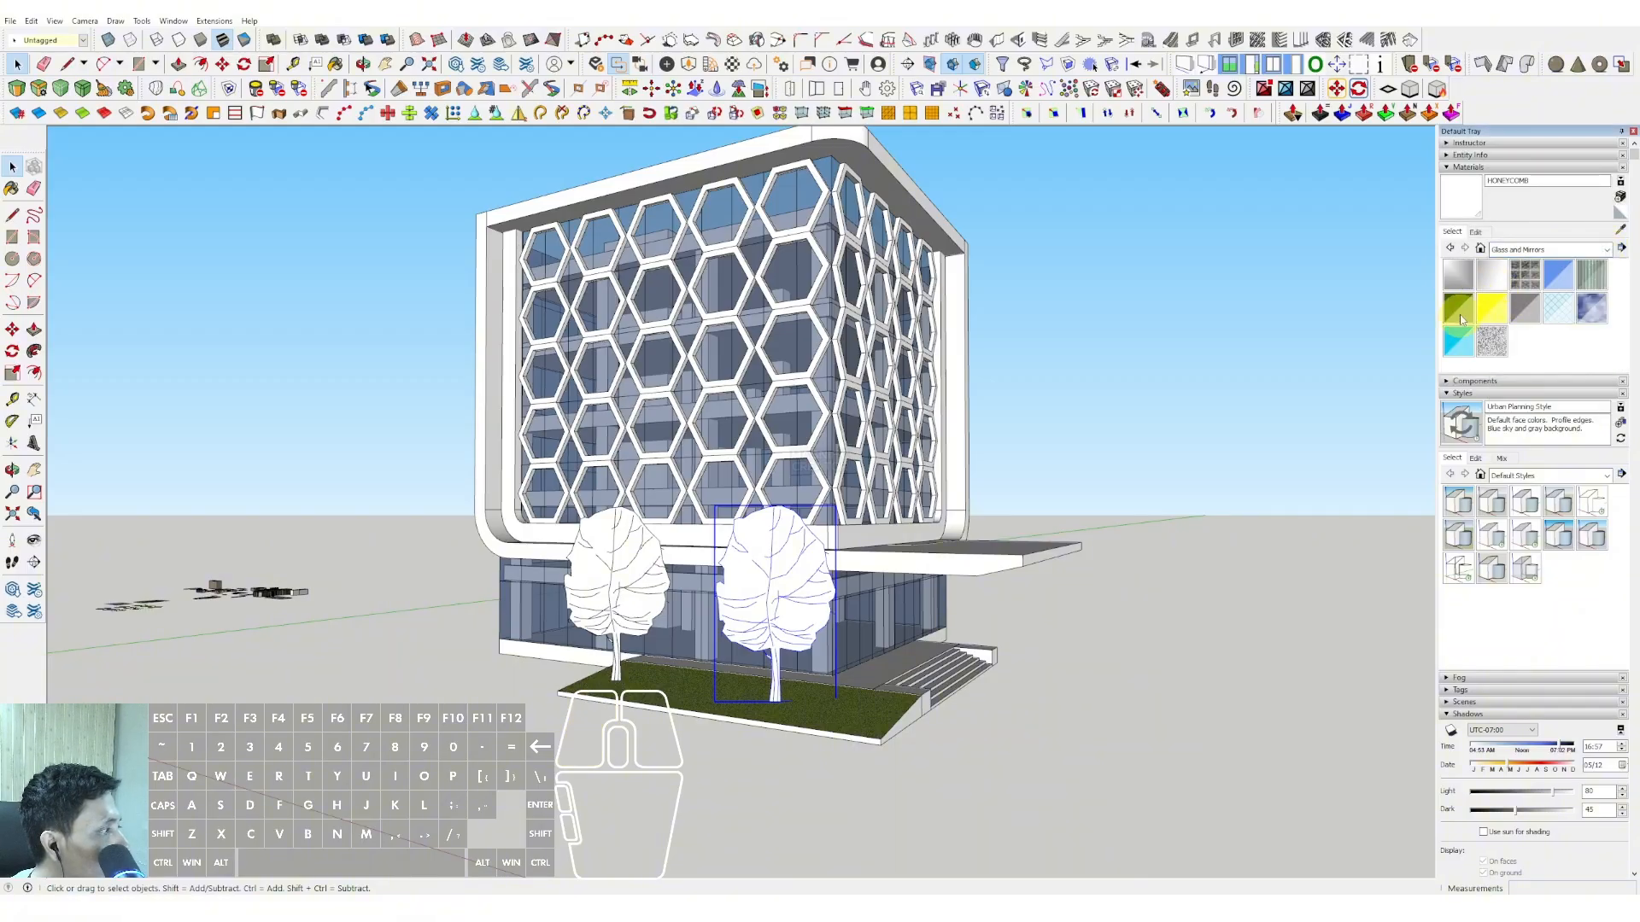
{"action": "left_click", "coordinate": [760, 557]}
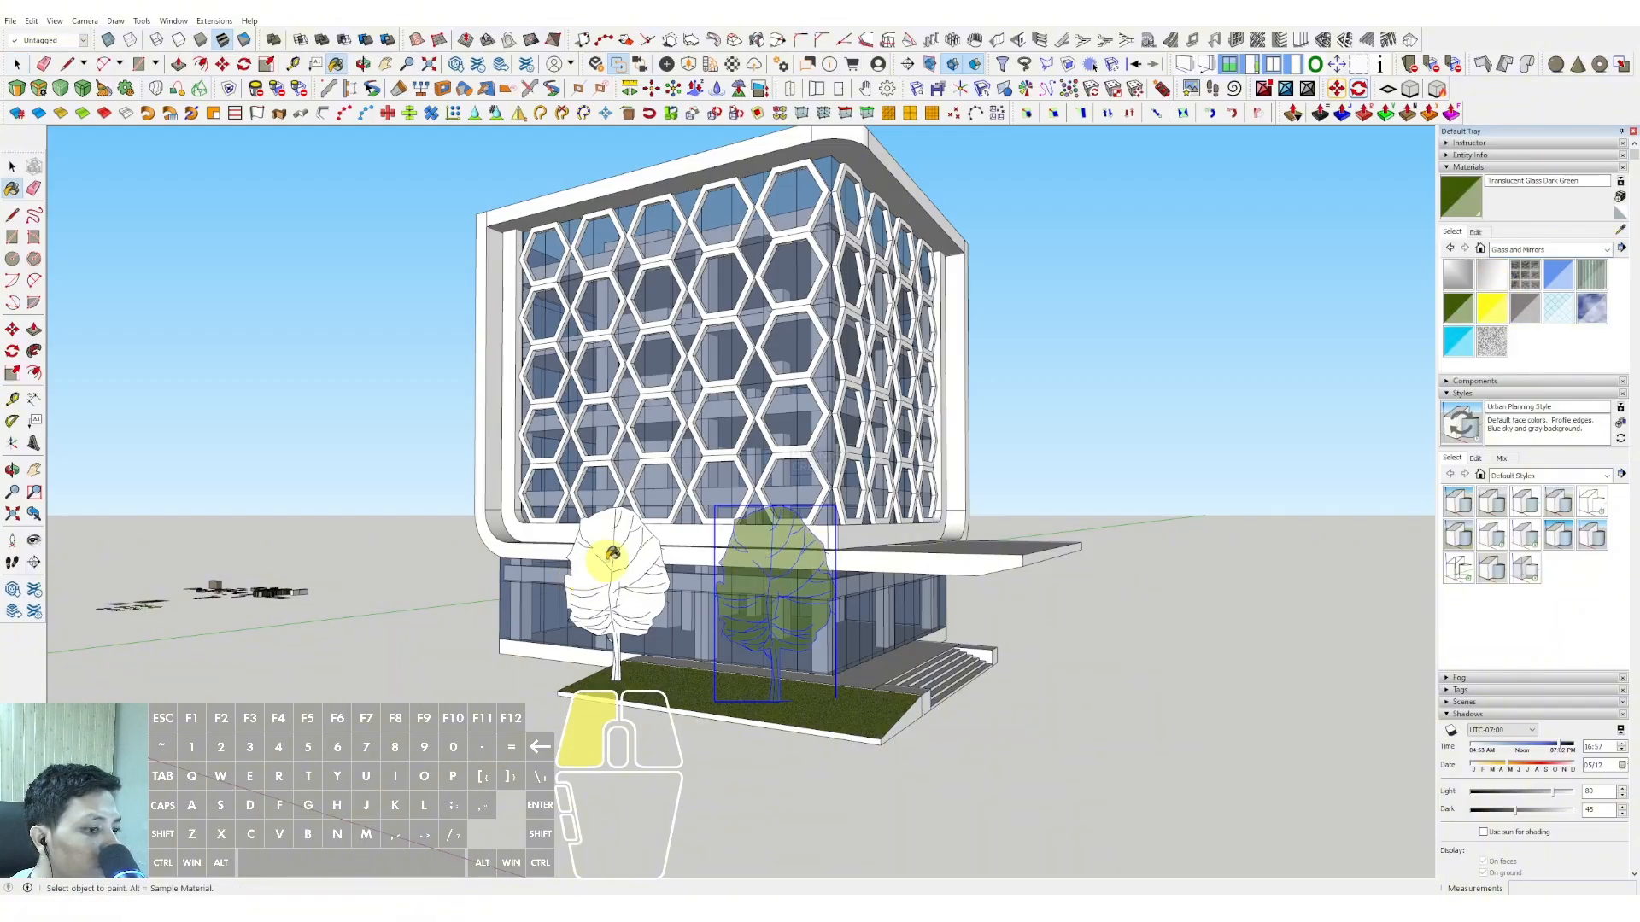
{"action": "left_click", "coordinate": [613, 553]}
- Scale the two trees down together so they are shorter than the ground floor's height
{"action": "scroll", "coordinate": [632, 562], "scroll_direction": "down", "scroll_amount": 2}
{"action": "key", "text": "space"}
{"action": "scroll", "coordinate": [794, 554], "scroll_direction": "up", "scroll_amount": 1}
{"action": "key", "text": "s"}
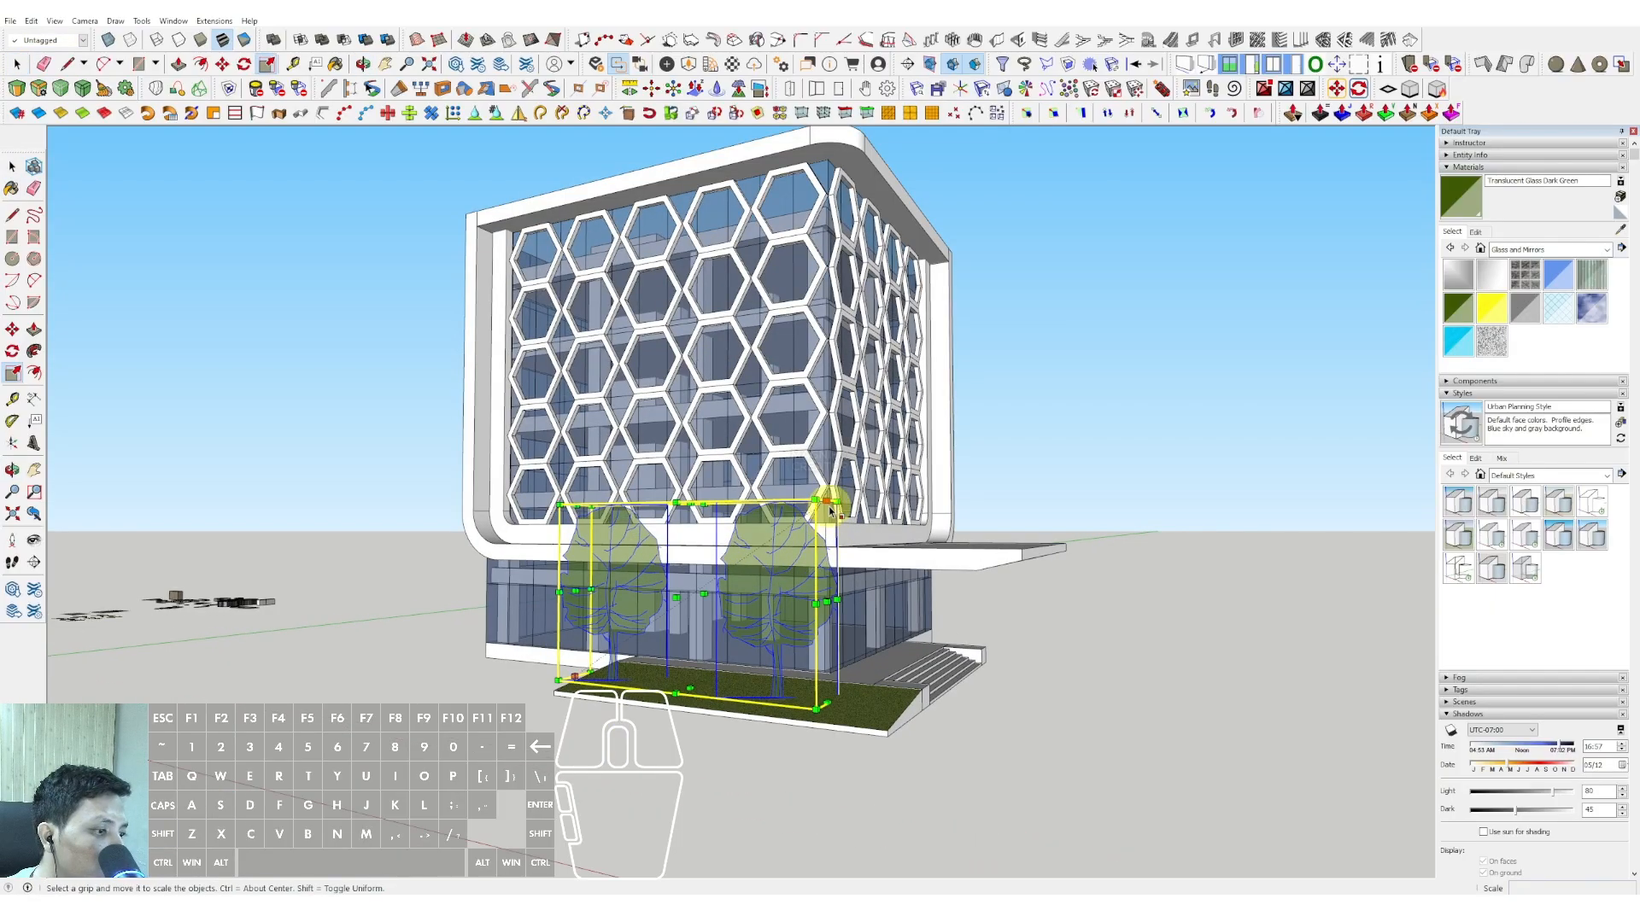
{"action": "left_click_drag", "start_coordinate": [838, 500], "coordinate": [749, 589]}
{"action": "key", "text": "space"}
{"action": "scroll", "coordinate": [735, 632], "scroll_direction": "down", "scroll_amount": 2}
{"action": "left_click", "coordinate": [1036, 443]}
{"action": "scroll", "coordinate": [692, 641], "scroll_direction": "up", "scroll_amount": 2}
{"action": "middle_click_drag", "start_coordinate": [690, 640], "coordinate": [621, 627], "text": "shift"}
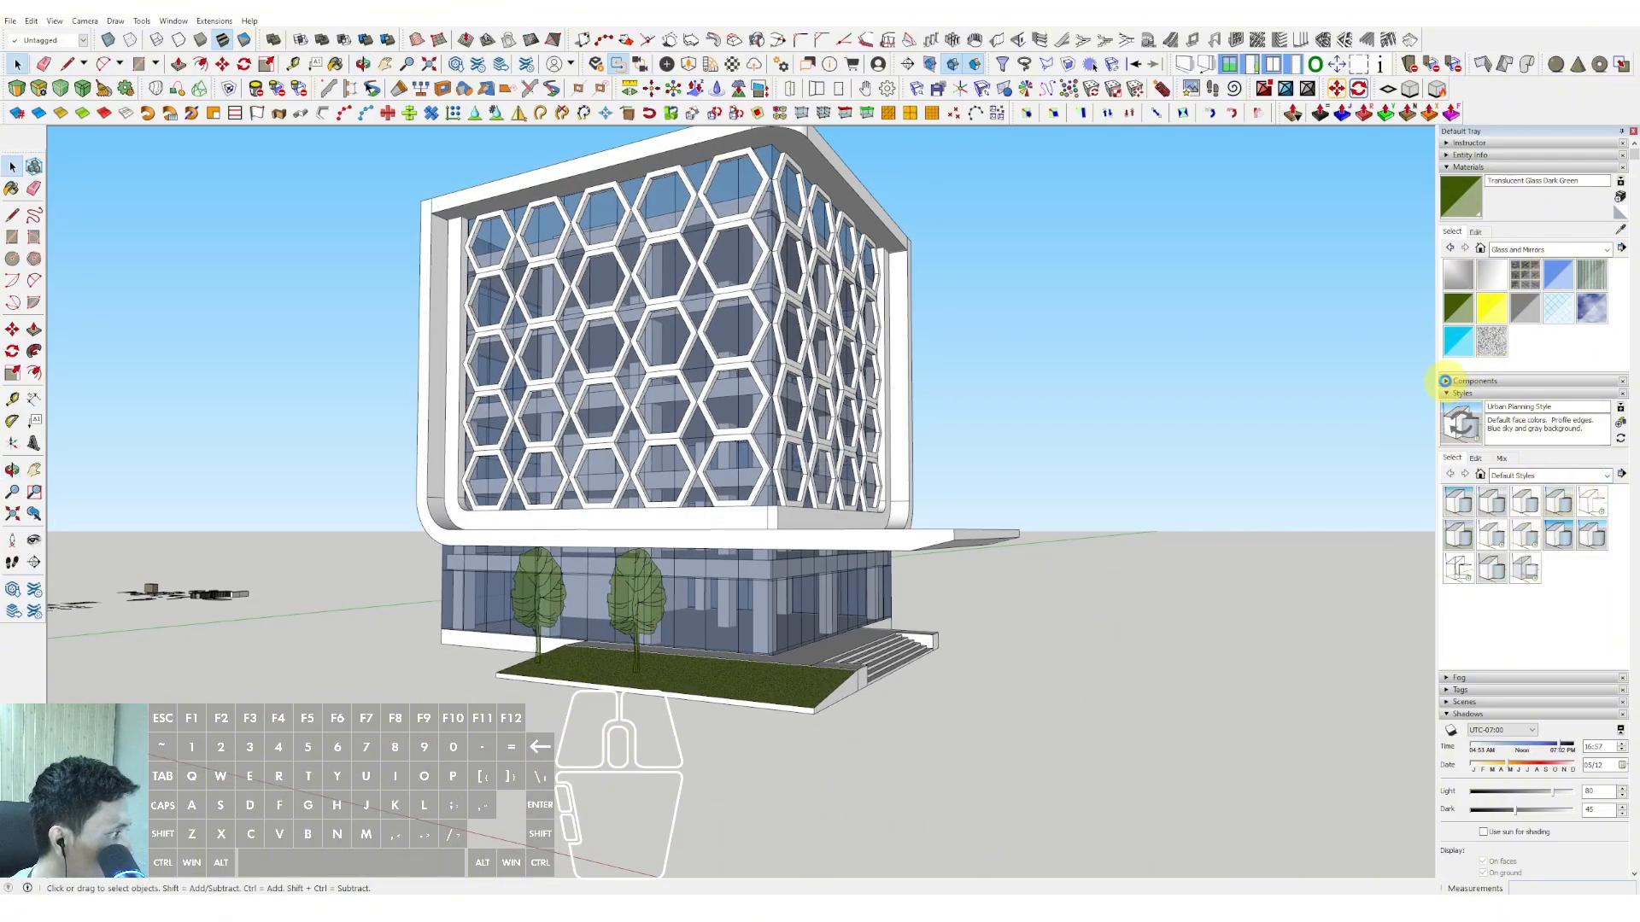
- Place the Silhouette Man Walking Bag and Silhouette Woman Walking Sideways components on the entrance platform
{"action": "left_click", "coordinate": [1445, 381]}
{"action": "scroll", "coordinate": [1508, 590], "scroll_direction": "up", "scroll_amount": 5}
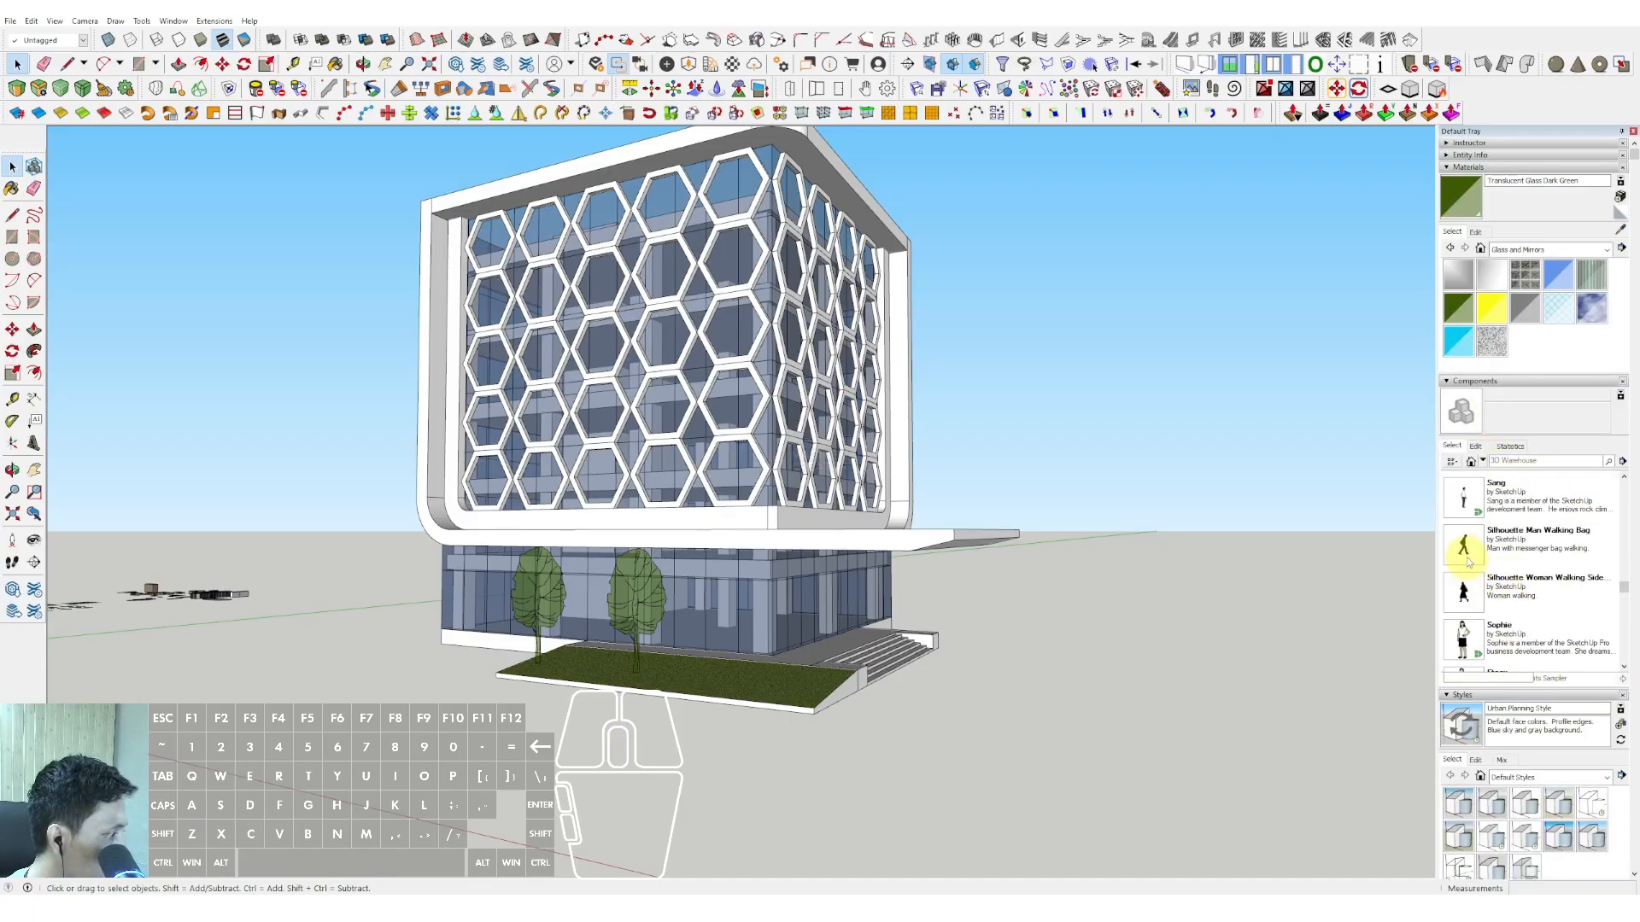
{"action": "left_click", "coordinate": [1465, 555]}
{"action": "scroll", "coordinate": [800, 658], "scroll_direction": "up", "scroll_amount": 4}
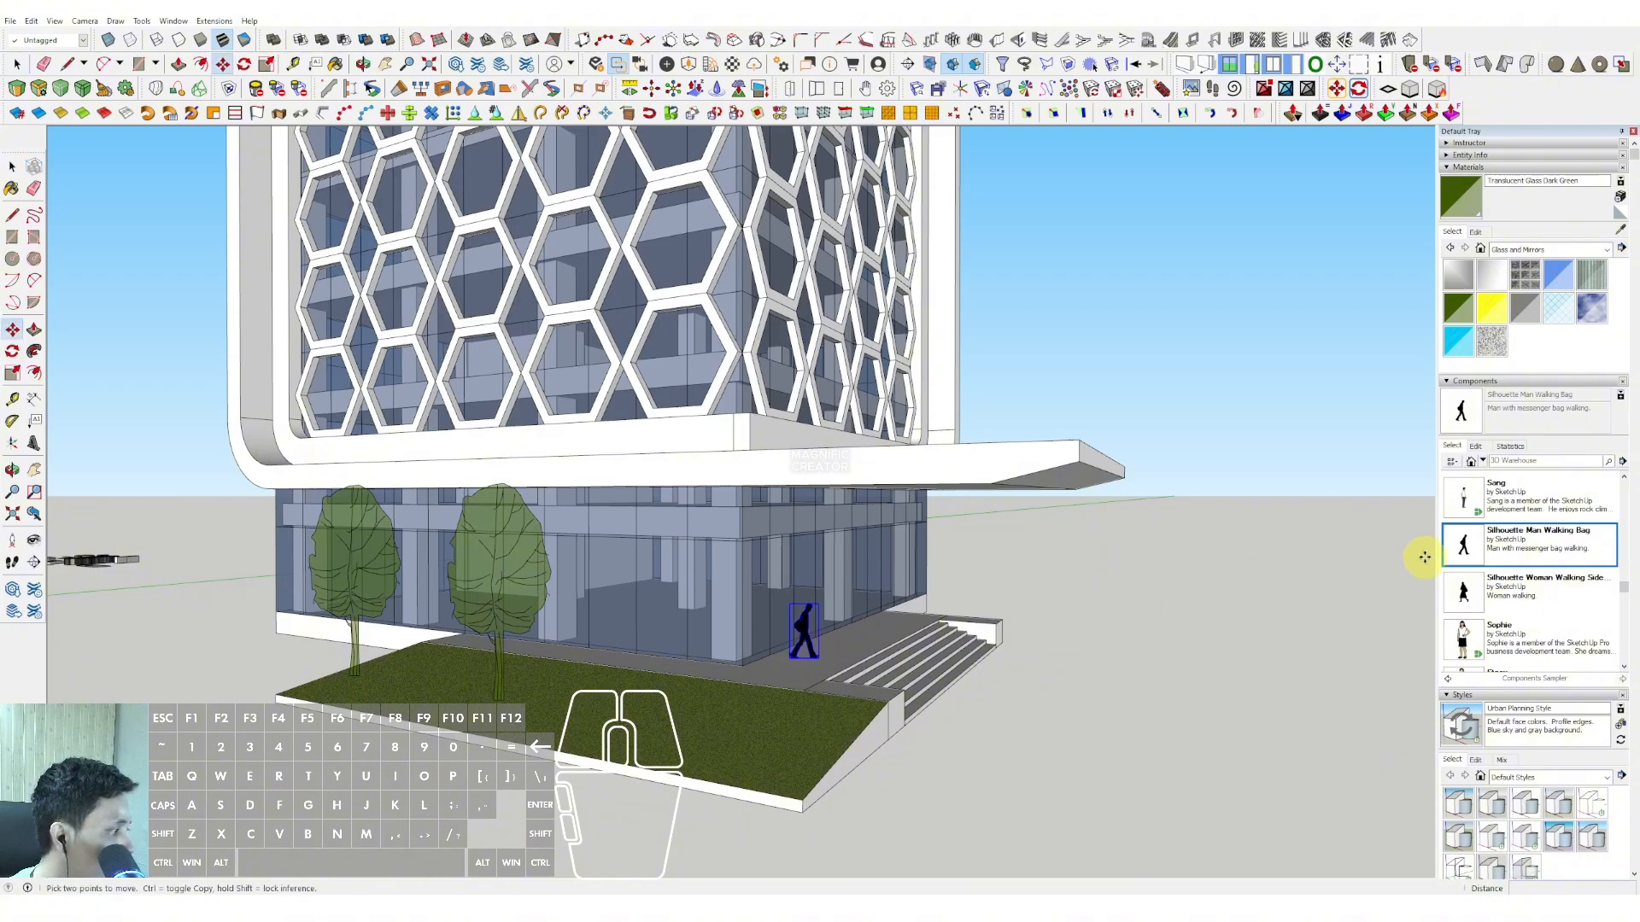
{"action": "left_click", "coordinate": [1462, 592]}
- Place a standing man in a dark jacket from the component library at the far end of the entrance platform
{"action": "scroll", "coordinate": [1506, 609], "scroll_direction": "down", "scroll_amount": 2}
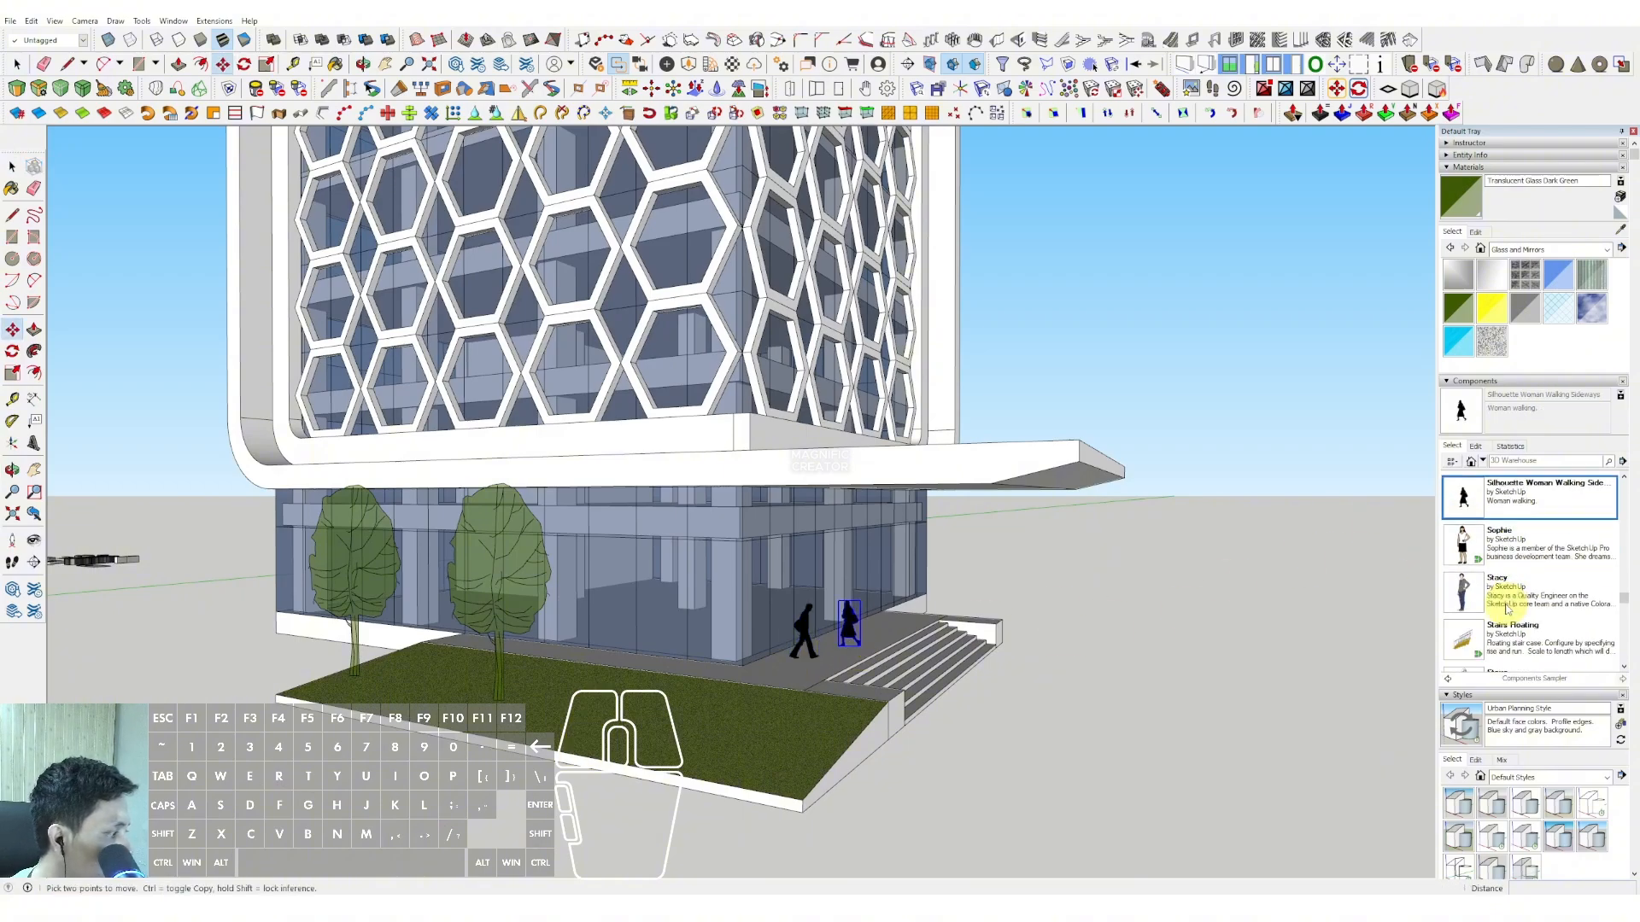
{"action": "scroll", "coordinate": [1491, 596], "scroll_direction": "down", "scroll_amount": 3}
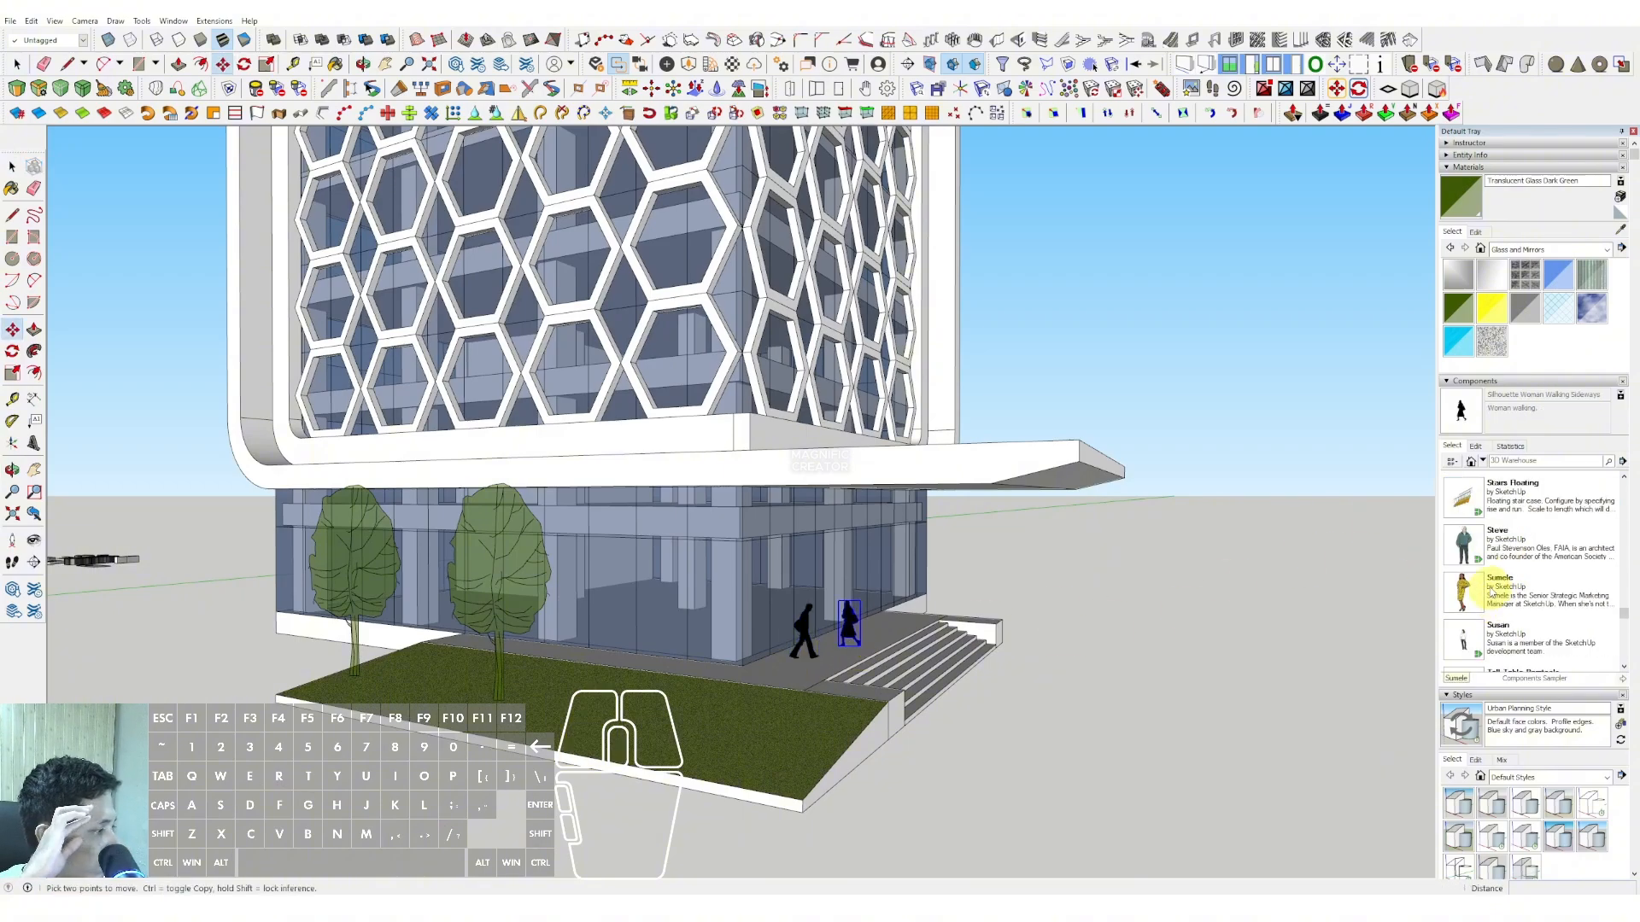
{"action": "left_click", "coordinate": [888, 619]}
{"action": "scroll", "coordinate": [1476, 566], "scroll_direction": "up", "scroll_amount": 5}
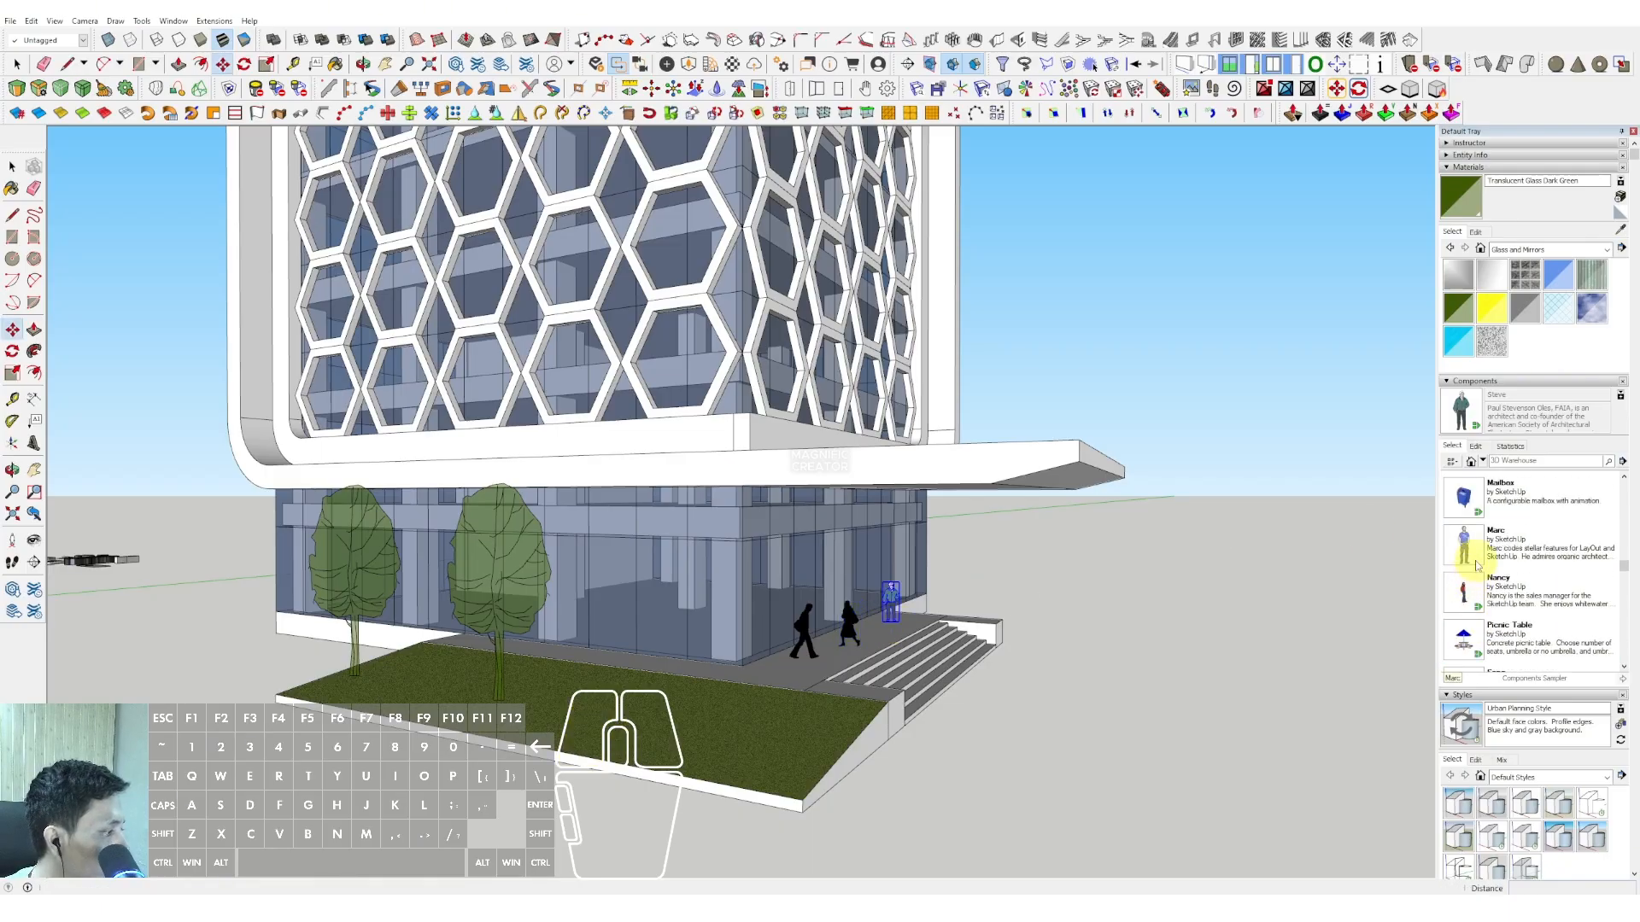
- Place the standing man in a blue shirt from the component library near the building's corner on the entrance platform
{"action": "scroll", "coordinate": [1476, 566], "scroll_direction": "down", "scroll_amount": 2}
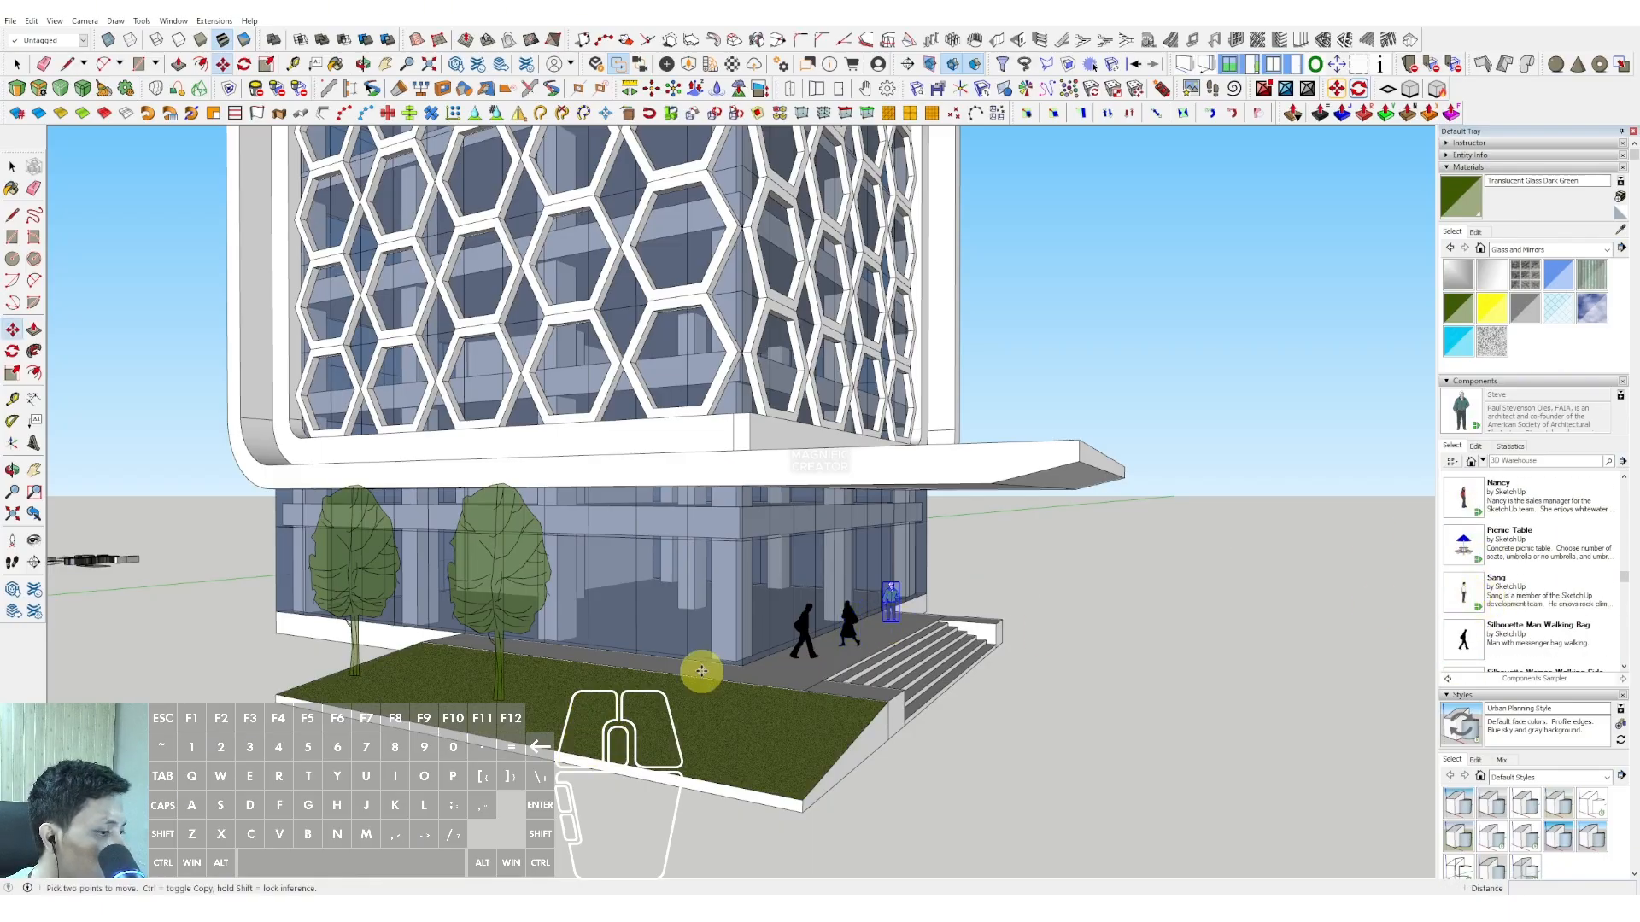
{"action": "scroll", "coordinate": [1537, 608], "scroll_direction": "down", "scroll_amount": 4}
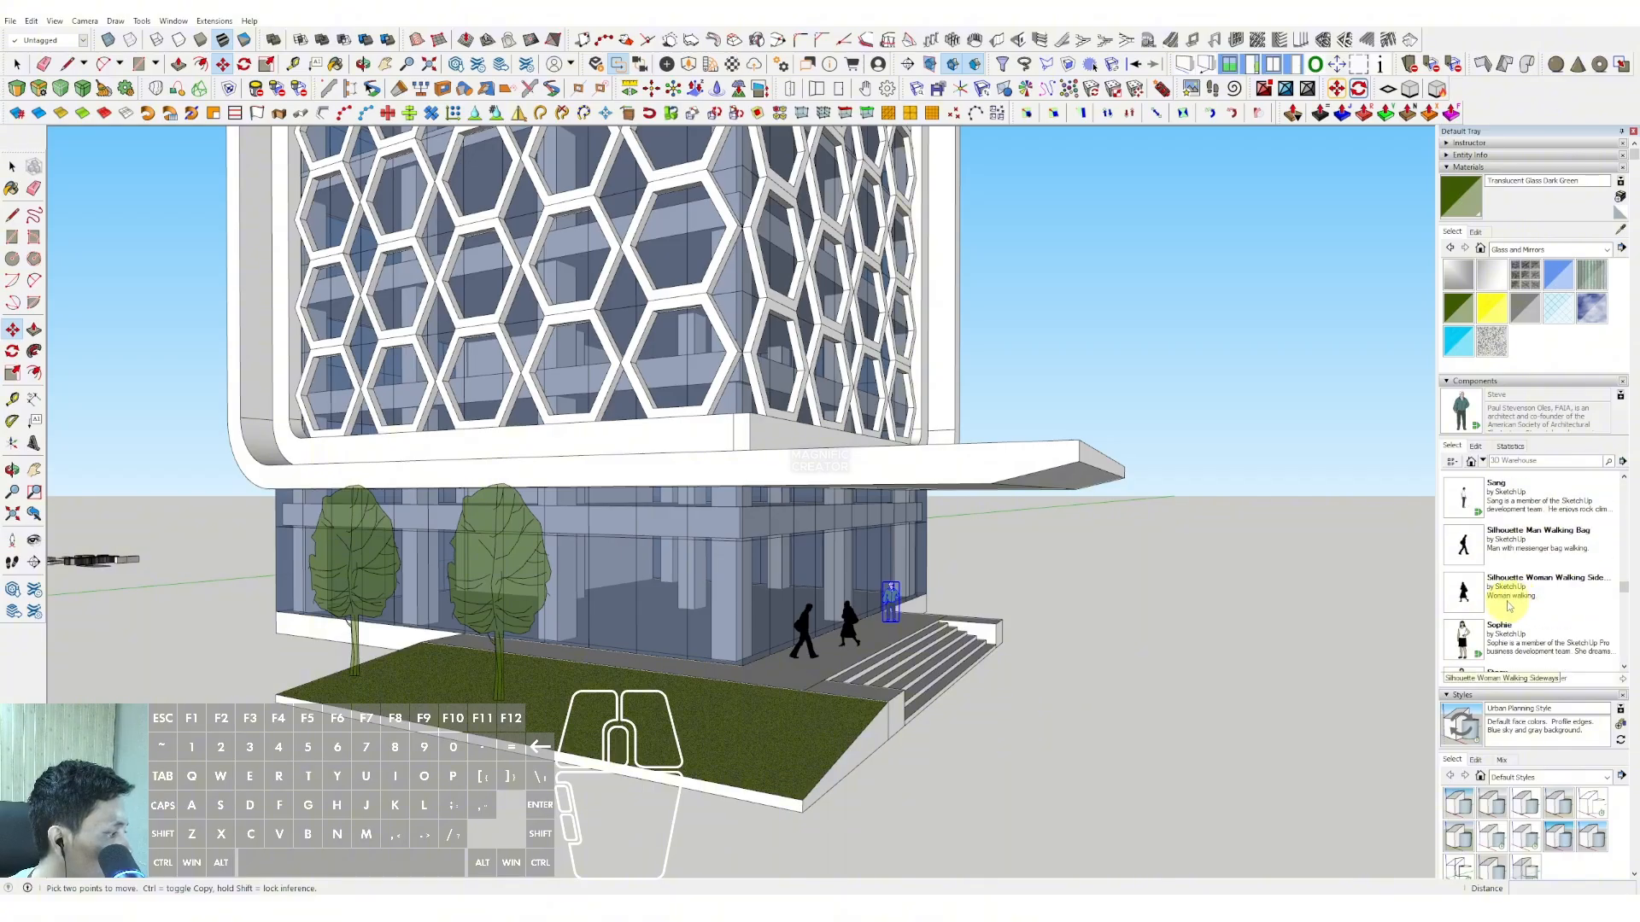
{"action": "scroll", "coordinate": [1501, 608], "scroll_direction": "up", "scroll_amount": 5}
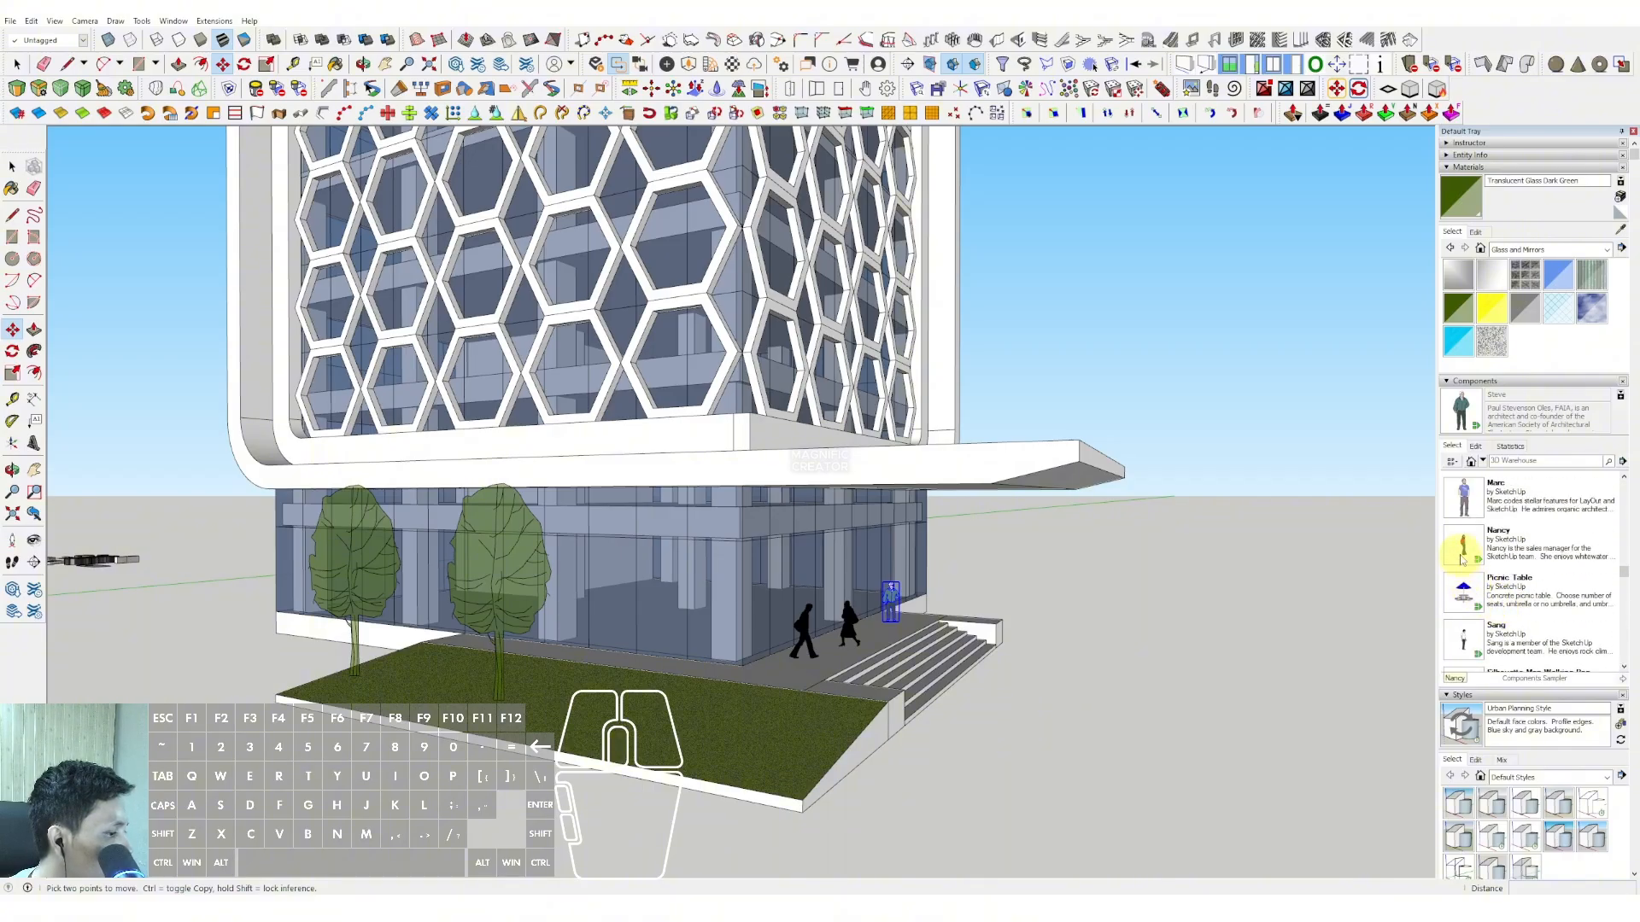
{"action": "scroll", "coordinate": [1467, 556], "scroll_direction": "up", "scroll_amount": 2}
{"action": "scroll", "coordinate": [1471, 607], "scroll_direction": "up", "scroll_amount": 1}
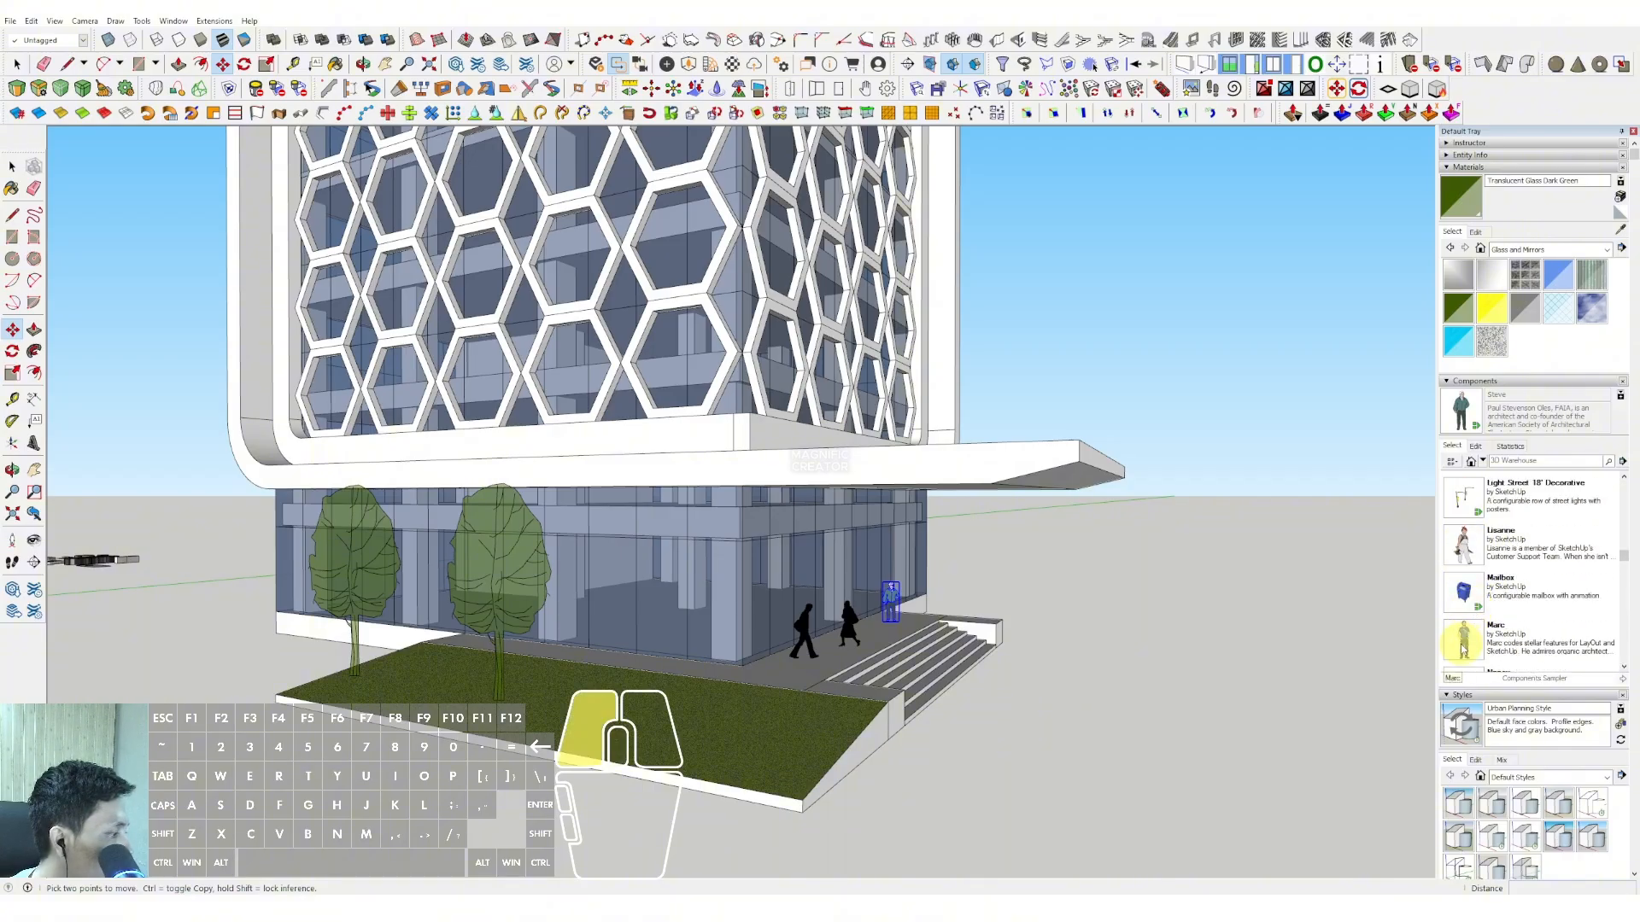
{"action": "left_click", "coordinate": [1463, 648]}
{"action": "left_click", "coordinate": [761, 667]}
- Delete the two standing male figures from the entrance platform, keeping only the walking silhouettes
{"action": "scroll", "coordinate": [878, 598], "scroll_direction": "down", "scroll_amount": 5}
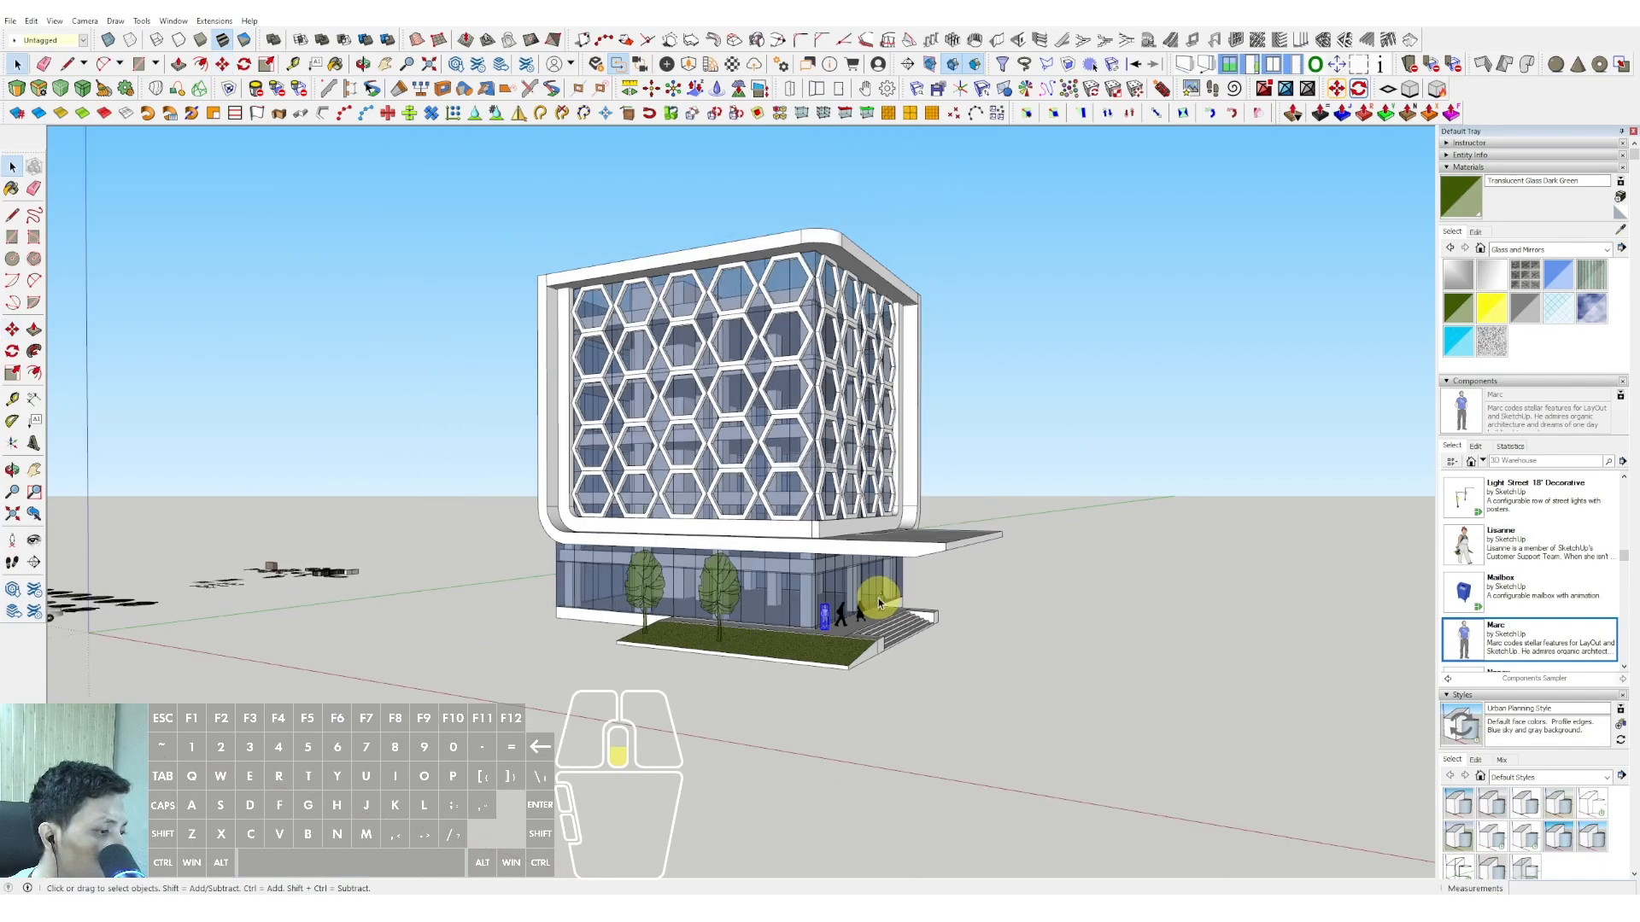
{"action": "middle_click_drag", "start_coordinate": [878, 598], "coordinate": [896, 587]}
{"action": "left_click", "coordinate": [1058, 552]}
{"action": "scroll", "coordinate": [790, 565], "scroll_direction": "up", "scroll_amount": 2}
{"action": "middle_click_drag", "start_coordinate": [764, 560], "coordinate": [743, 615], "text": "shift"}
{"action": "scroll", "coordinate": [756, 632], "scroll_direction": "up", "scroll_amount": 4}
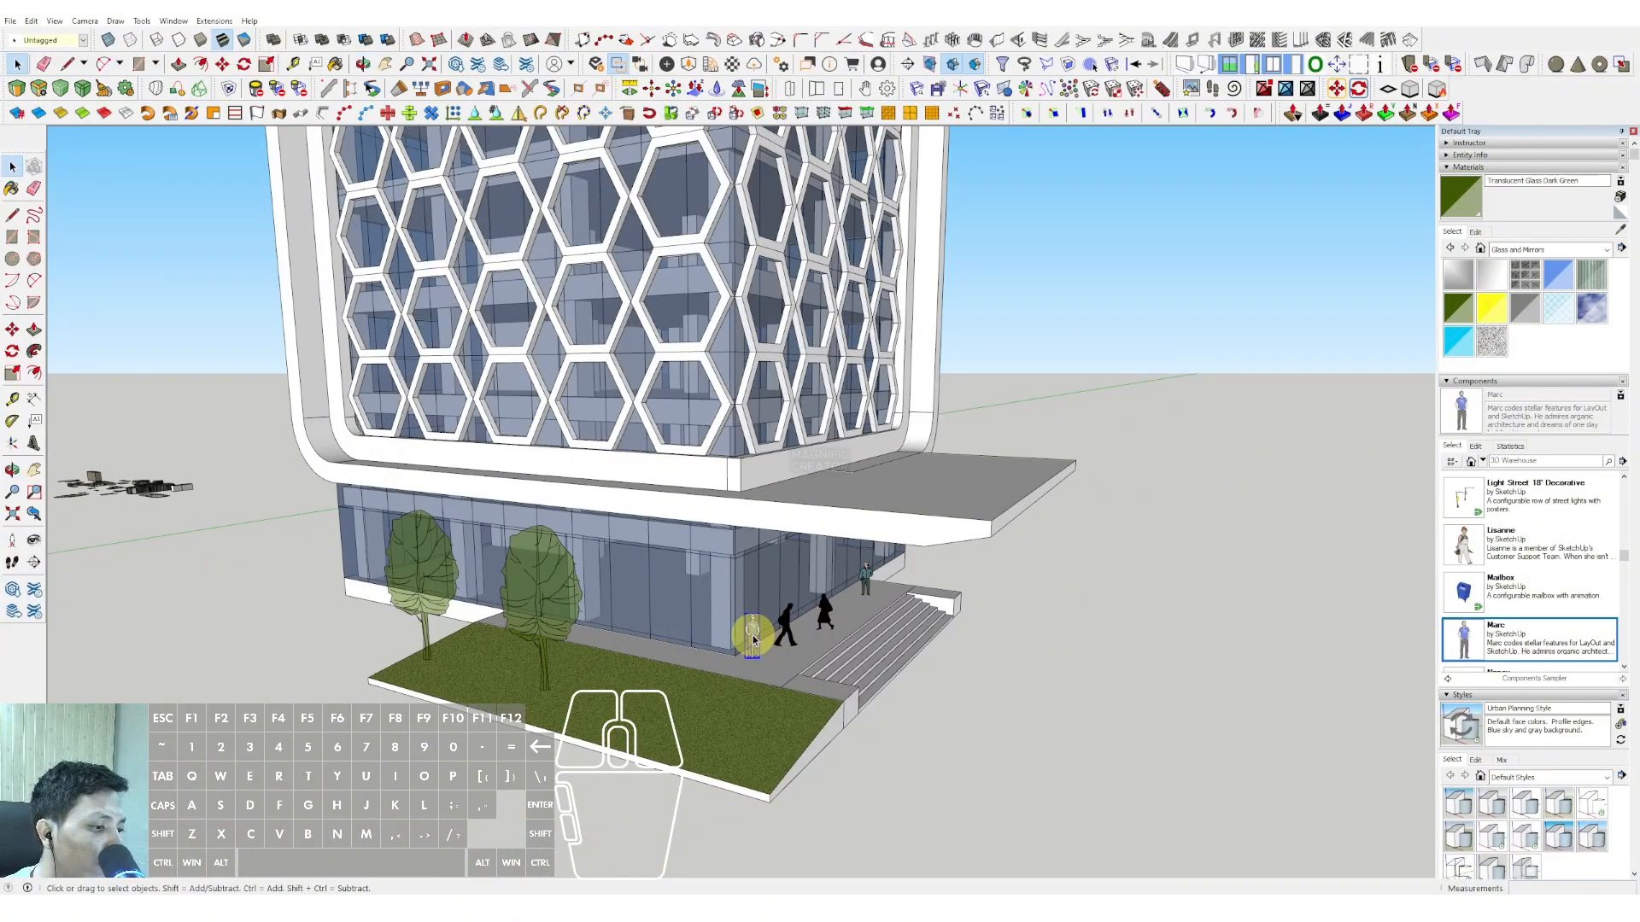
{"action": "scroll", "coordinate": [870, 574], "scroll_direction": "up", "scroll_amount": 2}
{"action": "scroll", "coordinate": [769, 632], "scroll_direction": "down", "scroll_amount": 8}
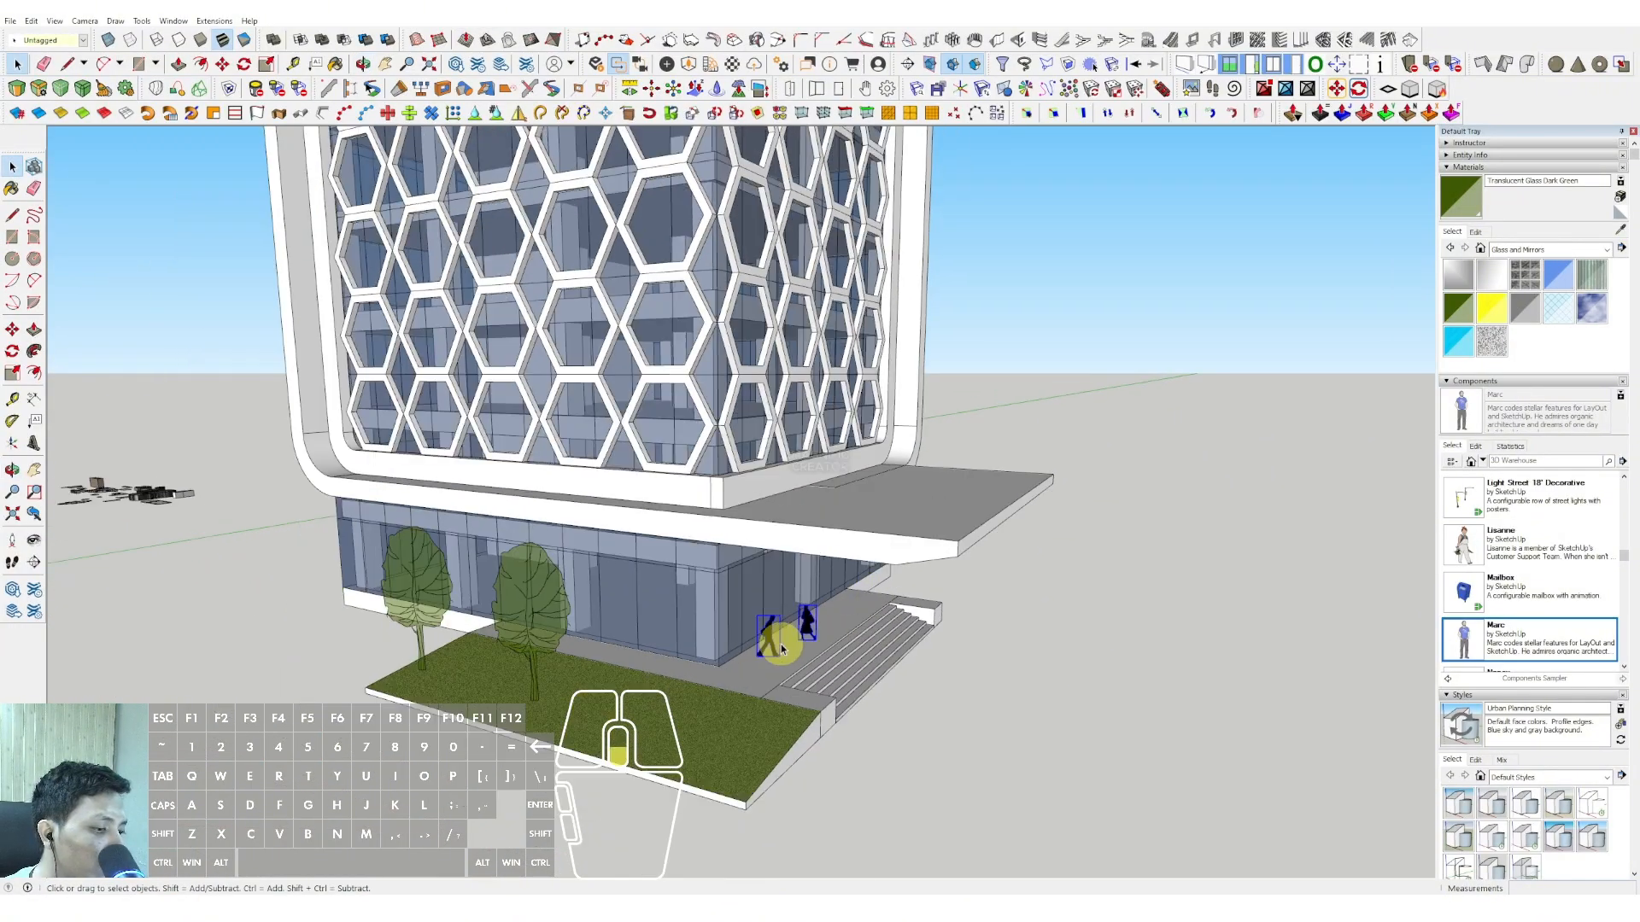
- Draw a large ground rectangle around the building and turn it into a group
{"action": "key", "text": "r"}
{"action": "left_click", "coordinate": [1004, 570]}
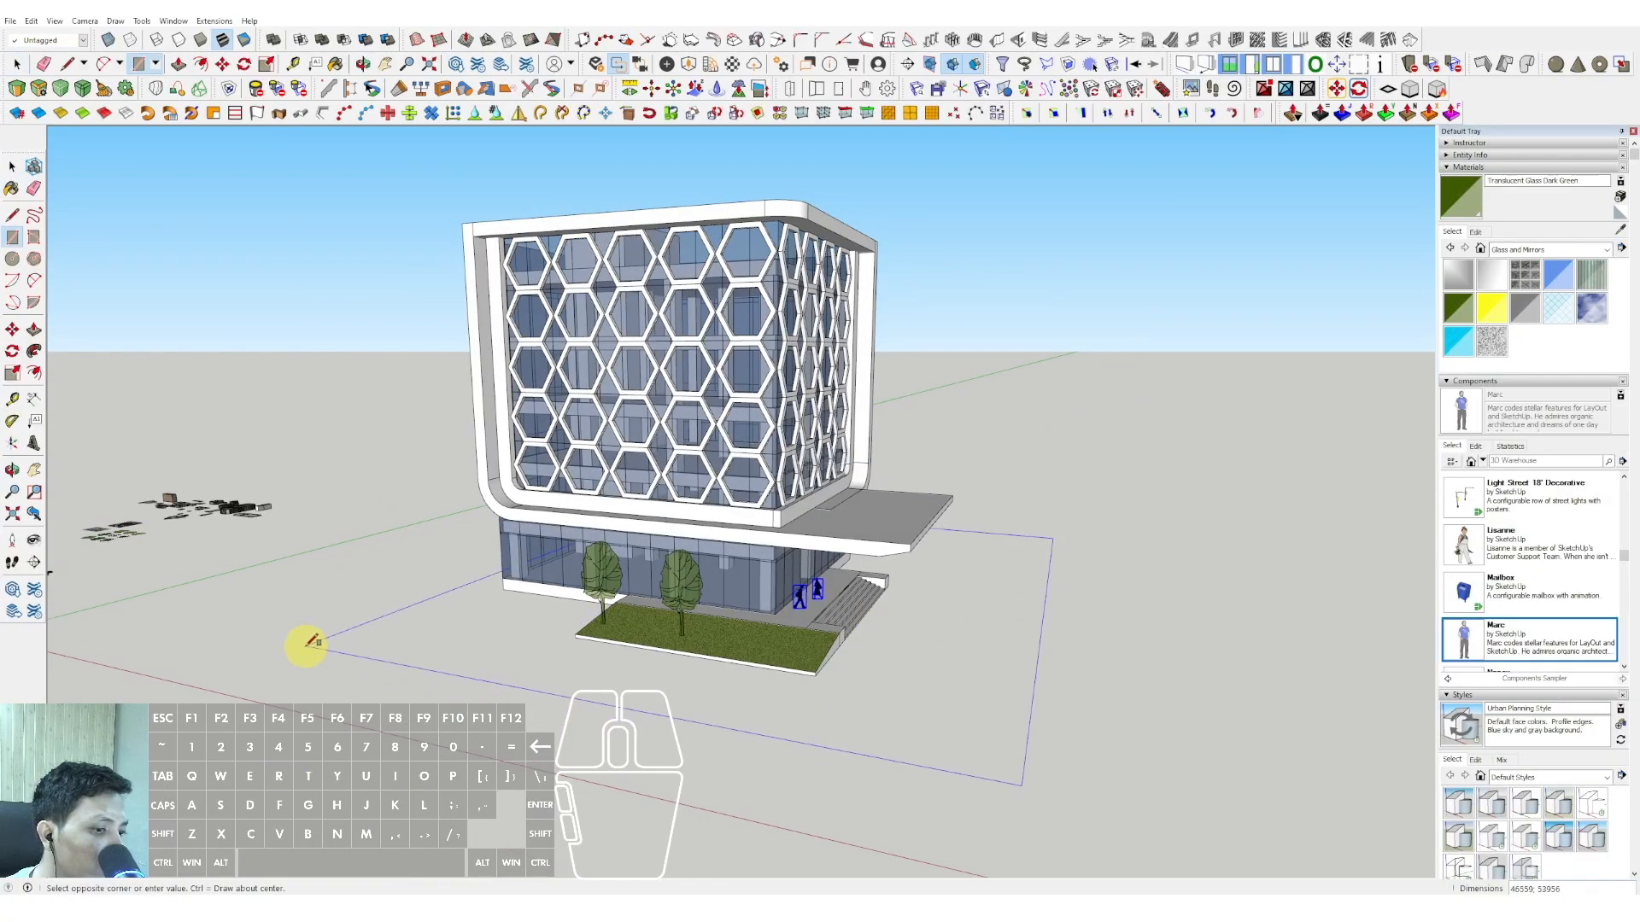
{"action": "left_click", "coordinate": [239, 641]}
{"action": "key", "text": "space"}
{"action": "right_click", "coordinate": [956, 628]}
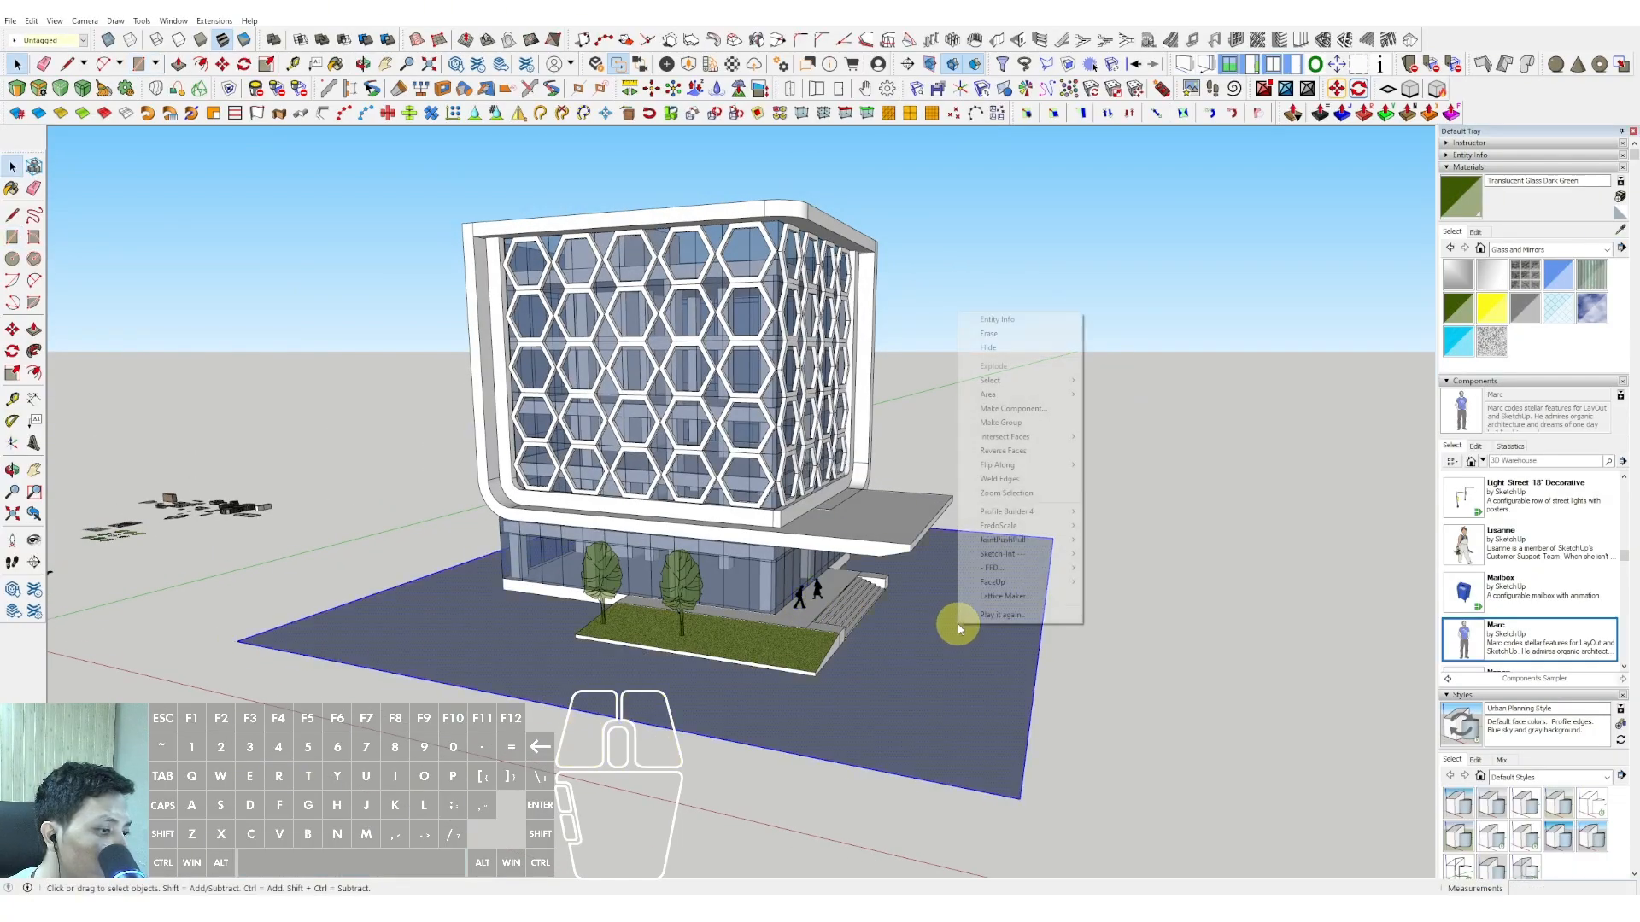
{"action": "left_click", "coordinate": [1017, 424]}
{"action": "middle_click_drag", "start_coordinate": [764, 543], "coordinate": [721, 556]}
{"action": "scroll", "coordinate": [766, 593], "scroll_direction": "up", "scroll_amount": 5}
{"action": "scroll", "coordinate": [773, 606], "scroll_direction": "down", "scroll_amount": 2}
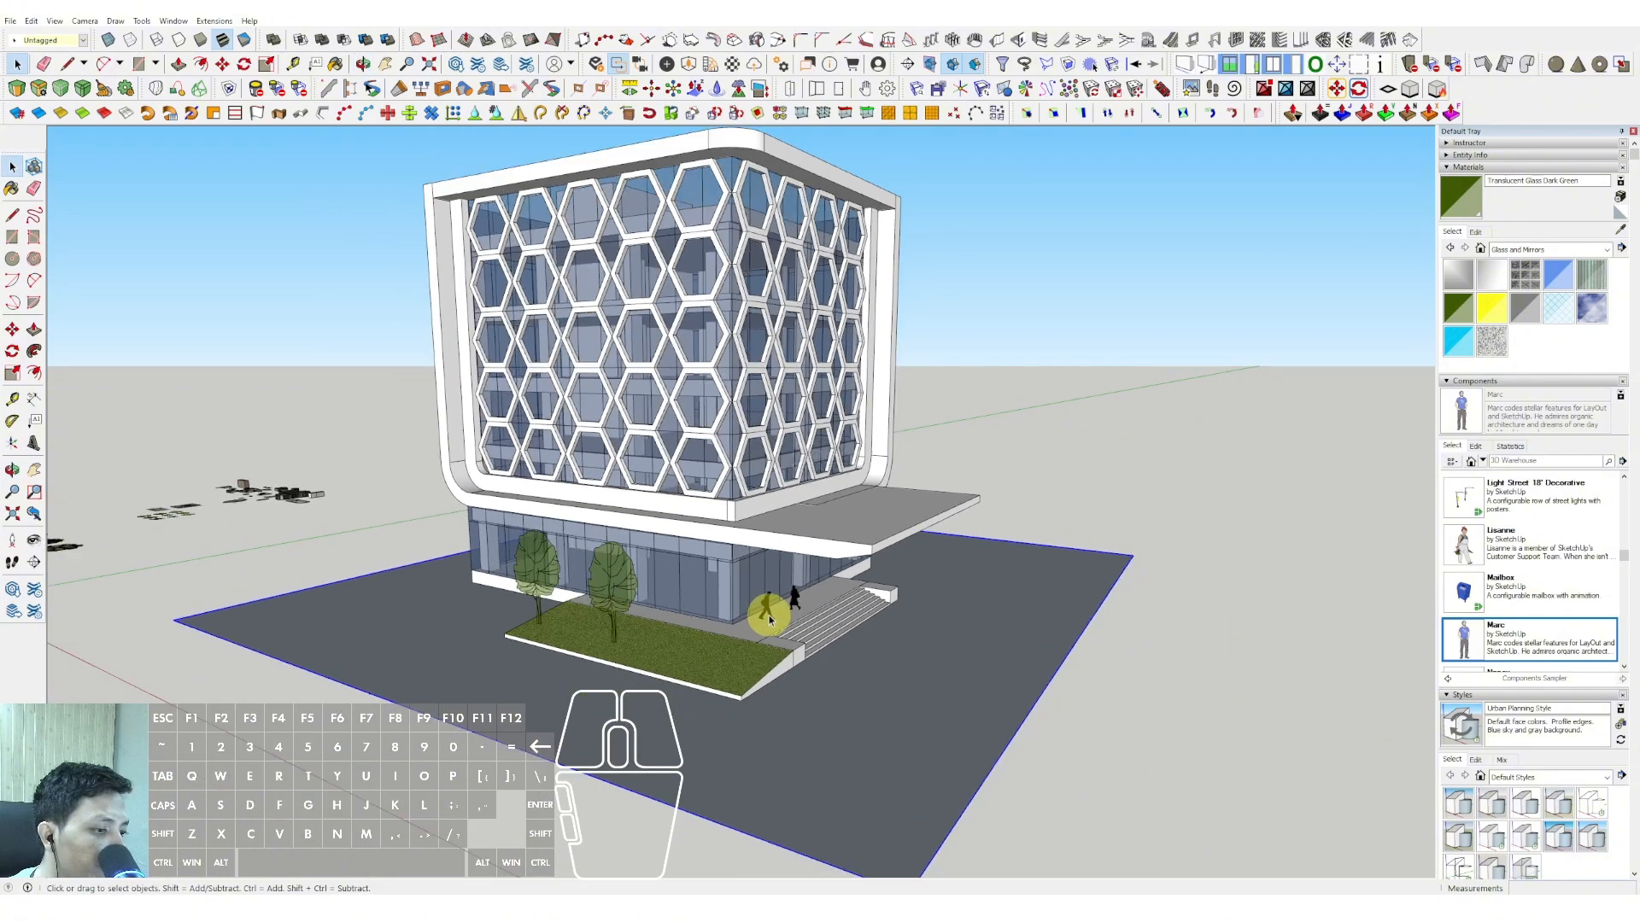
{"action": "scroll", "coordinate": [770, 608], "scroll_direction": "up", "scroll_amount": 3}
{"action": "left_click", "coordinate": [783, 608]}
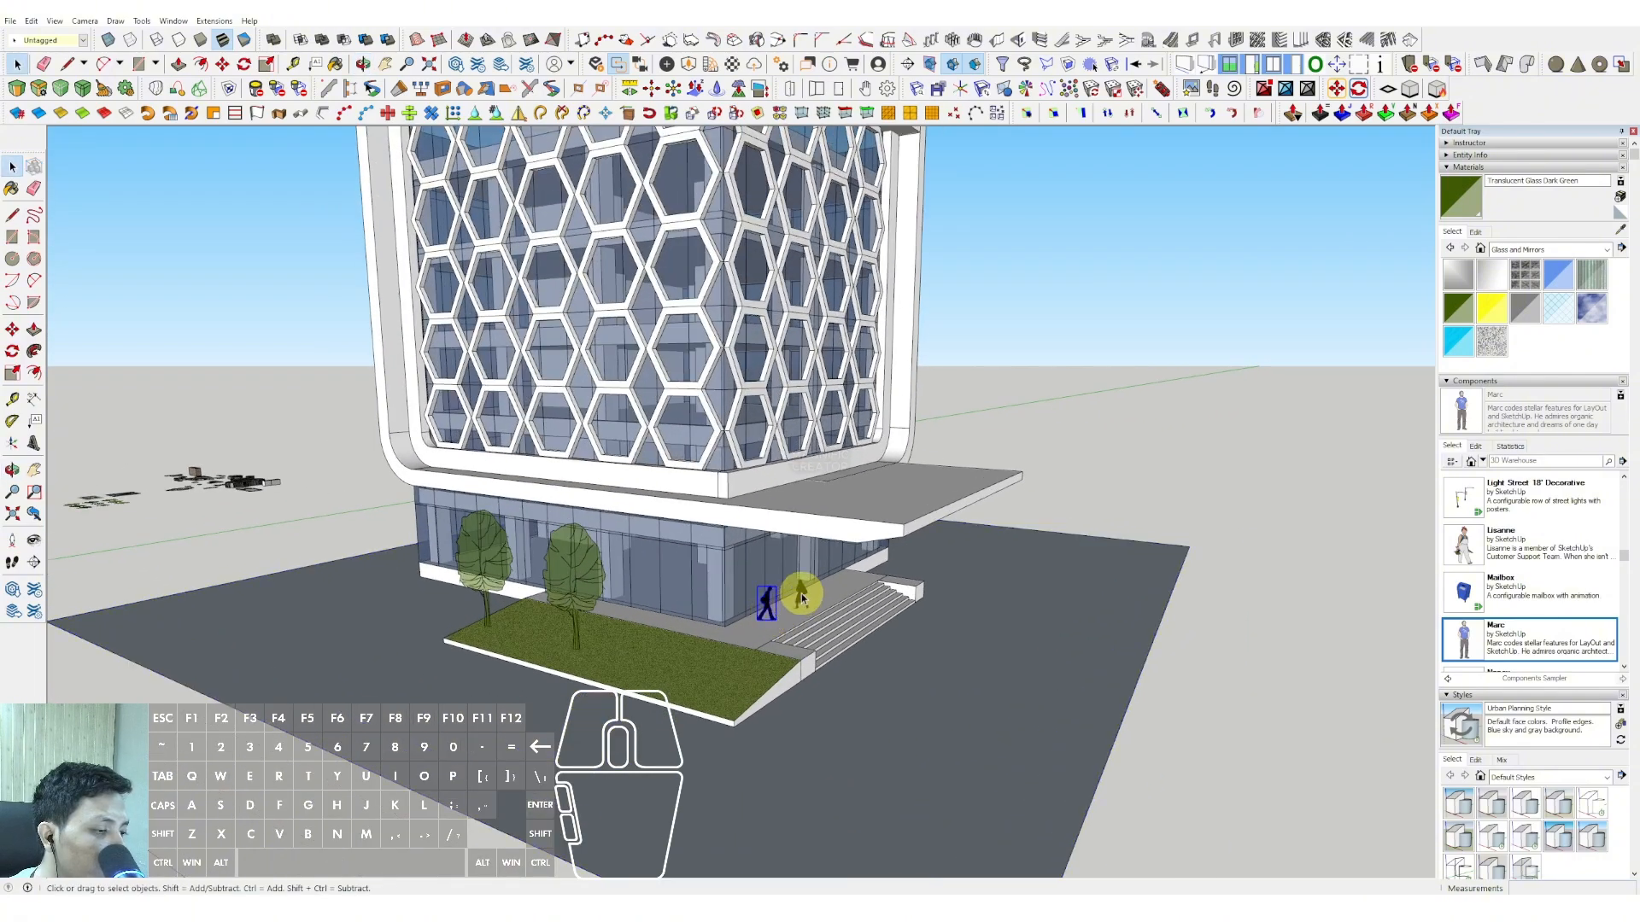
{"action": "scroll", "coordinate": [801, 598], "scroll_direction": "down", "scroll_amount": 3}
{"action": "scroll", "coordinate": [807, 602], "scroll_direction": "up", "scroll_amount": 3}
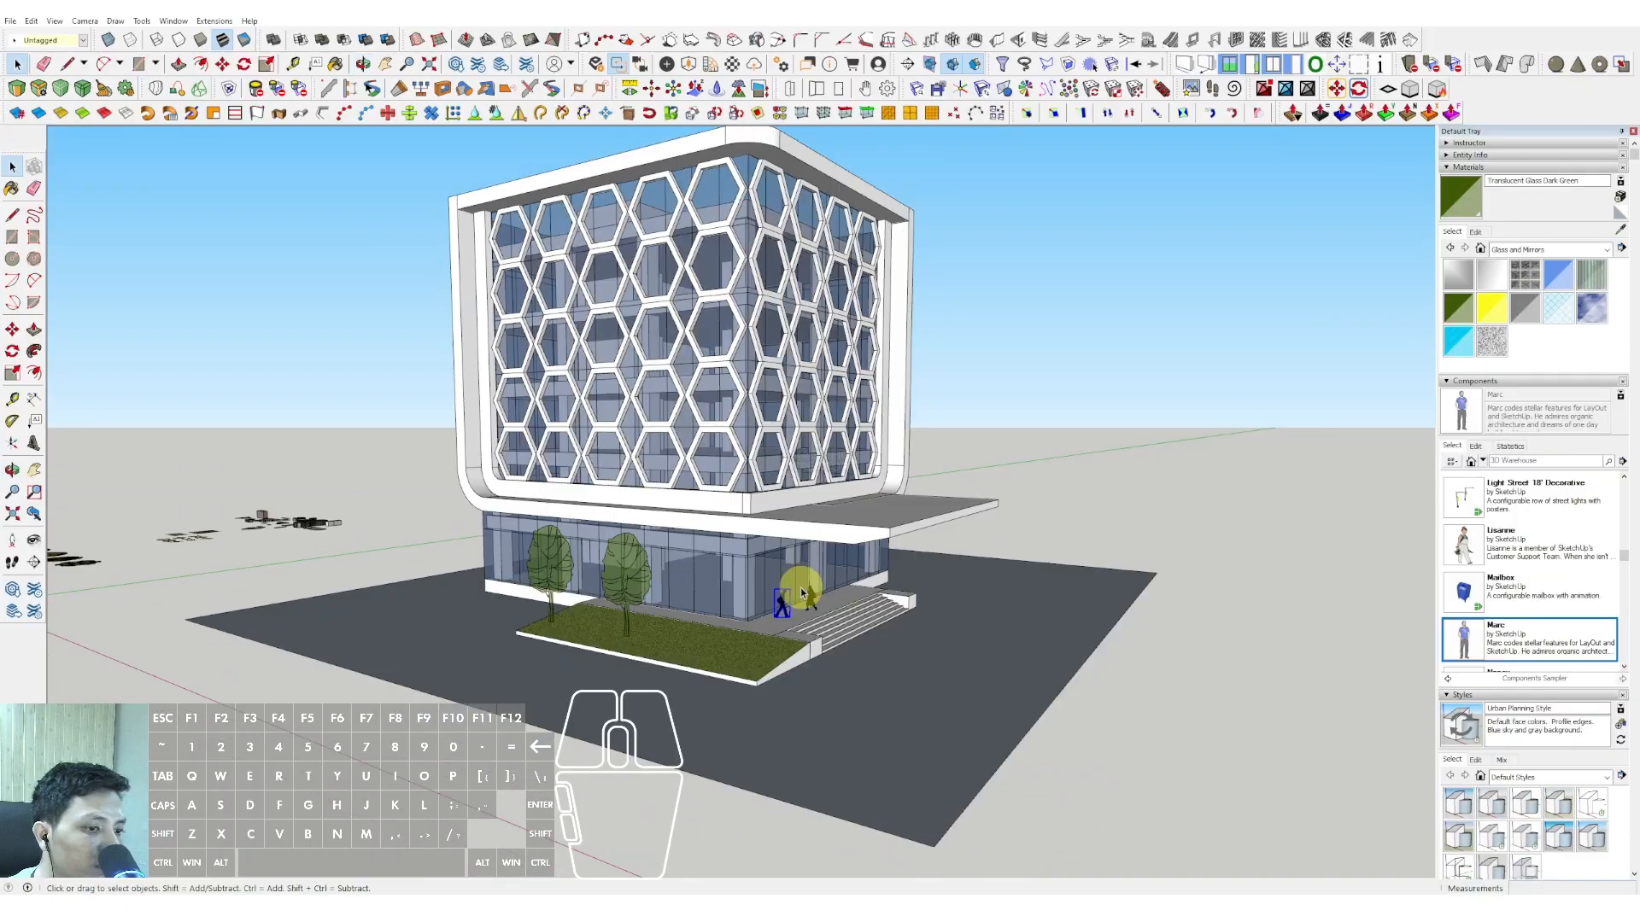
{"action": "scroll", "coordinate": [801, 592], "scroll_direction": "down", "scroll_amount": 4}
- Bring a car from the rows of spare models onto the ground surface beside the entrance stairs
{"action": "middle_click_drag", "start_coordinate": [775, 549], "coordinate": [706, 586]}
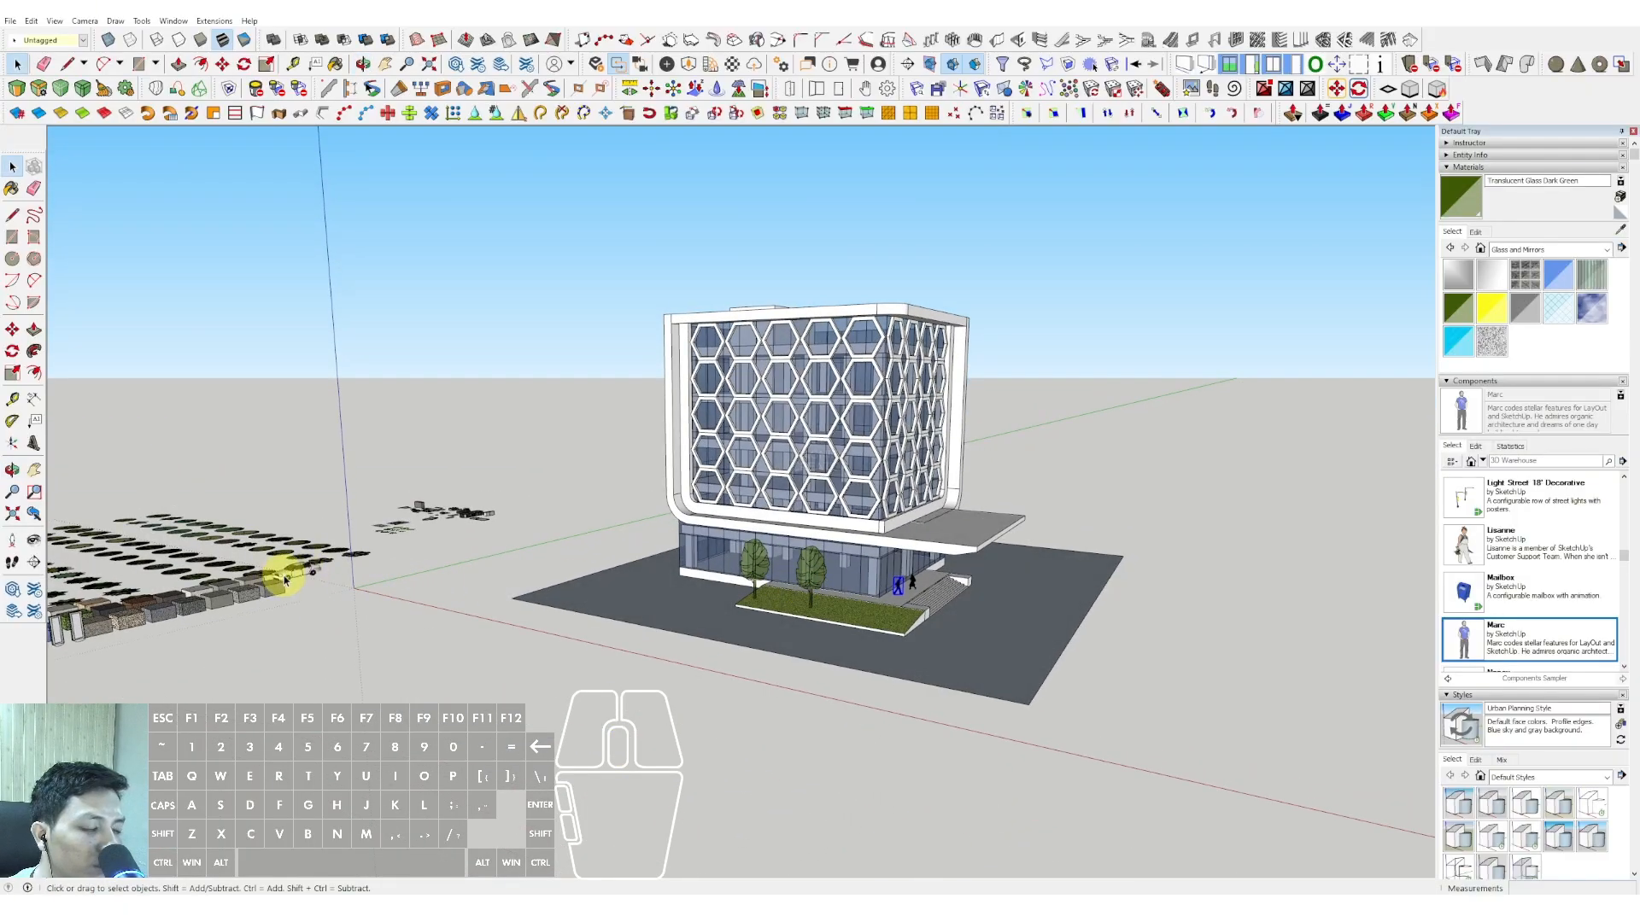
{"action": "scroll", "coordinate": [286, 579], "scroll_direction": "up", "scroll_amount": 2}
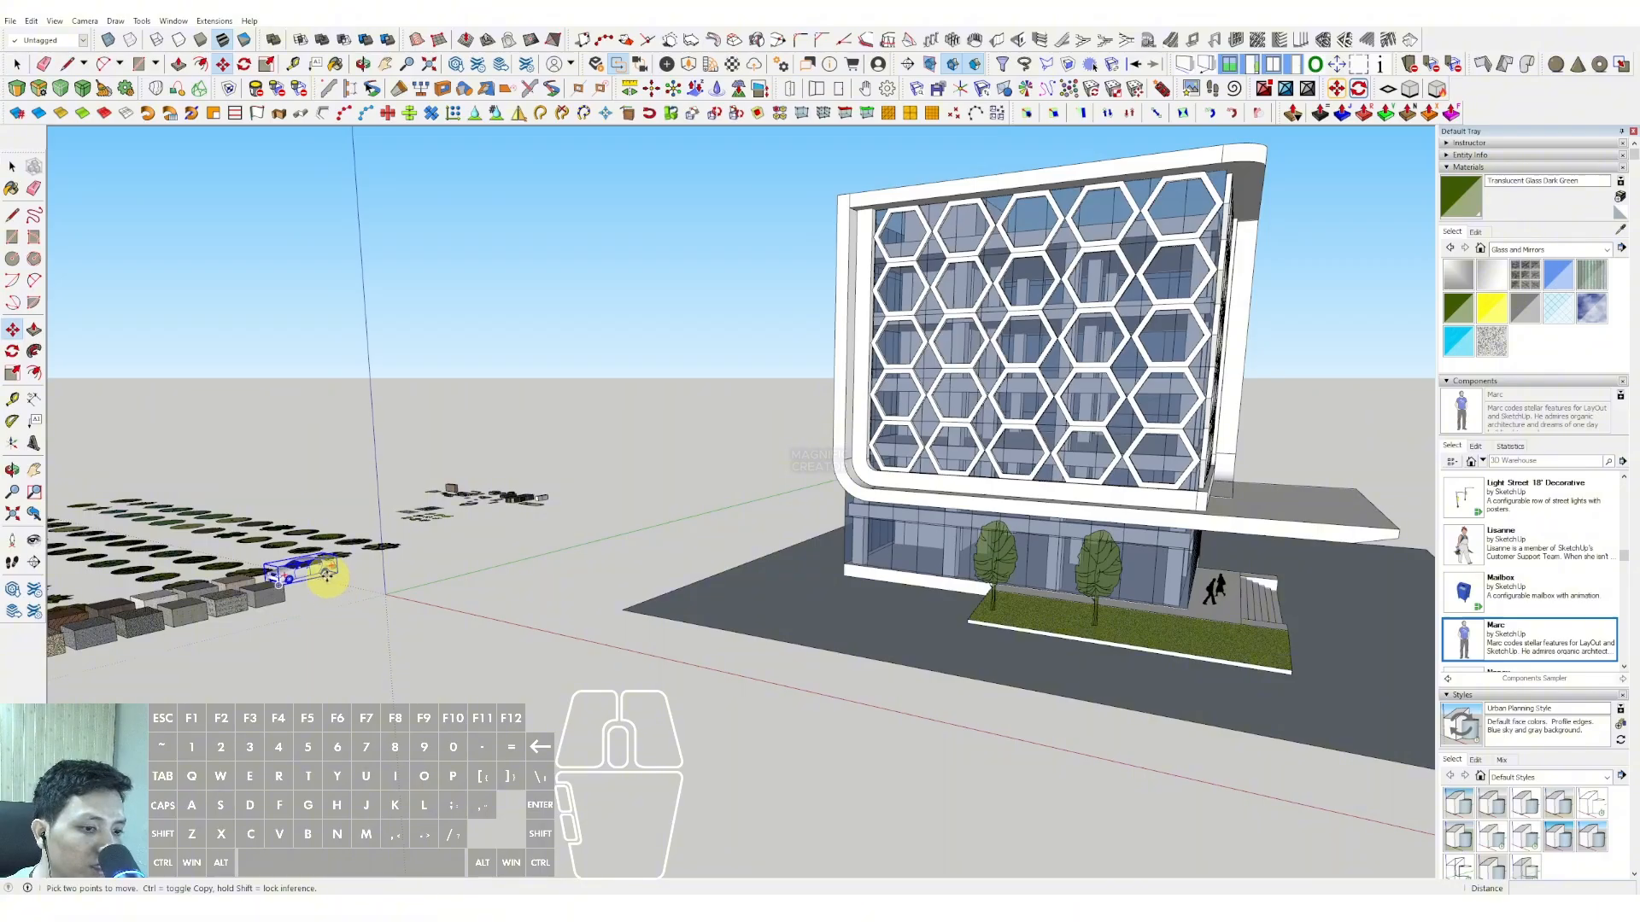
{"action": "middle_click_drag", "start_coordinate": [476, 589], "coordinate": [1110, 609]}
{"action": "left_click", "coordinate": [1062, 606]}
- Rotate the car beside the entrance stairs by 180 degrees
{"action": "key", "text": "q"}
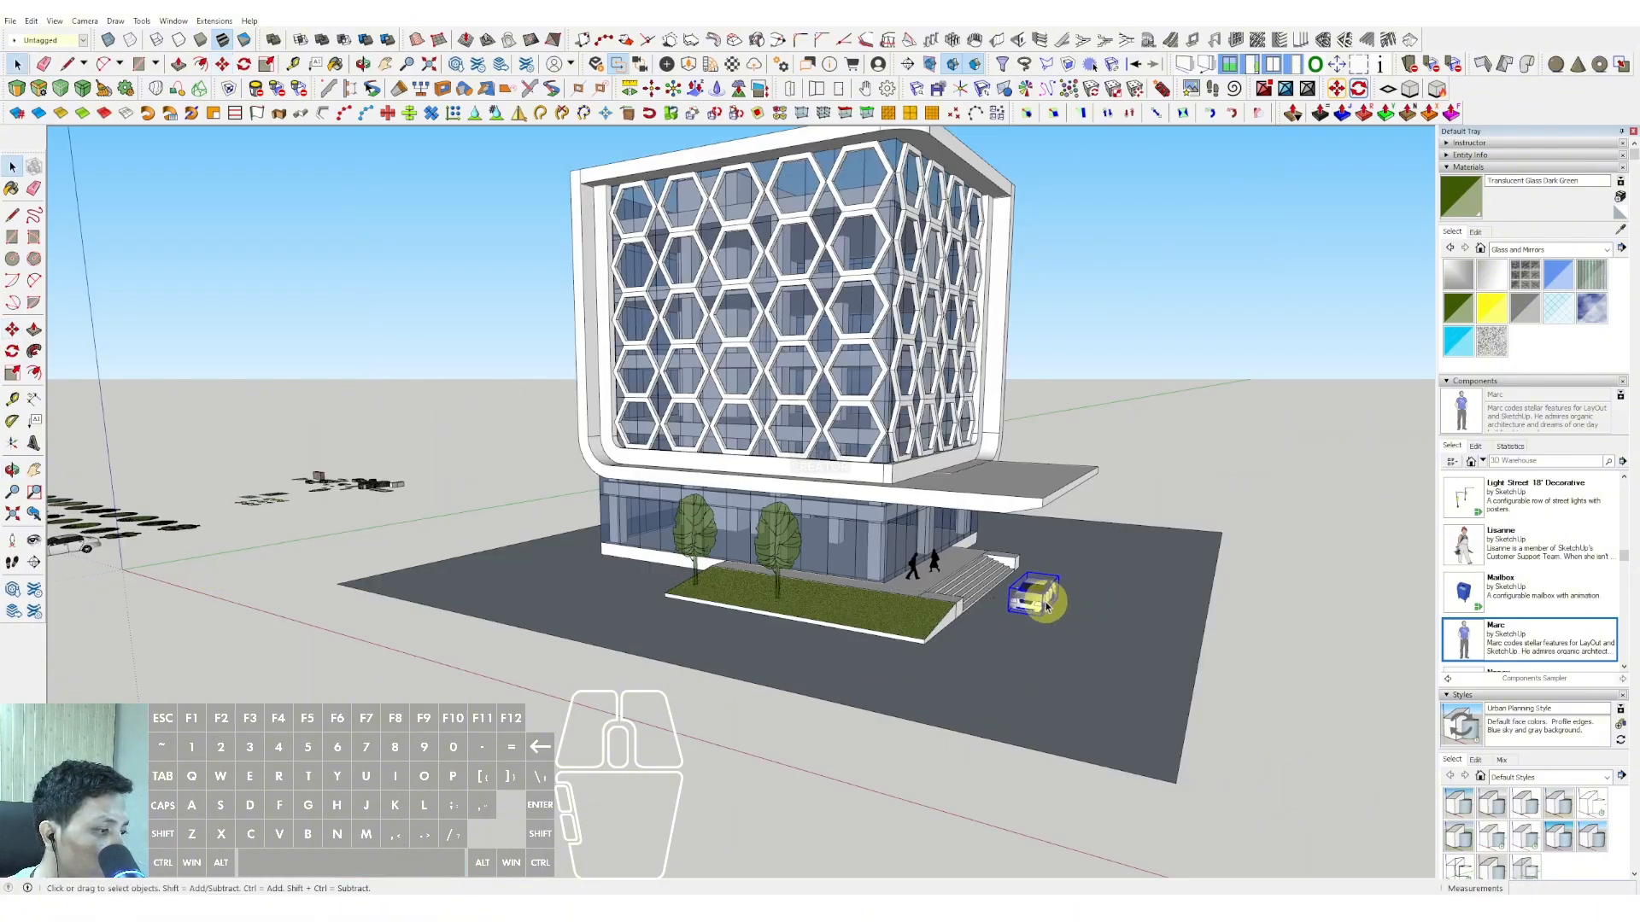
{"action": "scroll", "coordinate": [1083, 598], "scroll_direction": "up", "scroll_amount": 3}
{"action": "left_click", "coordinate": [1062, 636]}
{"action": "type", "text": "1"}
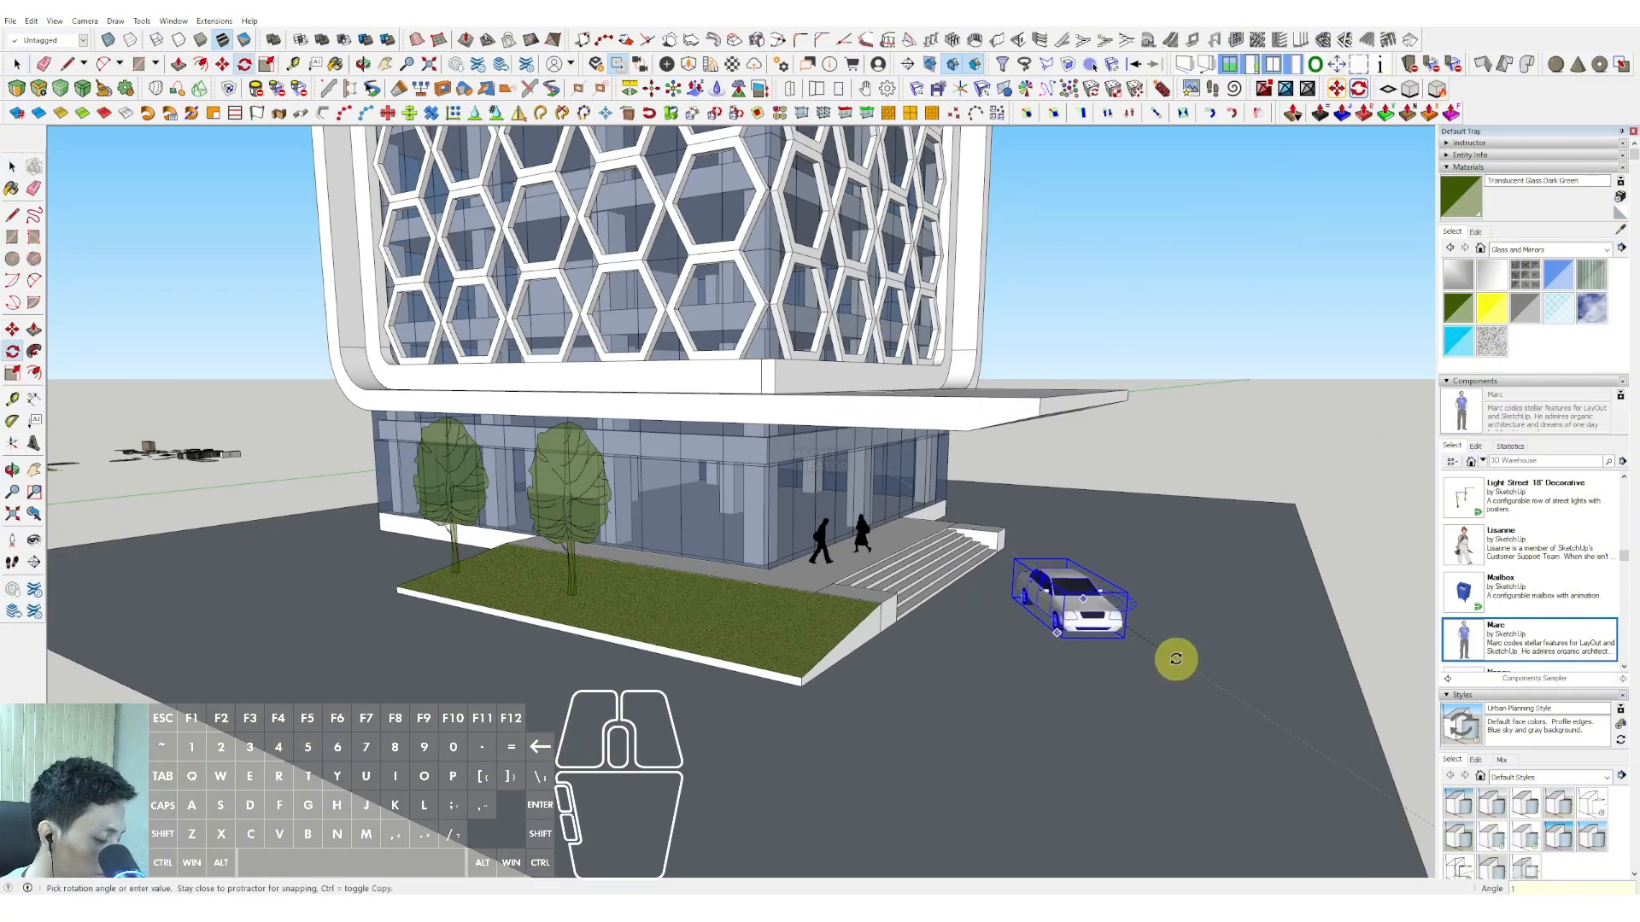
{"action": "type", "text": "80"}
{"action": "key", "text": "Return"}
- Move the rotated car about 5700 closer to the foot of the entrance stairs and deselect it
{"action": "key", "text": "m"}
{"action": "left_click", "coordinate": [1220, 637]}
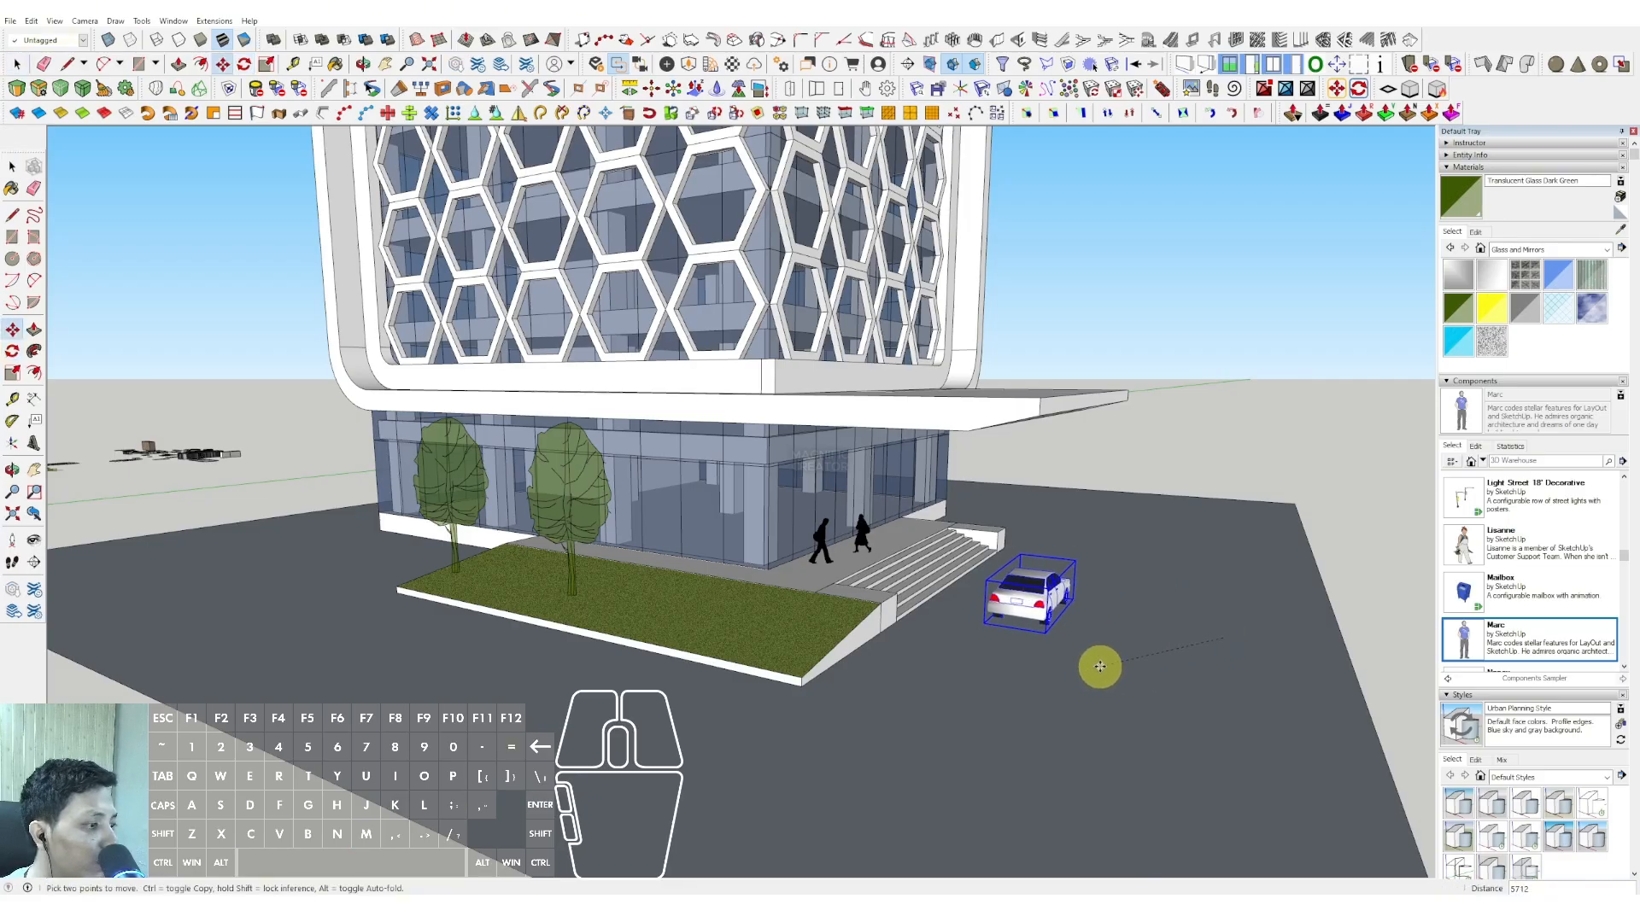
{"action": "left_click", "coordinate": [1092, 666]}
{"action": "key", "text": "space"}
{"action": "scroll", "coordinate": [1007, 615], "scroll_direction": "down", "scroll_amount": 2}
{"action": "middle_click_drag", "start_coordinate": [1007, 615], "coordinate": [1033, 677]}
{"action": "scroll", "coordinate": [961, 658], "scroll_direction": "down", "scroll_amount": 2}
{"action": "middle_click_drag", "start_coordinate": [945, 648], "coordinate": [953, 598]}
{"action": "left_click", "coordinate": [1176, 444]}
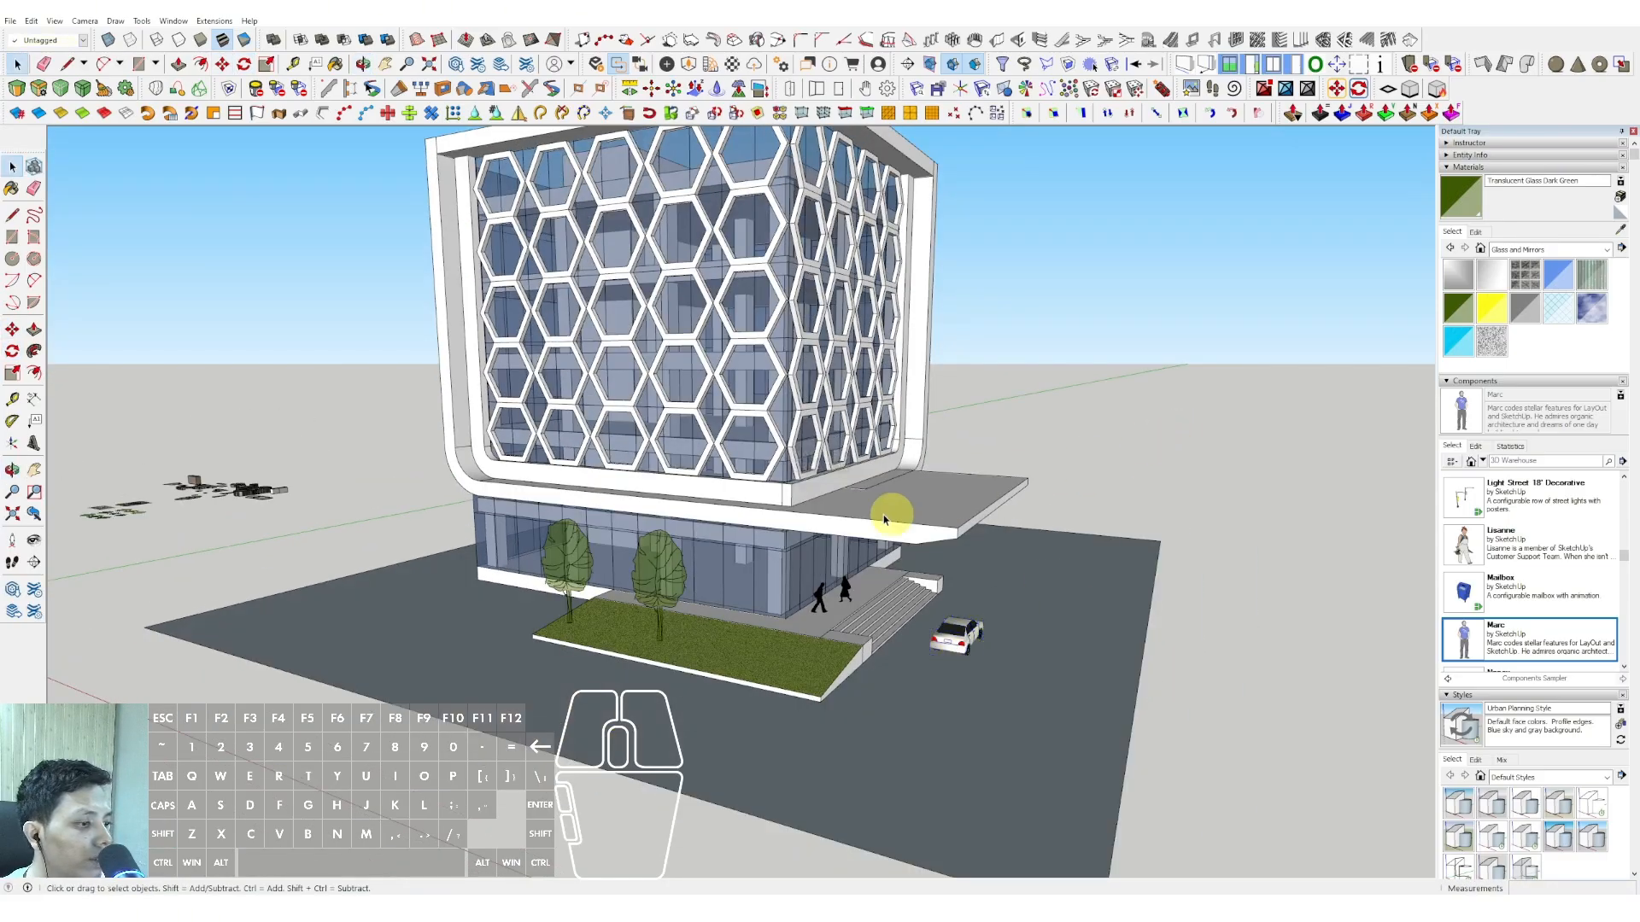
- Paint the rounded building frame and the entrance canopy with the grey Color M03 from the Colors collection
{"action": "middle_click_drag", "start_coordinate": [830, 576], "coordinate": [758, 434]}
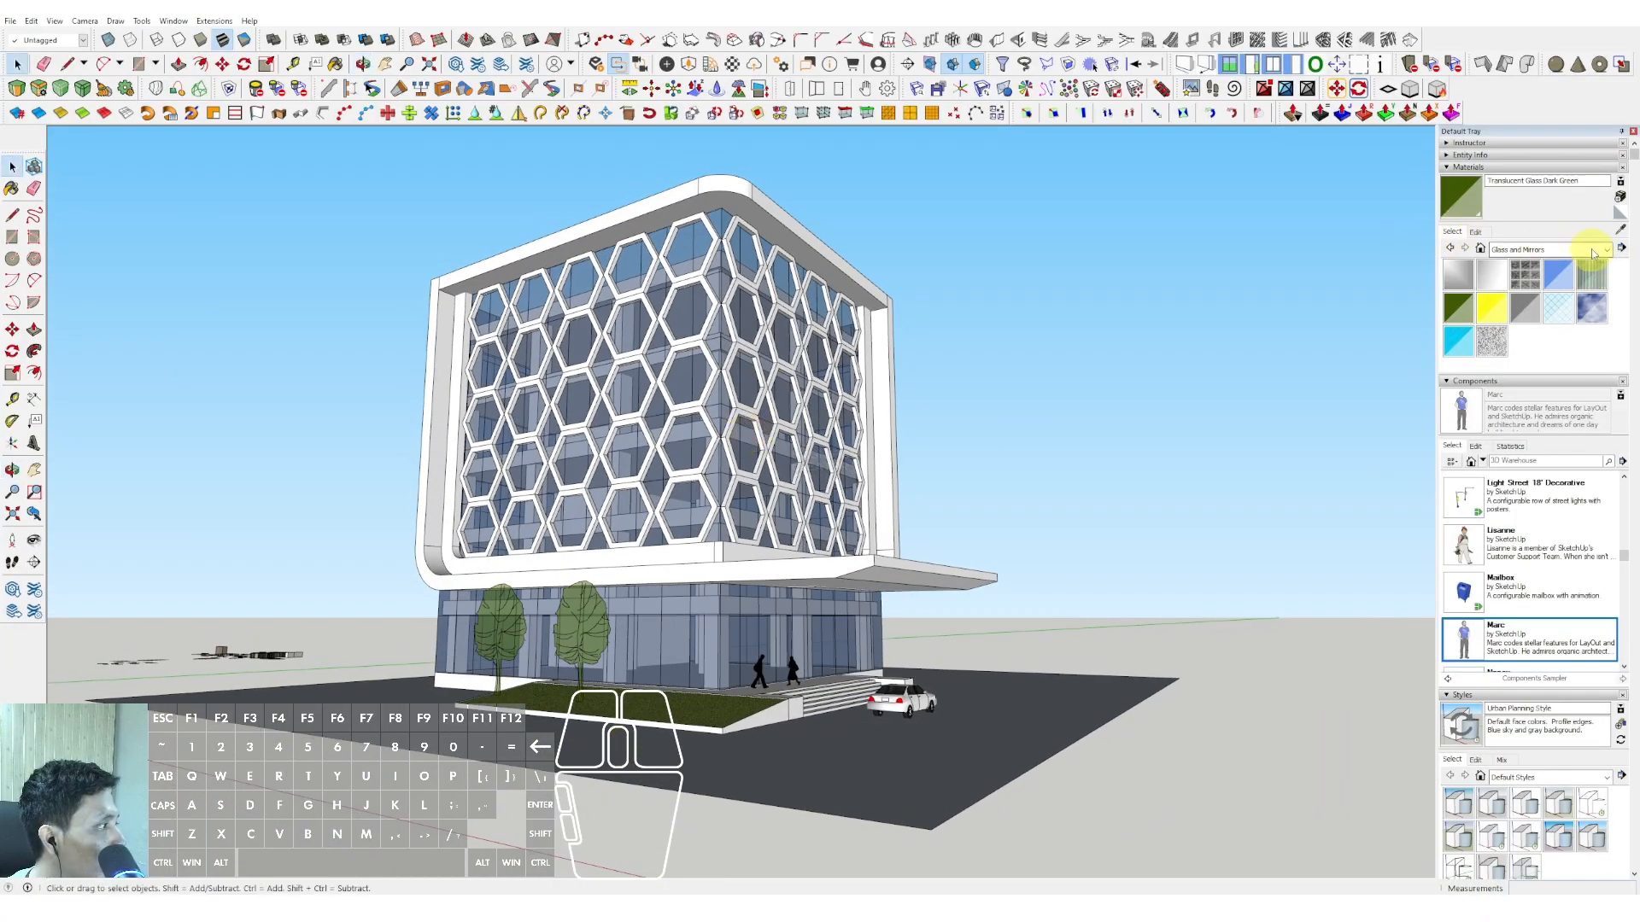
{"action": "left_click", "coordinate": [1593, 254]}
{"action": "left_click", "coordinate": [1518, 324]}
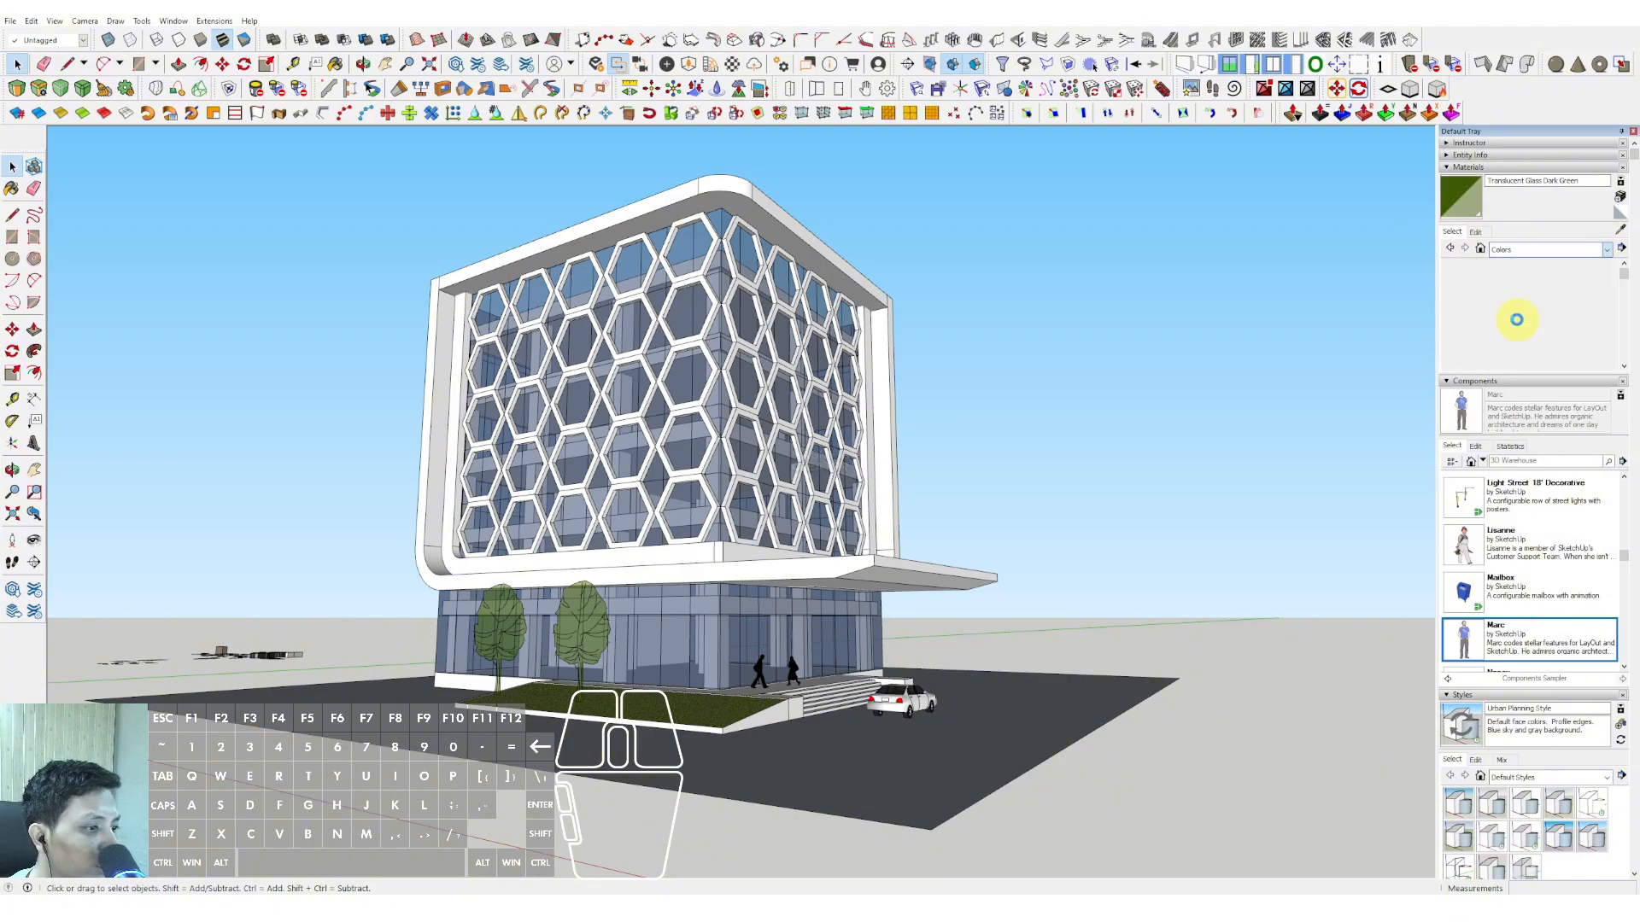
{"action": "scroll", "coordinate": [1515, 338], "scroll_direction": "down", "scroll_amount": 15}
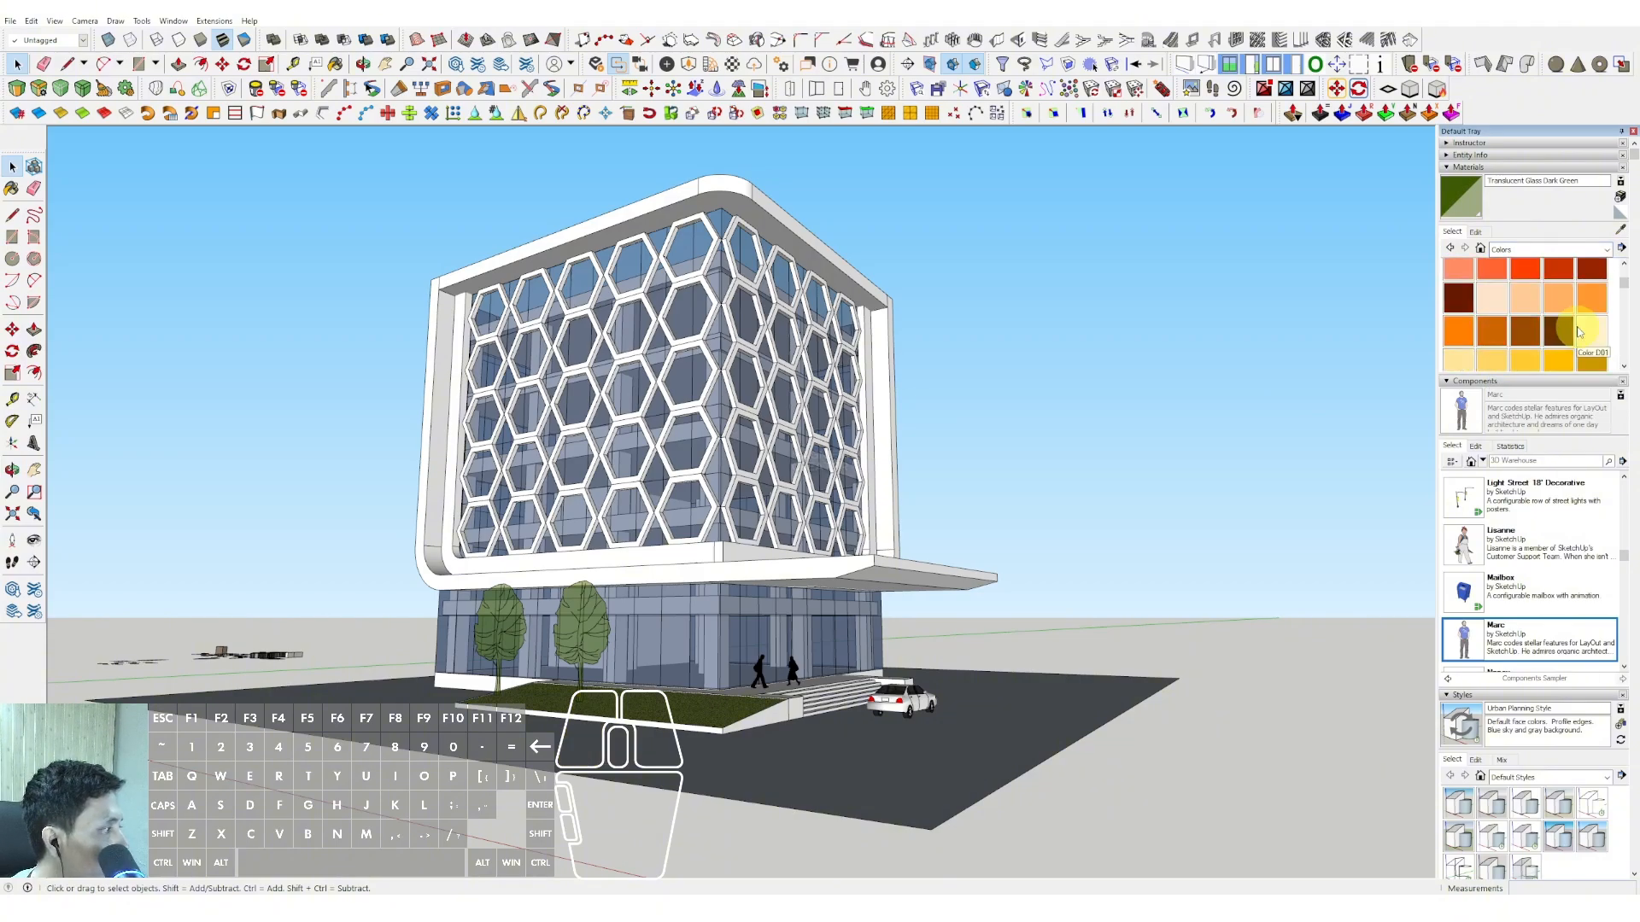
{"action": "scroll", "coordinate": [1554, 321], "scroll_direction": "up", "scroll_amount": 2}
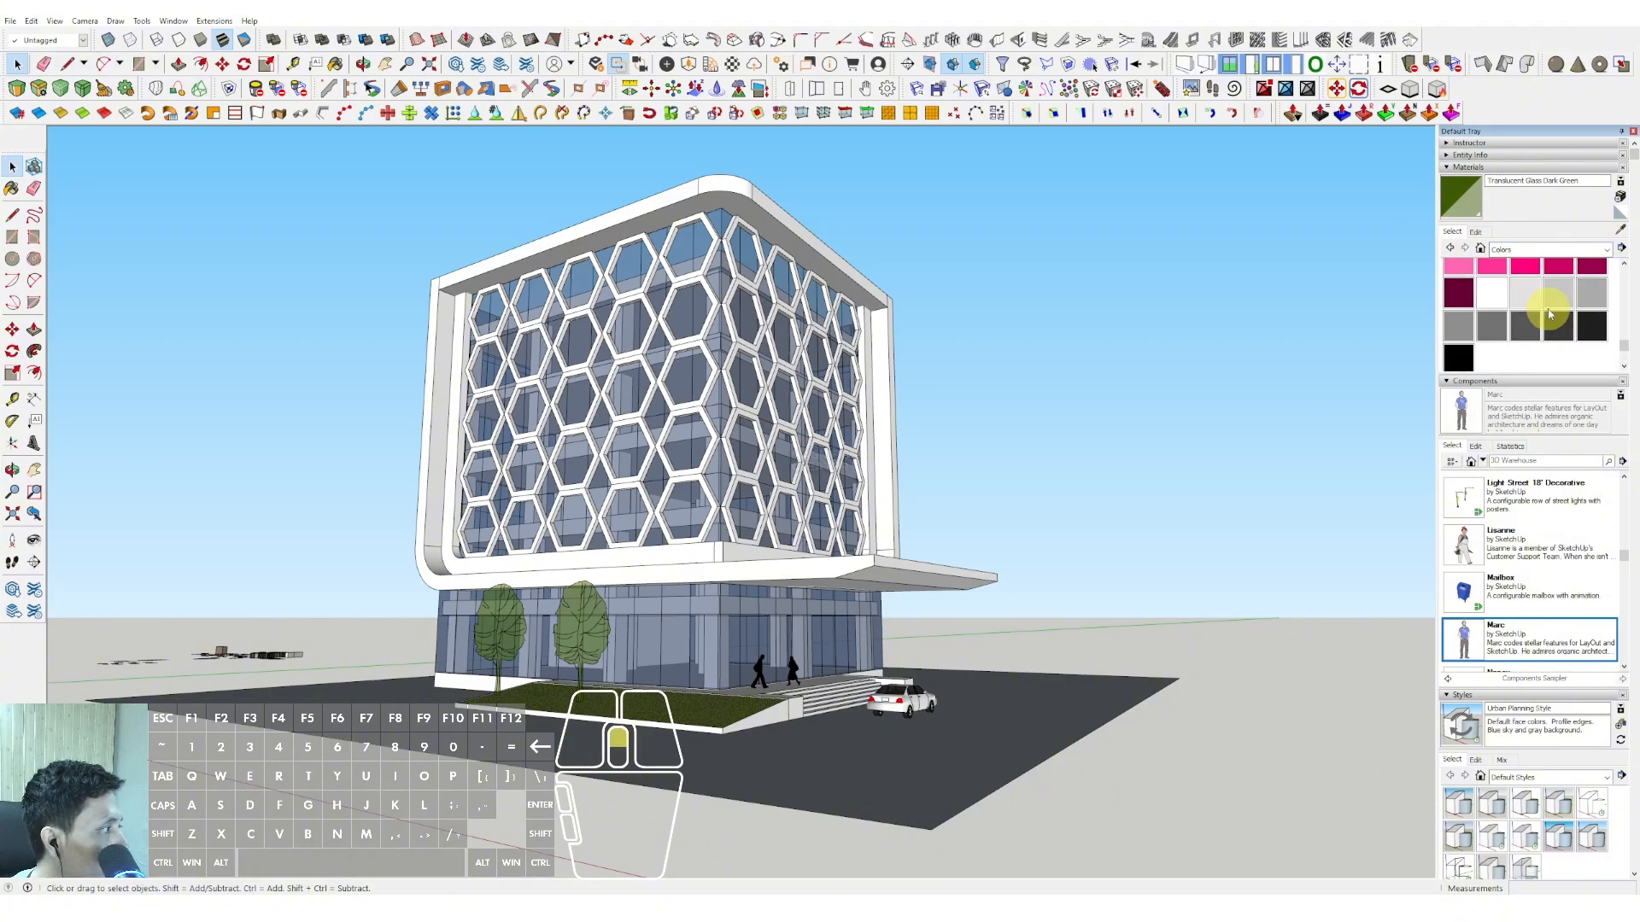
{"action": "key", "text": "b"}
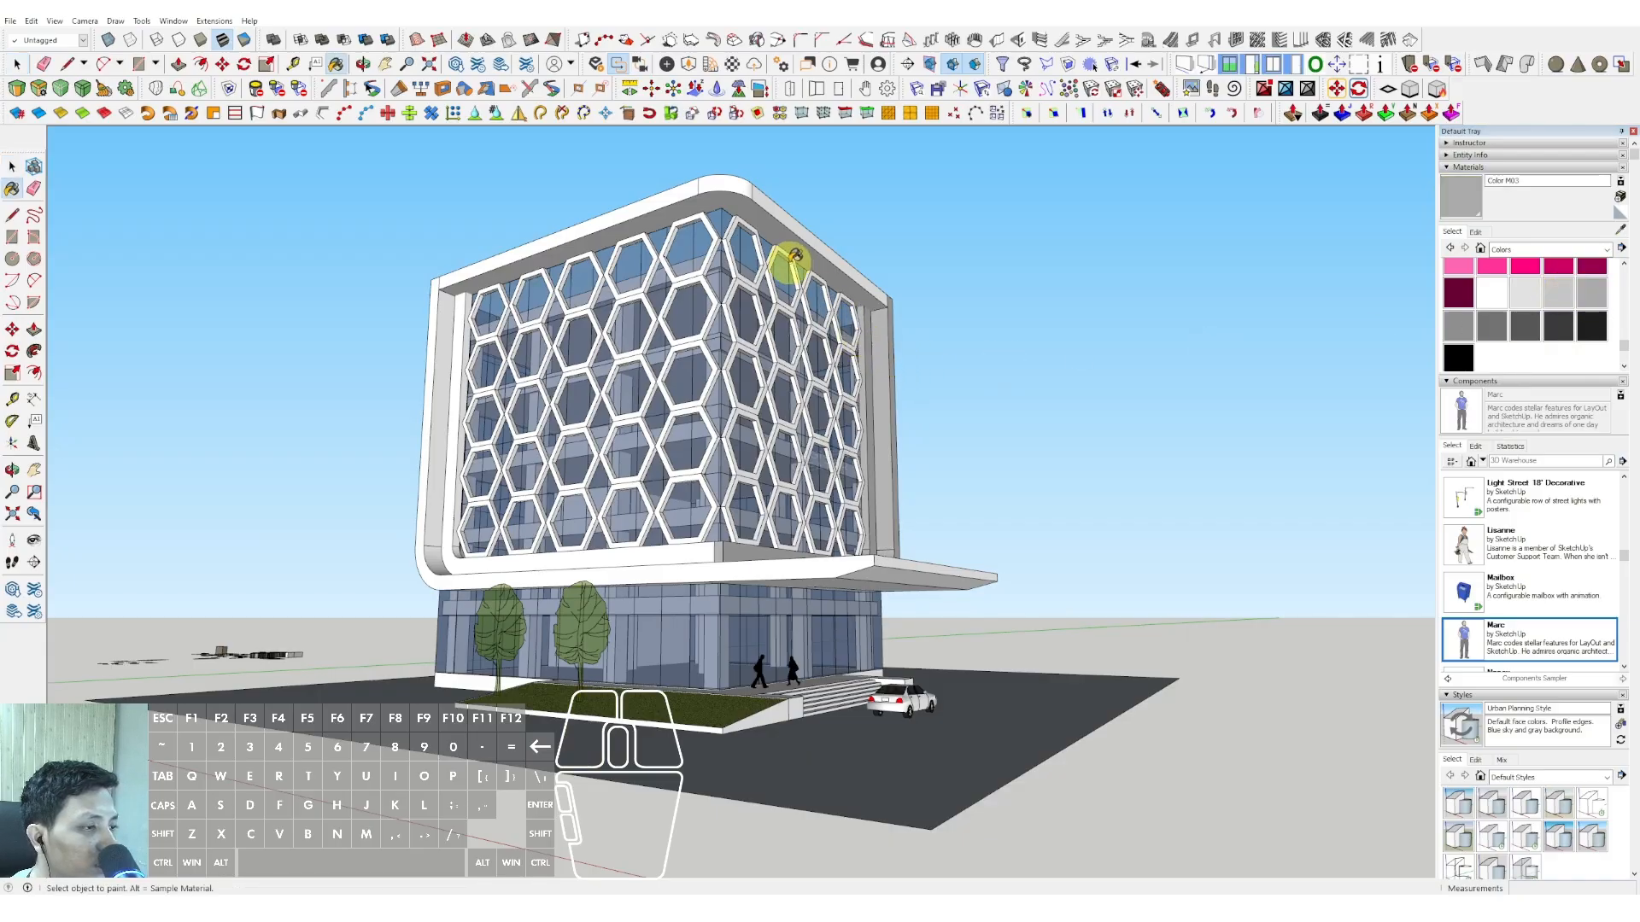
{"action": "left_click", "coordinate": [771, 214]}
{"action": "left_click", "coordinate": [474, 410]}
{"action": "mouse_move", "coordinate": [474, 410]}
{"action": "middle_mouse_down"}
{"action": "mouse_move", "coordinate": [670, 538]}
{"action": "mouse_move", "coordinate": [639, 507]}
{"action": "mouse_move", "coordinate": [669, 524]}
{"action": "mouse_move", "coordinate": [714, 585]}
{"action": "mouse_move", "coordinate": [629, 560]}
{"action": "mouse_move", "coordinate": [769, 540]}
{"action": "middle_mouse_up"}
{"action": "key", "text": "space"}
{"action": "left_click", "coordinate": [1475, 231]}
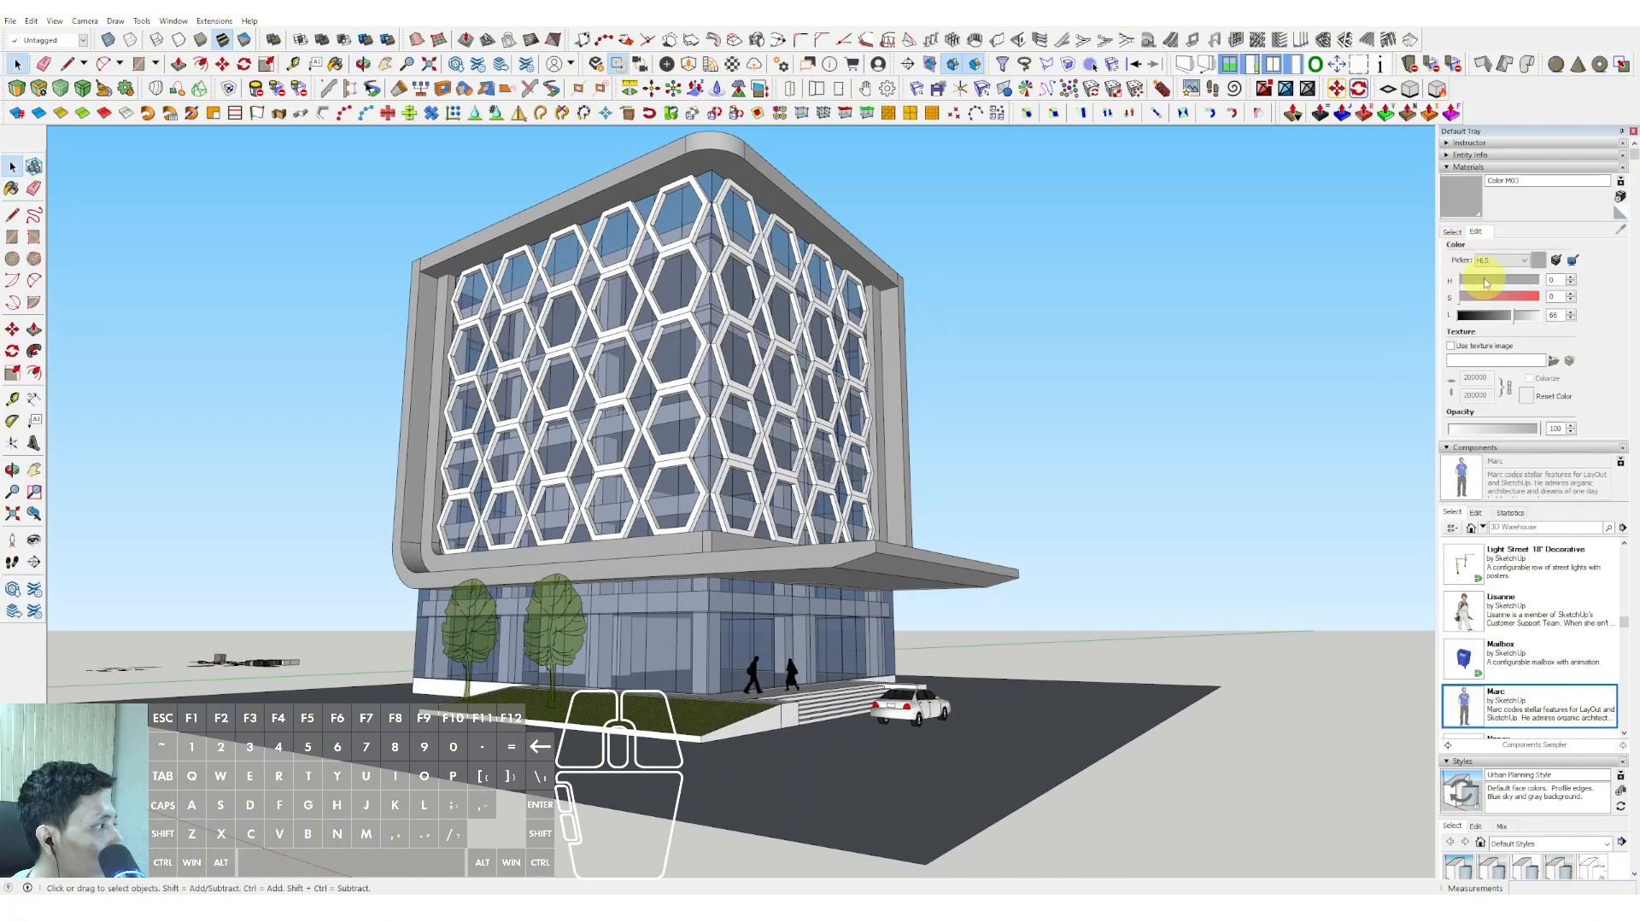
{"action": "left_click", "coordinate": [1452, 231]}
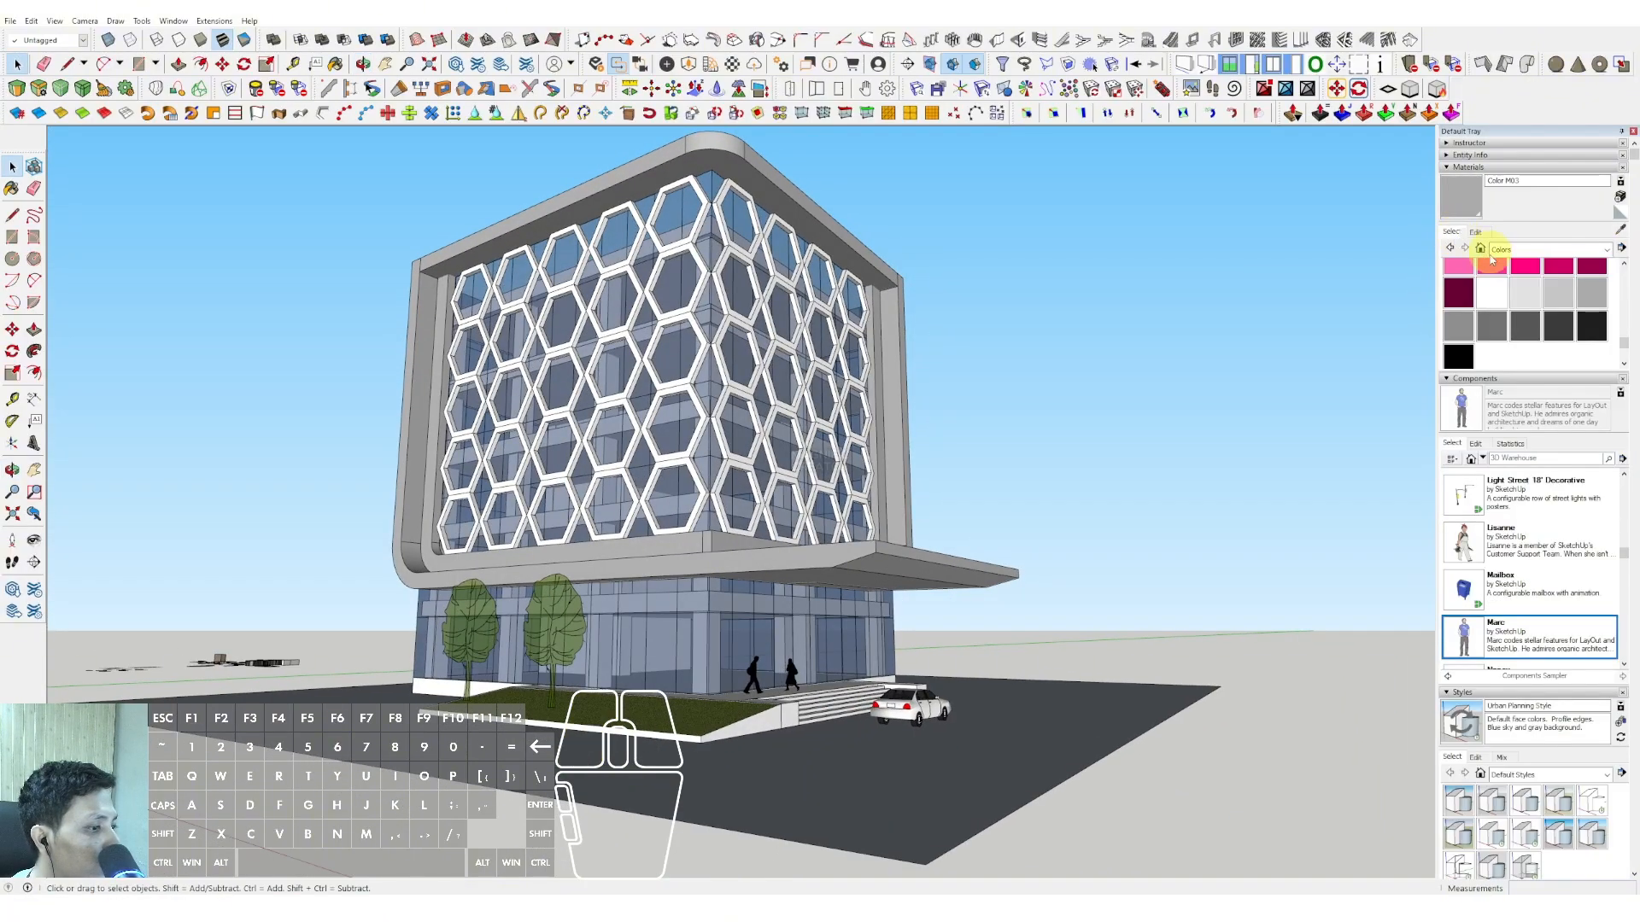
- Repaint the rounded building frame and its upper band white with Color M00 from the Colors collection
{"action": "left_click", "coordinate": [1486, 303]}
{"action": "left_click", "coordinate": [888, 310]}
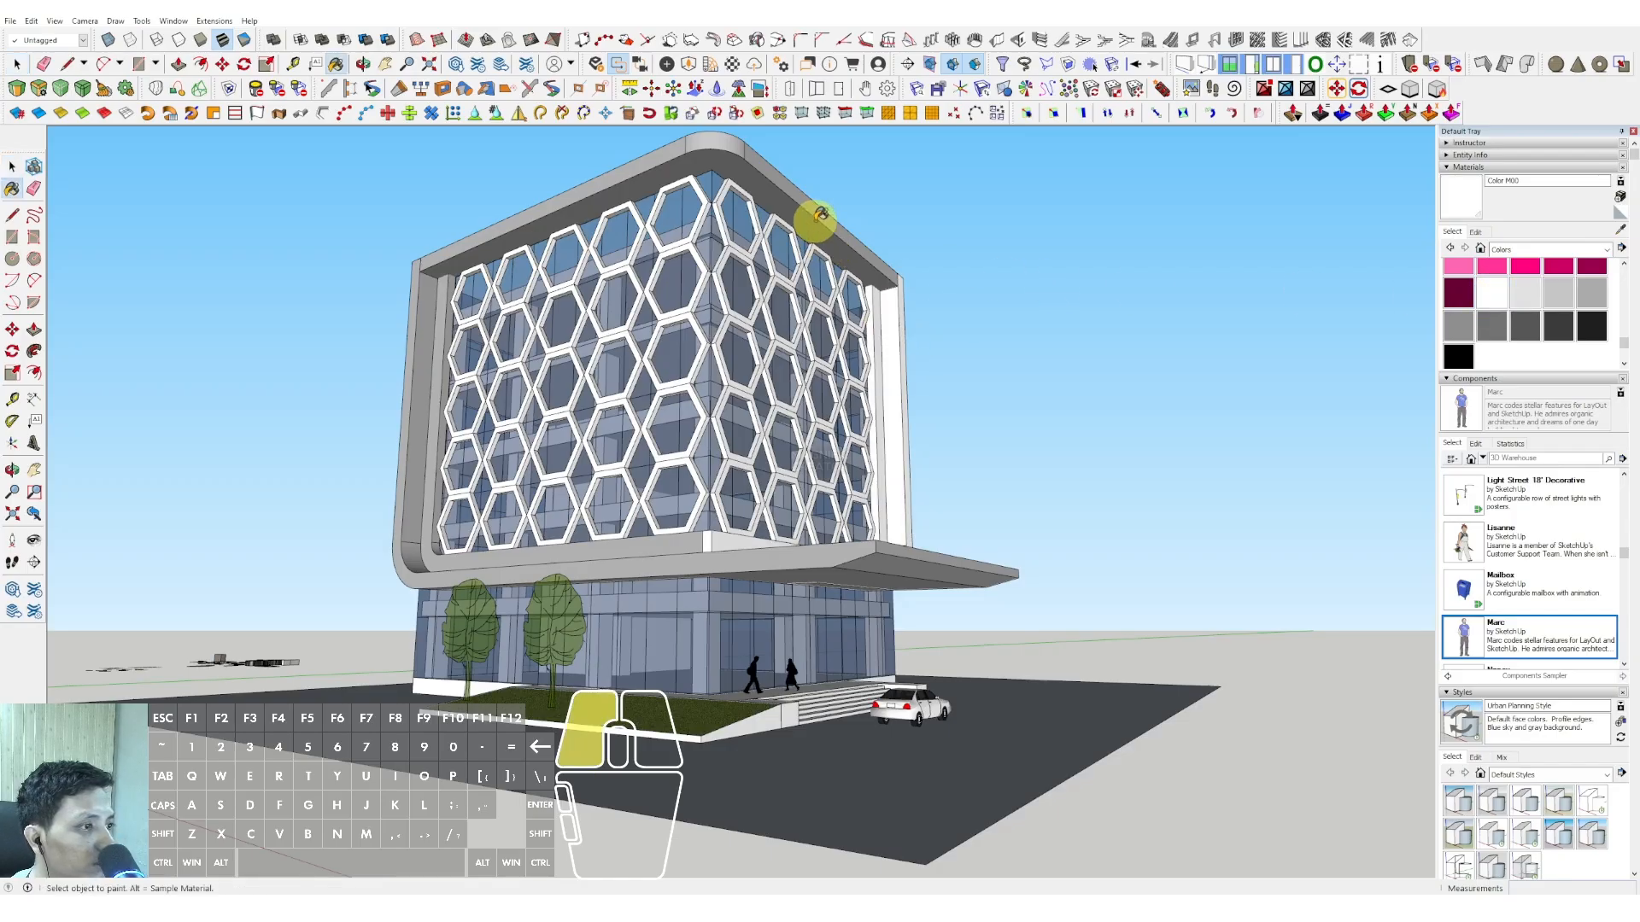
{"action": "left_click", "coordinate": [812, 220]}
{"action": "left_click", "coordinate": [420, 333]}
{"action": "middle_click_drag", "start_coordinate": [703, 523], "coordinate": [713, 485]}
{"action": "middle_click_drag", "start_coordinate": [674, 536], "coordinate": [731, 588]}
{"action": "scroll", "coordinate": [726, 586], "scroll_direction": "up", "scroll_amount": 1}
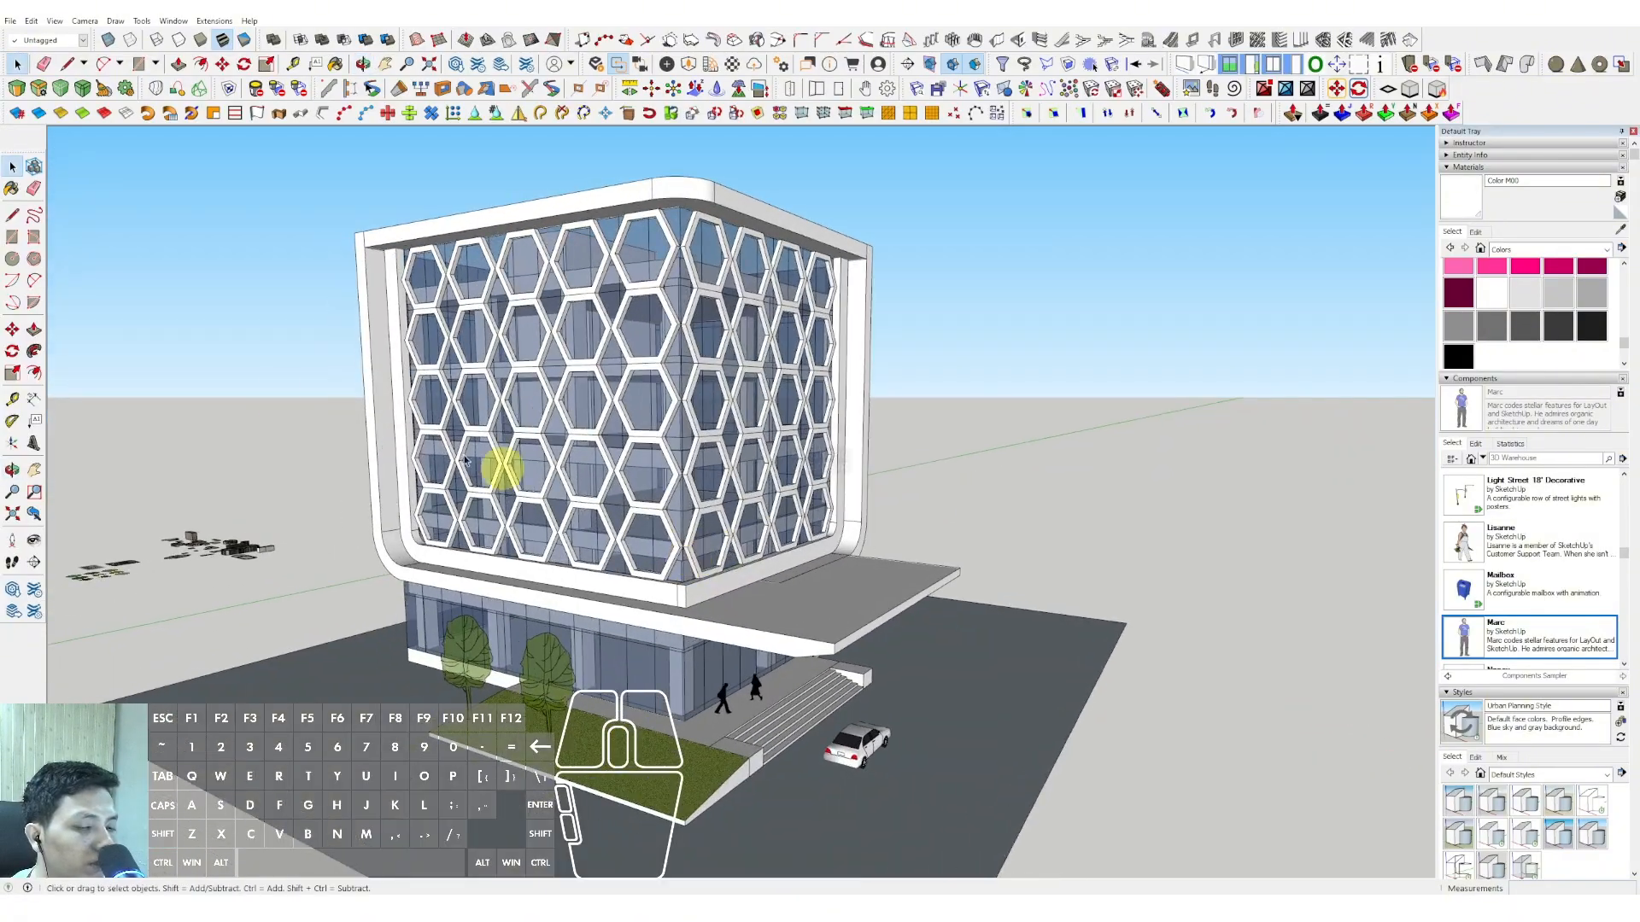
- Turn on shadows and set the shadow time to about 07:39
{"action": "left_click", "coordinate": [53, 20]}
{"action": "left_click", "coordinate": [90, 172]}
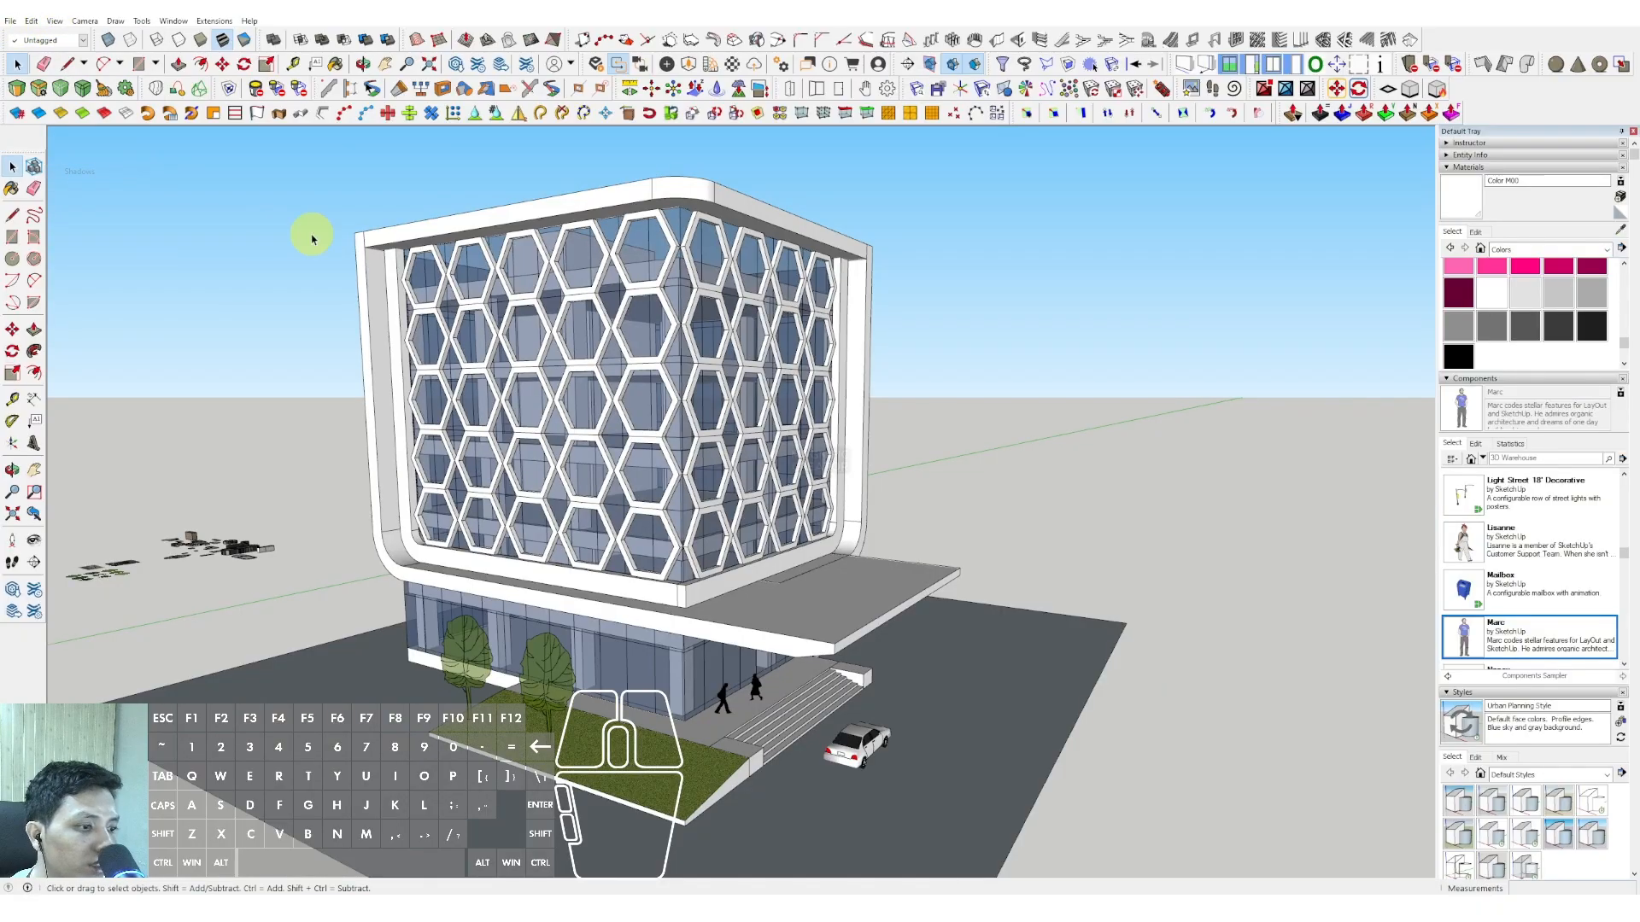
{"action": "scroll", "coordinate": [918, 696], "scroll_direction": "down", "scroll_amount": 2}
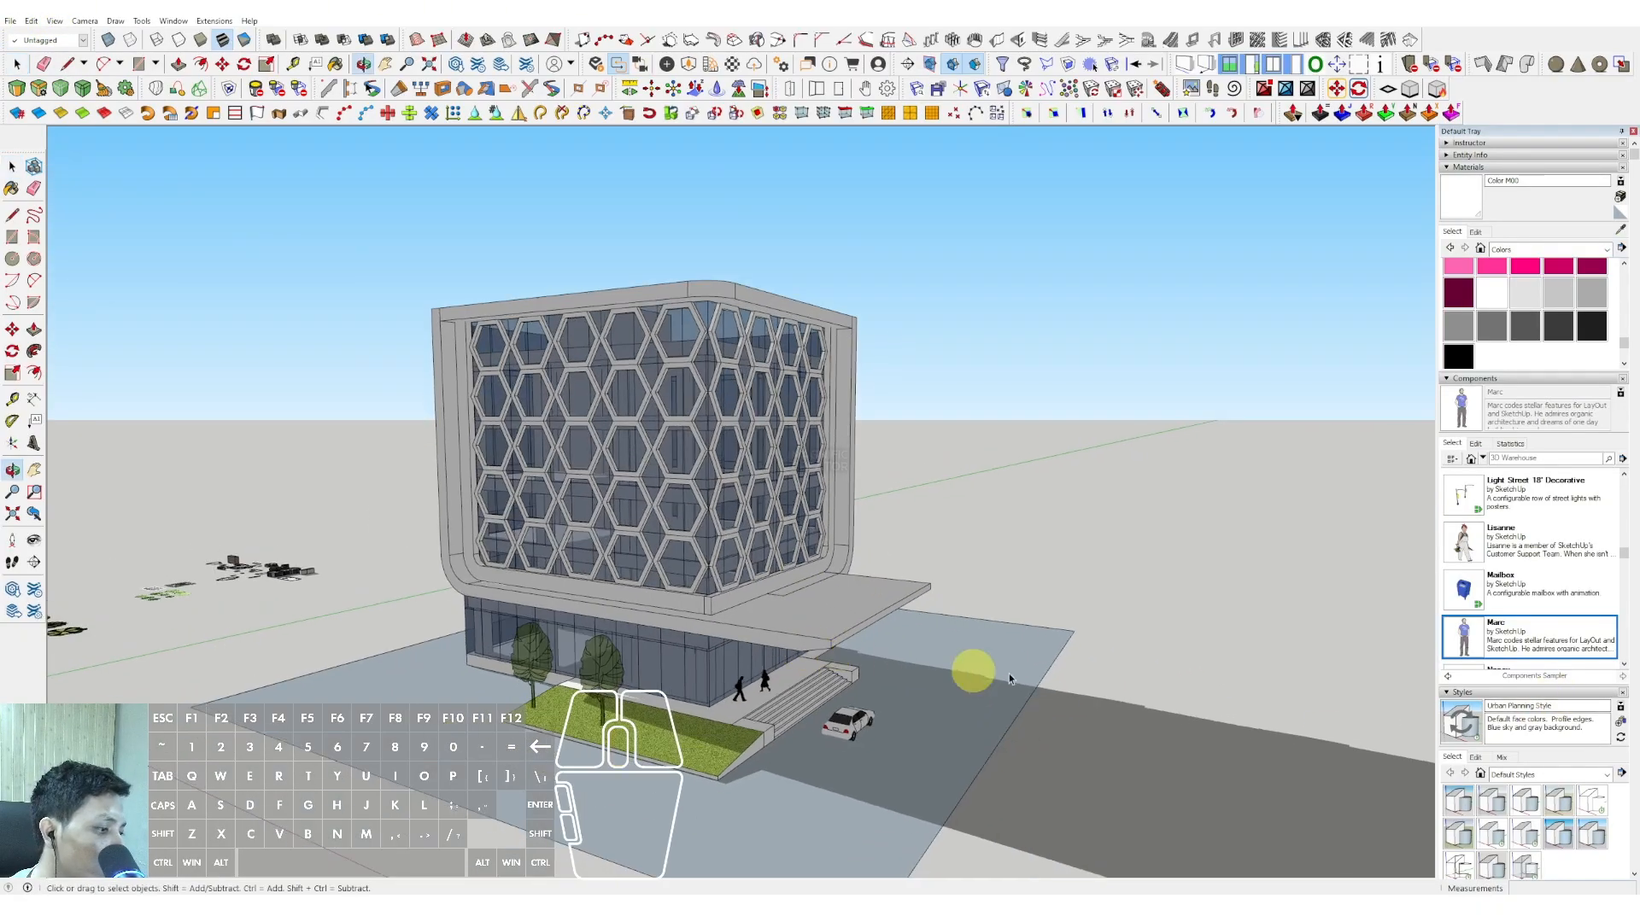
{"action": "scroll", "coordinate": [1516, 685], "scroll_direction": "down", "scroll_amount": 5}
{"action": "mouse_move", "coordinate": [1505, 633]}
{"action": "left_mouse_down"}
{"action": "mouse_move", "coordinate": [1490, 632]}
{"action": "mouse_move", "coordinate": [1530, 641]}
{"action": "mouse_move", "coordinate": [1485, 632]}
{"action": "left_mouse_up"}
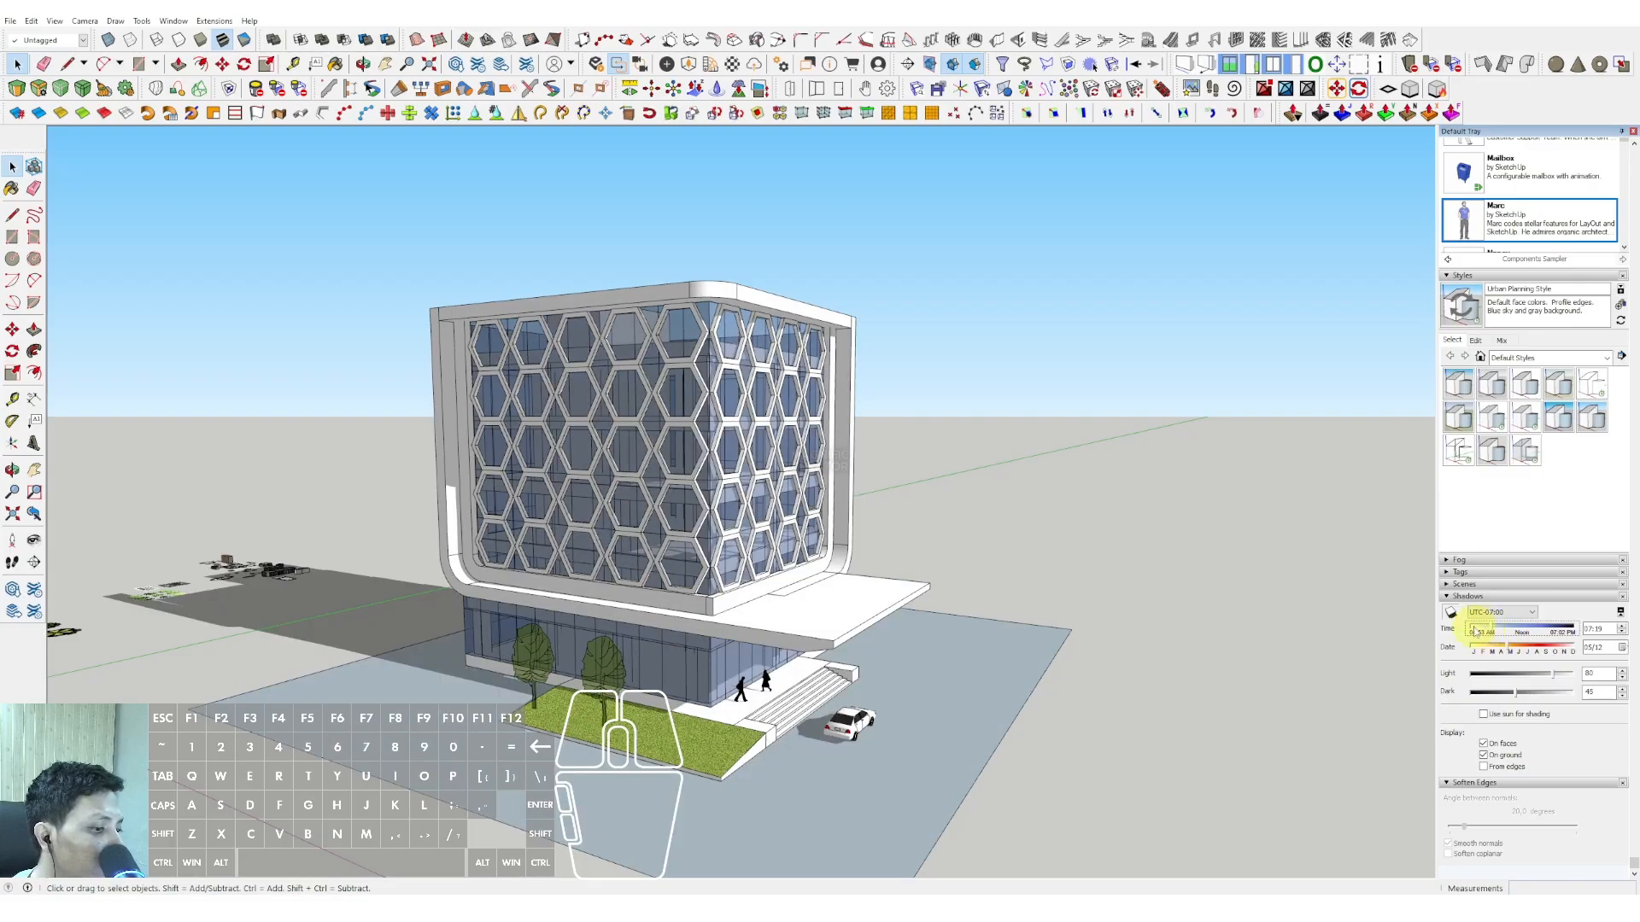
{"action": "middle_click_drag", "start_coordinate": [795, 654], "coordinate": [810, 651]}
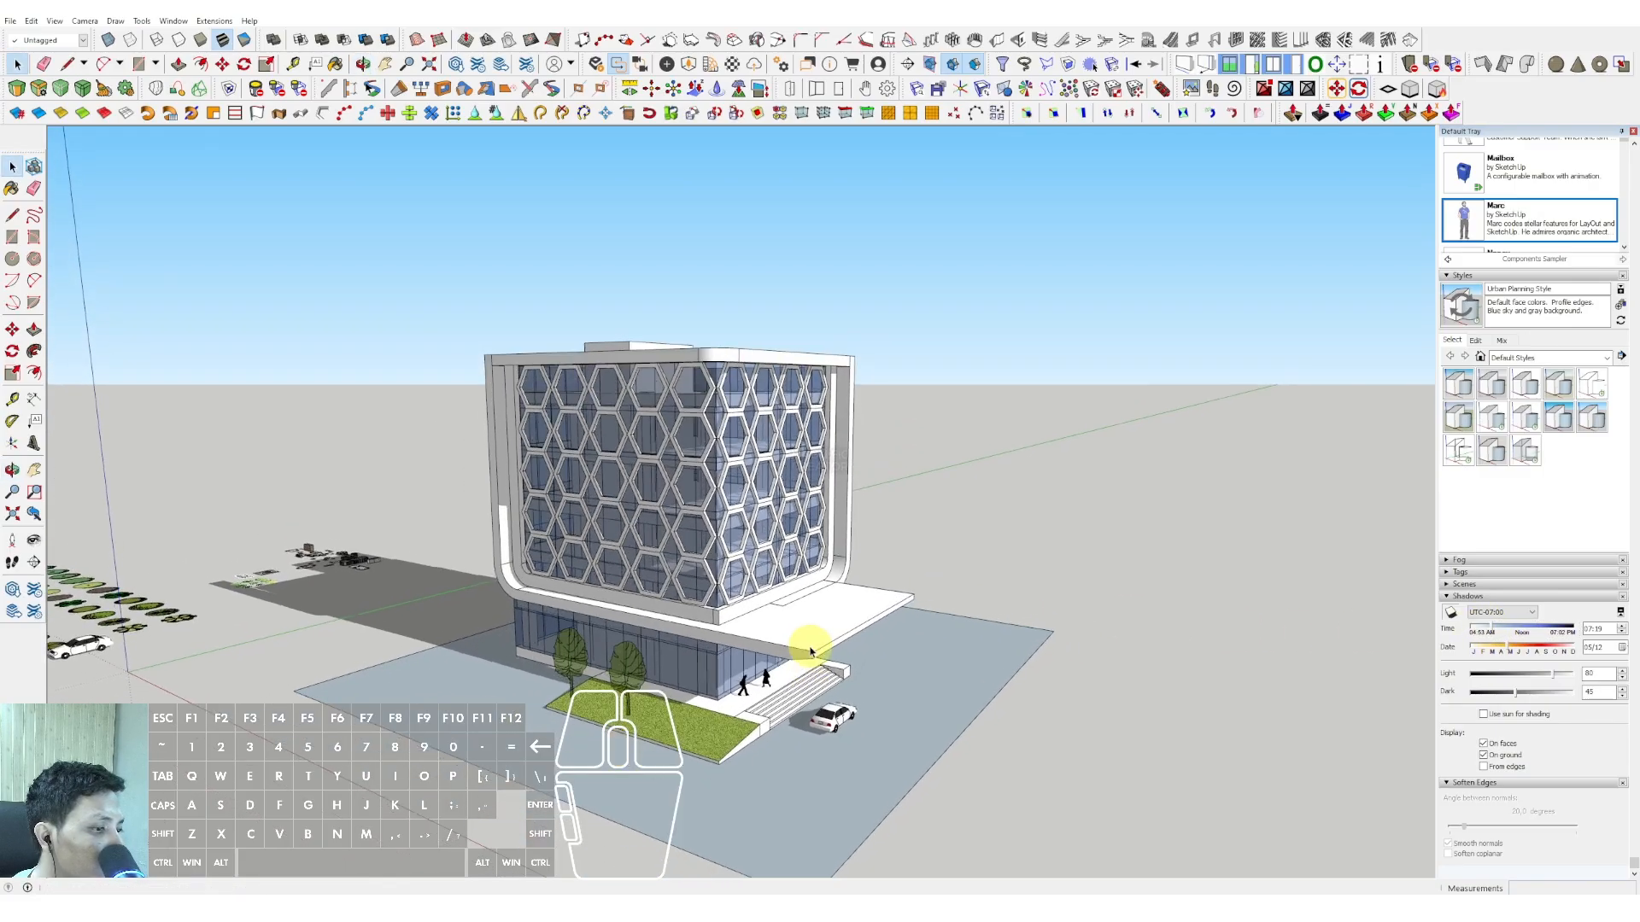
{"action": "middle_click_drag", "start_coordinate": [705, 641], "coordinate": [634, 589]}
{"action": "scroll", "coordinate": [1552, 234], "scroll_direction": "up", "scroll_amount": 8}
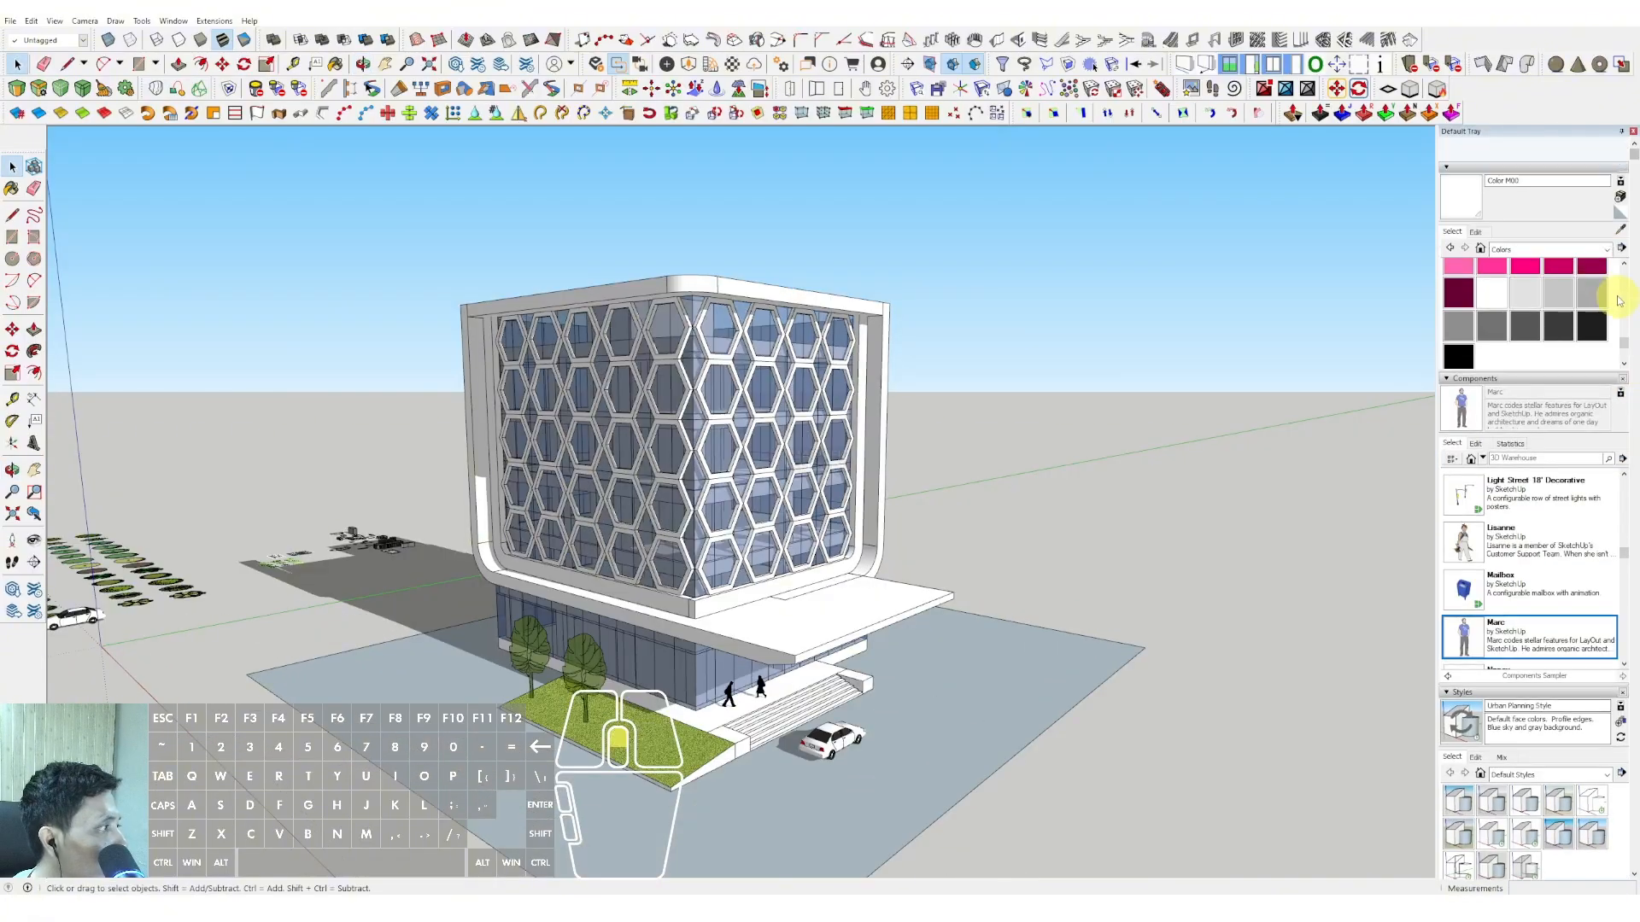
- Paint the ground surface with Blacktop New from the Asphalt and Concrete collection and lighten the material to a mid grey
{"action": "scroll", "coordinate": [1617, 300], "scroll_direction": "up", "scroll_amount": 8}
{"action": "left_click", "coordinate": [1620, 230]}
{"action": "scroll", "coordinate": [810, 569], "scroll_direction": "down", "scroll_amount": 2}
{"action": "scroll", "coordinate": [810, 569], "scroll_direction": "down", "scroll_amount": 1}
{"action": "middle_click_drag", "start_coordinate": [798, 616], "coordinate": [888, 603]}
{"action": "left_click", "coordinate": [1606, 249]}
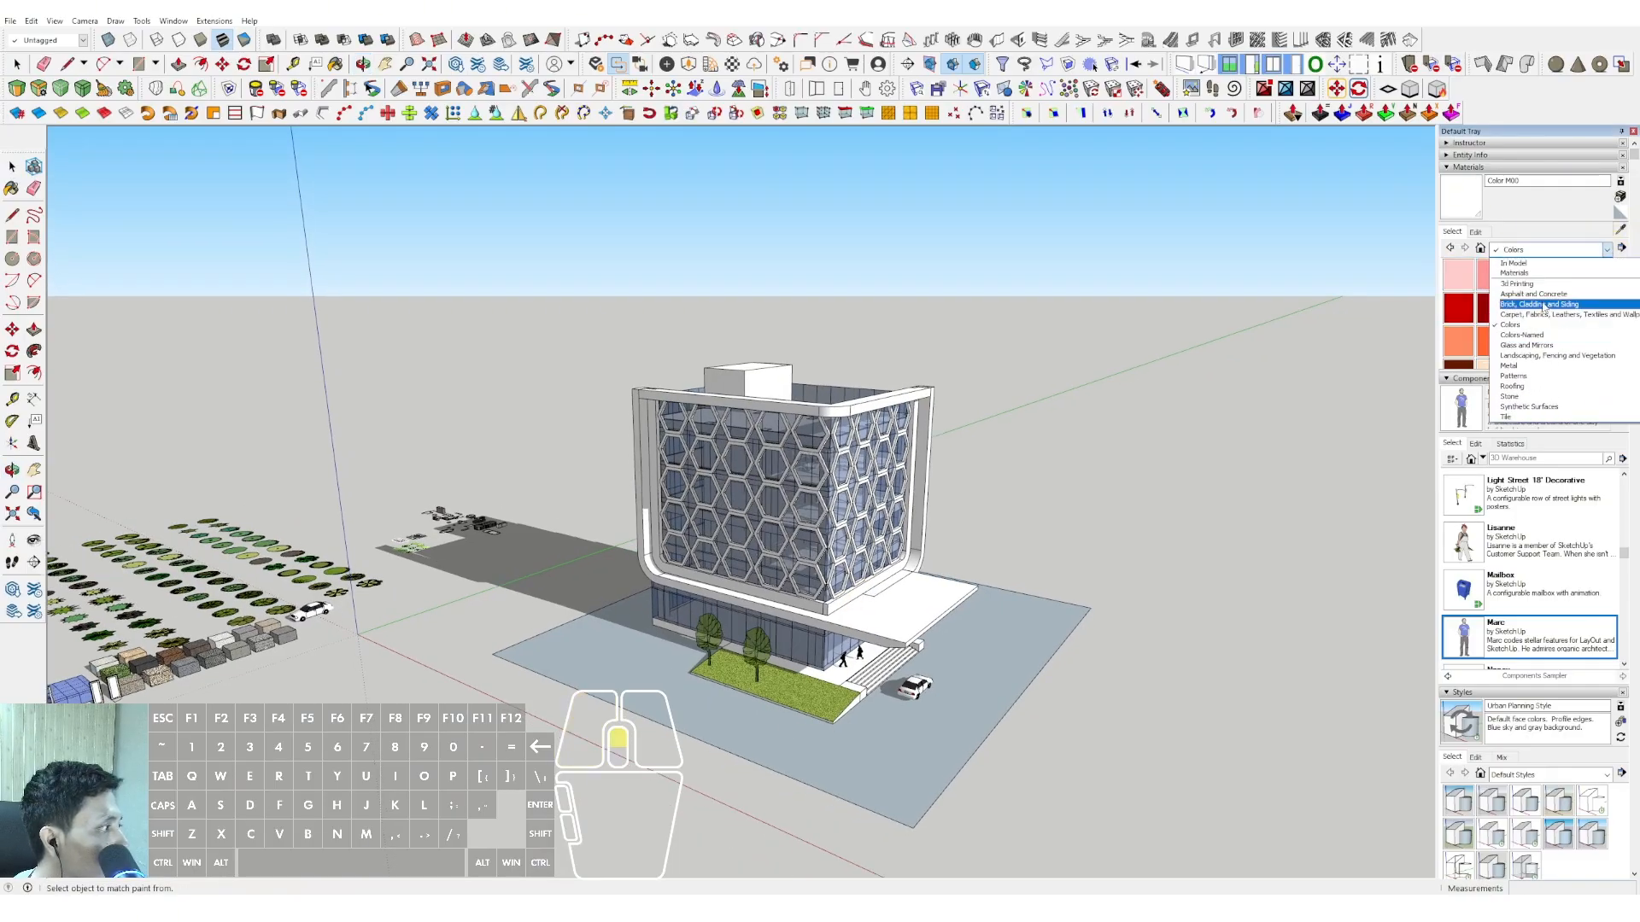
{"action": "left_click", "coordinate": [1533, 298]}
{"action": "left_click", "coordinate": [1494, 278]}
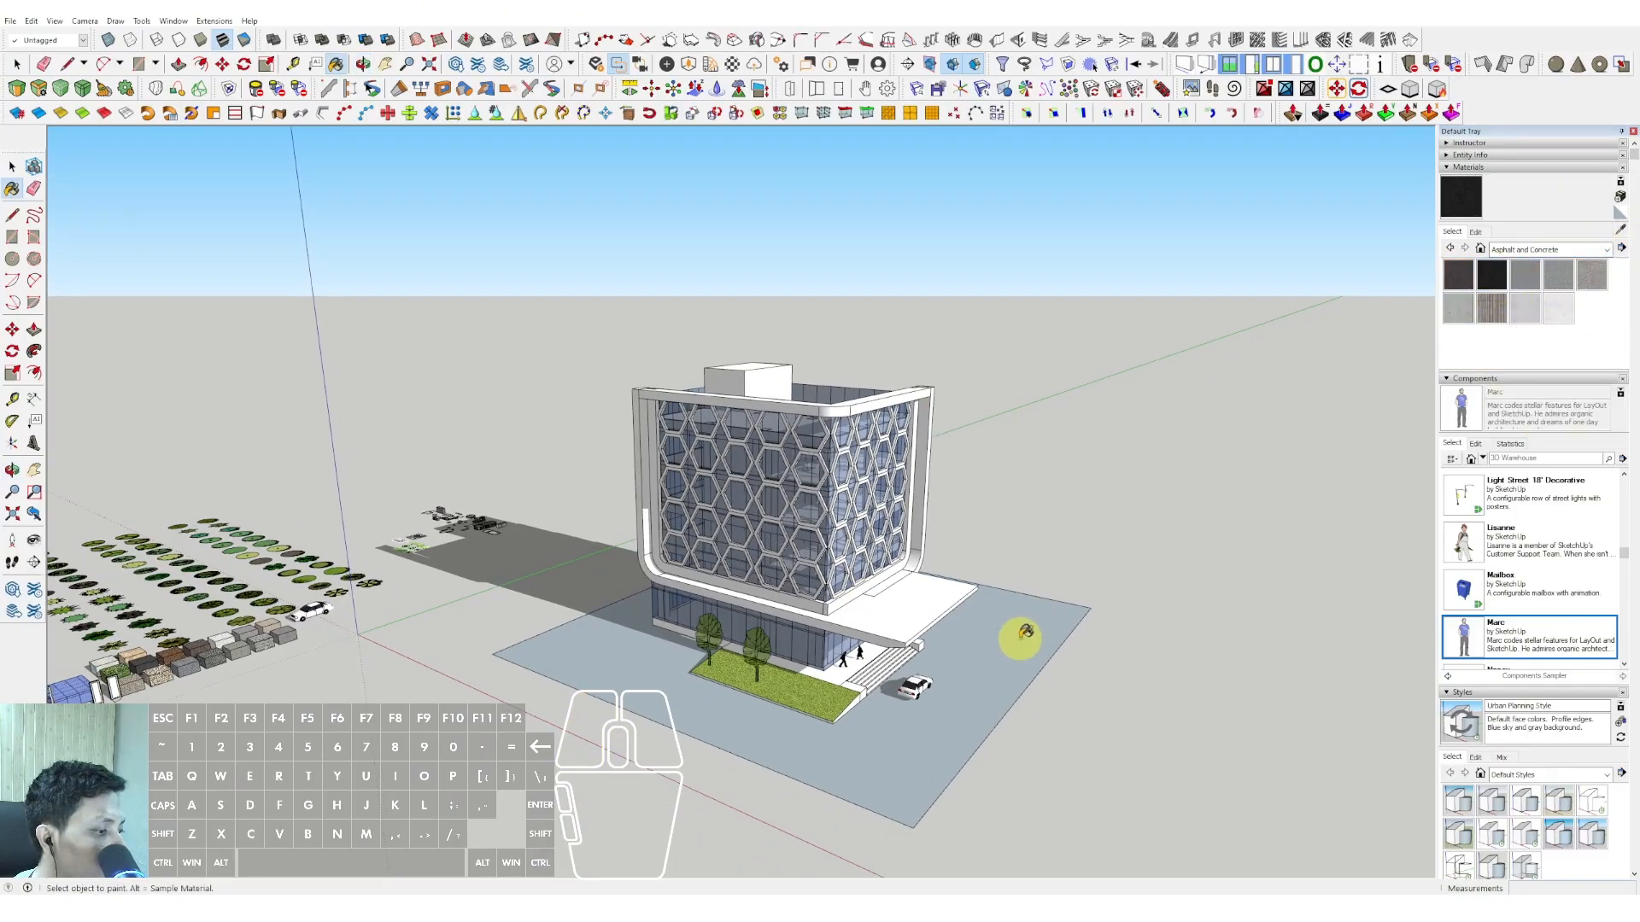
{"action": "scroll", "coordinate": [909, 650], "scroll_direction": "up", "scroll_amount": 2}
{"action": "left_click", "coordinate": [911, 650]}
{"action": "middle_click_drag", "start_coordinate": [912, 649], "coordinate": [903, 628]}
{"action": "key", "text": "space"}
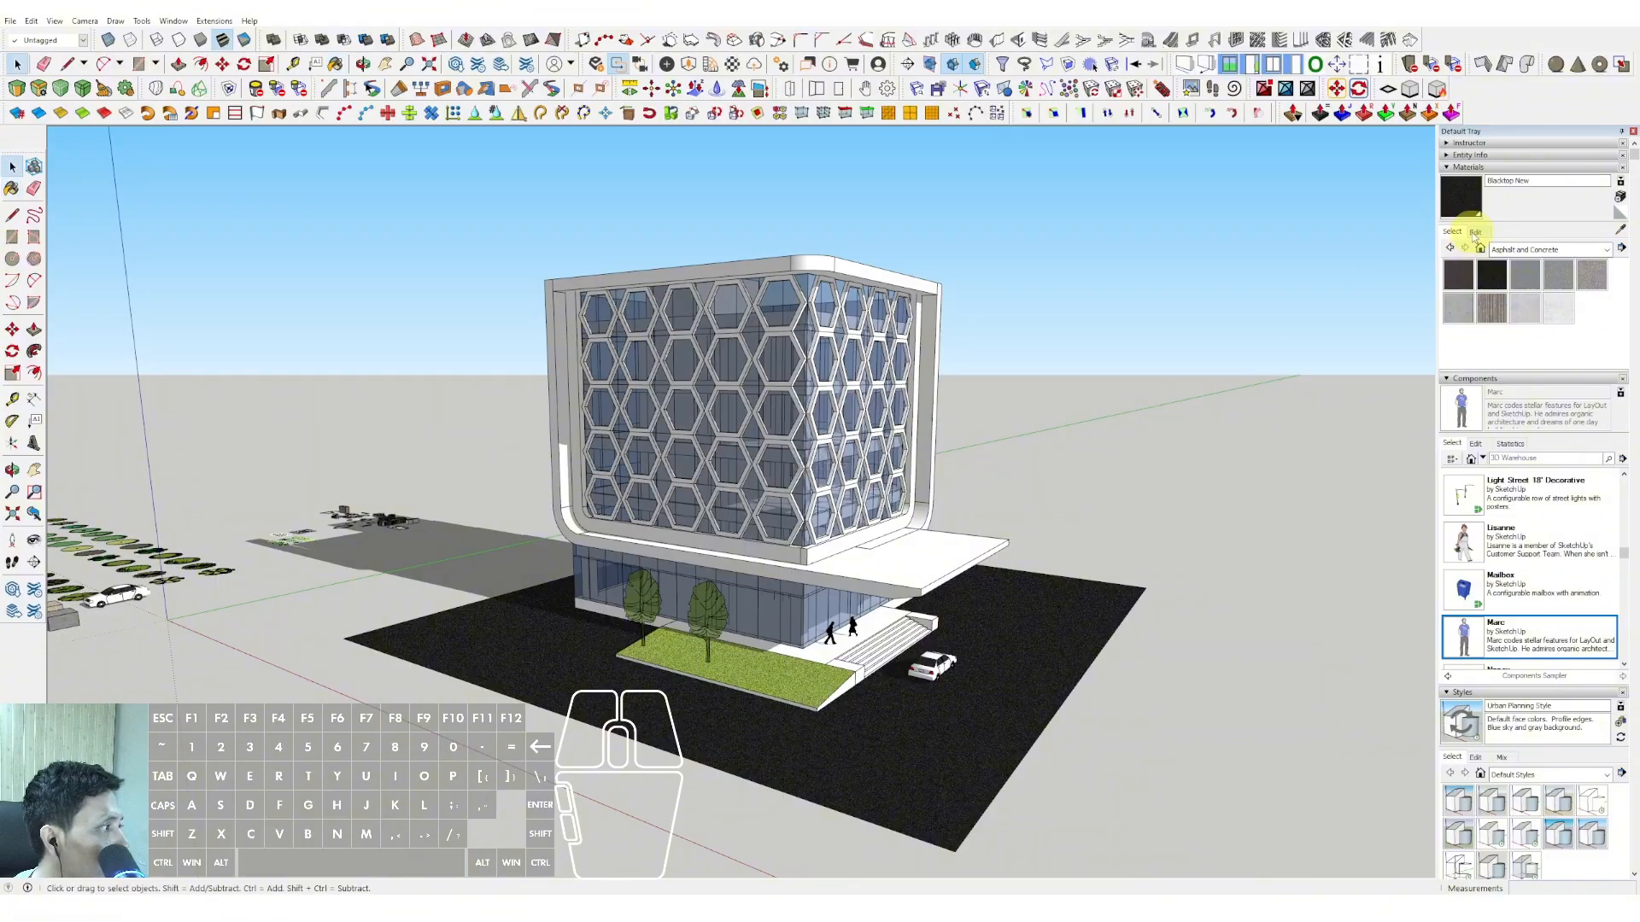
{"action": "left_click", "coordinate": [1475, 232]}
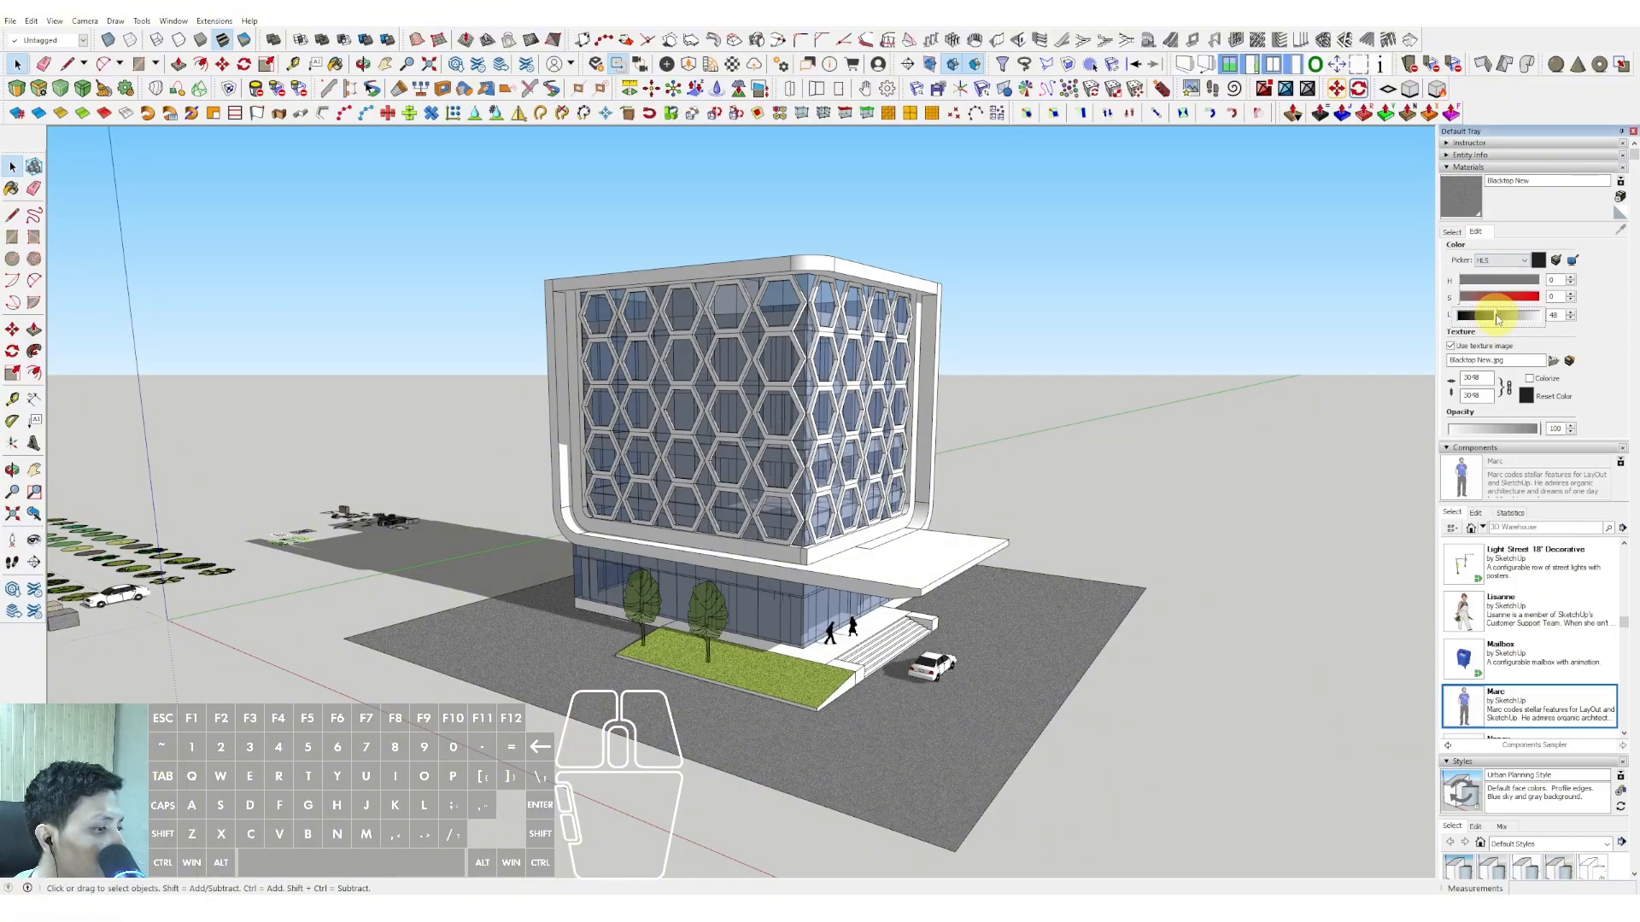
- Draw two rectangles inside the ground group, one at the corner beyond the car and one along the opposite side
{"action": "middle_click_drag", "start_coordinate": [731, 567], "coordinate": [871, 675]}
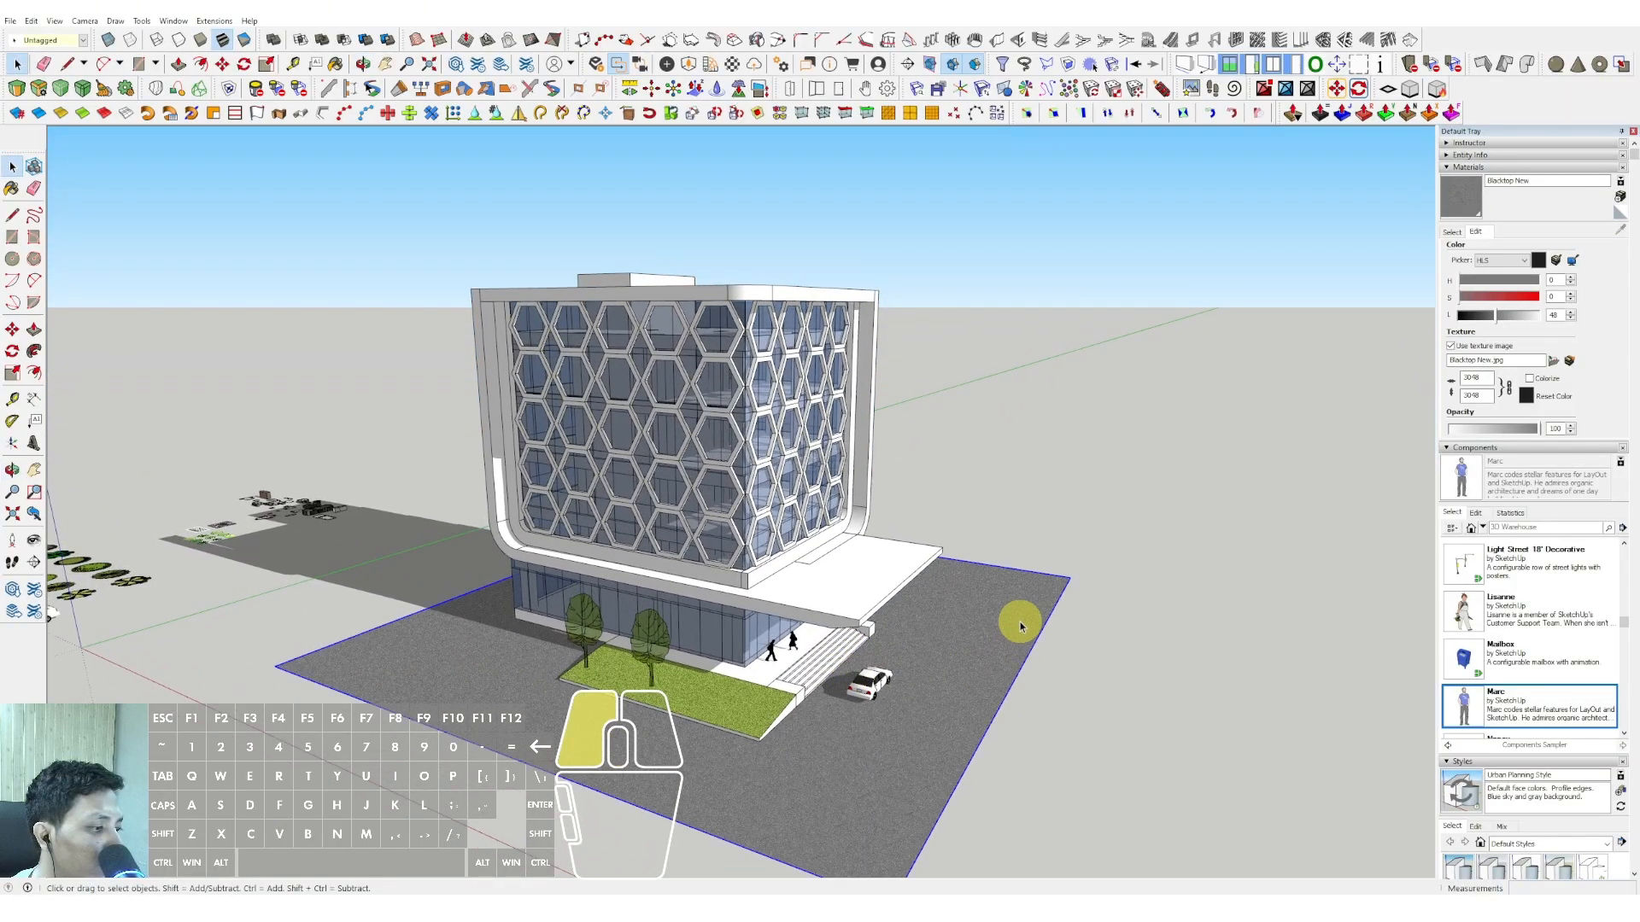
{"action": "double_click", "coordinate": [1020, 626]}
{"action": "key", "text": "r"}
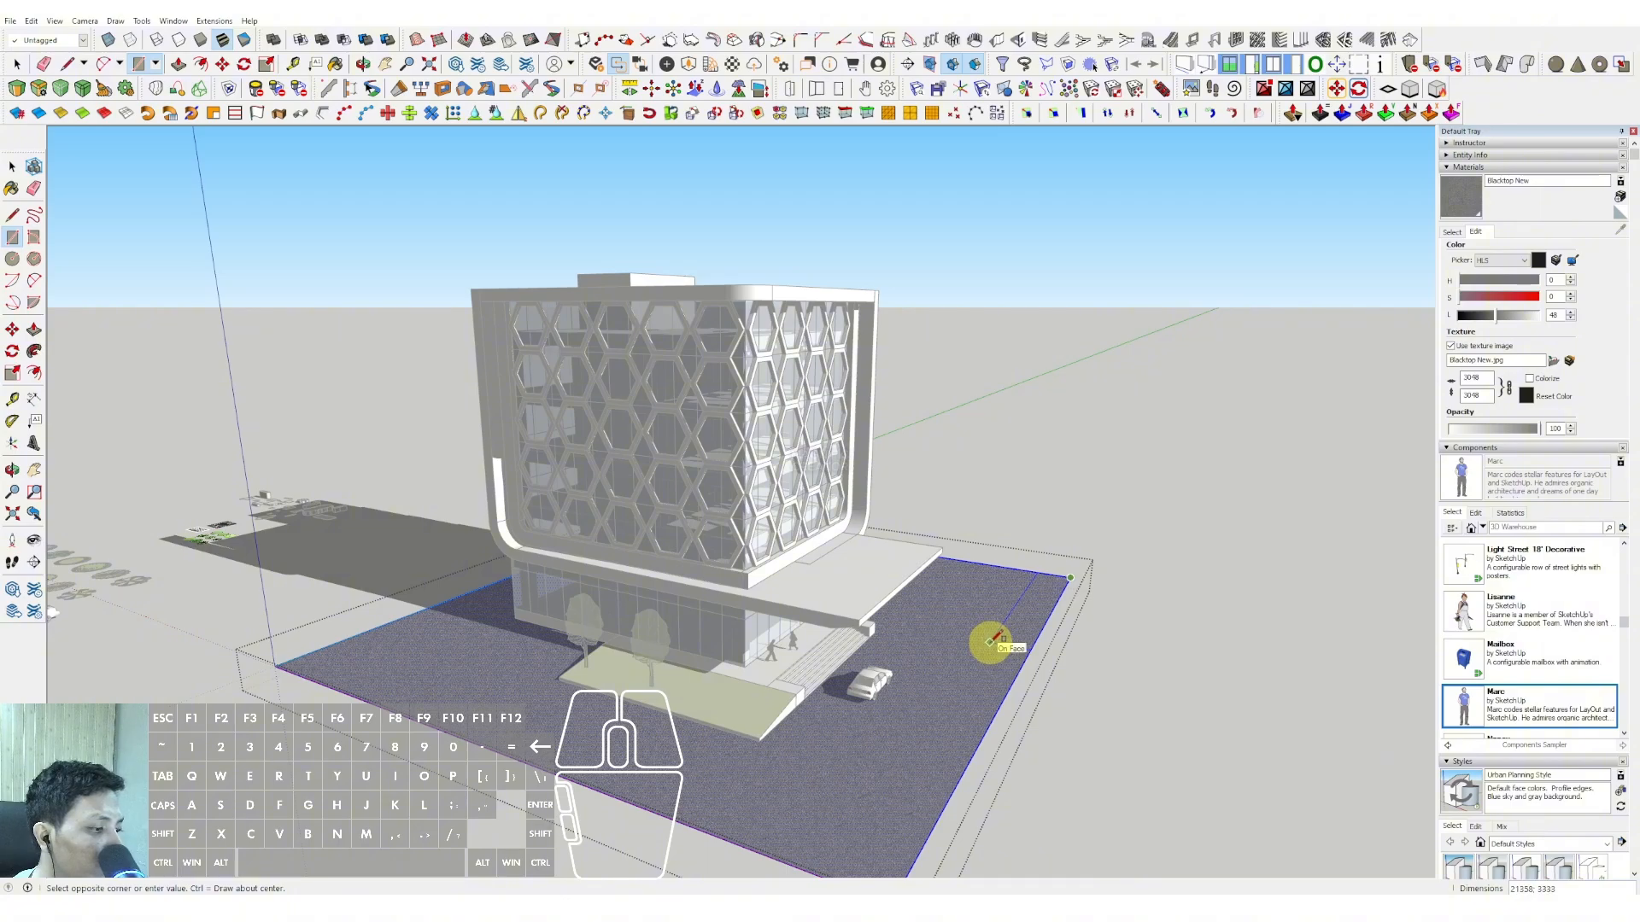
{"action": "key", "text": "space"}
{"action": "left_click", "coordinate": [1030, 624]}
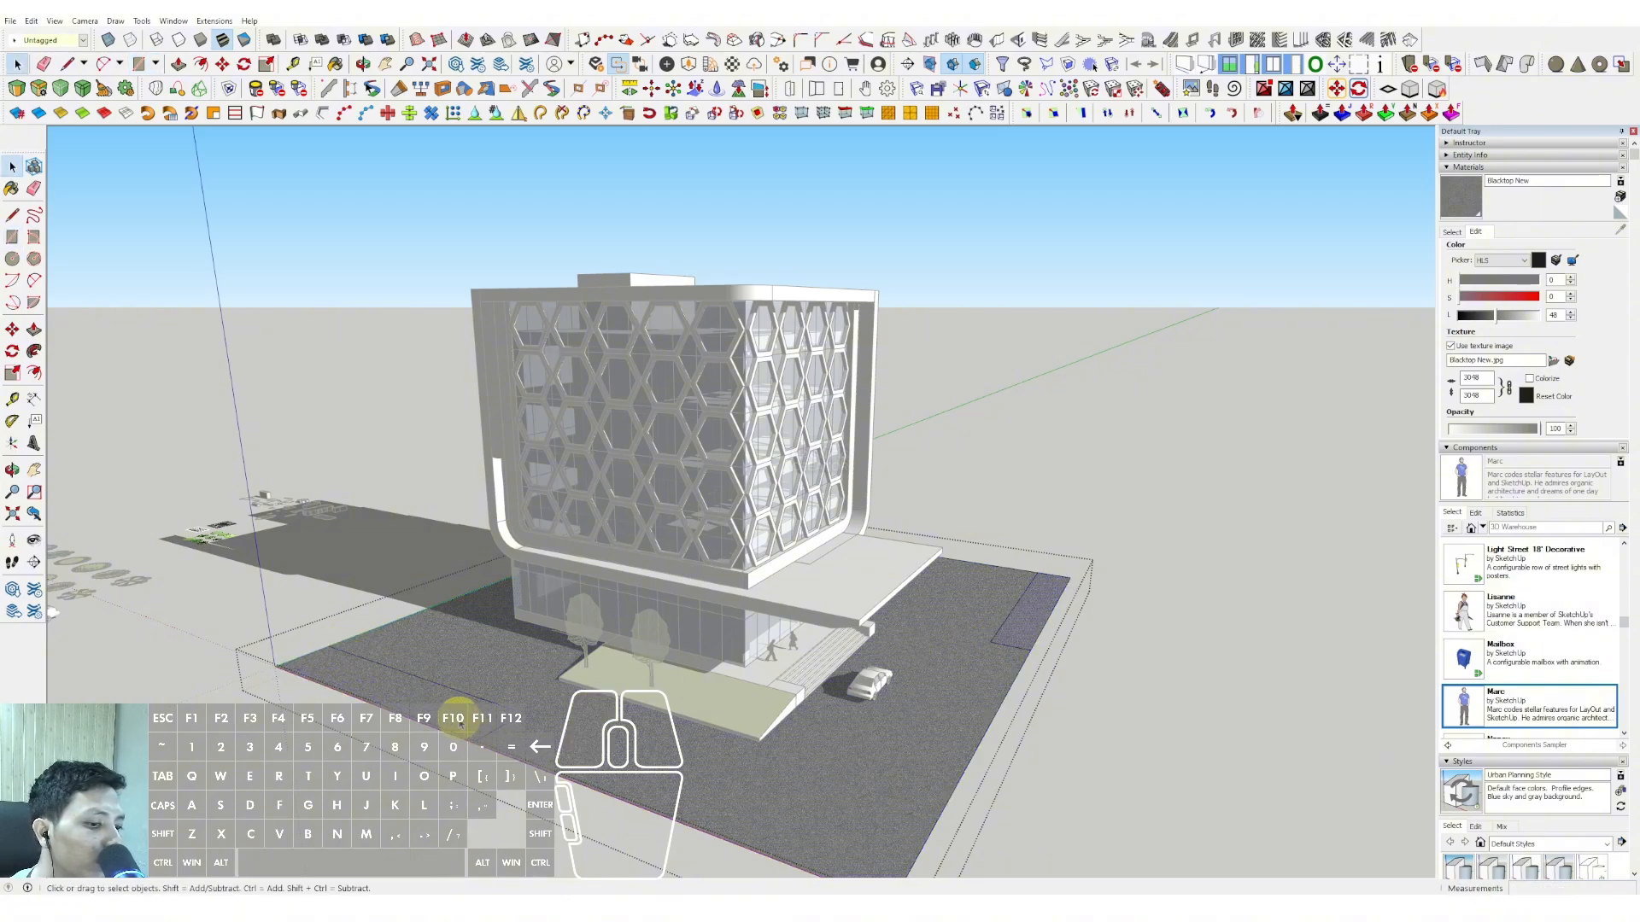
- Sample Grass Light Green from the slope, paint both ground rectangles with it and leave the group
{"action": "left_click", "coordinate": [1452, 232]}
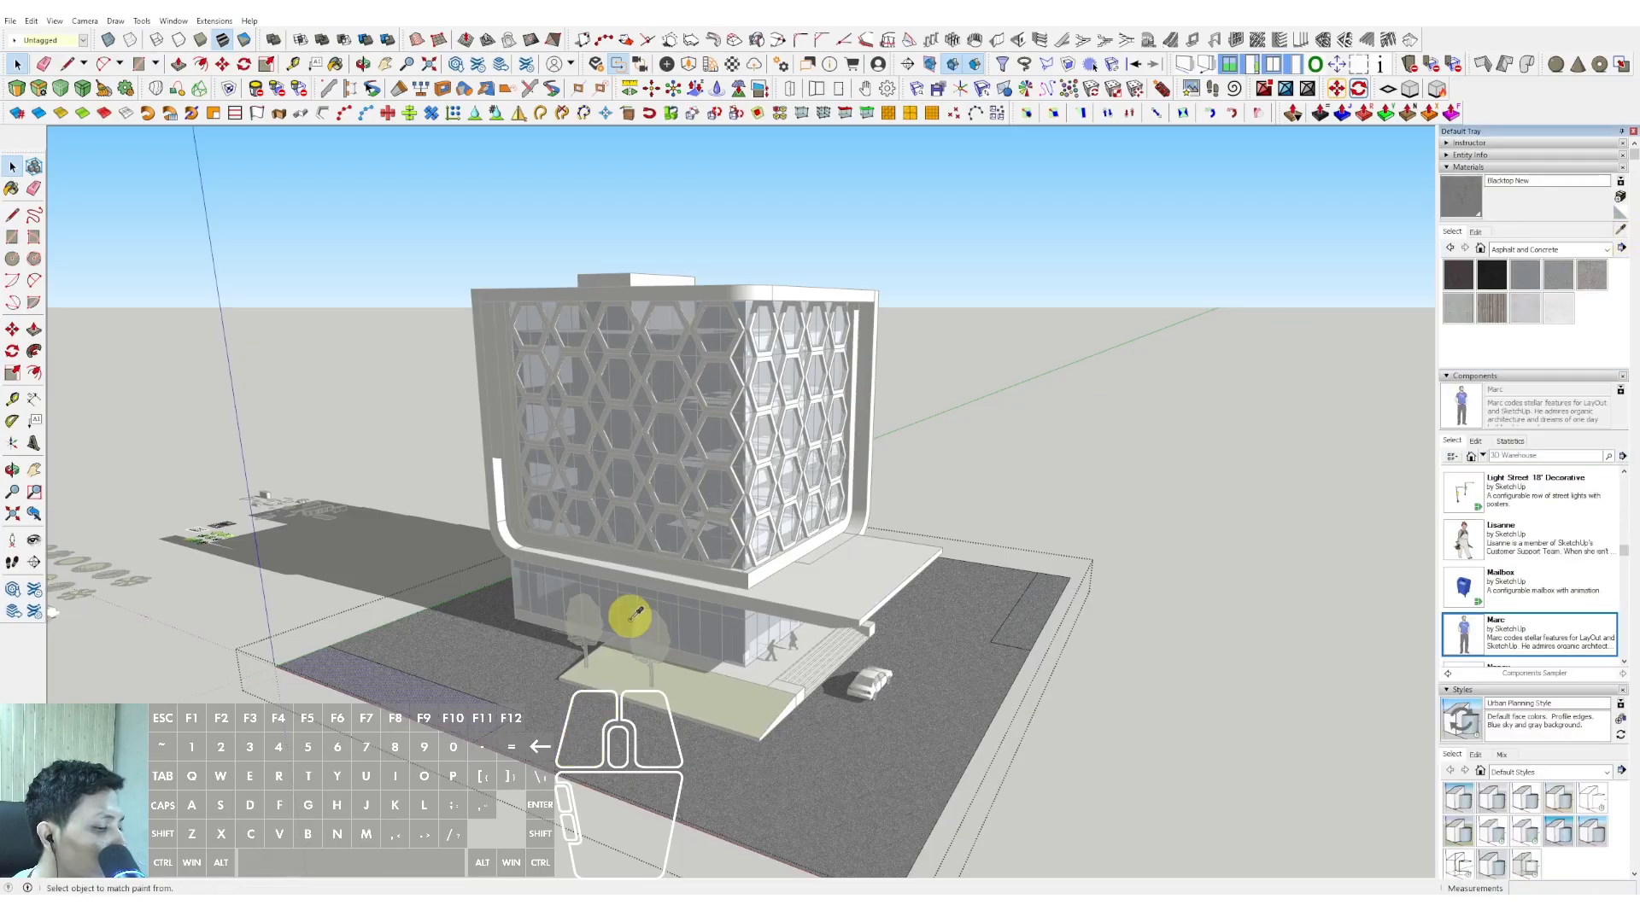
{"action": "left_click", "coordinate": [629, 678]}
{"action": "left_click", "coordinate": [1036, 609]}
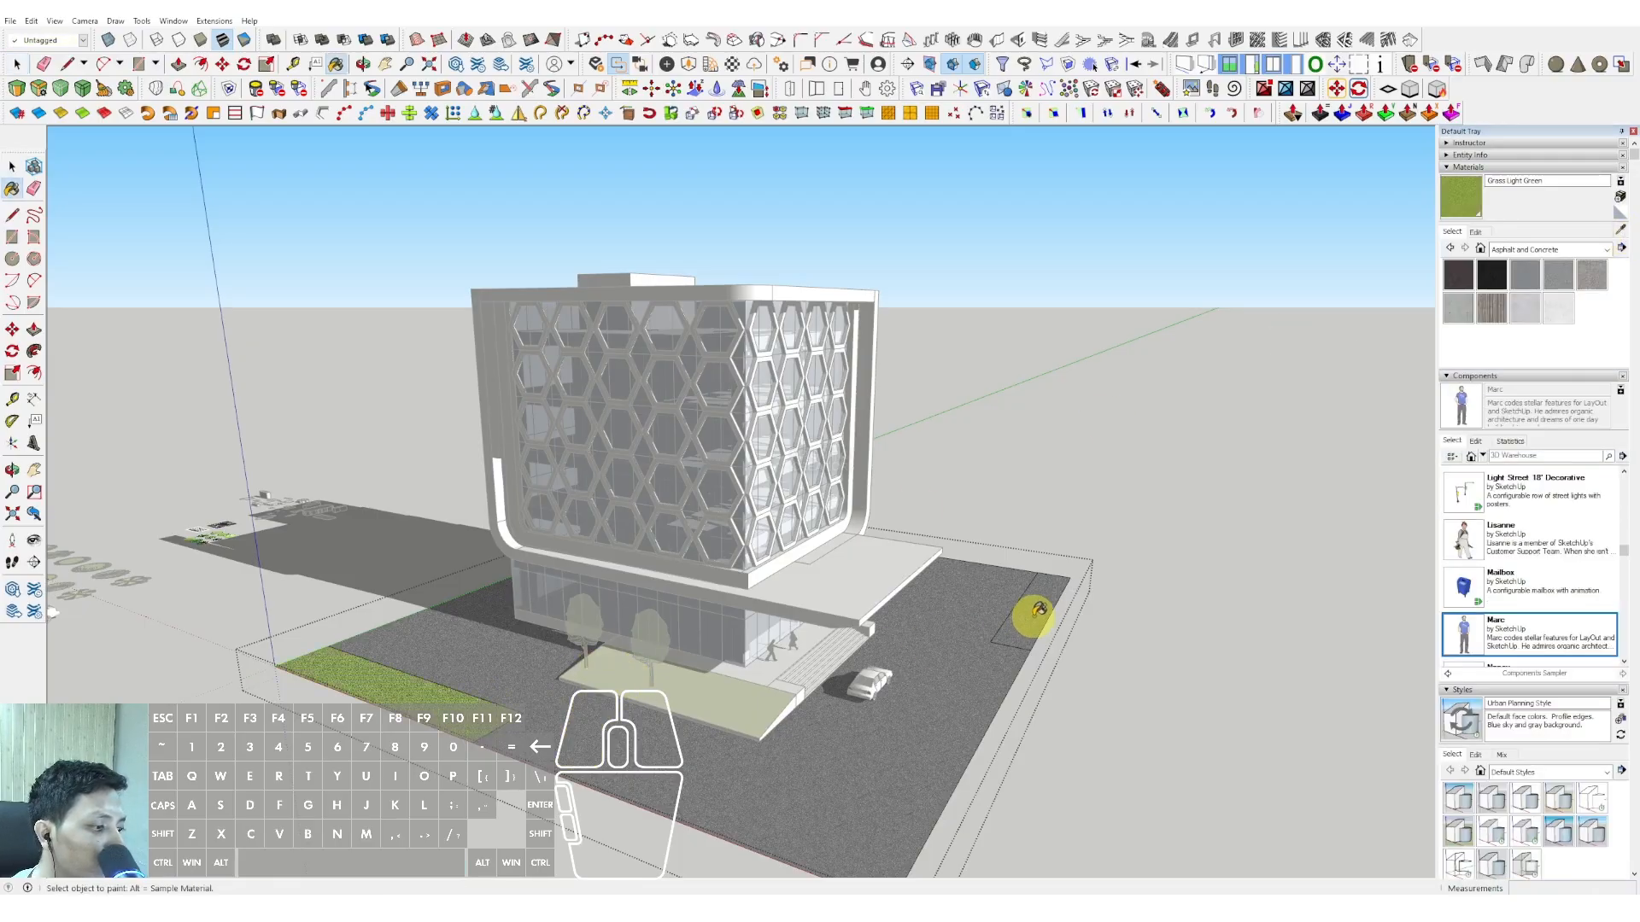
{"action": "left_click", "coordinate": [1025, 474]}
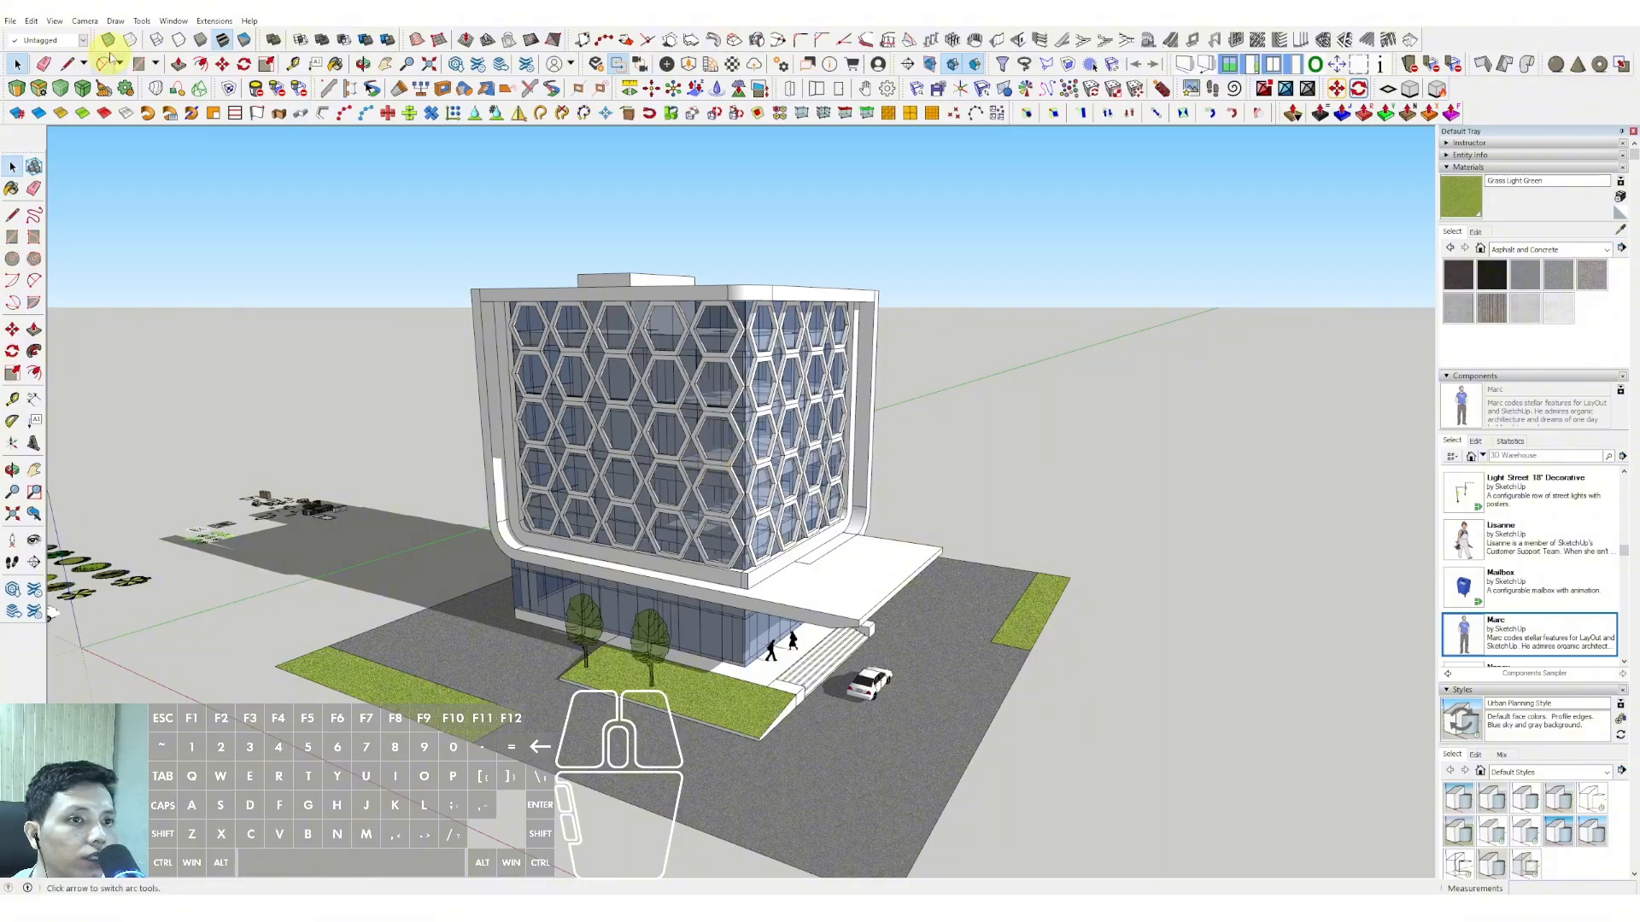
- Turn off the shadow display
{"action": "left_click", "coordinate": [58, 24]}
{"action": "left_click", "coordinate": [88, 170]}
{"action": "scroll", "coordinate": [644, 634], "scroll_direction": "up", "scroll_amount": 2}
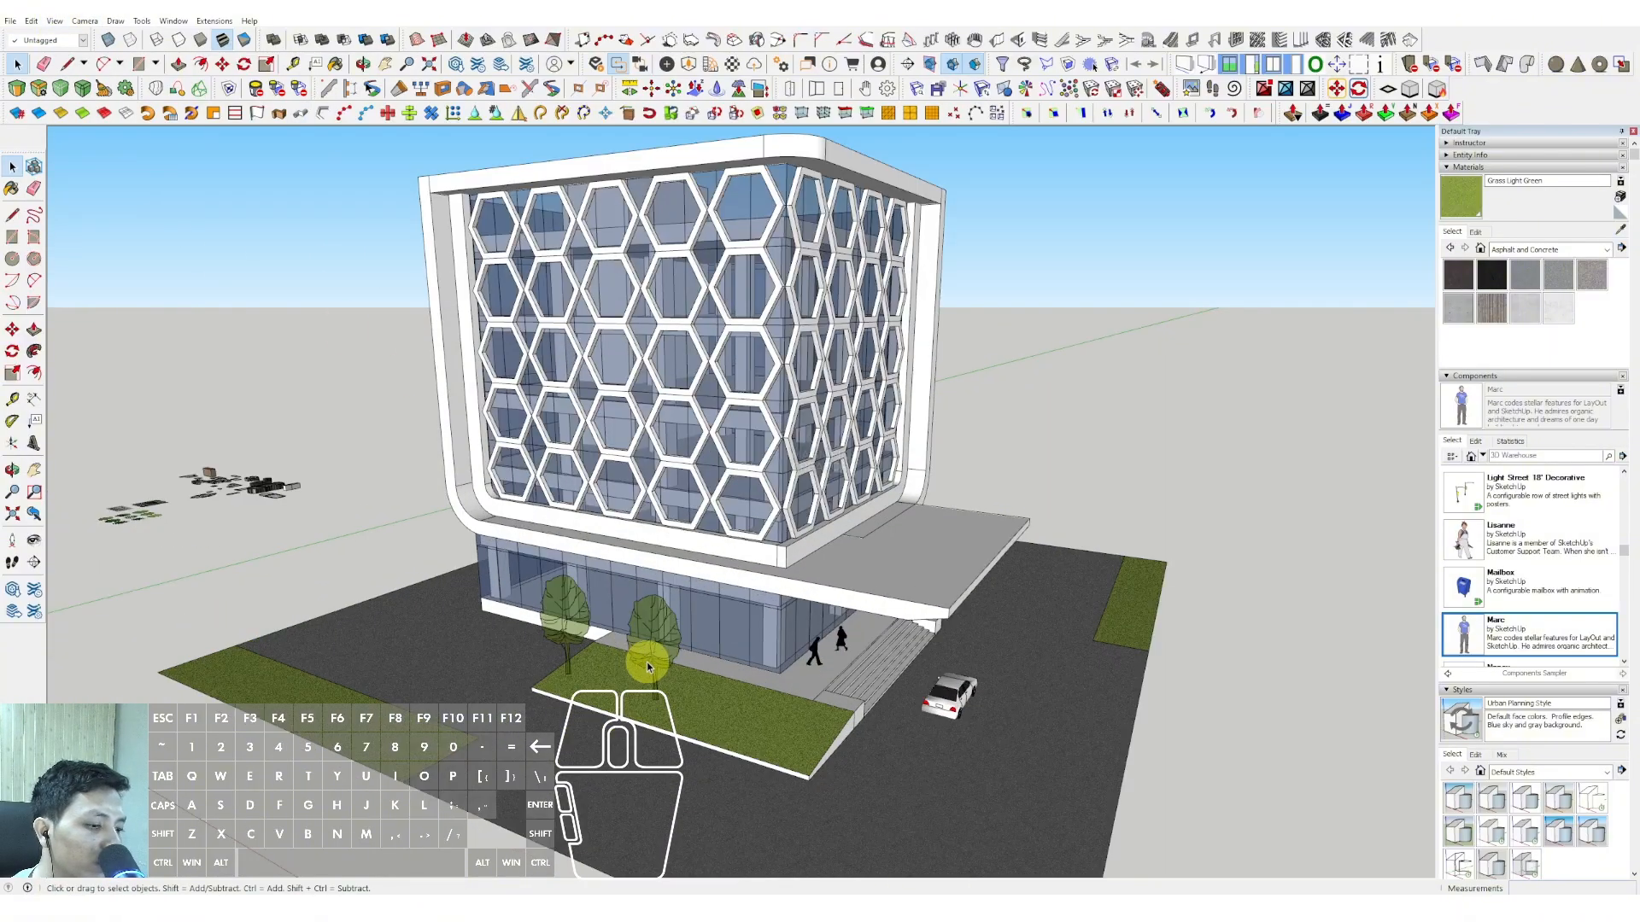
- Copy a tree from the grass slope twice onto the grass strip on the side away from the stairs
{"action": "middle_click_drag", "start_coordinate": [647, 663], "coordinate": [696, 598], "text": "shift"}
{"action": "left_click", "coordinate": [684, 598]}
{"action": "scroll", "coordinate": [709, 632], "scroll_direction": "up", "scroll_amount": 2}
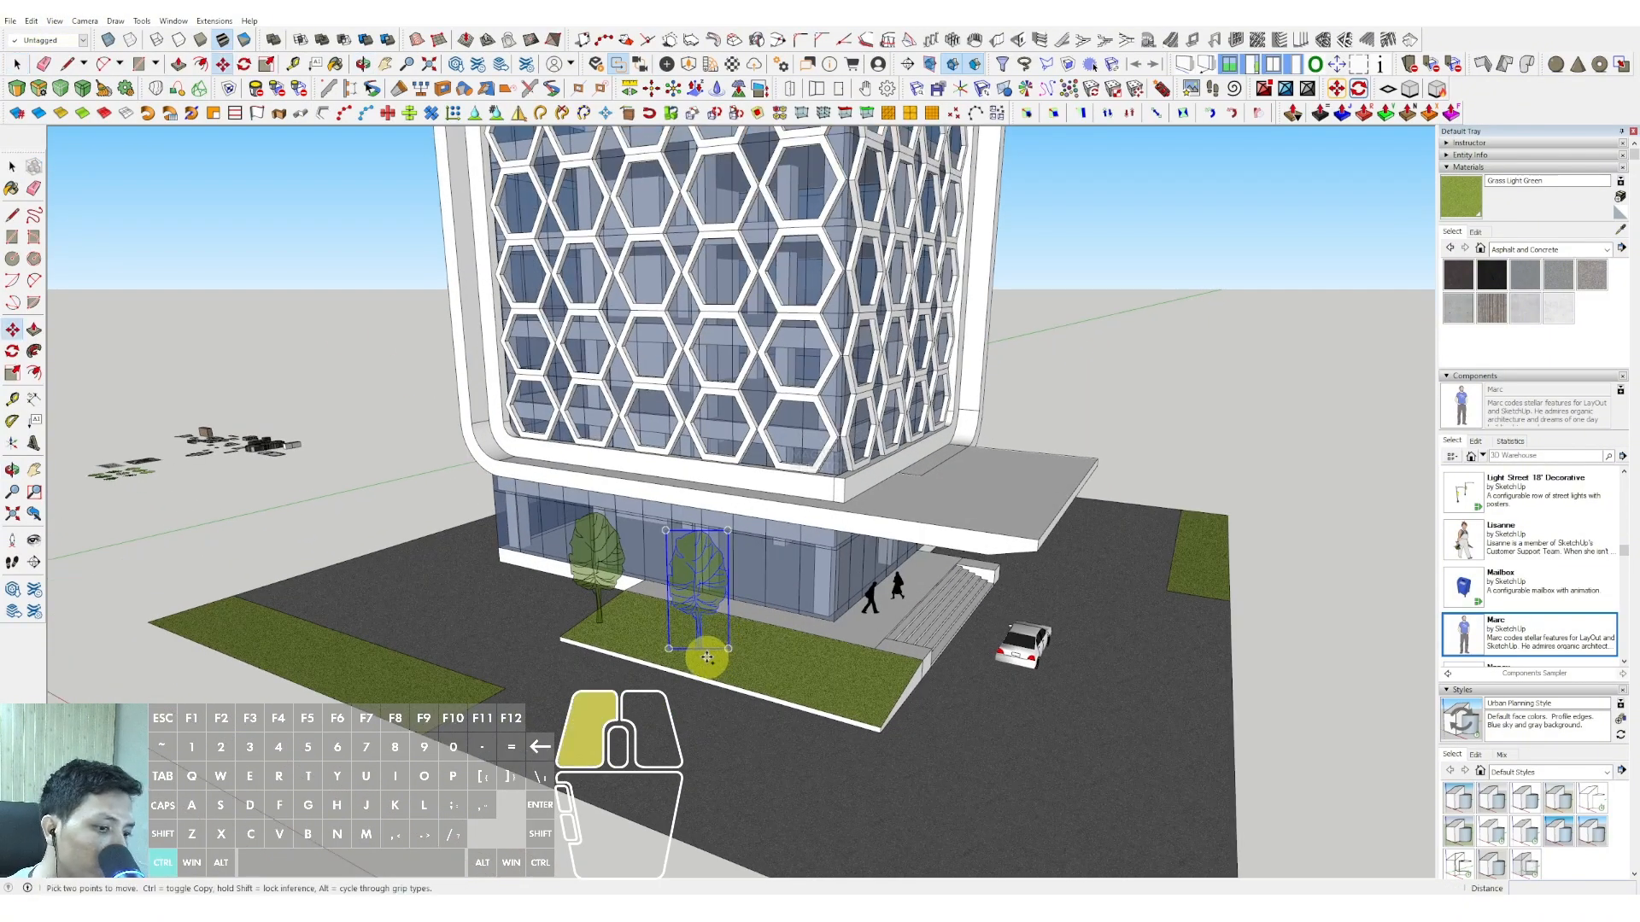
{"action": "left_click", "coordinate": [707, 657], "text": "ctrl"}
{"action": "left_click", "coordinate": [414, 696]}
{"action": "left_click", "coordinate": [401, 705]}
{"action": "left_click", "coordinate": [264, 652]}
{"action": "left_click", "coordinate": [298, 657]}
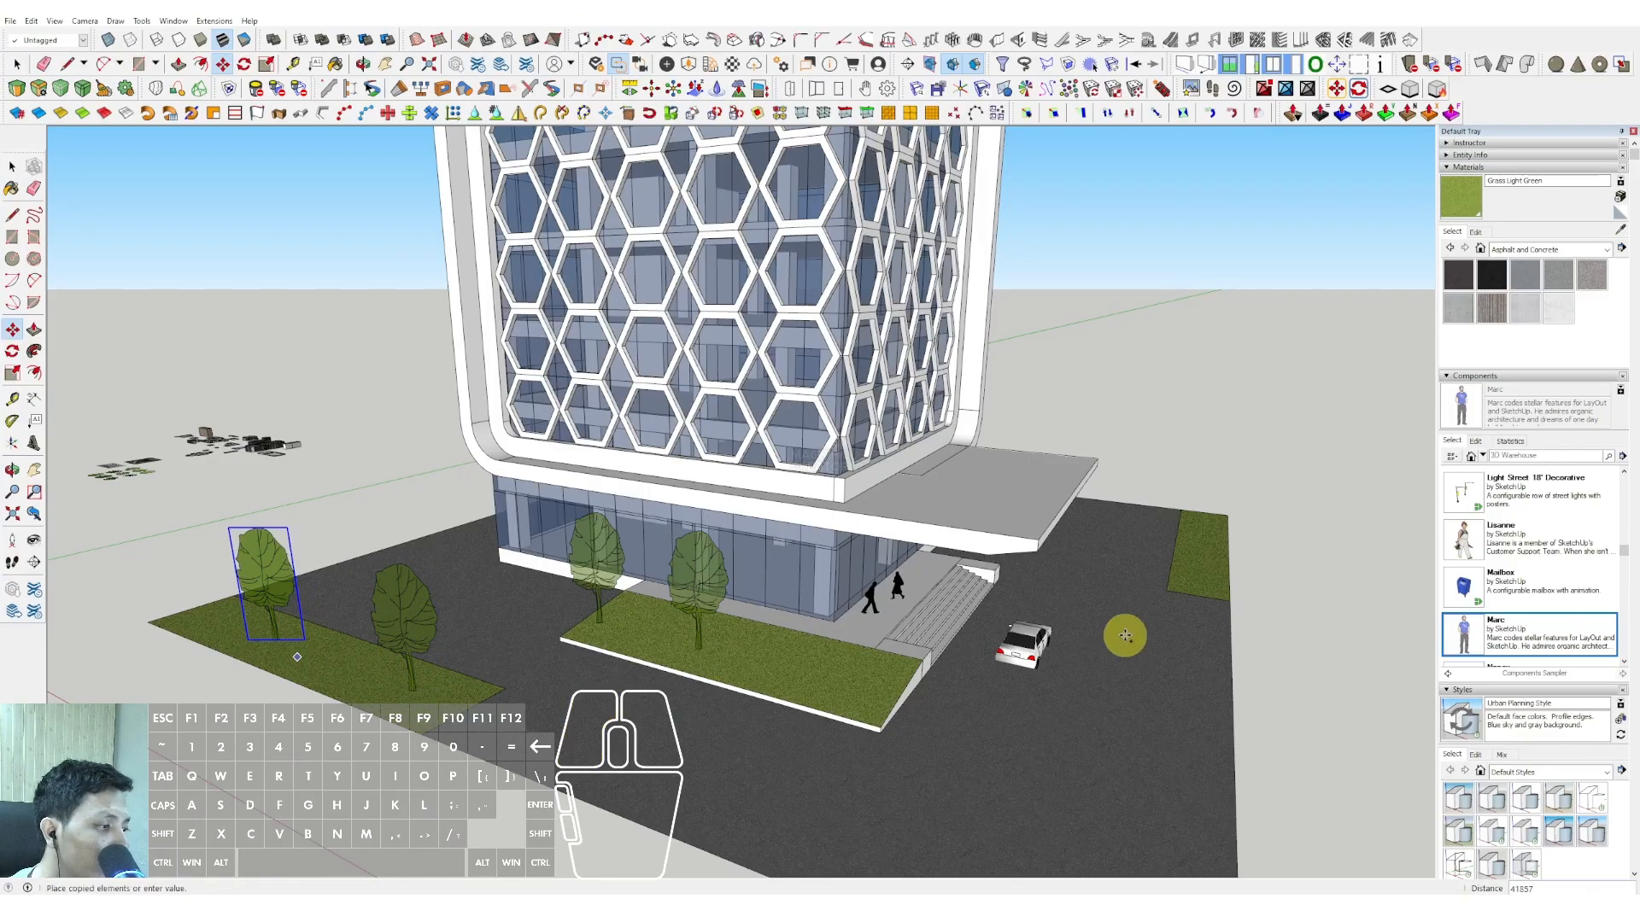
- Place two more copies of the tree on the grass strip beyond the car
{"action": "left_click", "coordinate": [1224, 553]}
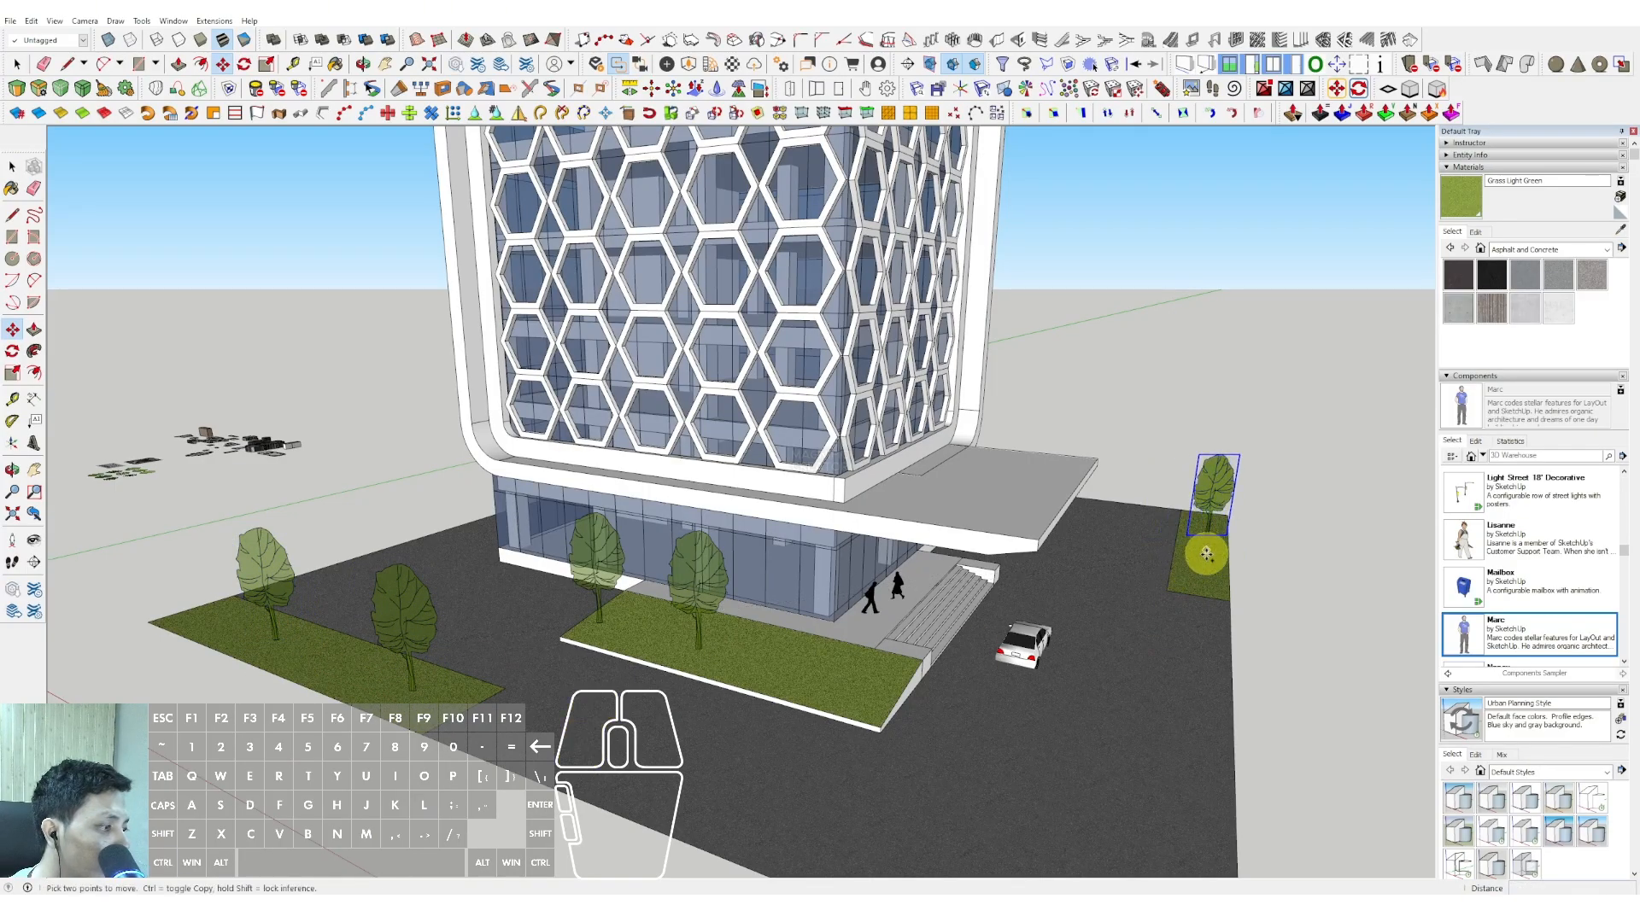
{"action": "left_click", "coordinate": [1206, 553]}
{"action": "left_click", "coordinate": [1200, 598]}
{"action": "key", "text": "space"}
{"action": "scroll", "coordinate": [943, 611], "scroll_direction": "down", "scroll_amount": 4}
{"action": "middle_click_drag", "start_coordinate": [889, 615], "coordinate": [797, 604]}
{"action": "scroll", "coordinate": [508, 654], "scroll_direction": "up", "scroll_amount": 3}
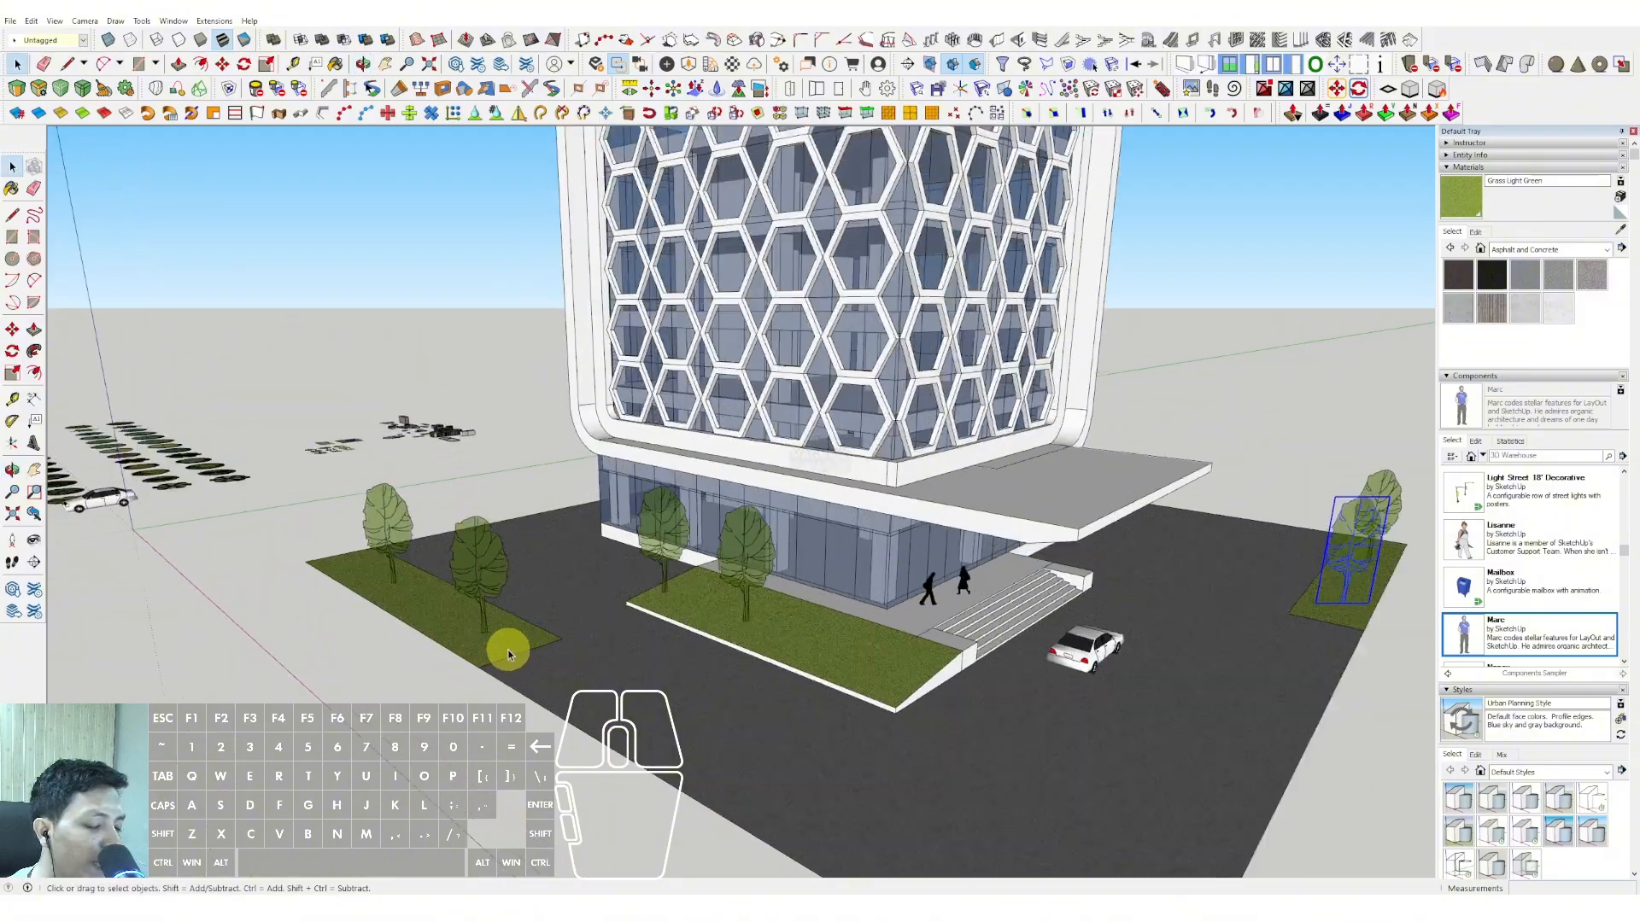
- Select both trees on the grass strip away from the stairs and shift them slightly towards the strip's outer side
{"action": "scroll", "coordinate": [483, 619], "scroll_direction": "up", "scroll_amount": 2}
{"action": "left_click", "coordinate": [376, 517], "text": "shift"}
{"action": "middle_click_drag", "start_coordinate": [466, 622], "coordinate": [450, 688]}
{"action": "scroll", "coordinate": [521, 686], "scroll_direction": "up", "scroll_amount": 2}
{"action": "key", "text": "m"}
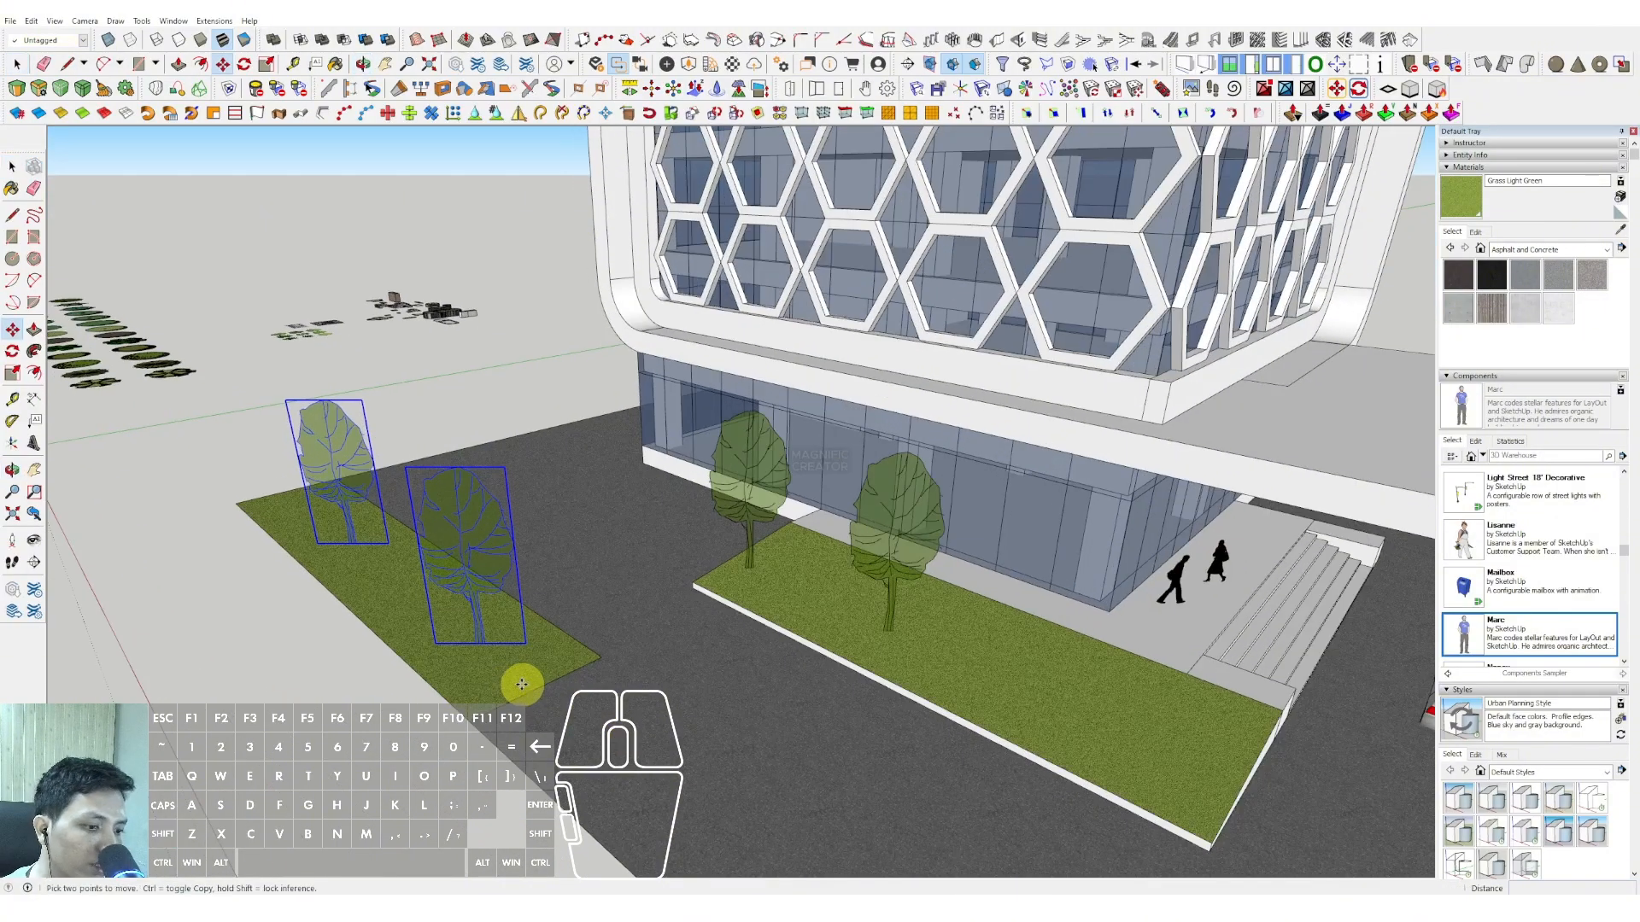
{"action": "left_click", "coordinate": [522, 686]}
{"action": "left_click", "coordinate": [498, 693]}
{"action": "key", "text": "space"}
- Open the ground group and move the inner long edge of the grass strip away from the stairs
{"action": "triple_click", "coordinate": [545, 651]}
{"action": "left_click", "coordinate": [560, 631]}
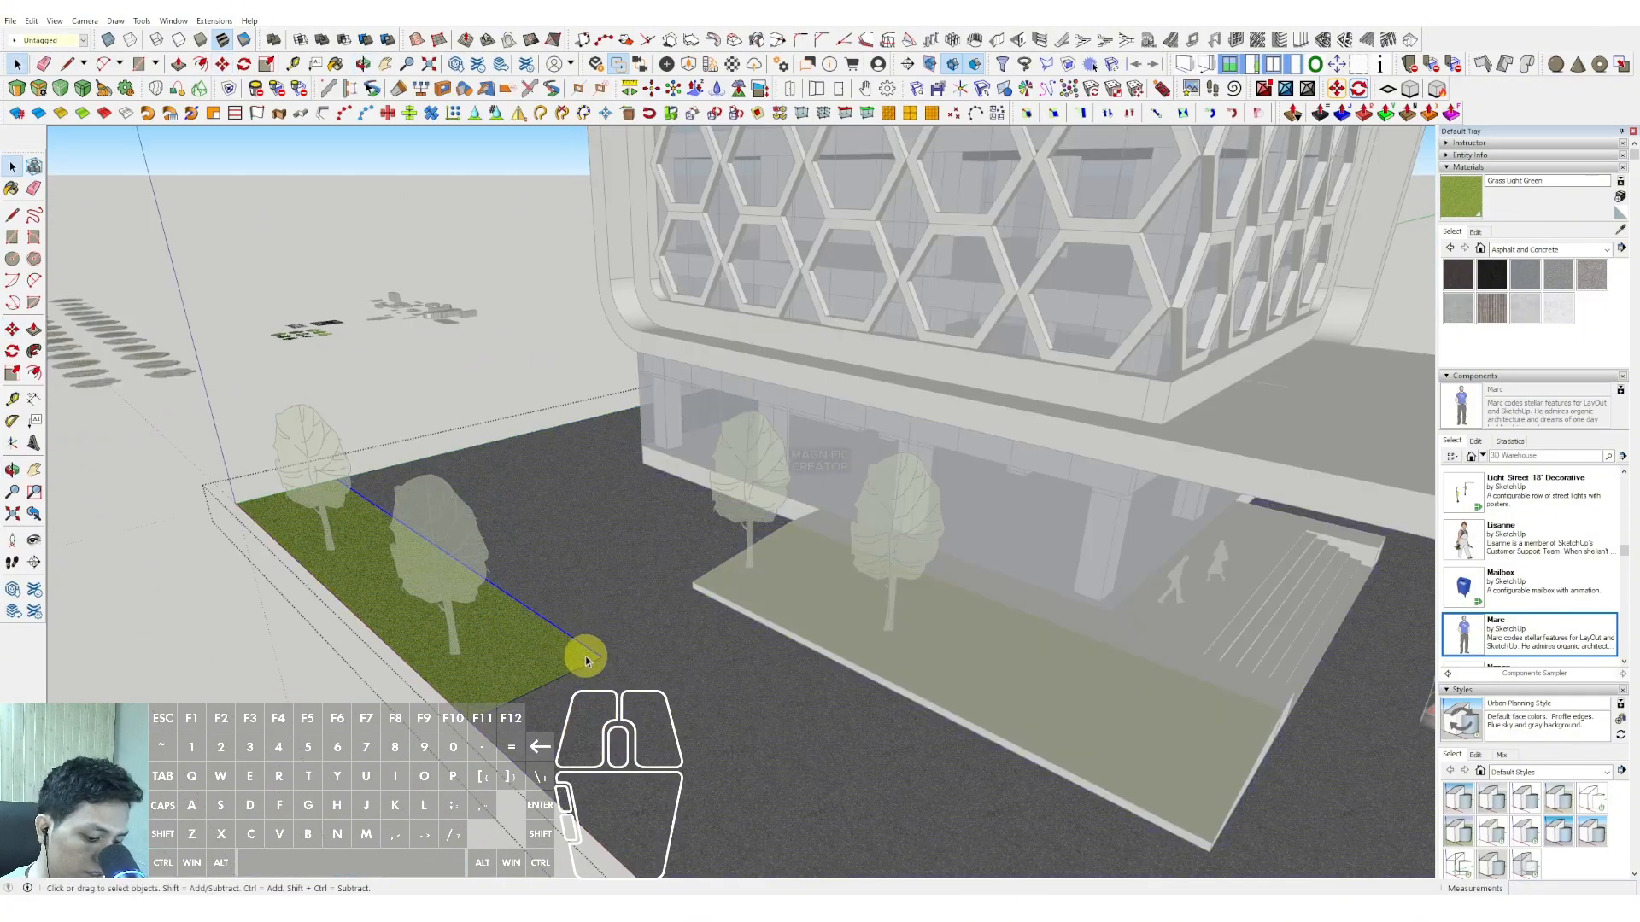
{"action": "key", "text": "m"}
{"action": "left_click", "coordinate": [590, 656]}
{"action": "scroll", "coordinate": [527, 662], "scroll_direction": "down", "scroll_amount": 3}
{"action": "left_click", "coordinate": [348, 720]}
{"action": "scroll", "coordinate": [741, 585], "scroll_direction": "down", "scroll_amount": 3}
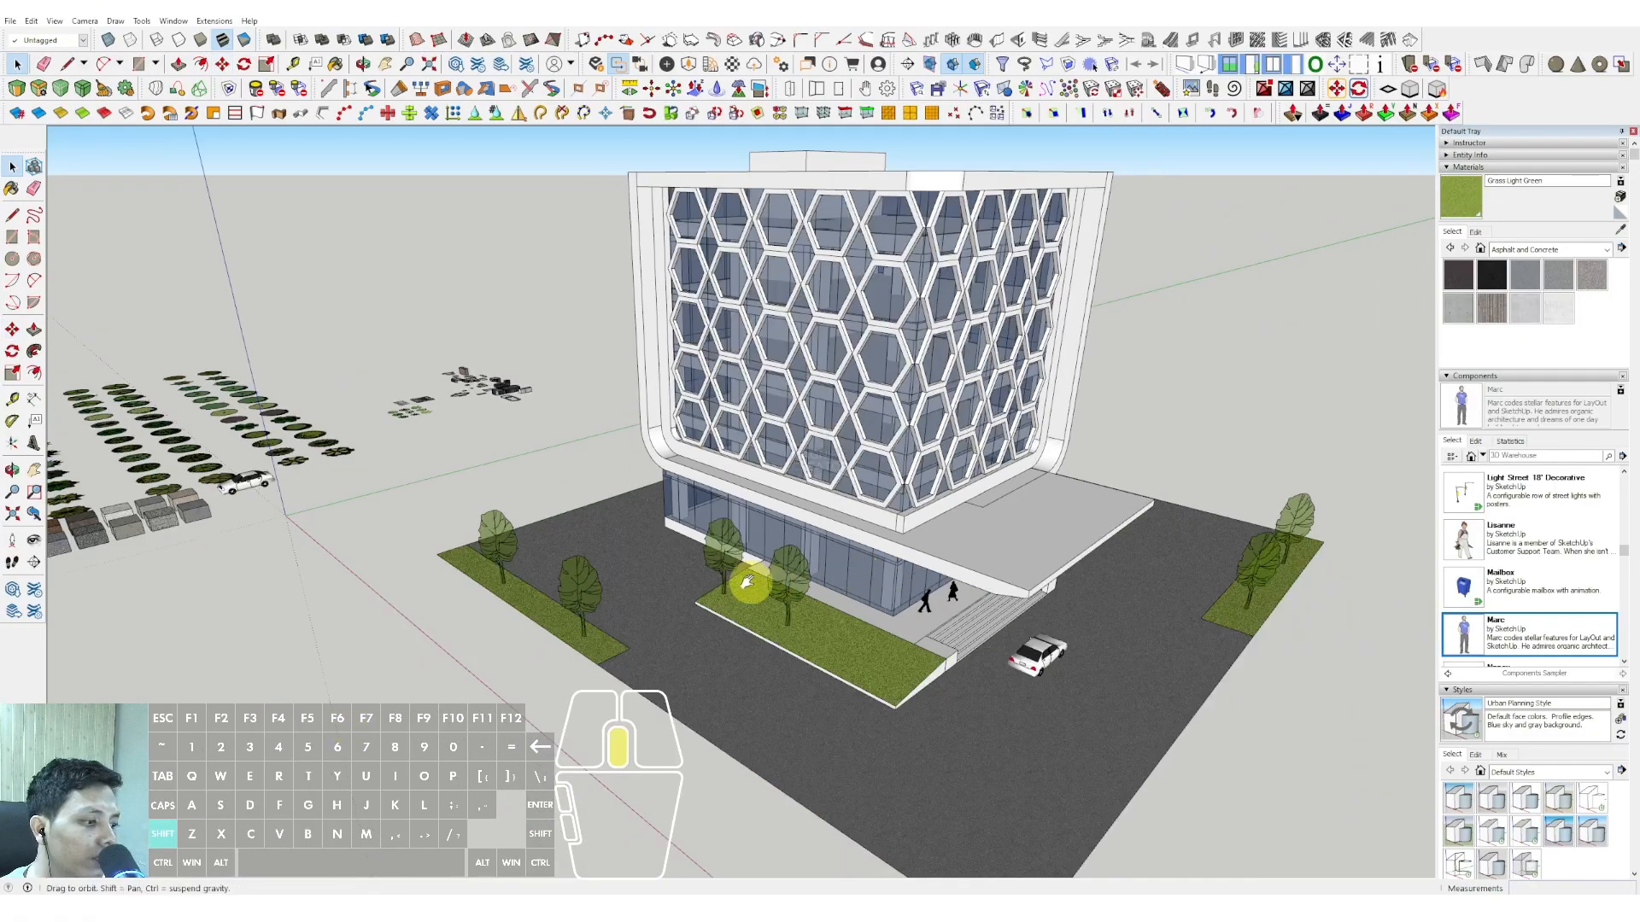
- Turn on the shadow display for a front corner view of the building
{"action": "middle_click_drag", "start_coordinate": [747, 582], "coordinate": [943, 457]}
{"action": "middle_click_drag", "start_coordinate": [831, 492], "coordinate": [727, 554], "text": "shift"}
{"action": "scroll", "coordinate": [728, 553], "scroll_direction": "up", "scroll_amount": 1}
{"action": "left_click", "coordinate": [53, 21]}
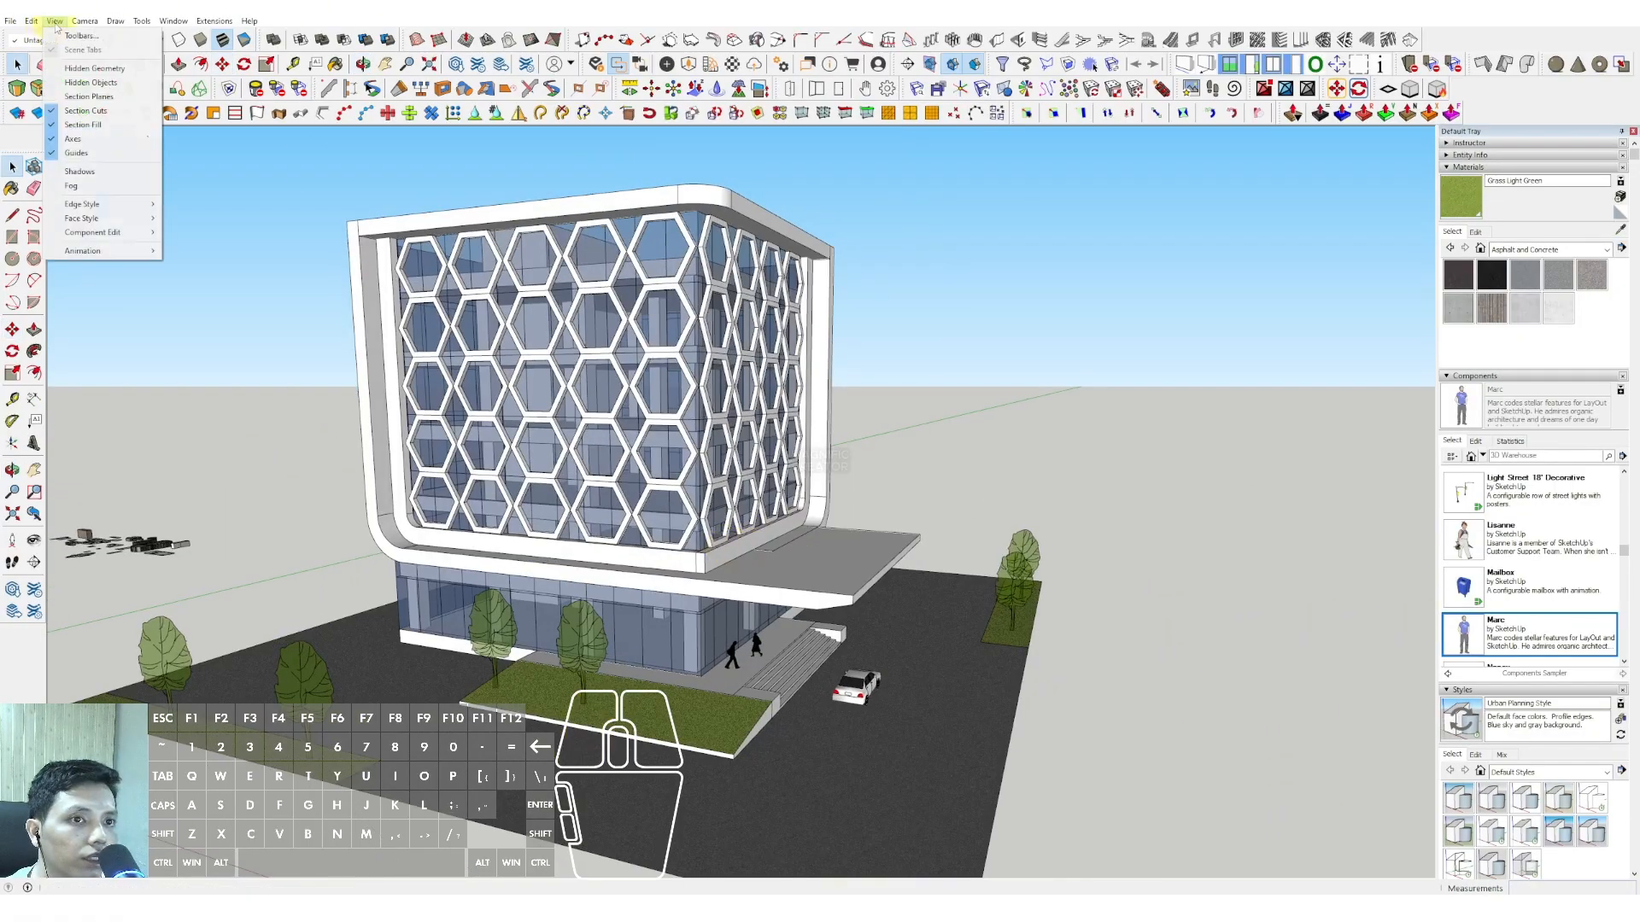
{"action": "left_click", "coordinate": [76, 174]}
{"action": "middle_click_drag", "start_coordinate": [623, 311], "coordinate": [948, 626]}
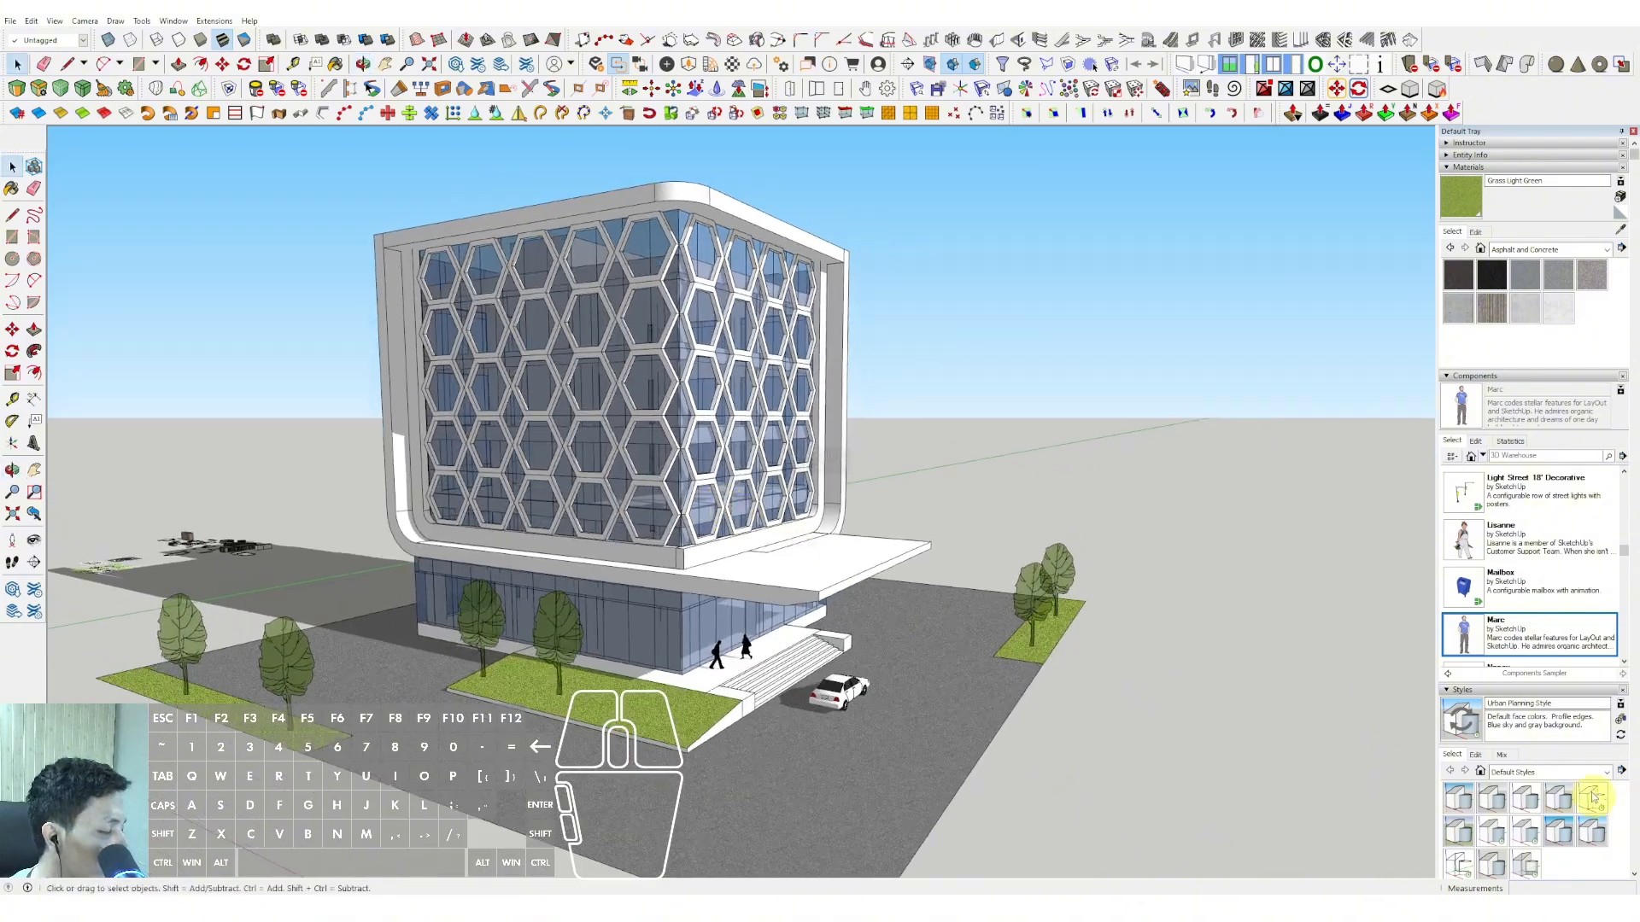
- Edit the Urban Planning Style's edge settings to enable Profiles with a width of 2
{"action": "scroll", "coordinate": [1592, 797], "scroll_direction": "down", "scroll_amount": 5}
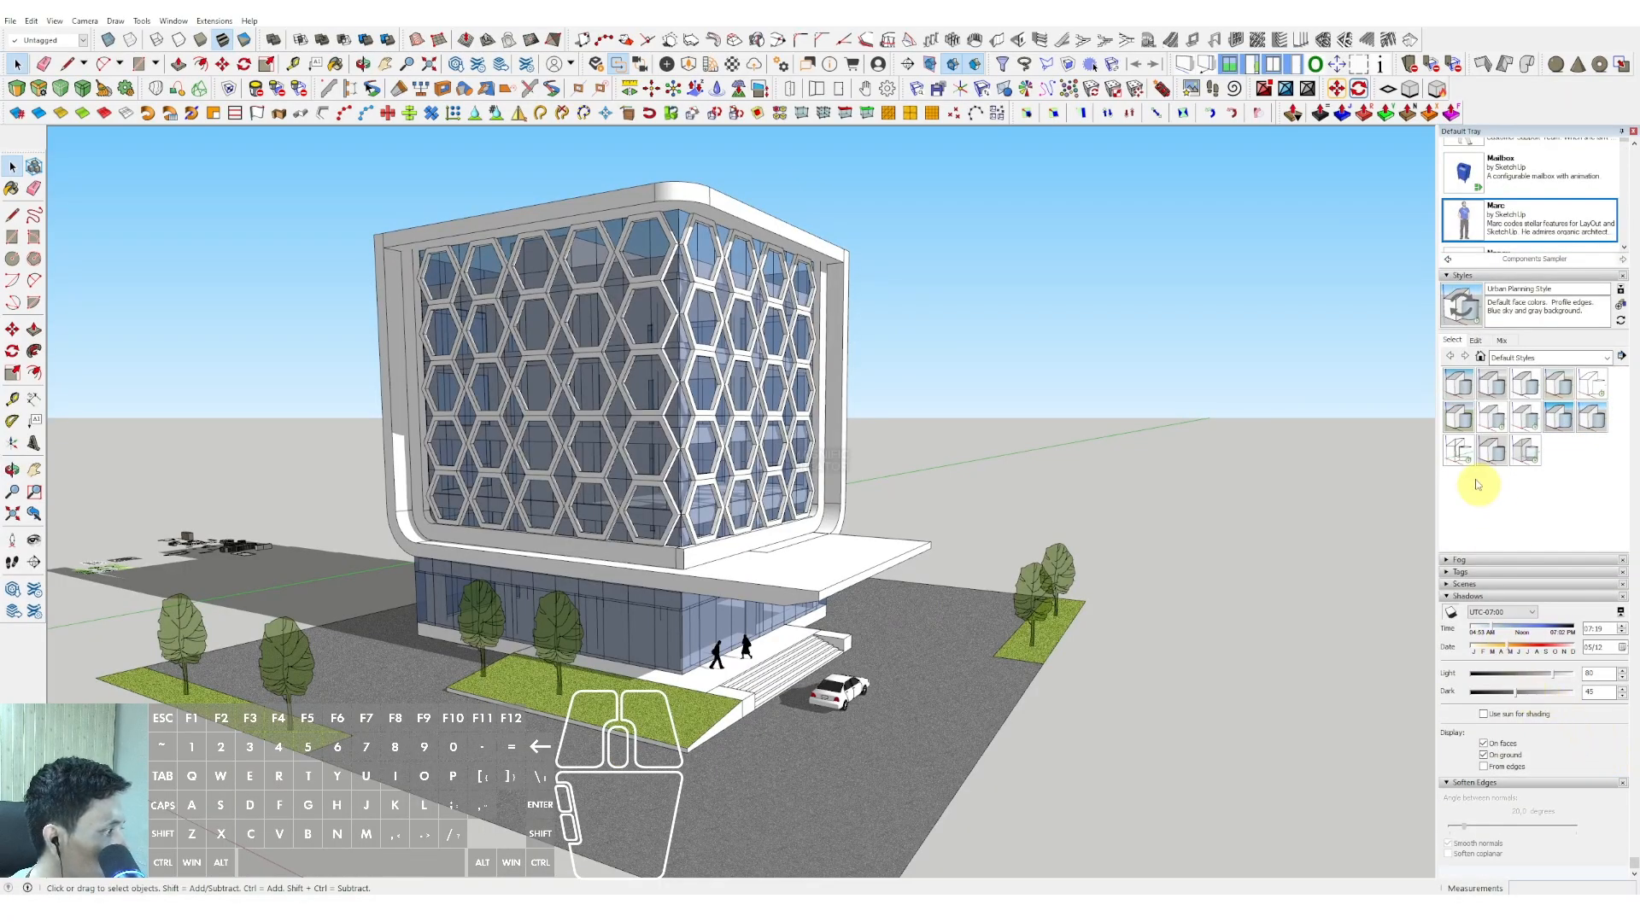
{"action": "left_click", "coordinate": [1477, 341]}
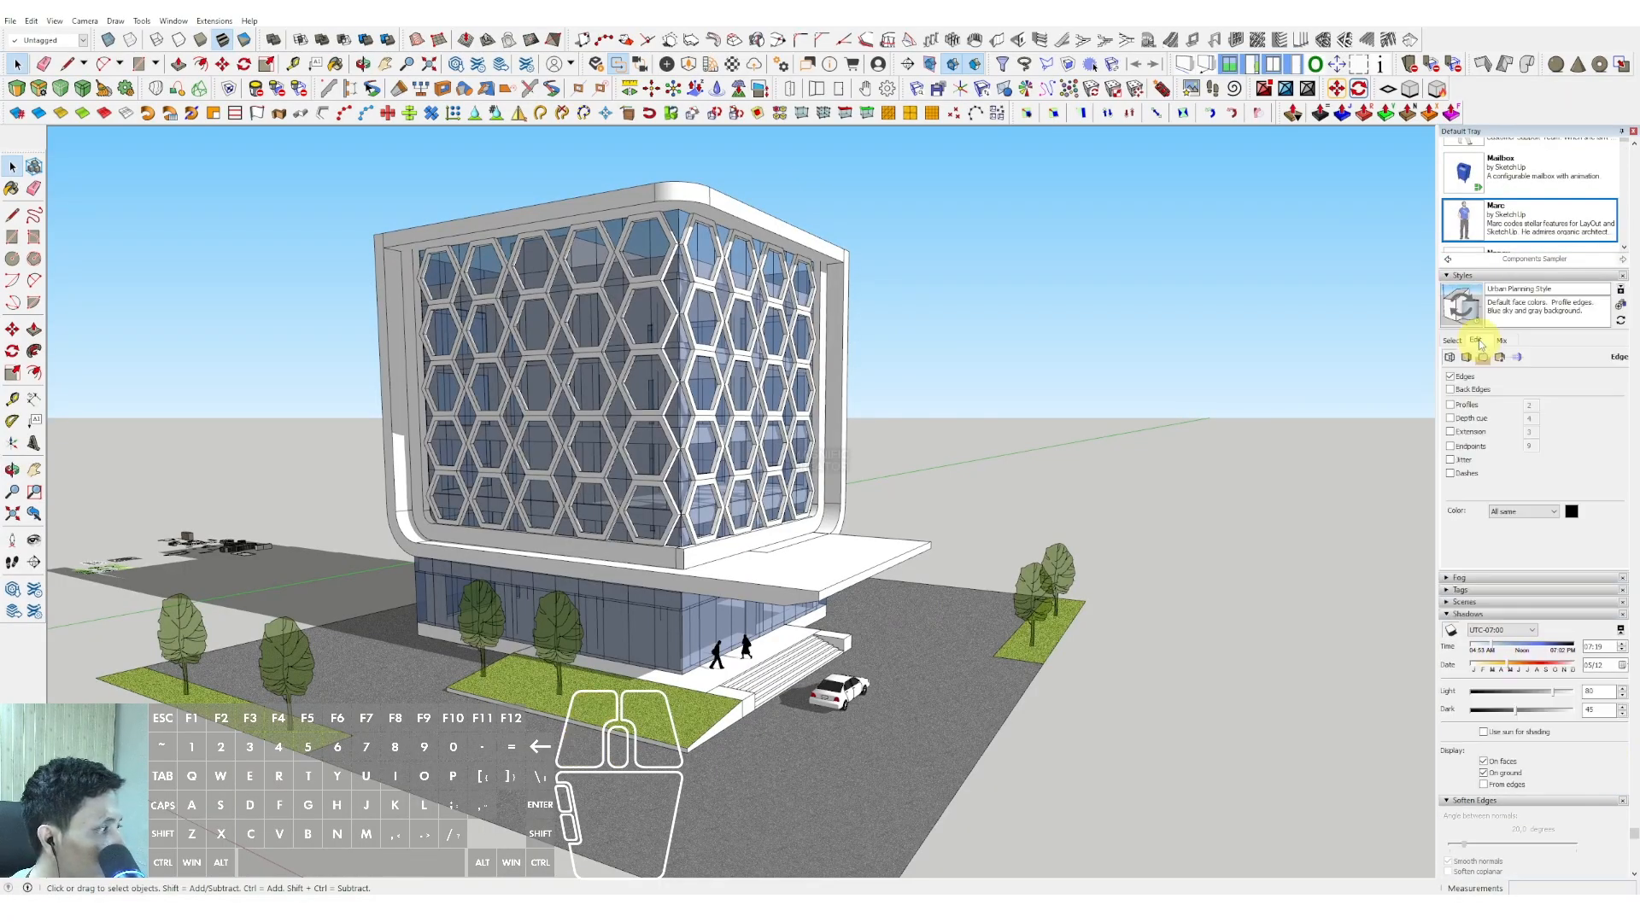
{"action": "left_click", "coordinate": [1451, 405]}
{"action": "middle_click_drag", "start_coordinate": [623, 450], "coordinate": [644, 354]}
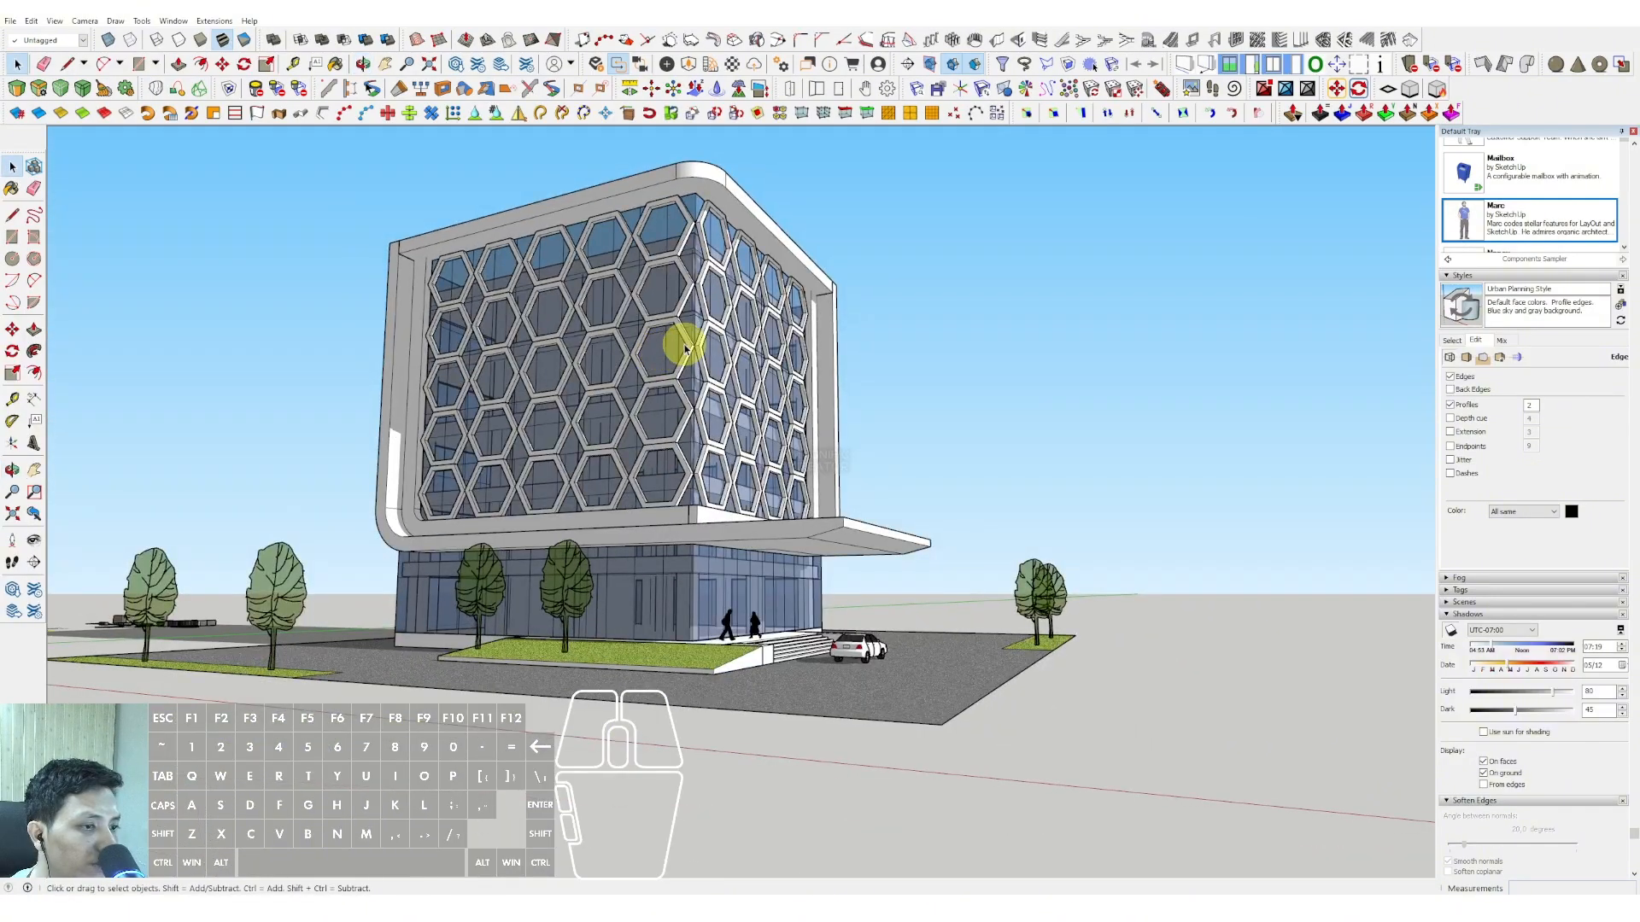
{"action": "scroll", "coordinate": [674, 358], "scroll_direction": "up", "scroll_amount": 3}
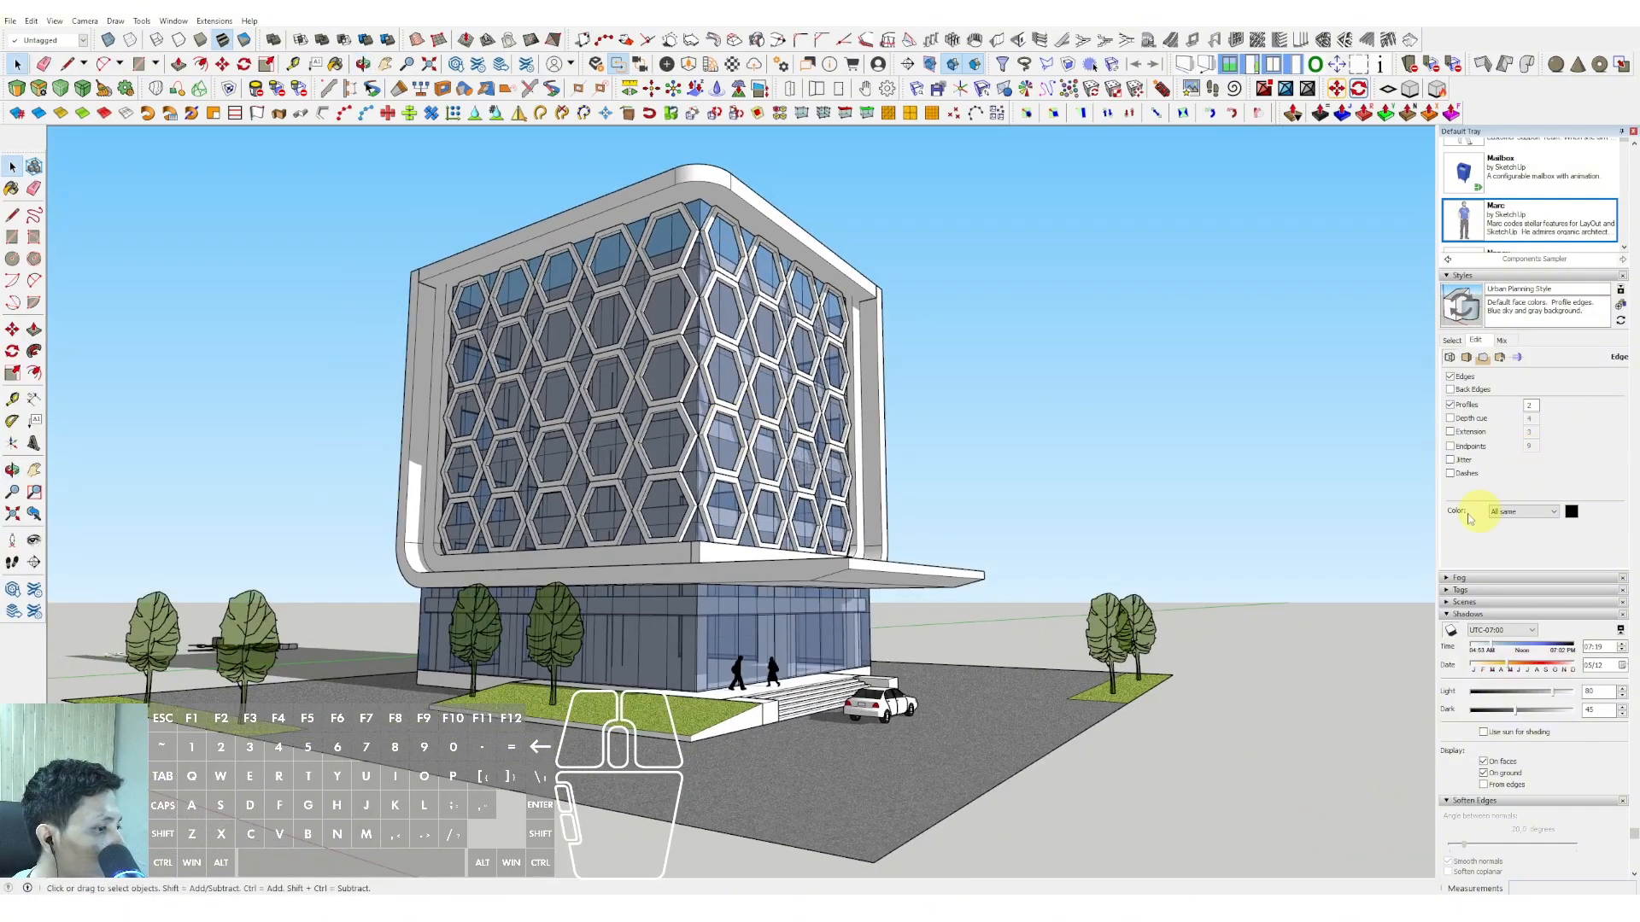
{"action": "middle_click_drag", "start_coordinate": [854, 478], "coordinate": [1117, 413]}
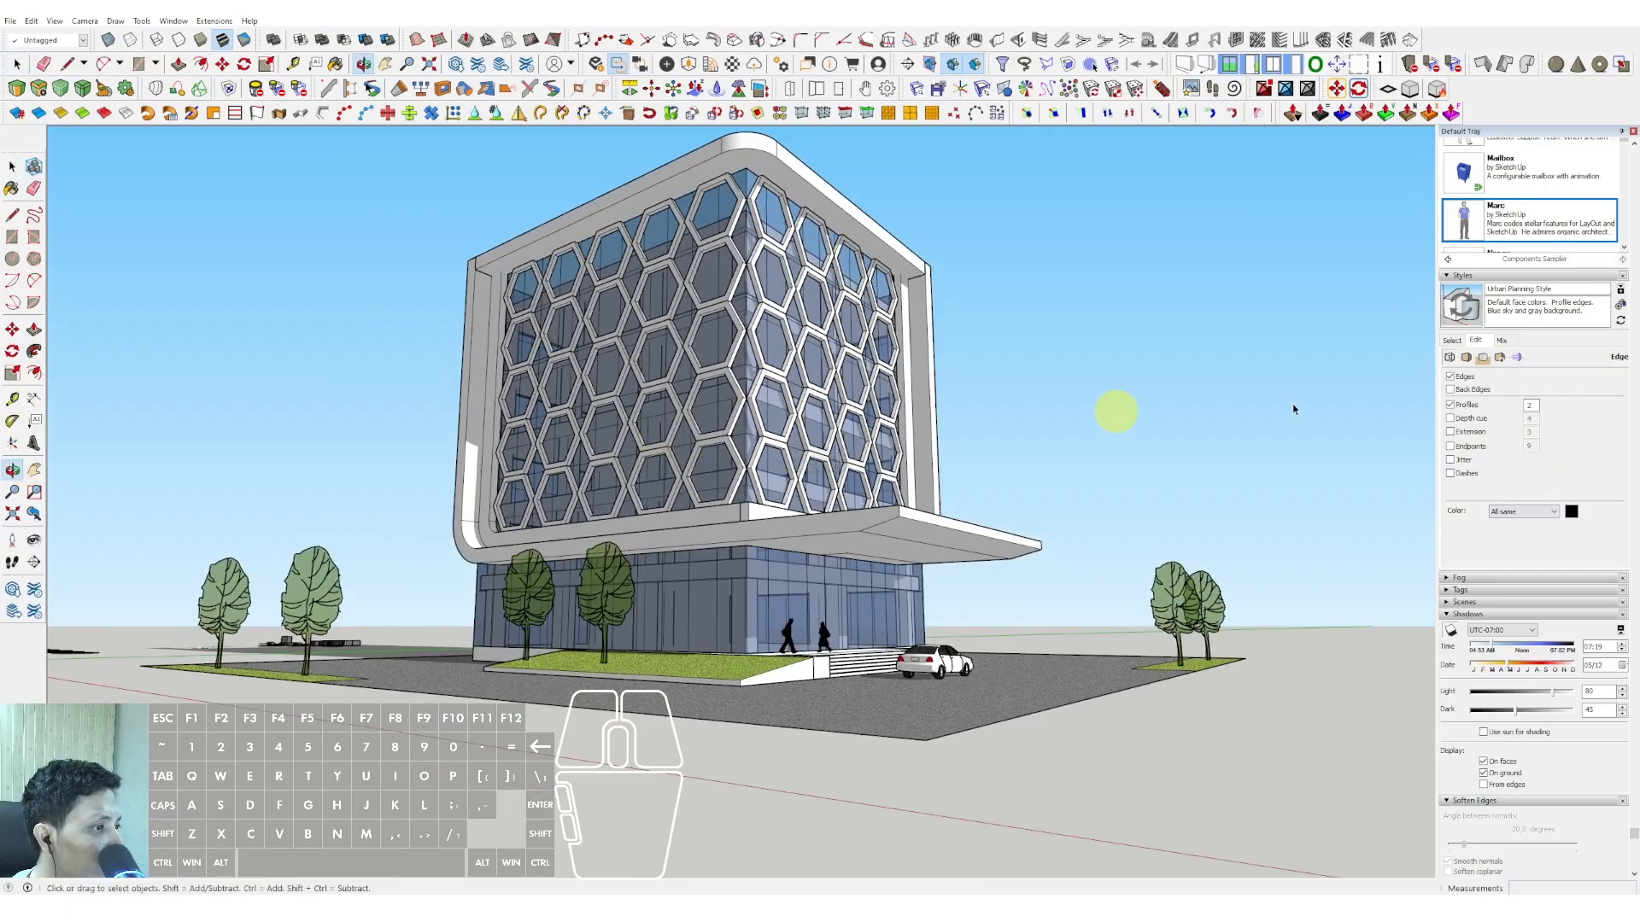
- Set the shadow time to 12:17 and frame the finished building from its entrance corner
{"action": "left_click", "coordinate": [1452, 341]}
{"action": "left_click_drag", "start_coordinate": [1501, 633], "coordinate": [1537, 630]}
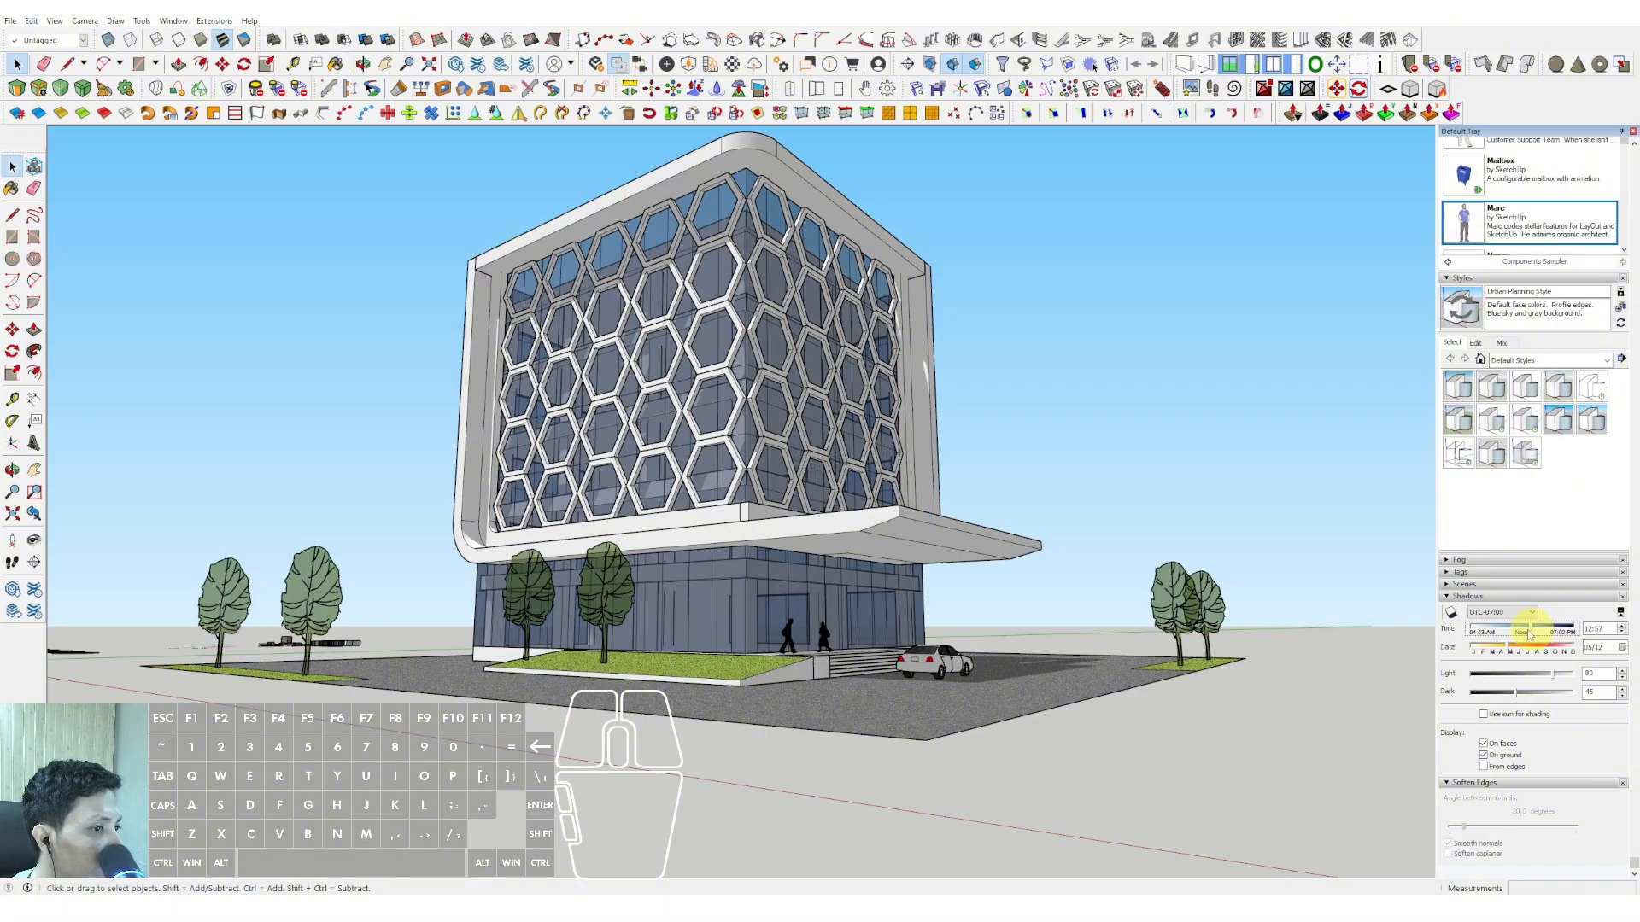
{"action": "mouse_move", "coordinate": [695, 413]}
{"action": "middle_mouse_down"}
{"action": "mouse_move", "coordinate": [608, 454]}
{"action": "mouse_move", "coordinate": [632, 504]}
{"action": "mouse_move", "coordinate": [797, 549]}
{"action": "mouse_move", "coordinate": [842, 413]}
{"action": "mouse_move", "coordinate": [786, 457]}
{"action": "mouse_move", "coordinate": [893, 447]}
{"action": "mouse_move", "coordinate": [602, 469]}
{"action": "mouse_move", "coordinate": [981, 454]}
{"action": "mouse_move", "coordinate": [1113, 469]}
{"action": "mouse_move", "coordinate": [721, 469]}
{"action": "mouse_move", "coordinate": [987, 494]}
{"action": "mouse_move", "coordinate": [944, 598]}
{"action": "mouse_move", "coordinate": [834, 465]}
{"action": "mouse_move", "coordinate": [675, 564]}
{"action": "mouse_move", "coordinate": [586, 458]}
{"action": "mouse_move", "coordinate": [641, 315]}
{"action": "mouse_move", "coordinate": [729, 259]}
{"action": "mouse_move", "coordinate": [770, 319]}
{"action": "mouse_move", "coordinate": [820, 280]}
{"action": "mouse_move", "coordinate": [775, 269]}
{"action": "mouse_move", "coordinate": [842, 322]}
{"action": "mouse_move", "coordinate": [768, 322]}
{"action": "middle_mouse_up"}
{"action": "scroll", "coordinate": [743, 622], "scroll_direction": "up", "scroll_amount": 5}
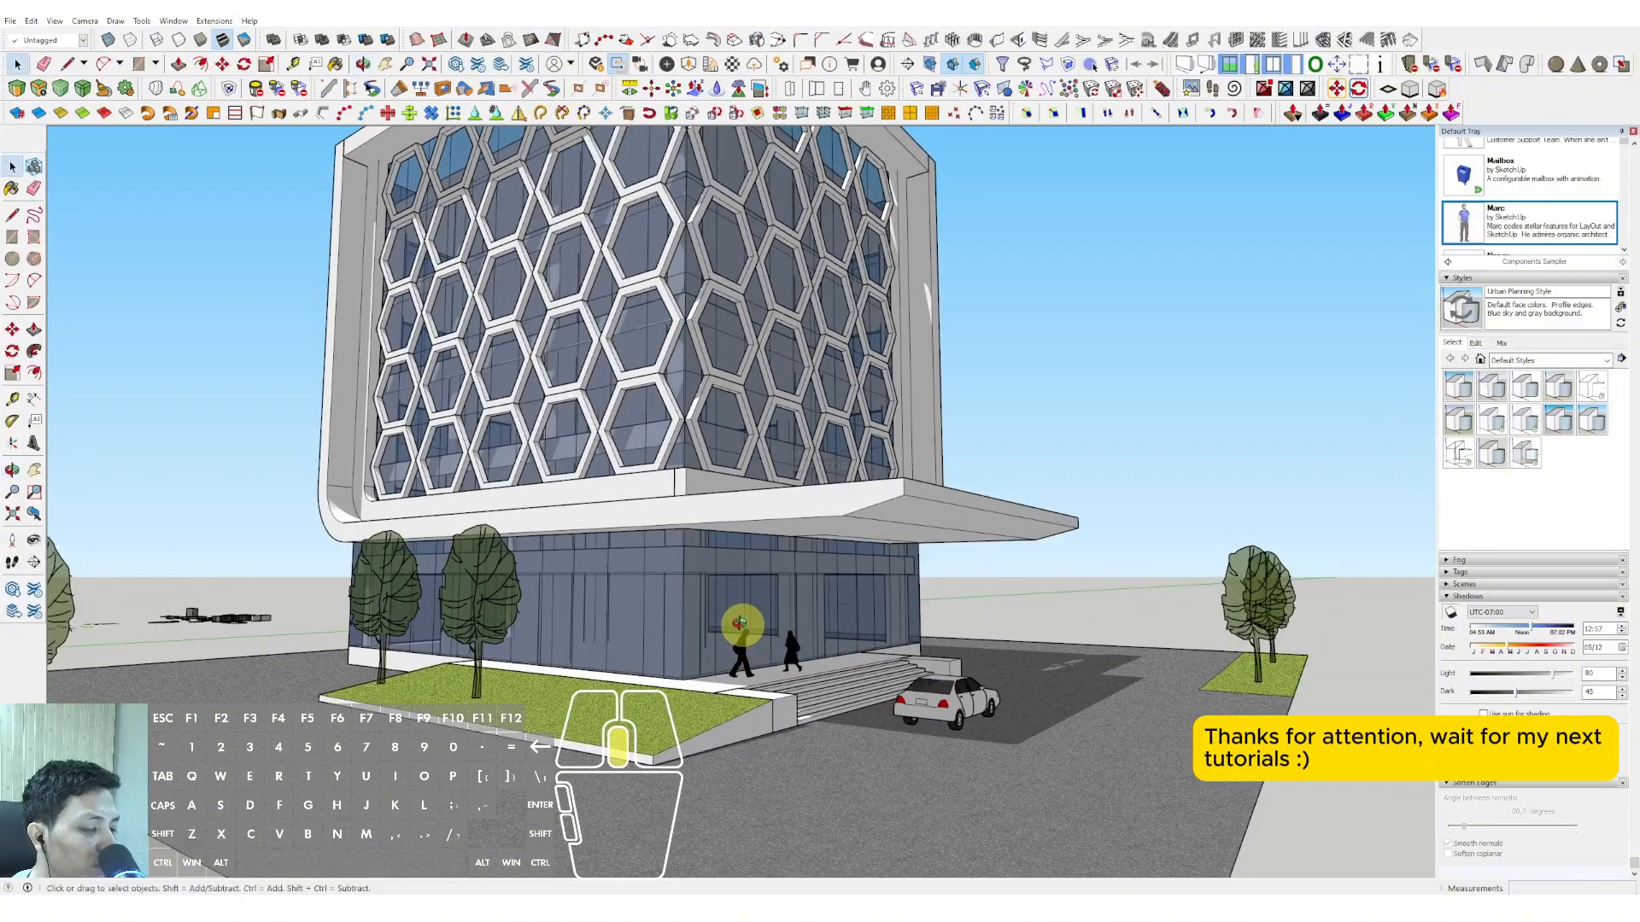
{"action": "scroll", "coordinate": [739, 623], "scroll_direction": "down", "scroll_amount": 5}
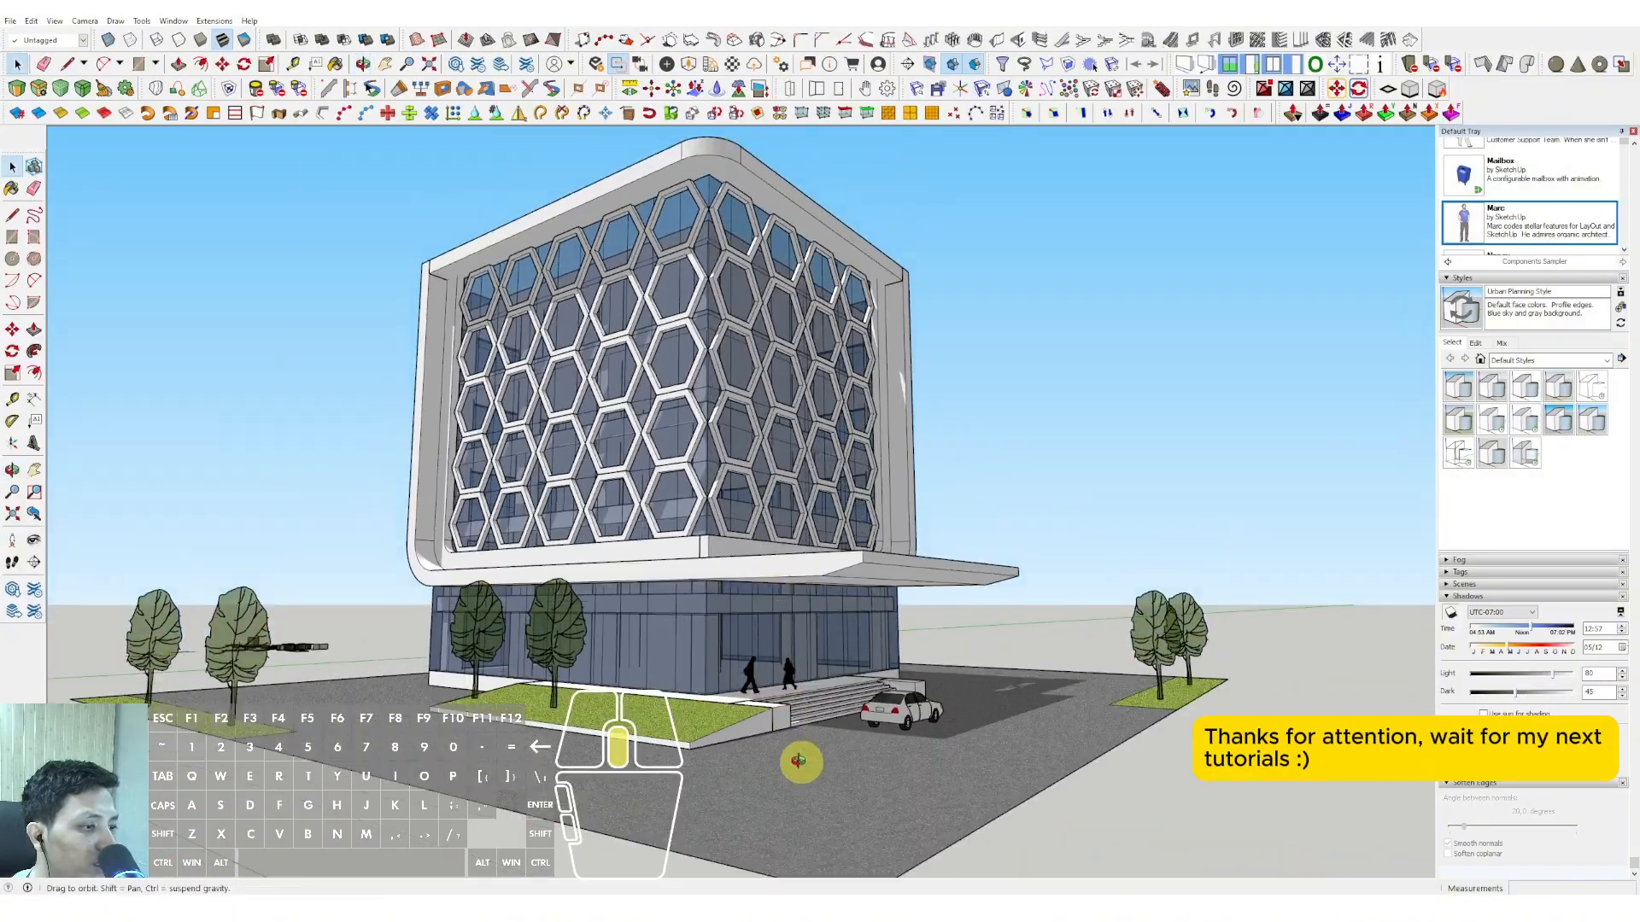